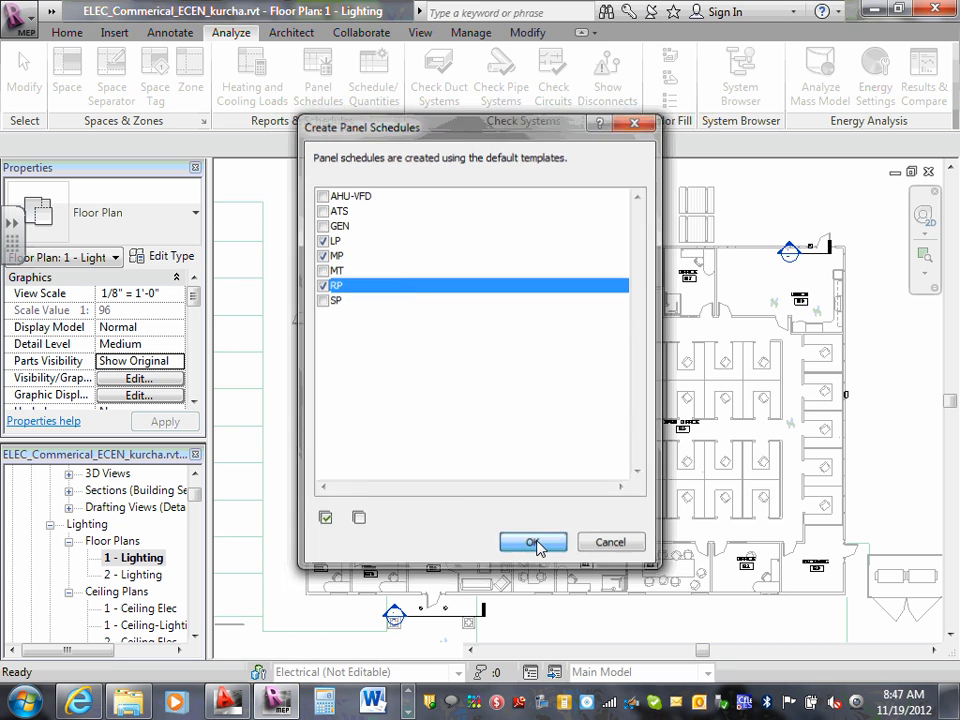
Step: Create the panel schedules for LP, MP and RP and expand the Panel Schedules group in the project browser
left_click(536, 544)
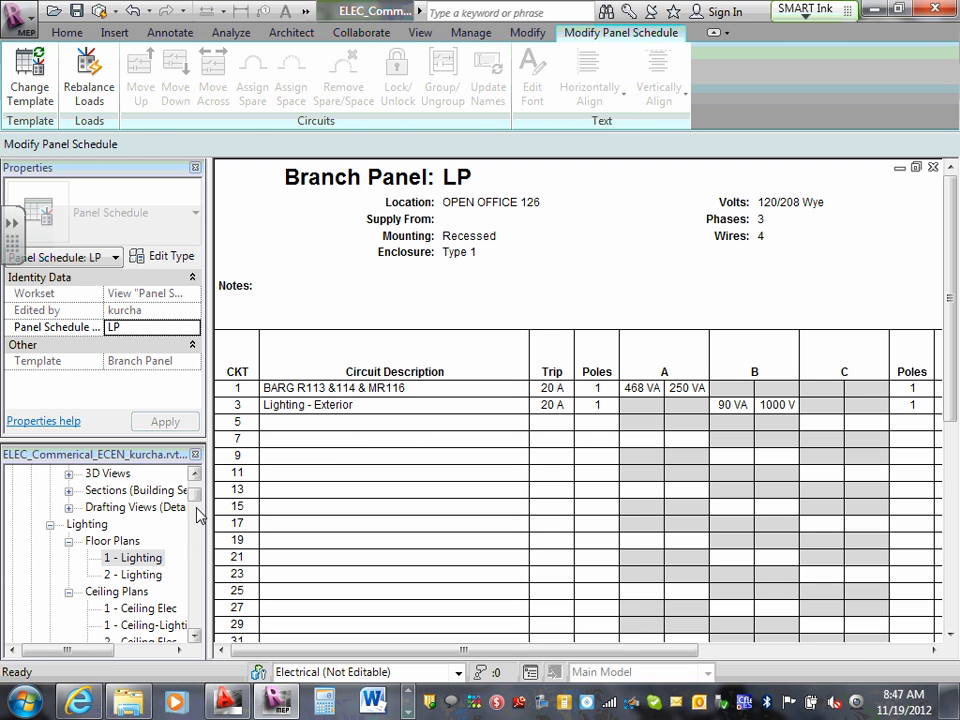
mouse_move(198, 497)
left_mouse_down()
mouse_move(204, 526)
mouse_move(198, 488)
left_mouse_up()
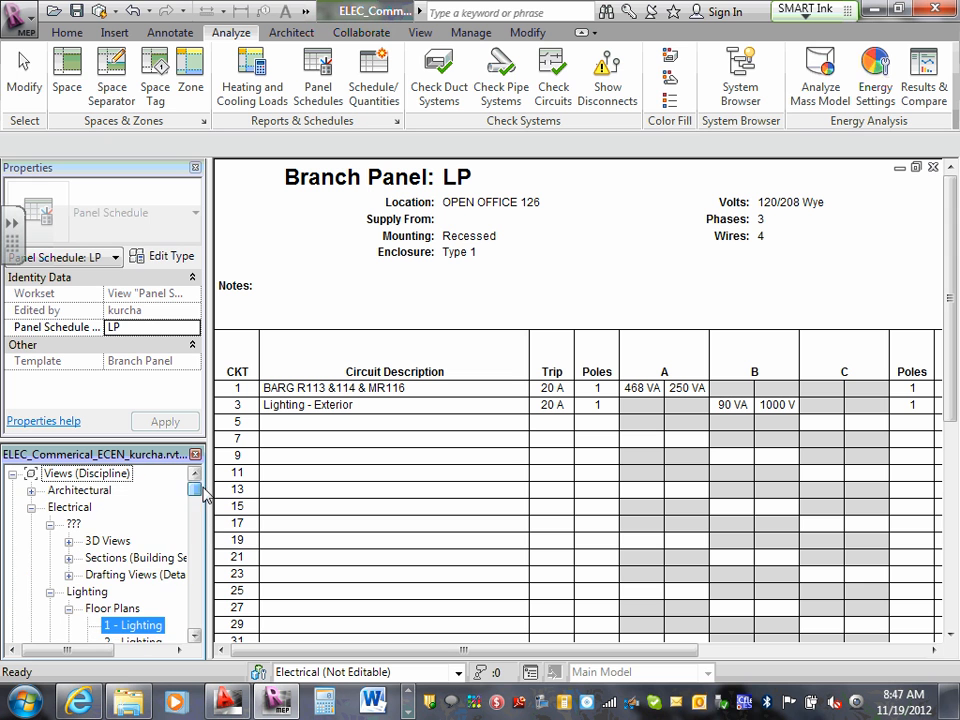
left_click(49, 525)
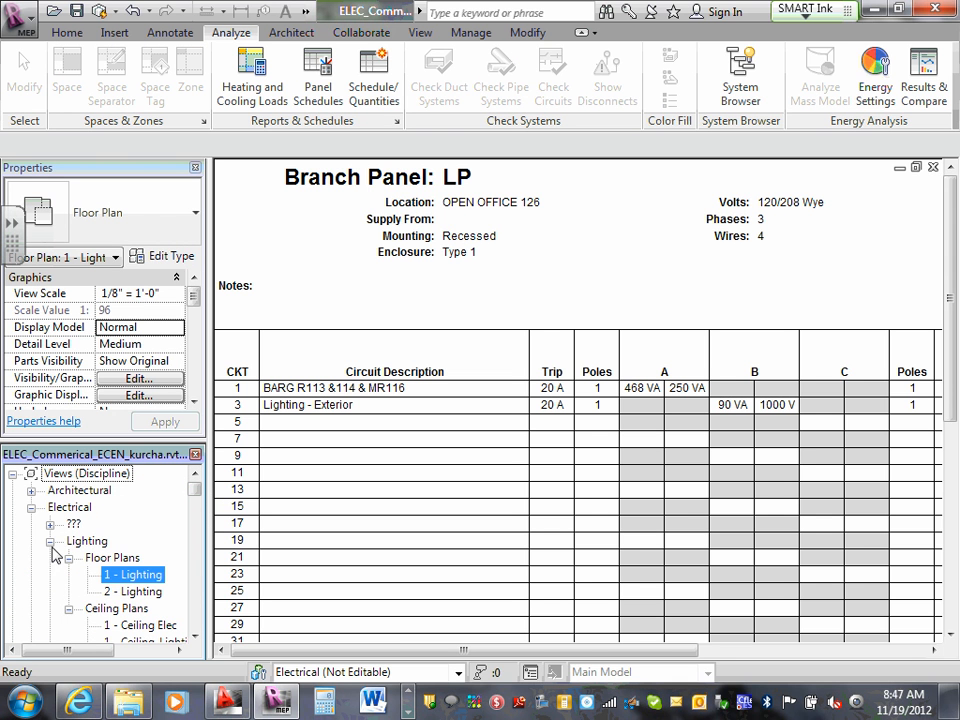
left_click(50, 542)
left_click(50, 558)
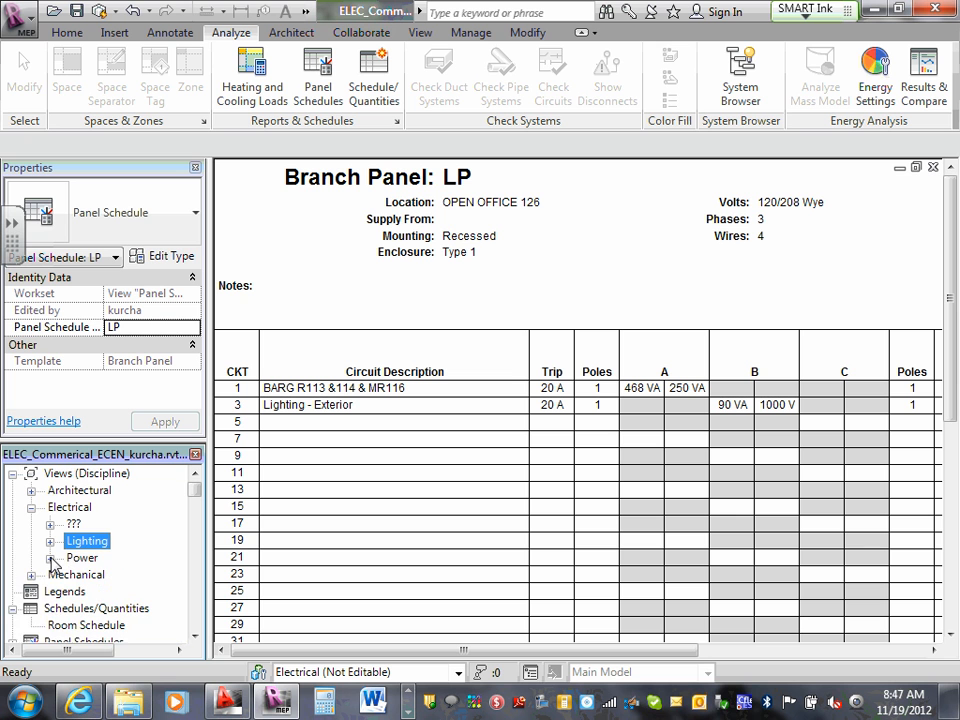
scroll(50, 602, "down", 1)
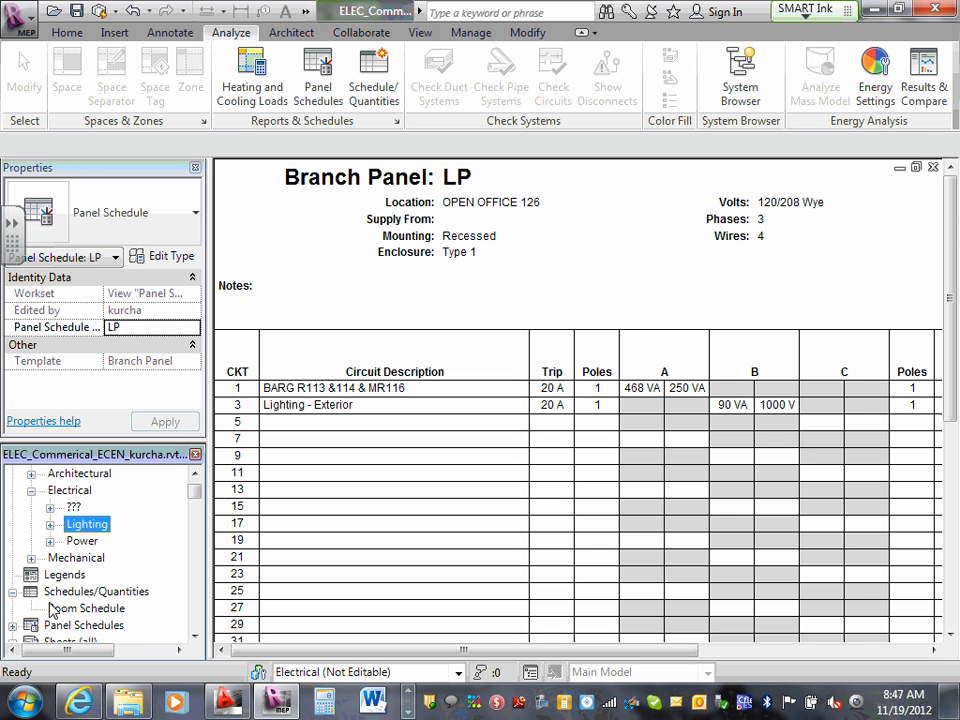
scroll(19, 598, "down", 2)
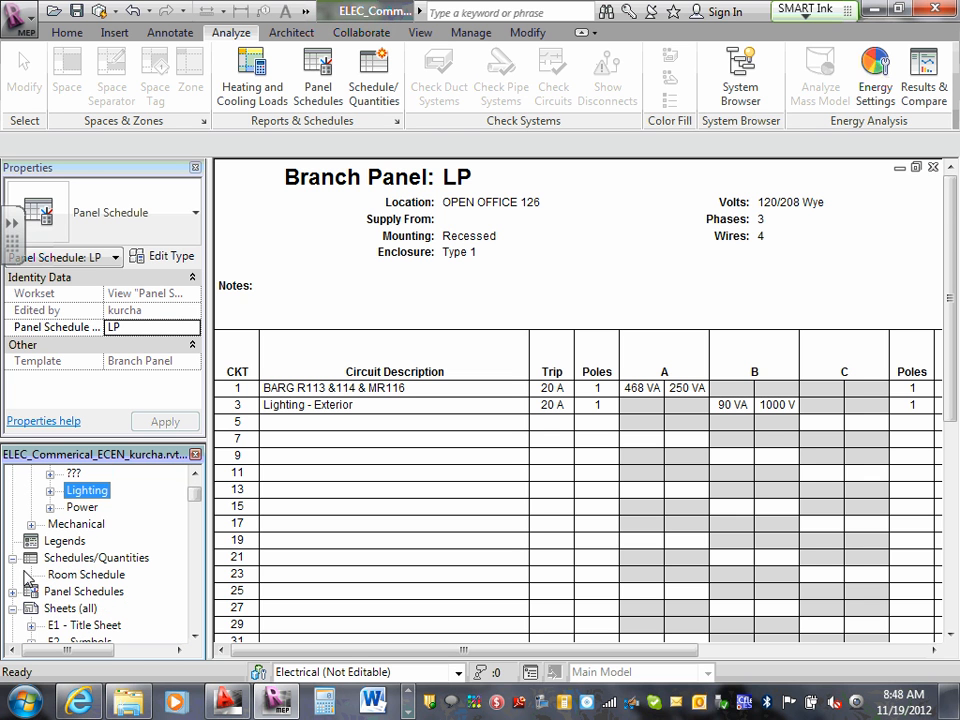
left_click(12, 591)
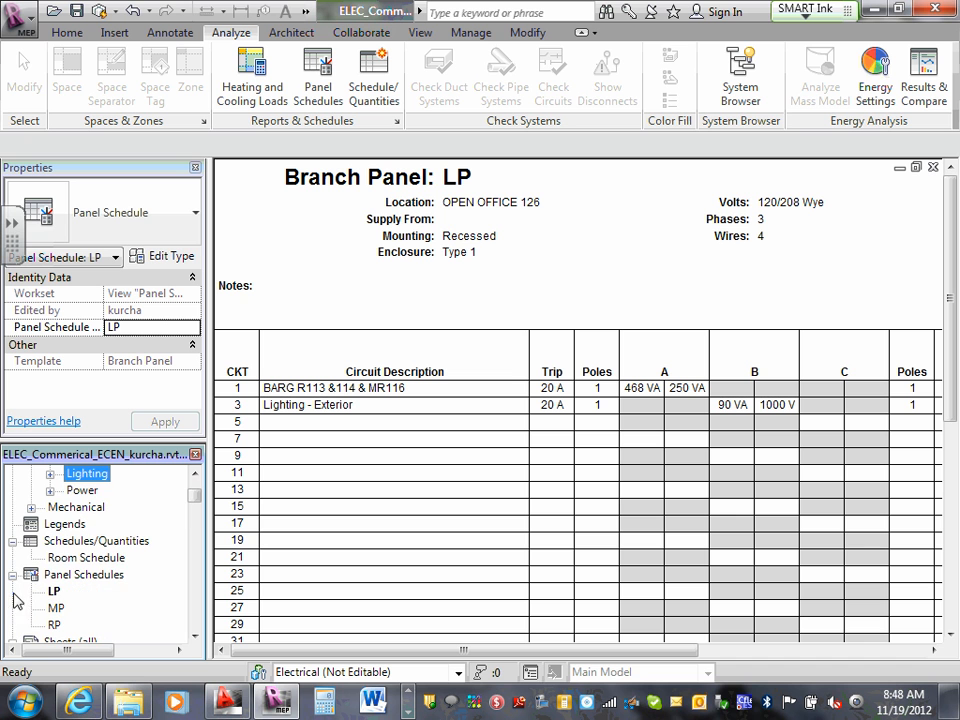
Step: Collapse the whole Views (Discipline) branch in the project browser
scroll(195, 505, "up", 4)
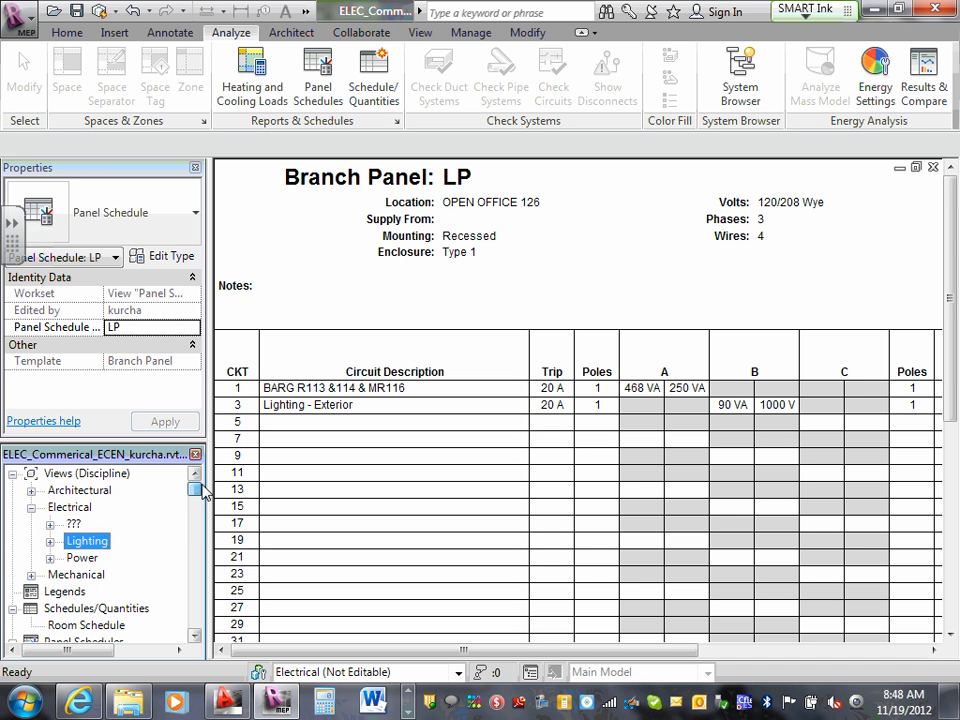
left_click(13, 474)
scroll(70, 550, "down", 1)
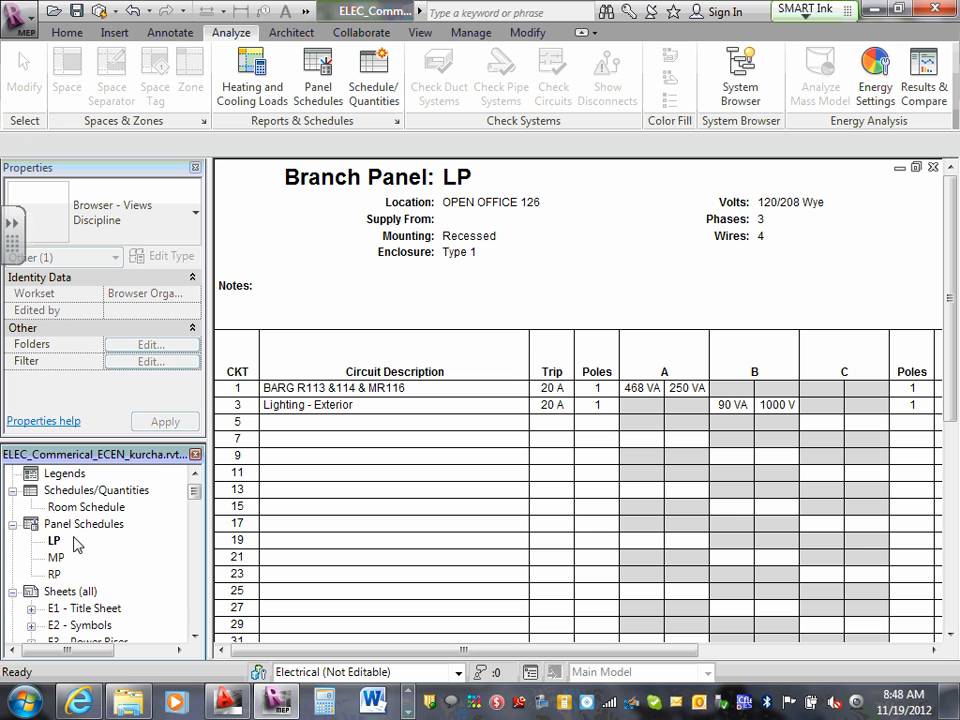
scroll(78, 543, "down", 2)
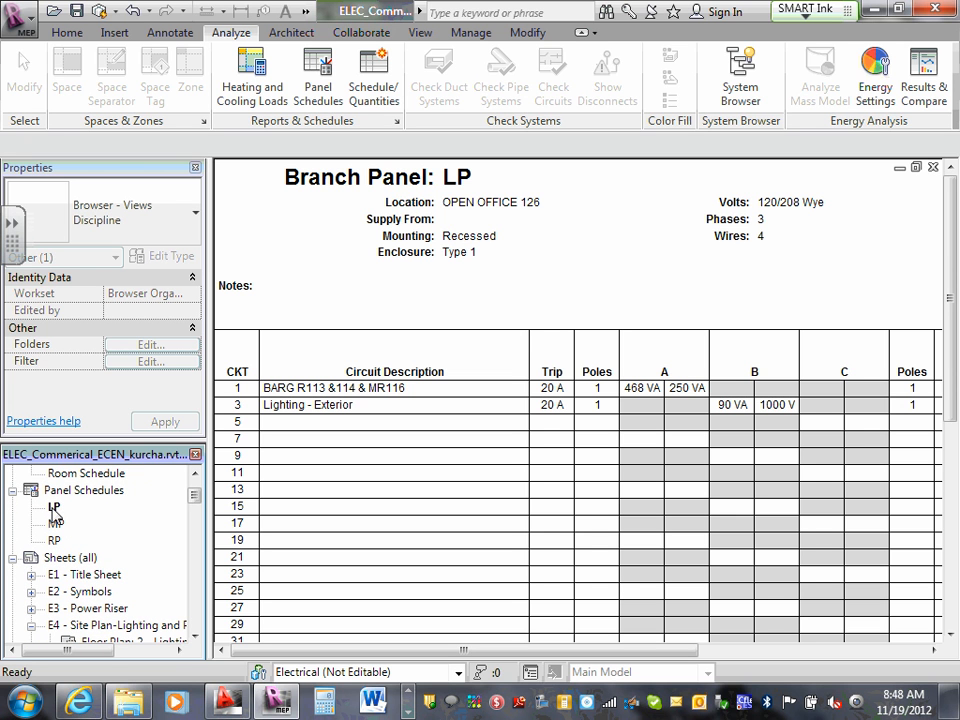
Step: Open the MP and RP panel schedules to review them, and return to the LP panel schedule
left_click(54, 509)
double_click(56, 527)
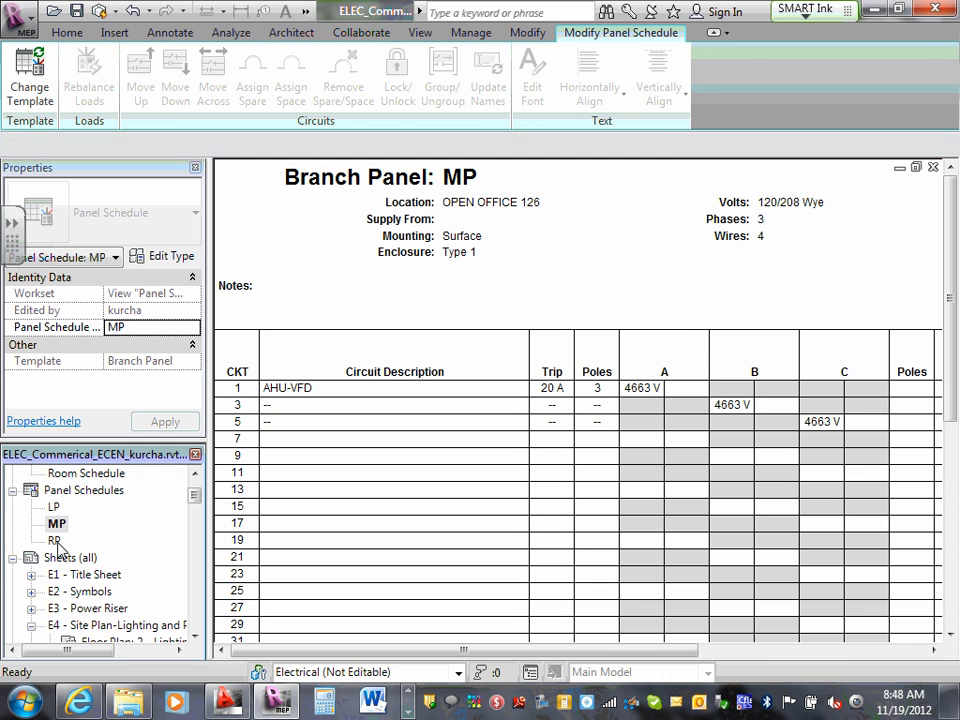
double_click(55, 541)
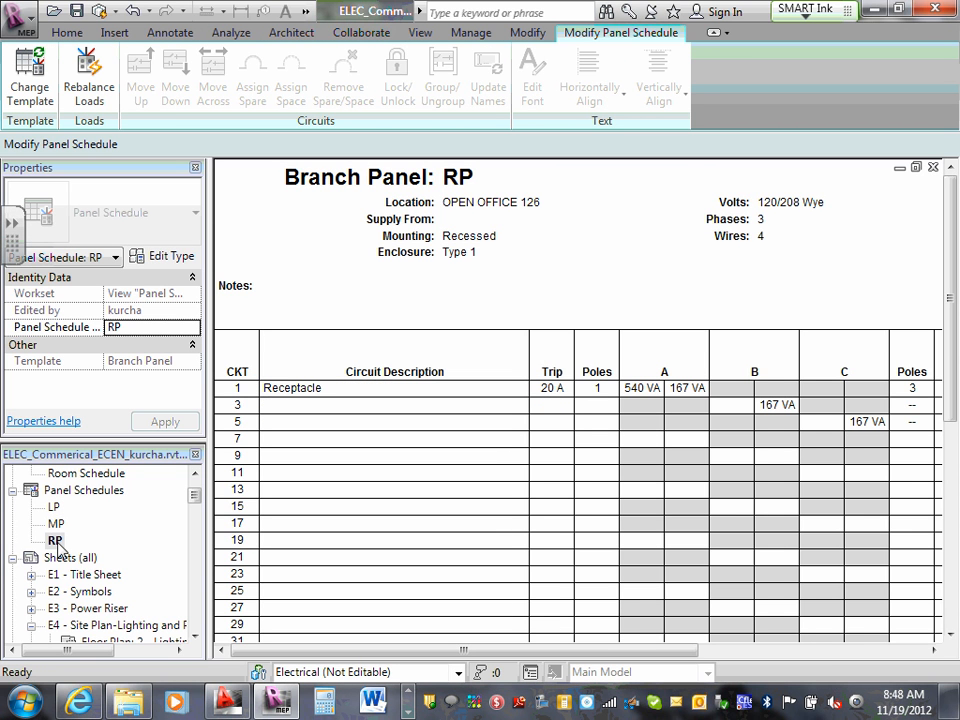
double_click(54, 507)
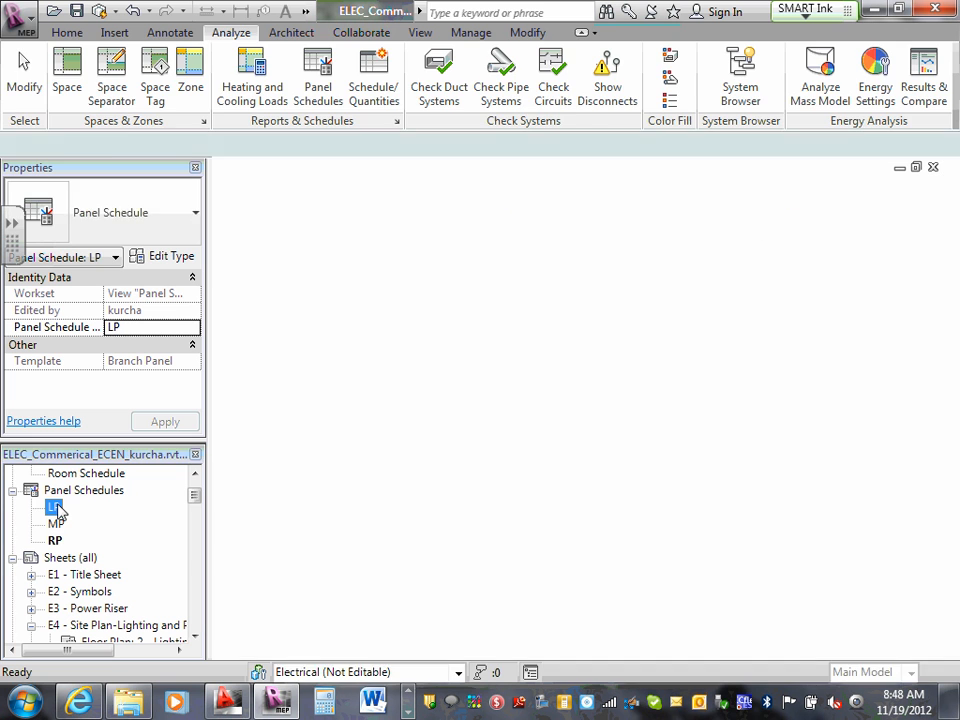
double_click(56, 525)
double_click(55, 541)
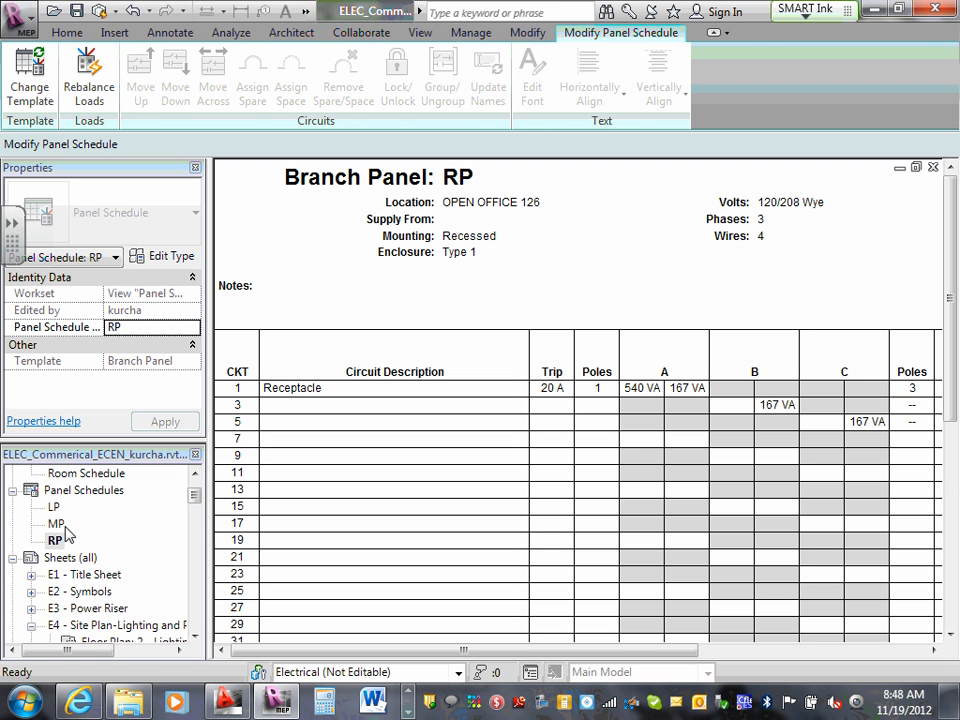
left_click(55, 507)
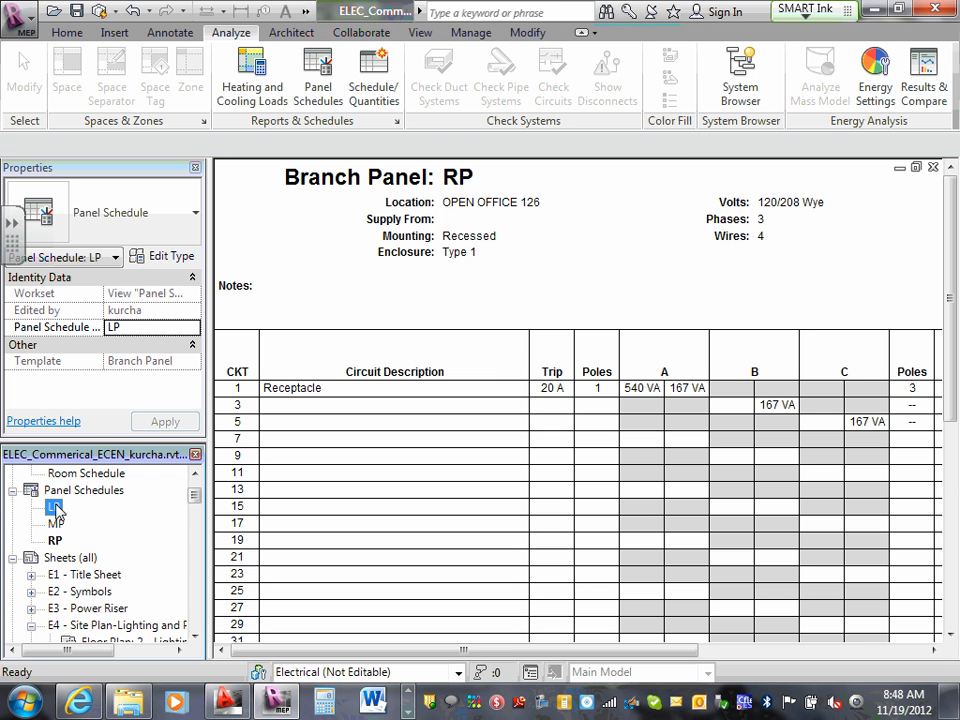
double_click(55, 507)
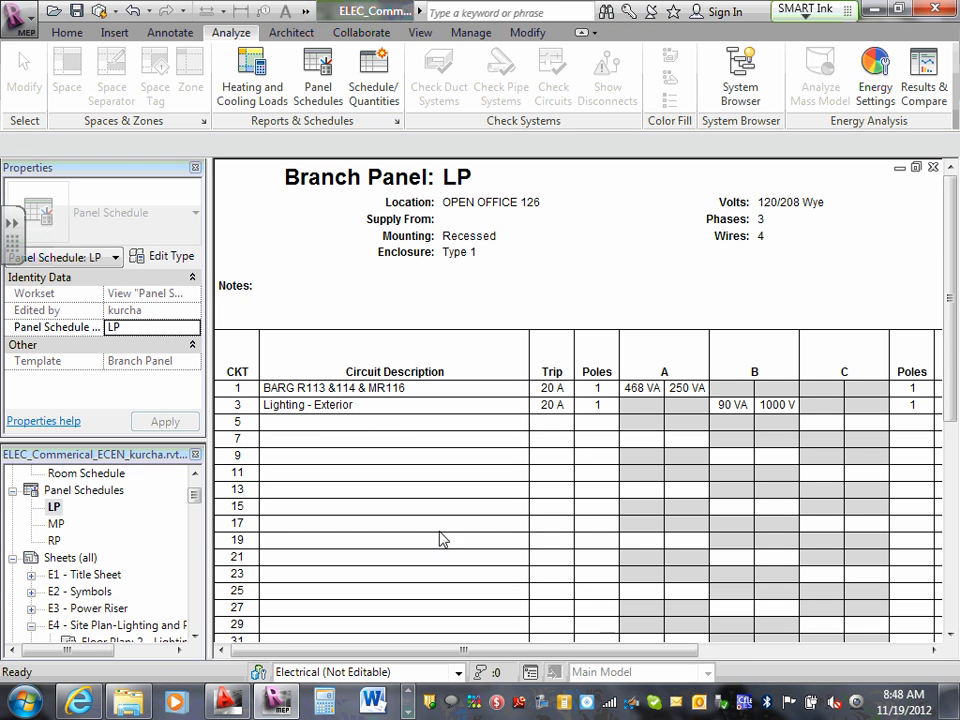
Step: Examine the description of circuit 1 in the LP panel schedule without changing it
left_click(381, 391)
left_click(383, 392)
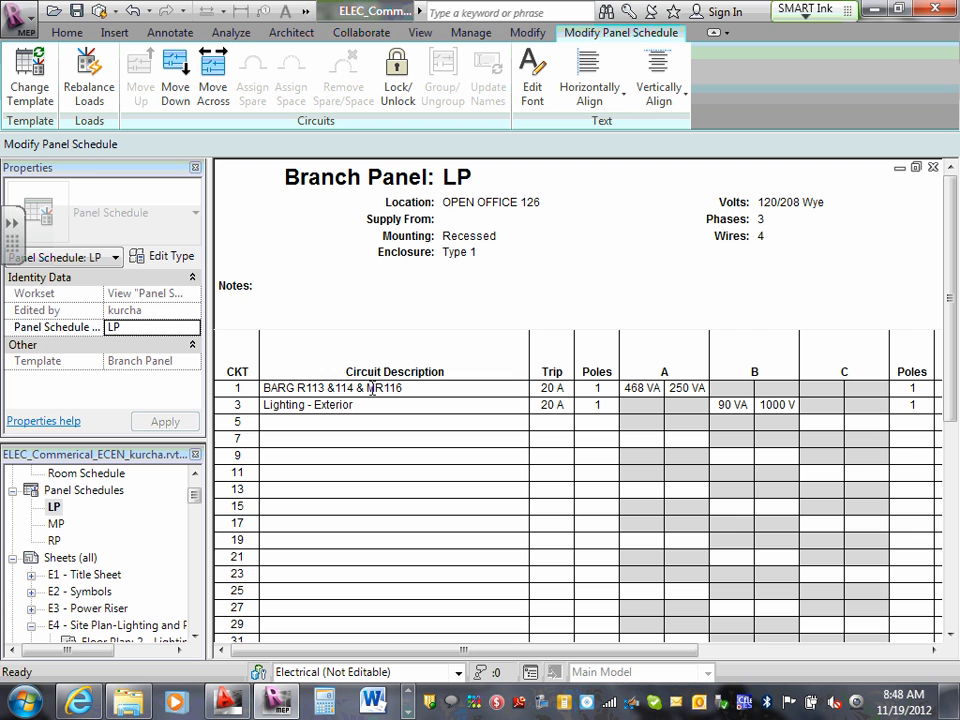
left_click(145, 328)
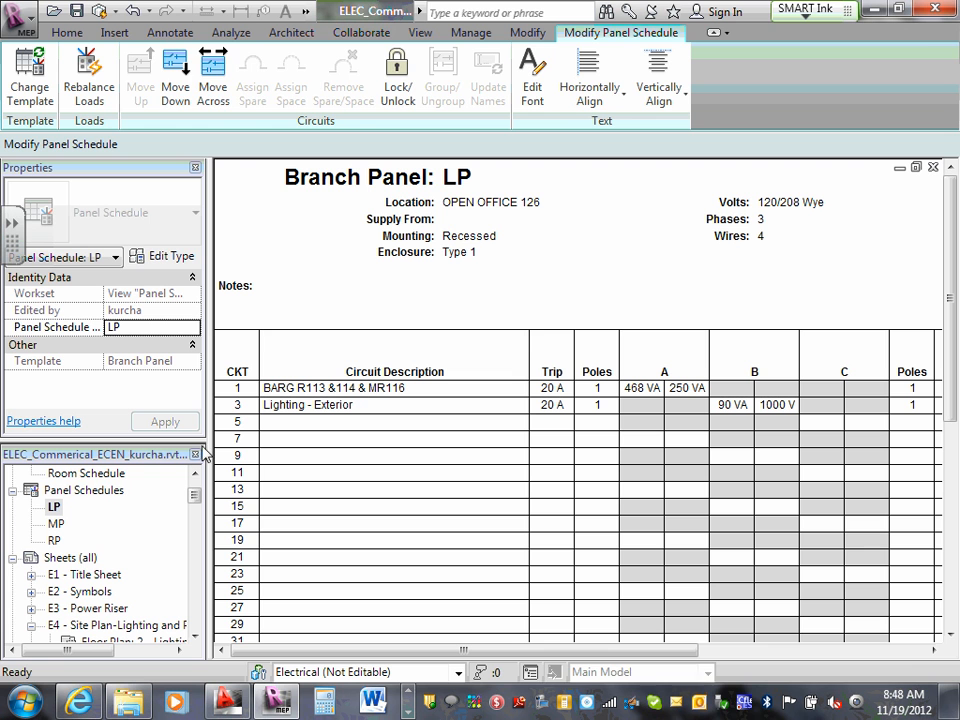
left_click(418, 457)
left_click(54, 508)
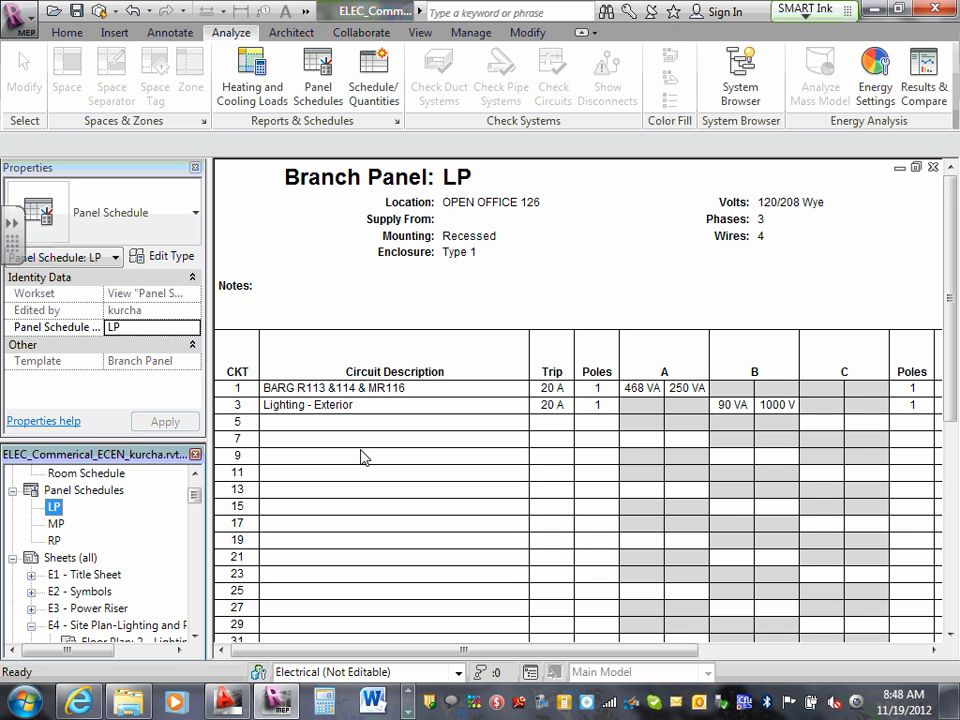
Step: Examine the descriptions of circuits 2 and 4 in the LP panel schedule
left_click_drag(690, 651, 955, 672)
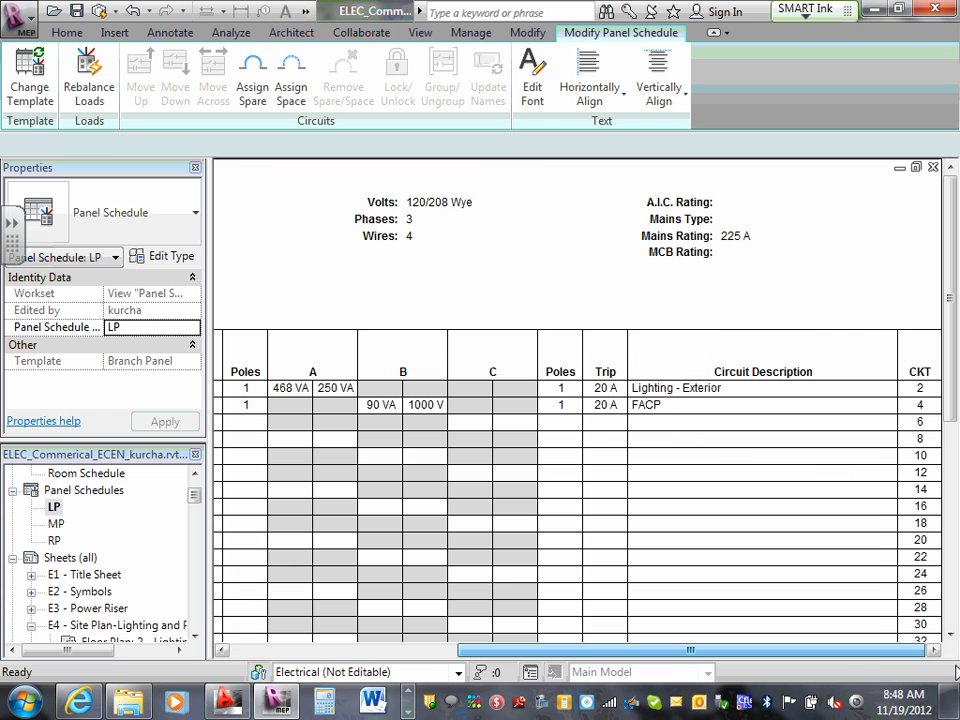
left_click(676, 401)
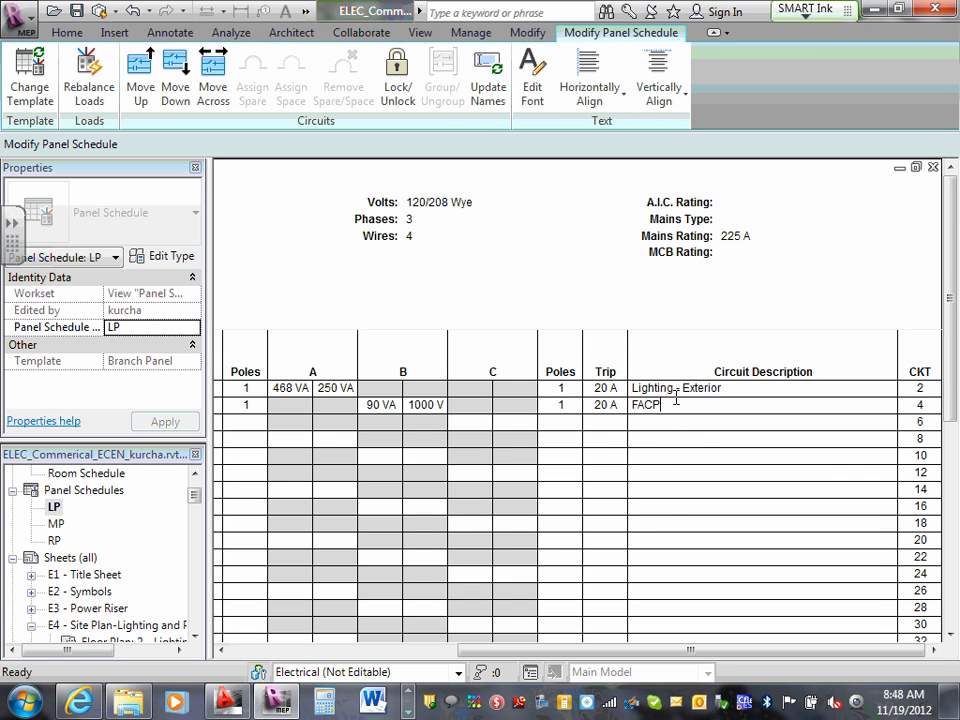
left_click(683, 389)
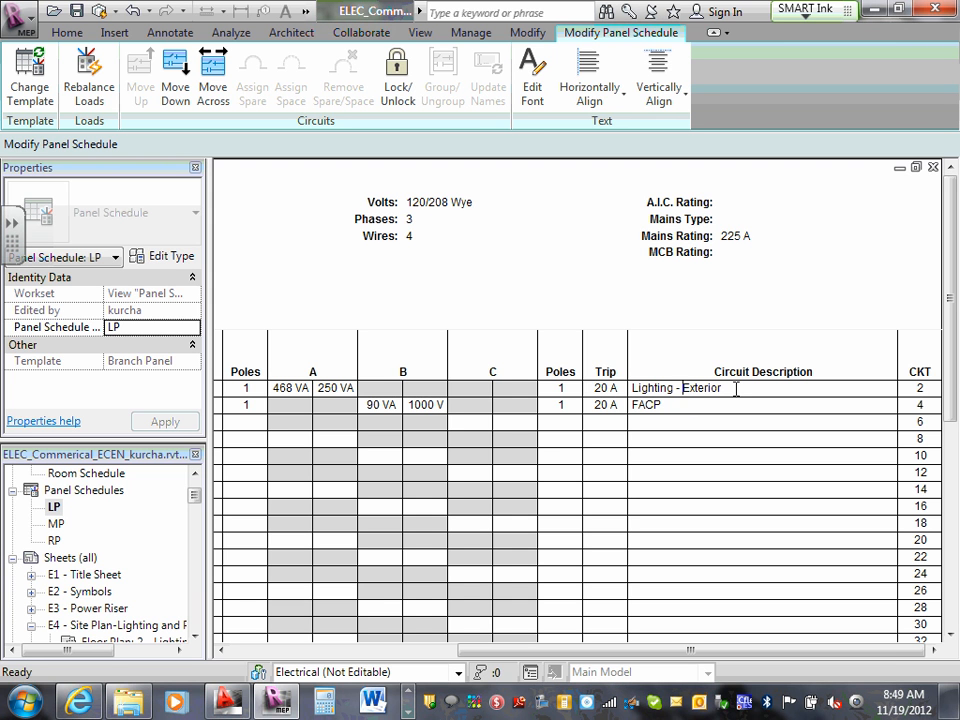
left_click(742, 388)
left_click(697, 408)
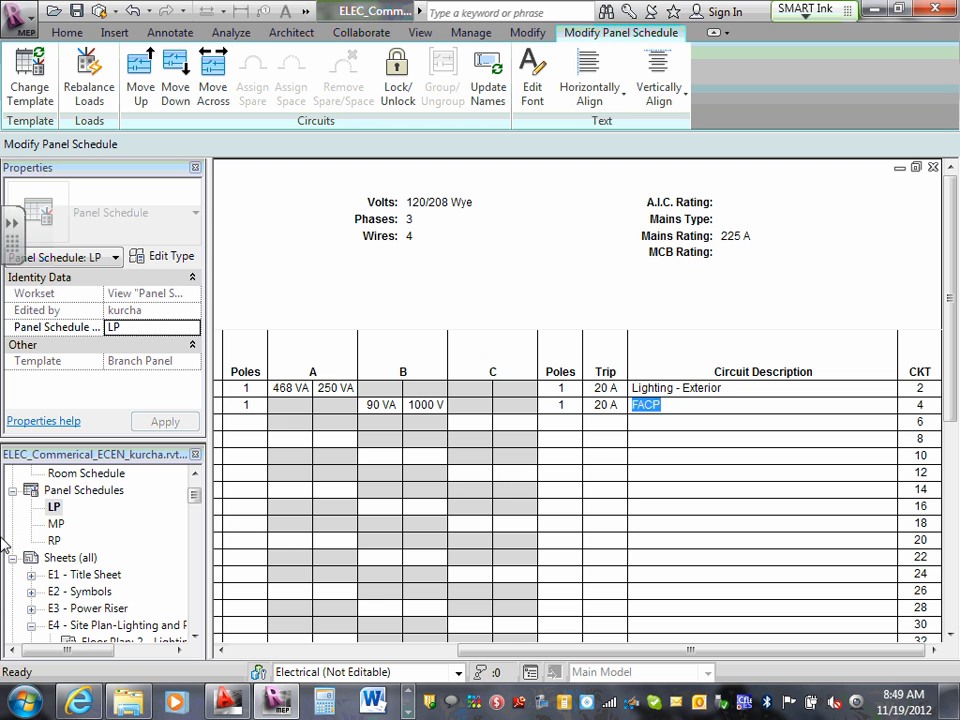
left_click(663, 421)
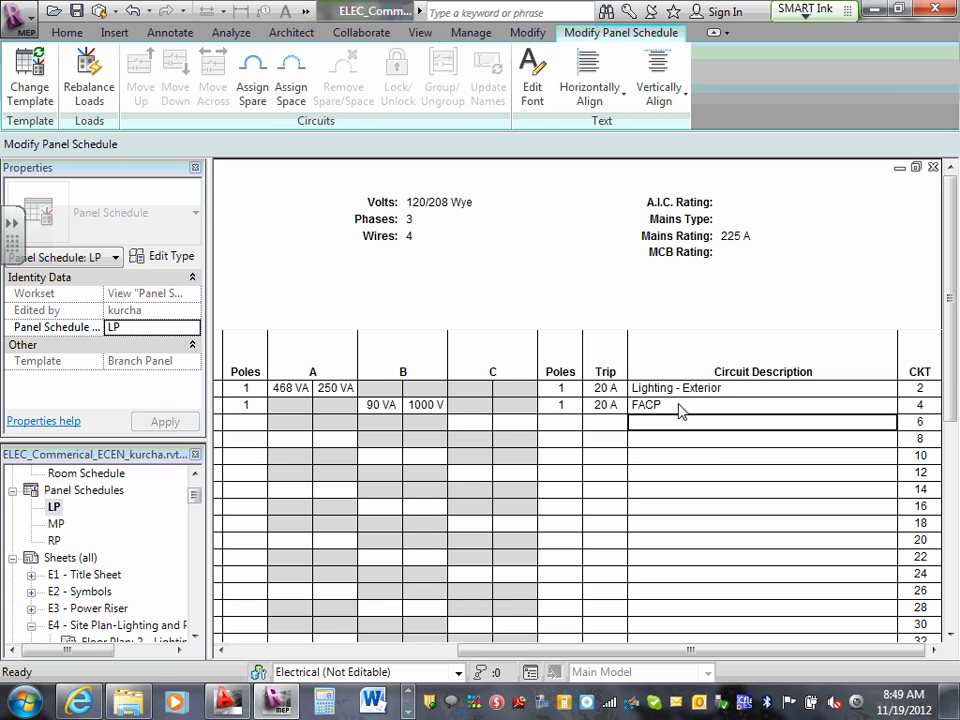
left_click(679, 404)
left_click(705, 388)
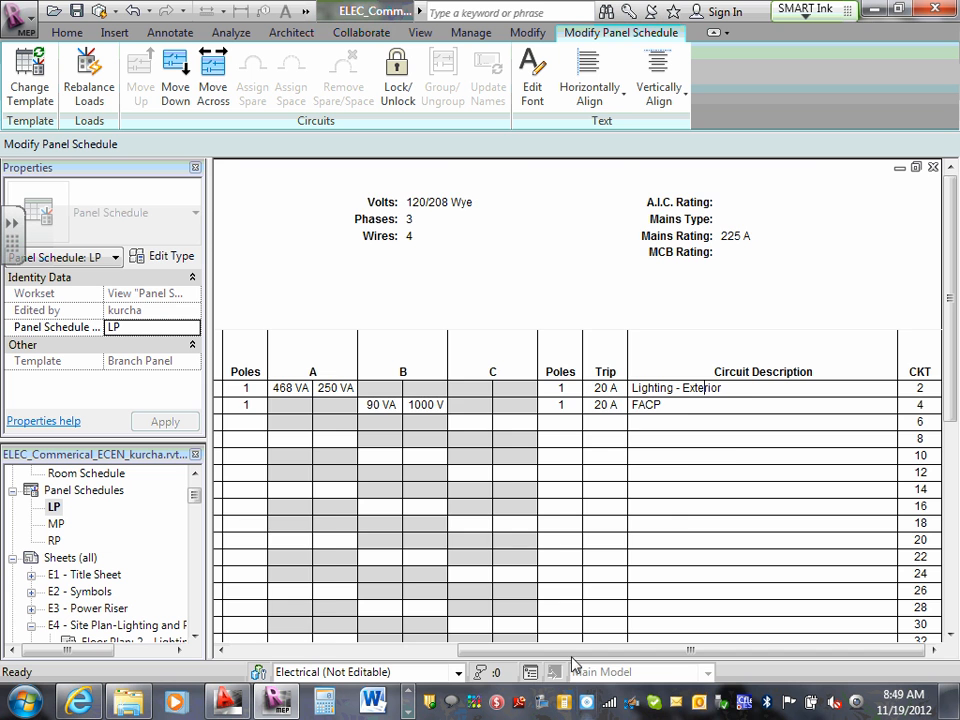
Step: Recheck the description of circuit 1 and examine the volts, phases and wires entries in the LP schedule header
left_click_drag(580, 650, 336, 668)
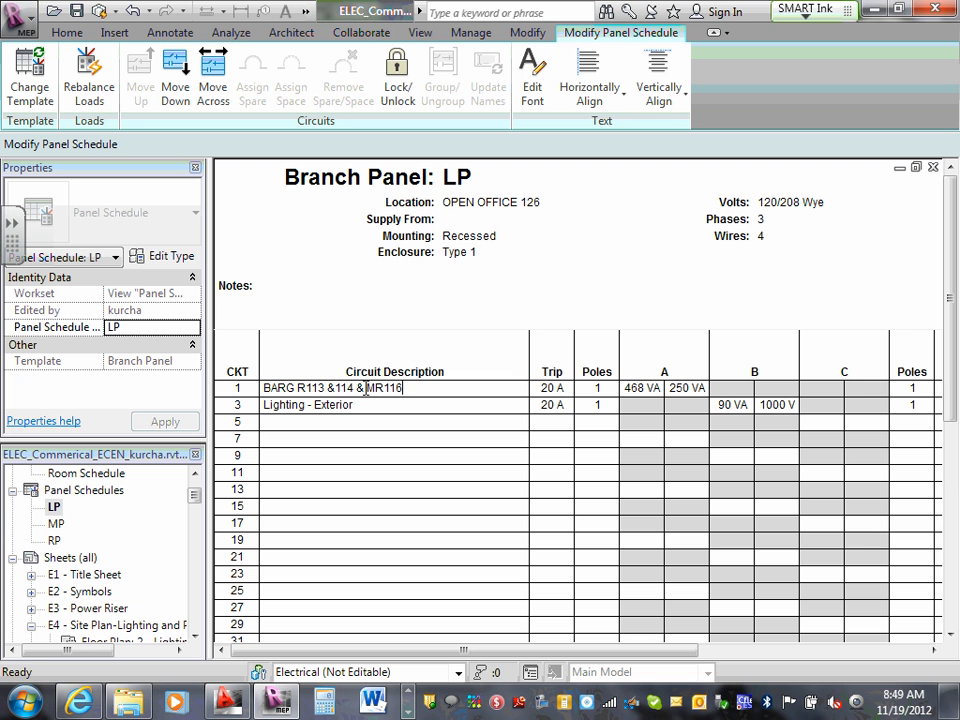
left_click(306, 387)
mouse_move(620, 652)
left_mouse_down()
mouse_move(837, 652)
mouse_move(607, 661)
left_mouse_up()
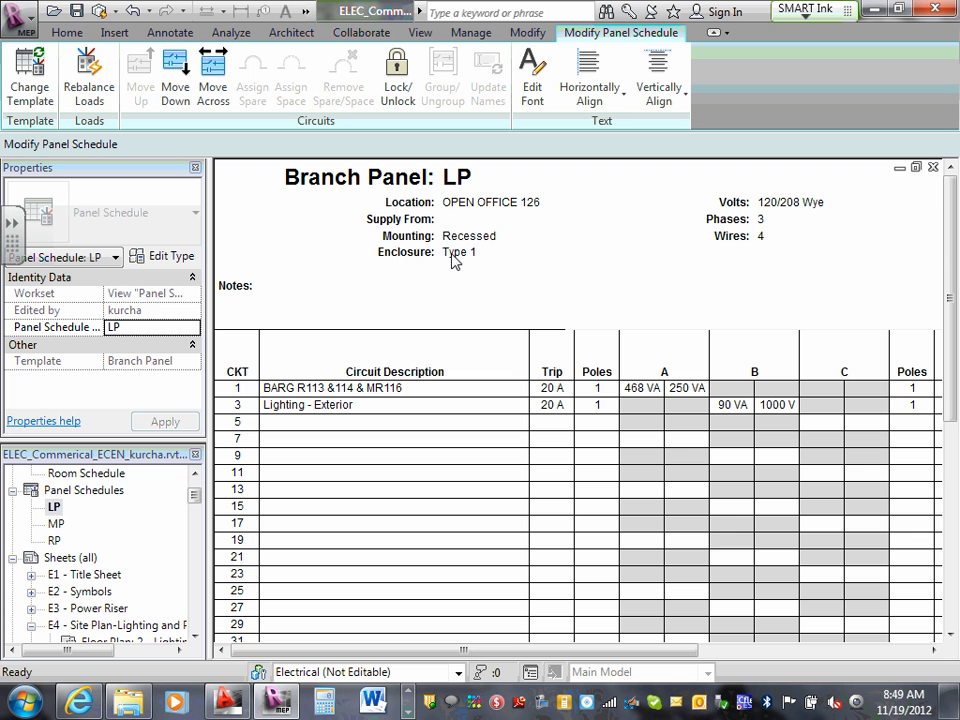
left_click(763, 204)
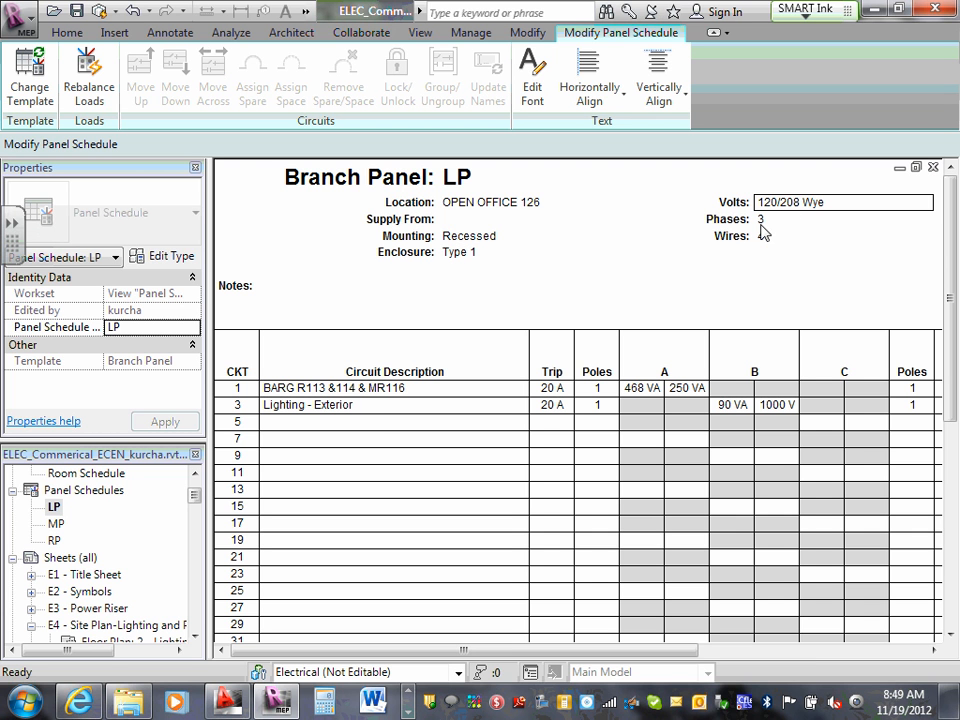
left_click(764, 223)
left_click(764, 240)
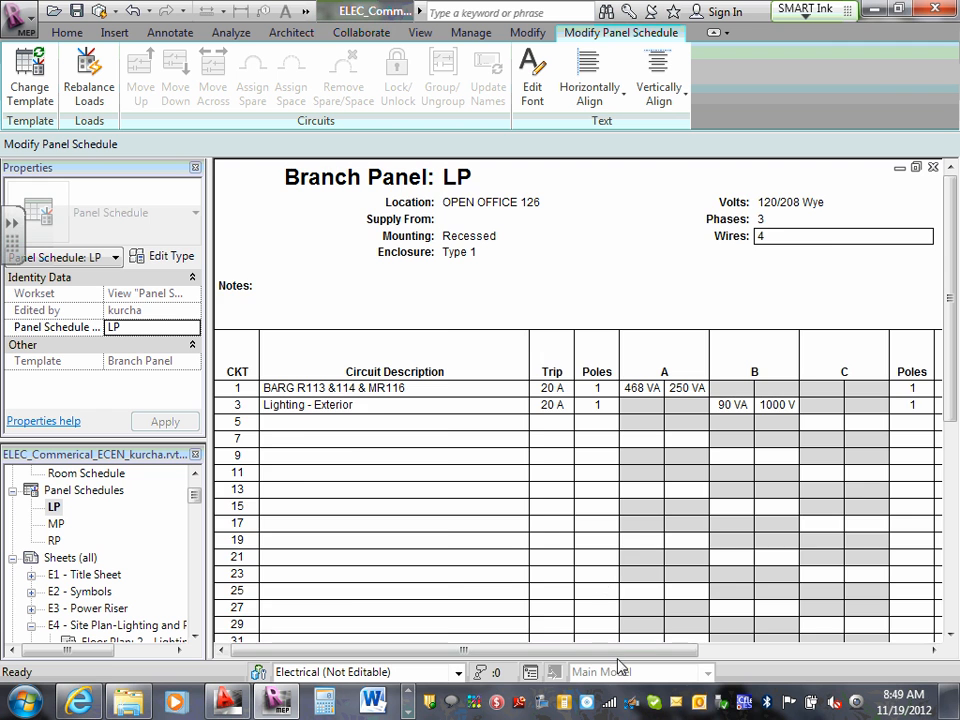
Step: Set the LP panel's A.I.C. rating to 35KA and its mains type to MLO, accepting the change for all panels of that type
left_click_drag(639, 651, 938, 651)
left_click(722, 203)
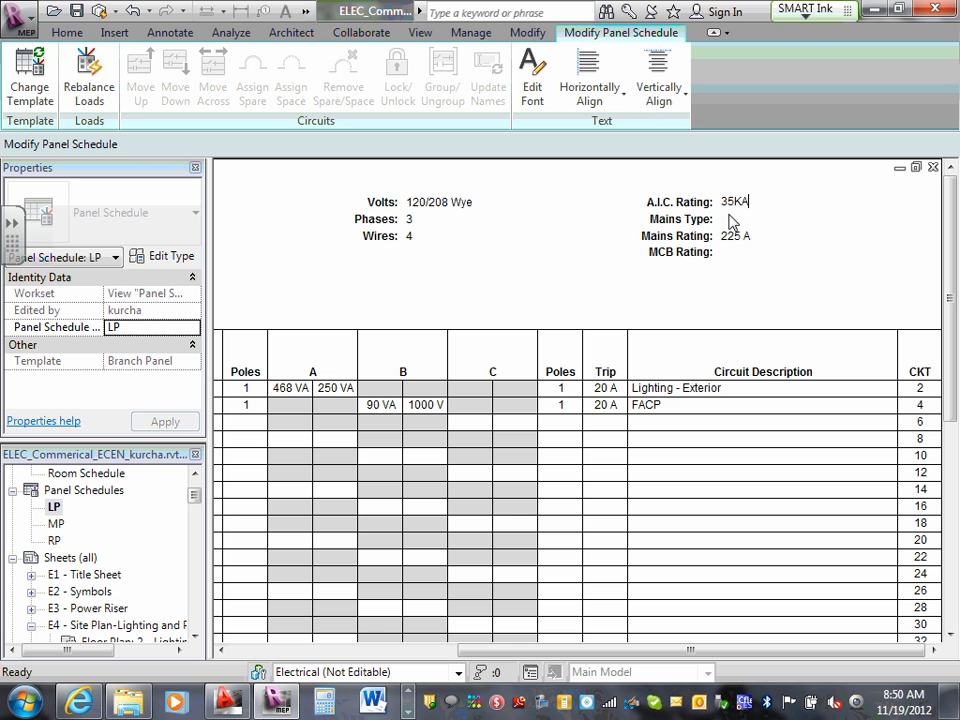
left_click(732, 221)
left_click(731, 256)
left_click(535, 386)
Step: Try to enter ---- as the LP panel's MCB rating
left_click(745, 236)
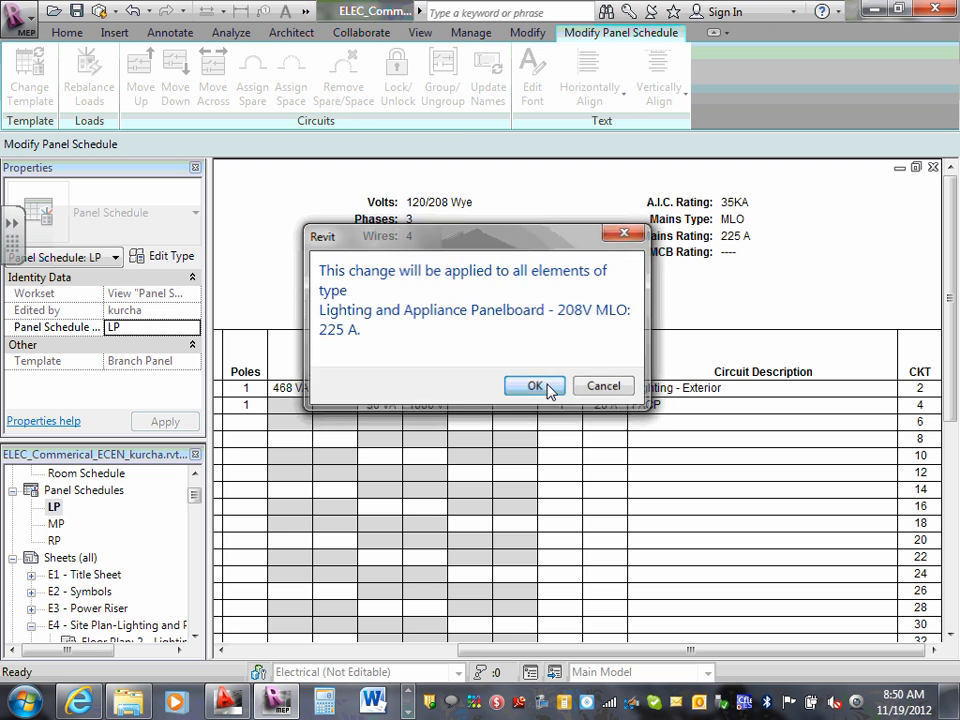
left_click(553, 388)
left_click(600, 357)
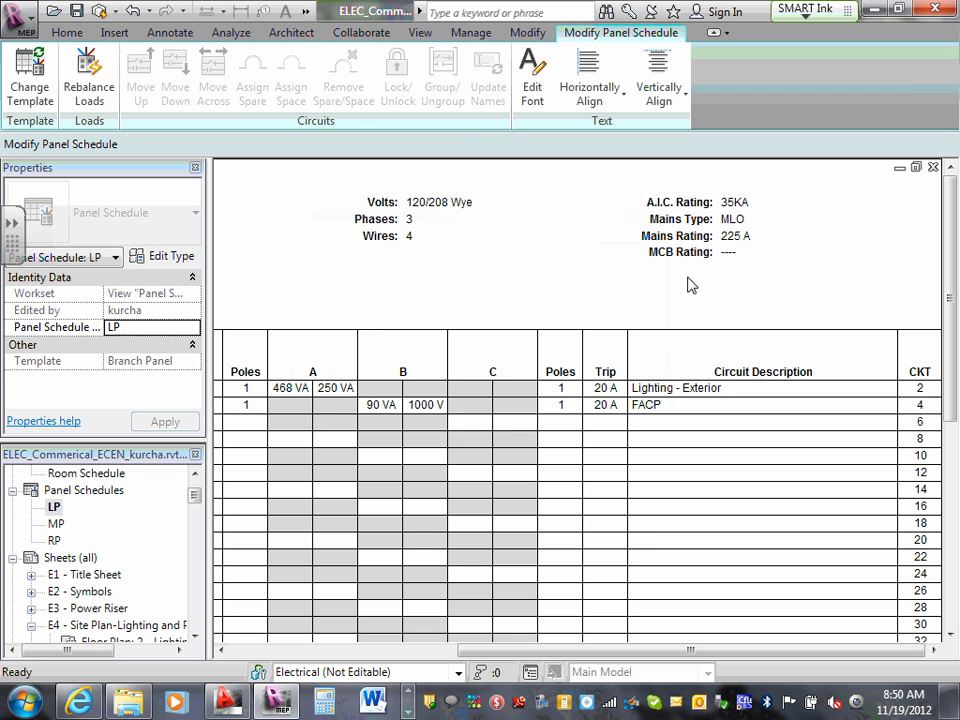
left_click(541, 386)
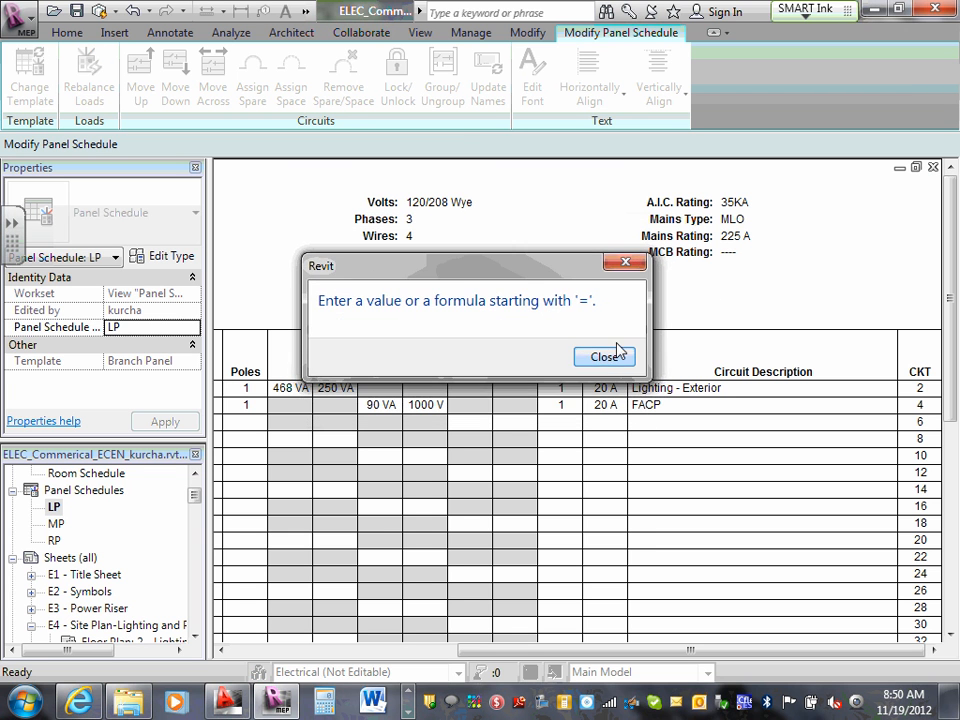
left_click(604, 357)
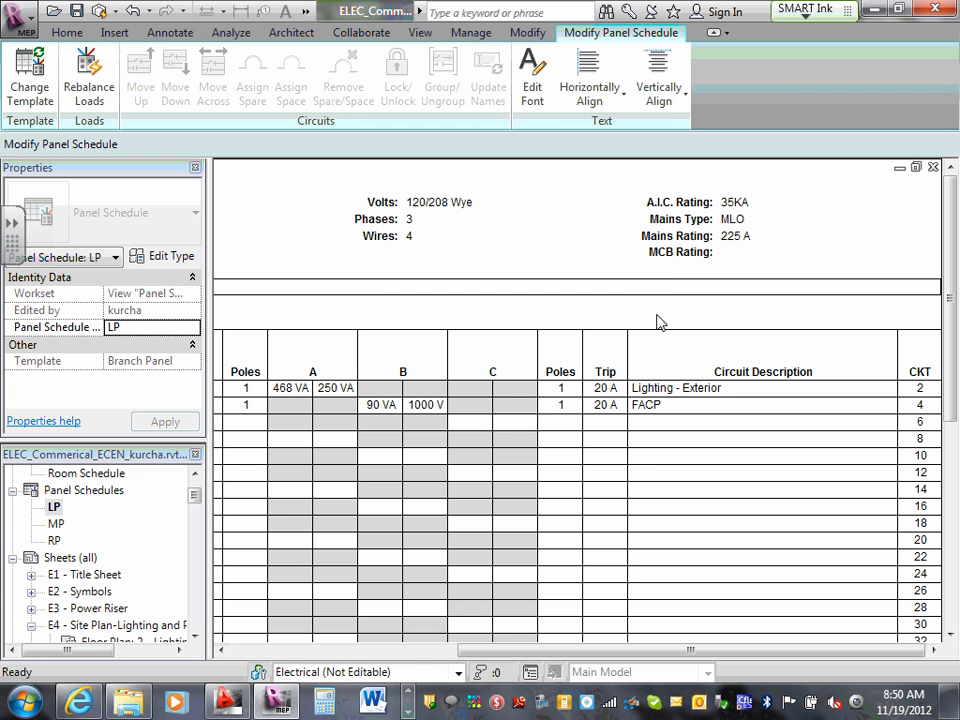
left_click(720, 253)
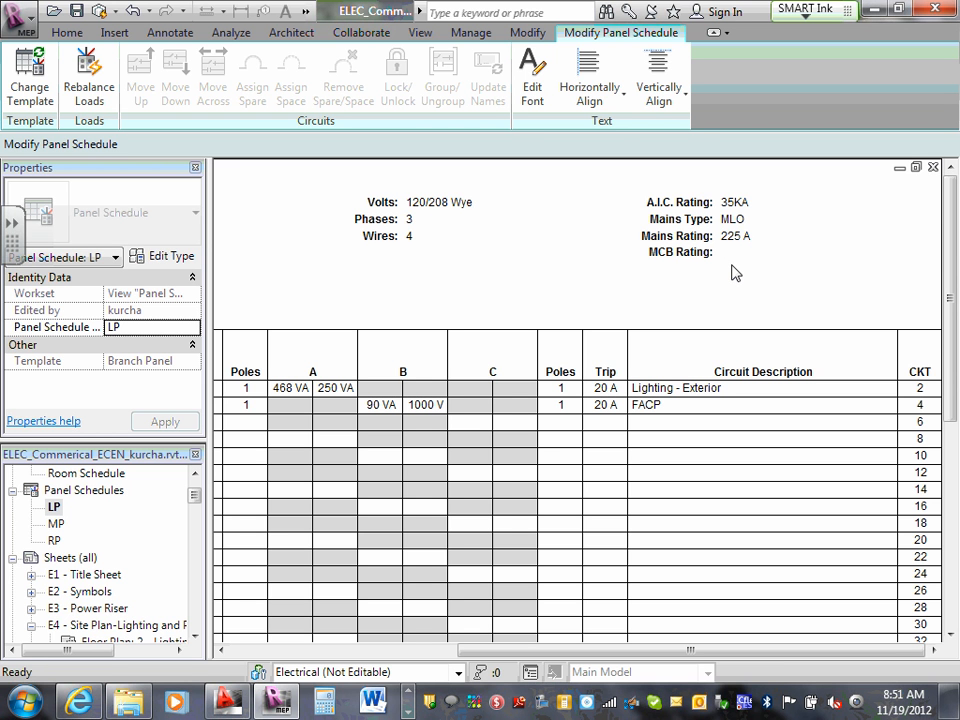
left_click(771, 213)
left_click(746, 236)
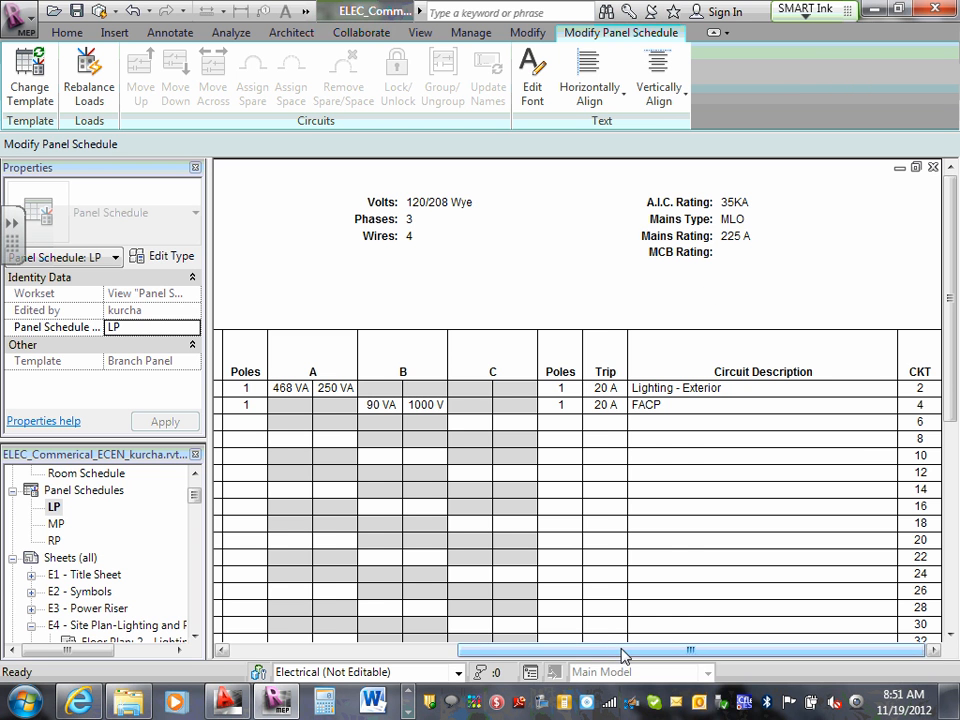
mouse_move(621, 651)
left_mouse_down()
mouse_move(425, 645)
mouse_move(622, 648)
left_mouse_up()
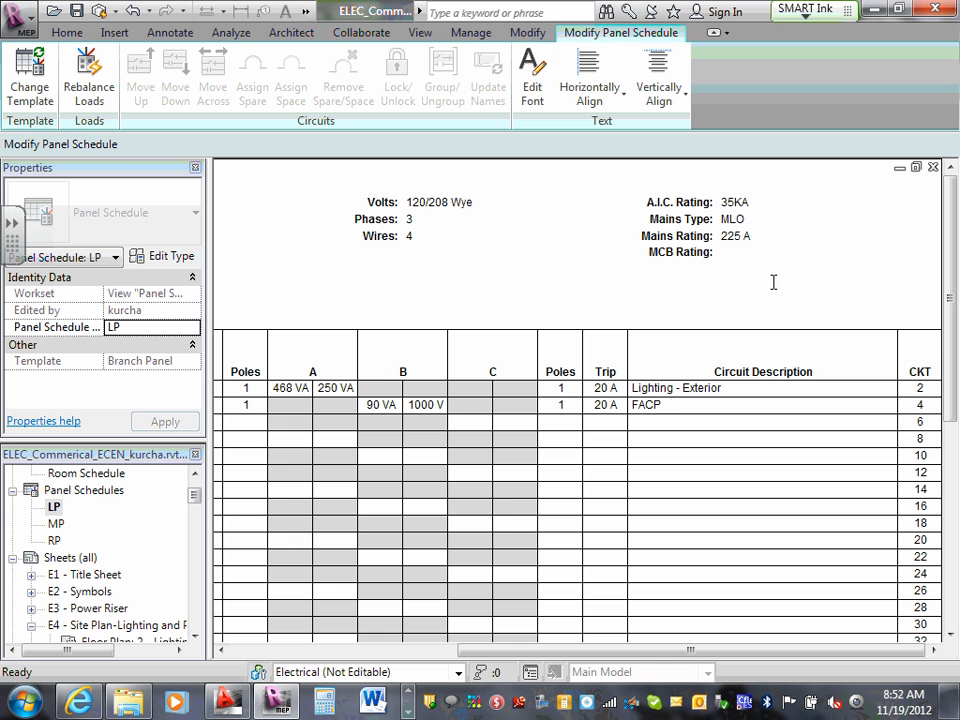
left_click(720, 255)
Step: Minimize the LP panel schedule, then open the first-floor "1 - Lighting" electrical floor plan and maximize it
left_click(900, 168)
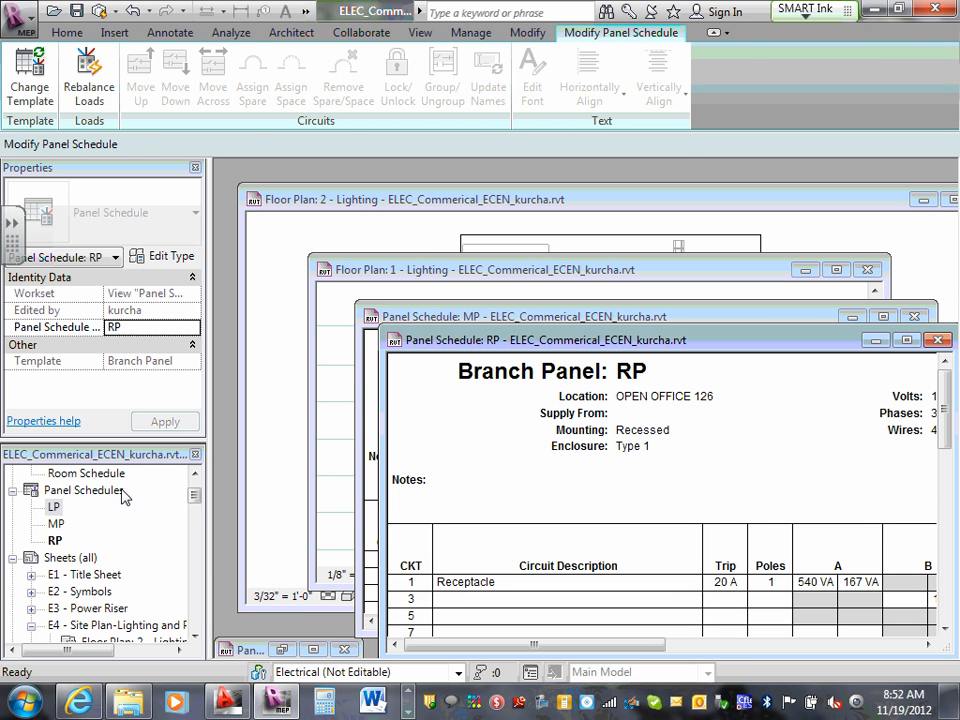
left_click_drag(196, 500, 199, 494)
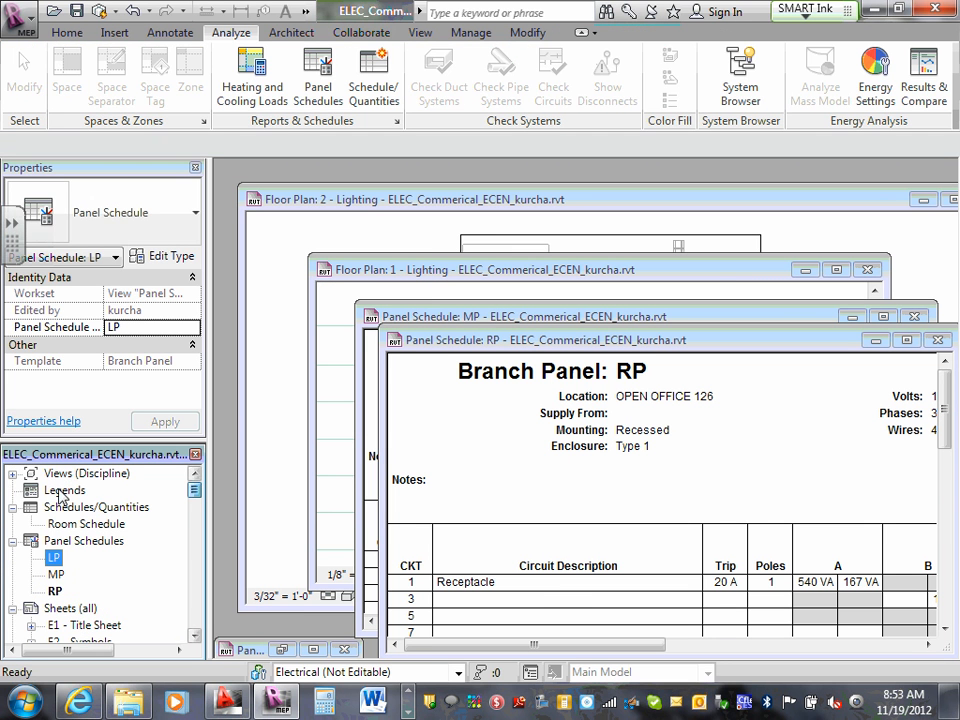
left_click(12, 473)
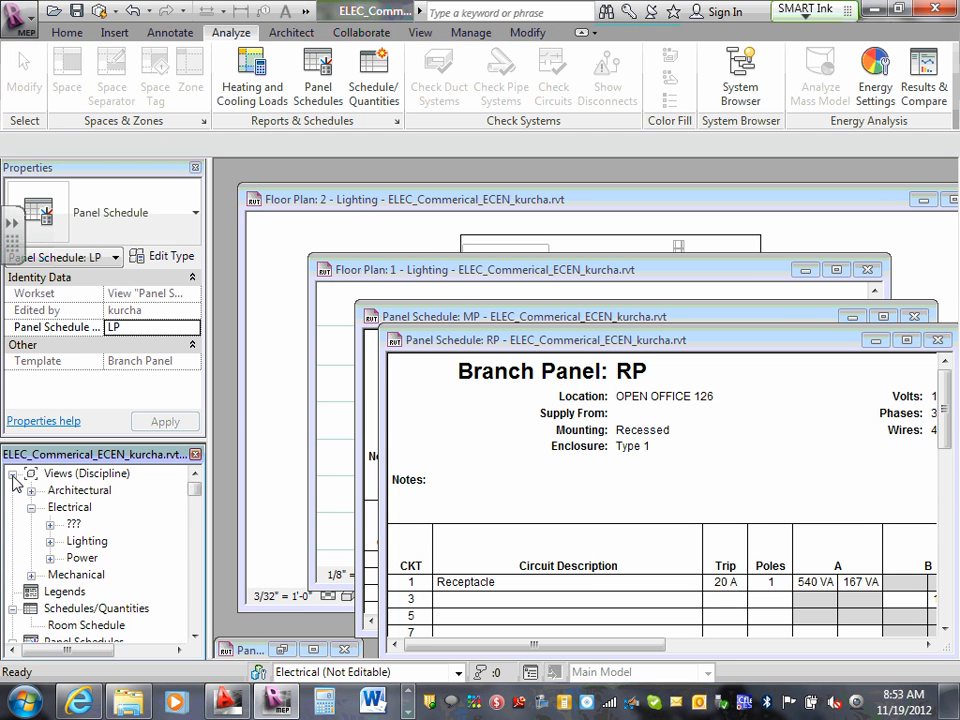
left_click(50, 541)
scroll(105, 615, "down", 1)
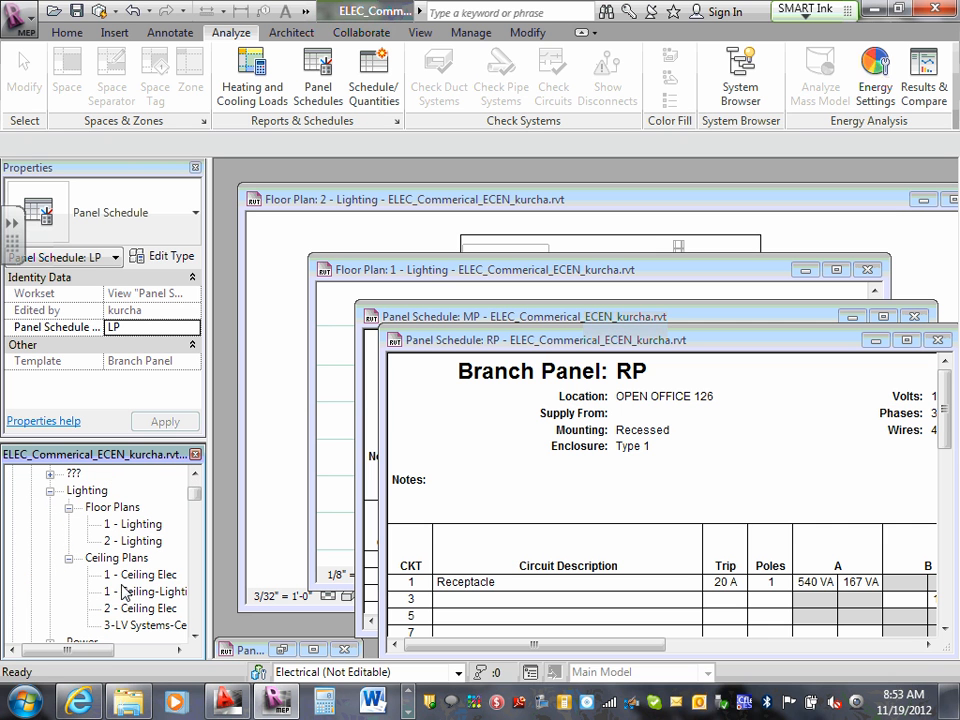
double_click(140, 524)
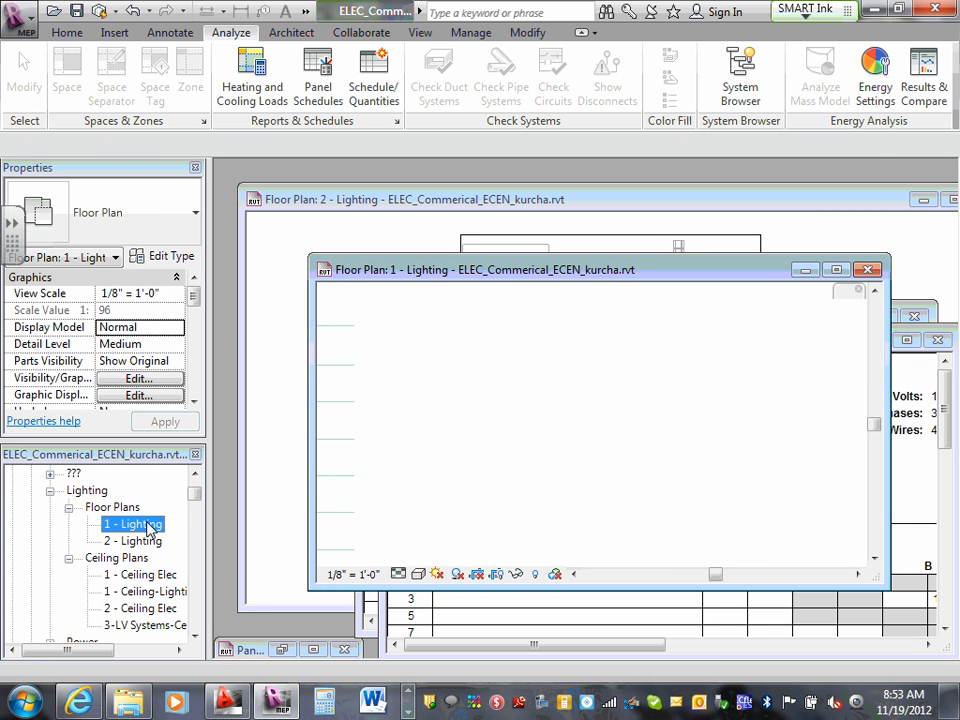
left_click(838, 270)
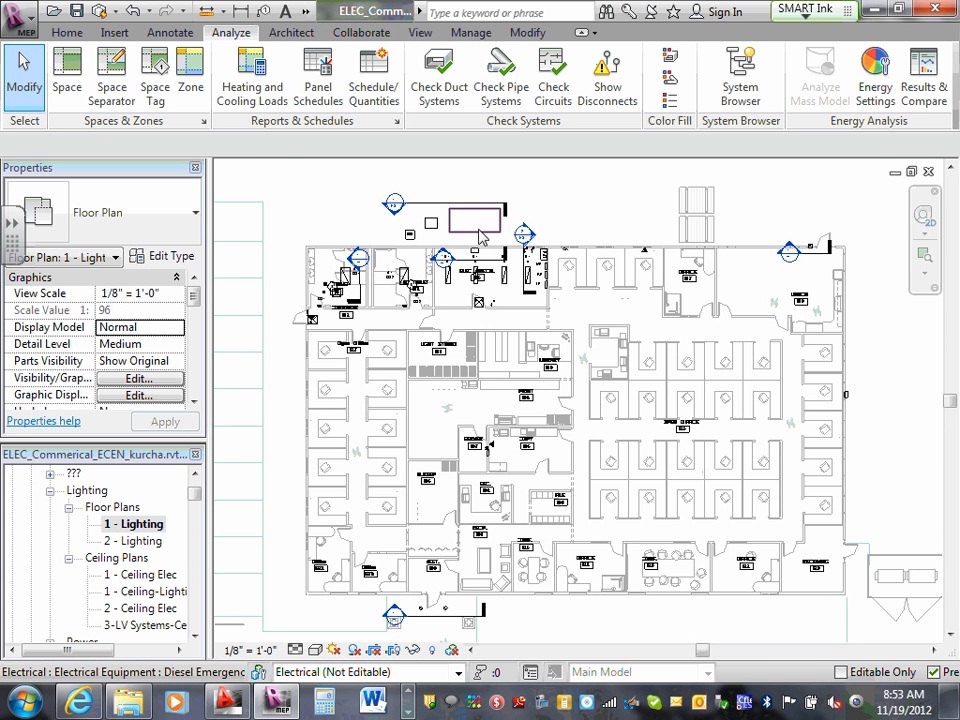
Step: Check the load name of the circuit feeding a 1x4 recessed light fixture in room 116
scroll(489, 251, "up", 3)
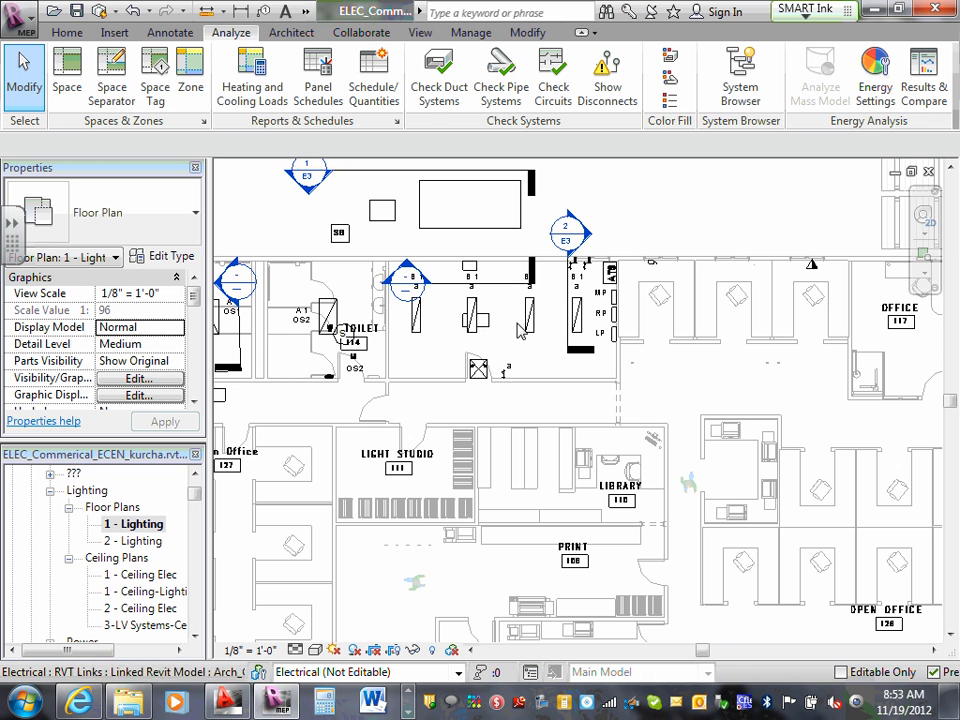
left_click(527, 319)
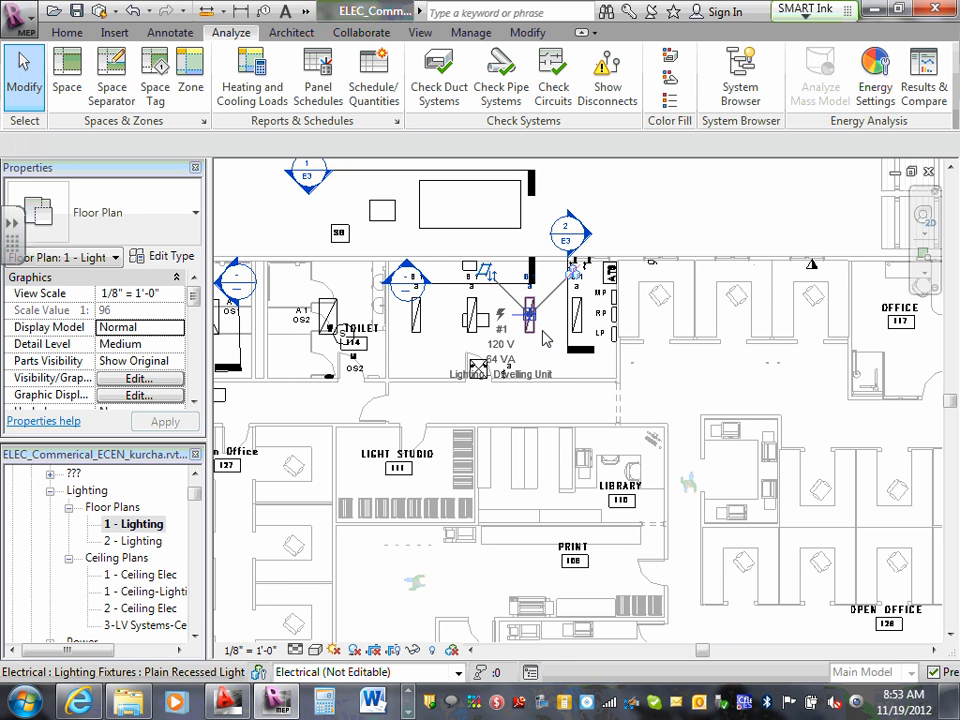
left_click(530, 316)
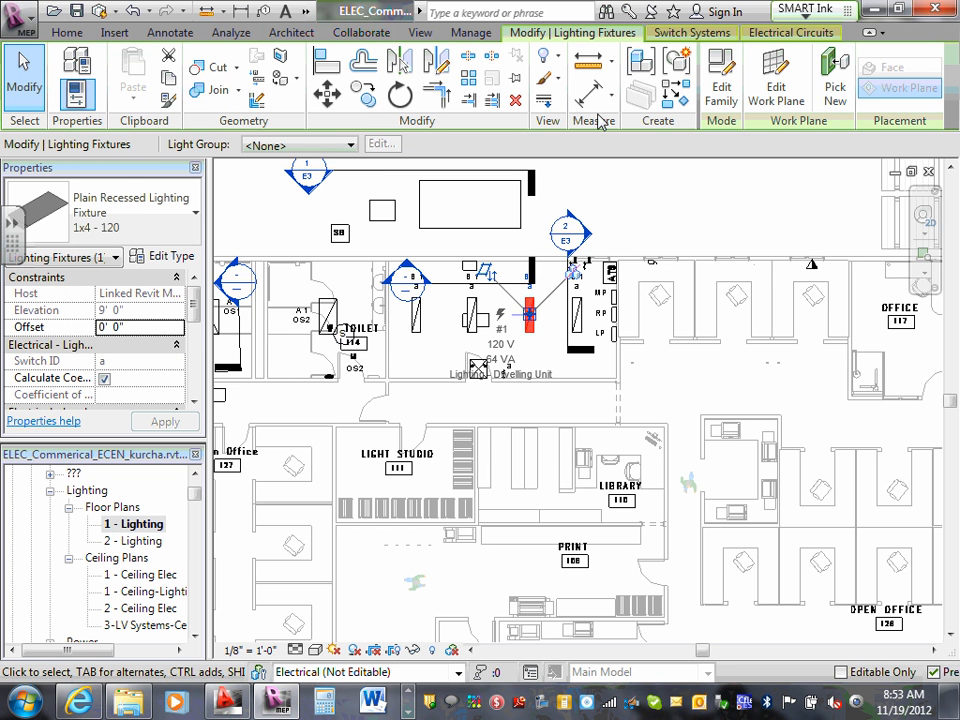
left_click(779, 34)
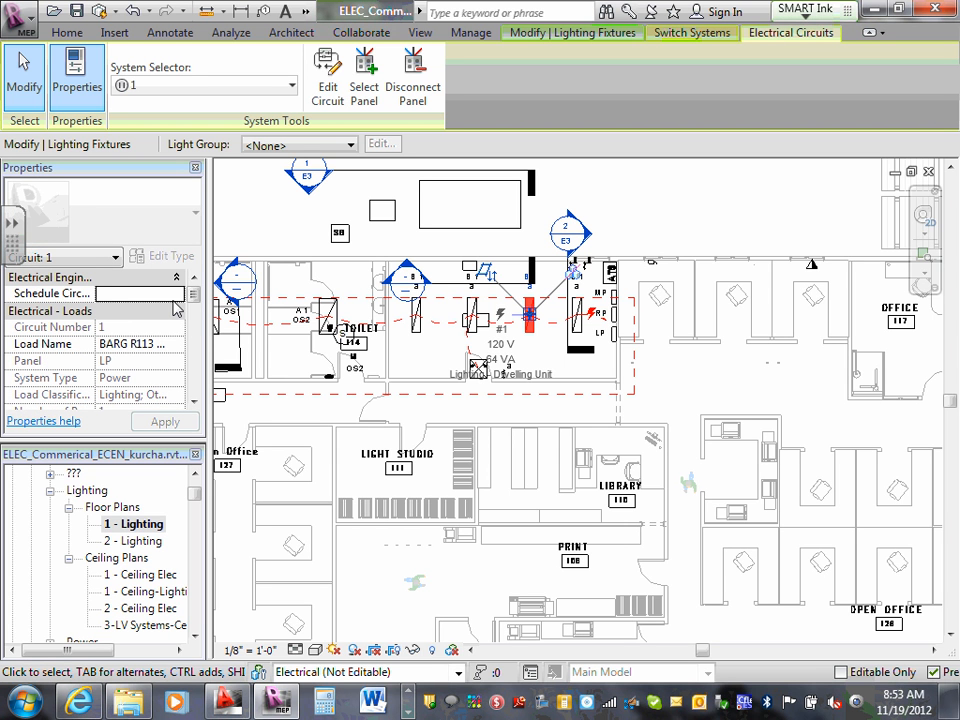
left_click(160, 344)
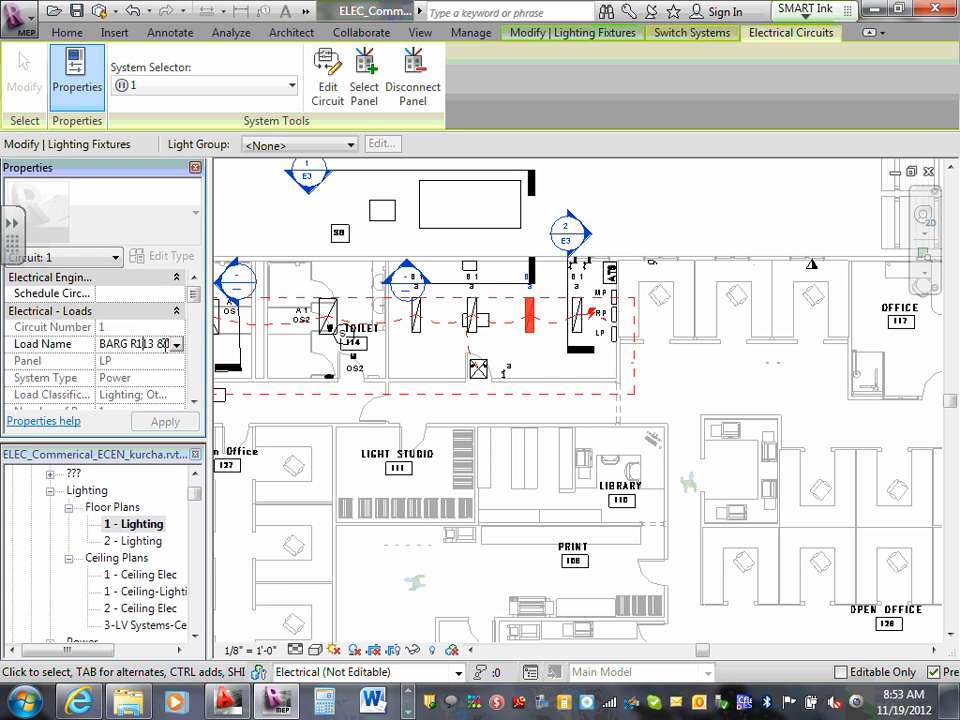
key("Return")
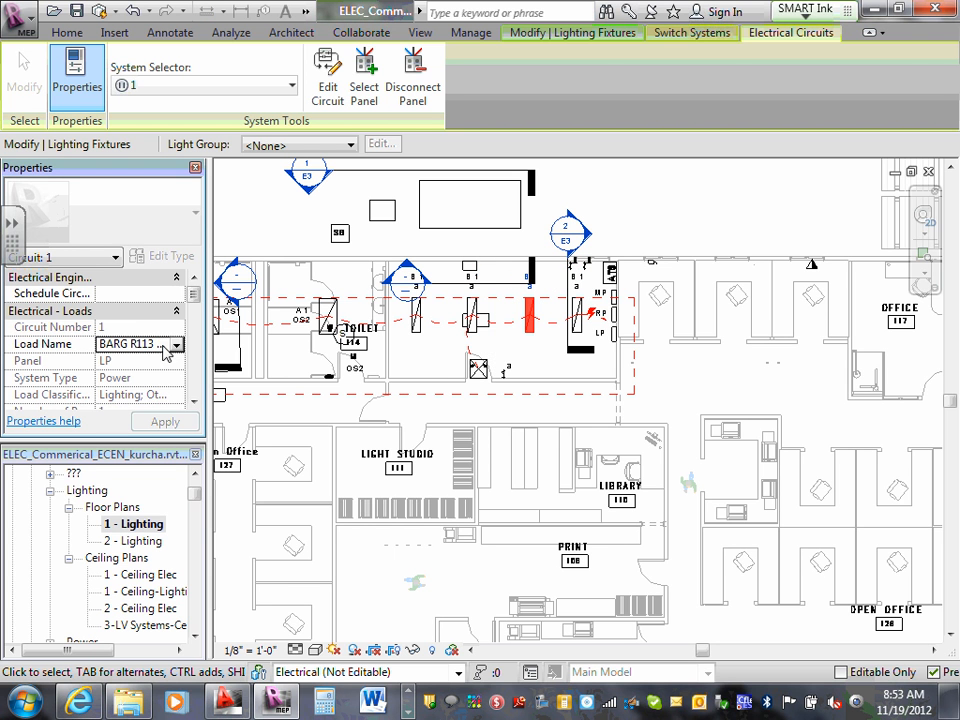
left_click(474, 416)
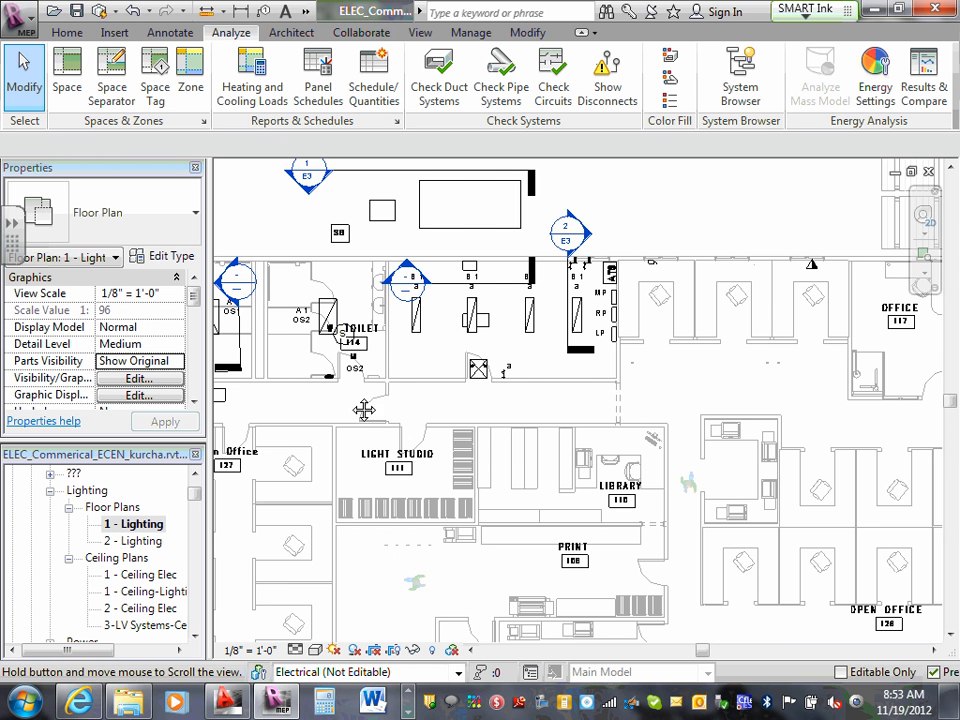
Step: Through the 2x4 recessed fixture in the M Toilet, remove the BARG prefix from its circuit's load name so that it starts with R113
middle_click_drag(364, 407, 536, 410)
scroll(340, 335, "up", 2)
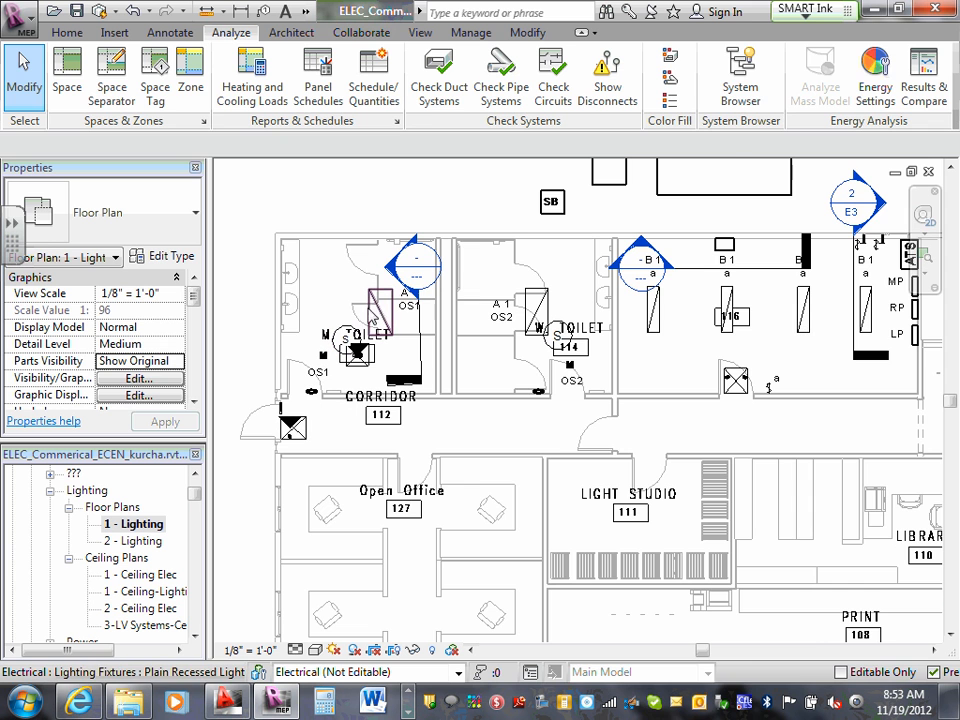
left_click(378, 312)
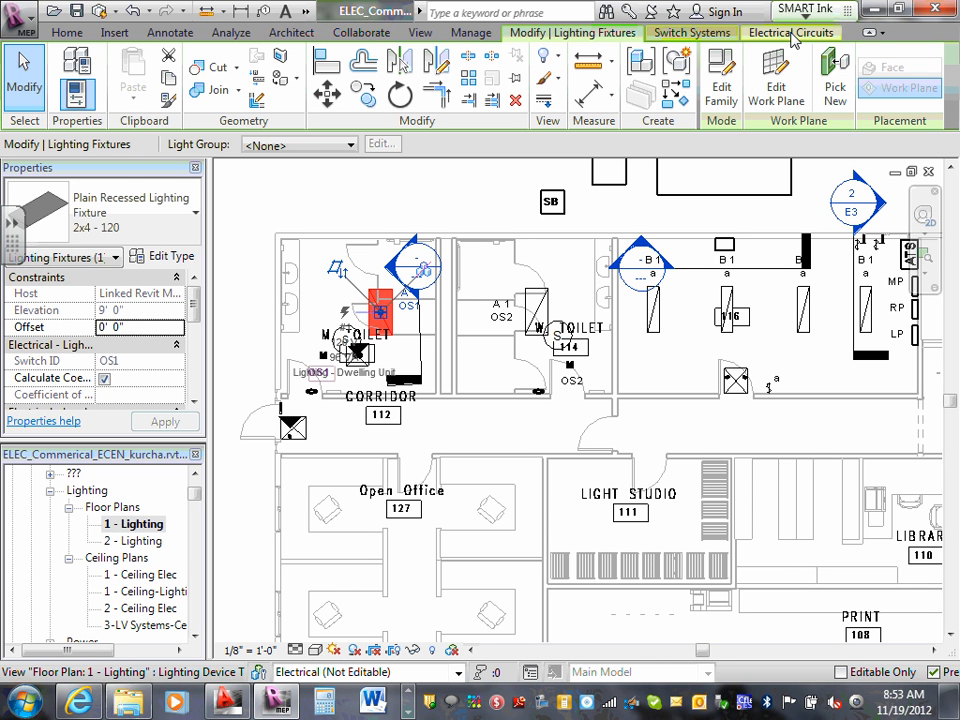
left_click(792, 33)
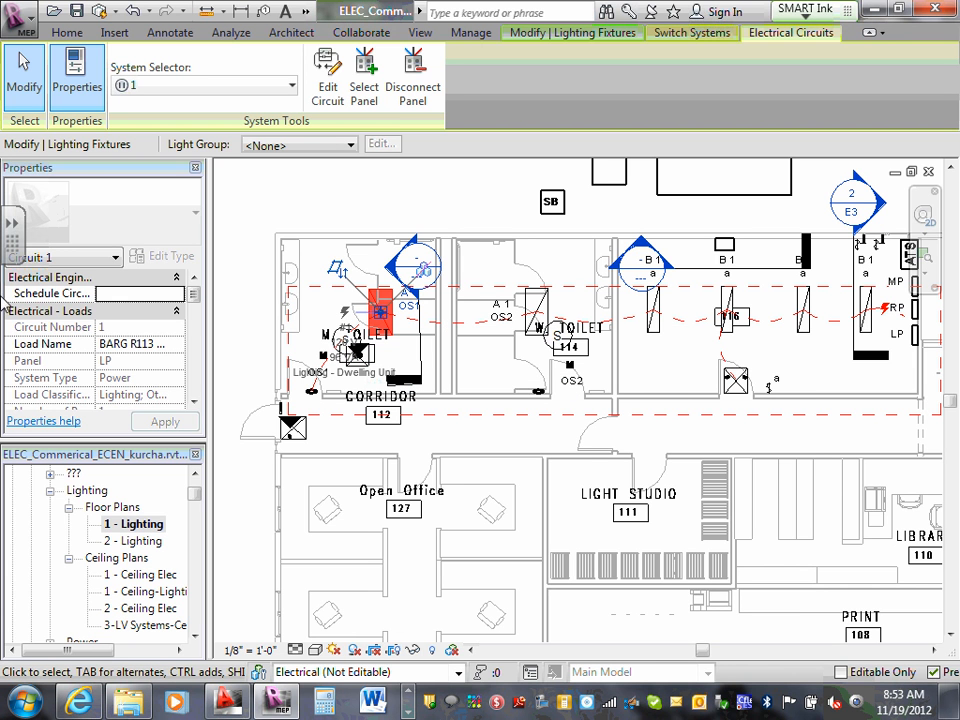
left_click(134, 344)
left_click(178, 347)
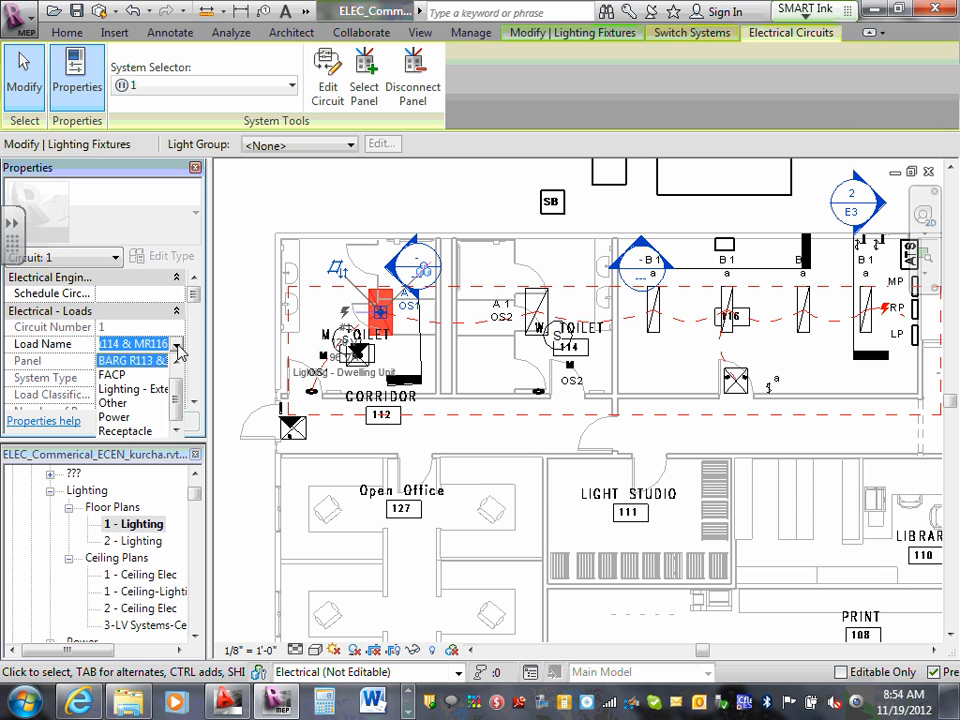
left_click(178, 347)
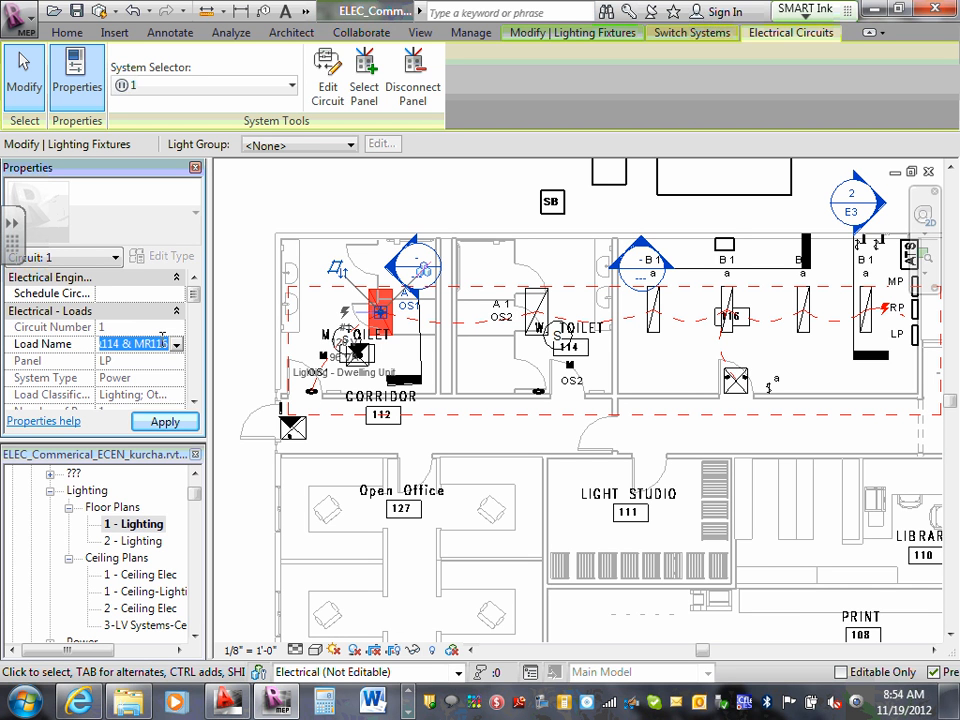
left_click(137, 342)
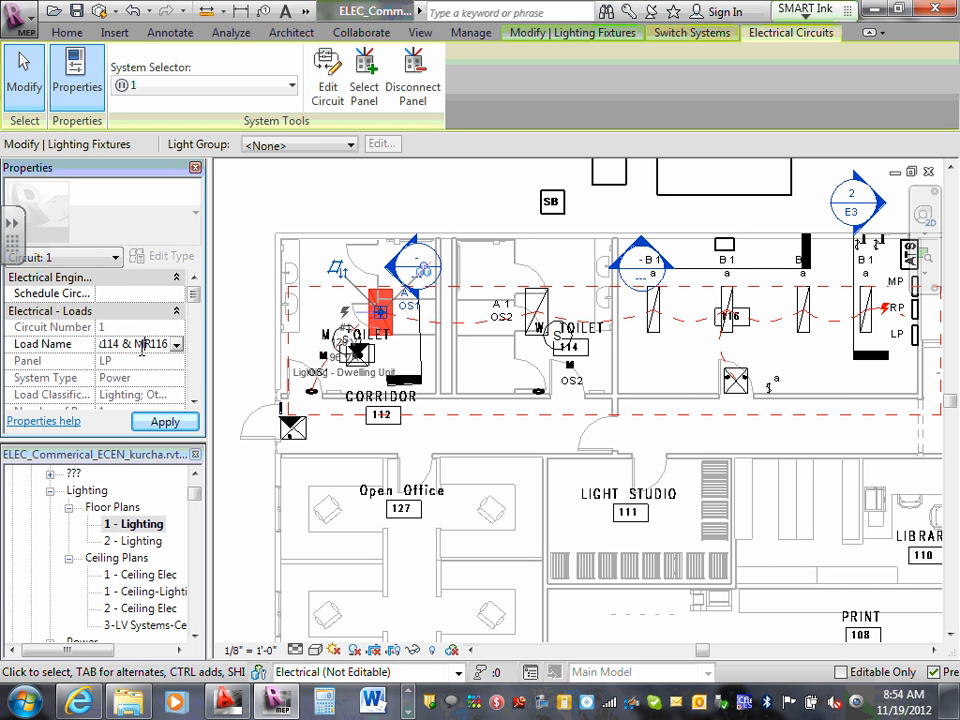
key("Left")
key("Left")
key("Left")
key("Left")
key("Left")
key("Left")
key("Left")
key("Left")
key("Left")
key("Left")
key("Left")
key("Left")
key("Left")
key("Left")
key("Left")
key("Left")
key("Left")
key("Left")
double_click(99, 343)
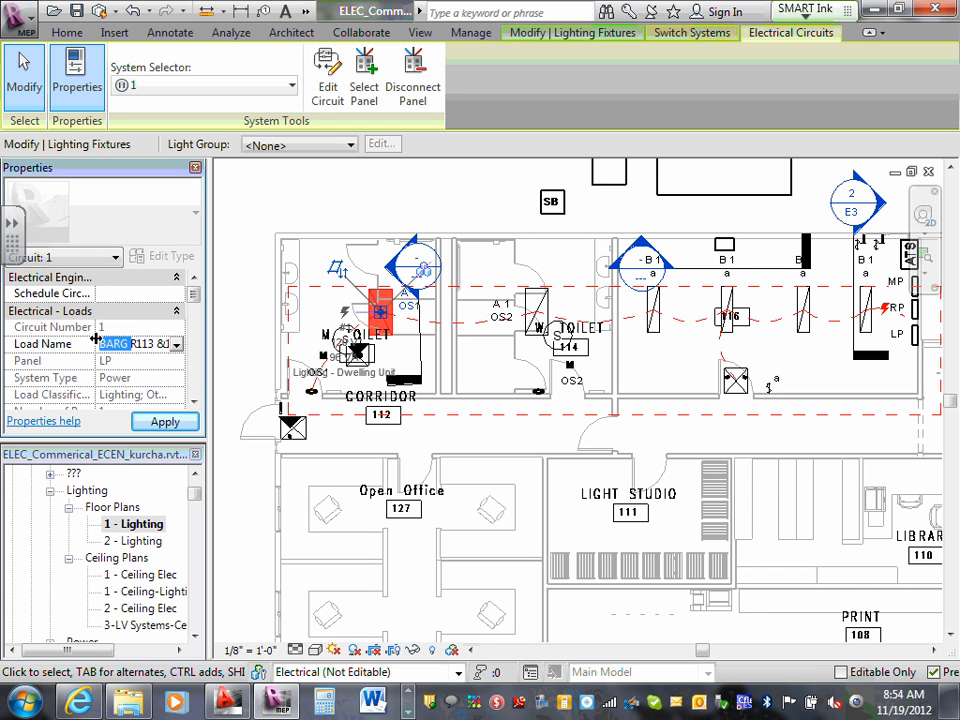
key("Delete")
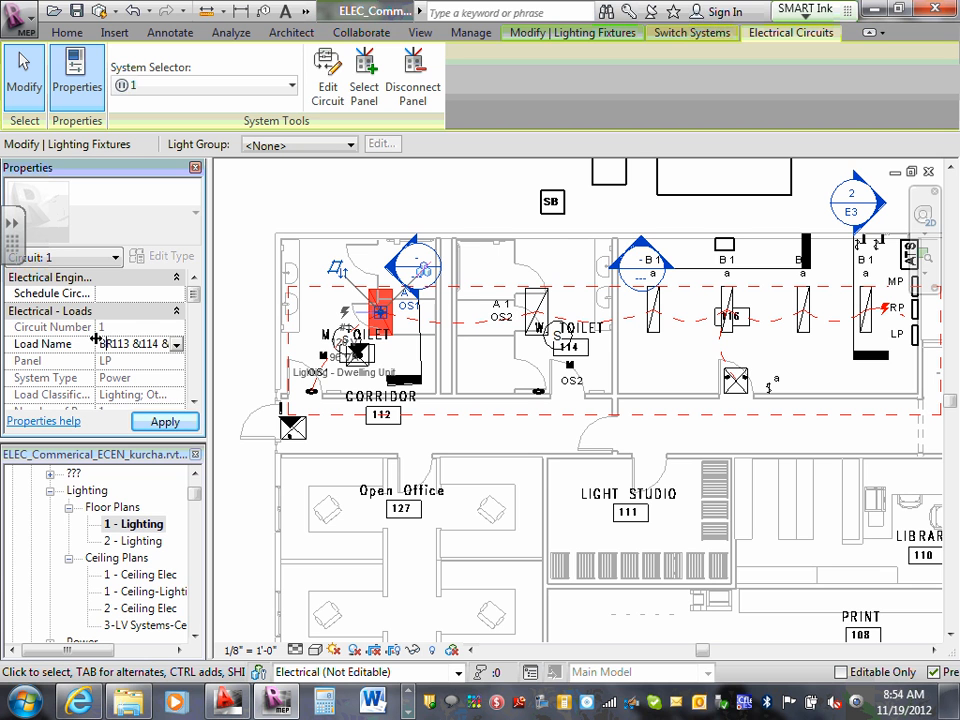
type("B")
type("R")
key("BackSpace")
key("BackSpace")
key("BackSpace")
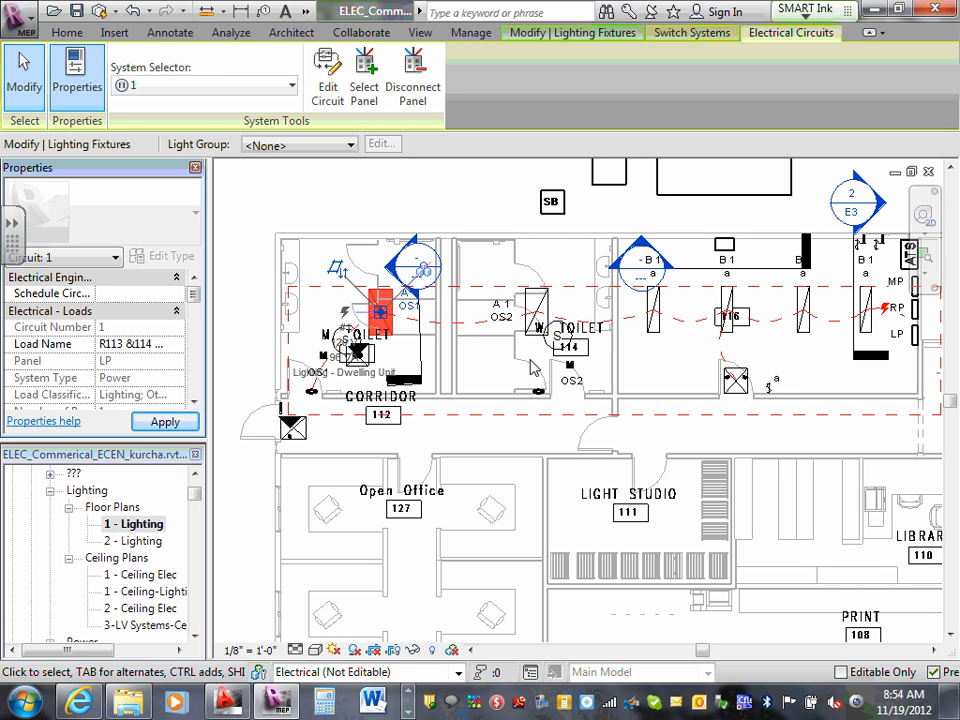
Step: Remove the M in front of R116 in circuit 1's load name
left_click(176, 347)
left_click(177, 345)
left_click(177, 347)
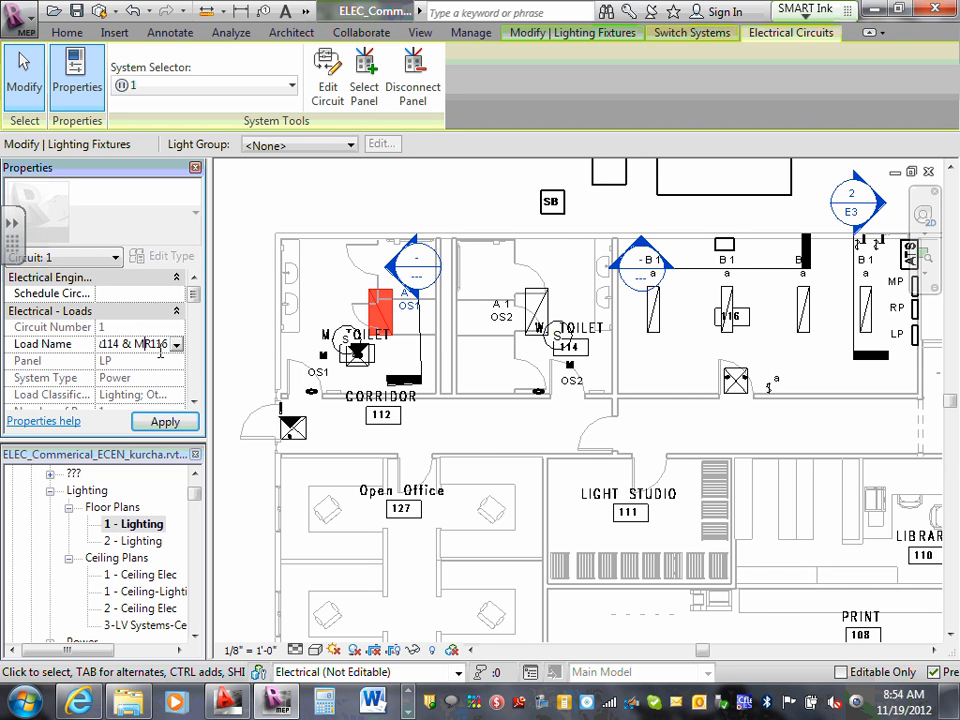
key("BackSpace")
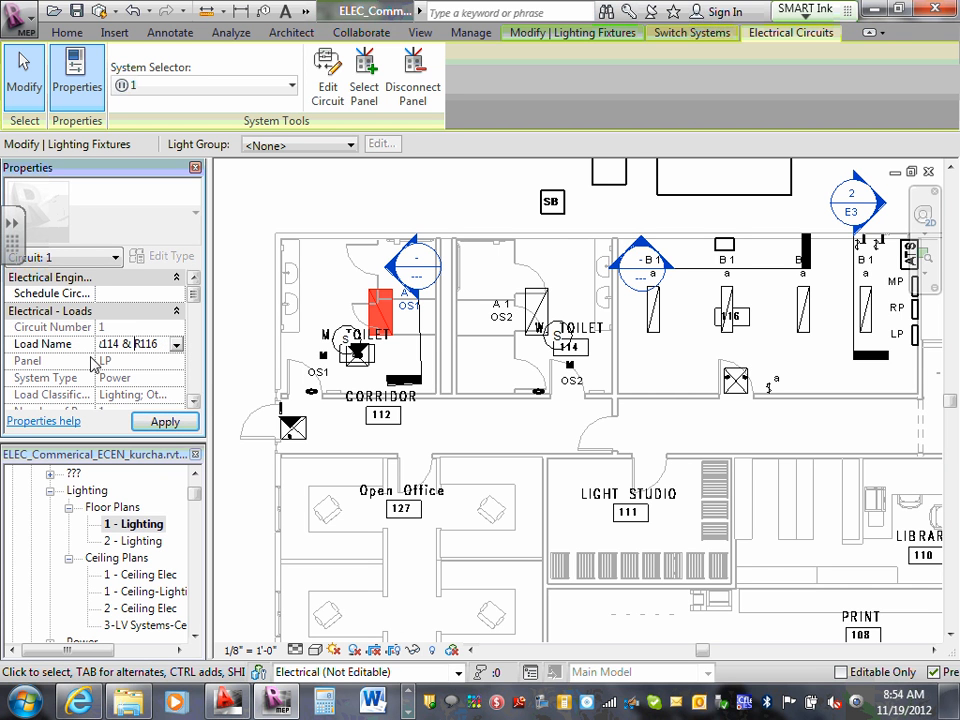
Step: Add a space and the letter R in front of 114 in circuit 1's load name so that it reads R114
key("Left")
key("Left")
key("Left")
key("Left")
key("Left")
key("Left")
key("Left")
key("Left")
key("Left")
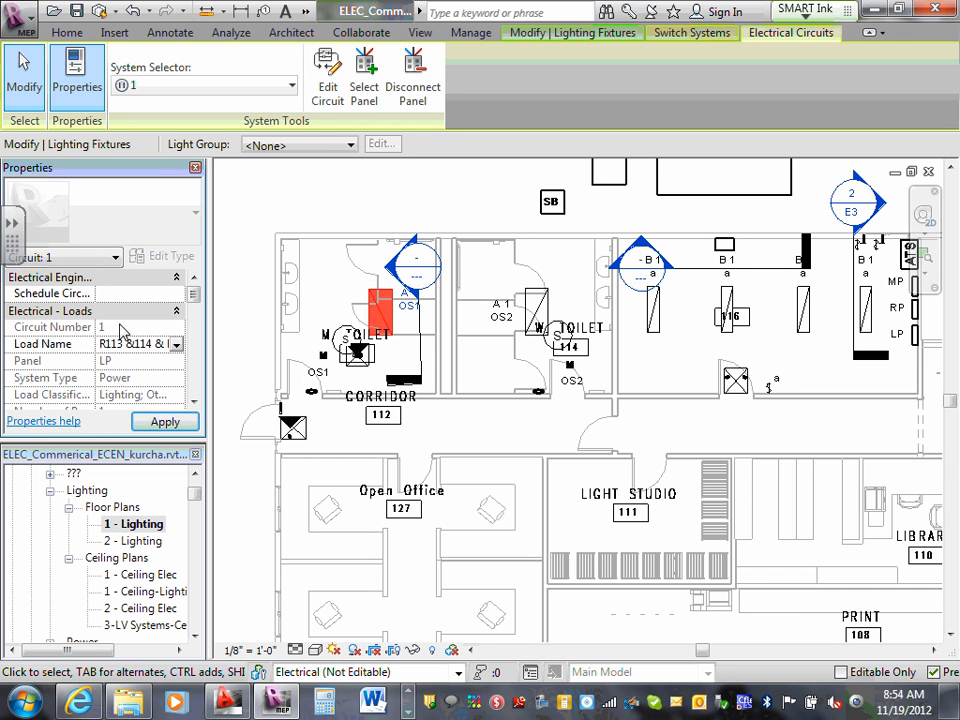
left_click(134, 343)
type("R")
key("BackSpace")
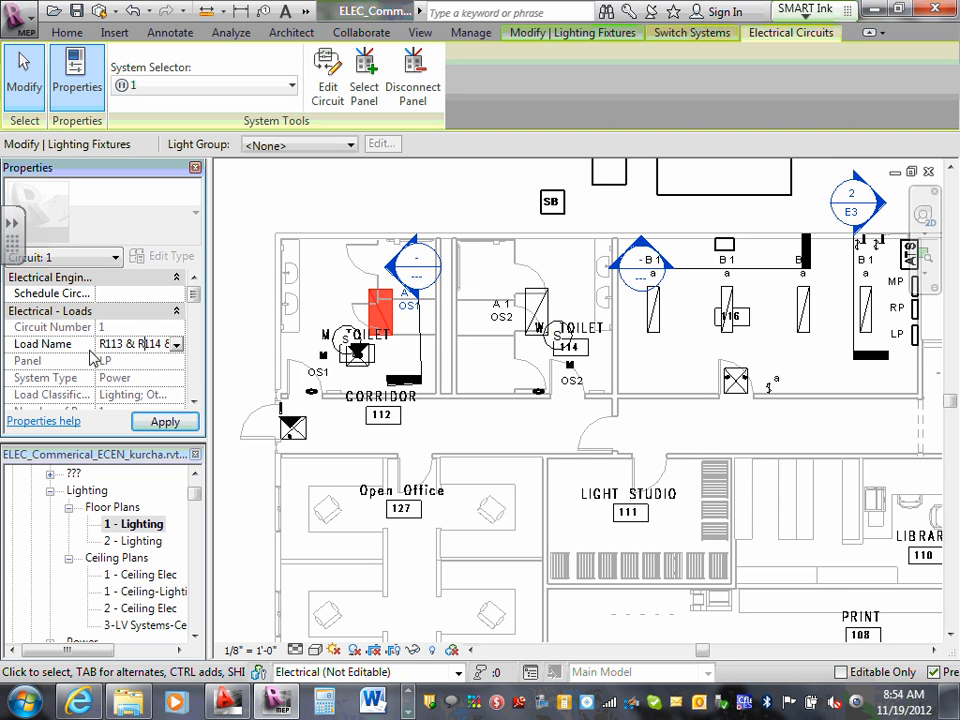
Step: Review and apply the load name R113 & R114 & R116 for circuit 1, and deselect the fixture
left_click(177, 344)
left_click(160, 358)
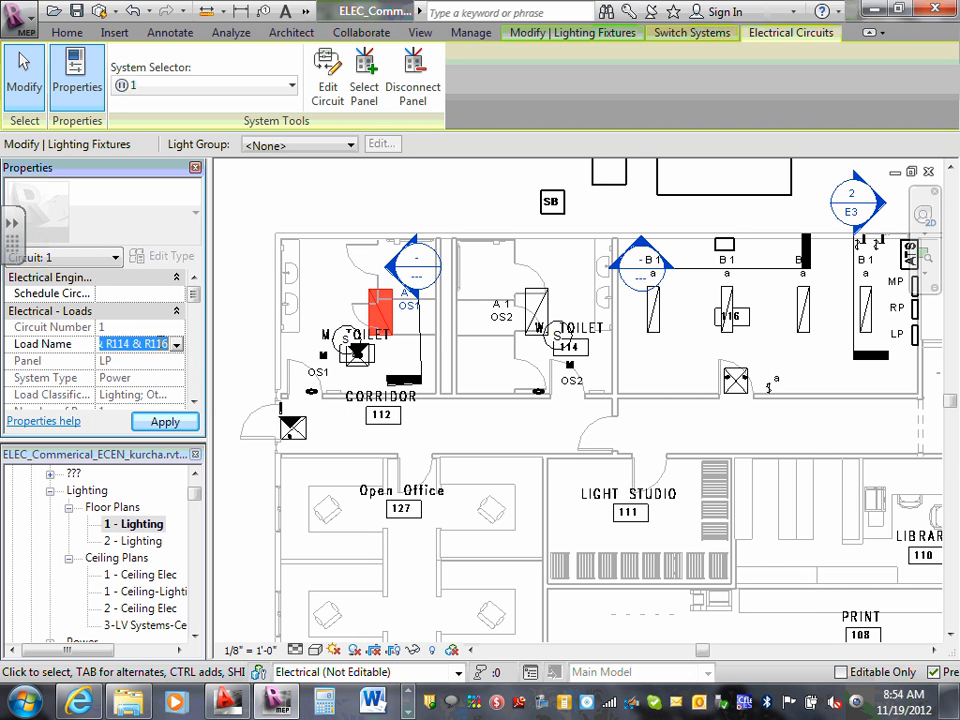
left_click(168, 344)
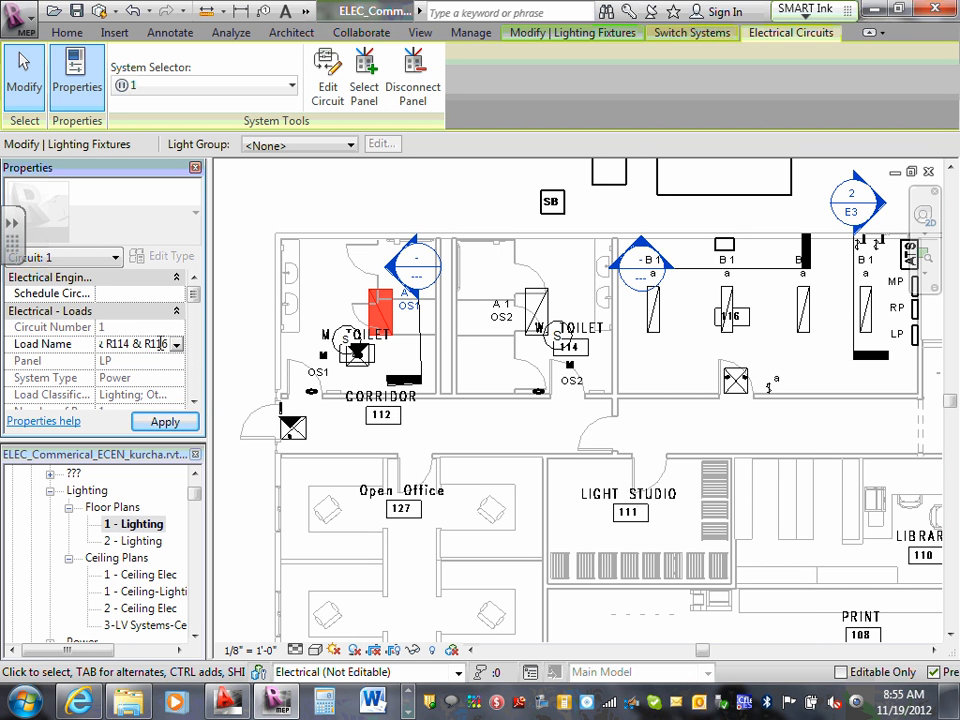
left_click(161, 350)
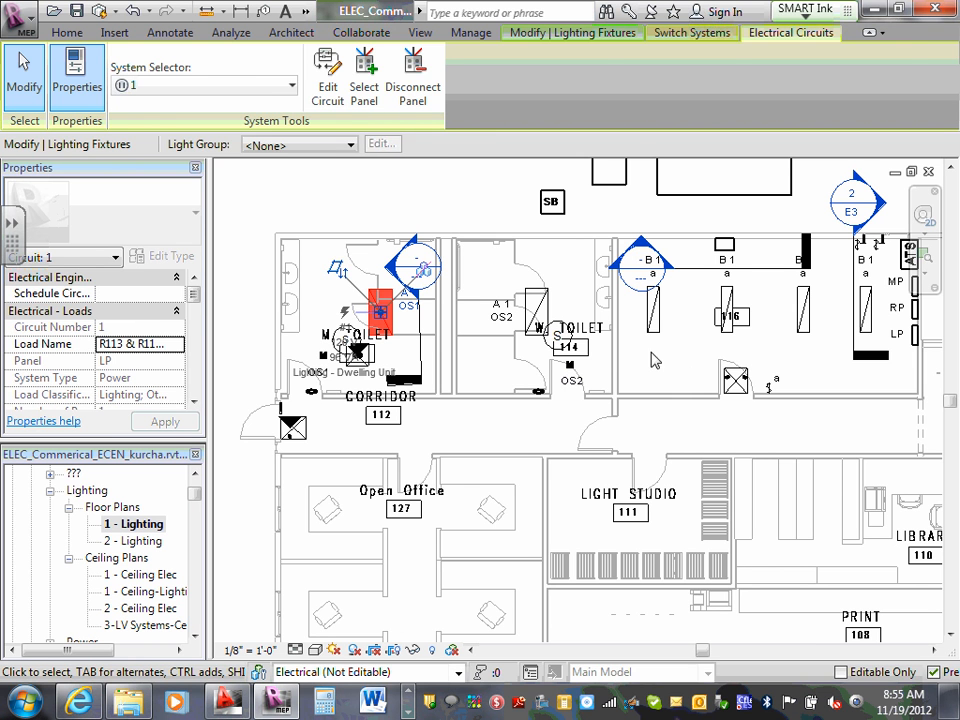
key("Escape")
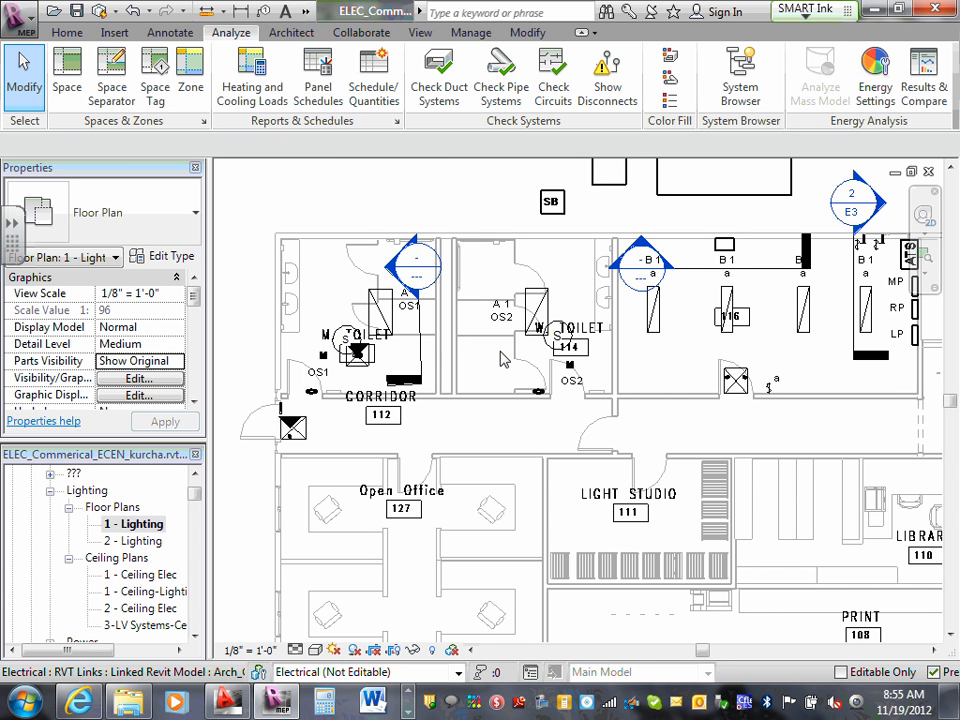
Step: Recheck the load name of the circuit feeding the M Toilet's 2x4 recessed fixture
left_click(382, 330)
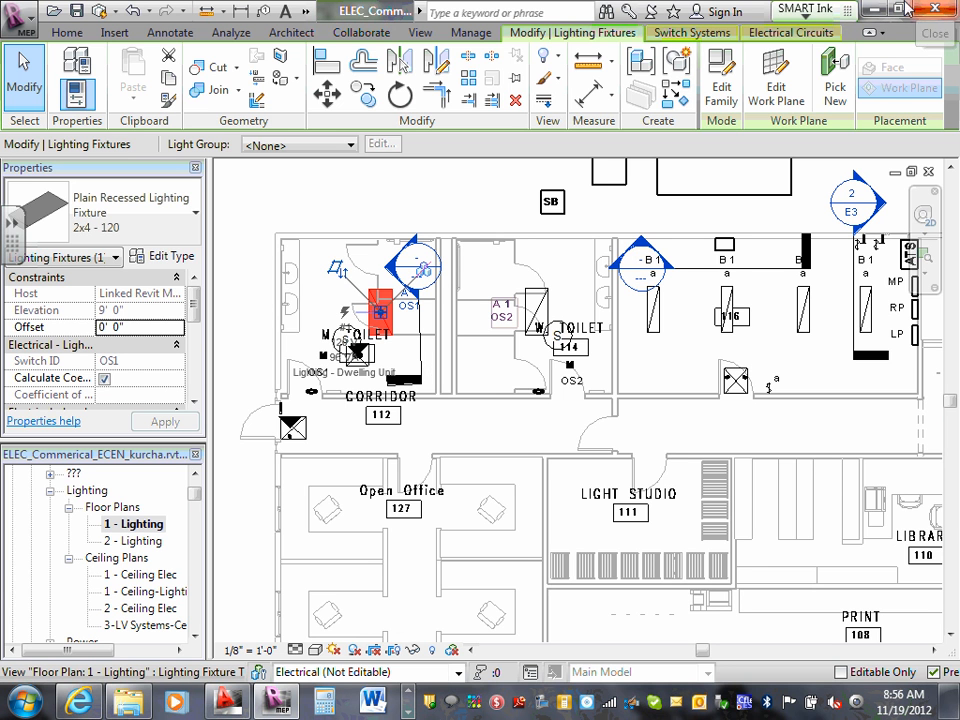
left_click(791, 32)
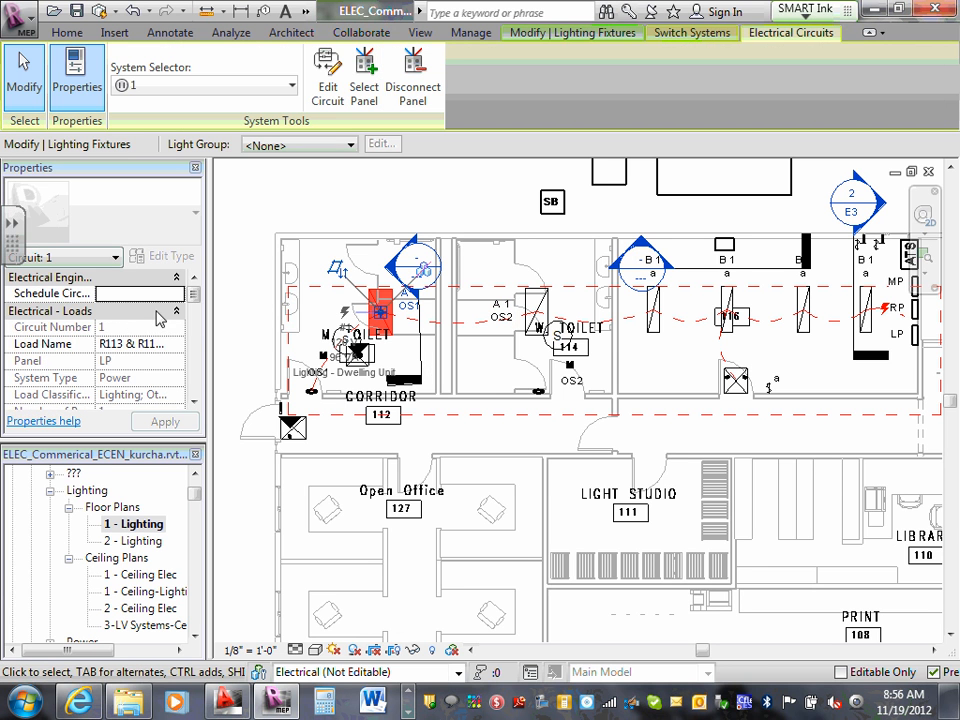
left_click(381, 558)
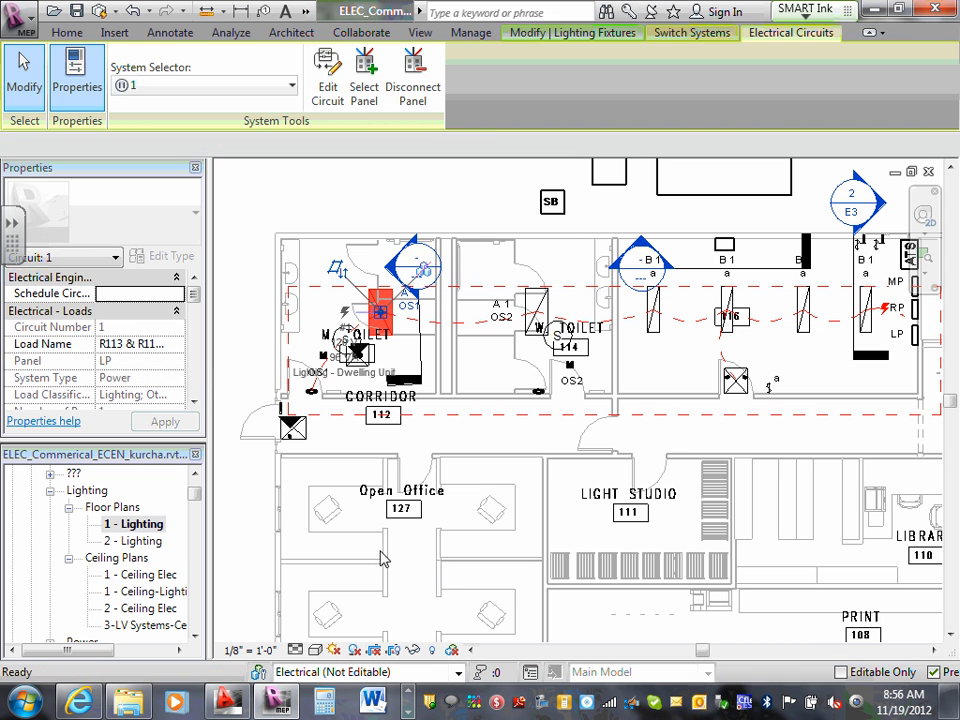
Step: Collapse the Lighting floor plan and ceiling plan lists in the project tree and open the LP panel schedule
double_click(100, 507)
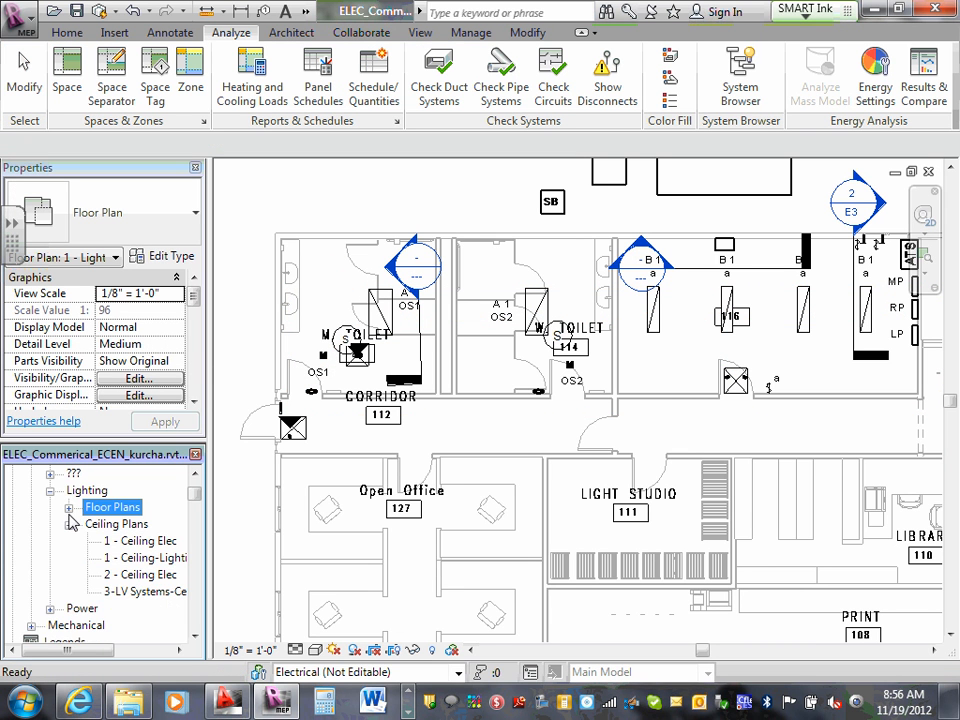
left_click(68, 524)
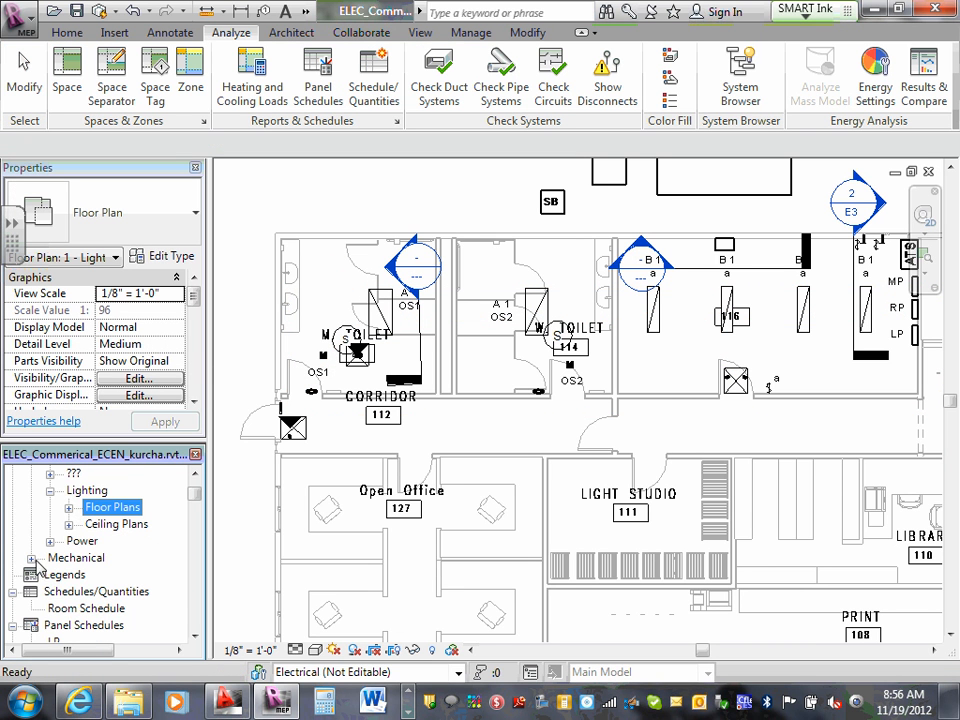
scroll(40, 565, "down", 2)
scroll(42, 566, "down", 1)
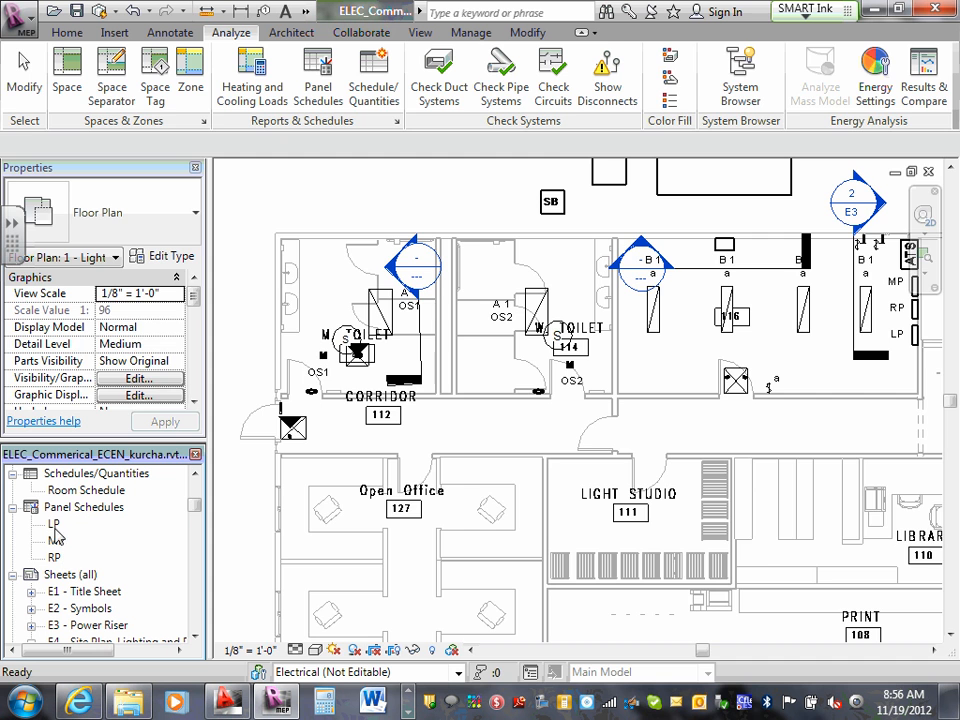
double_click(52, 524)
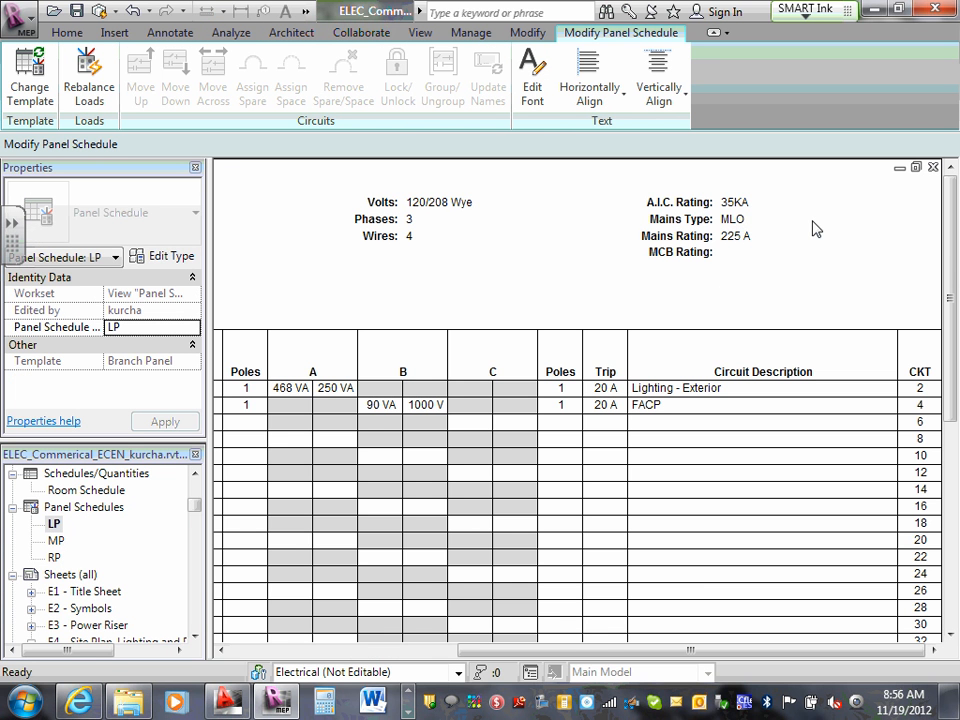
Step: Open the MP panel schedule and set its A.I.C. rating to 35KA and mains type to MLO, accepting the change for the whole type
double_click(56, 540)
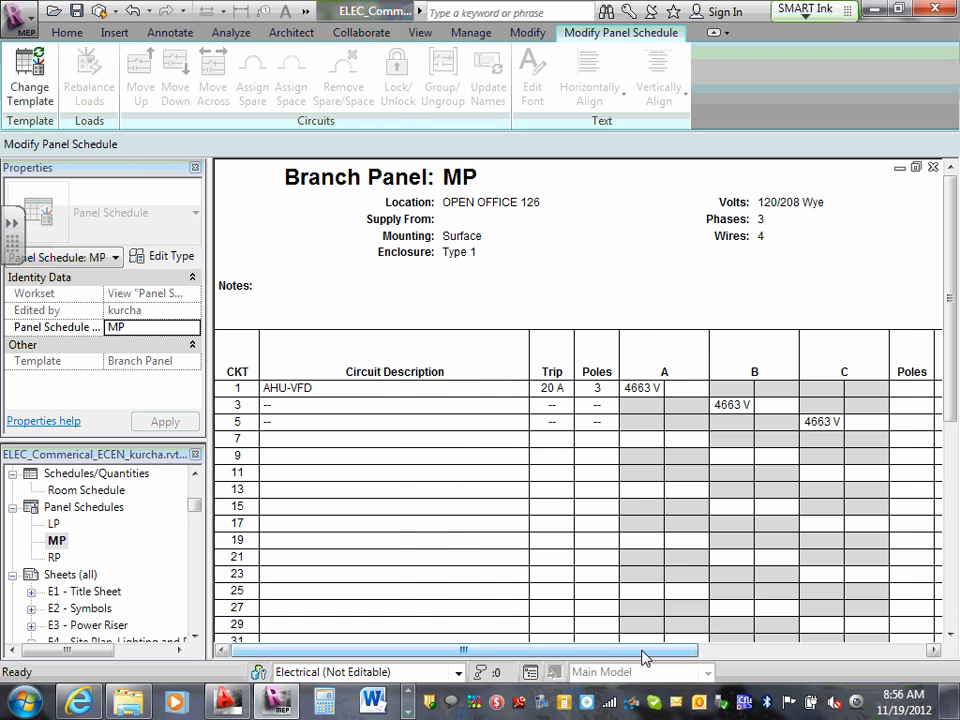
left_click_drag(643, 650, 871, 650)
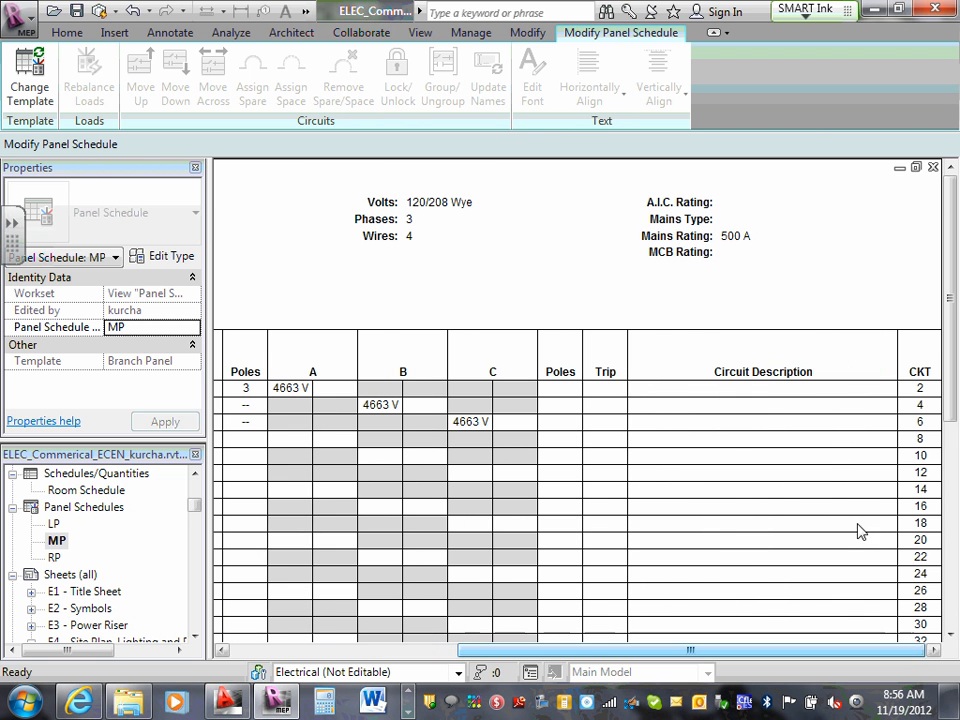
left_click(725, 203)
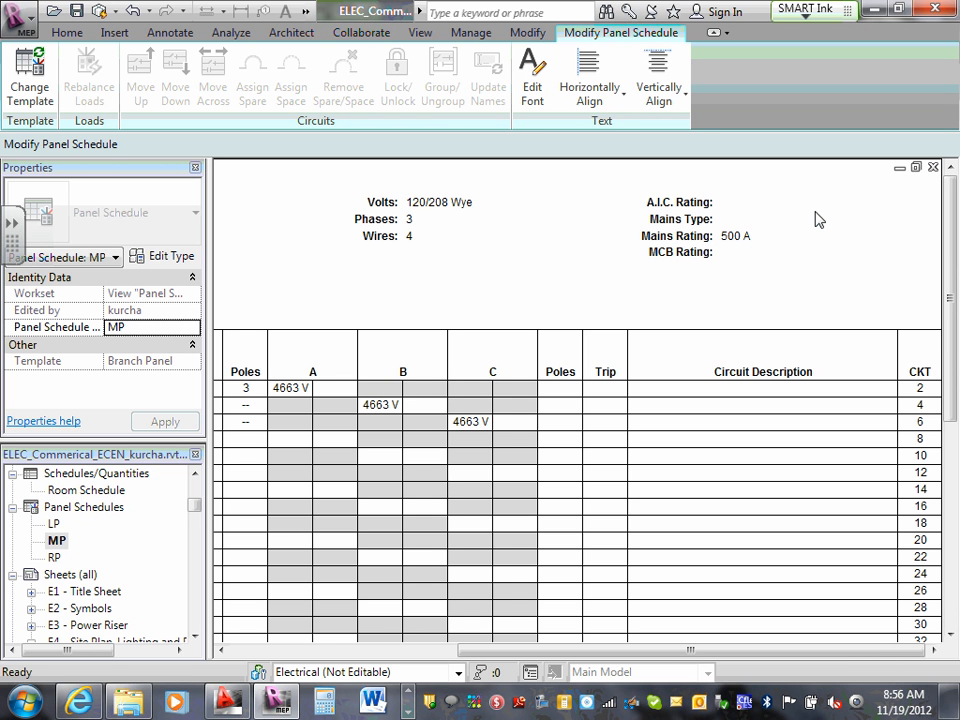
type("35")
type("KA")
type("MLO")
key("Return")
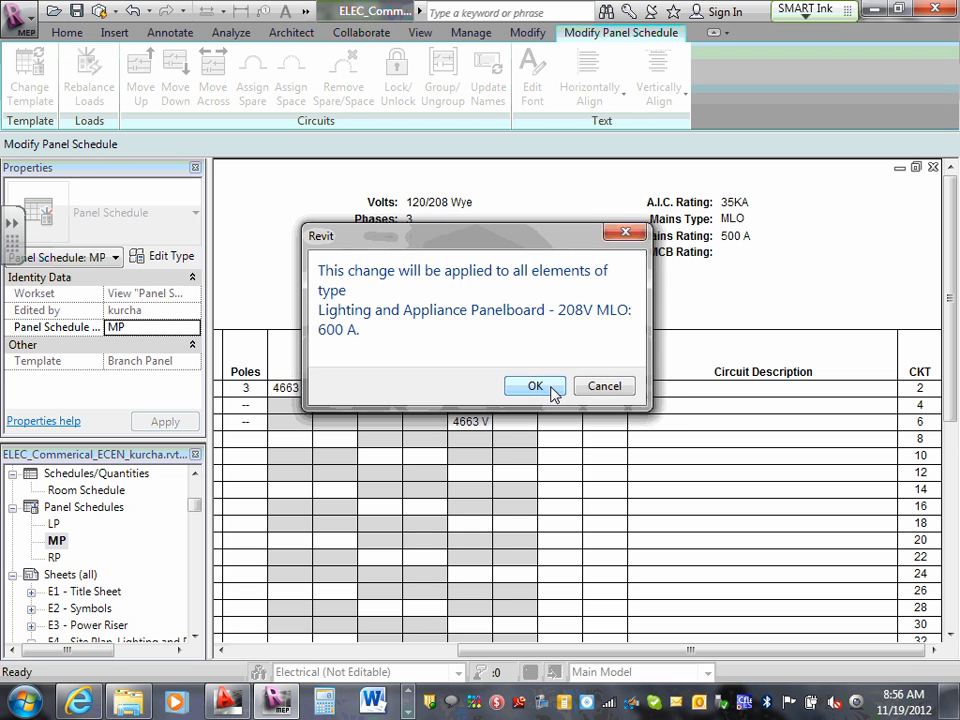
left_click(553, 388)
Step: Check the mains rating and MCB rating entries in the MP header and dismiss the incoming mail notification
left_click(726, 243)
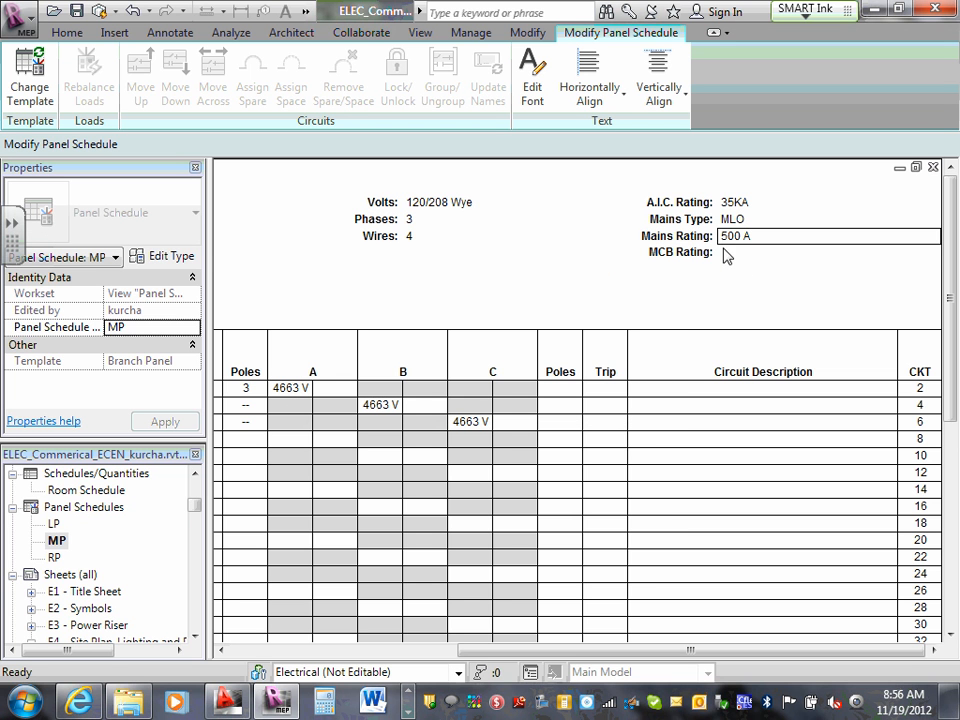
double_click(725, 248)
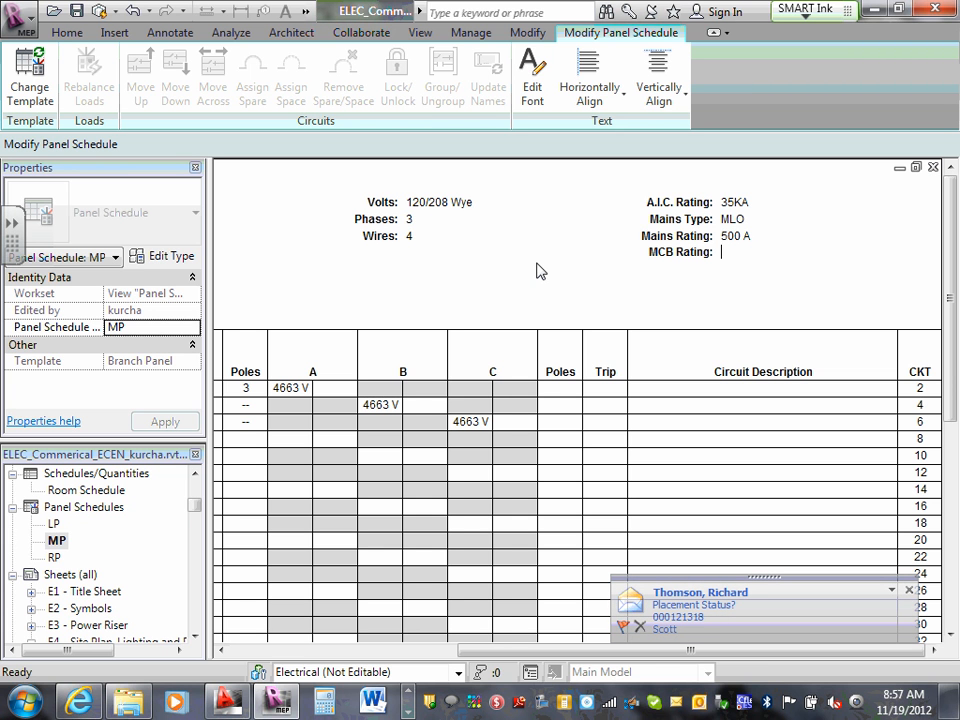
left_click(908, 591)
Step: Inspect the circuit description of circuit 1 in the MP schedule without editing it
scroll(533, 259, "down", 2)
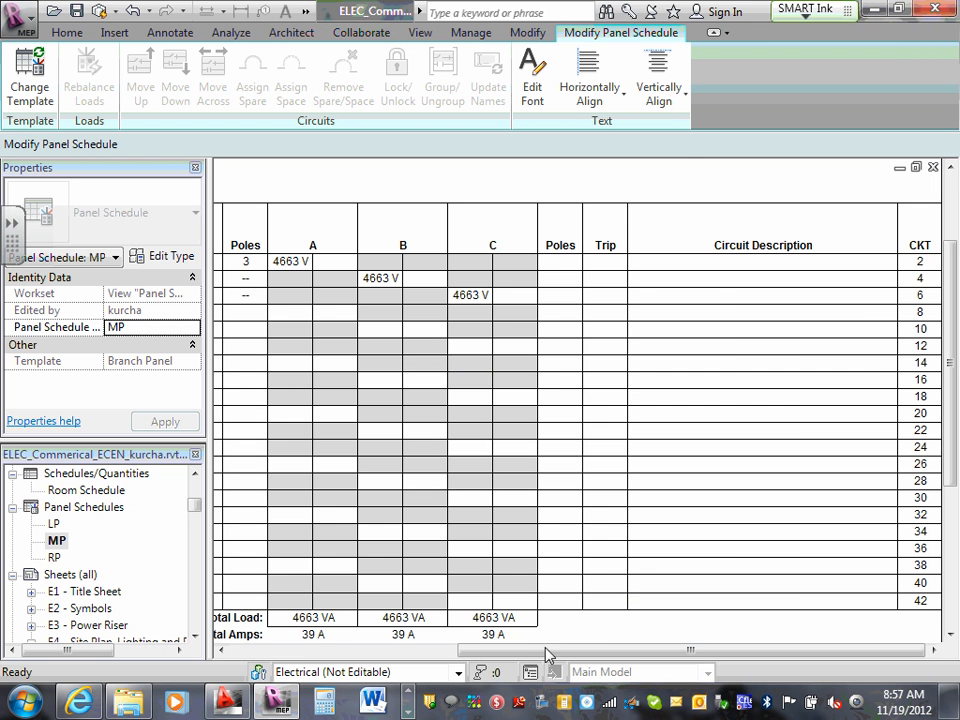
left_click_drag(546, 652, 305, 648)
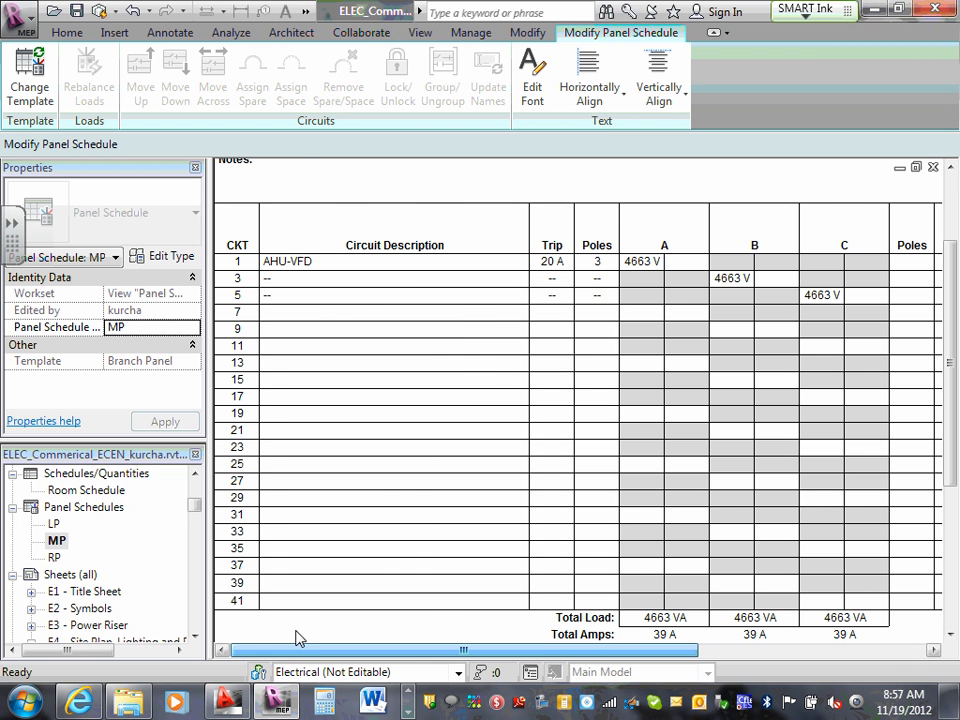
left_click(293, 262)
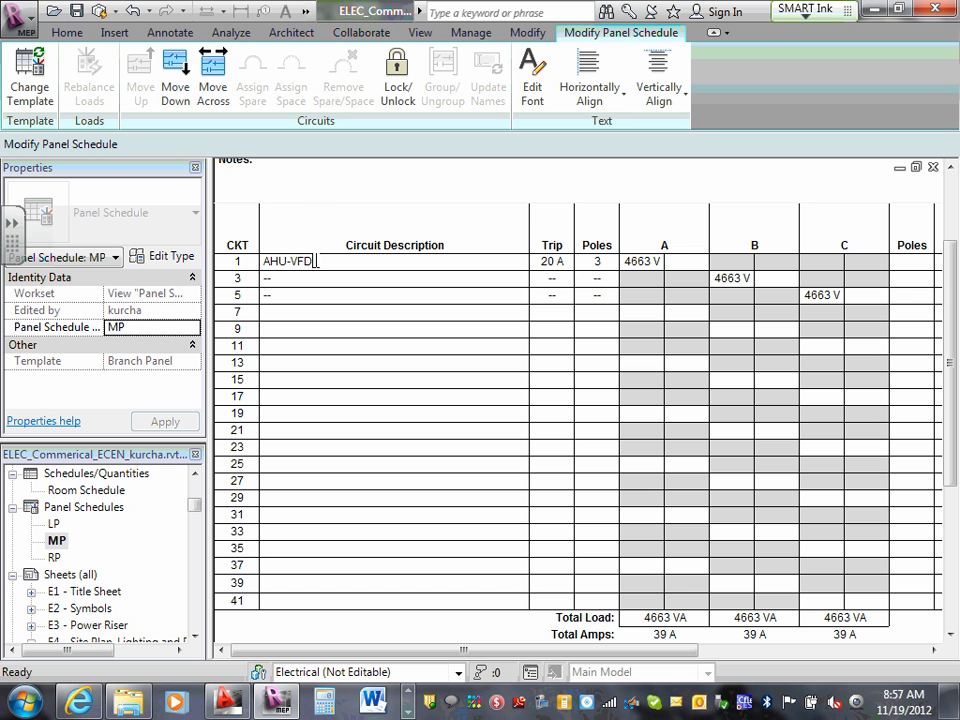
double_click(287, 262)
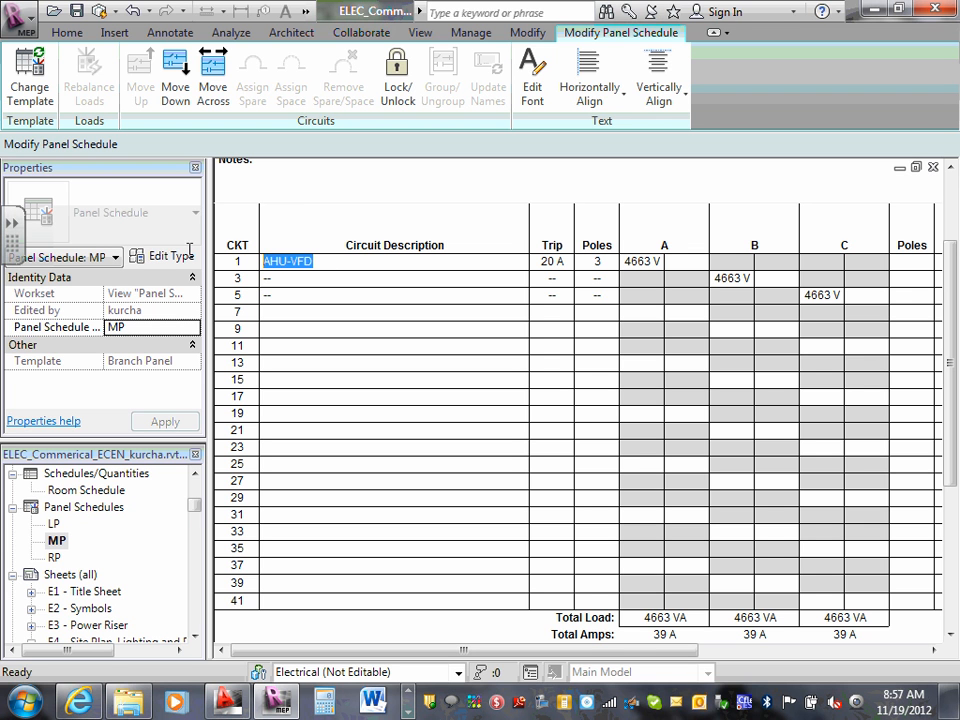
left_click(290, 260)
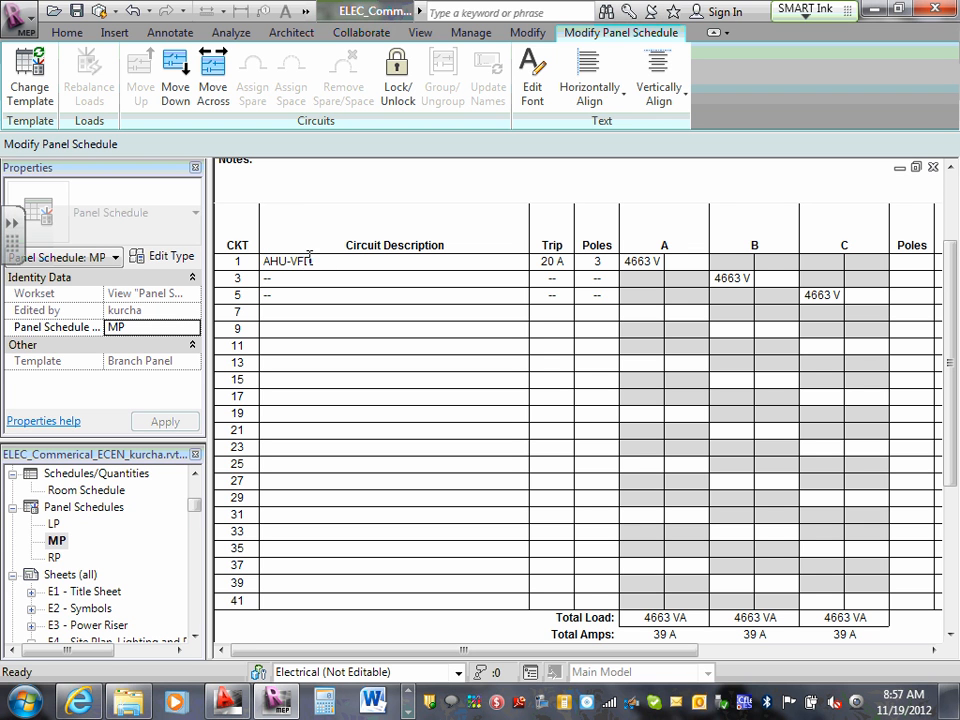
double_click(303, 260)
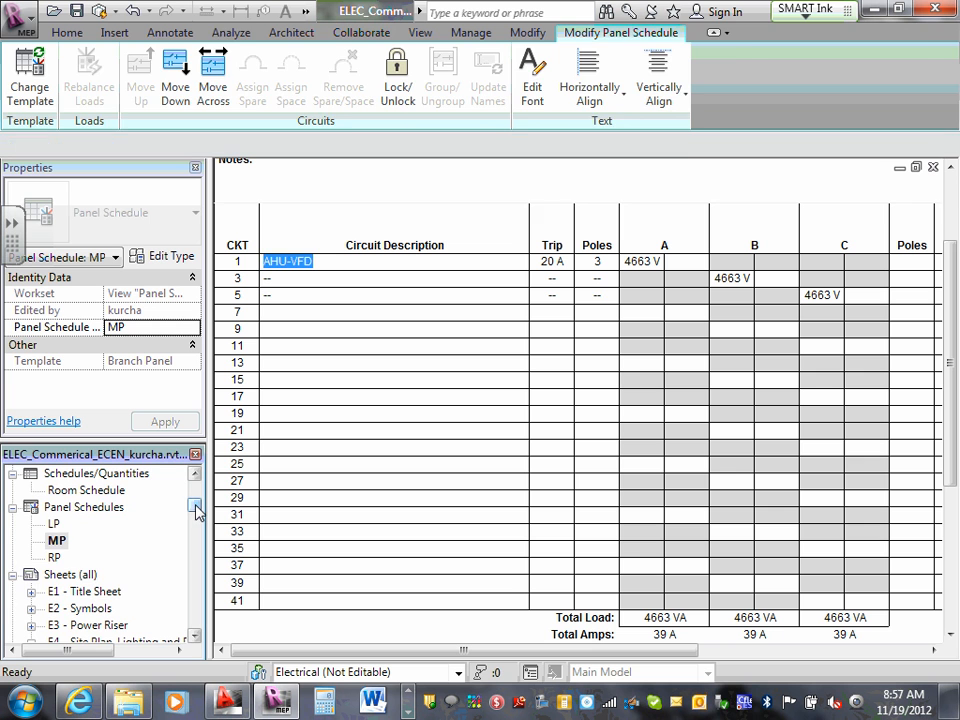
left_click_drag(197, 510, 197, 506)
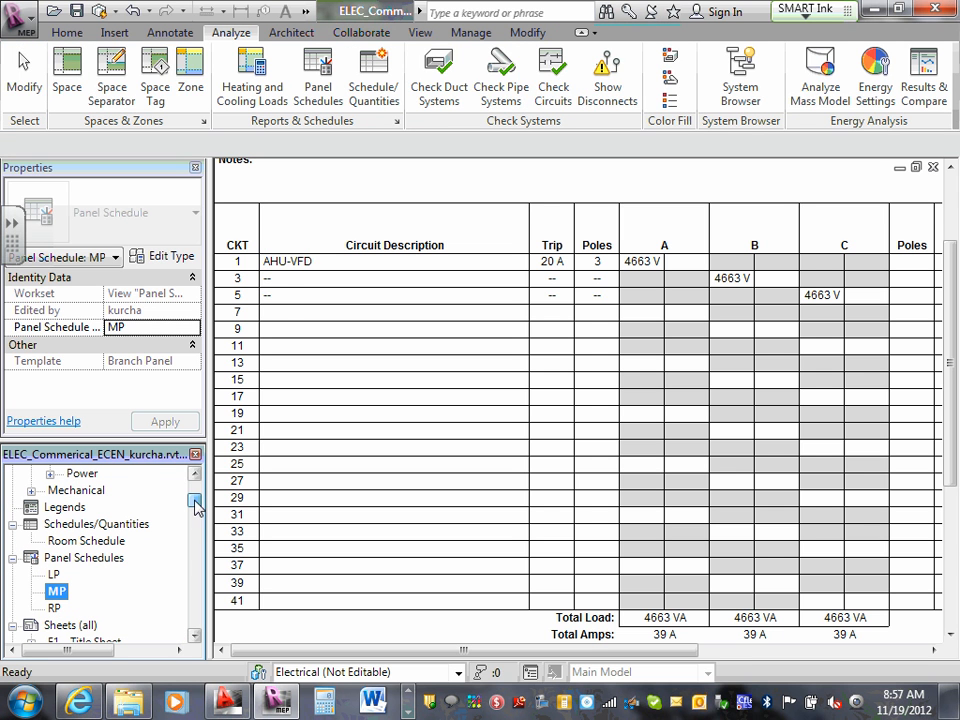
left_click(290, 263)
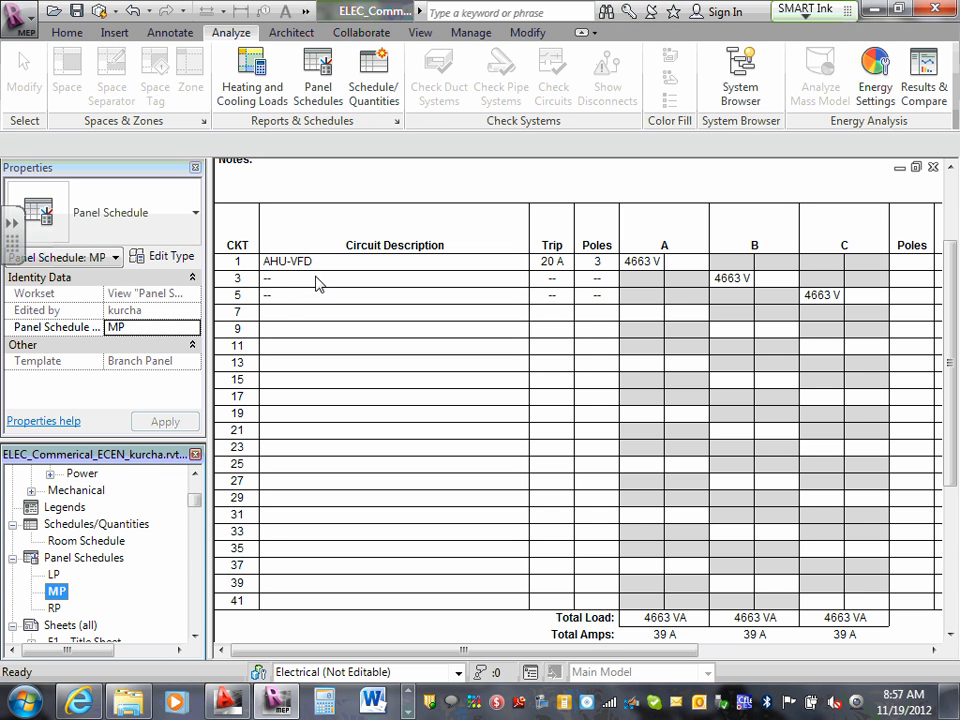
Step: Review the MP schedule's phase loads and panel totals, and highlight circuit 1's description
left_click(915, 650)
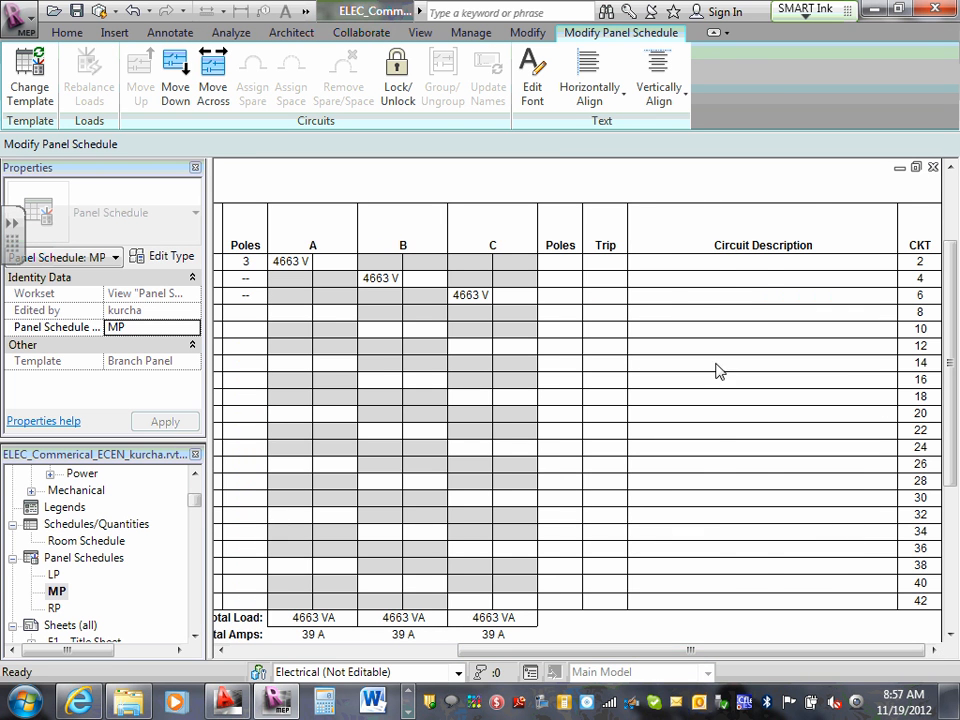
left_click_drag(688, 649, 596, 651)
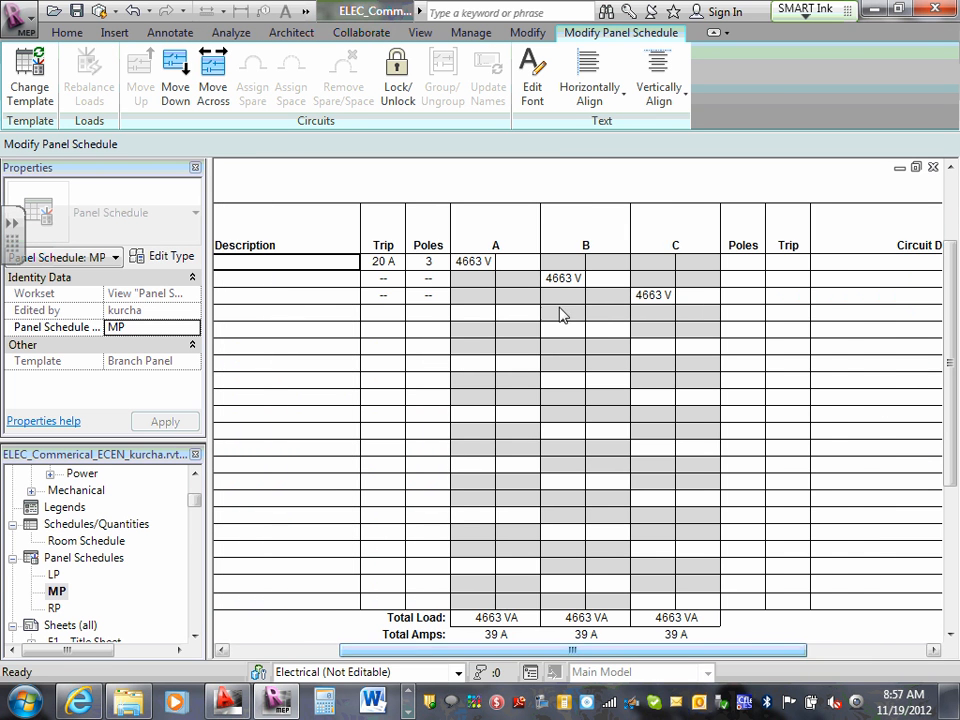
scroll(521, 281, "up", 2)
scroll(521, 281, "down", 3)
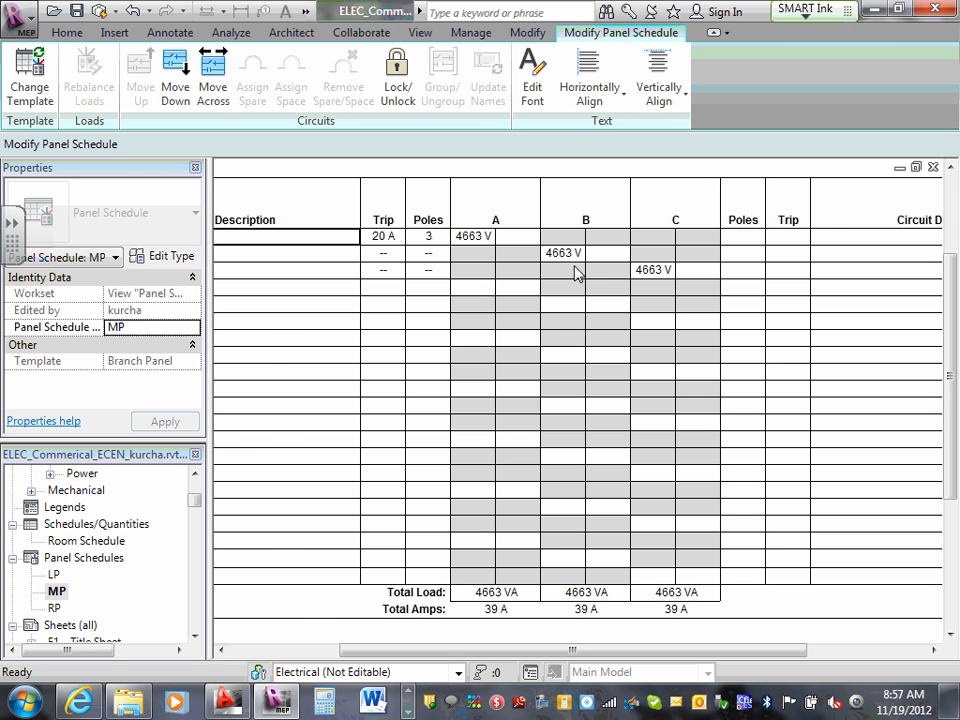
left_click_drag(556, 650, 700, 658)
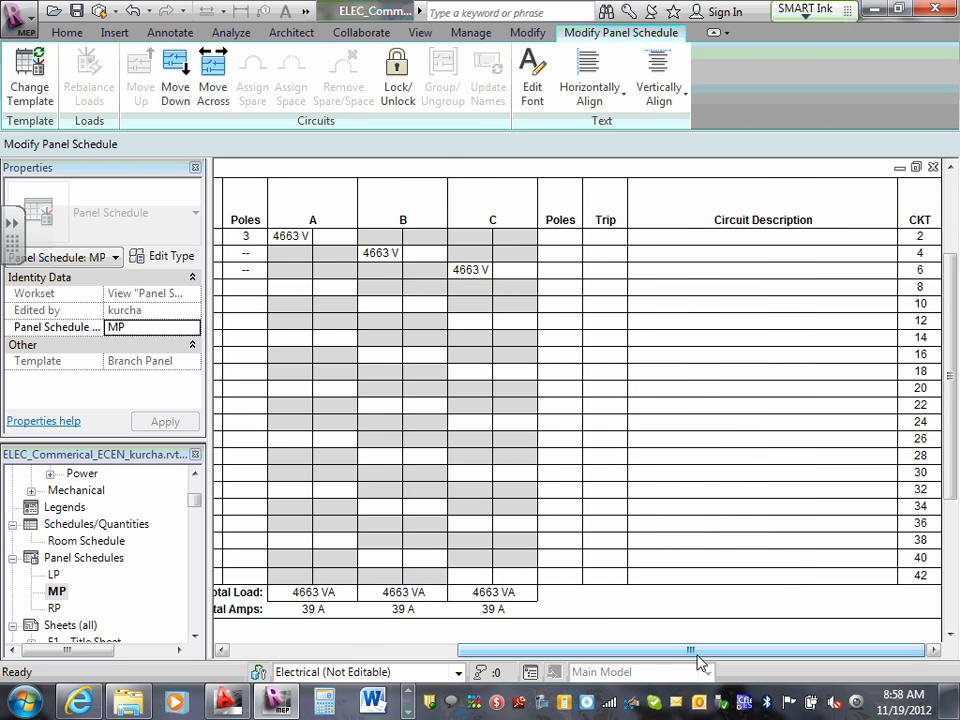
scroll(700, 472, "down", 2)
scroll(700, 472, "down", 3)
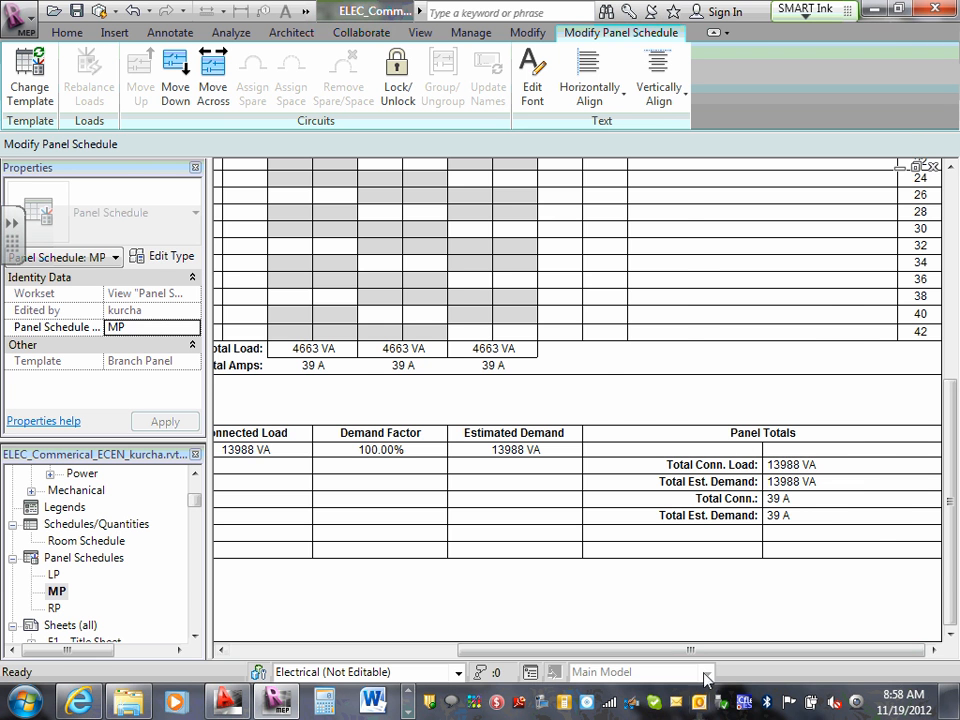
left_click_drag(704, 651, 477, 651)
scroll(285, 403, "up", 6)
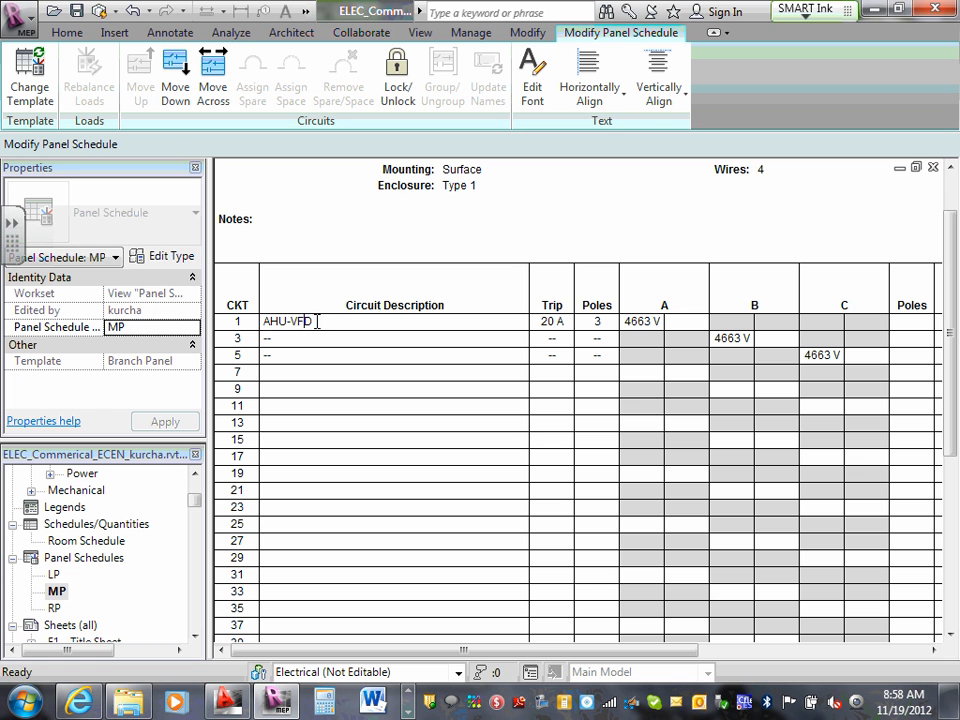
left_click_drag(315, 319, 150, 311)
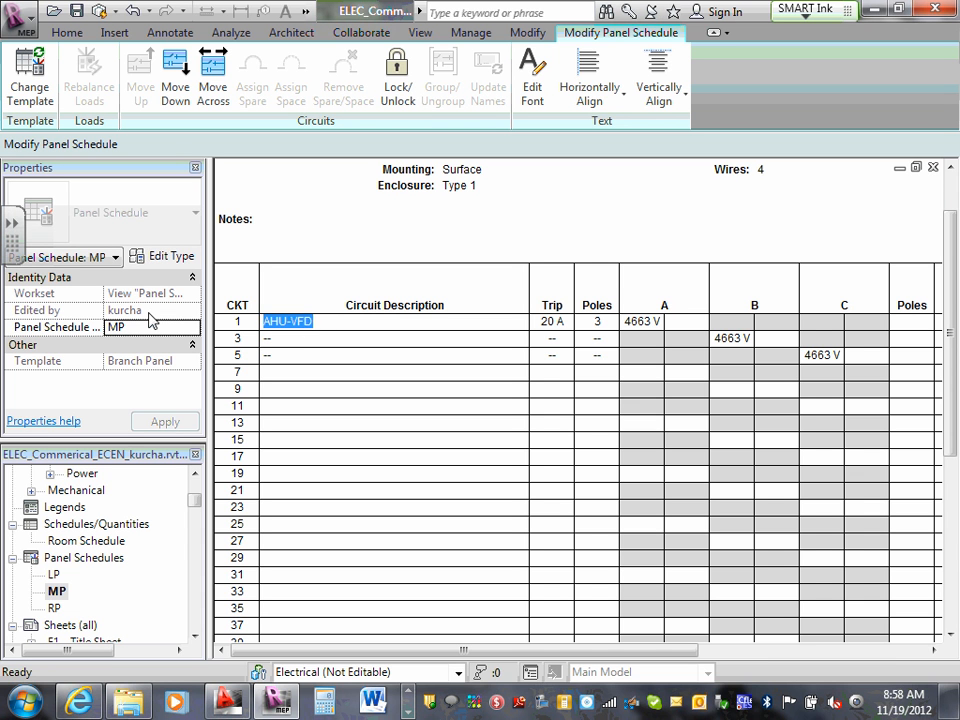
left_click(339, 362)
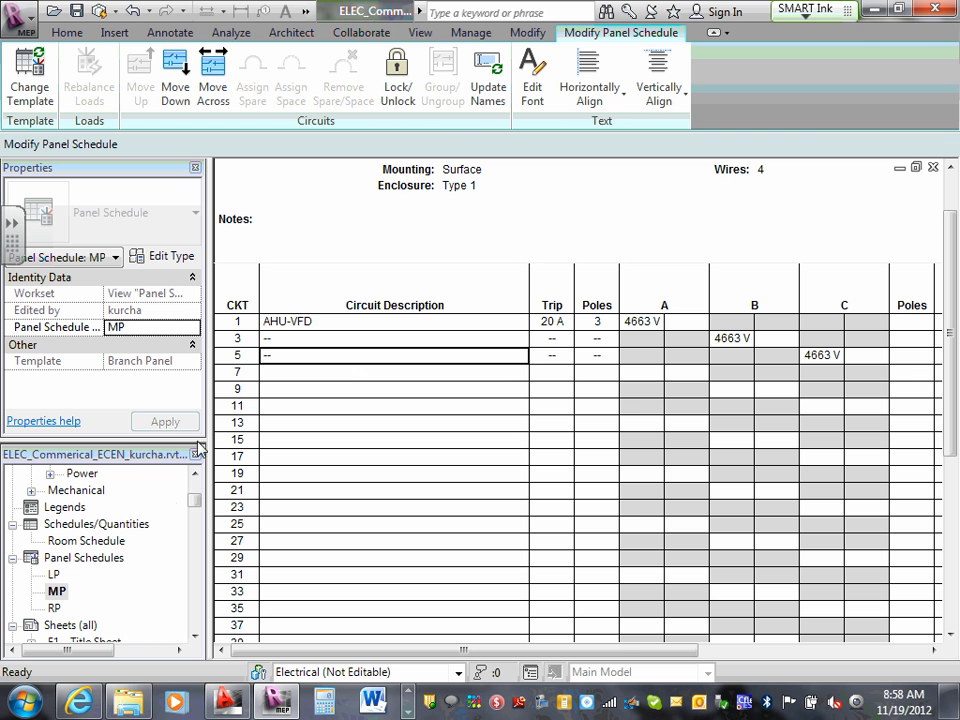
Step: Expand the Power floor plans in the project tree and open the 1 - Floor Power plan
left_click(196, 501)
left_click_drag(198, 504, 193, 497)
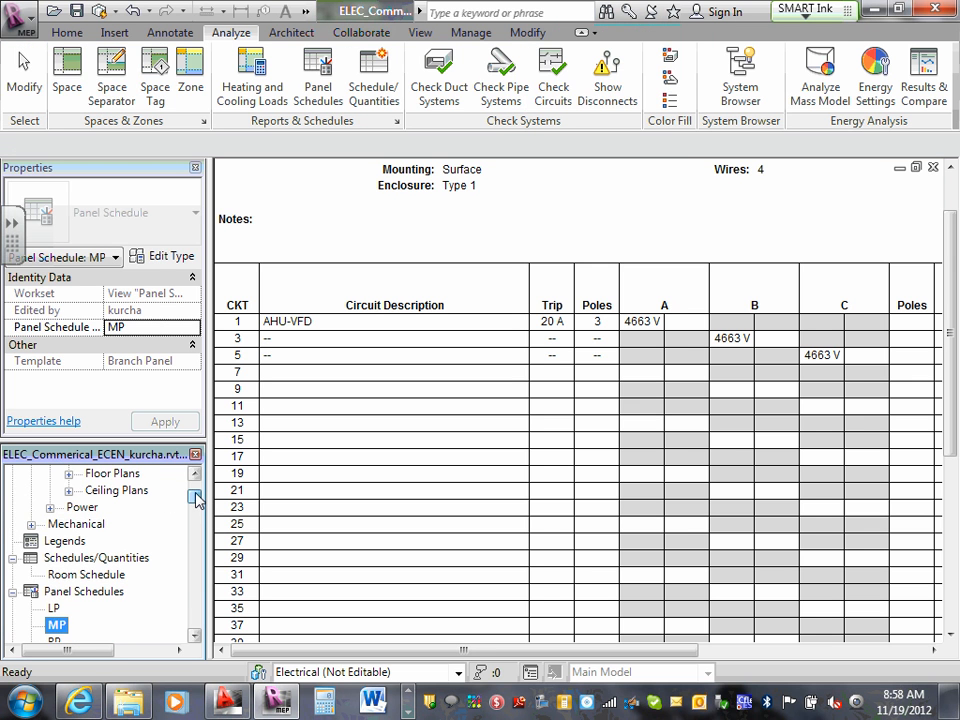
left_click(50, 510)
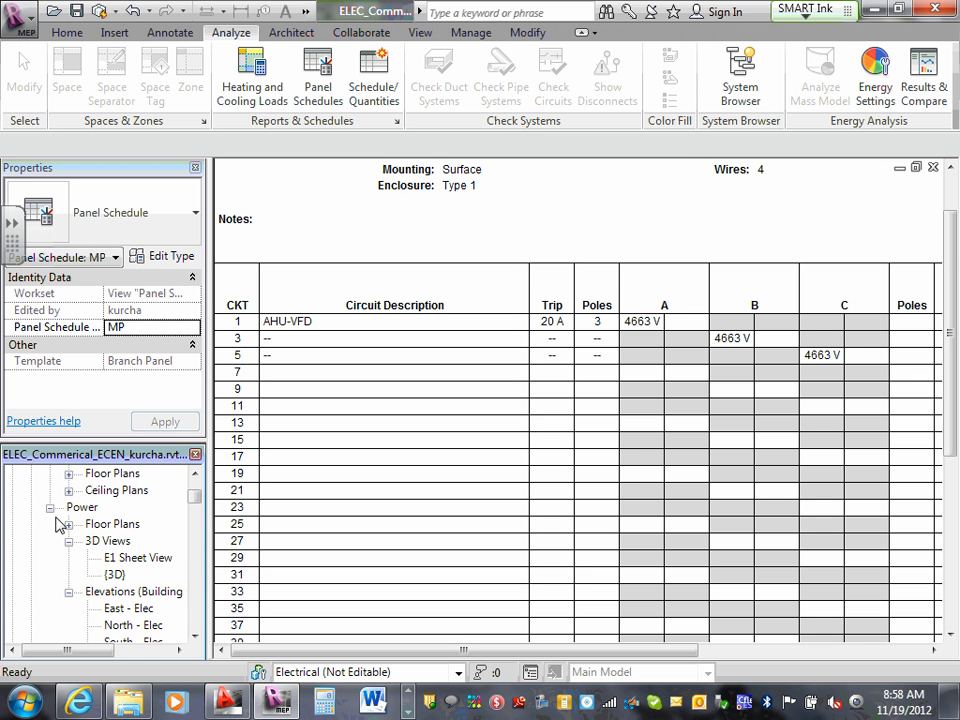
left_click(68, 524)
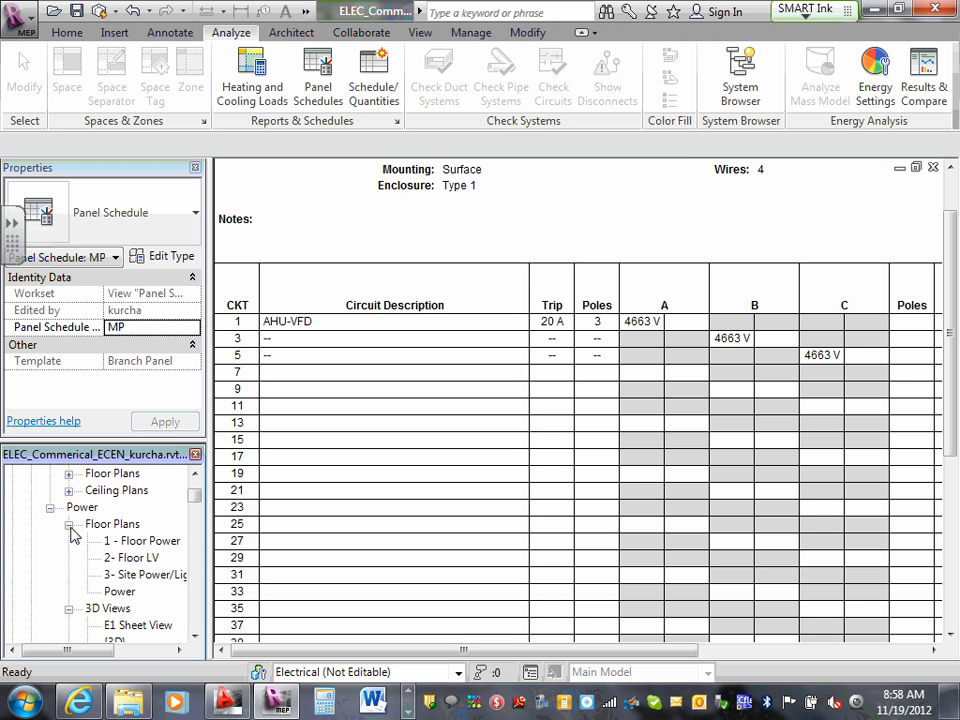
double_click(165, 544)
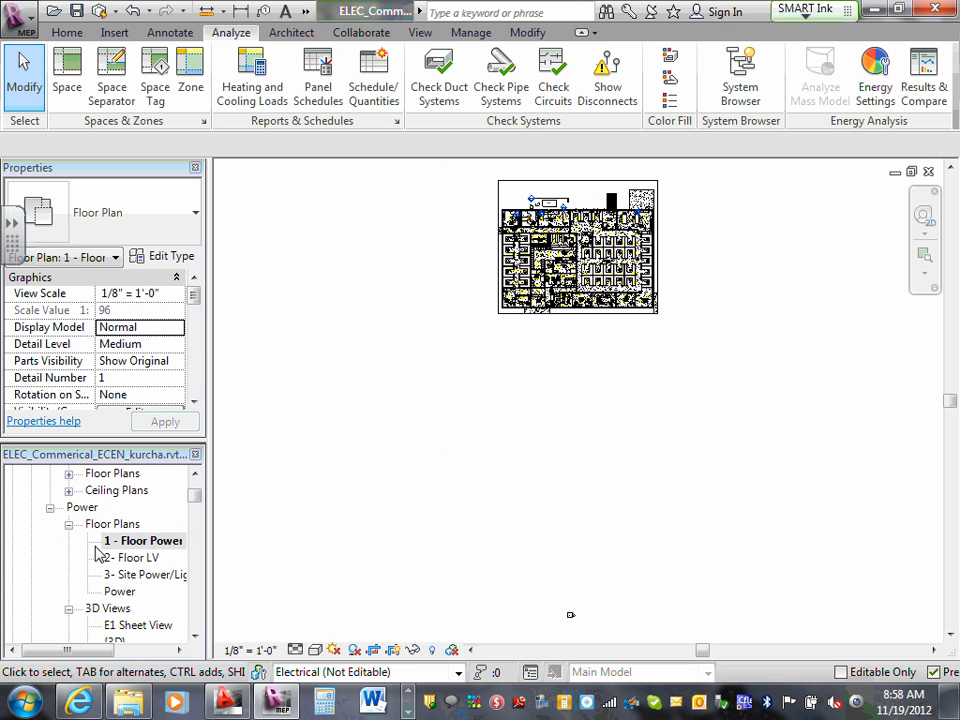
Step: Check the Power floor plan, return to 1 - Floor Power and locate the air handling unit in the Elec/Mech room
left_click(120, 594)
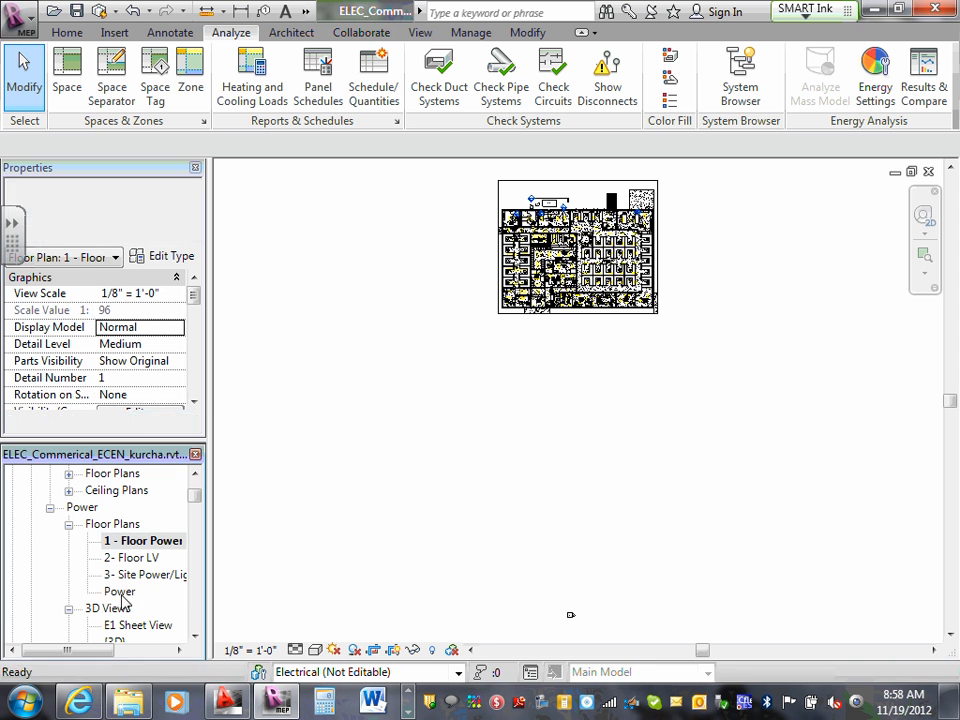
double_click(120, 592)
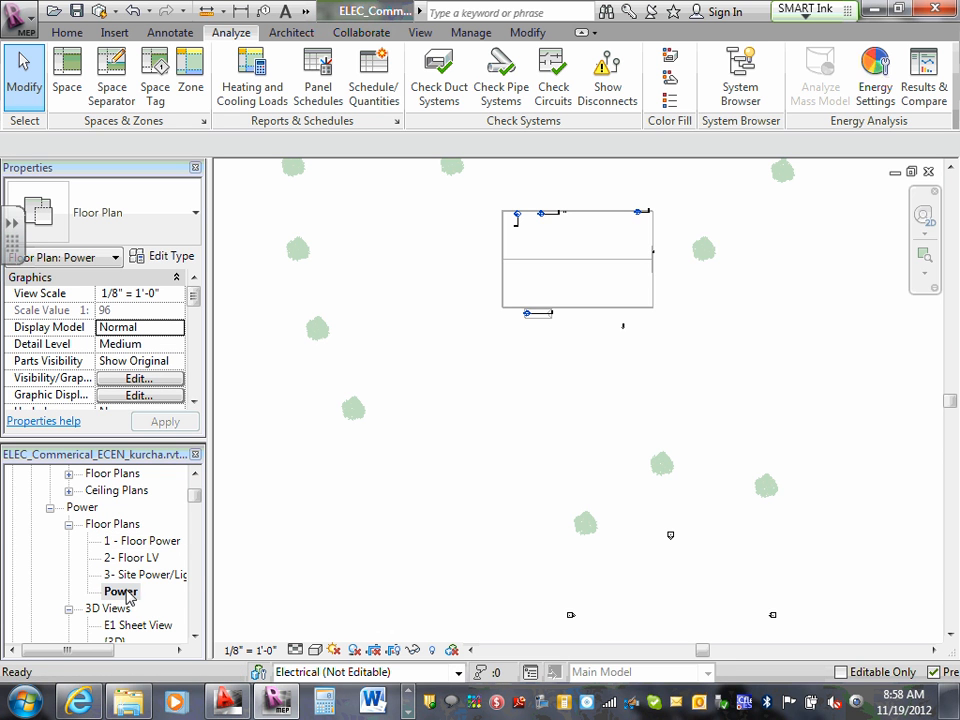
double_click(145, 543)
scroll(507, 179, "up", 8)
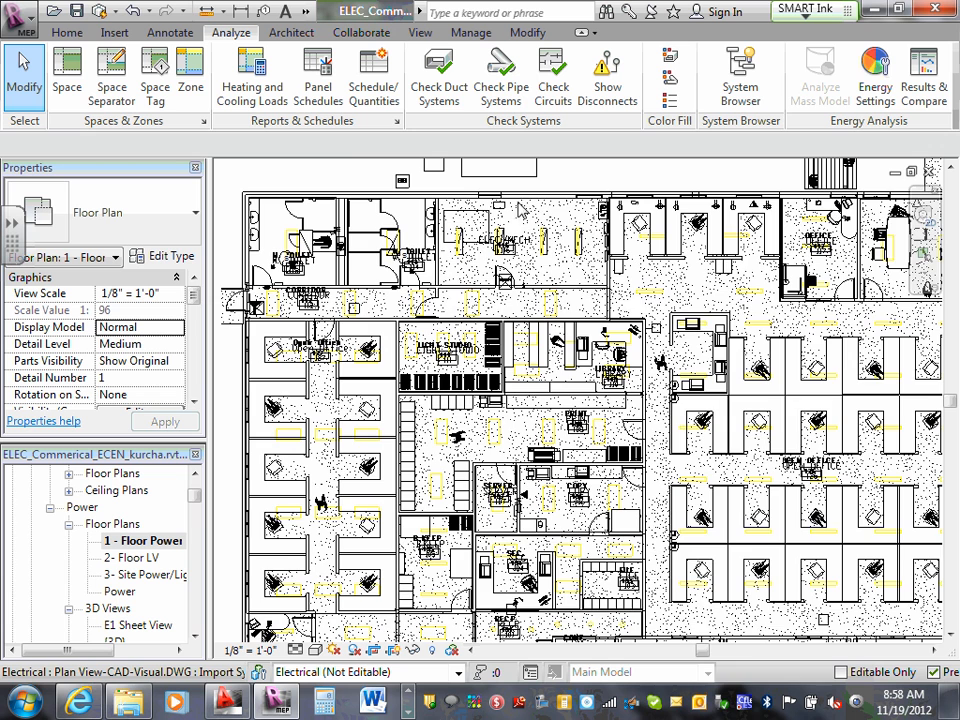
scroll(468, 216, "up", 6)
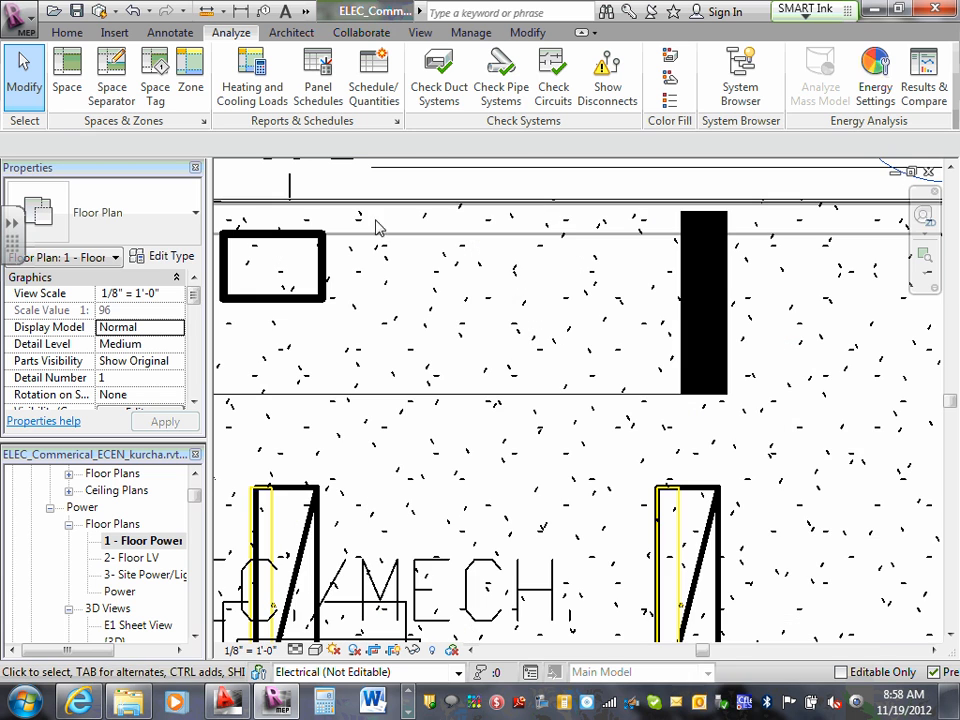
scroll(380, 250, "down", 3)
scroll(362, 254, "down", 4)
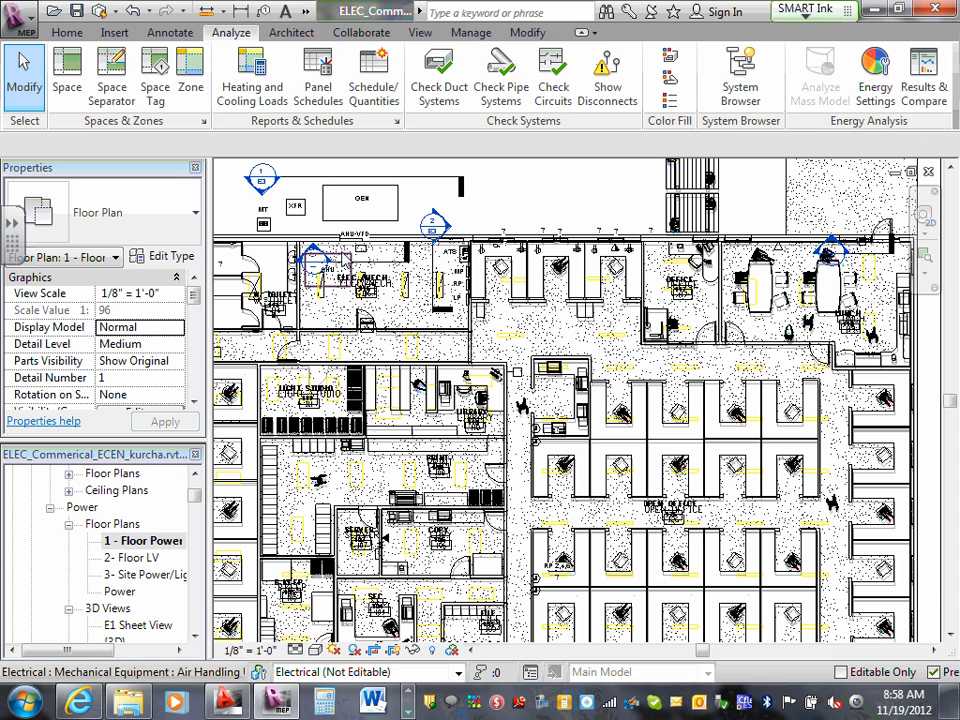
Step: Examine the load name, panel and rating properties of the air handling unit's circuit 1,3,5
left_click(320, 262)
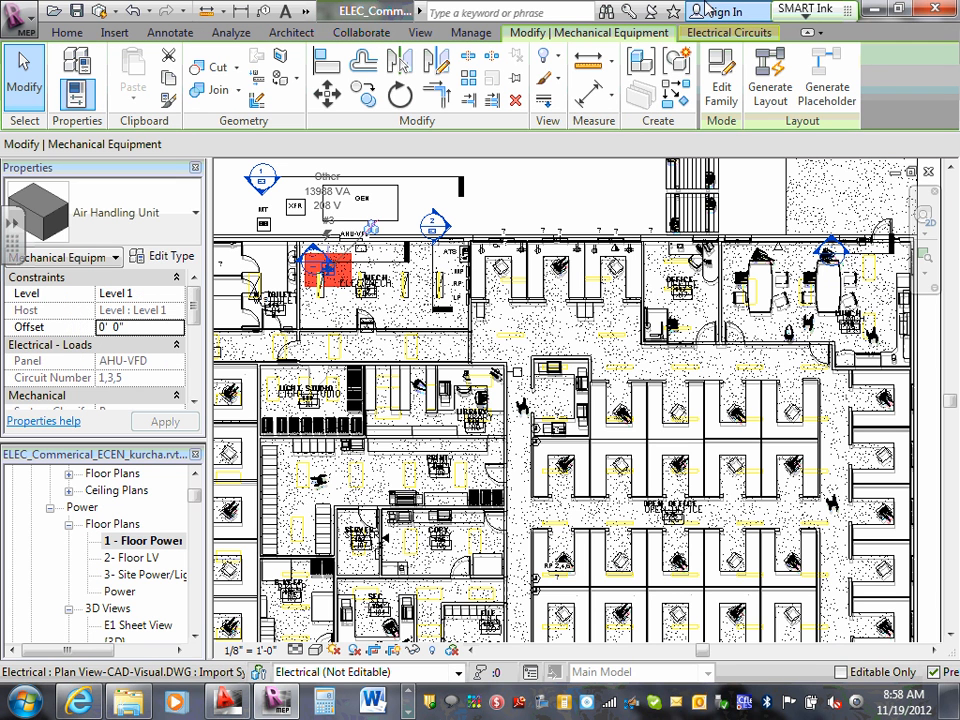
left_click(714, 33)
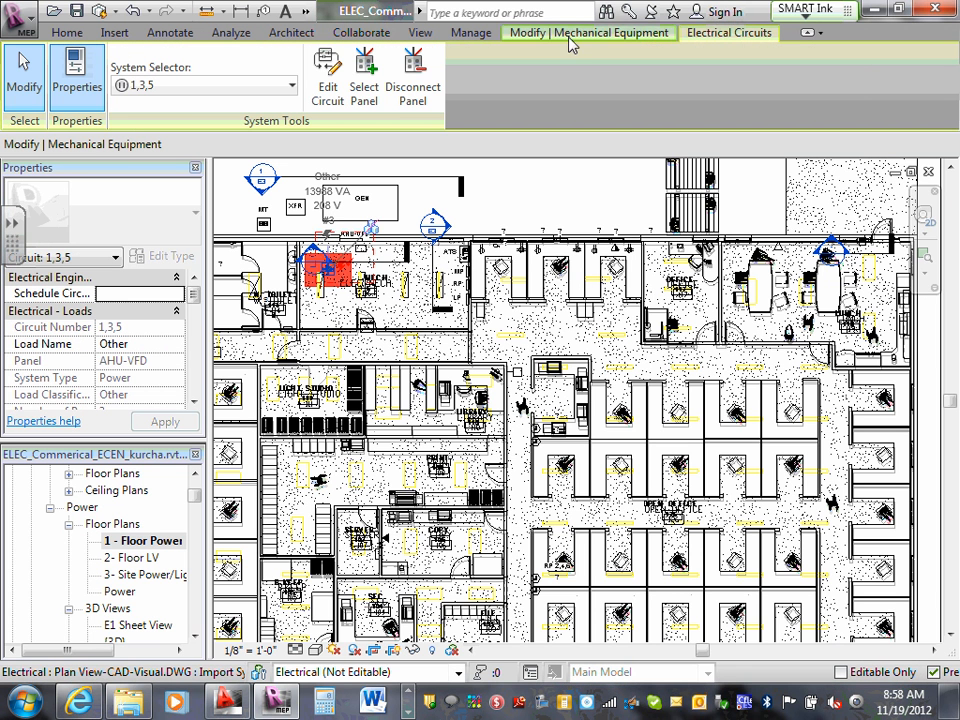
left_click(129, 292)
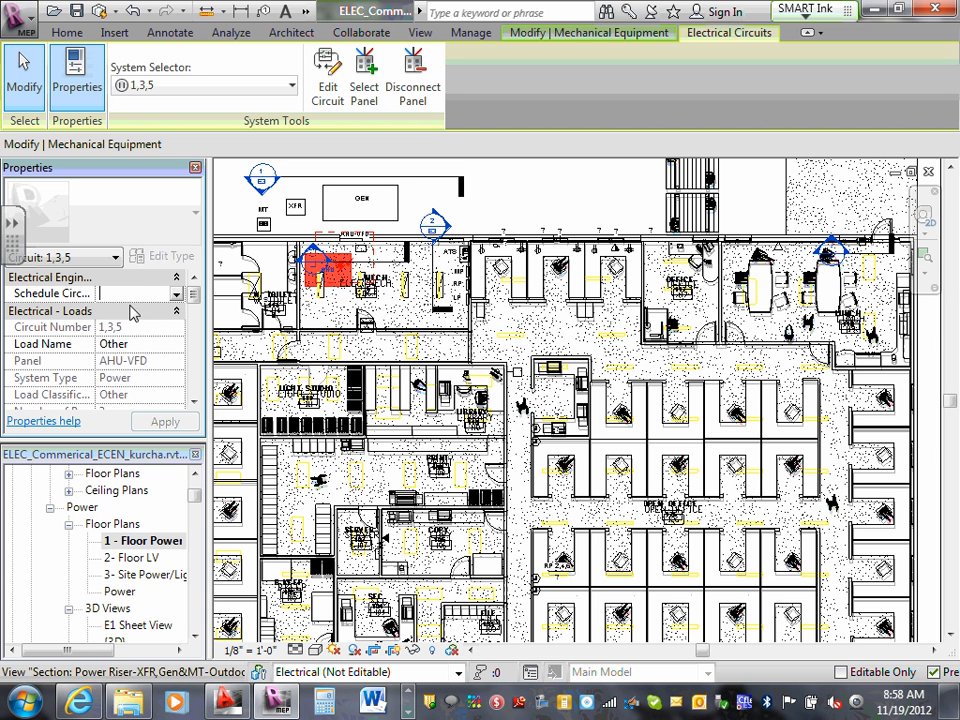
left_click(133, 343)
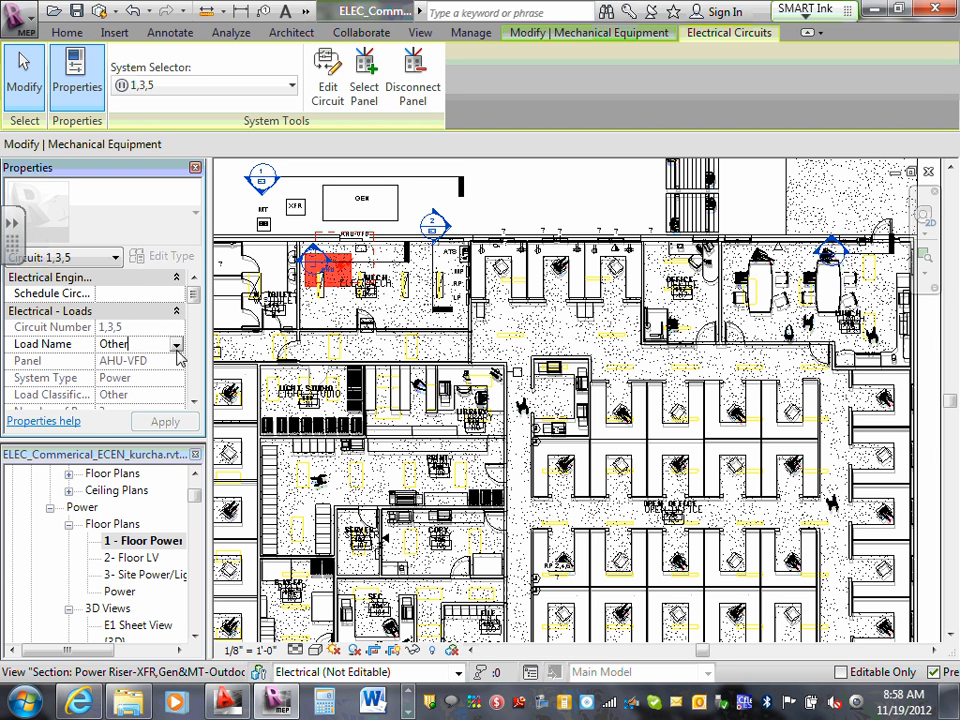
left_click(177, 349)
left_click(154, 345)
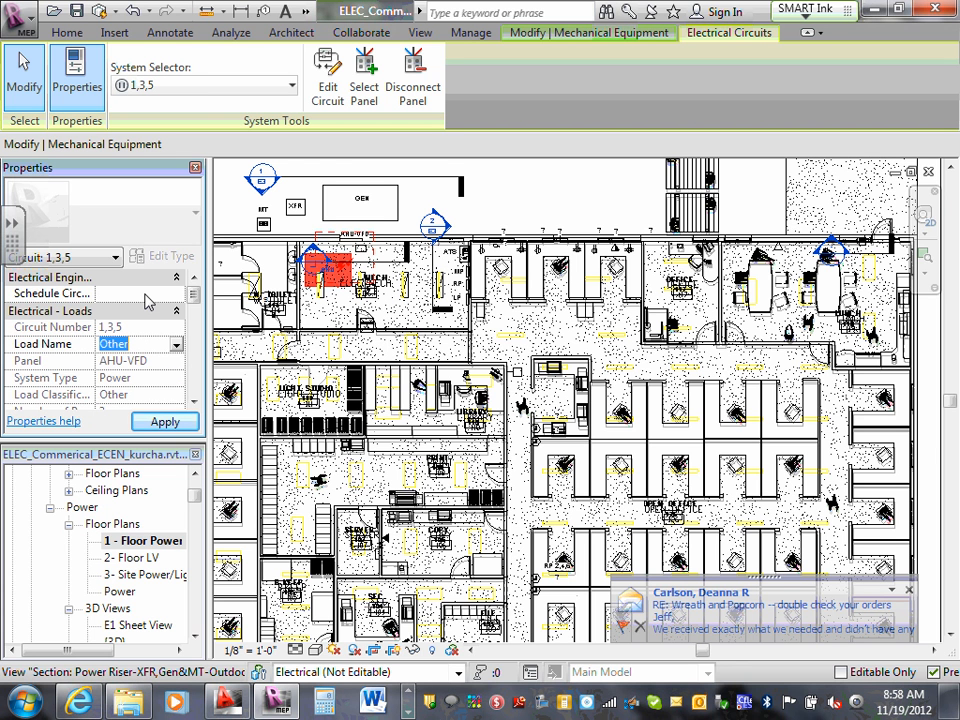
left_click(146, 296)
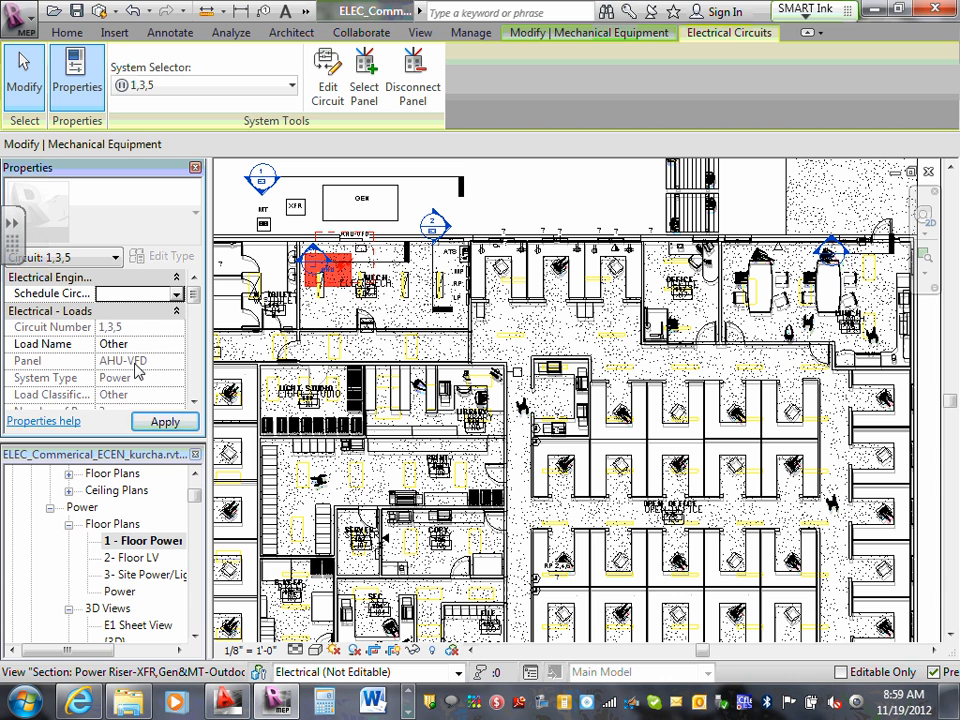
scroll(143, 371, "down", 1)
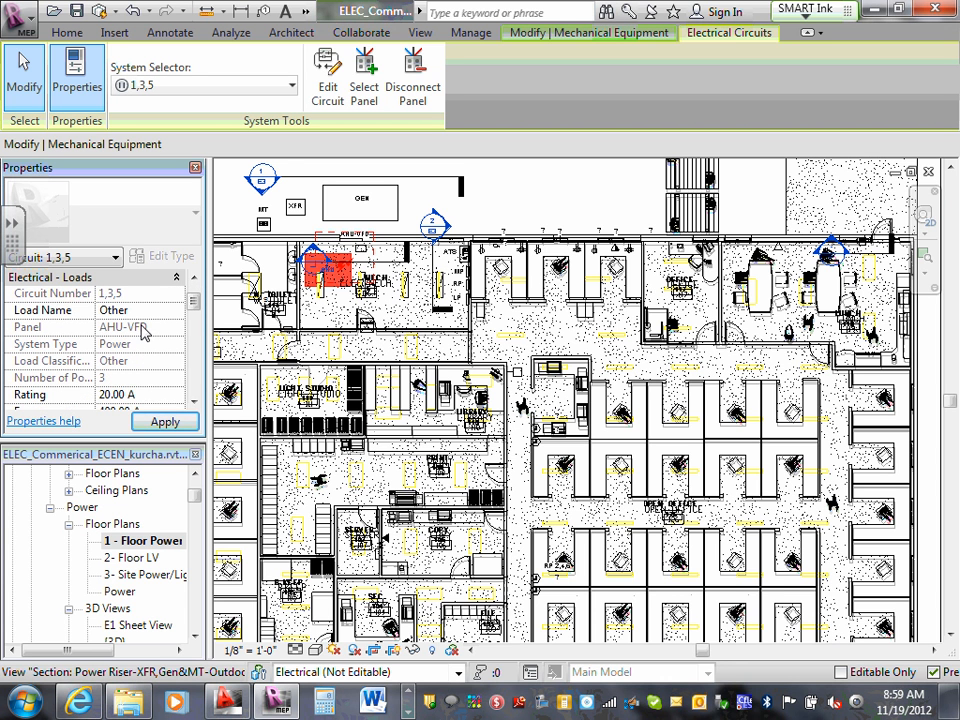
scroll(143, 344, "up", 1)
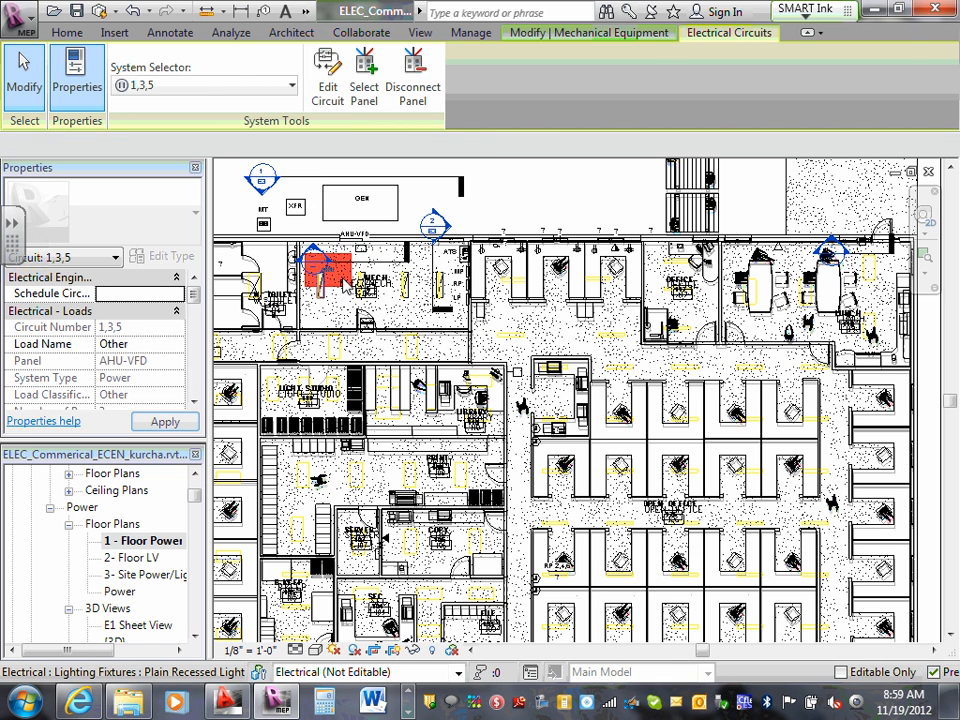
key("Escape")
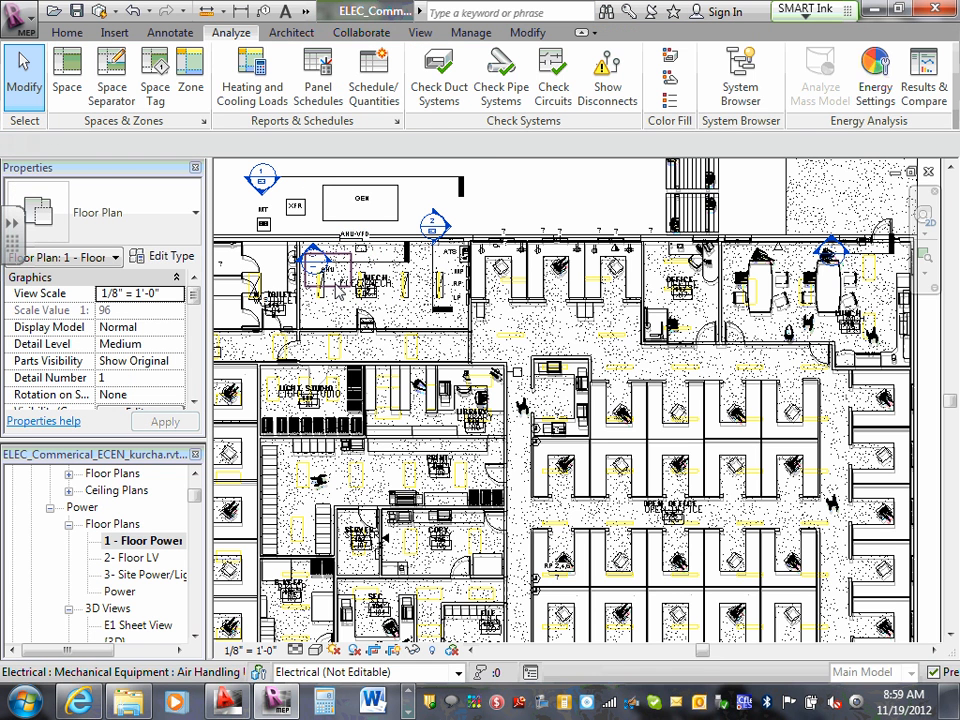
Step: Review the type properties of the air handling unit without changing anything
left_click(336, 286)
left_click(172, 257)
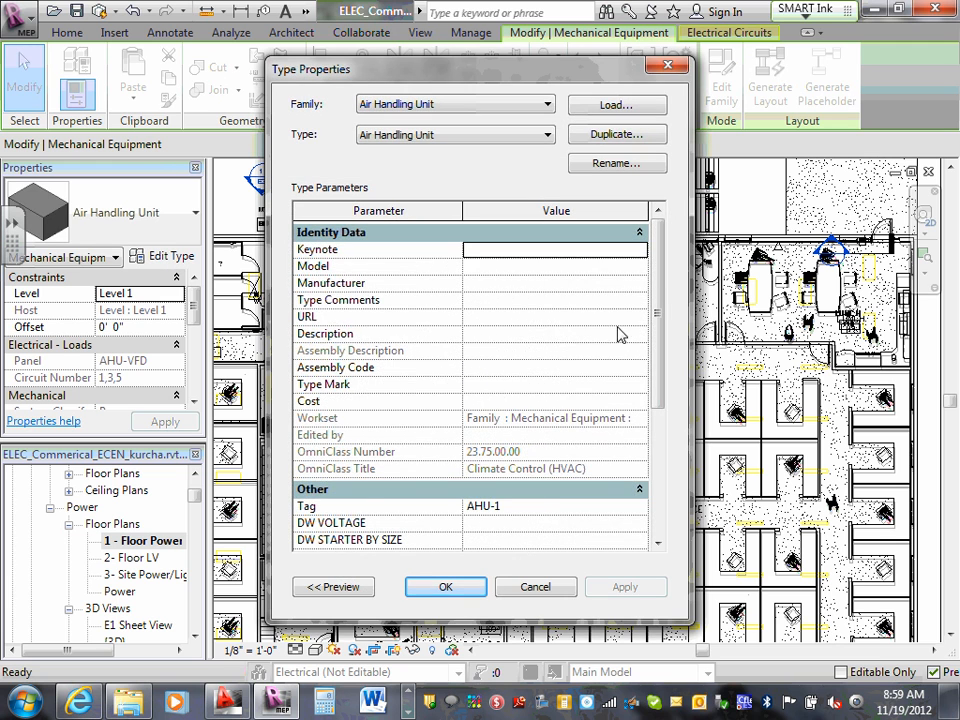
mouse_move(656, 290)
left_mouse_down()
mouse_move(656, 506)
mouse_move(656, 288)
left_mouse_up()
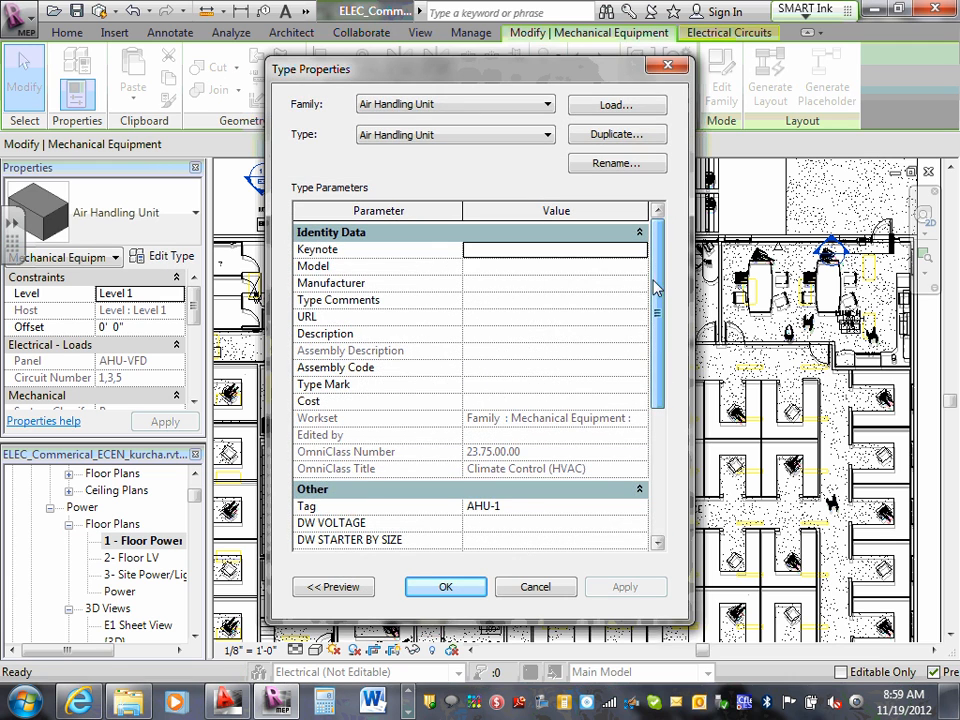
left_click(550, 592)
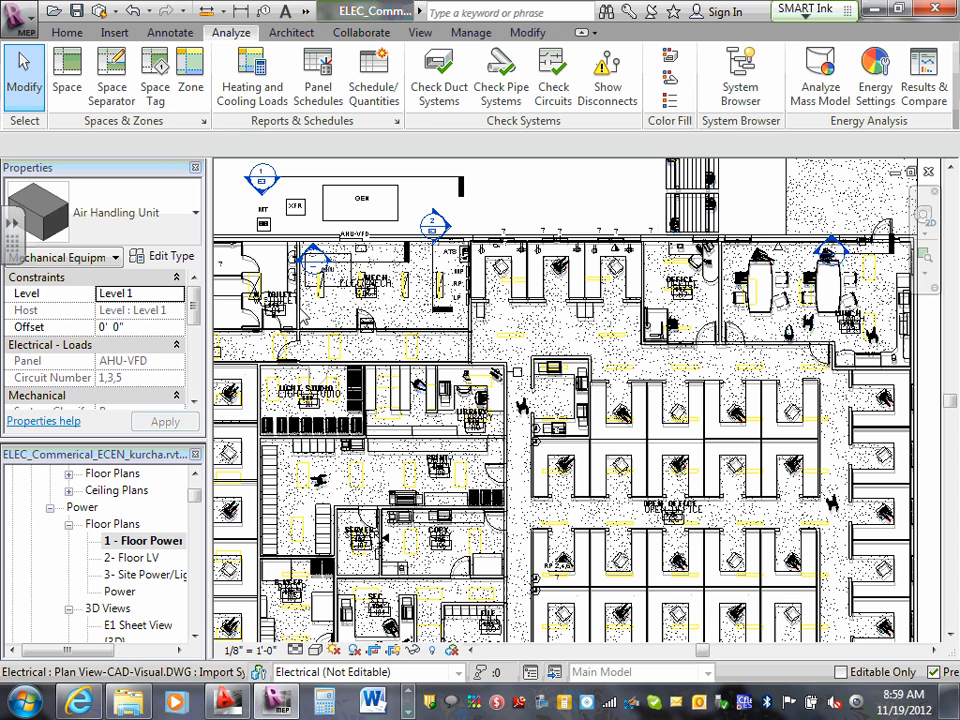
left_click(254, 224)
Step: Set the schedule circuit parameter of the air handling unit's circuit 1,3,5 to AHU-VFD and apply it
left_click(337, 289)
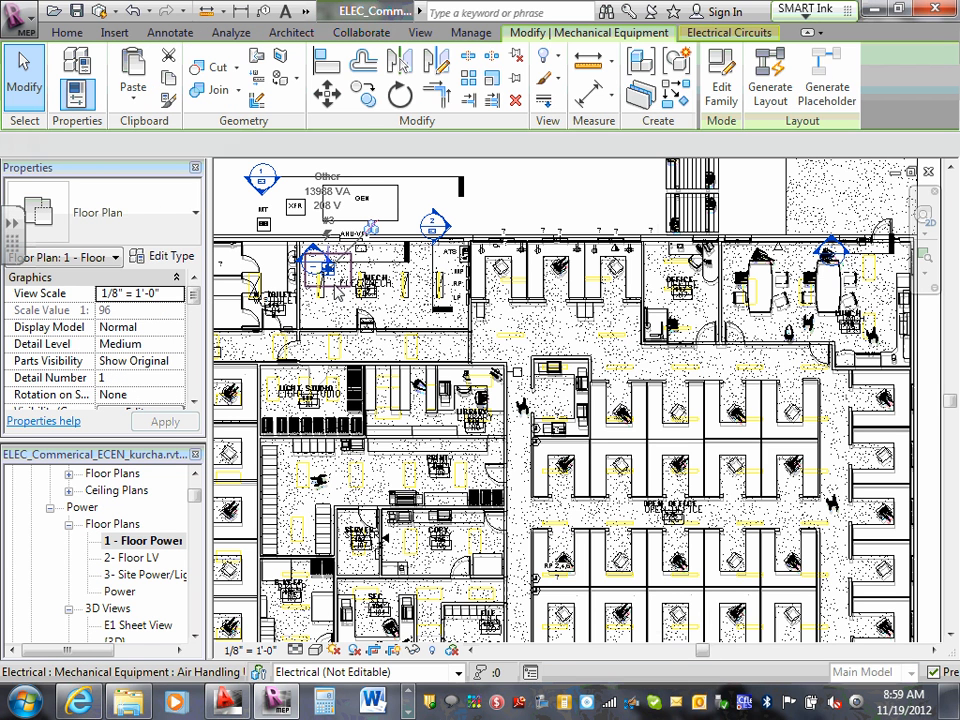
left_click(724, 32)
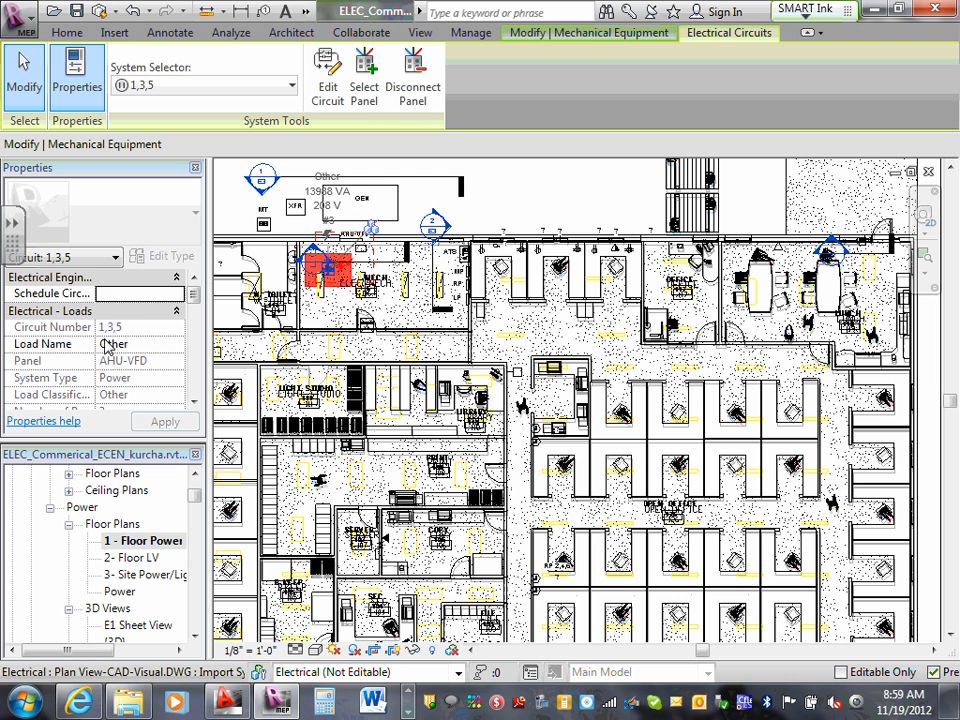
left_click(128, 345)
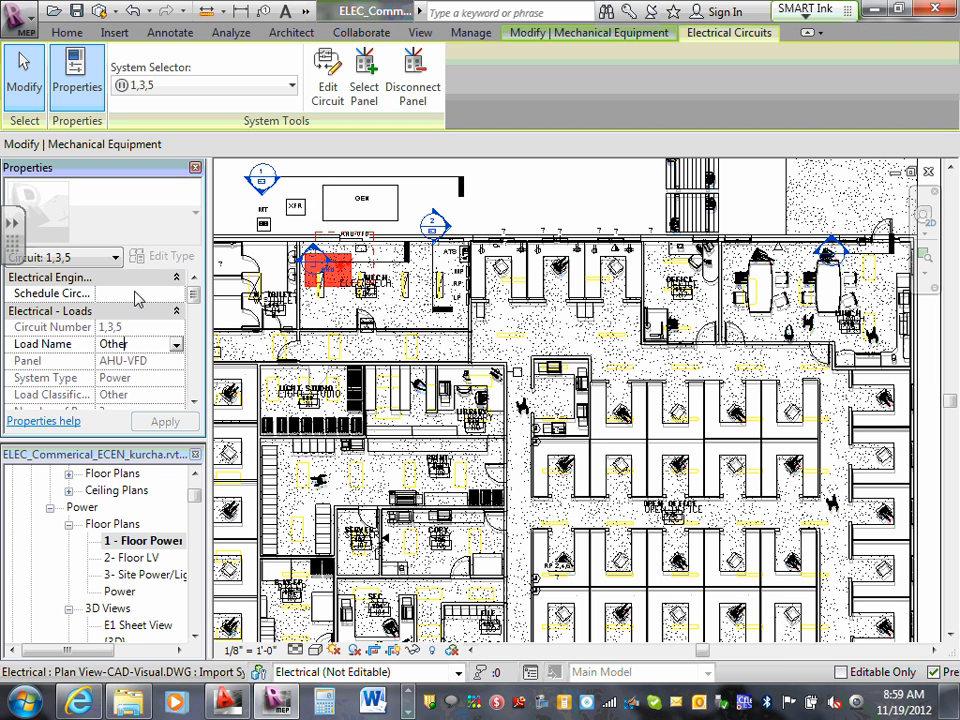
left_click(176, 296)
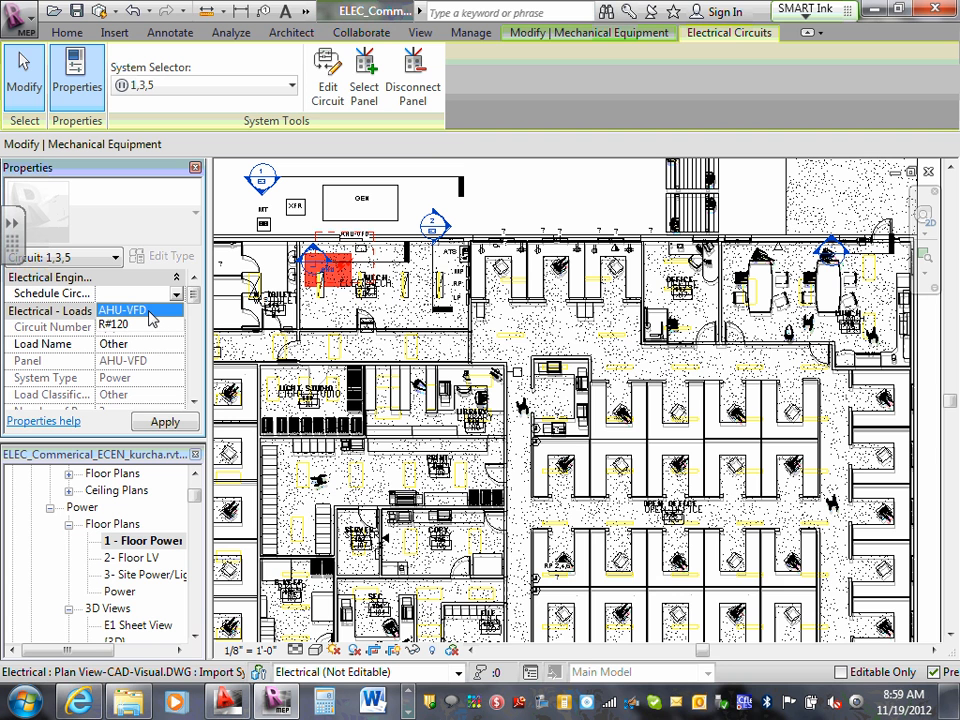
left_click(148, 311)
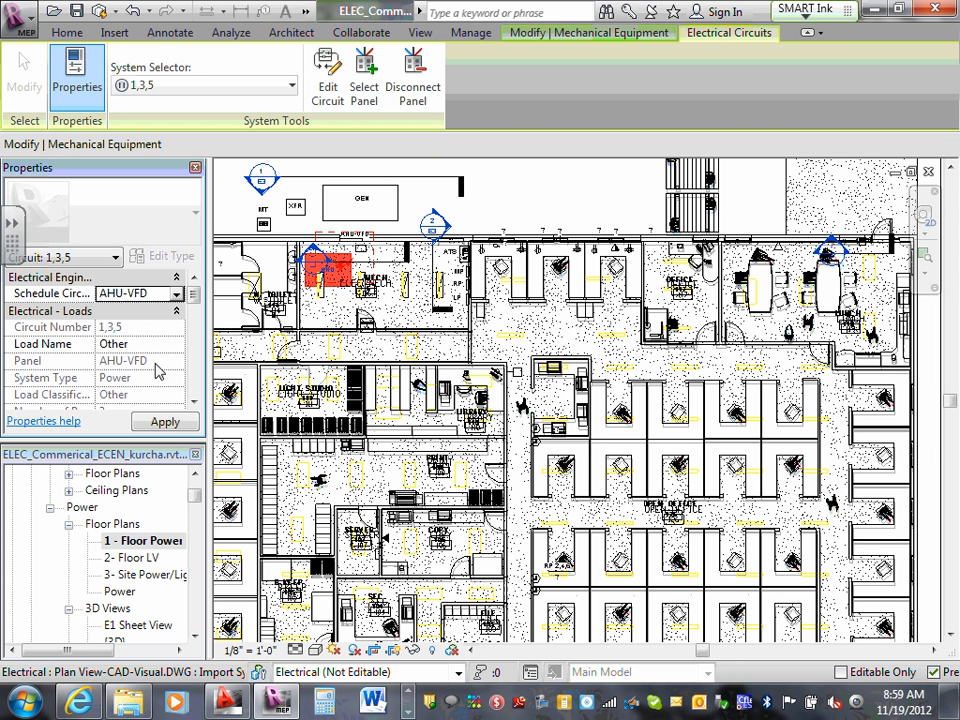
left_click(168, 421)
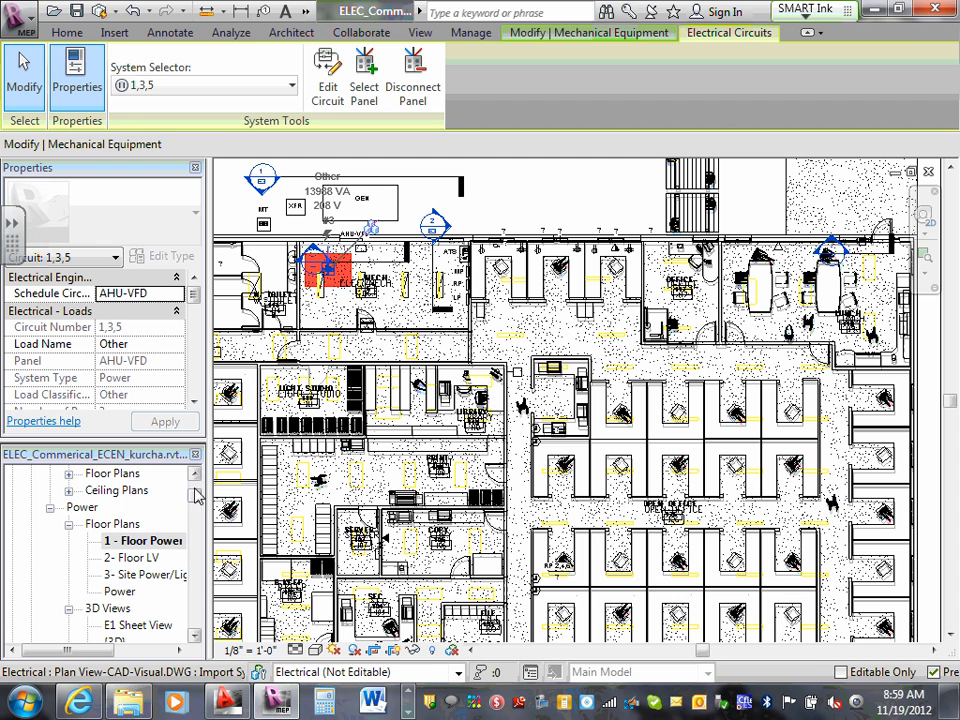
Step: Open the MP panel schedule and set circuit 1's trip rating to 100 A
left_click(51, 511)
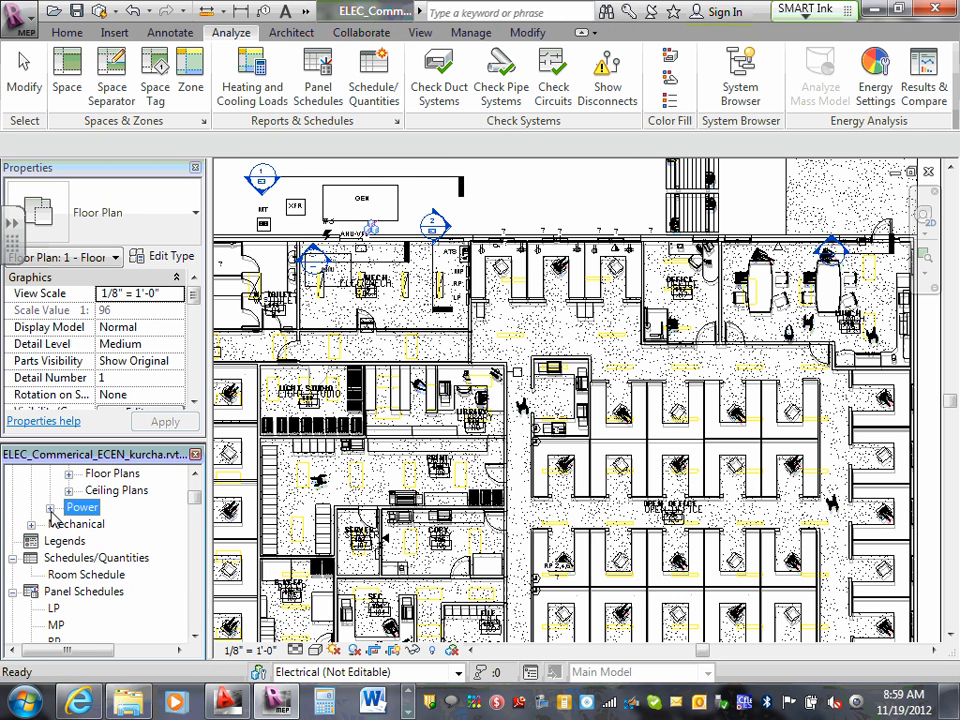
scroll(40, 560, "down", 1)
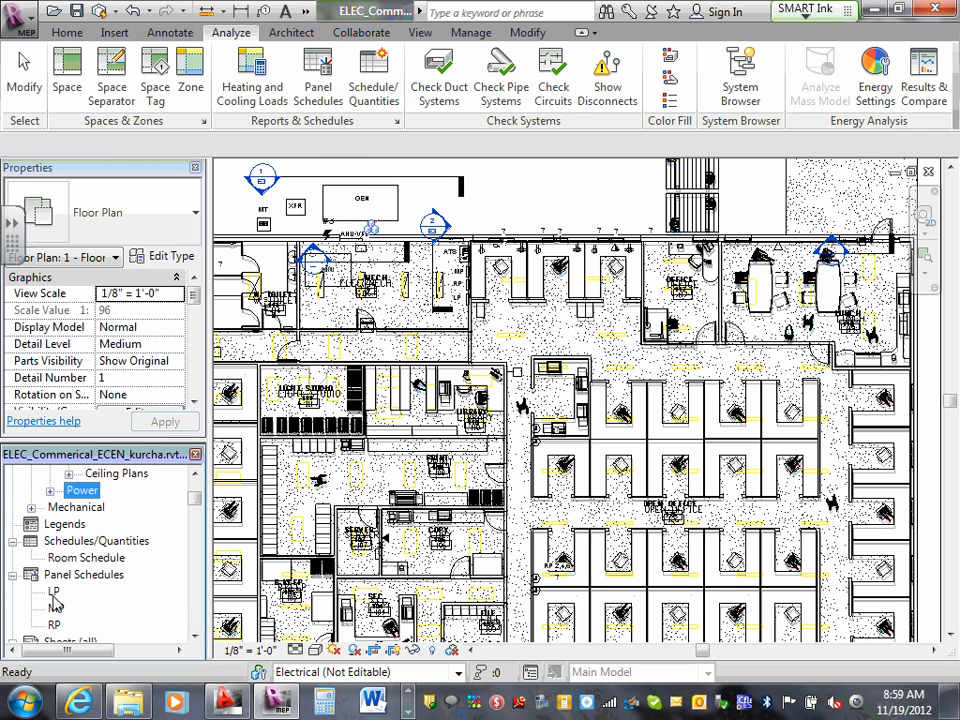
double_click(56, 608)
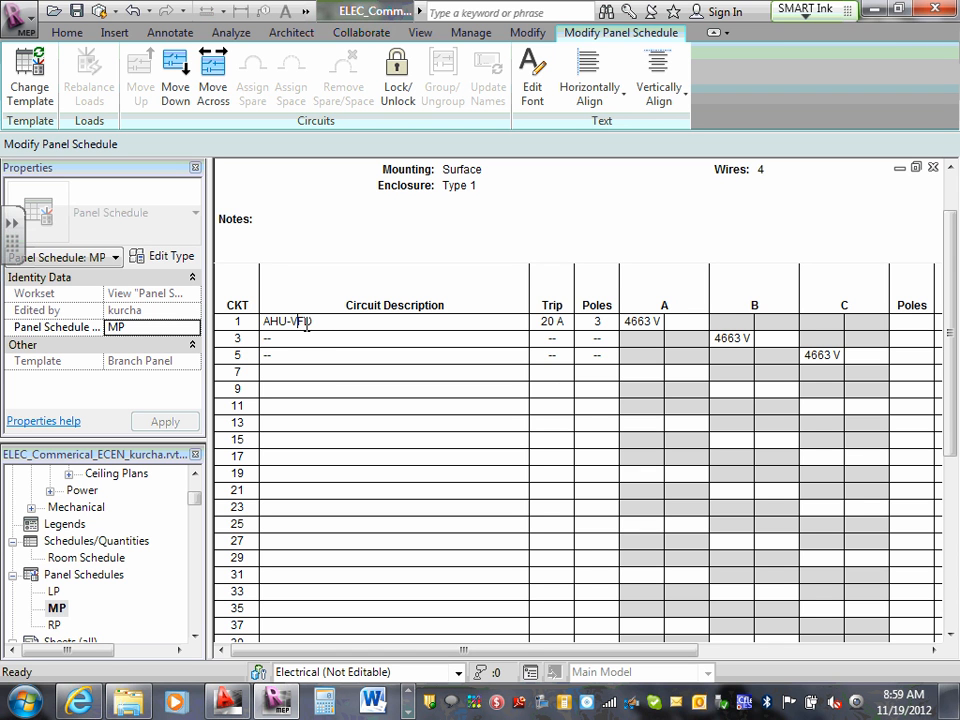
double_click(548, 322)
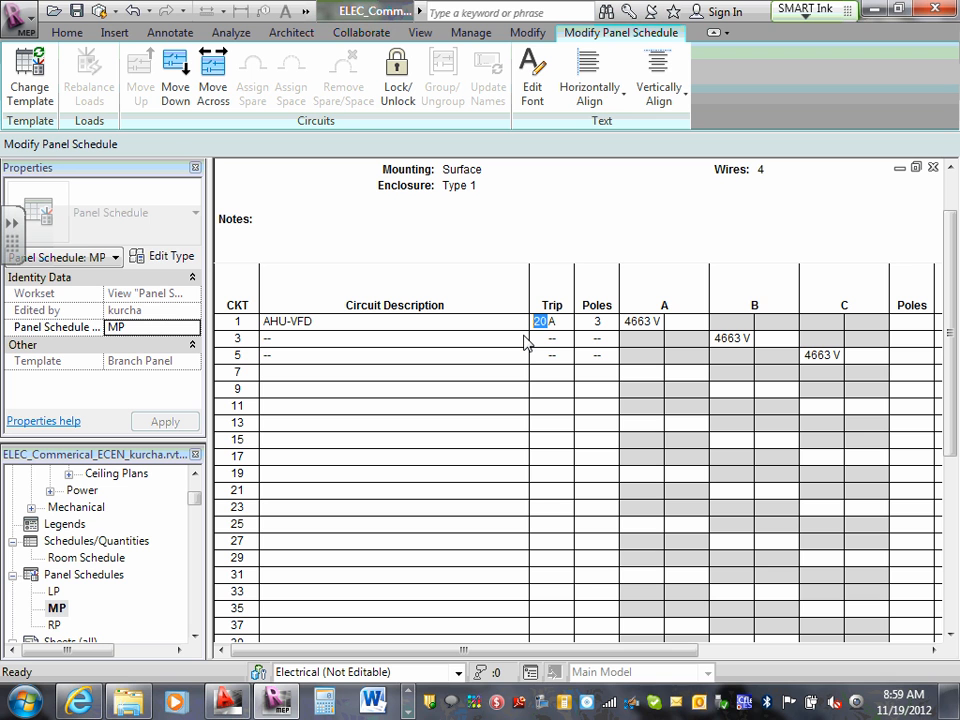
type("100")
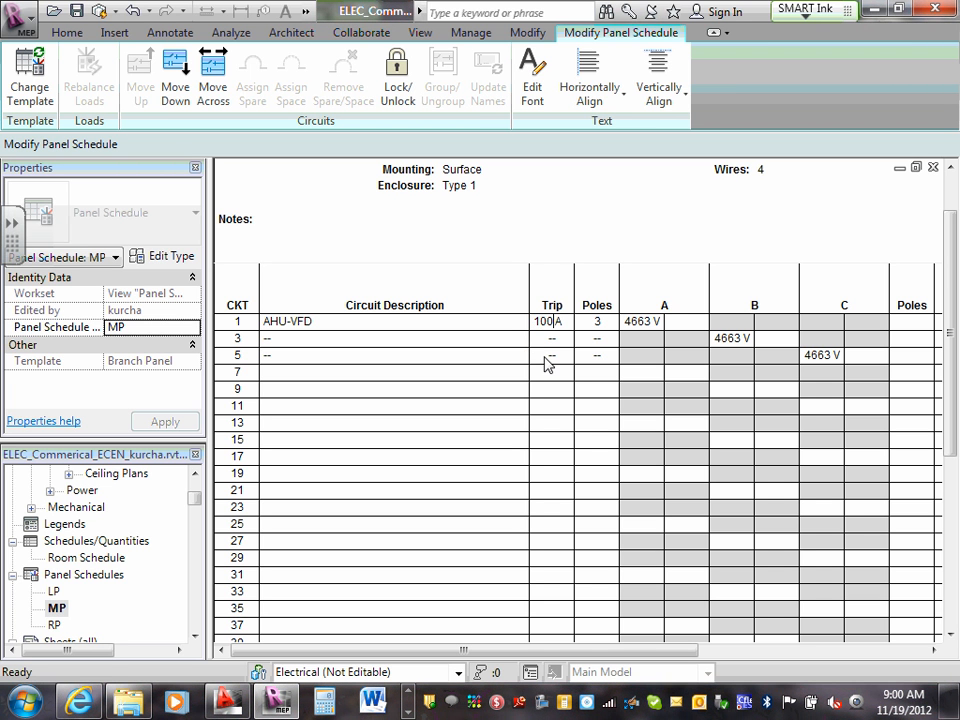
left_click(552, 355)
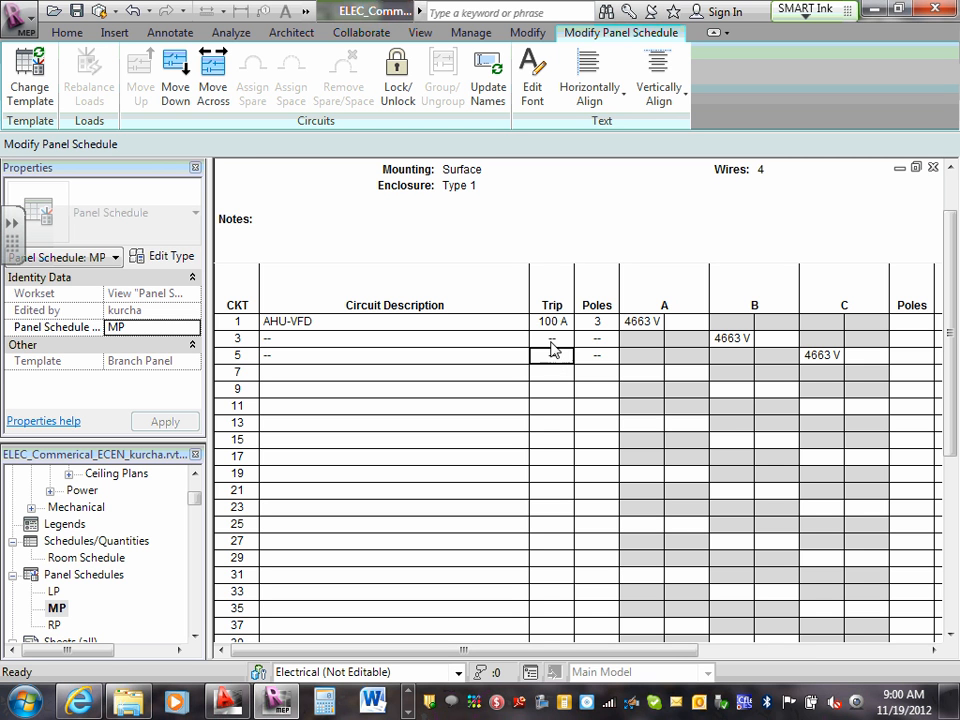
Step: Inspect the description and trip entries of circuits 1, 3 and 5 in the MP schedule without editing them
left_click(557, 324)
left_click(268, 324)
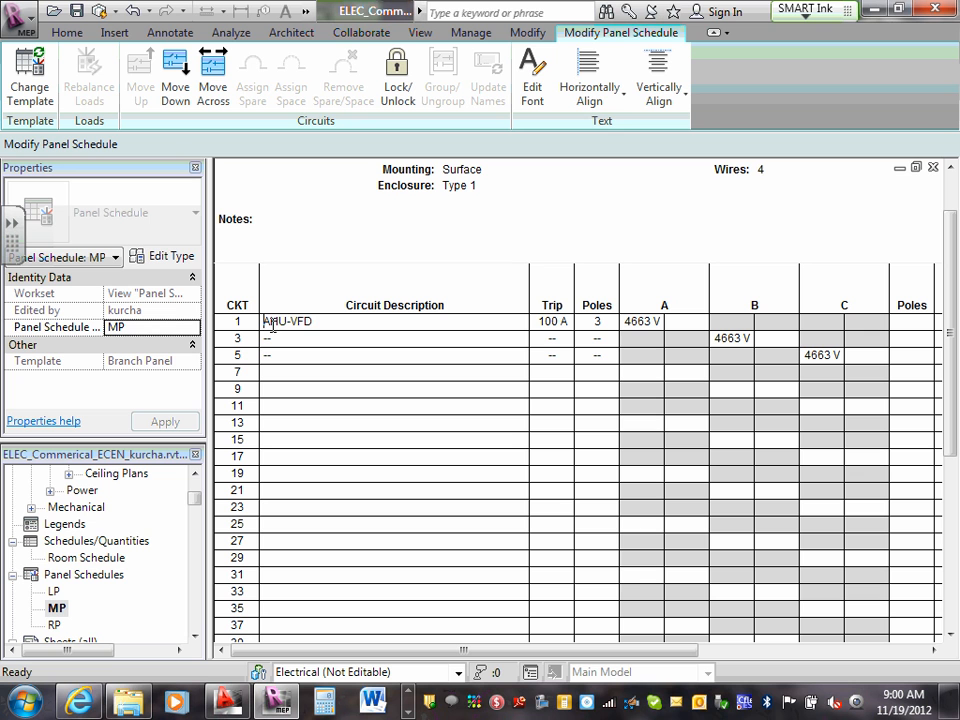
left_click(328, 339)
left_click(326, 321)
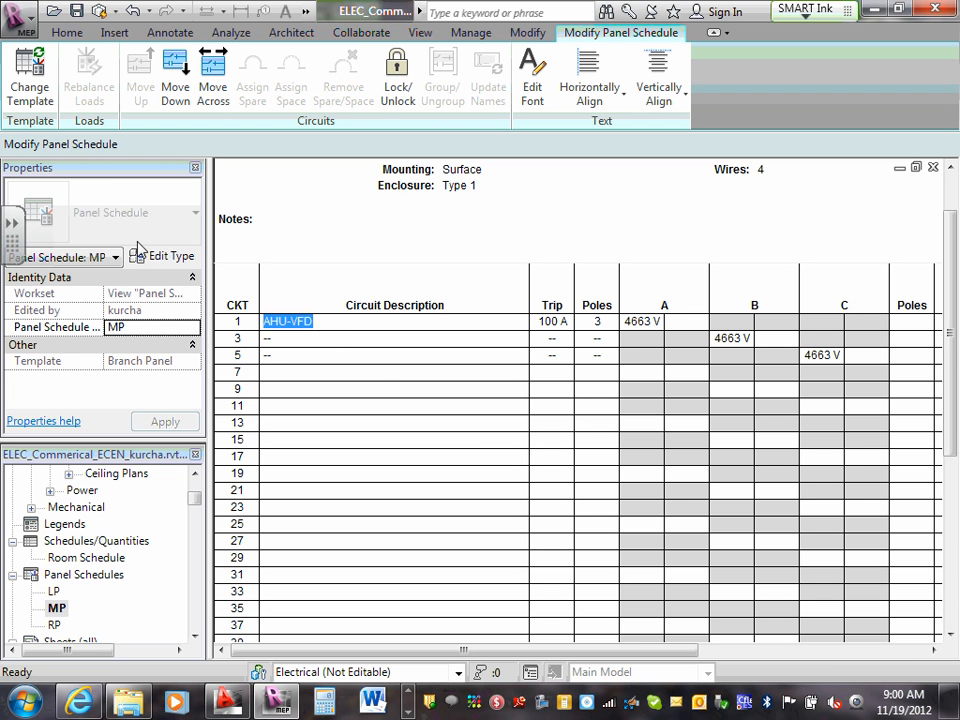
left_click(382, 356)
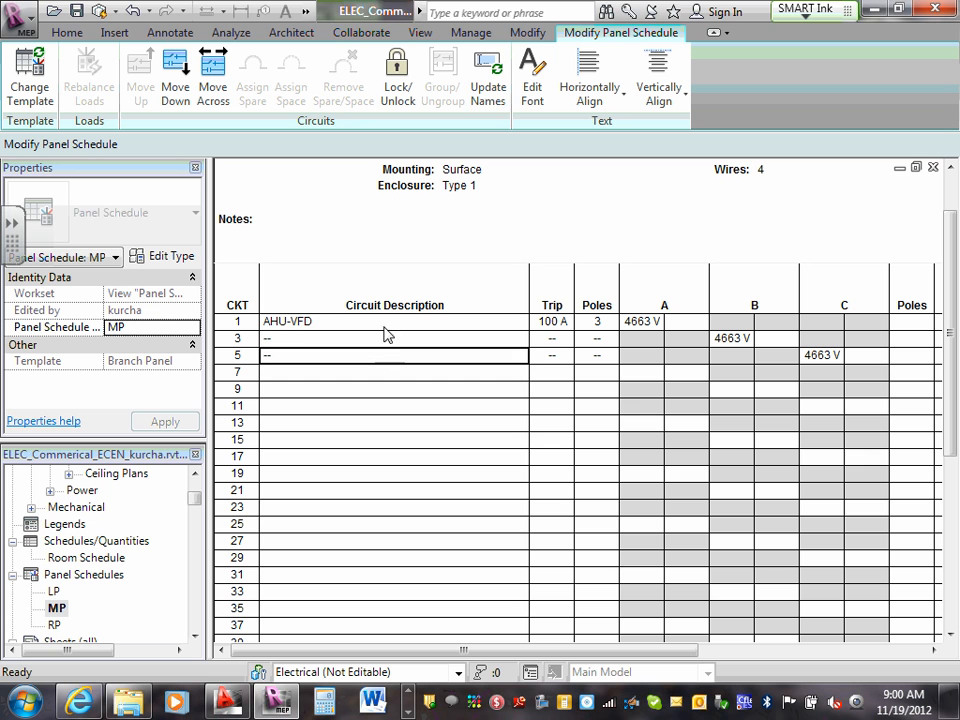
left_click(386, 321)
double_click(386, 321)
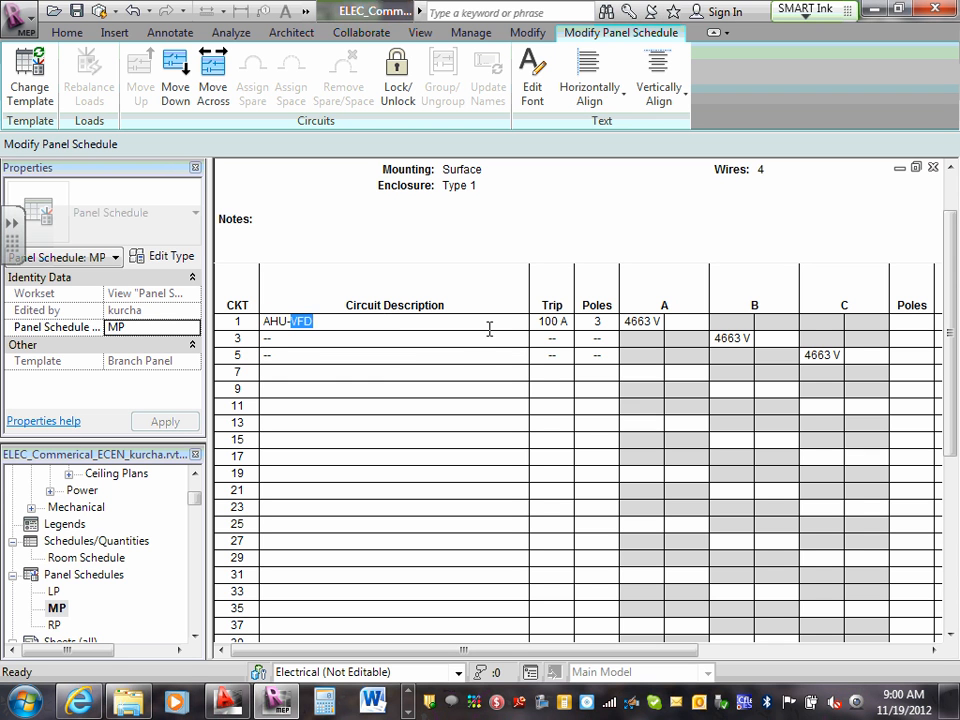
left_click(551, 323)
left_click(548, 356)
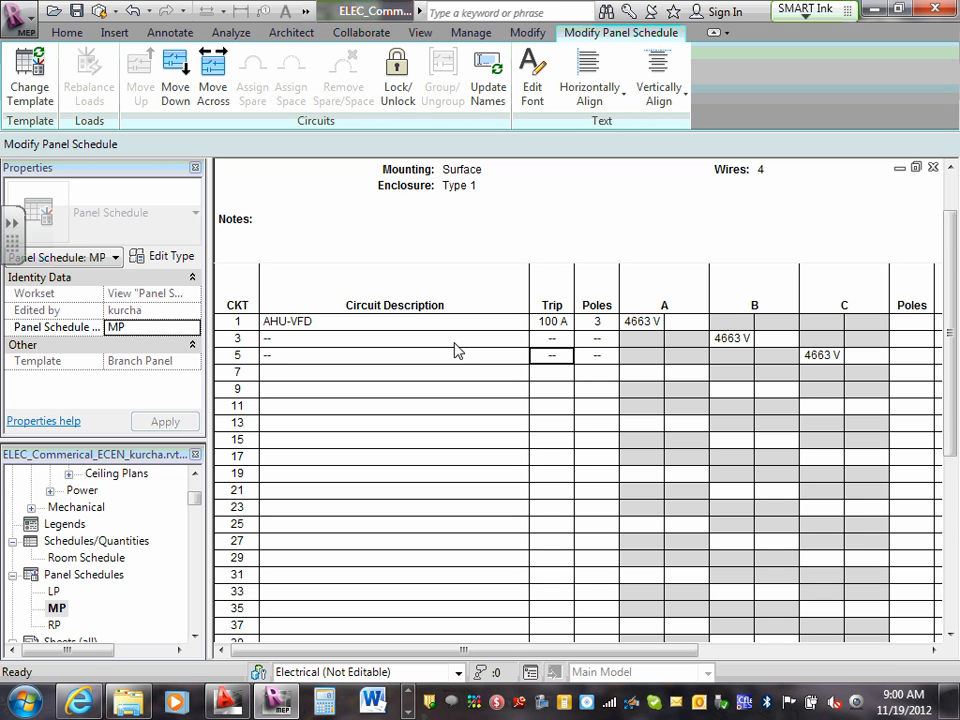
left_click(381, 323)
left_click(381, 322)
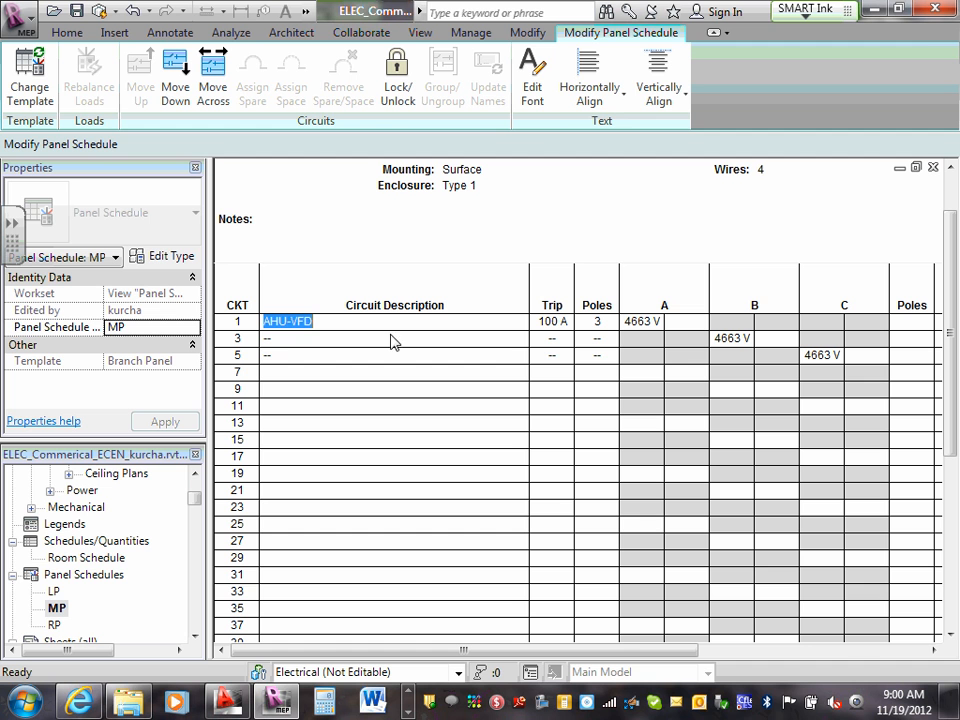
double_click(194, 636)
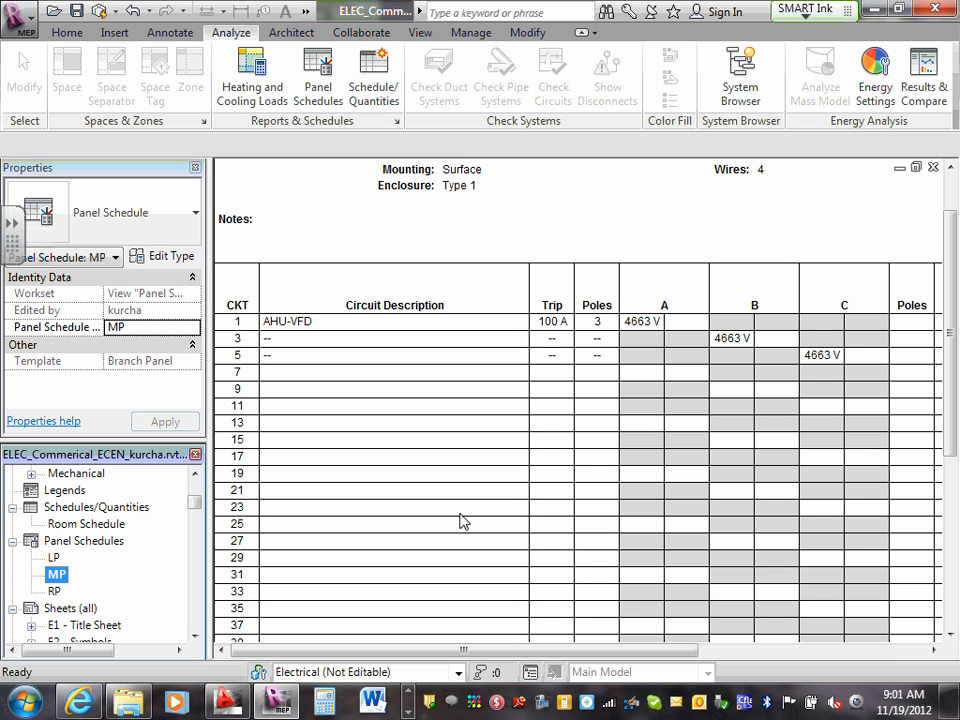
left_click(305, 340)
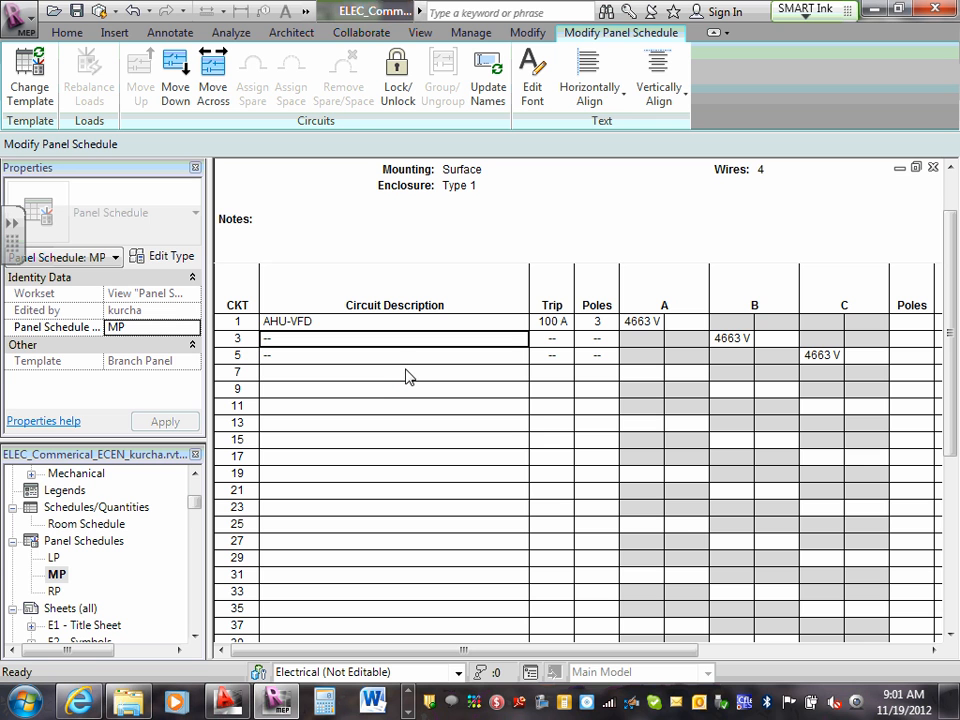
left_click(418, 355)
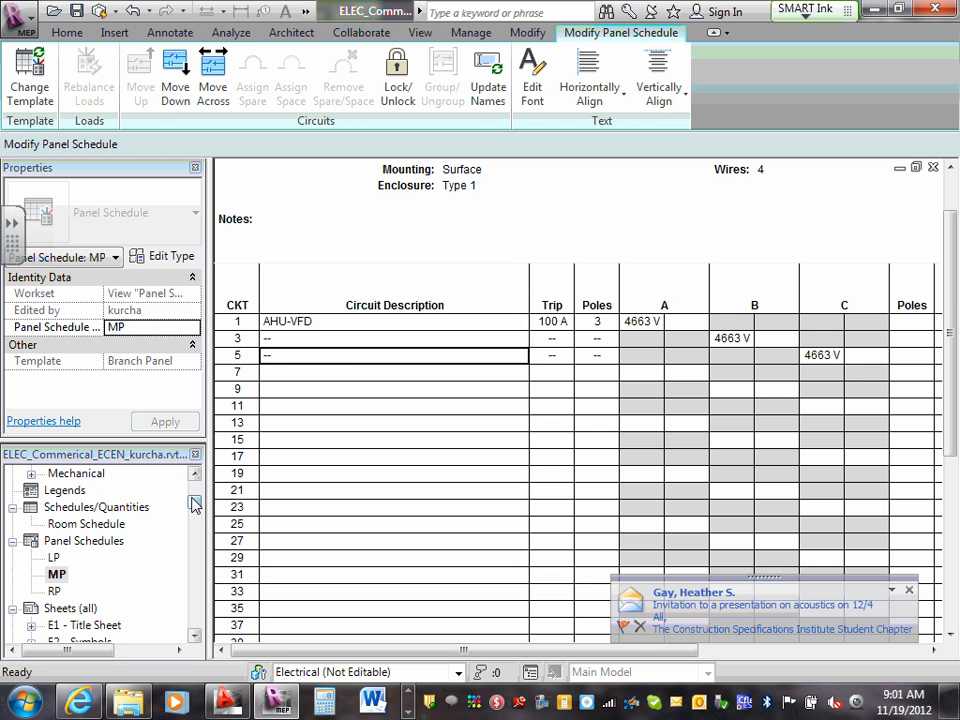
Step: Open the 1 - Floor Power plan from the electrical power floor plans
left_click_drag(196, 502, 196, 488)
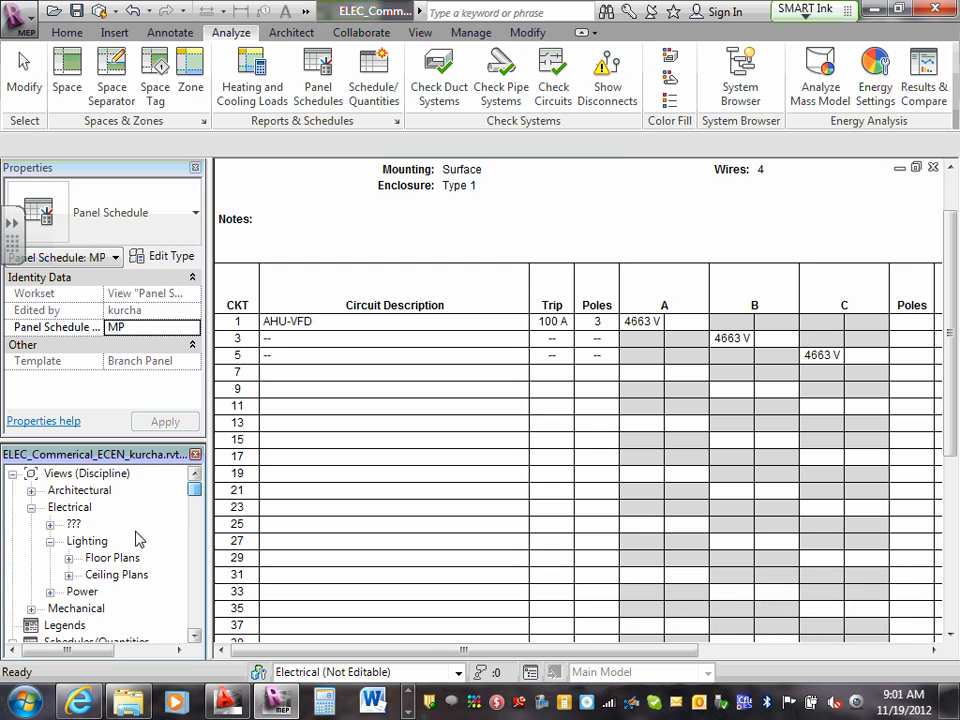
left_click(68, 558)
scroll(72, 568, "down", 1)
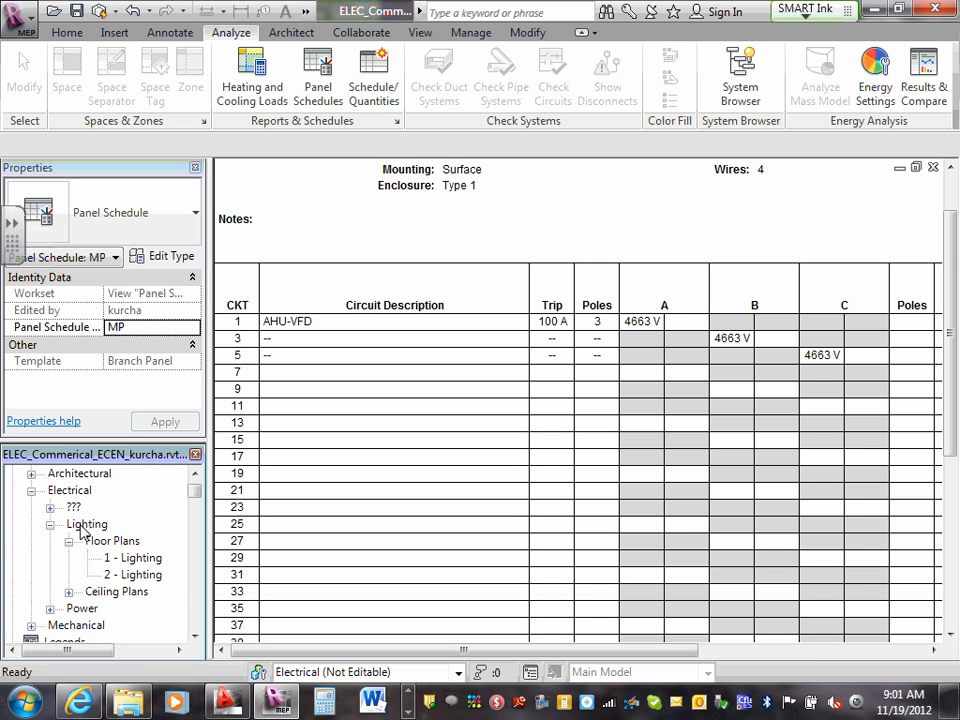
scroll(66, 548, "down", 1)
left_click(50, 558)
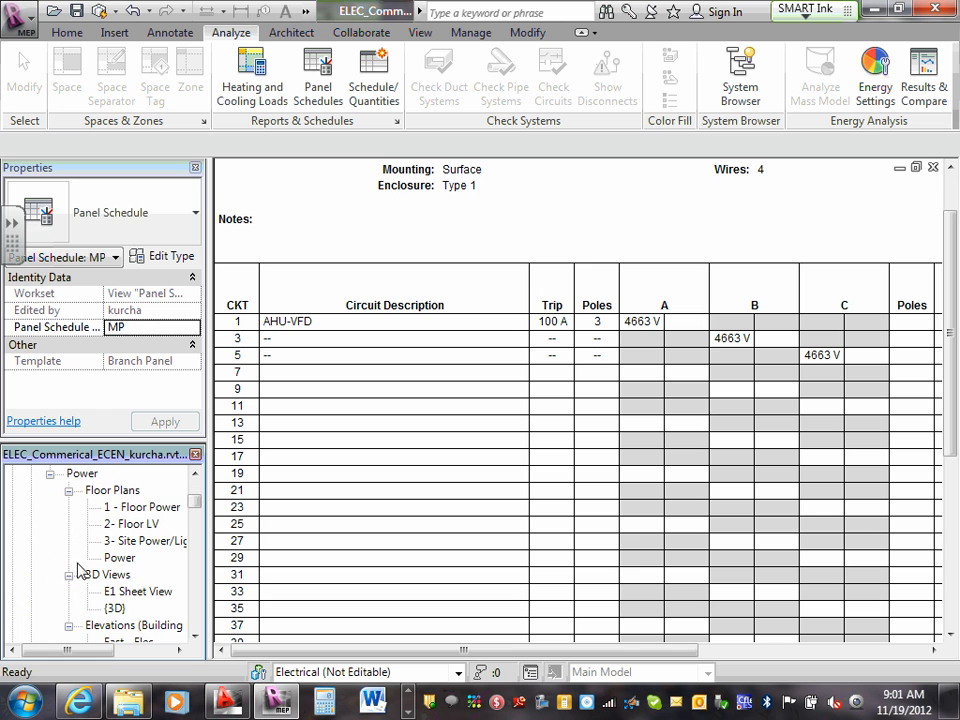
double_click(140, 507)
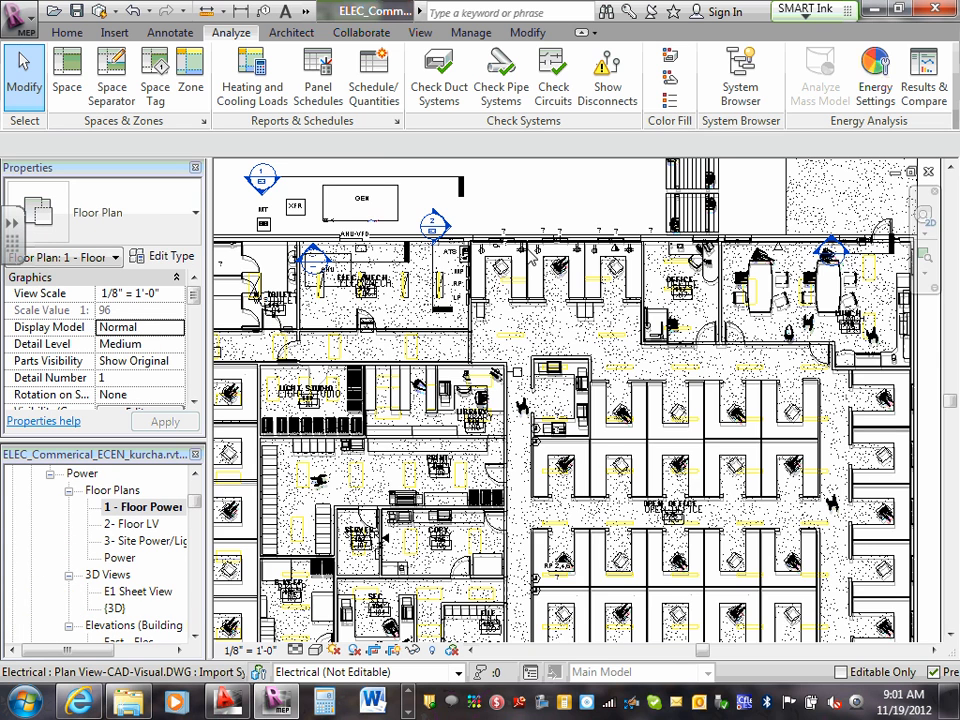
Step: Review the circuit properties of the AHU-VFD drive in the Elec./Mech. room, including its load name, without changing them
scroll(300, 270, "up", 1)
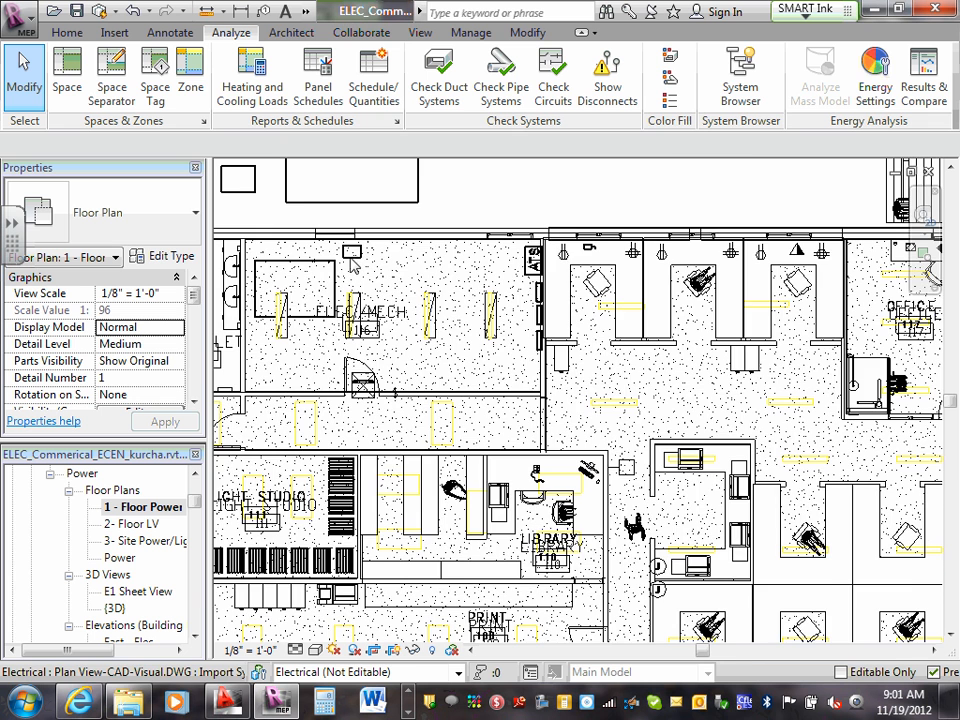
scroll(300, 290, "up", 4)
left_click(300, 288)
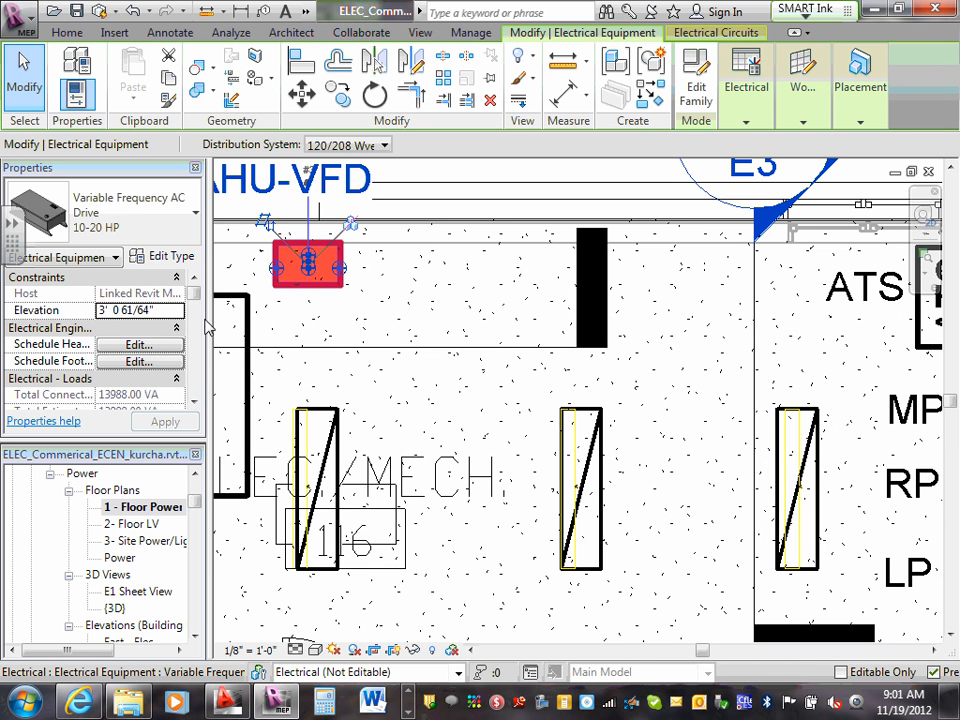
left_click(686, 38)
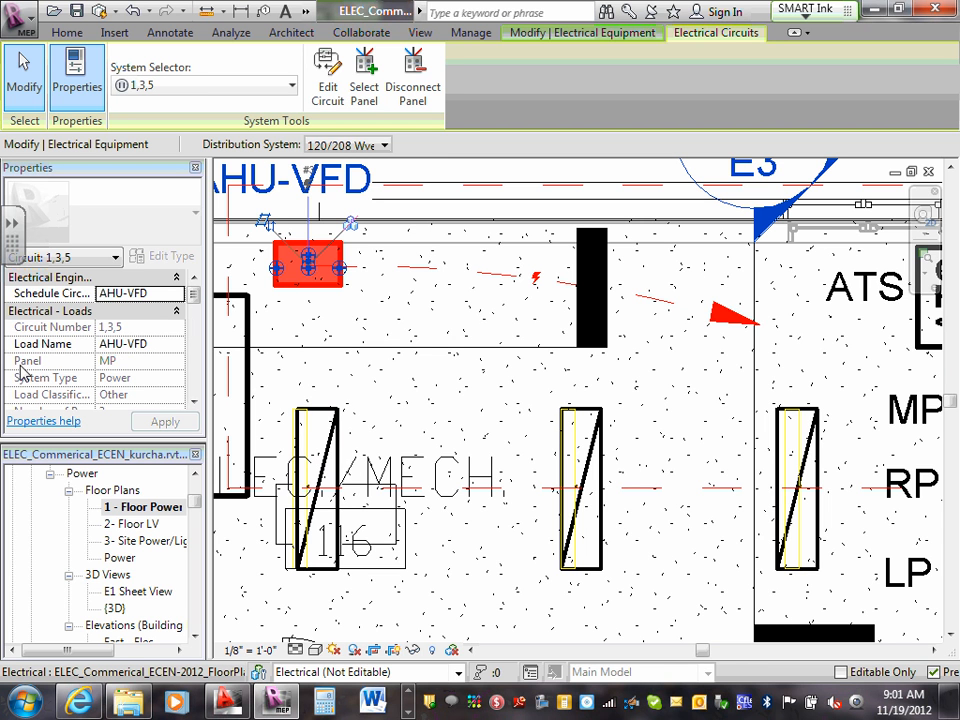
left_click(137, 344)
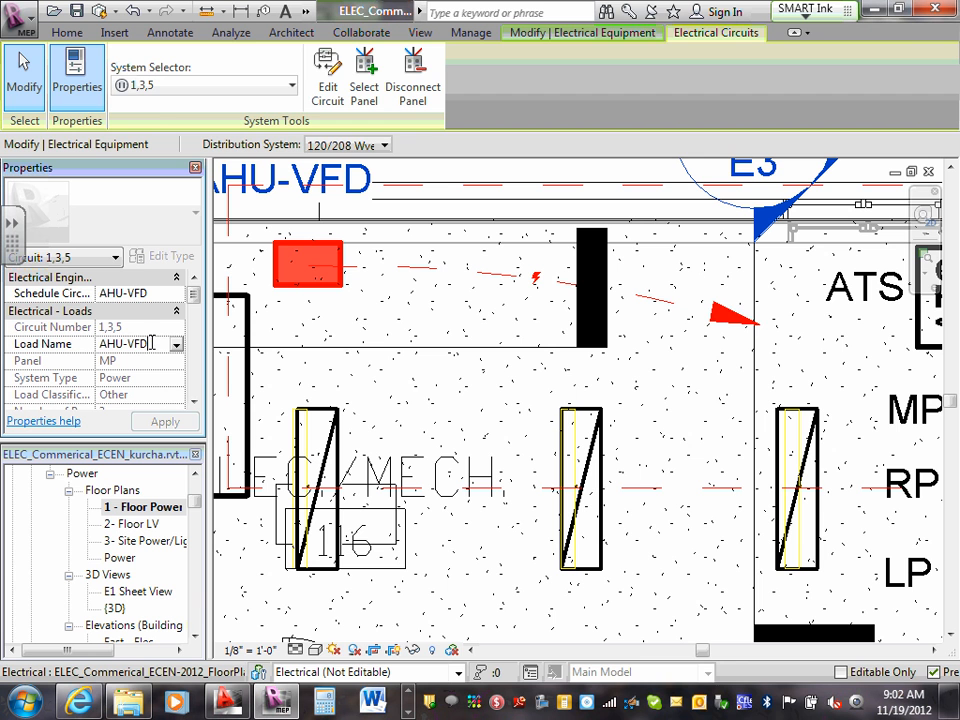
key("Return")
left_click(373, 354)
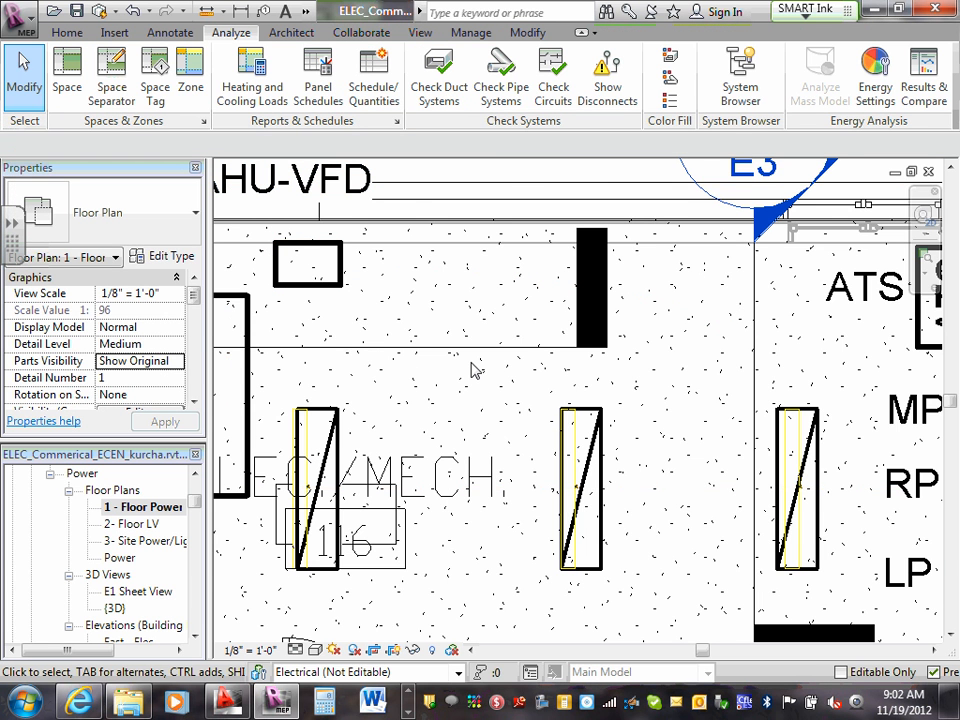
scroll(475, 370, "down", 1)
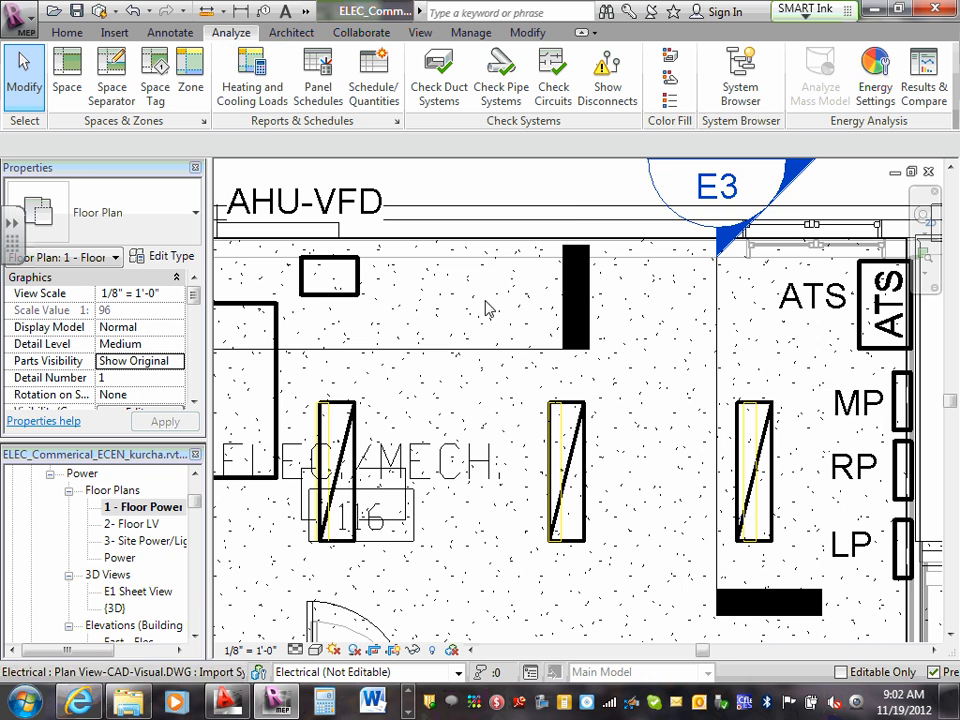
Step: Open the LP, MP and RP panel schedules one after another, ending on RP
left_click(68, 490)
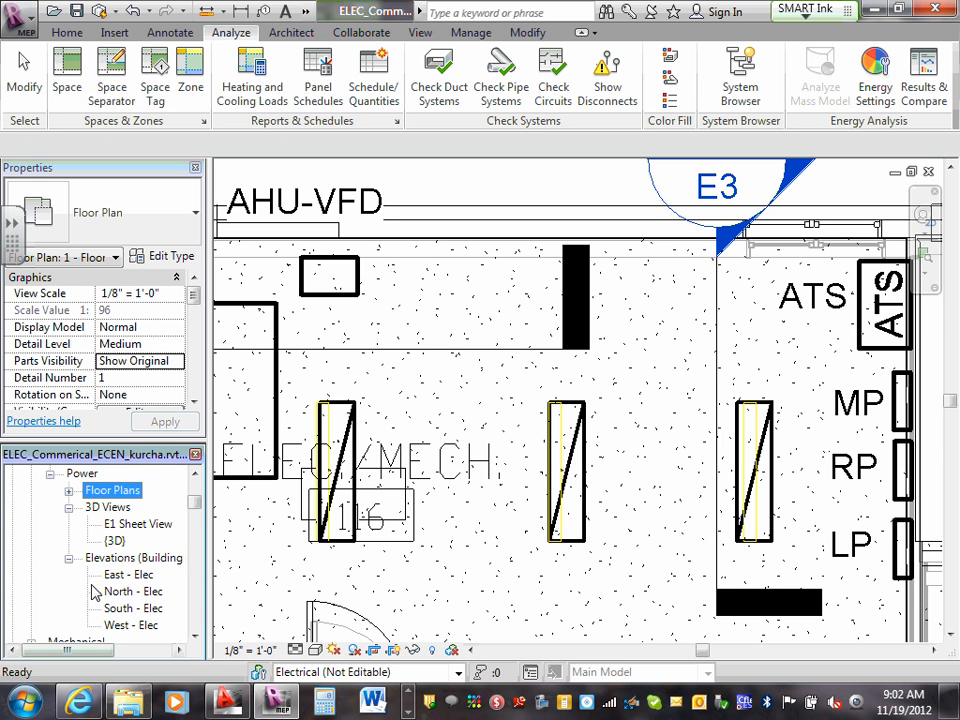
scroll(90, 570, "down", 3)
scroll(98, 563, "down", 2)
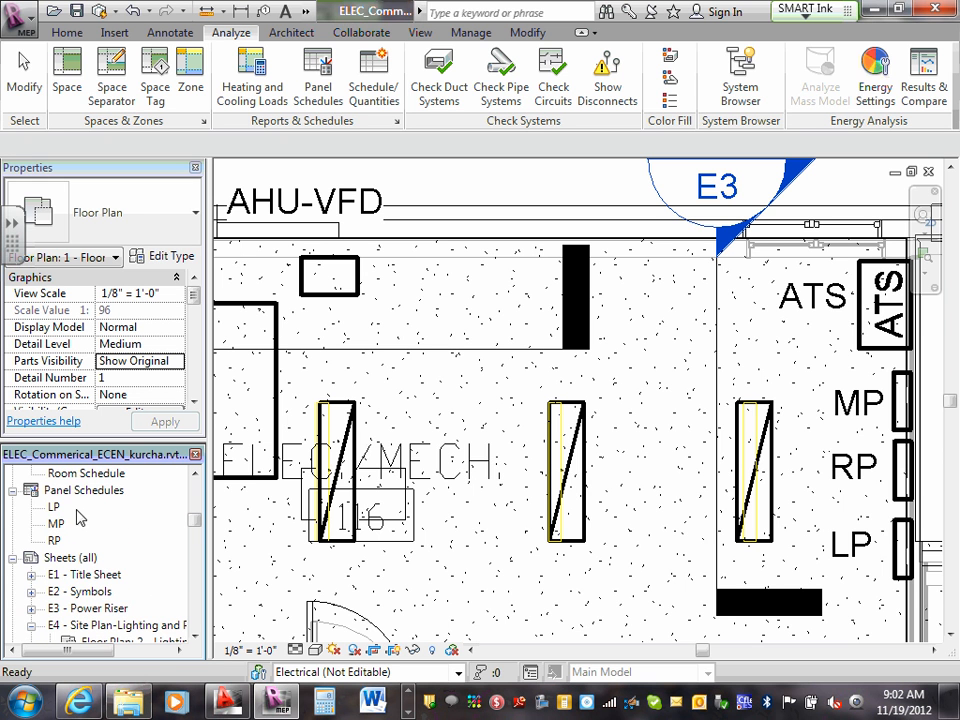
double_click(54, 507)
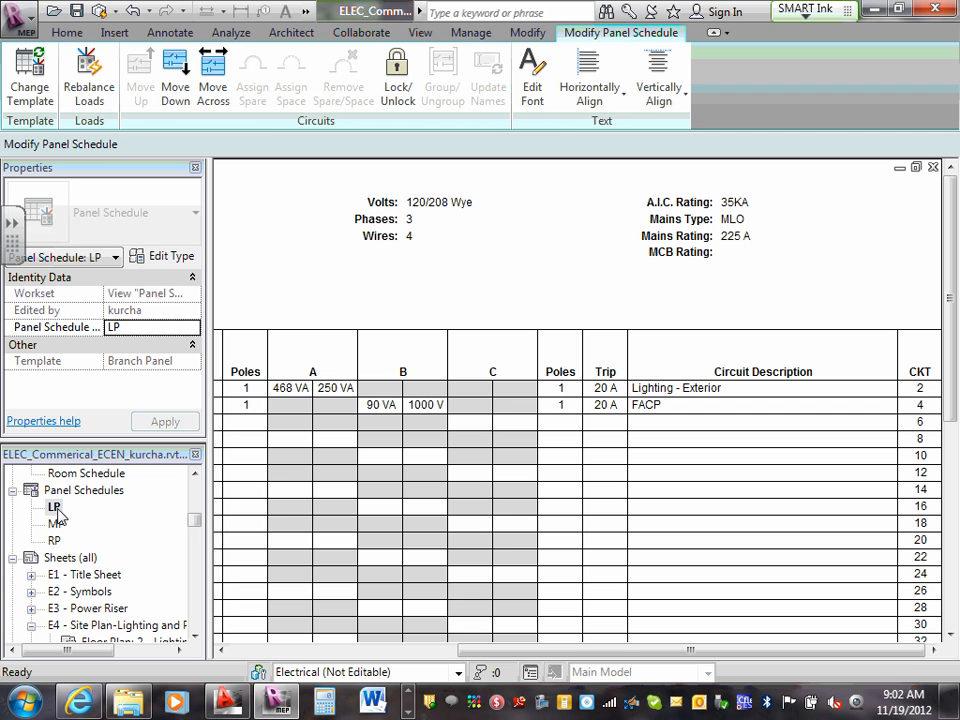
double_click(56, 524)
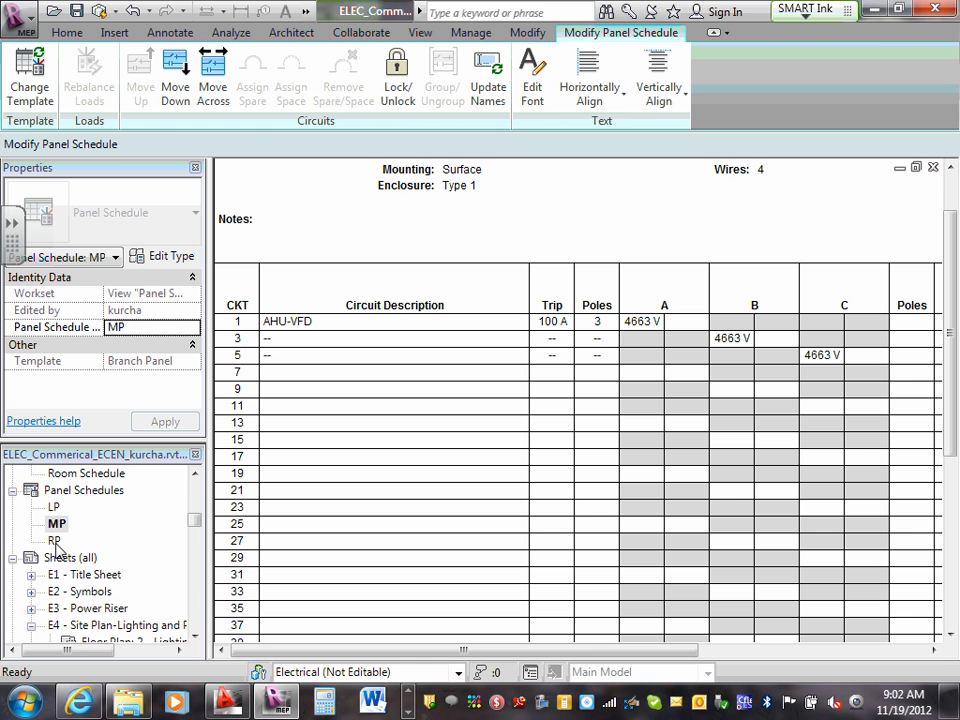
double_click(54, 541)
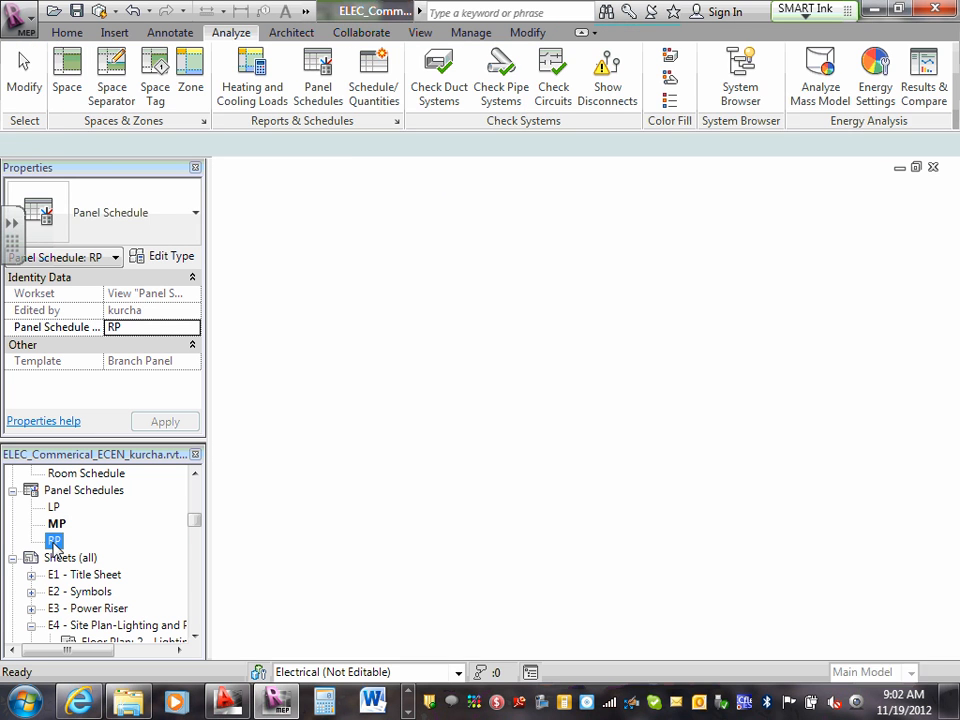
Step: Examine the RP schedule's circuits, phase totals, load classification table and circuit 1 description without editing them
scroll(421, 531, "down", 2)
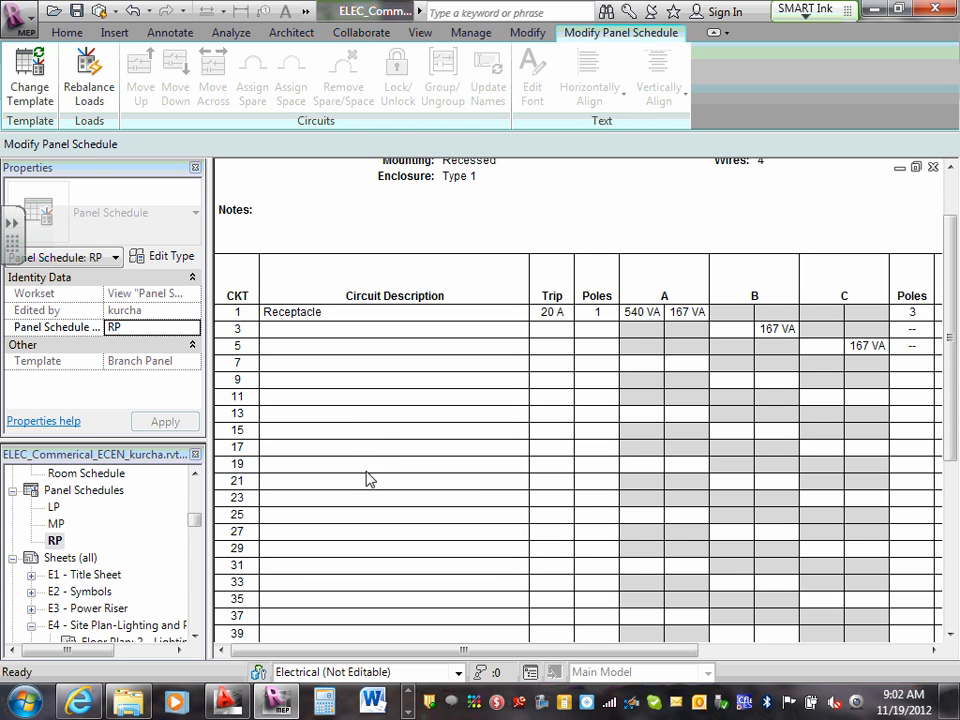
scroll(478, 388, "down", 6)
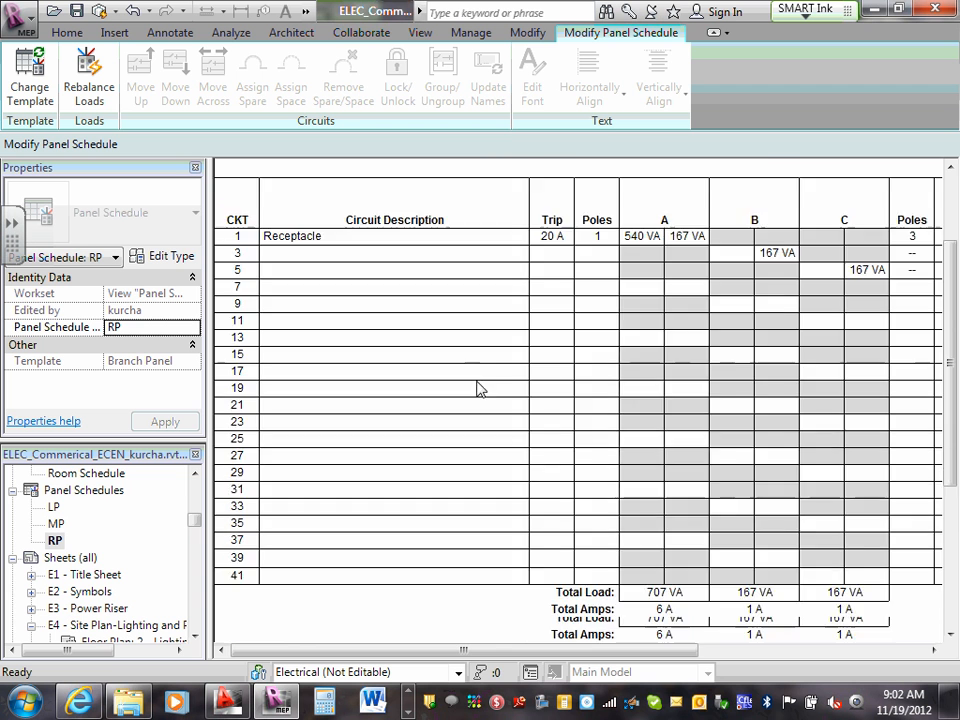
scroll(767, 536, "down", 2)
scroll(615, 497, "up", 3)
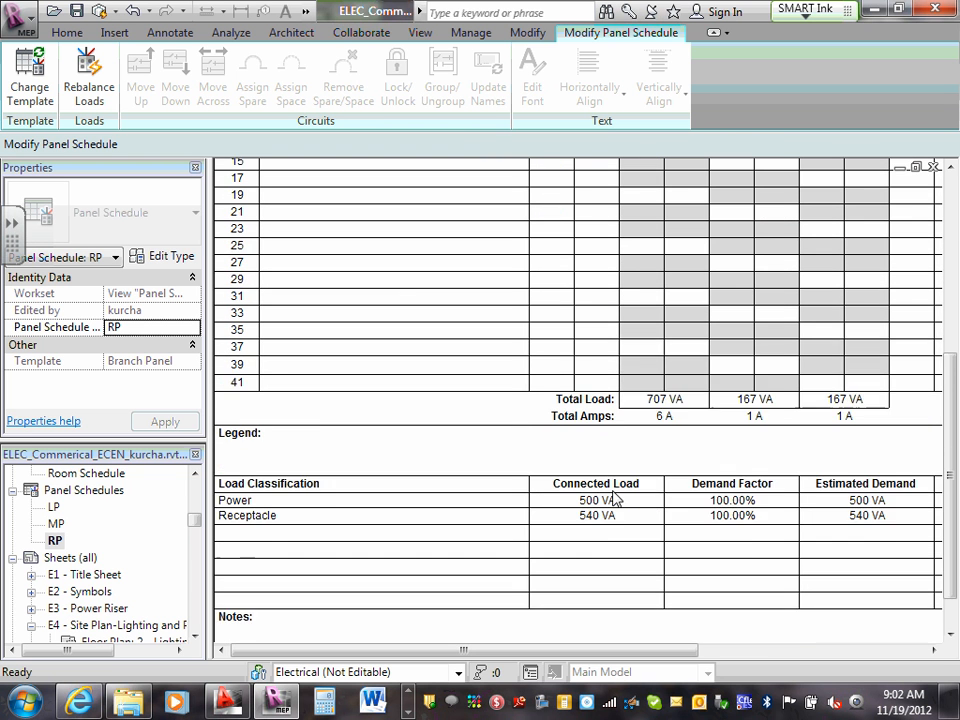
scroll(615, 497, "up", 2)
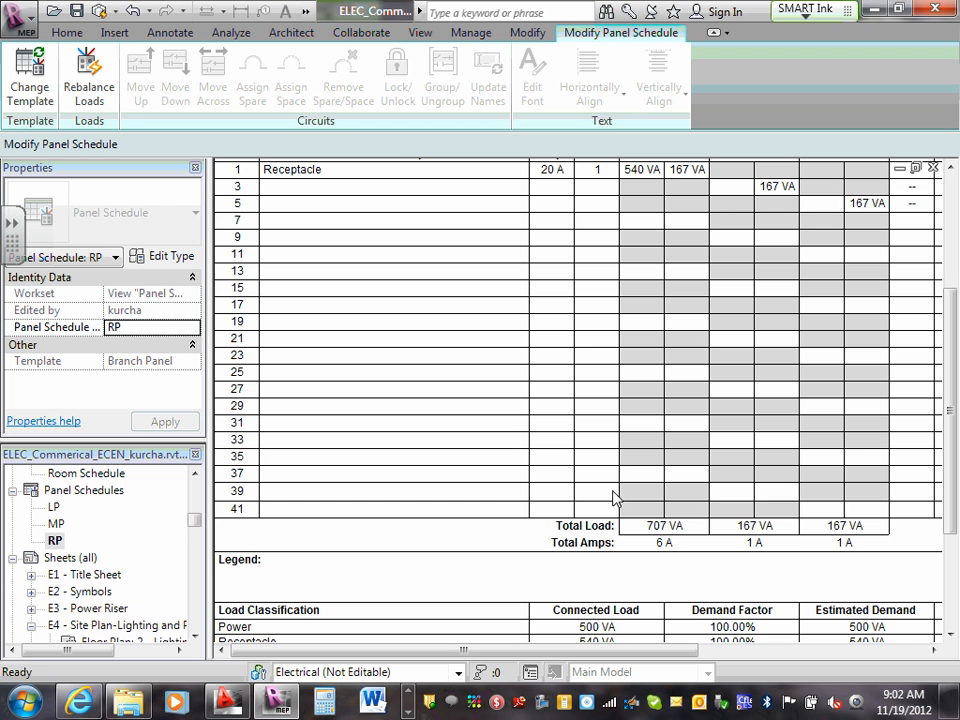
scroll(615, 497, "up", 5)
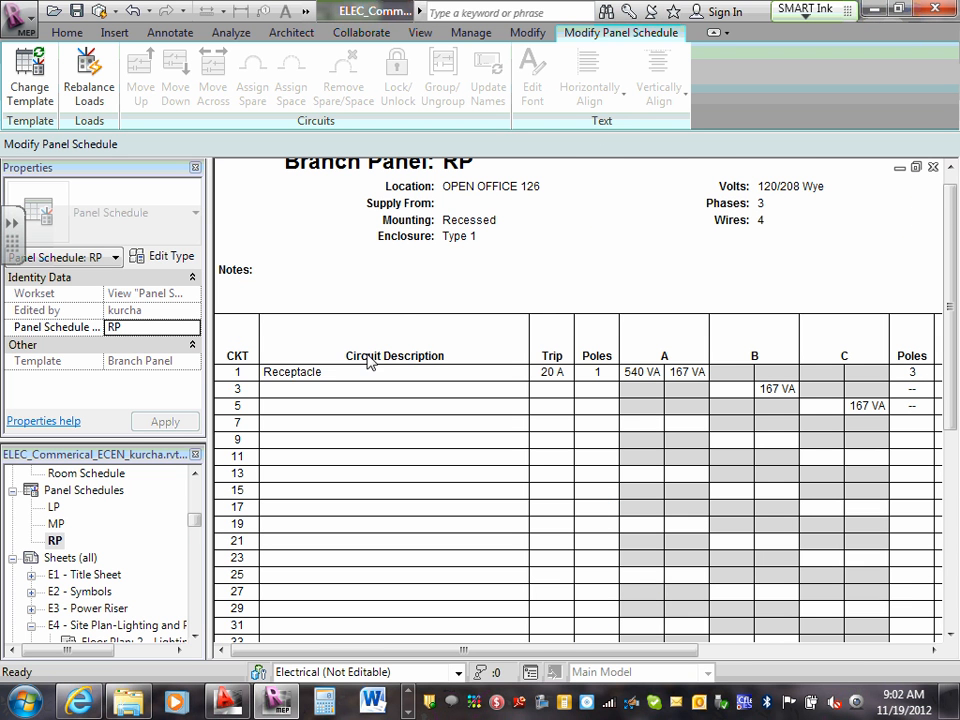
left_click(402, 371)
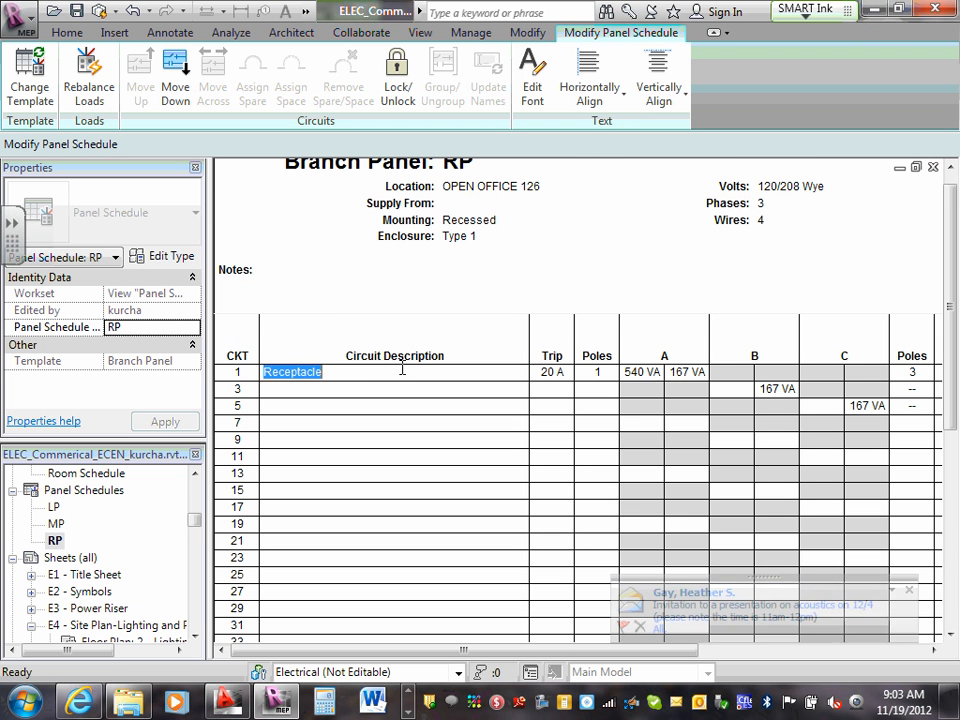
left_click(330, 371)
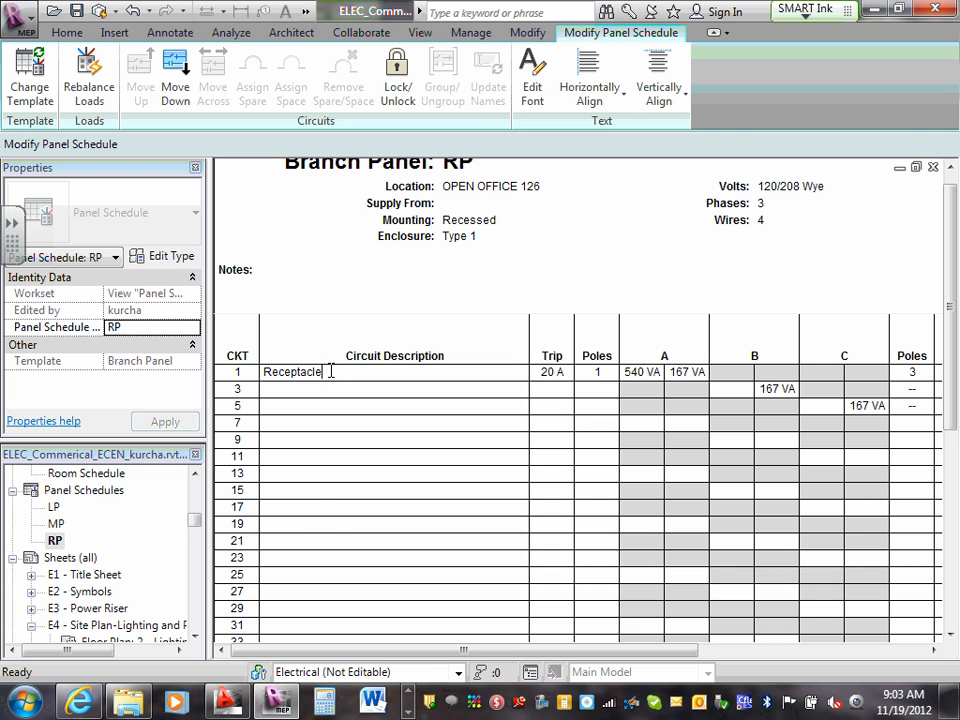
Step: Enter 35KA after the A.I.C. Rating label in the RP schedule header and dismiss the text-loss notices
left_click_drag(375, 649, 717, 651)
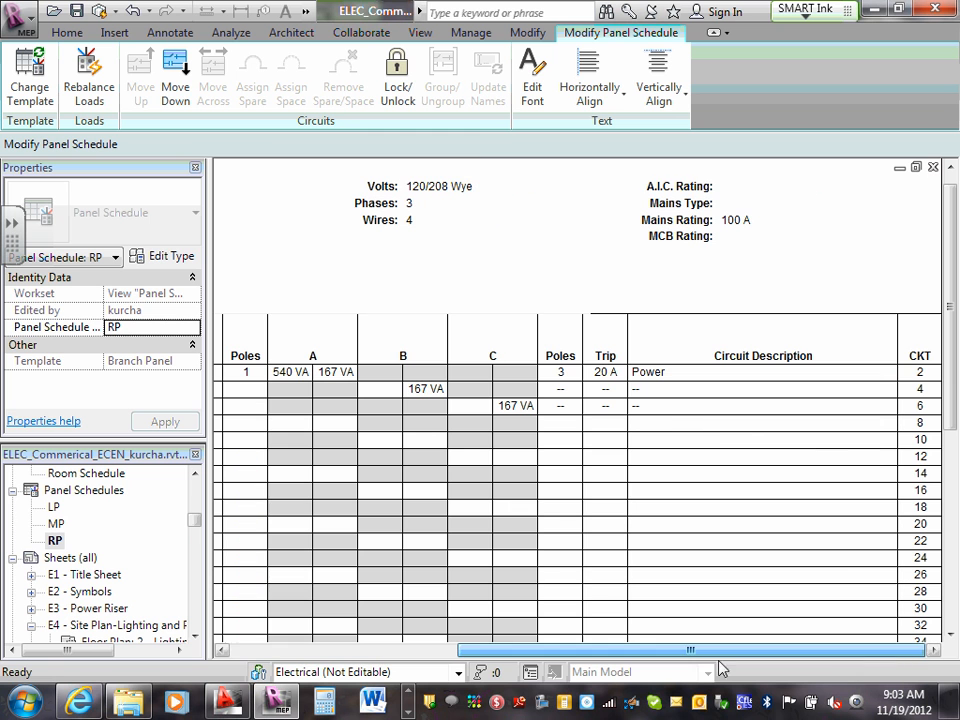
left_click(711, 187)
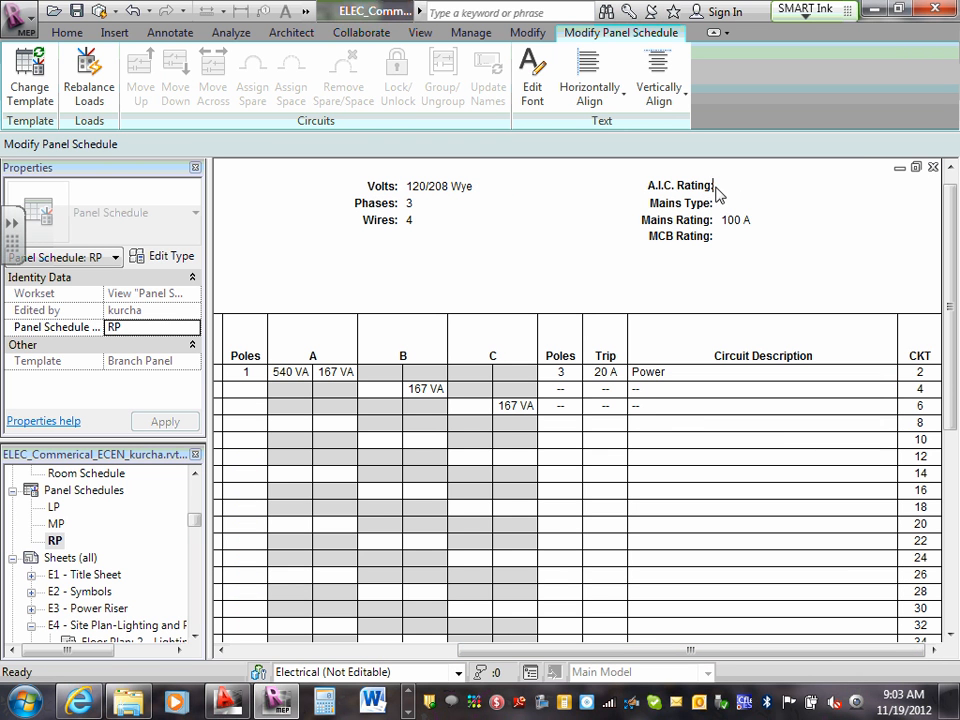
type("35KA")
left_click(735, 216)
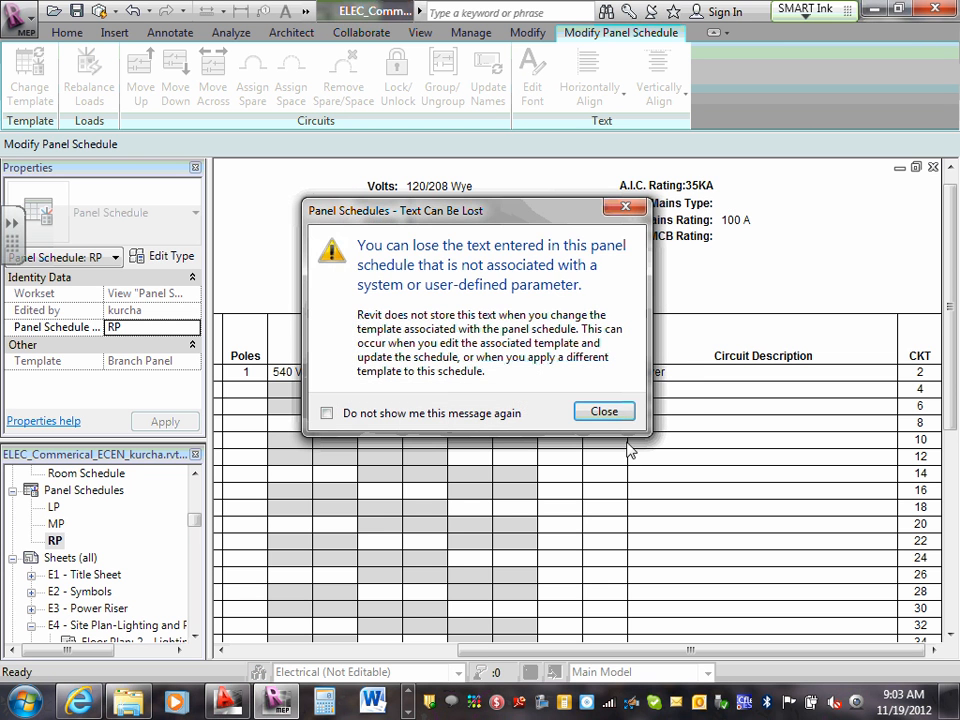
left_click(604, 412)
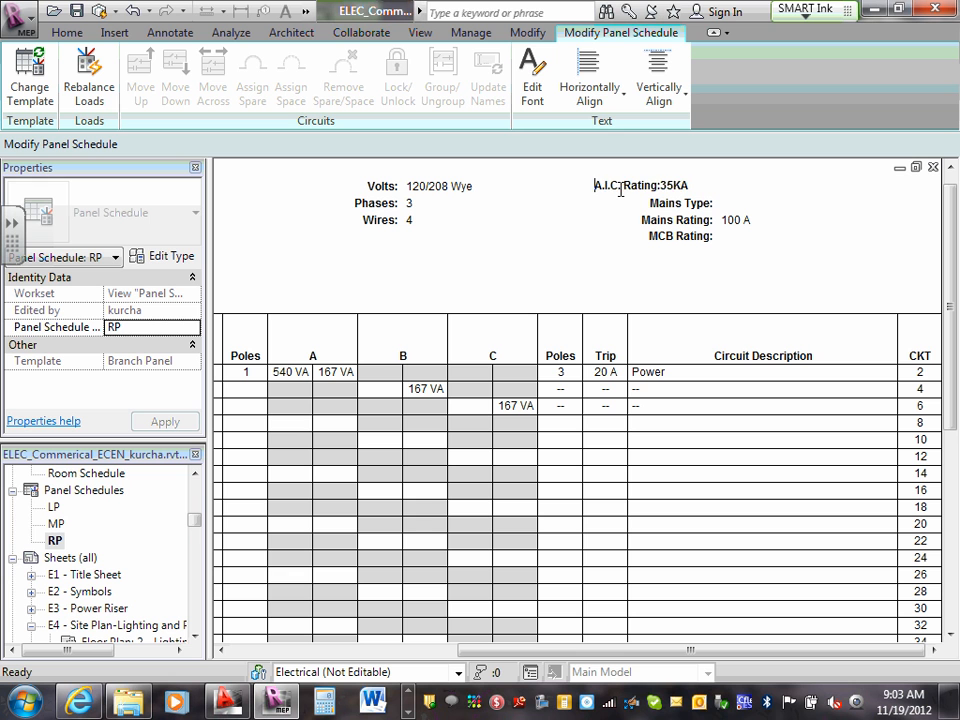
left_click(620, 188)
key("BackSpace")
key("BackSpace")
key("BackSpace")
key("BackSpace")
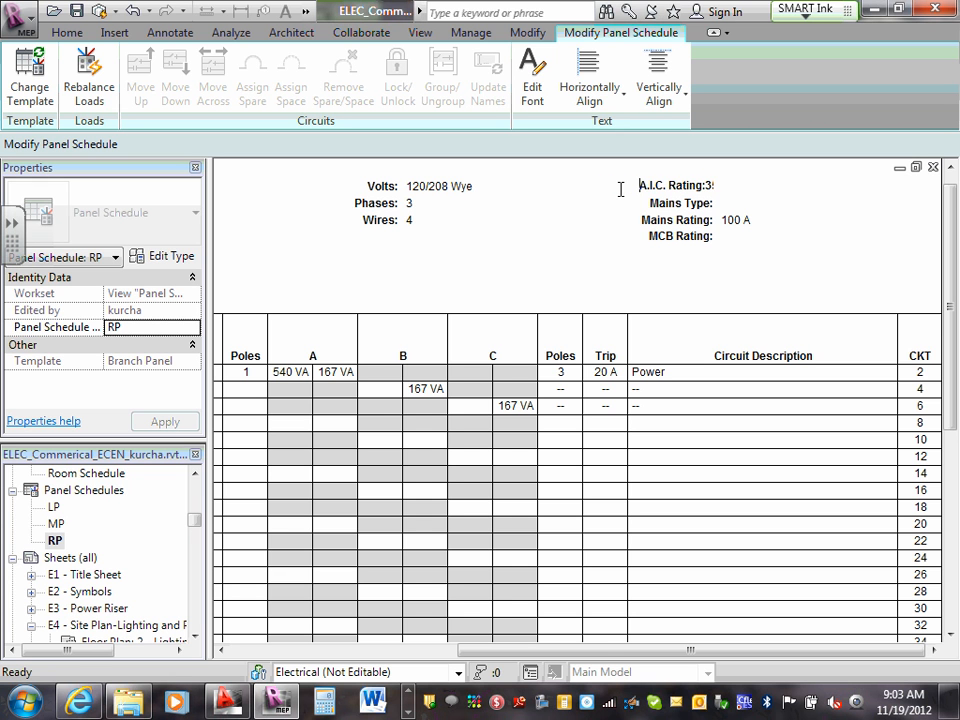
type("35KA")
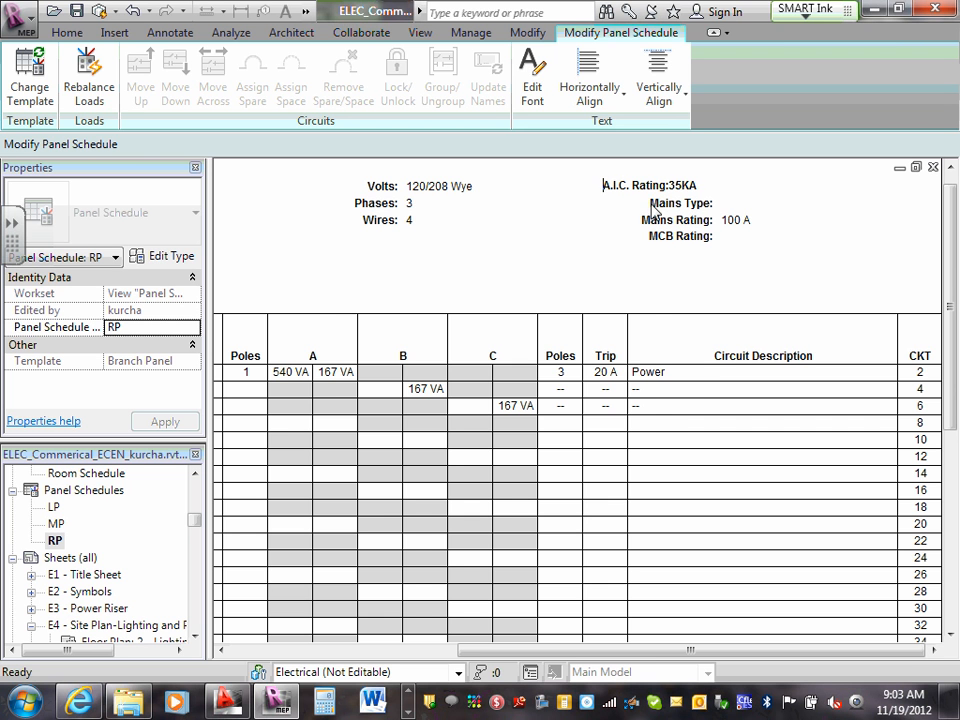
left_click(651, 204)
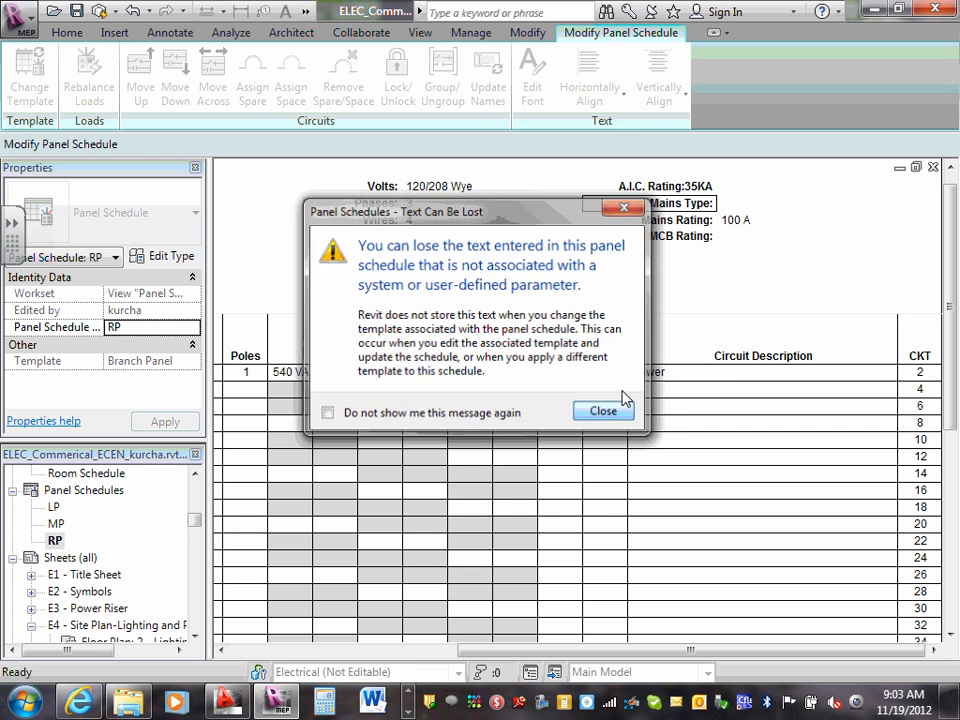
left_click(612, 411)
Step: Enter MLO after the Mains Type label in the RP schedule header and dismiss the text-loss notices
left_click(721, 208)
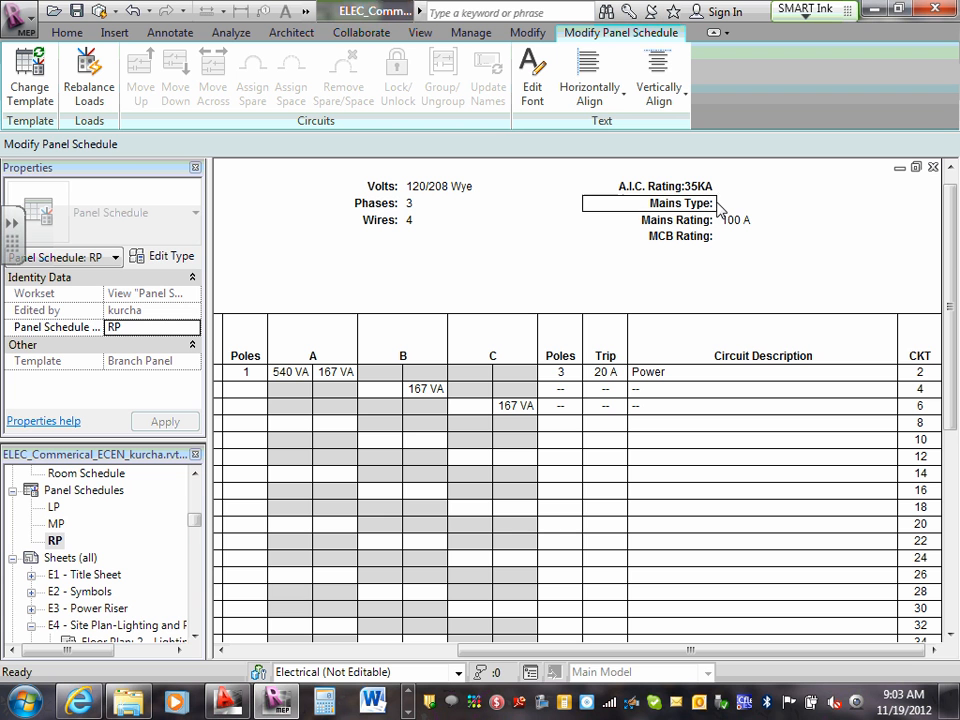
left_click(722, 207)
type("MLO")
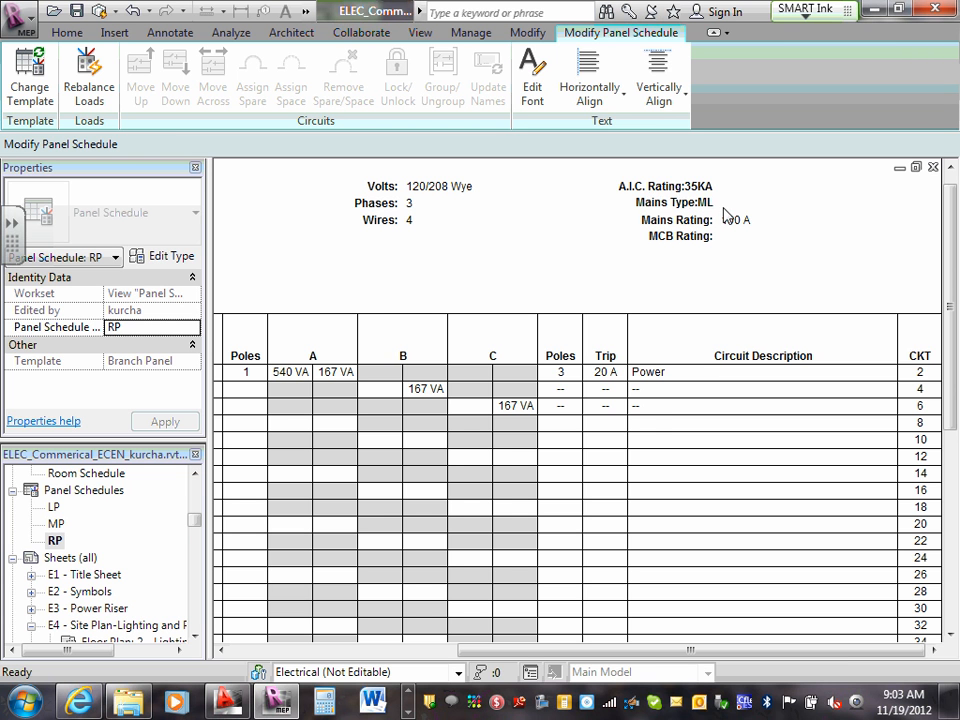
left_click(729, 241)
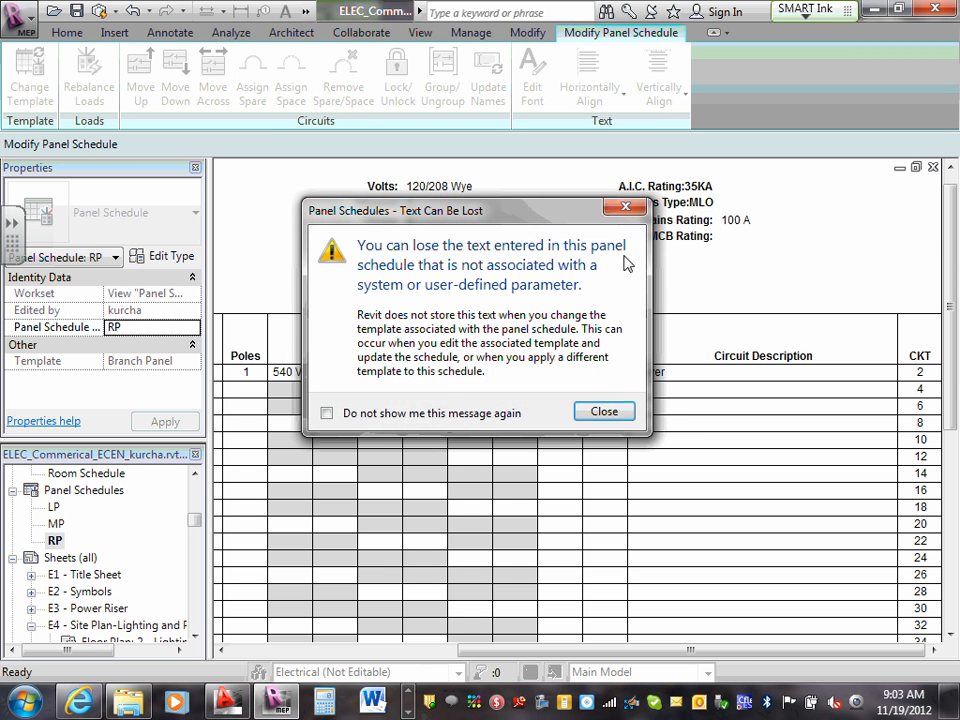
left_click(605, 413)
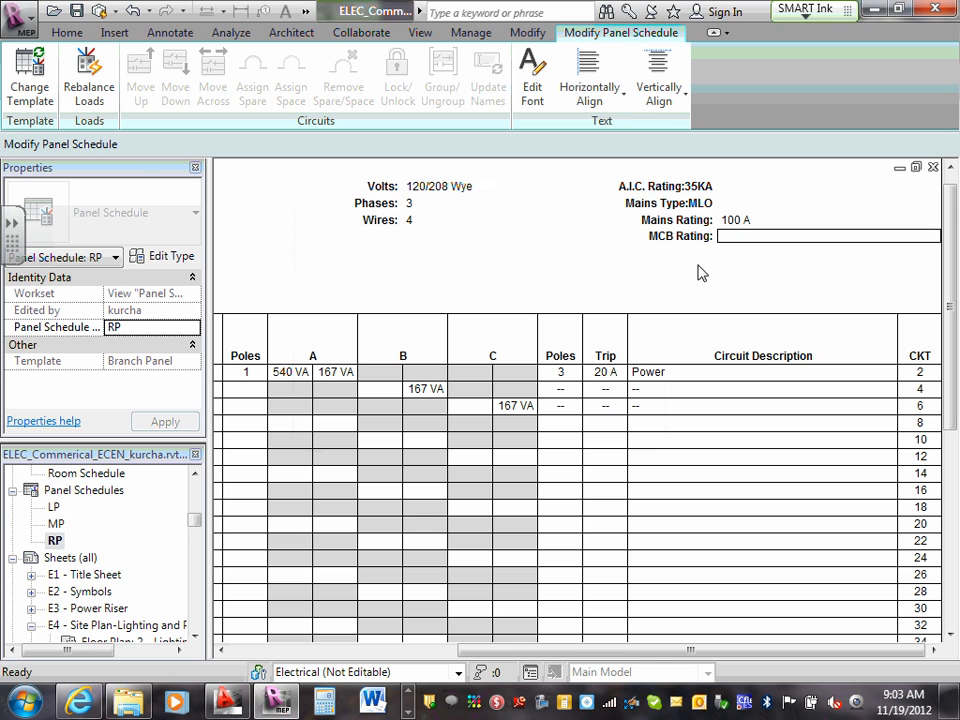
left_click(646, 222)
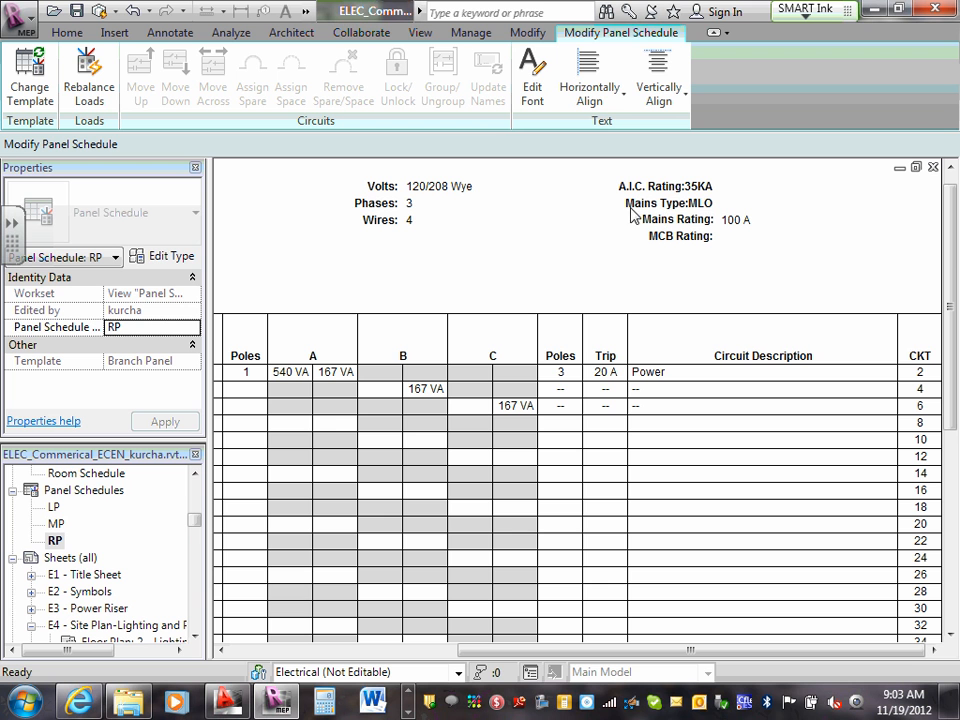
left_click(630, 207)
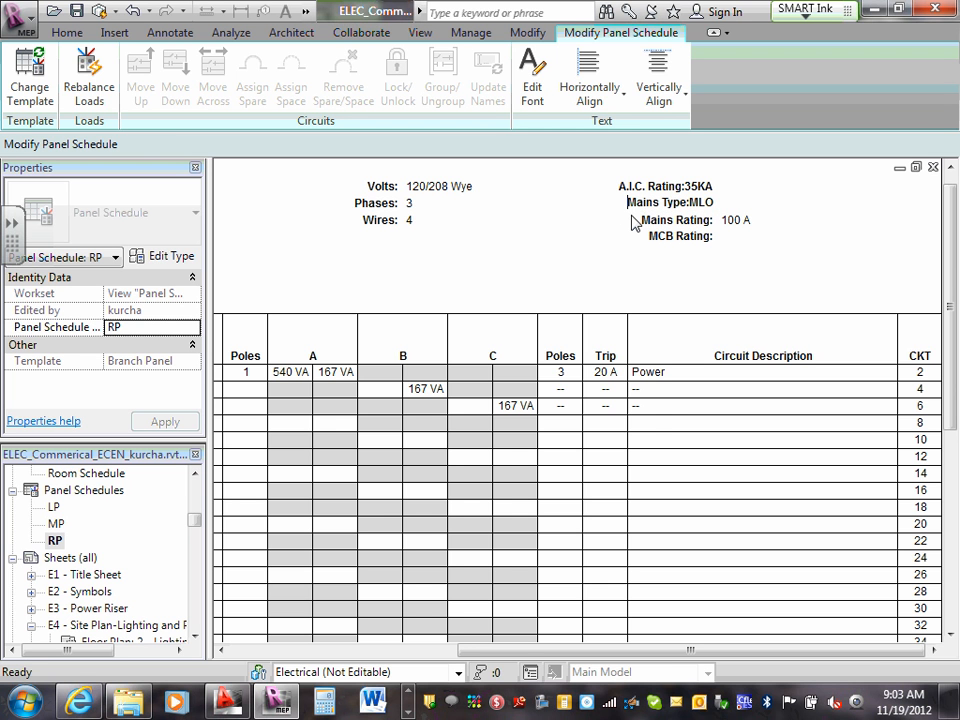
left_click(619, 194)
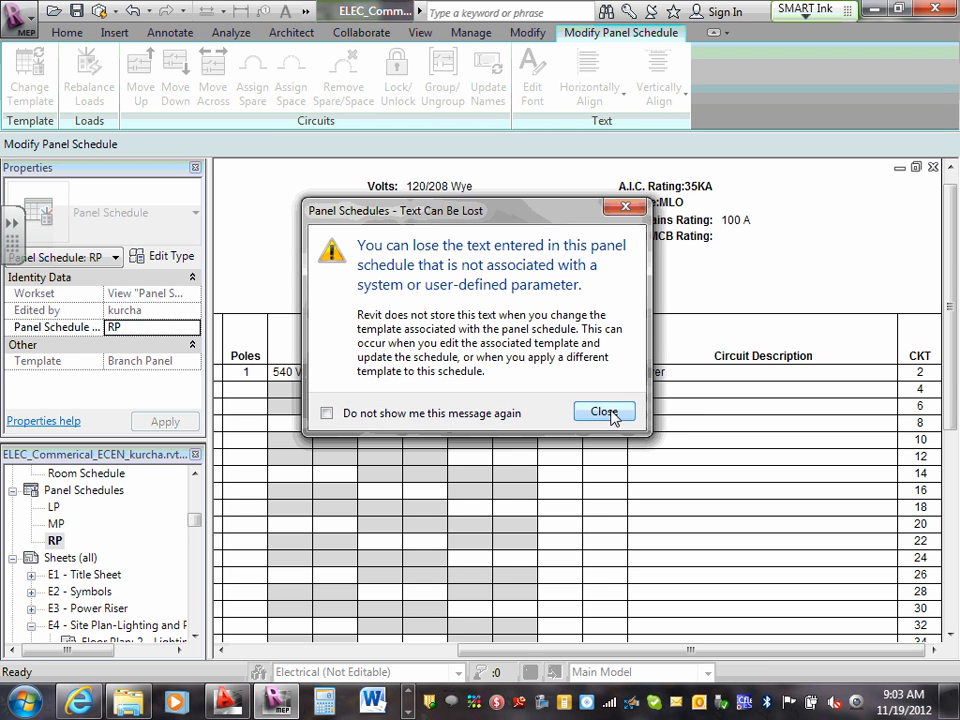
left_click(604, 412)
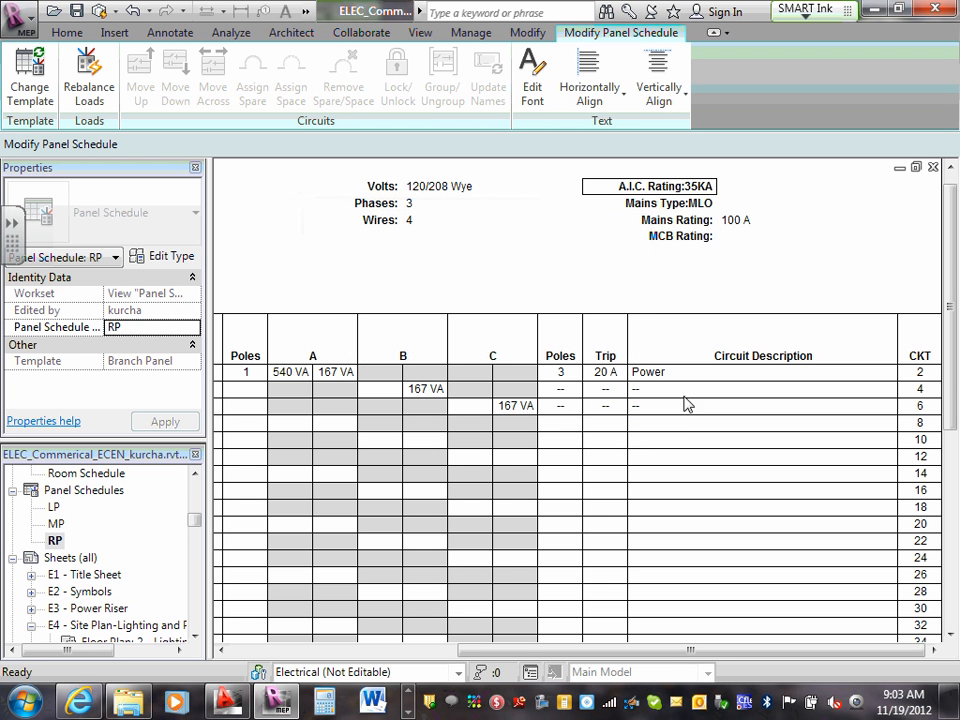
Step: Set the Mains Rating in the RP schedule header to 225 A
left_click(593, 272)
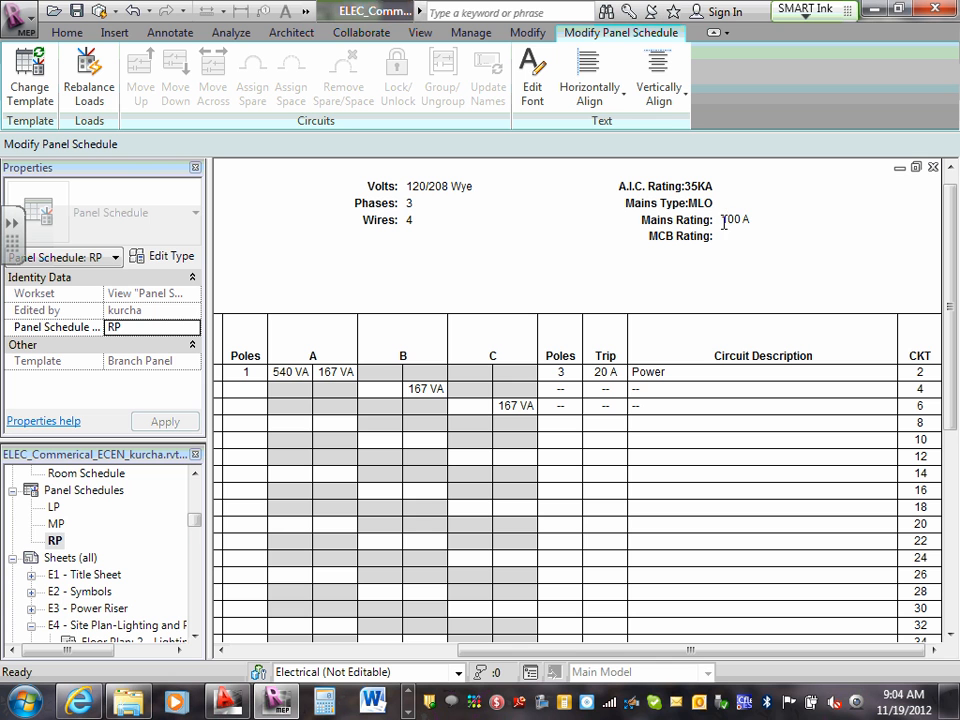
left_click_drag(722, 219, 740, 218)
type("225")
left_click(730, 239)
key("Delete")
key("Delete")
left_click(713, 223)
left_click(724, 221)
Step: Open the trip rating and the description of circuit 1 in the RP schedule for editing
mouse_move(575, 655)
left_mouse_down()
mouse_move(401, 650)
mouse_move(574, 656)
left_mouse_up()
left_click_drag(542, 655, 259, 636)
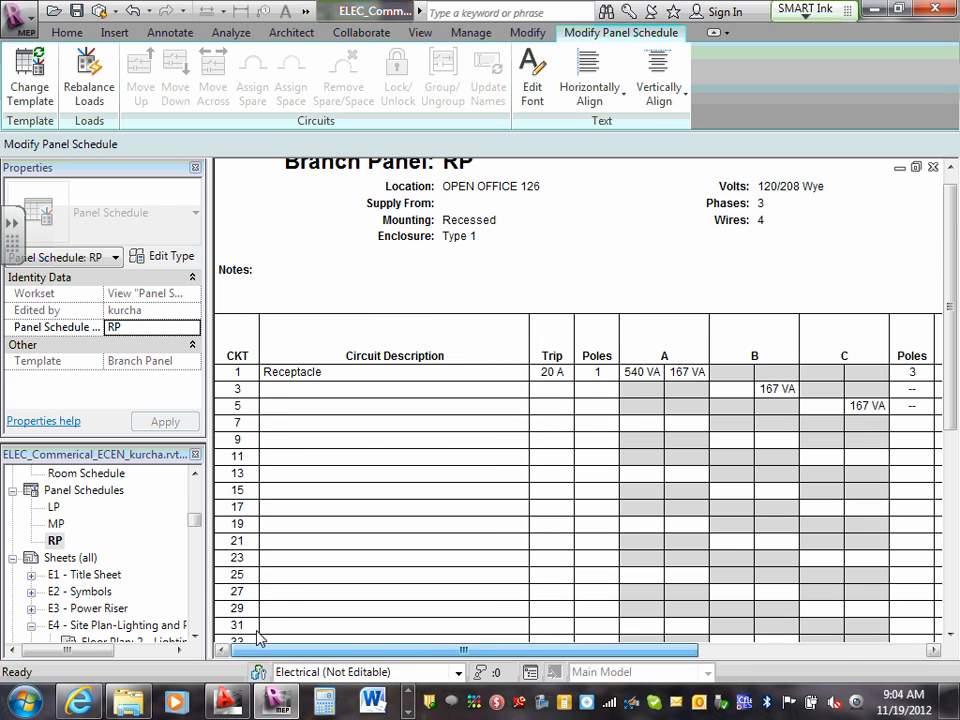
left_click(555, 372)
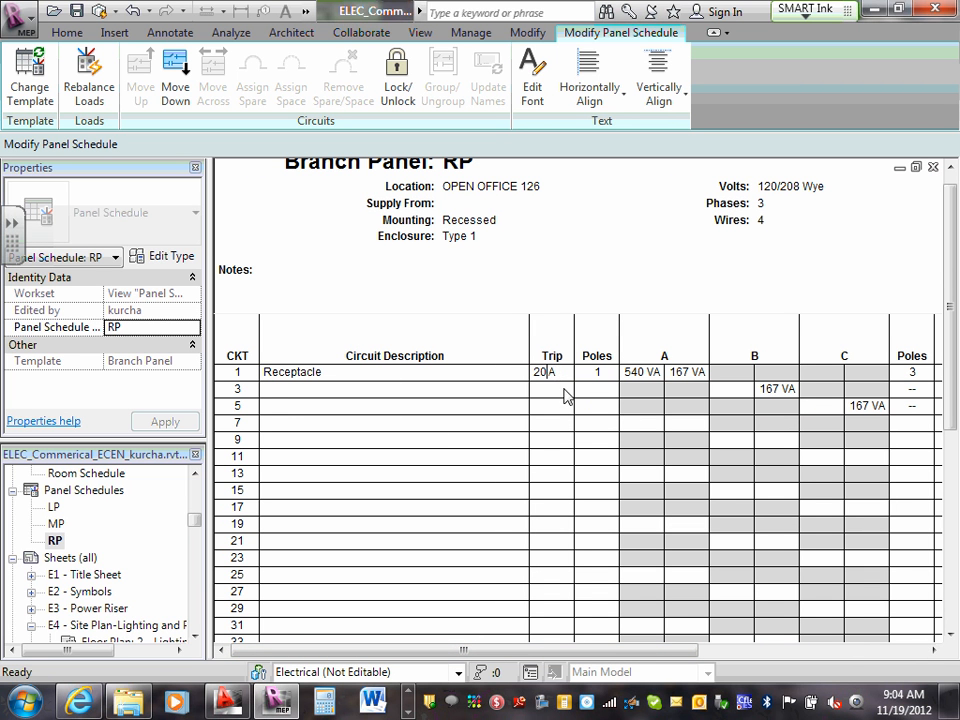
left_click(354, 388)
double_click(340, 372)
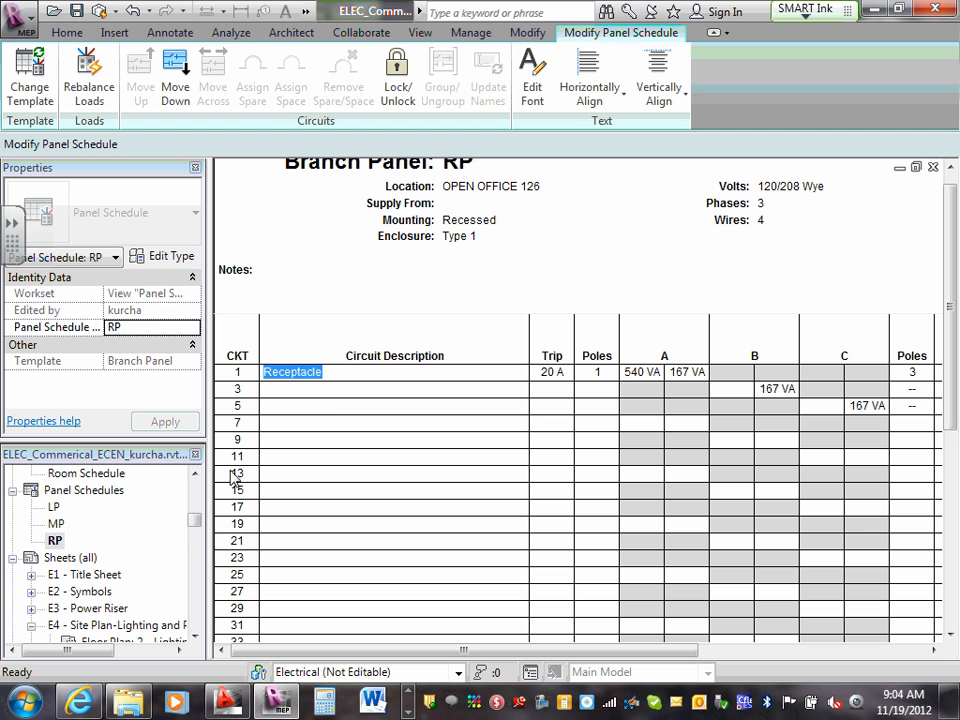
Step: Open the 1 - Floor Power plan from the Power floor plans
left_click_drag(196, 526, 201, 497)
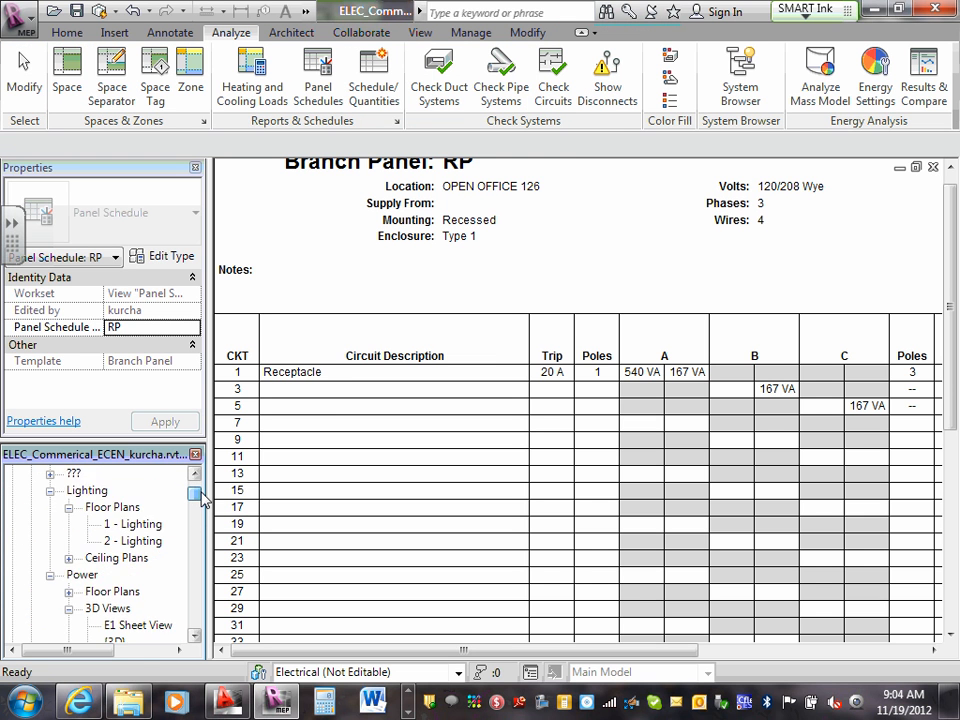
scroll(196, 497, "down", 1)
left_click(68, 541)
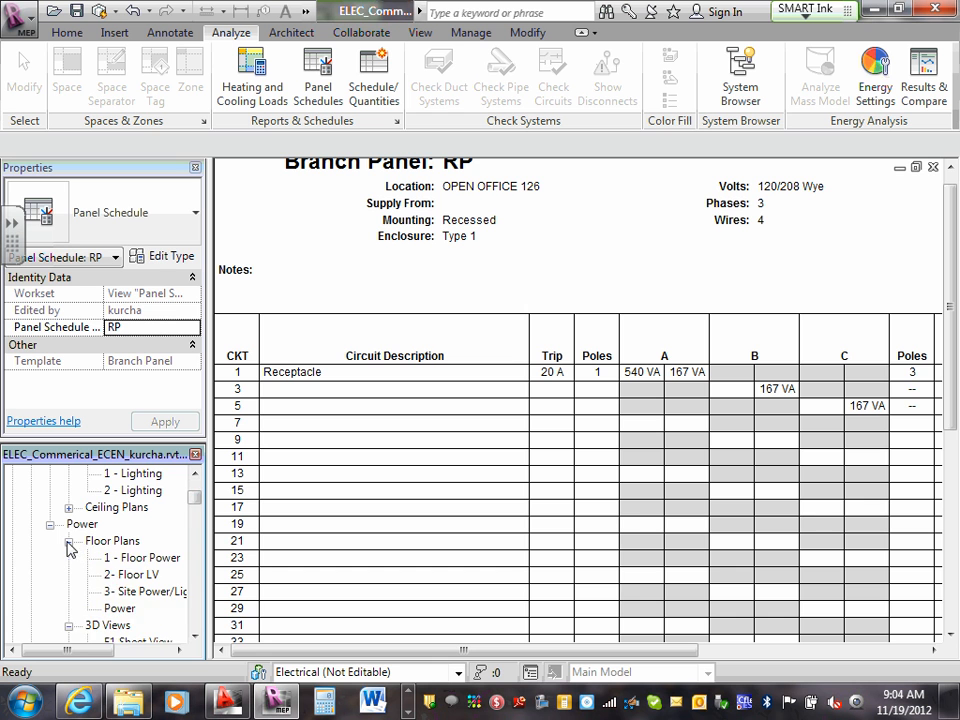
scroll(90, 545, "down", 1)
left_click(150, 524)
double_click(150, 524)
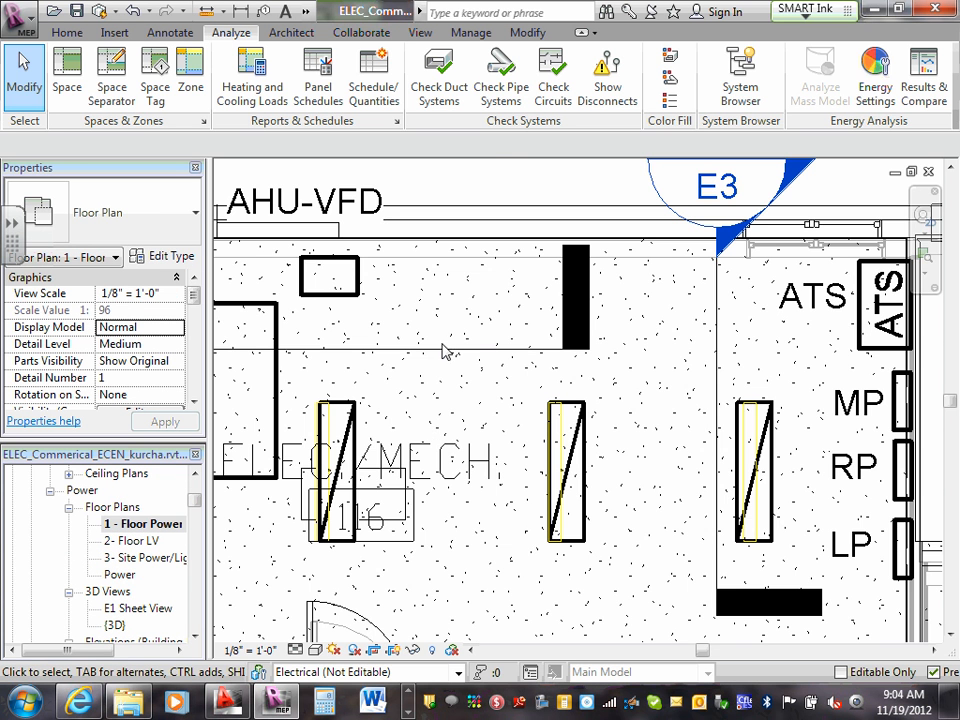
Step: Examine the receptacles and equipment around the toilets, Elec./Mech. room and adjoining open office workstations on the power plan
scroll(446, 349, "down", 1)
scroll(737, 330, "down", 2)
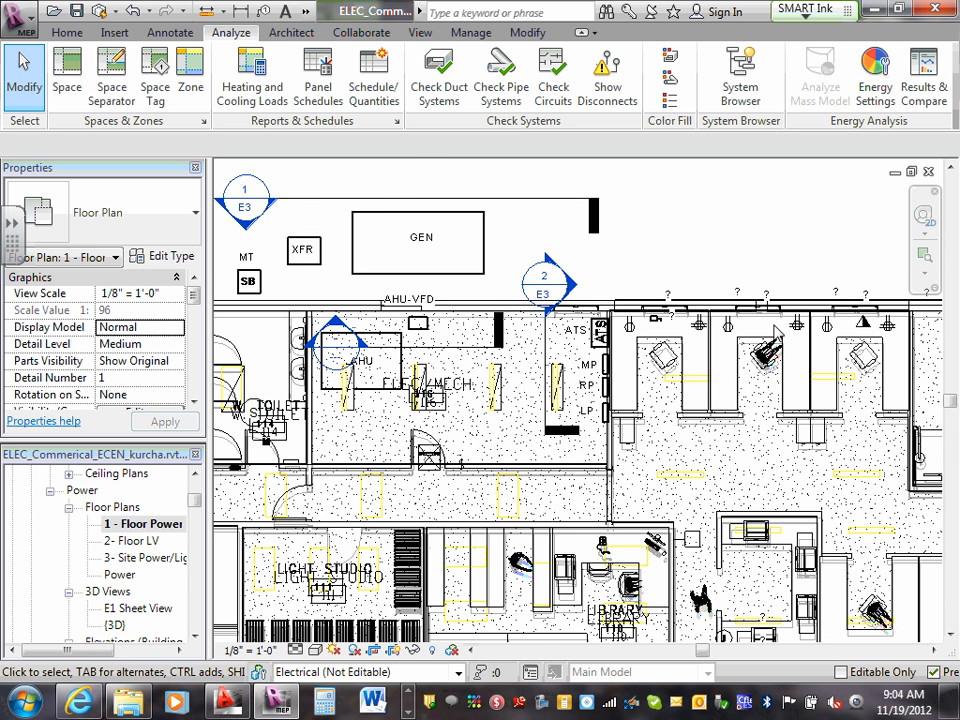
scroll(634, 328, "up", 4)
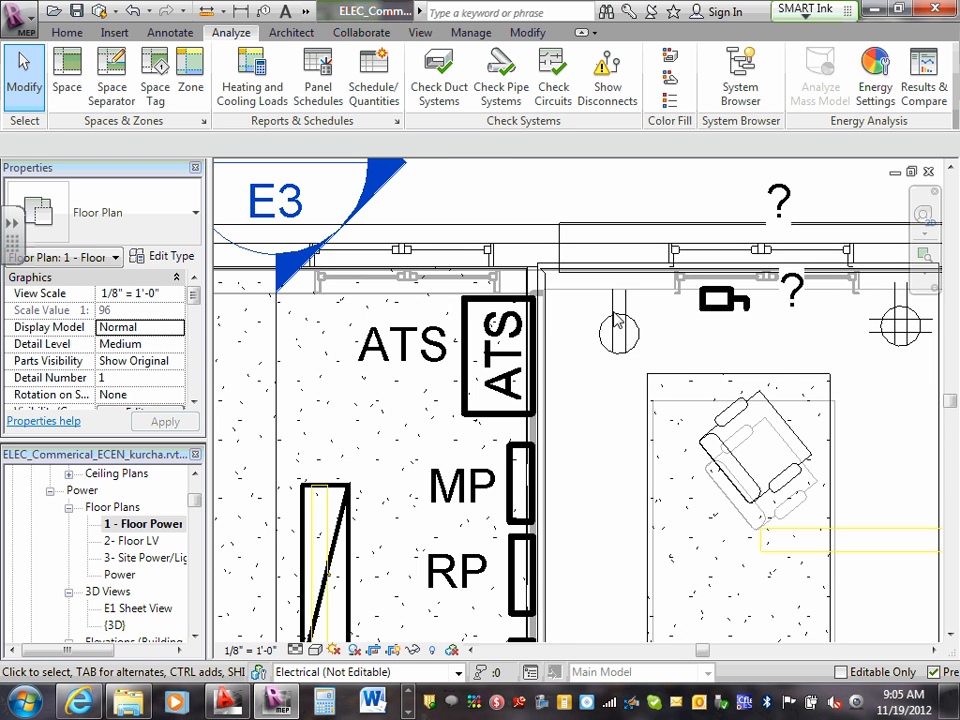
scroll(432, 336, "down", 4)
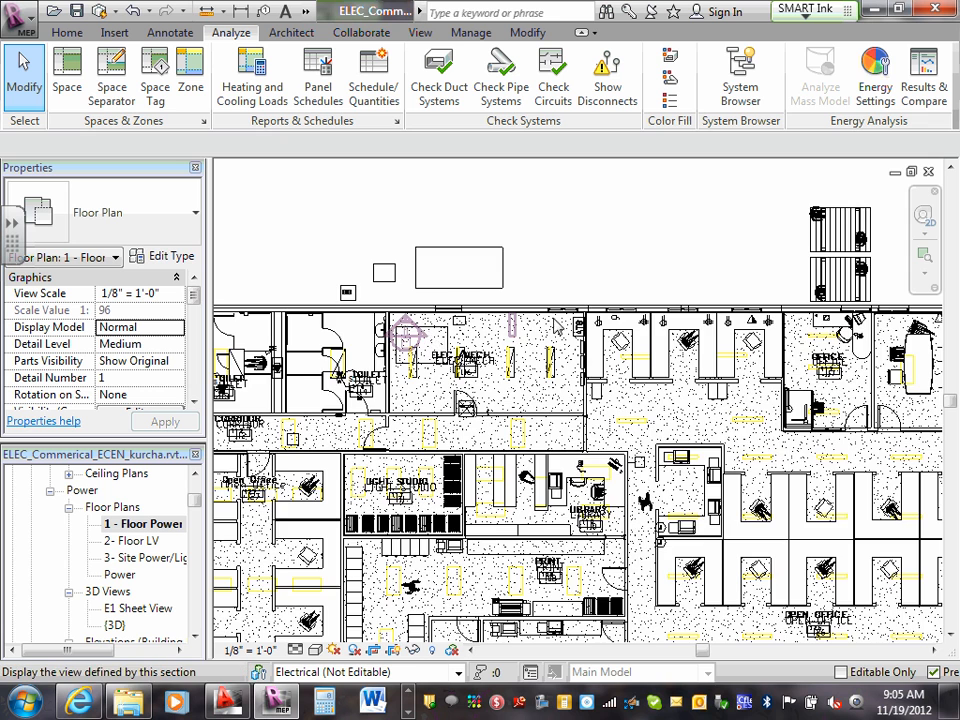
scroll(360, 340, "down", 3)
scroll(300, 340, "down", 3)
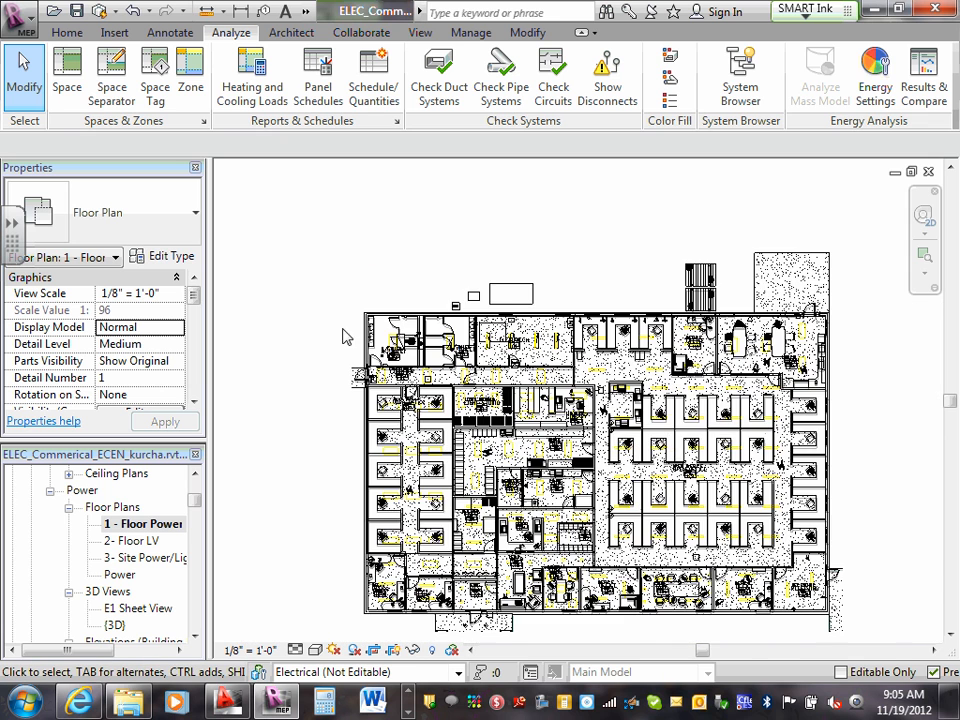
scroll(305, 300, "up", 4)
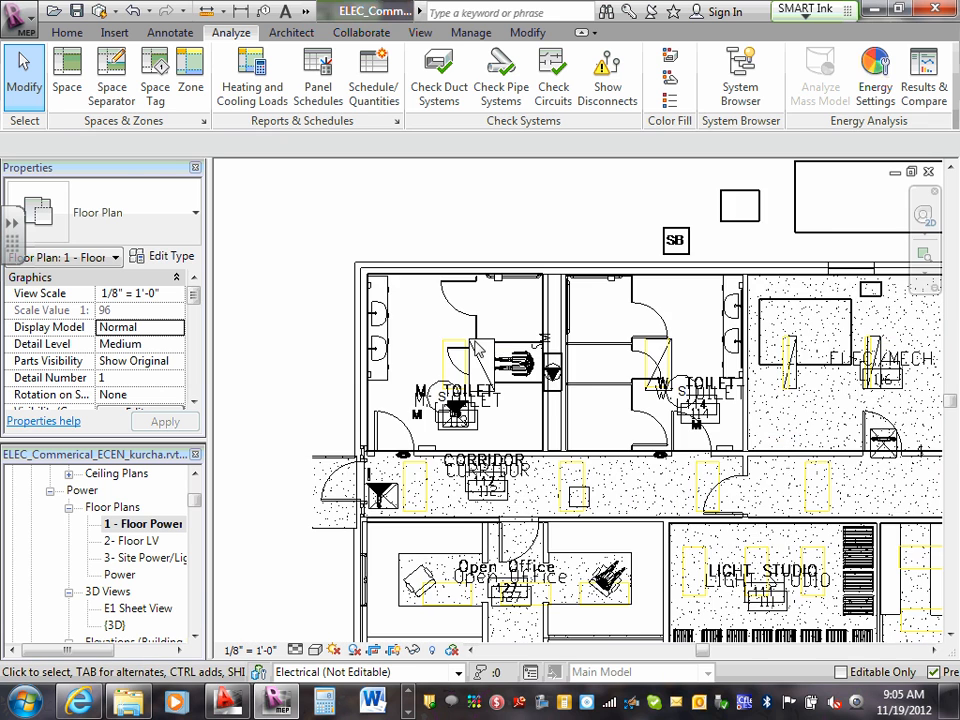
scroll(404, 334, "up", 3)
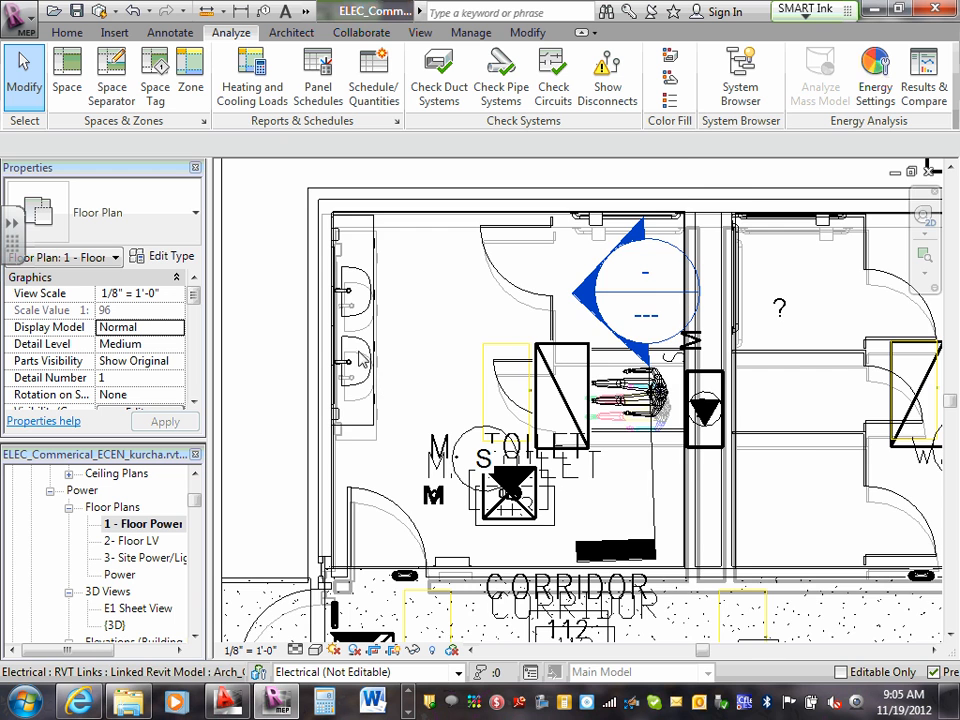
scroll(370, 376, "down", 2)
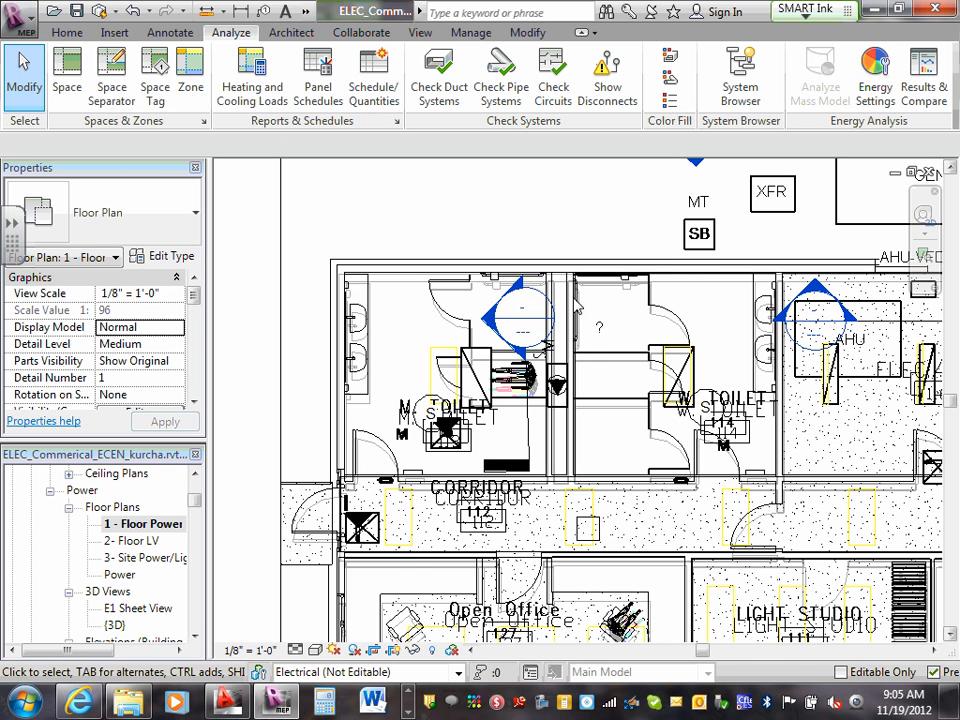
scroll(570, 295, "down", 2)
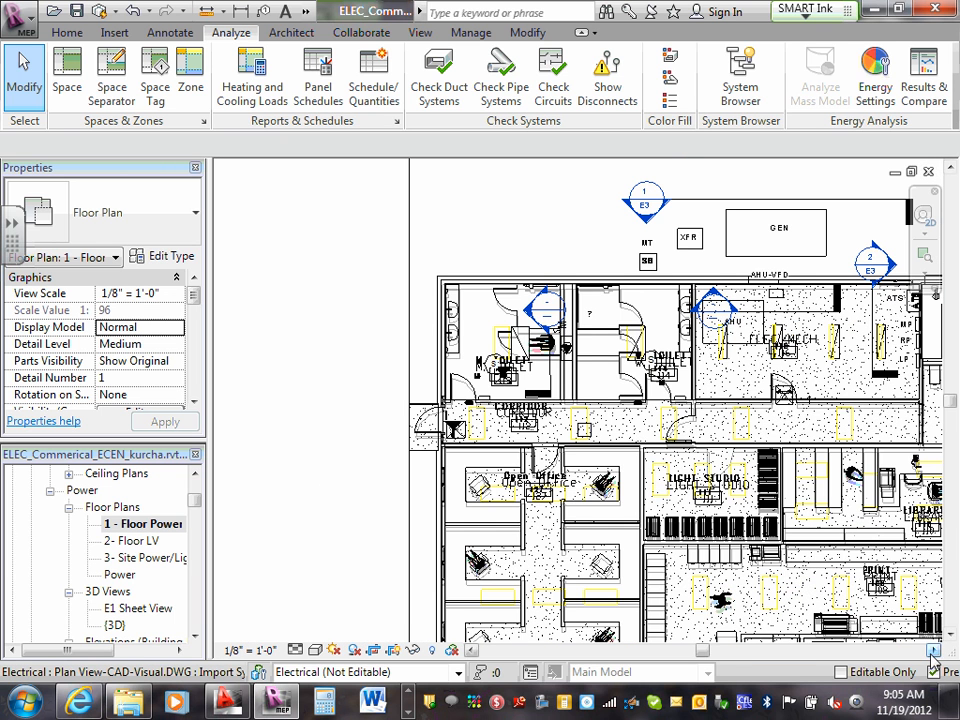
left_click(934, 651)
left_click(934, 651)
left_click(934, 651)
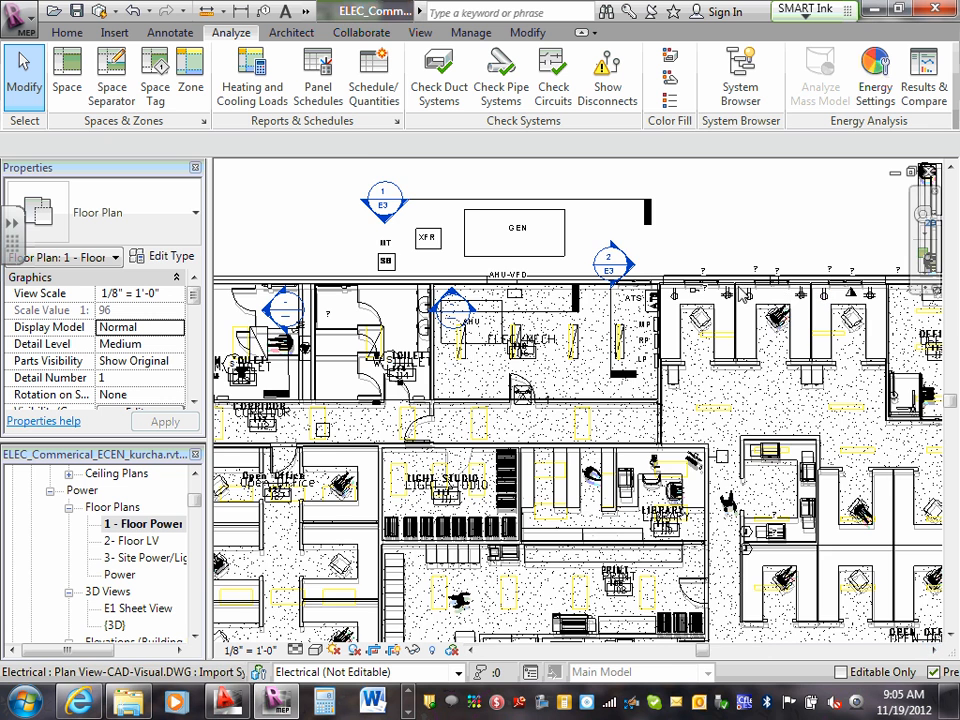
scroll(760, 287, "up", 2)
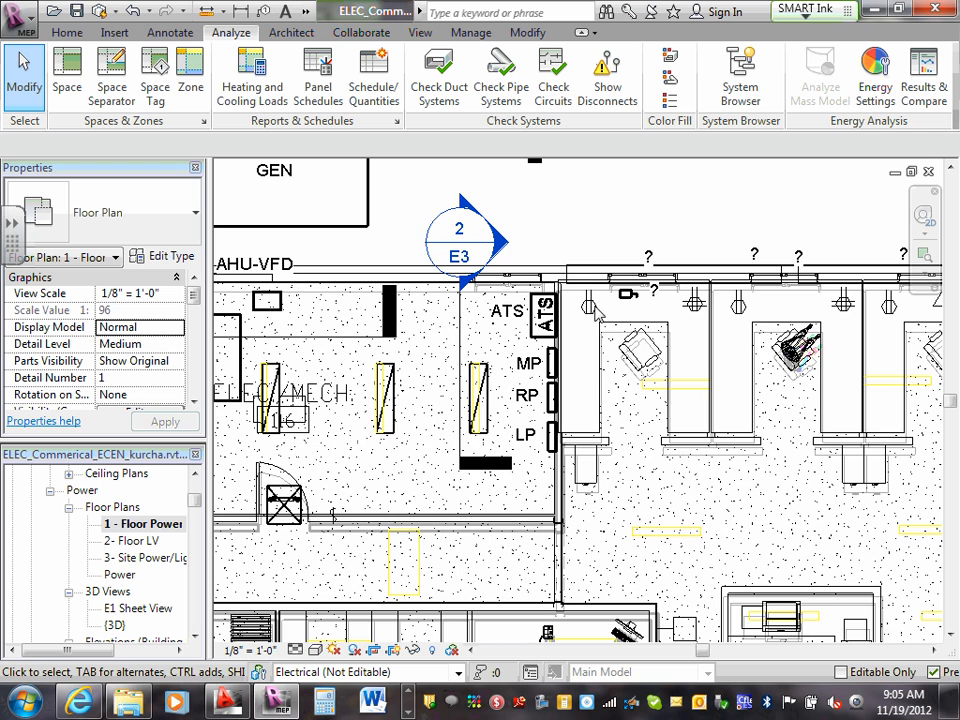
scroll(595, 313, "down", 3)
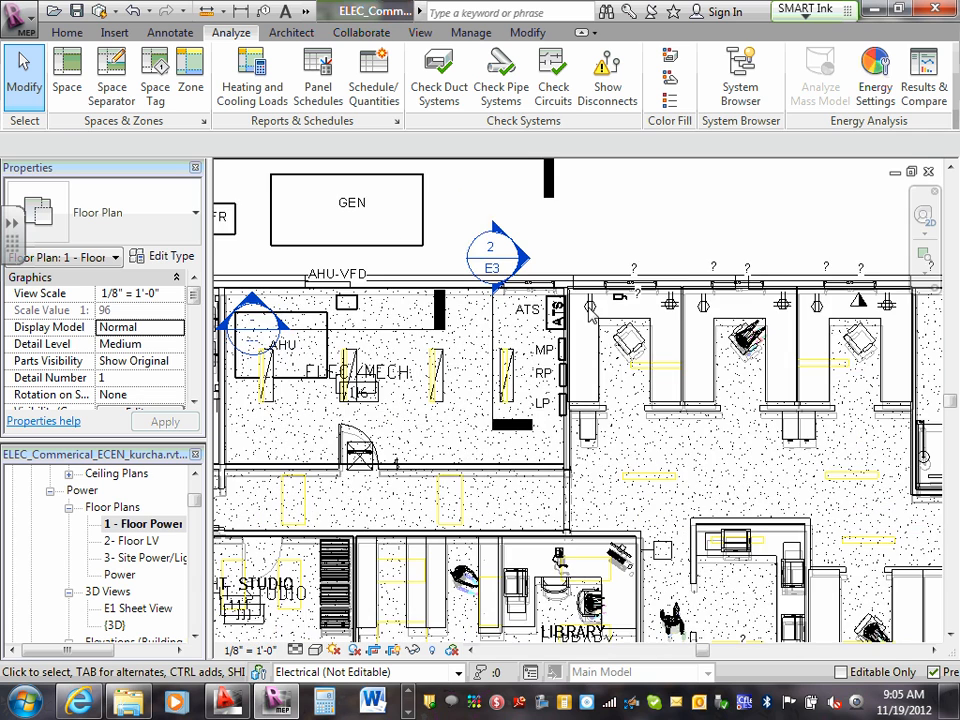
scroll(578, 325, "down", 2)
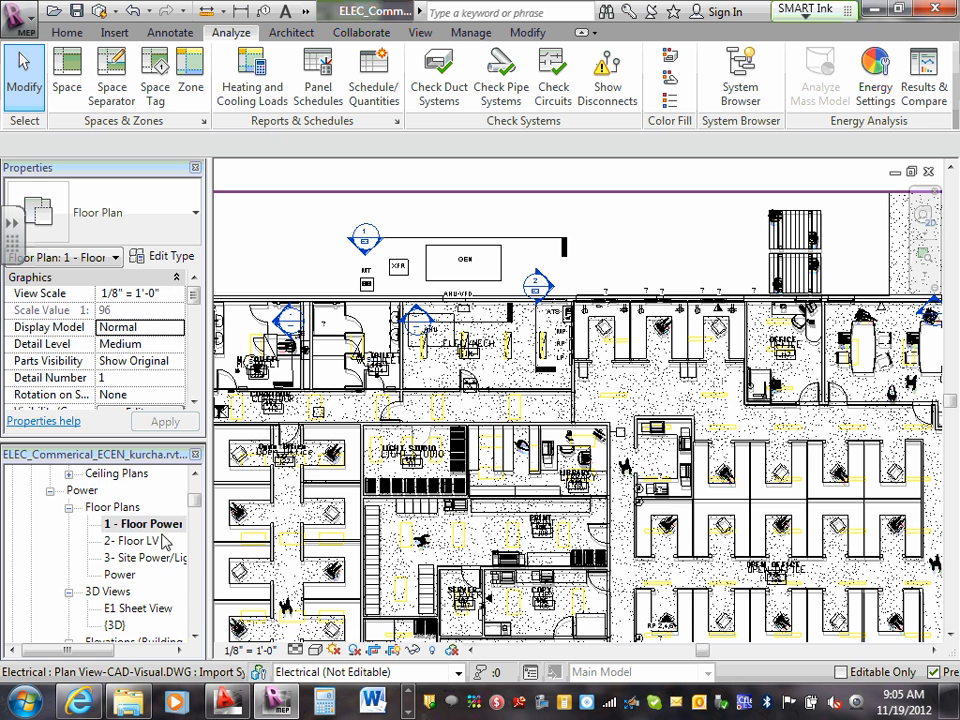
Step: Open the Power plan, the 1 - Floor Power plan and the RP panel schedule in turn
double_click(121, 575)
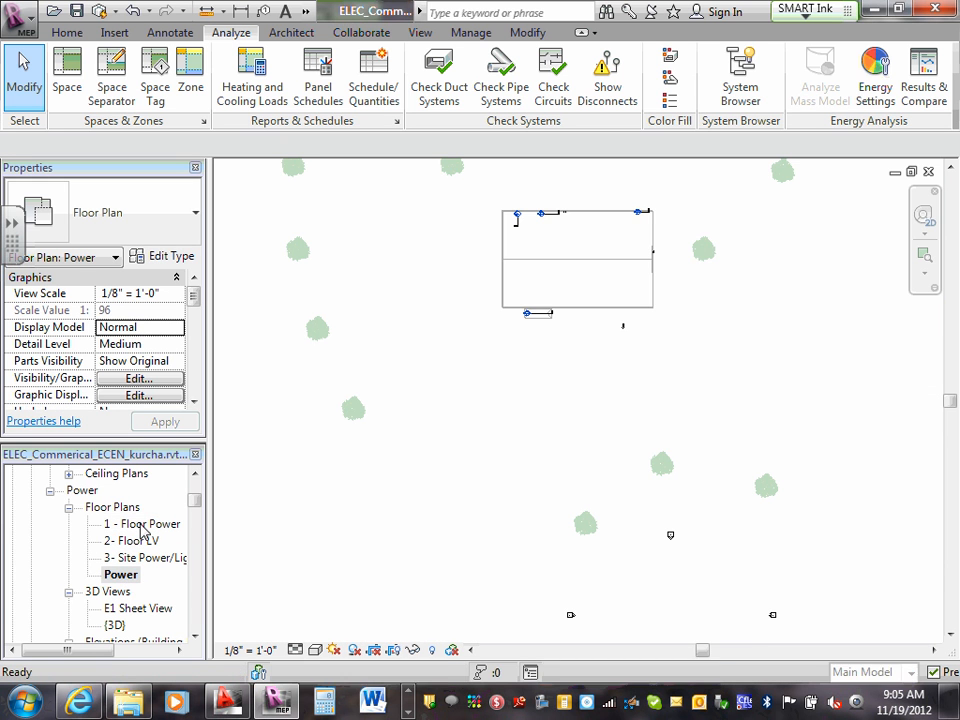
double_click(138, 525)
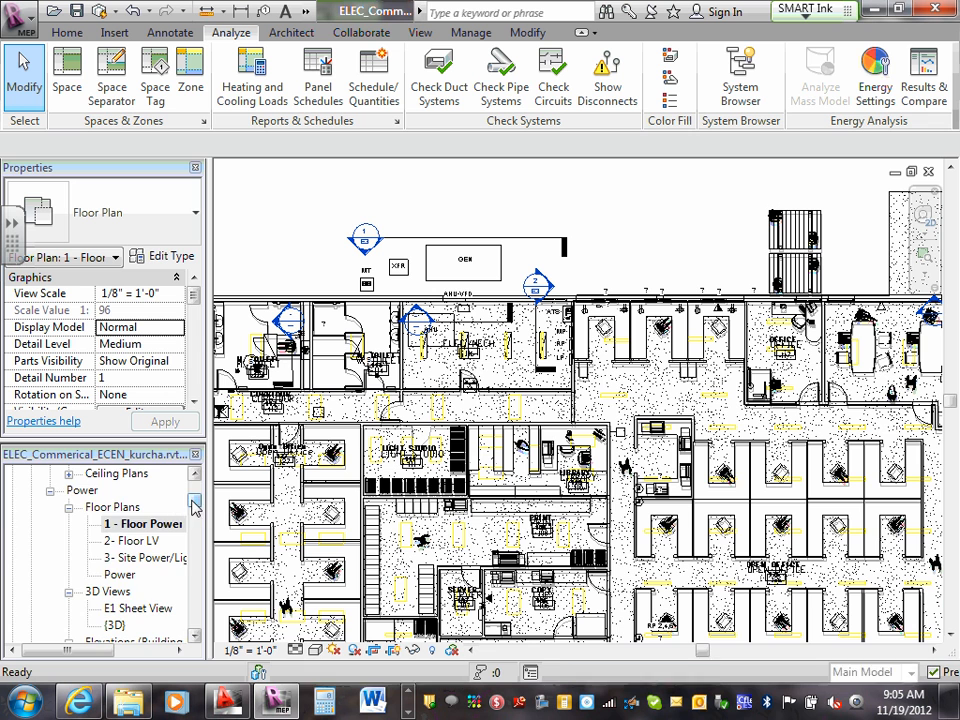
left_click(195, 521)
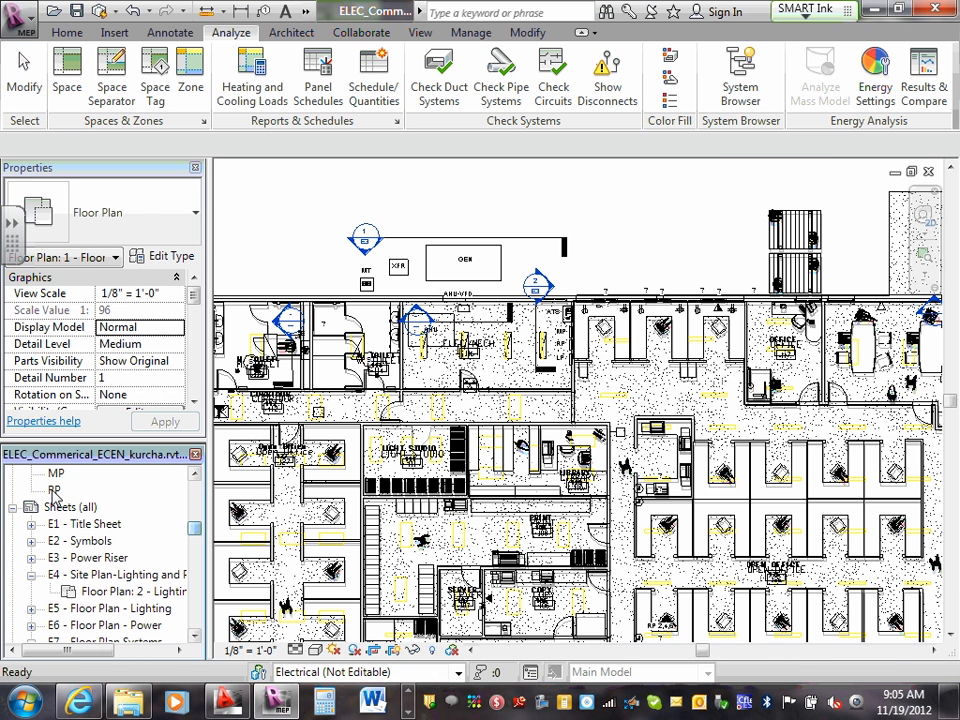
double_click(54, 490)
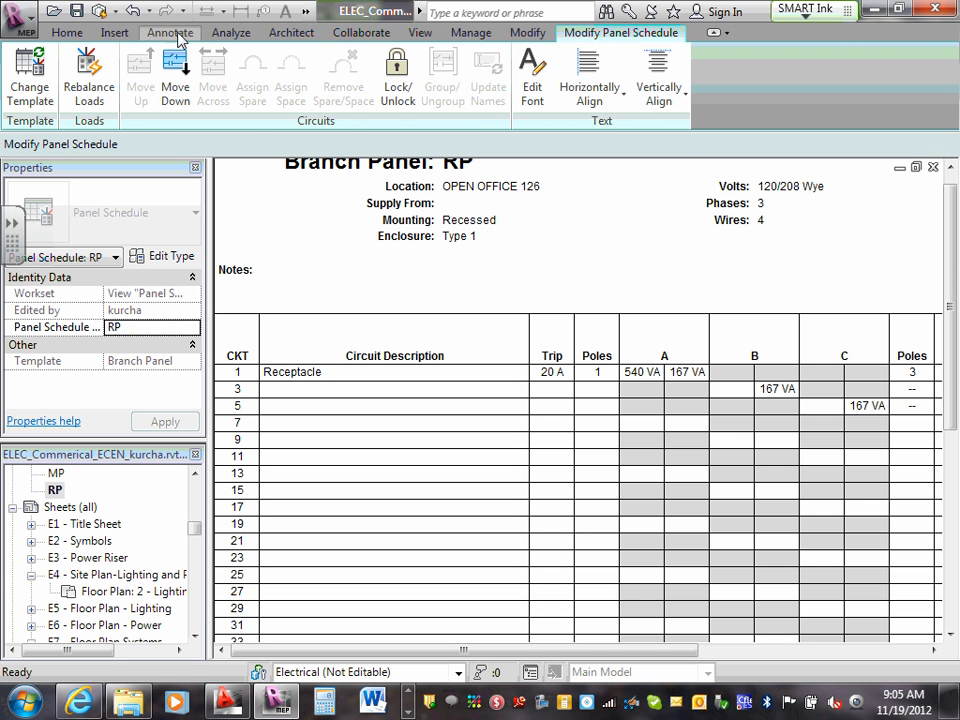
scroll(160, 32, "down", 1)
left_click(70, 35)
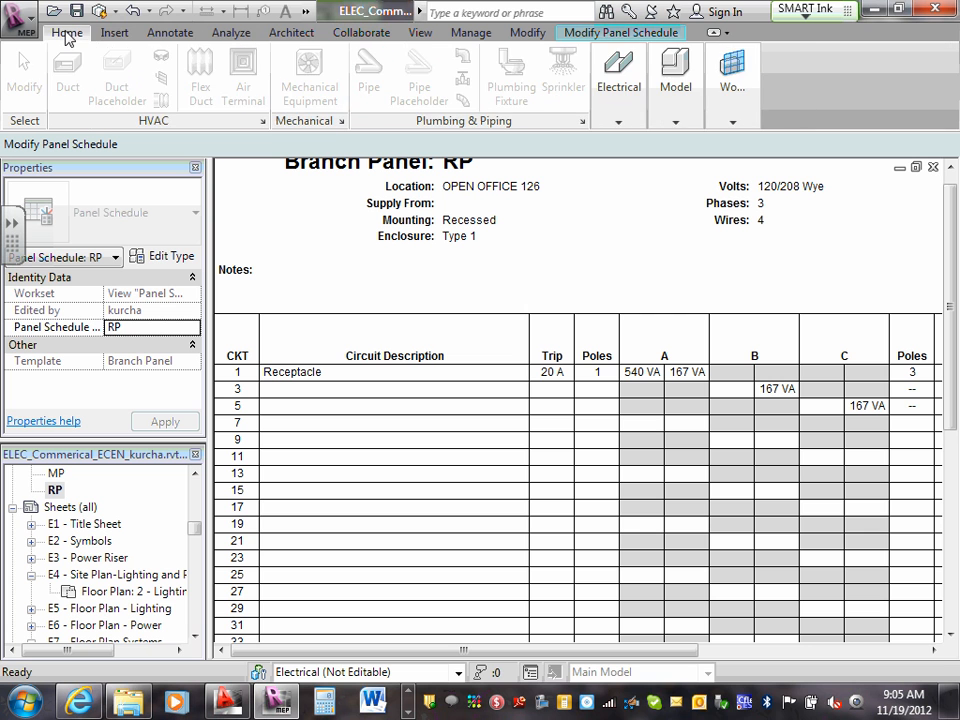
left_click(120, 34)
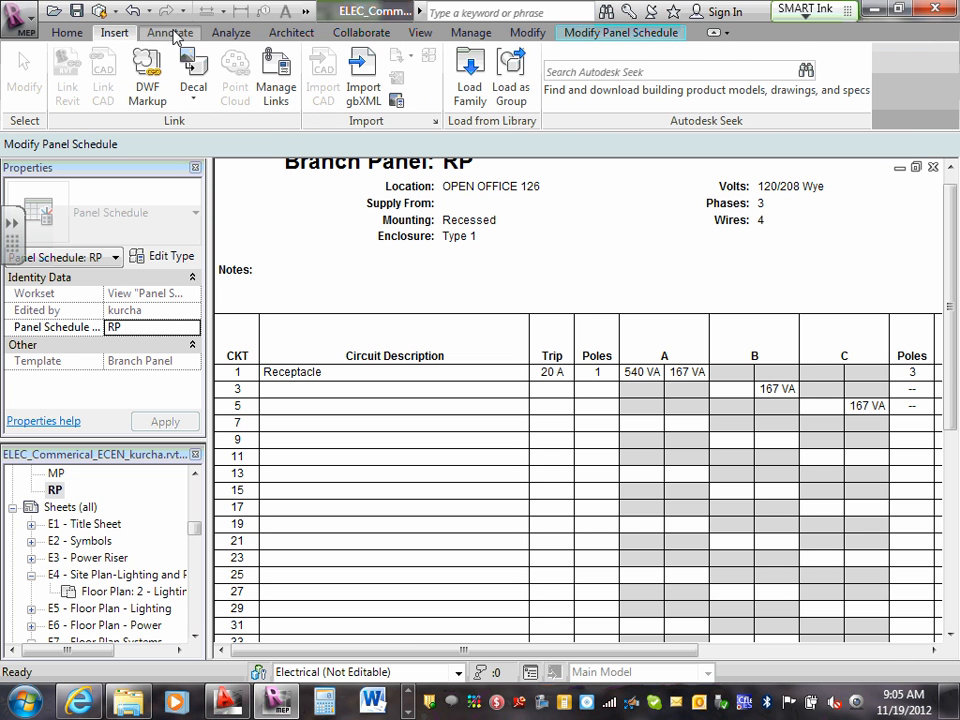
left_click(174, 34)
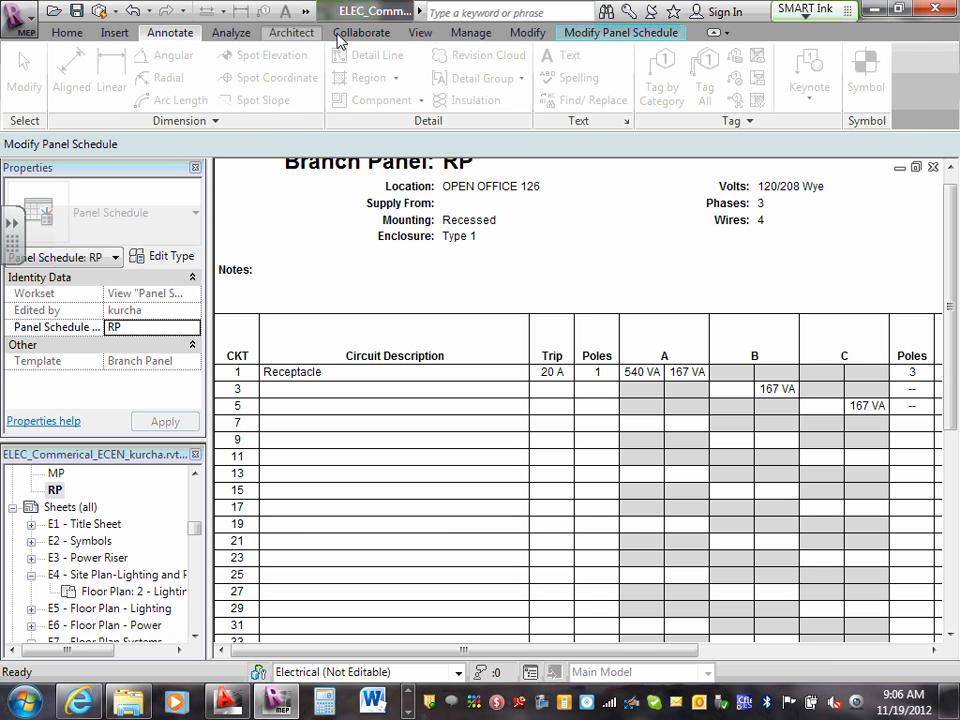
scroll(340, 40, "down", 2)
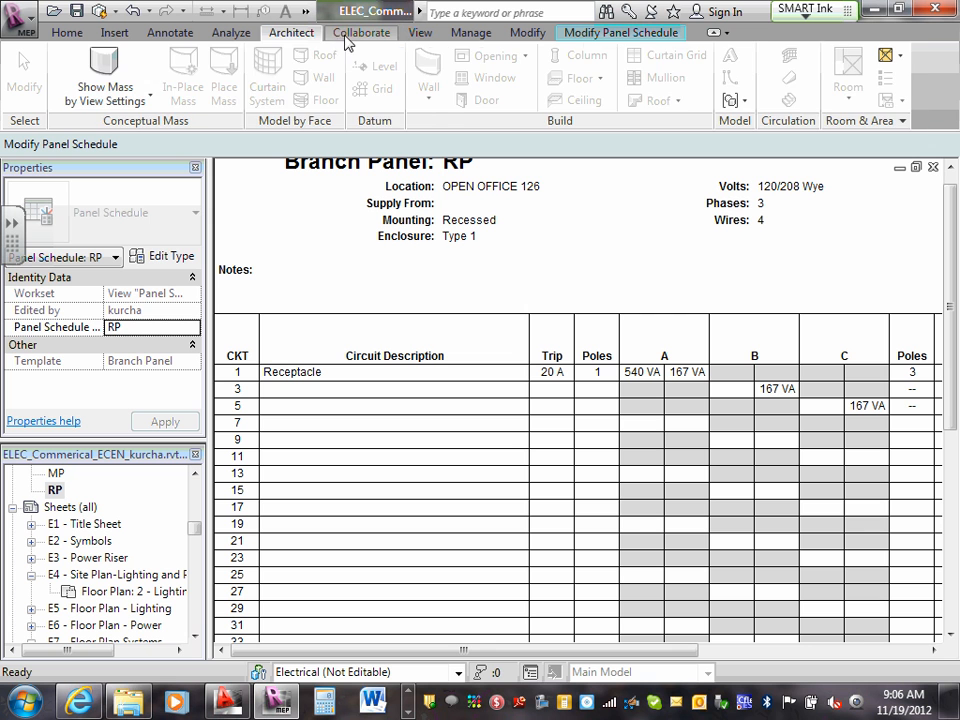
left_click(350, 34)
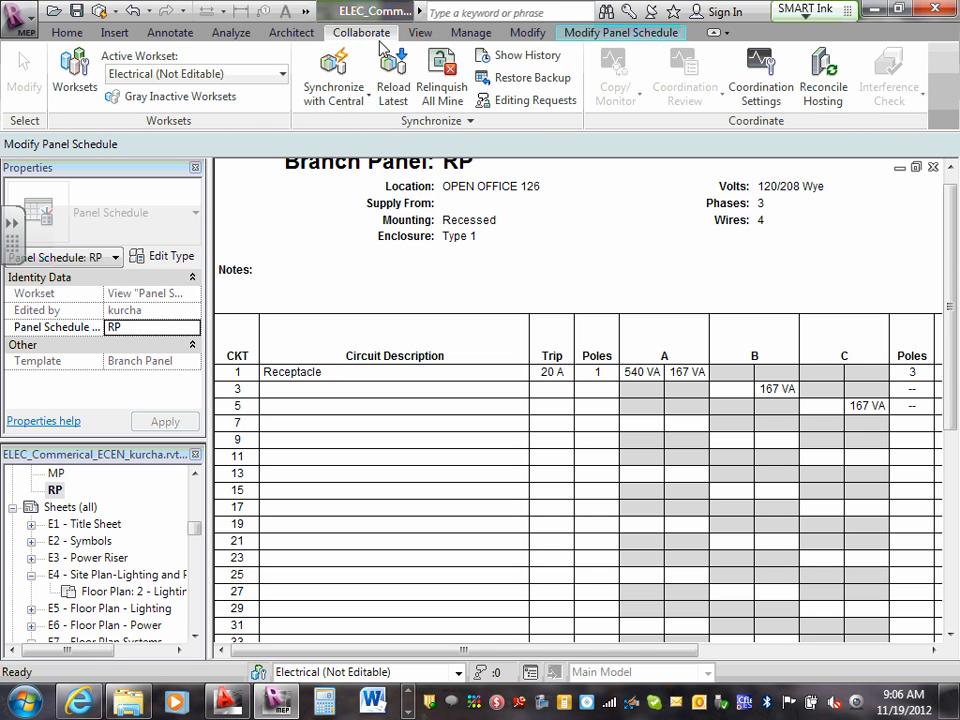
left_click(469, 33)
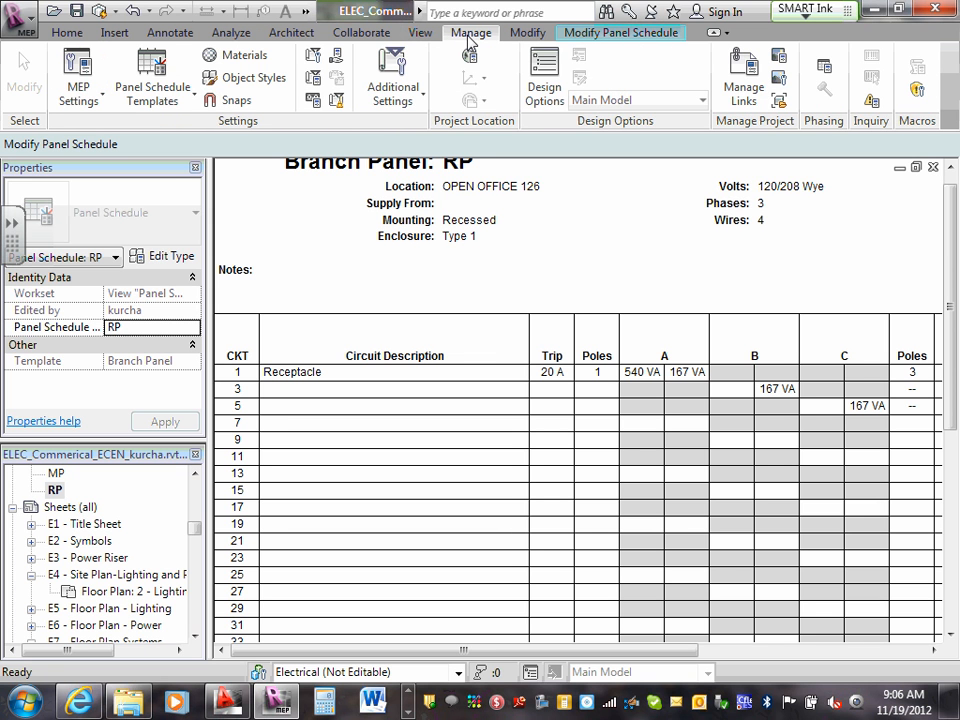
left_click(157, 88)
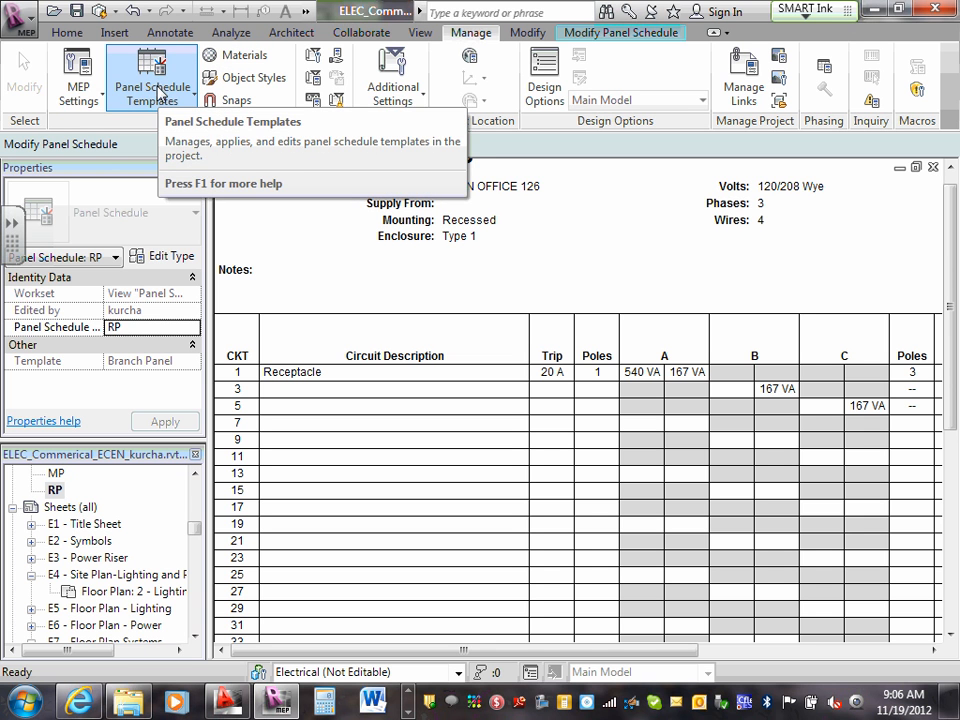
left_click(157, 90)
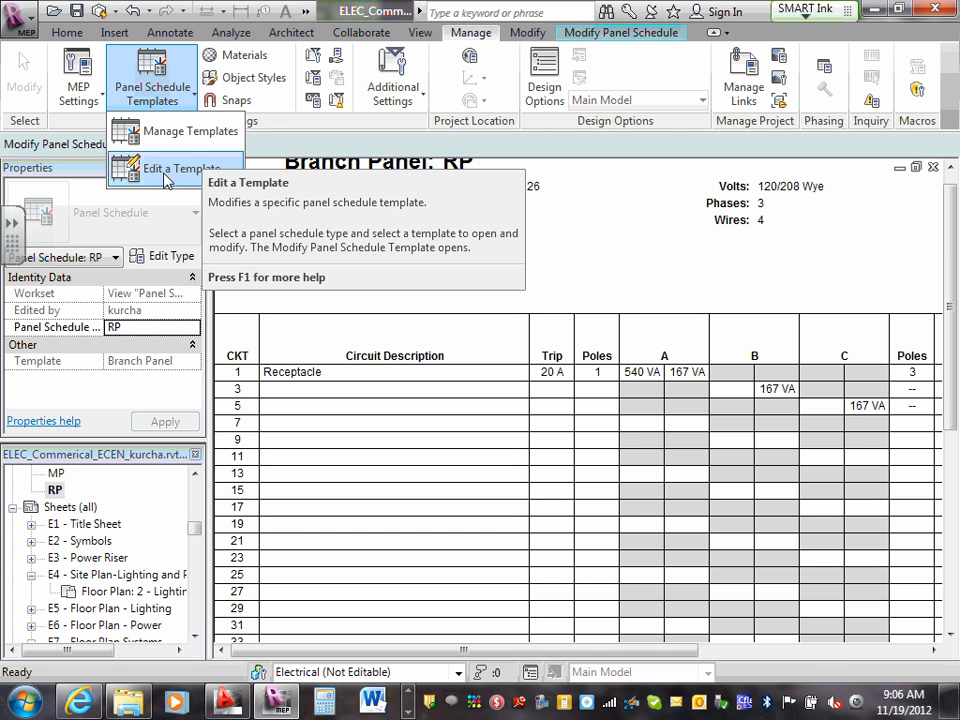
left_click(165, 176)
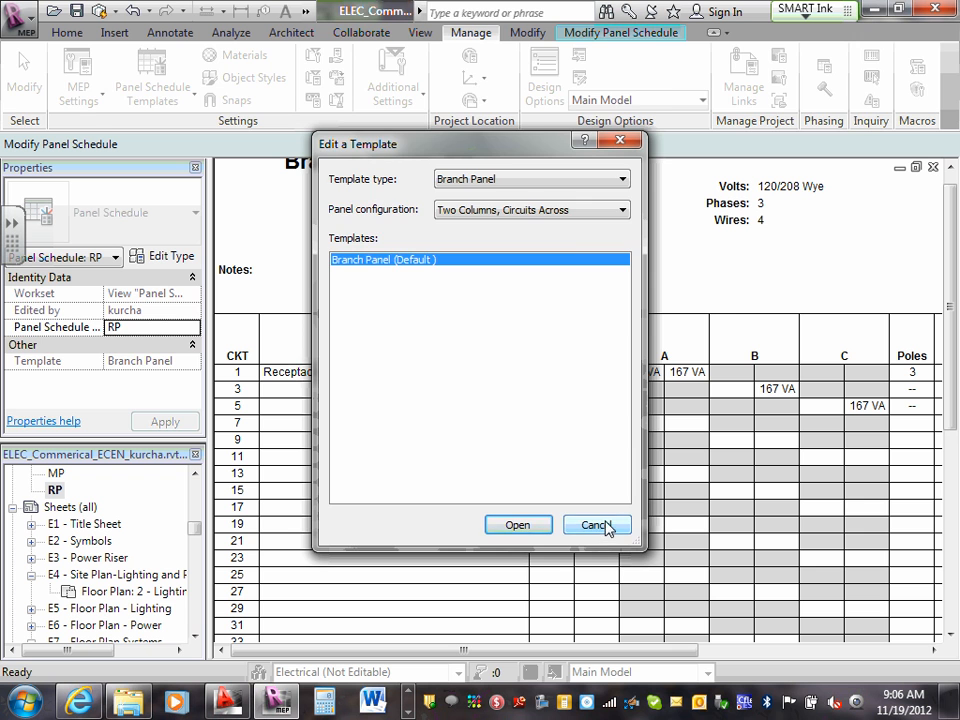
left_click(600, 525)
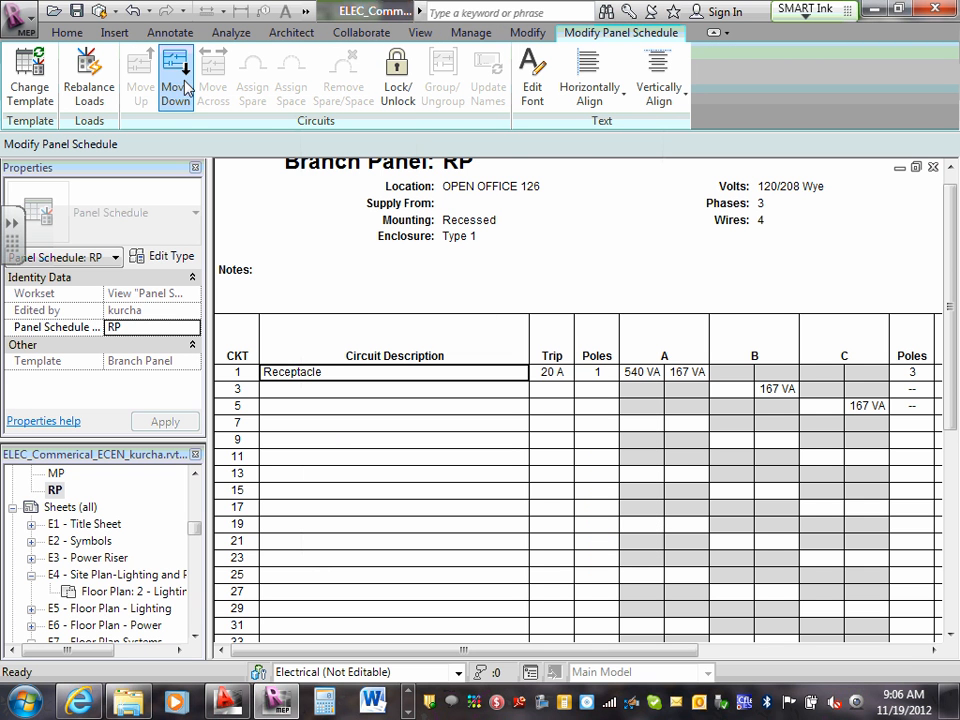
left_click(72, 34)
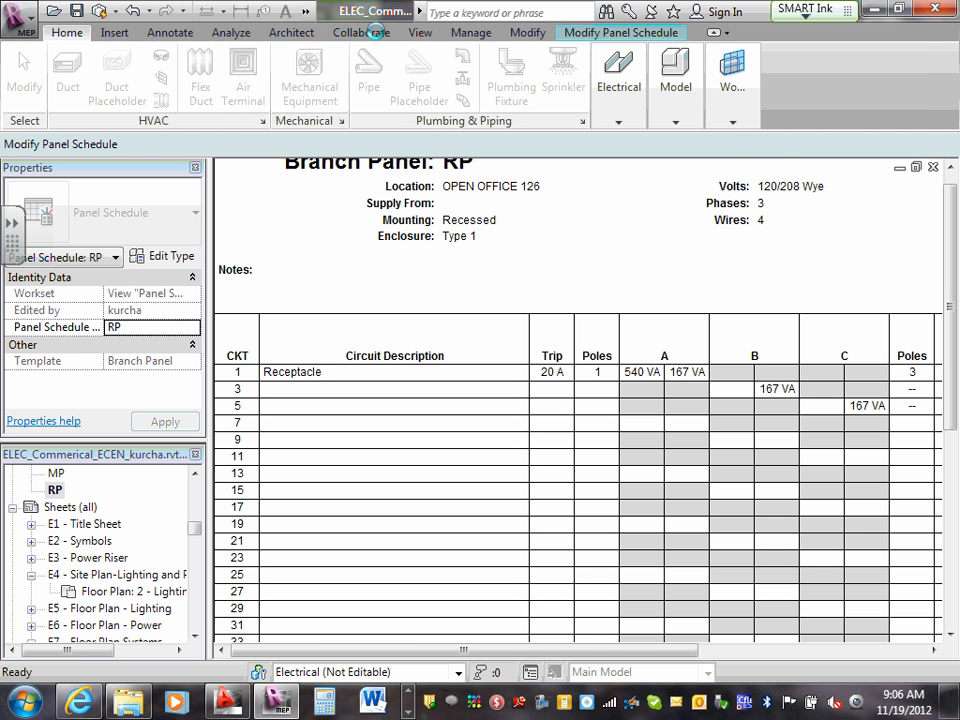
left_click(372, 33)
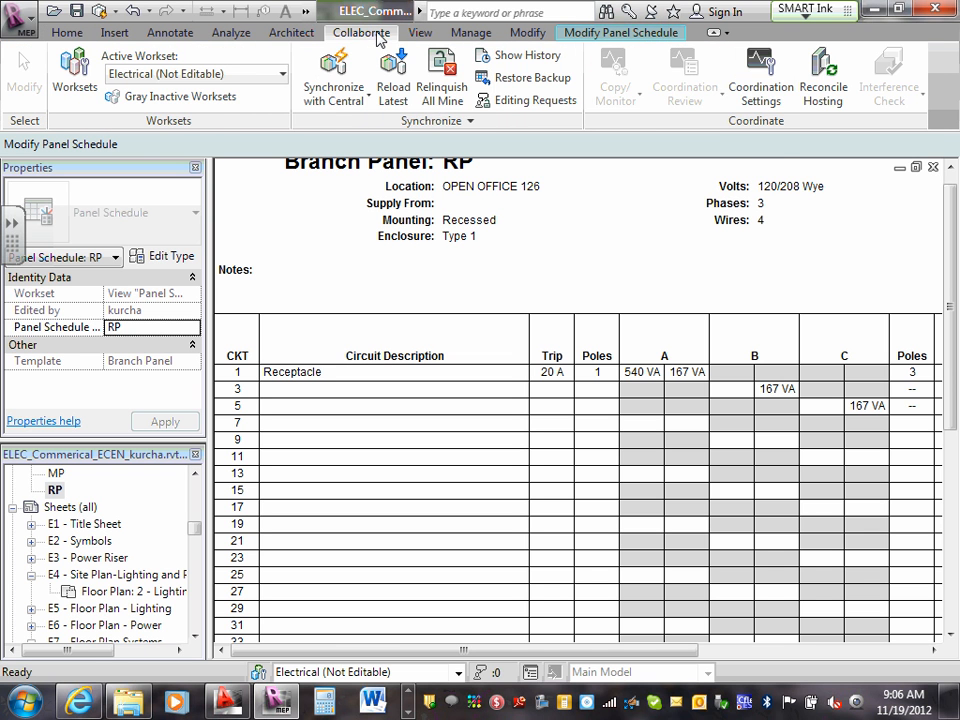
left_click(468, 36)
left_click(165, 102)
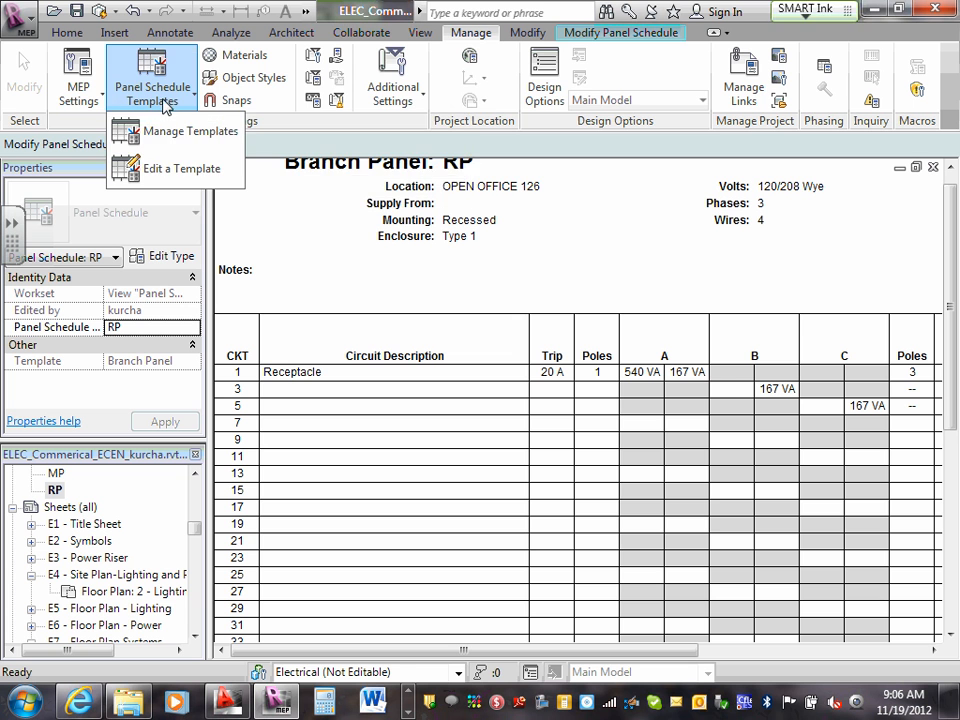
left_click(185, 135)
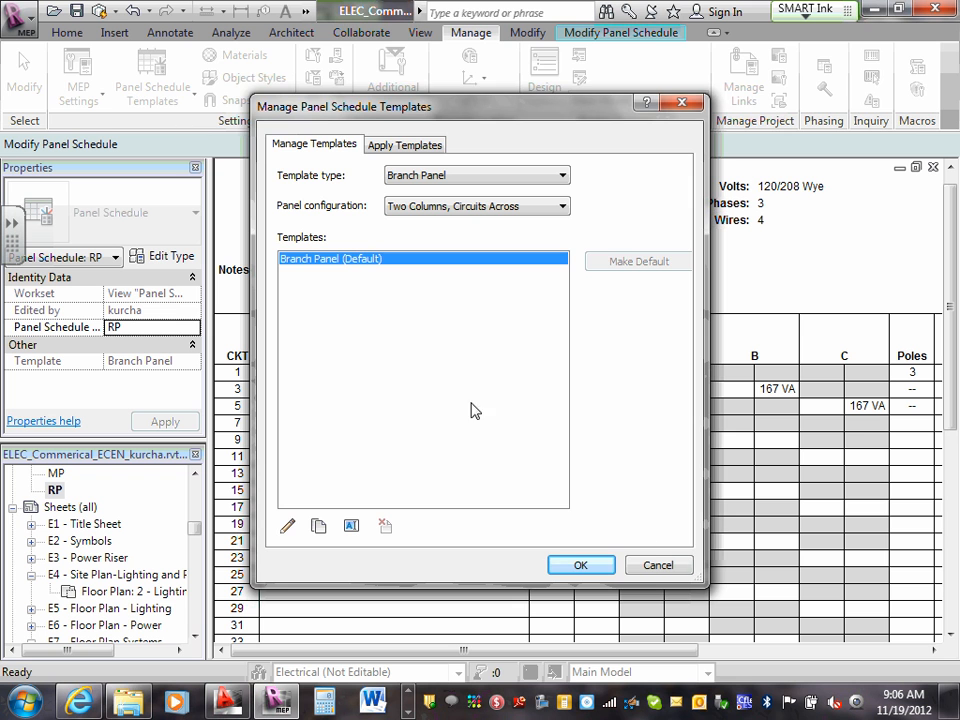
left_click(658, 566)
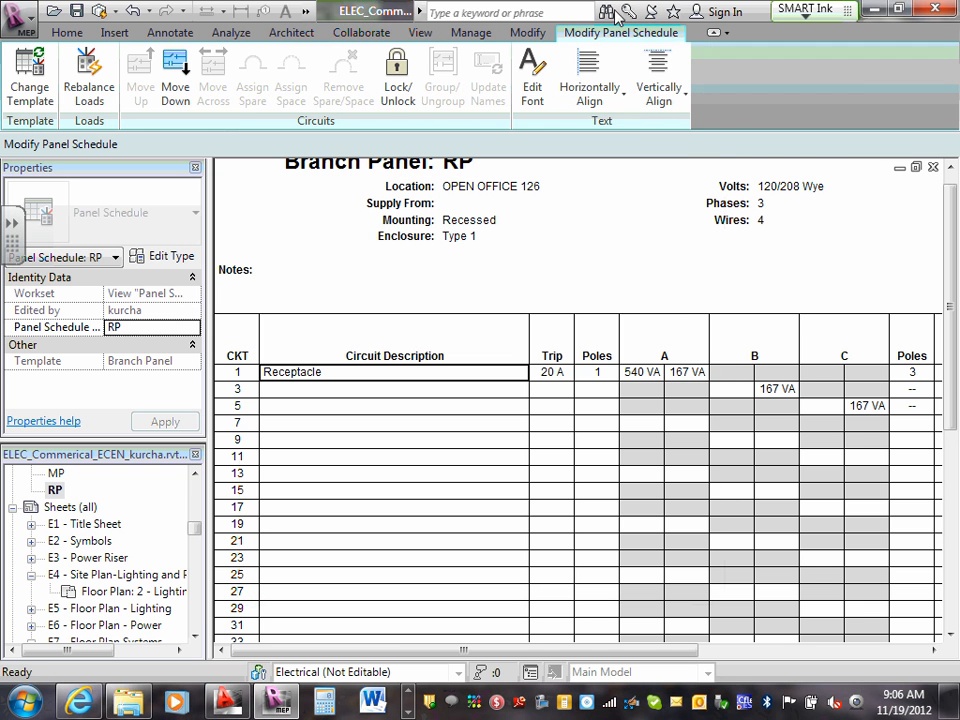
Step: Duplicate the default Branch Panel schedule template and name the copy Branch Panel (84)
left_click(465, 38)
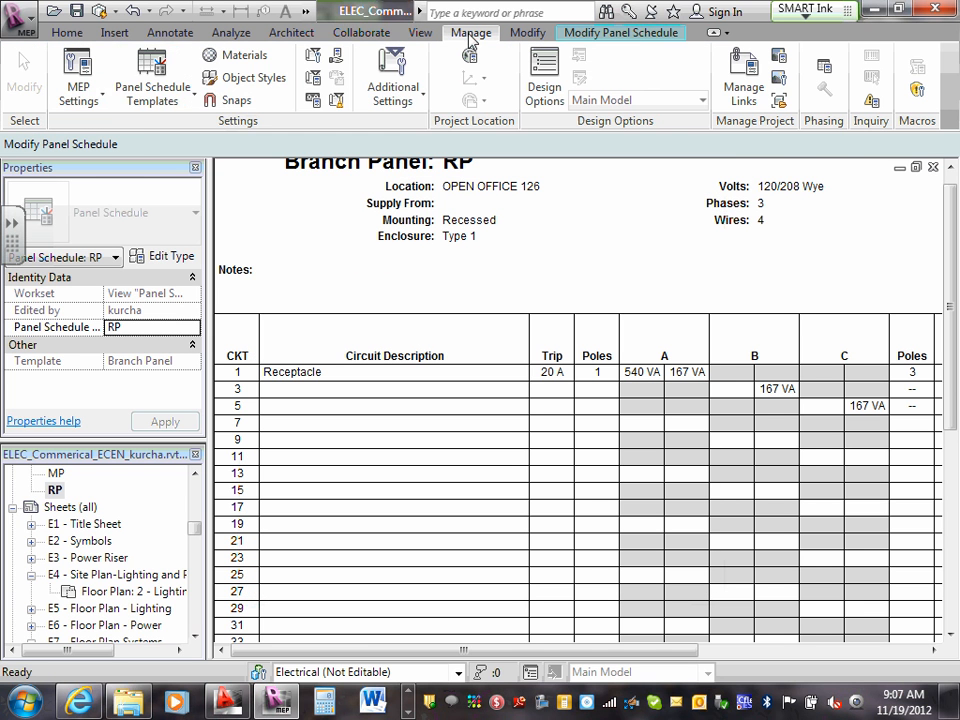
left_click(152, 101)
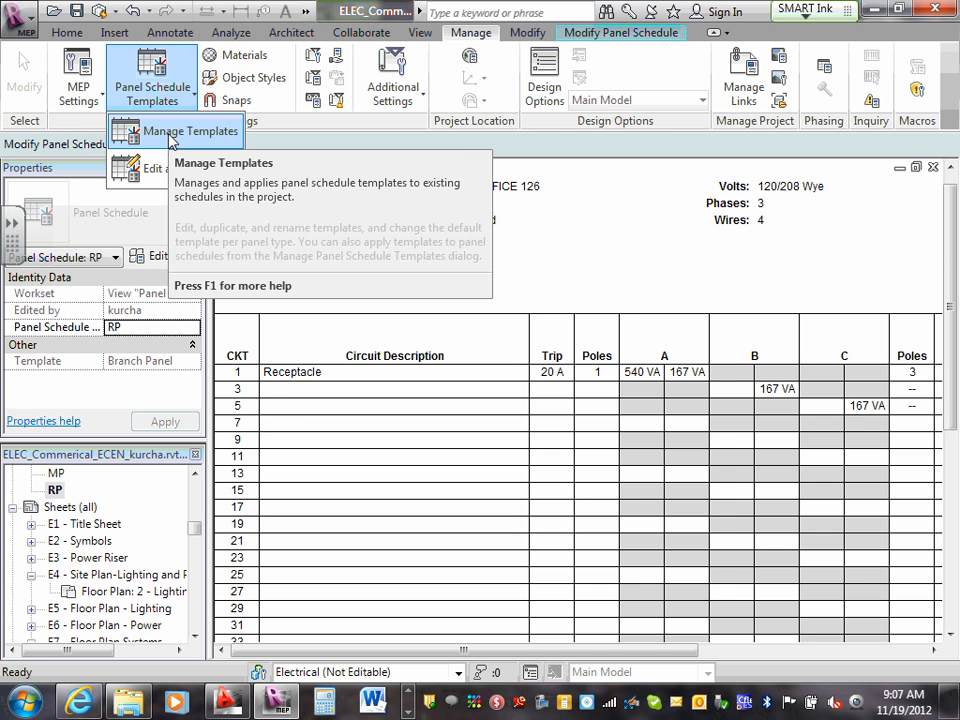
left_click(172, 141)
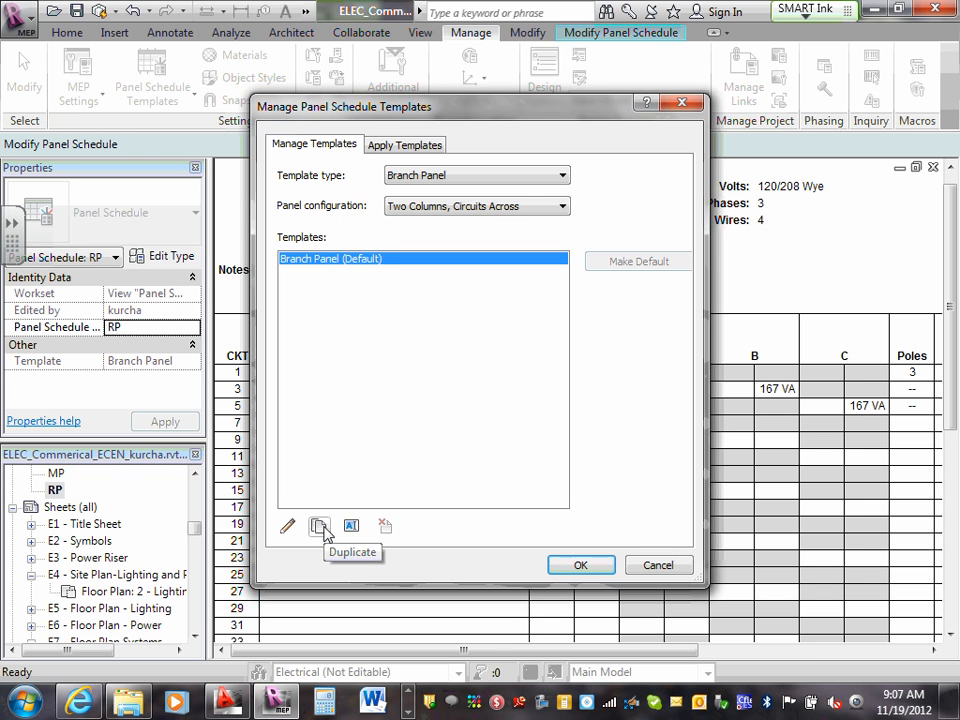
left_click(320, 527)
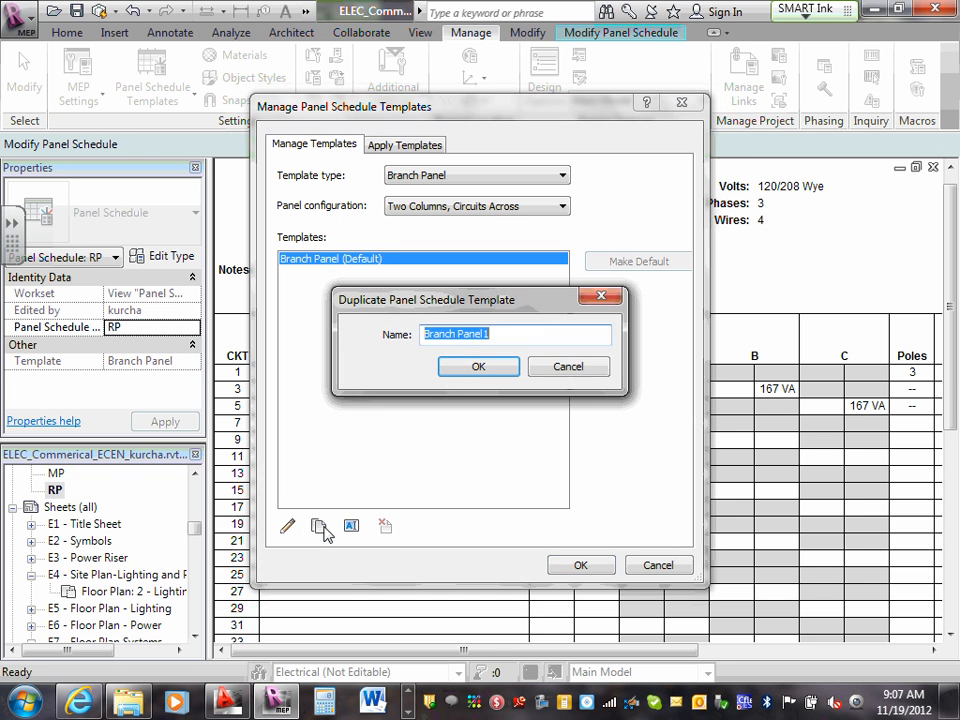
left_click(500, 334)
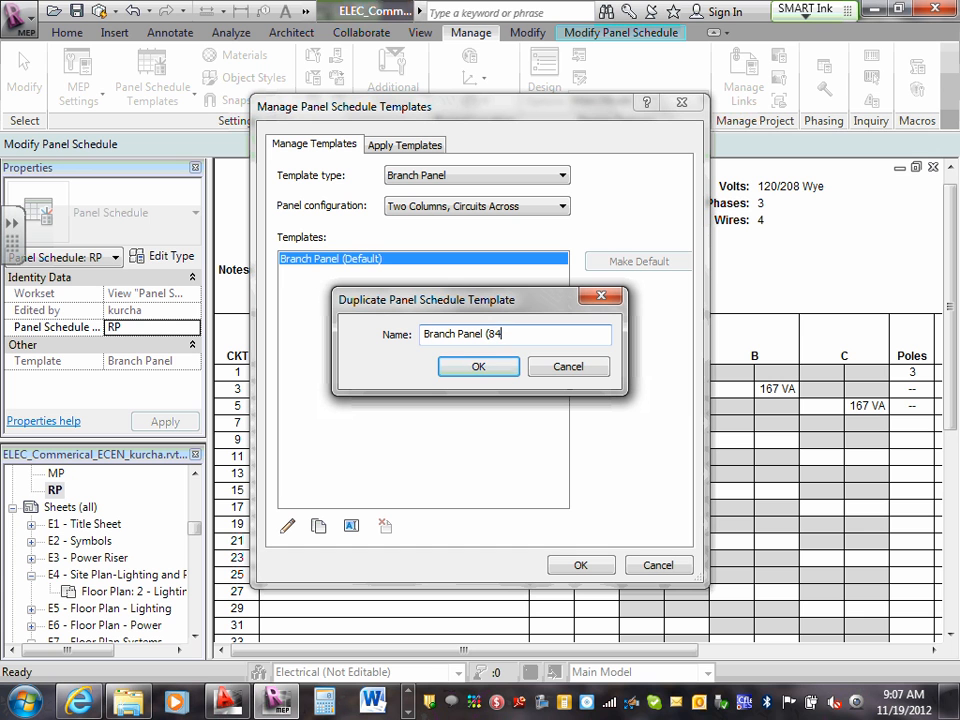
type("84)")
left_click(497, 371)
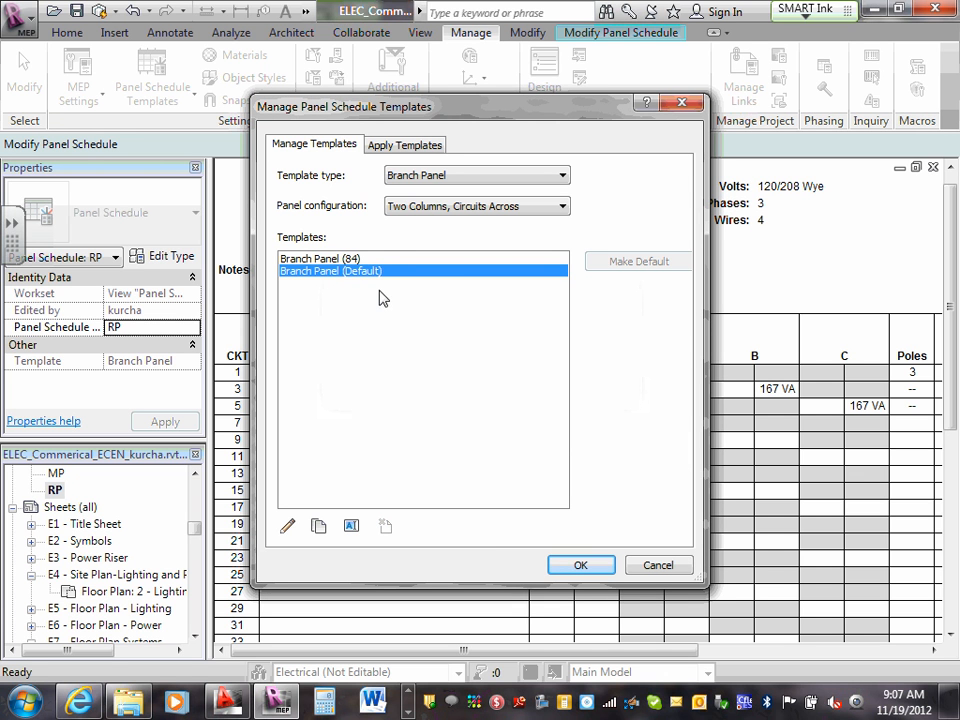
Step: Open the Branch Panel (84) template for editing and look through its circuit rows
left_click(330, 259)
left_click(330, 272)
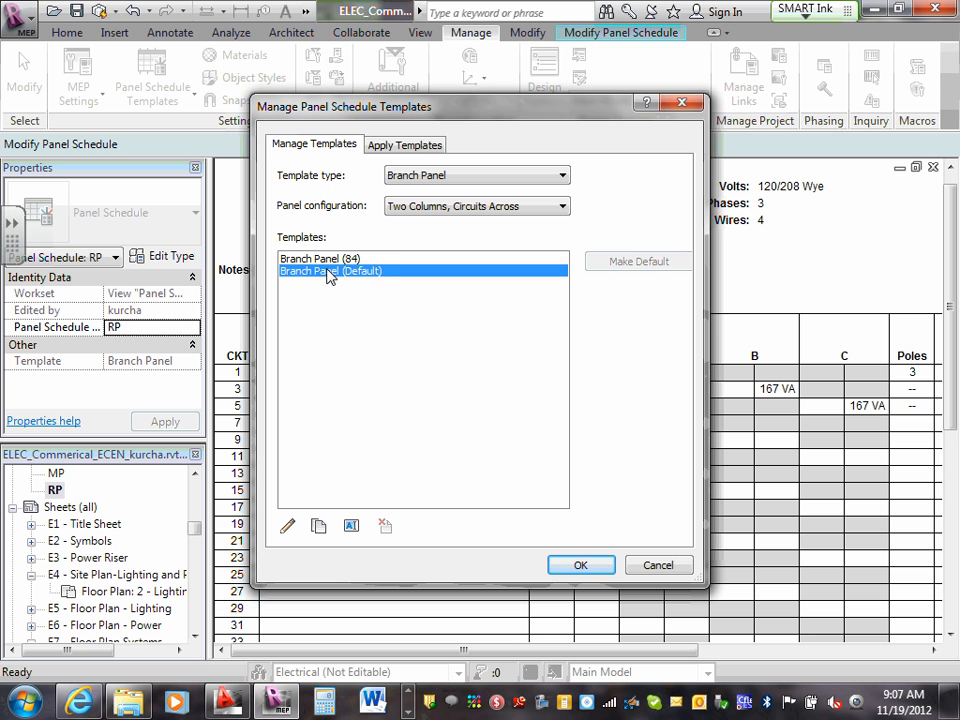
left_click(335, 260)
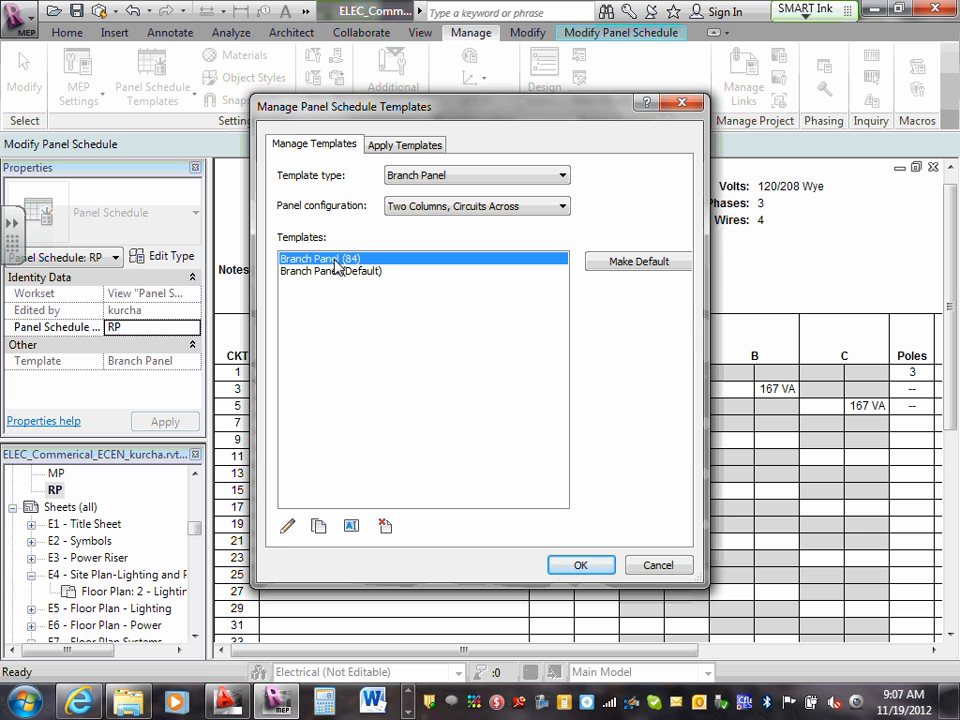
left_click(288, 527)
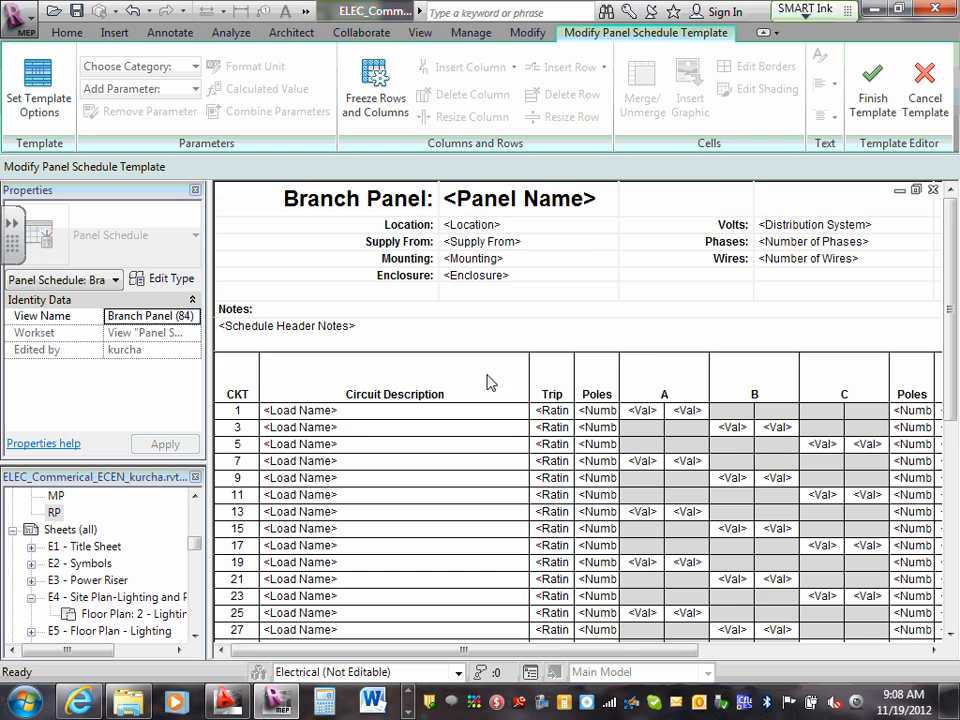
scroll(484, 384, "down", 6)
scroll(484, 382, "down", 3)
scroll(484, 385, "up", 9)
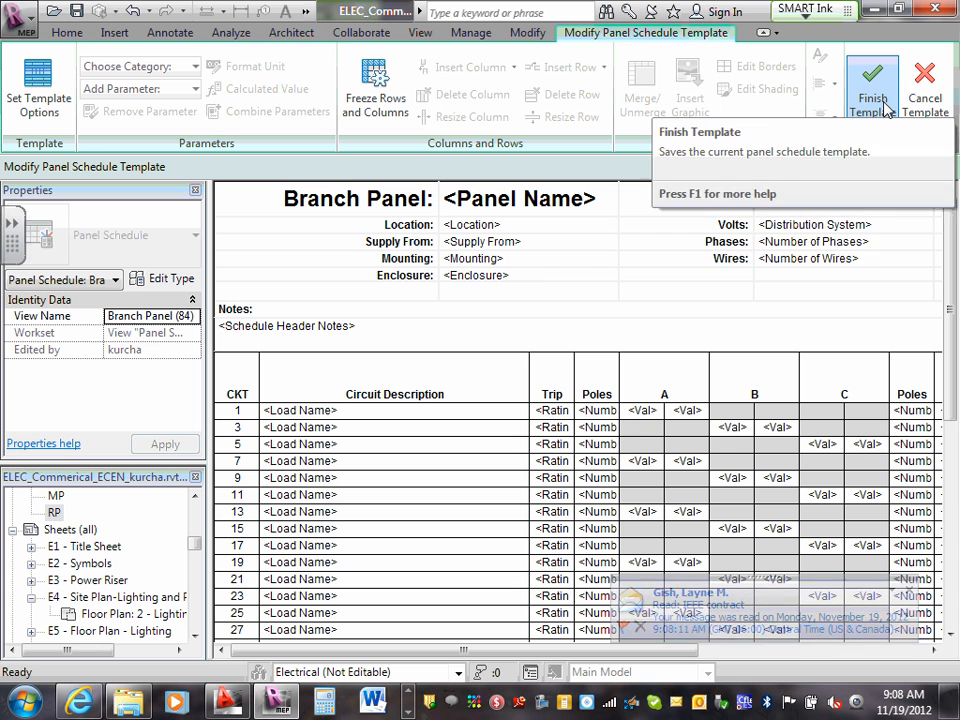
Step: Set the template's number of slots shown to a constant value of 84
left_click(34, 83)
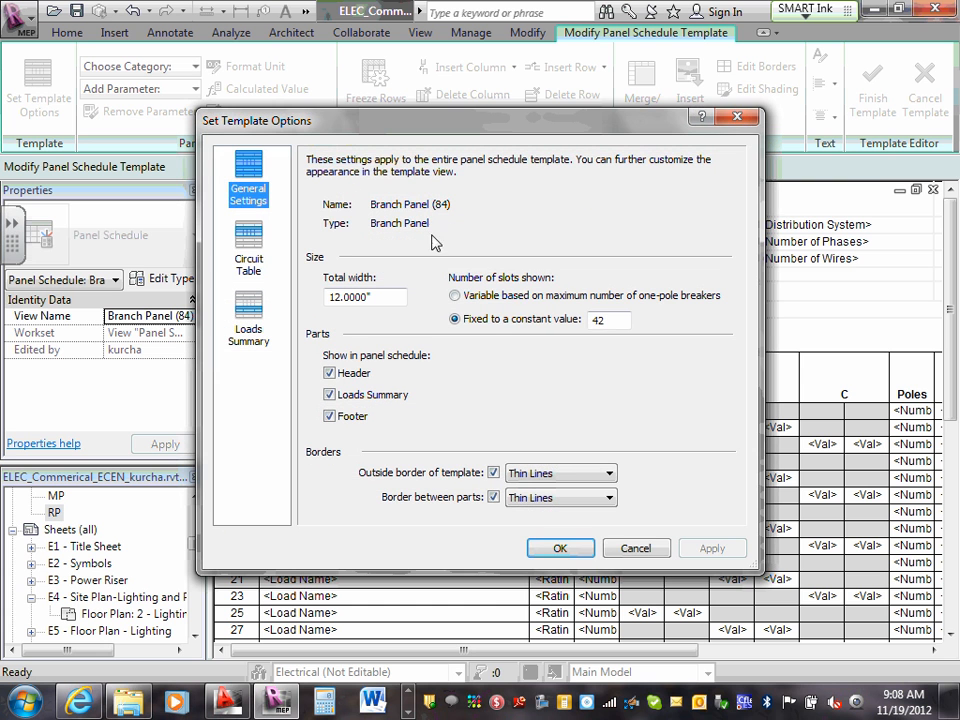
double_click(617, 320)
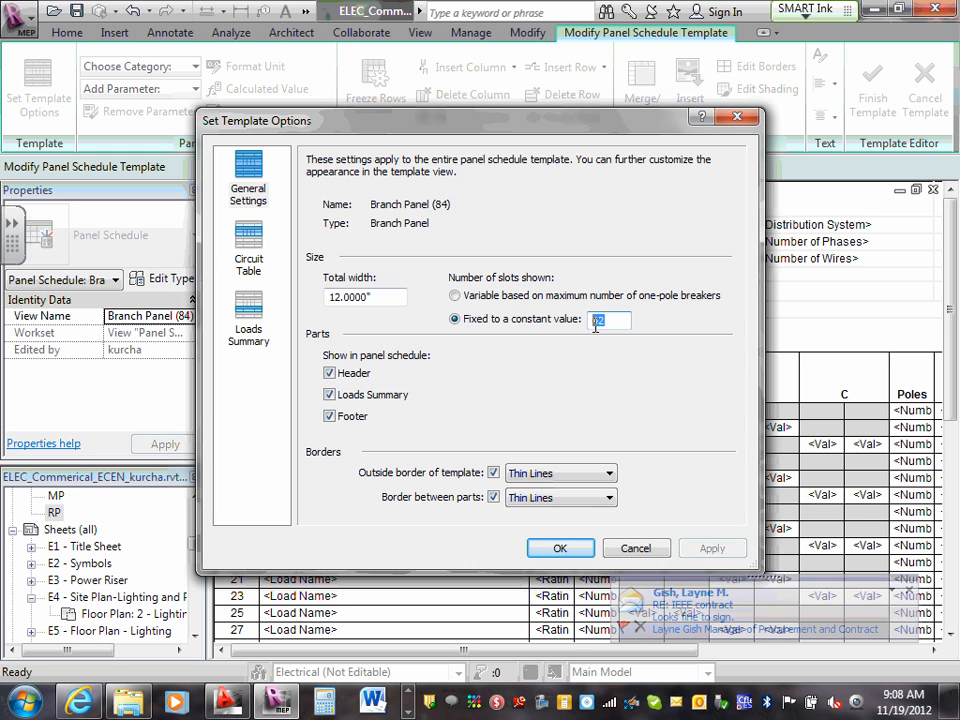
type("84")
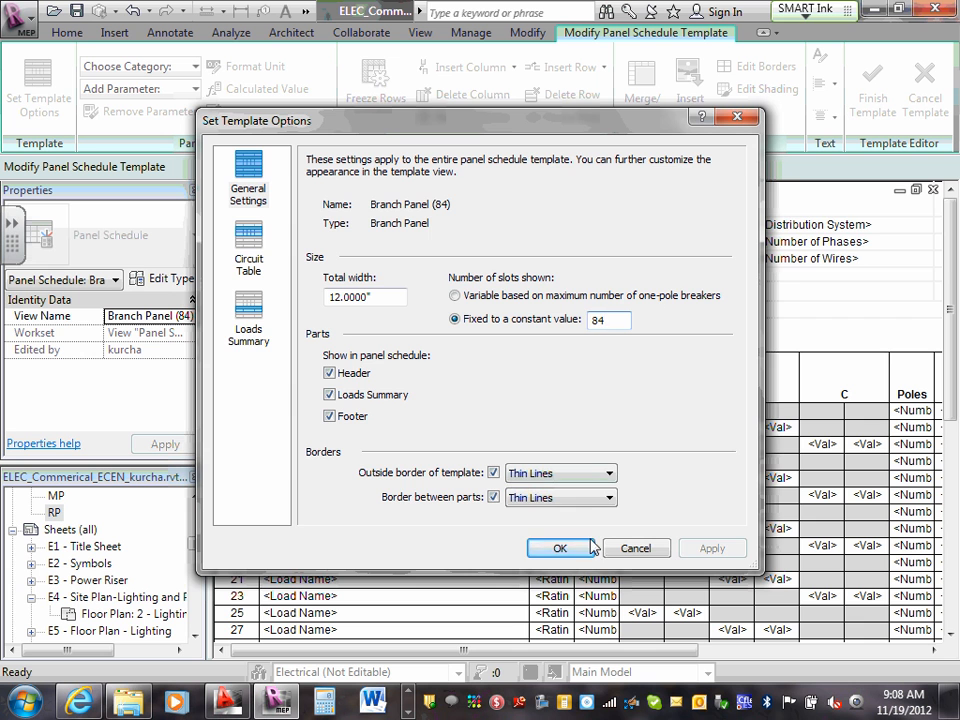
left_click(560, 549)
Step: Check the template's circuit rows and load summary across both sides of the table, and finish the template
scroll(565, 537, "down", 12)
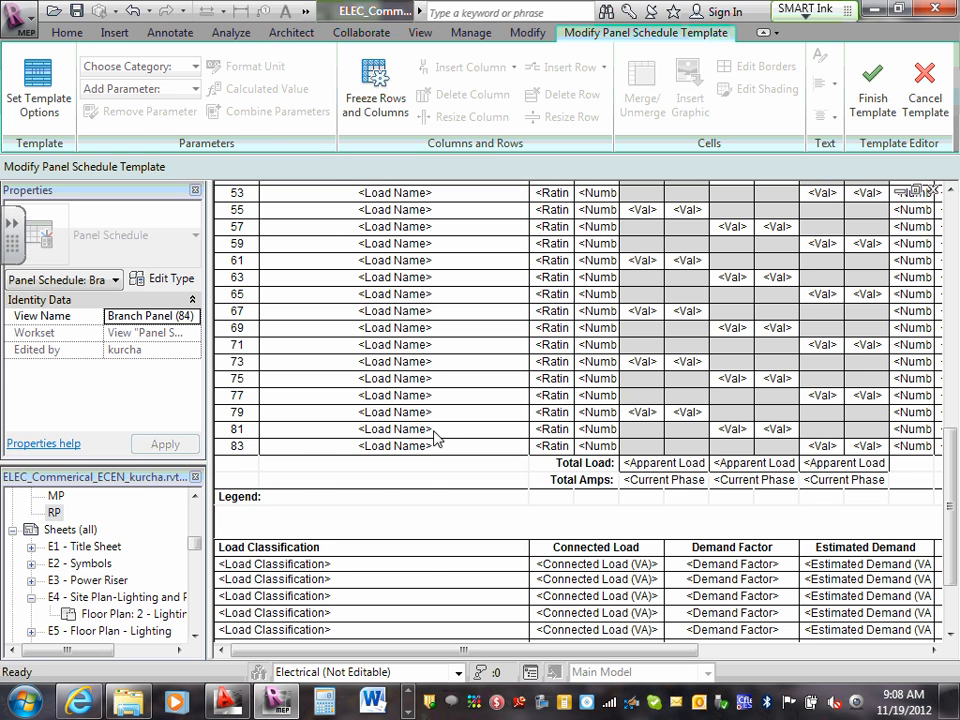
scroll(478, 426, "up", 10)
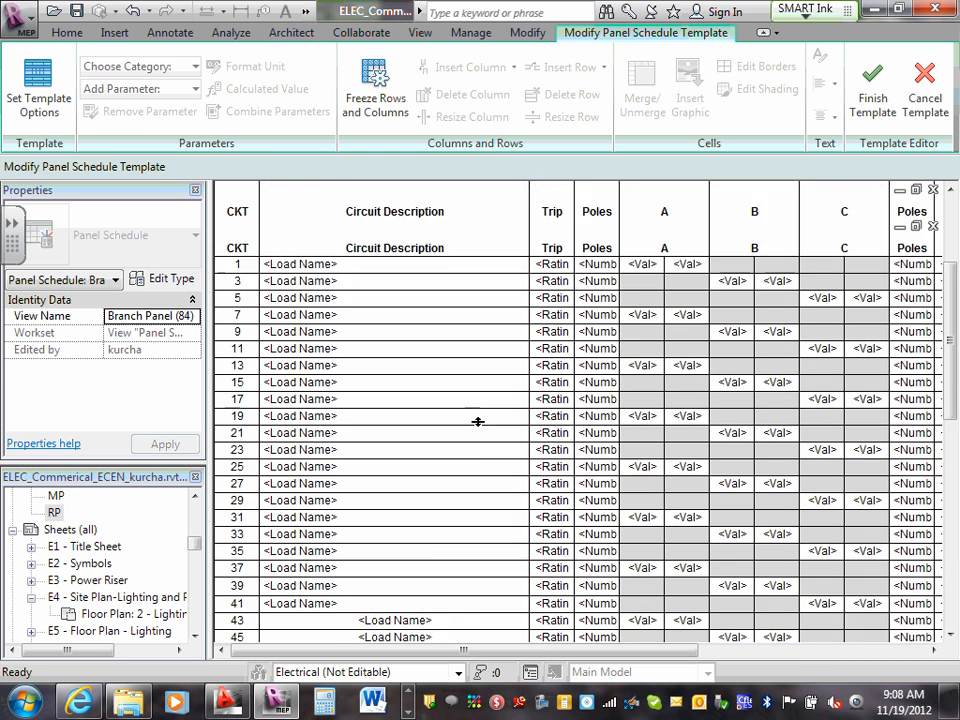
scroll(480, 428, "down", 8)
scroll(478, 428, "down", 3)
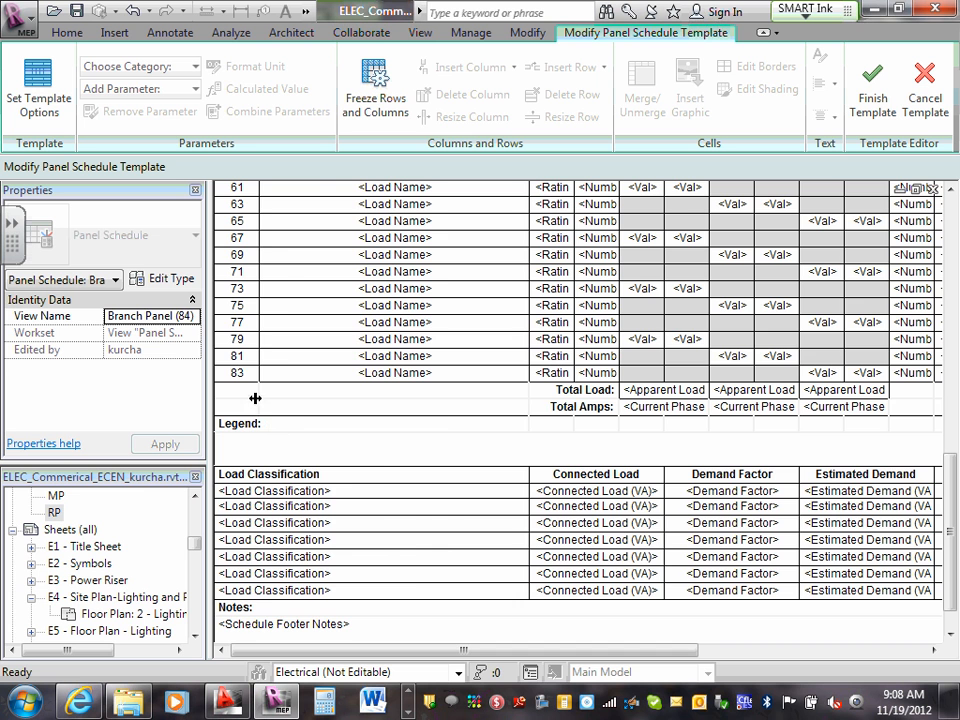
left_click_drag(551, 651, 828, 655)
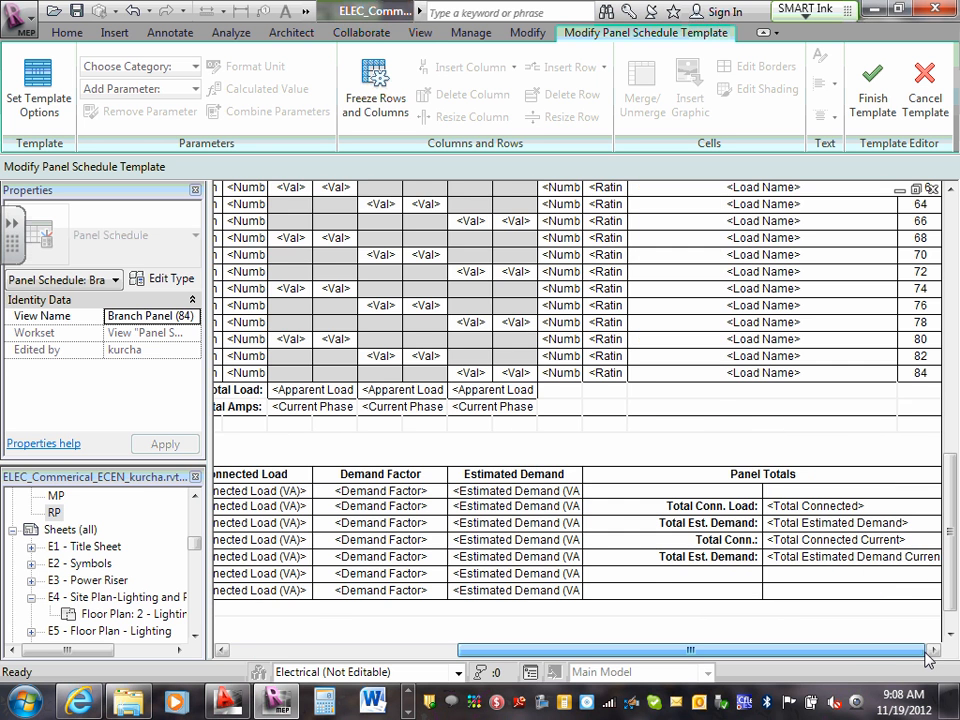
left_click_drag(926, 655, 302, 662)
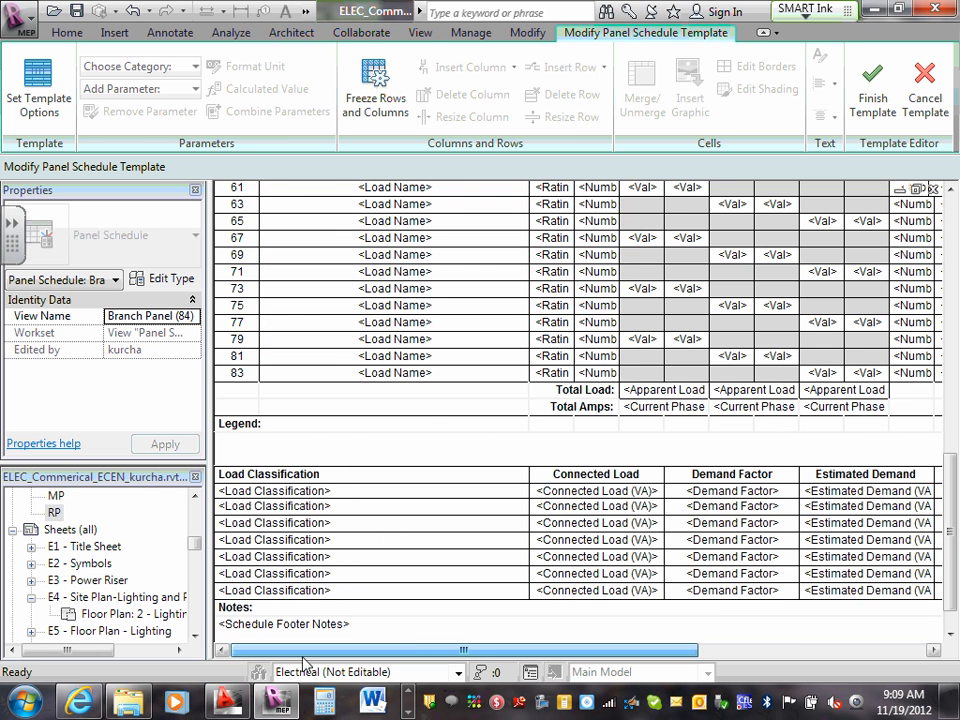
left_click(893, 120)
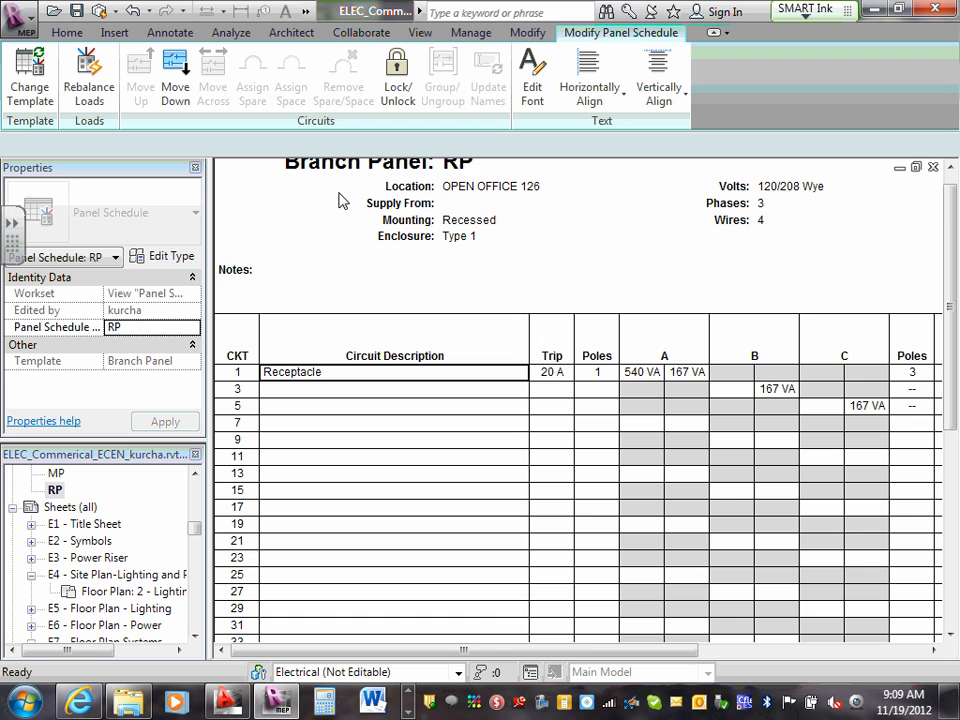
Step: Review the RP schedule's rows, then reopen the Branch Panel (84) template, check its fixed slot count in the template options, and finish it
scroll(407, 294, "down", 5)
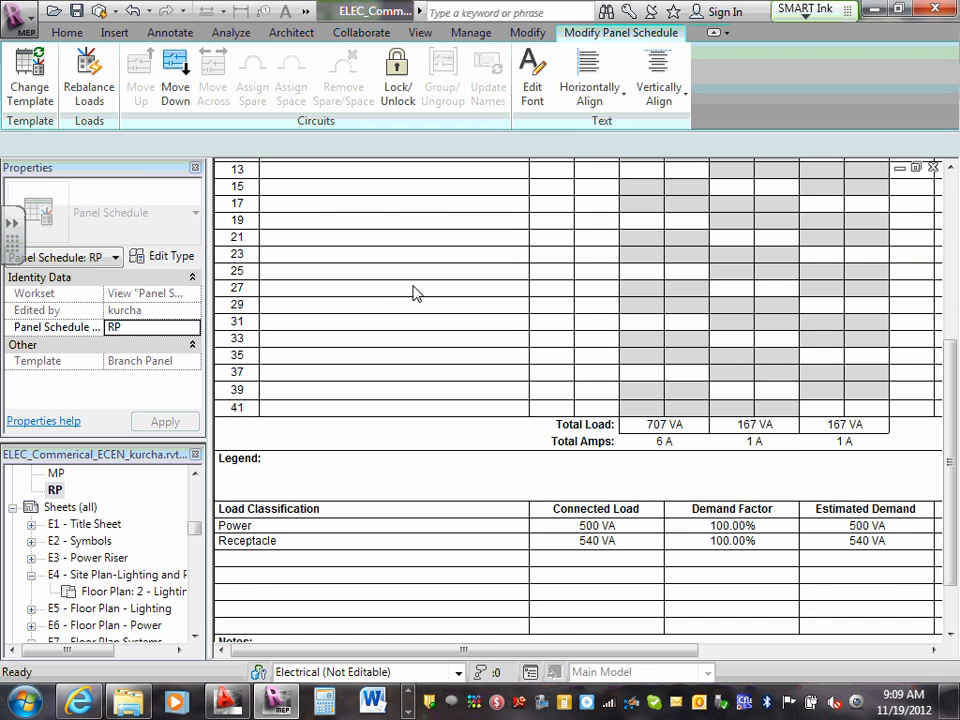
scroll(416, 292, "up", 3)
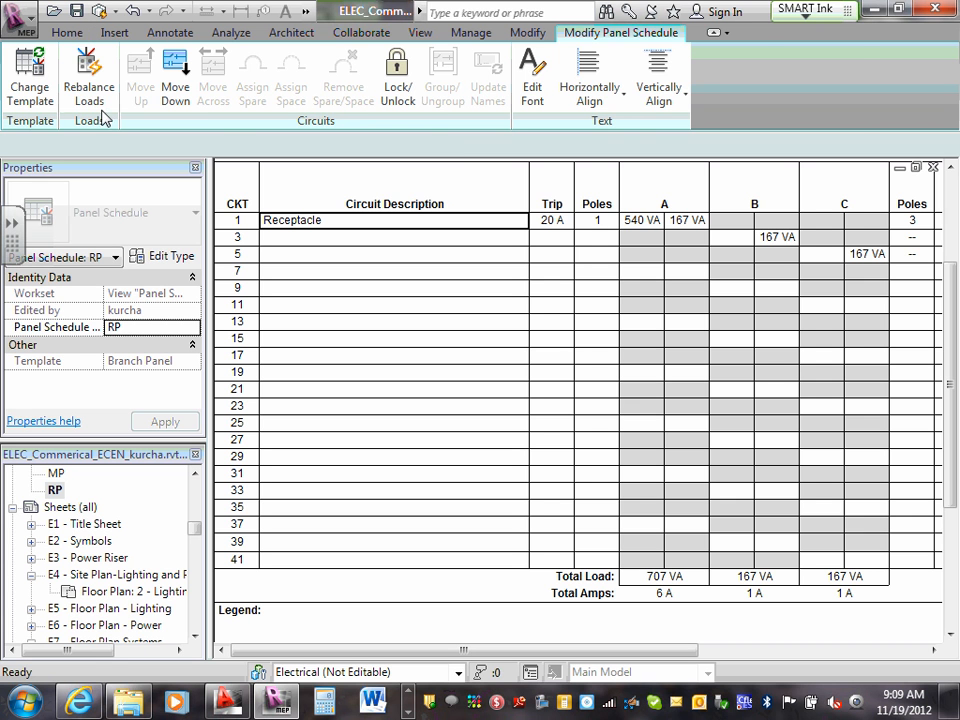
left_click(467, 33)
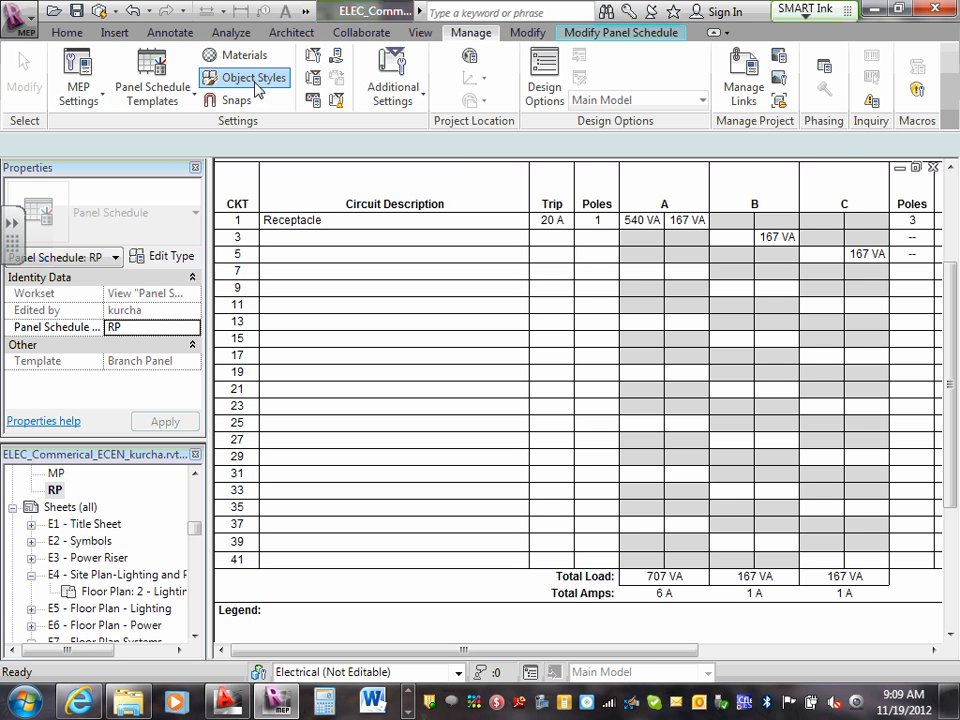
left_click(170, 103)
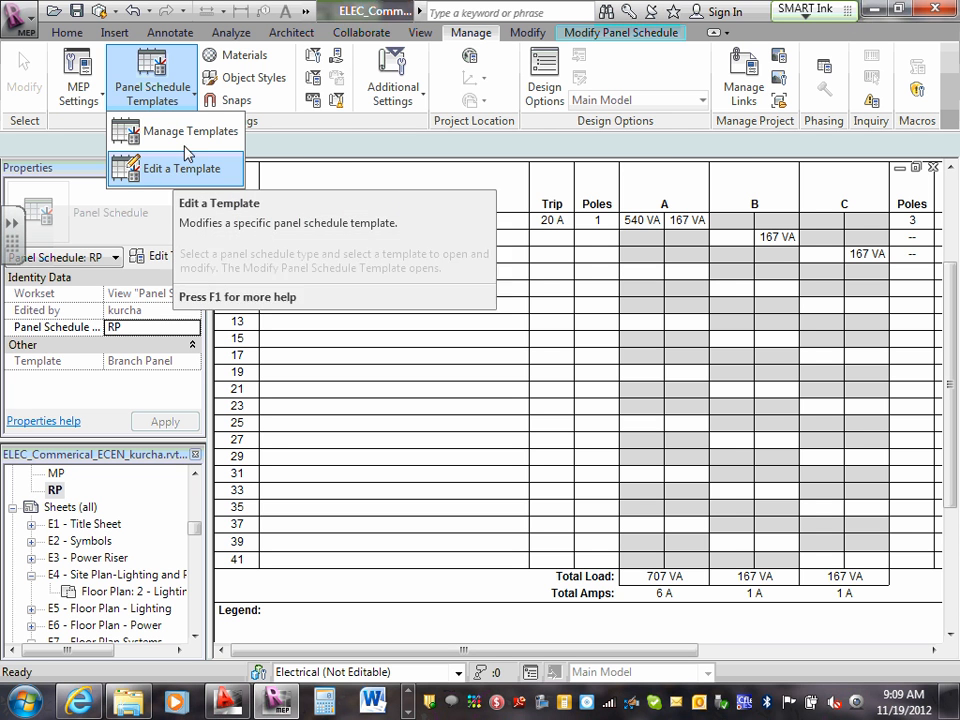
left_click(186, 135)
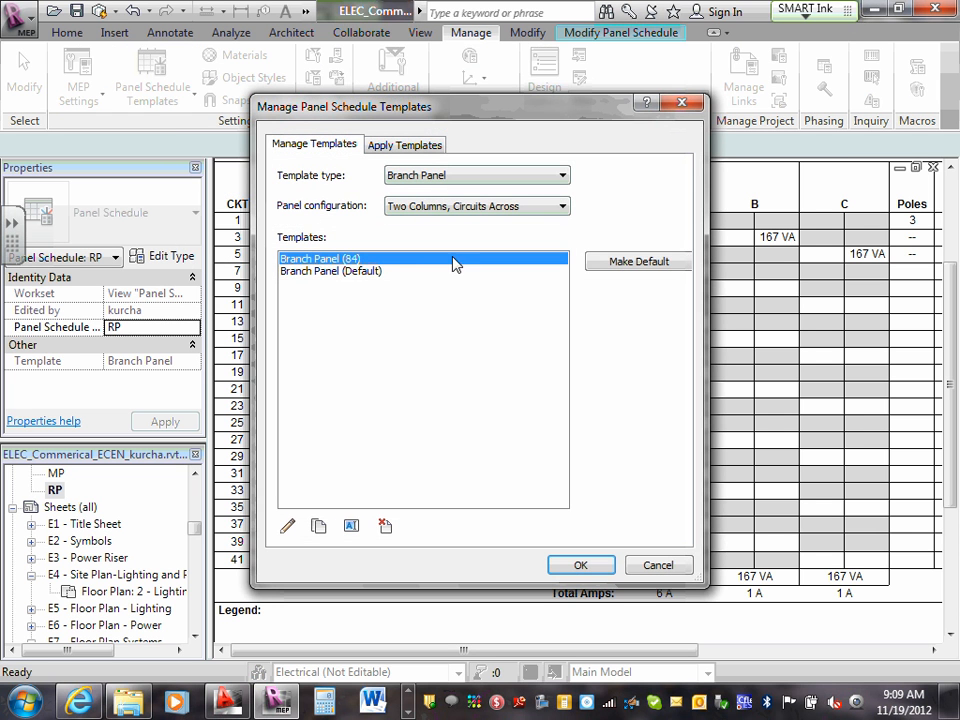
left_click(289, 528)
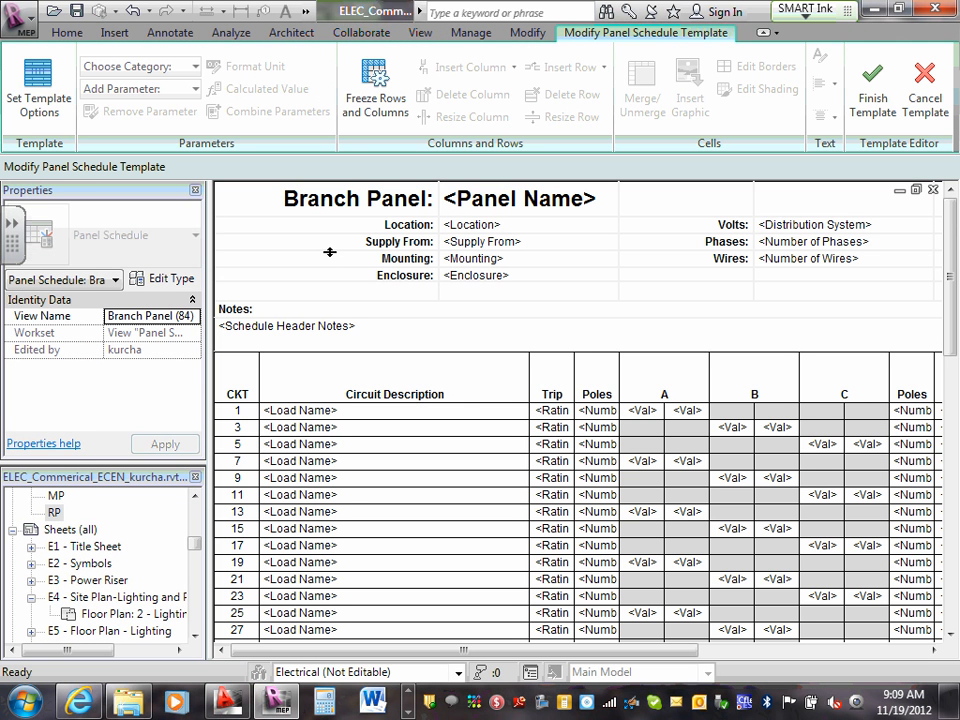
left_click(38, 88)
left_click(570, 318)
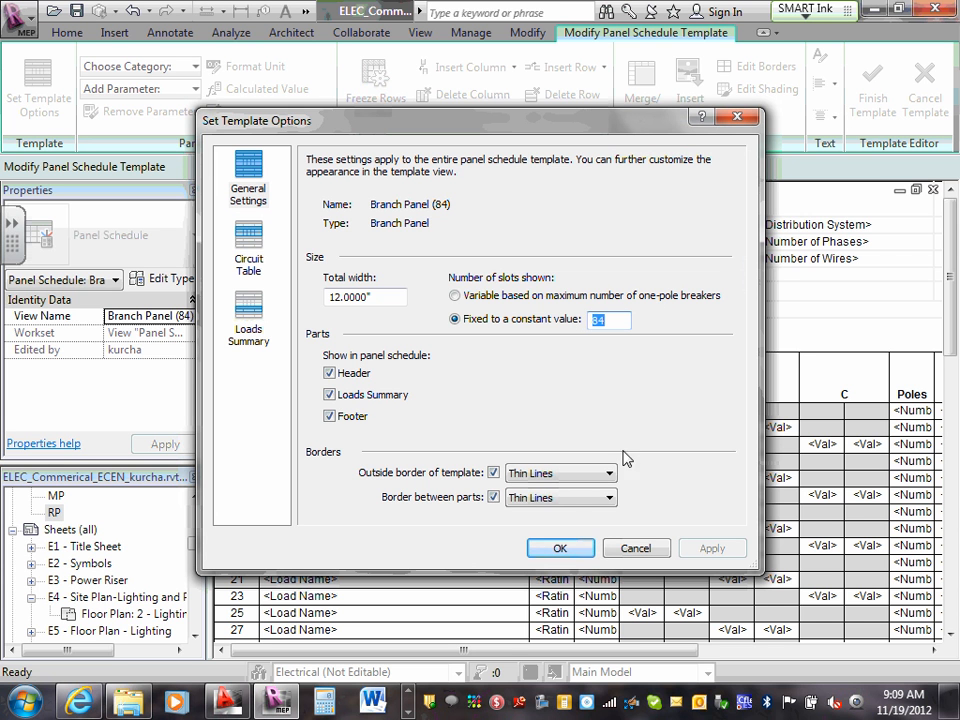
left_click(560, 549)
left_click(874, 96)
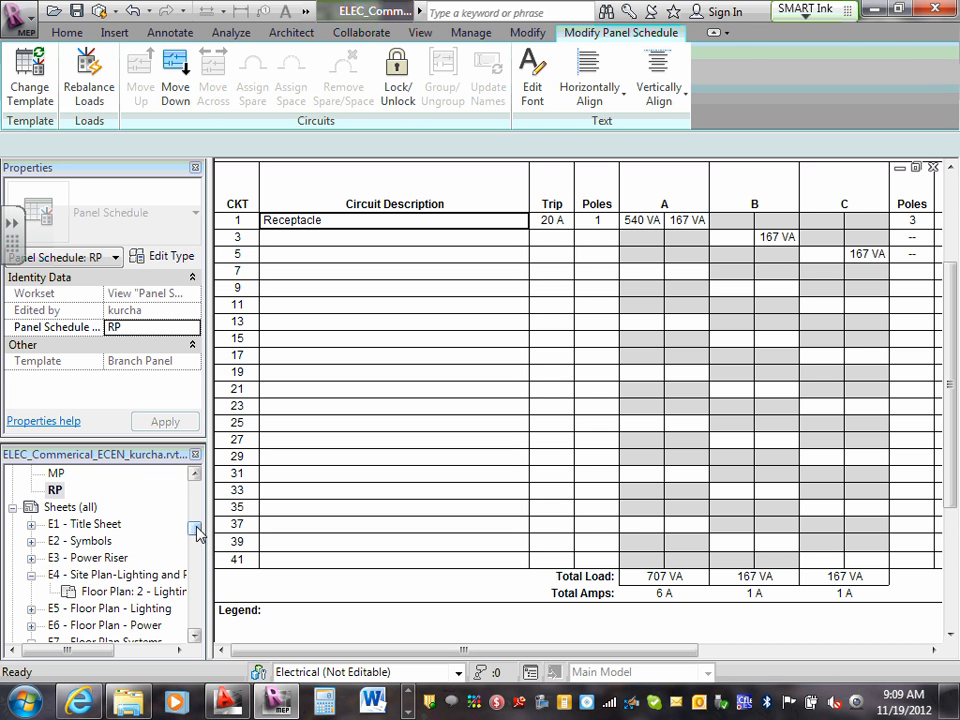
left_click(55, 490)
double_click(55, 490)
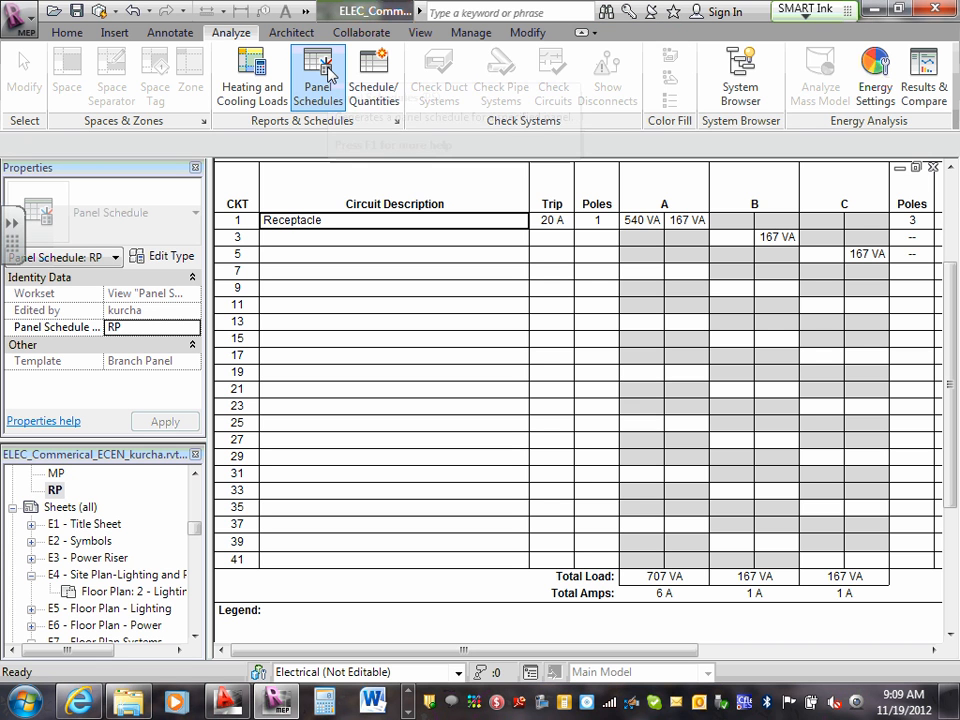
left_click(468, 36)
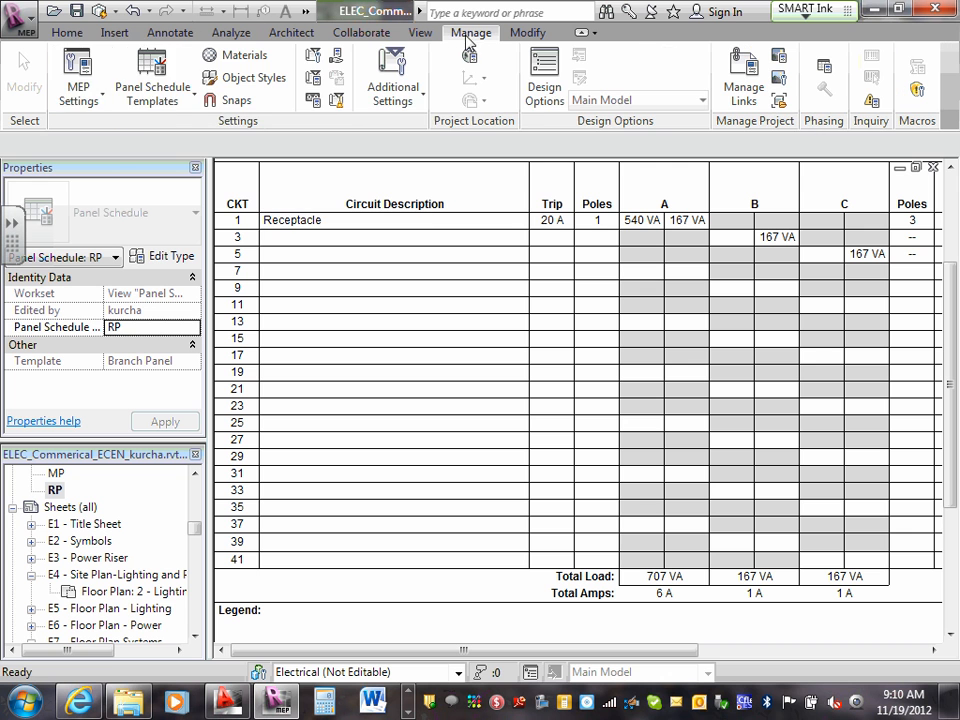
left_click(152, 100)
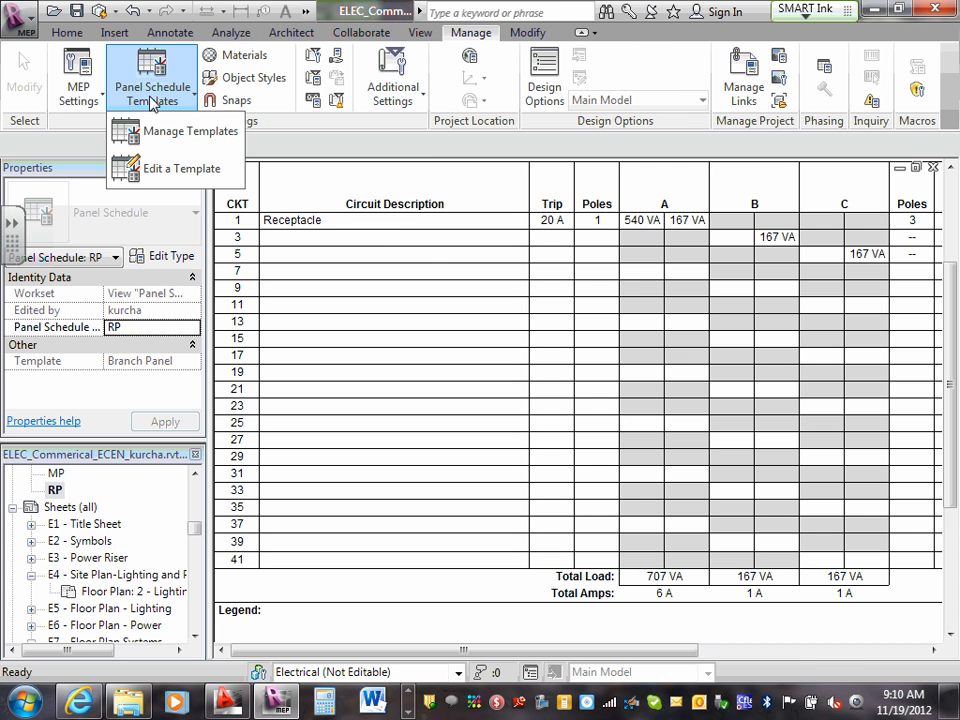
left_click(203, 170)
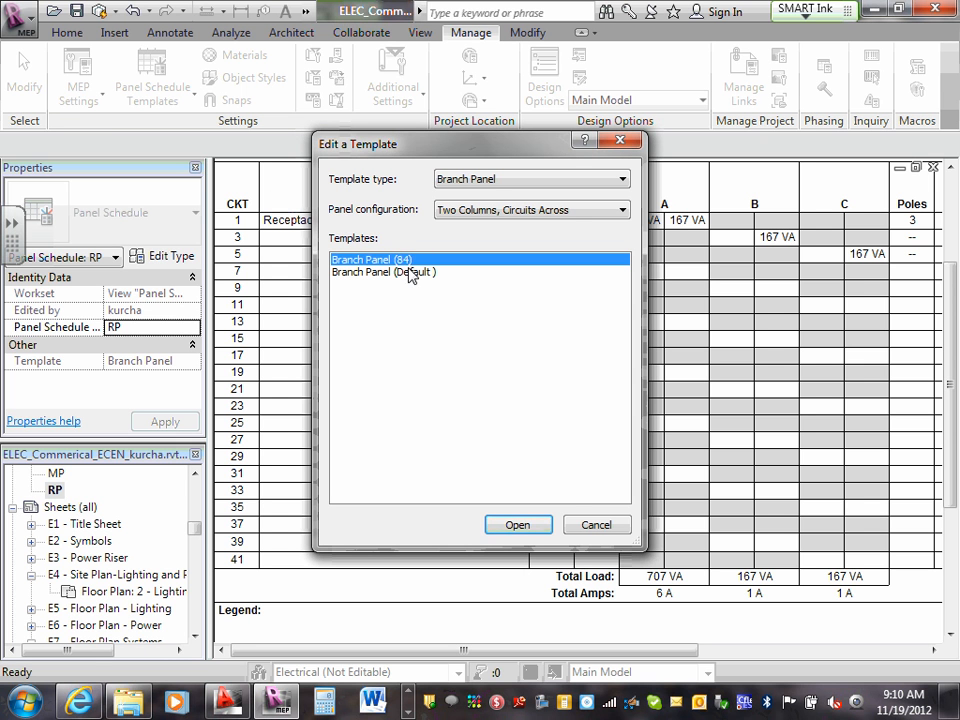
left_click(596, 524)
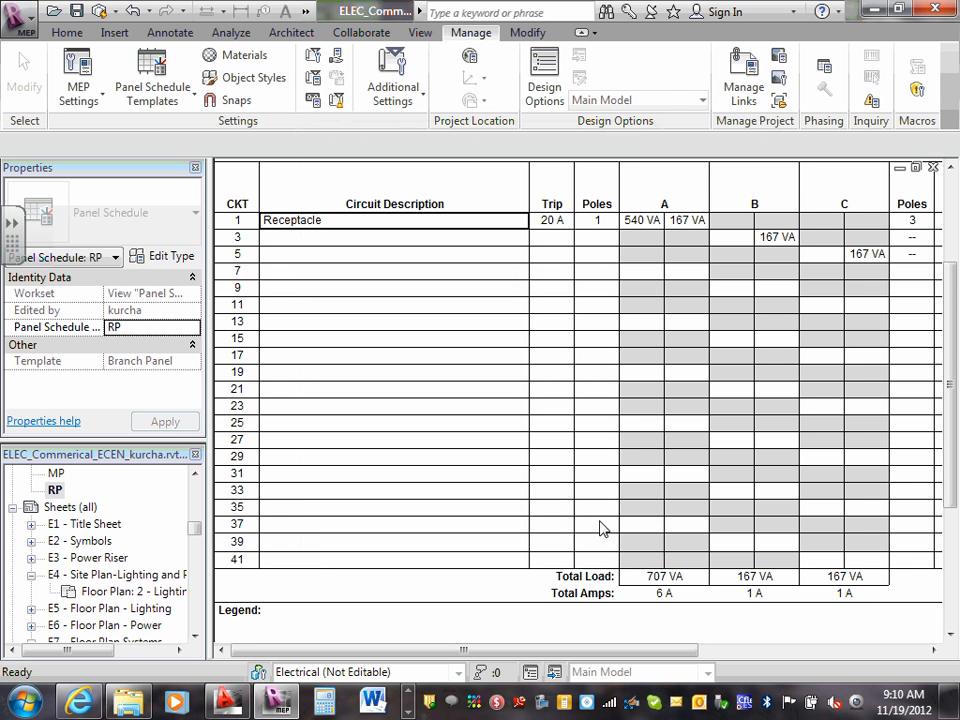
scroll(518, 374, "down", 2)
scroll(518, 374, "up", 2)
scroll(518, 374, "down", 1)
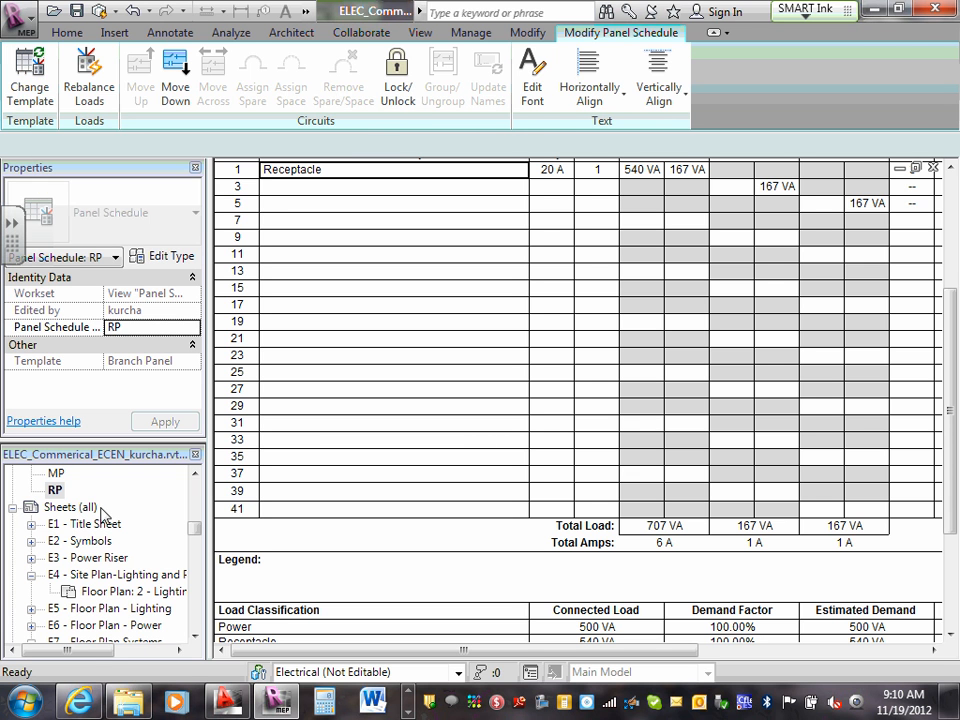
double_click(54, 491)
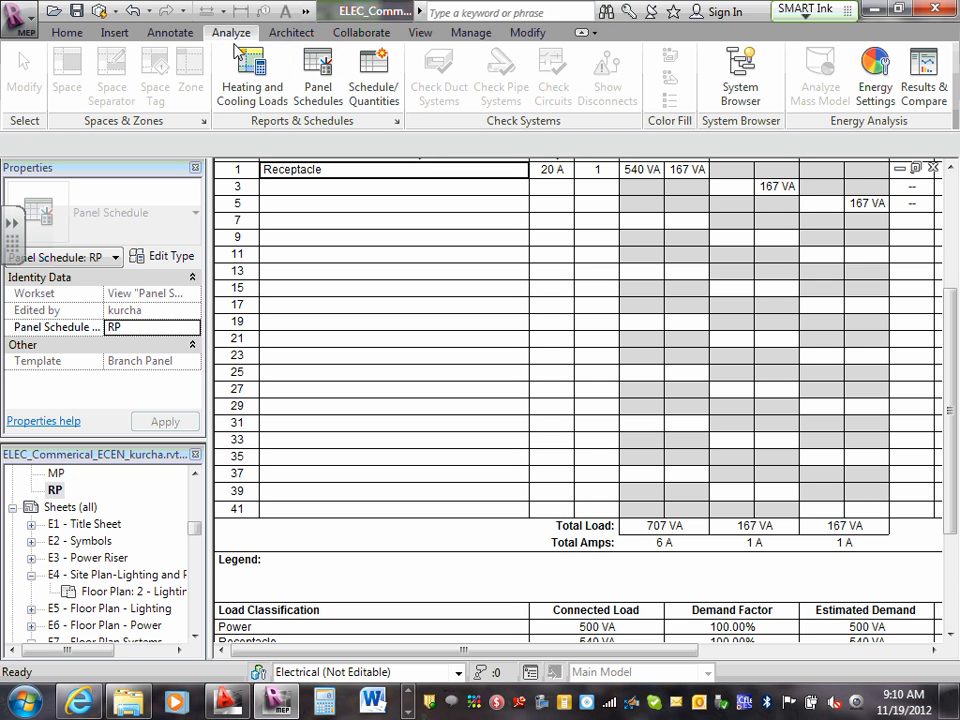
left_click(466, 38)
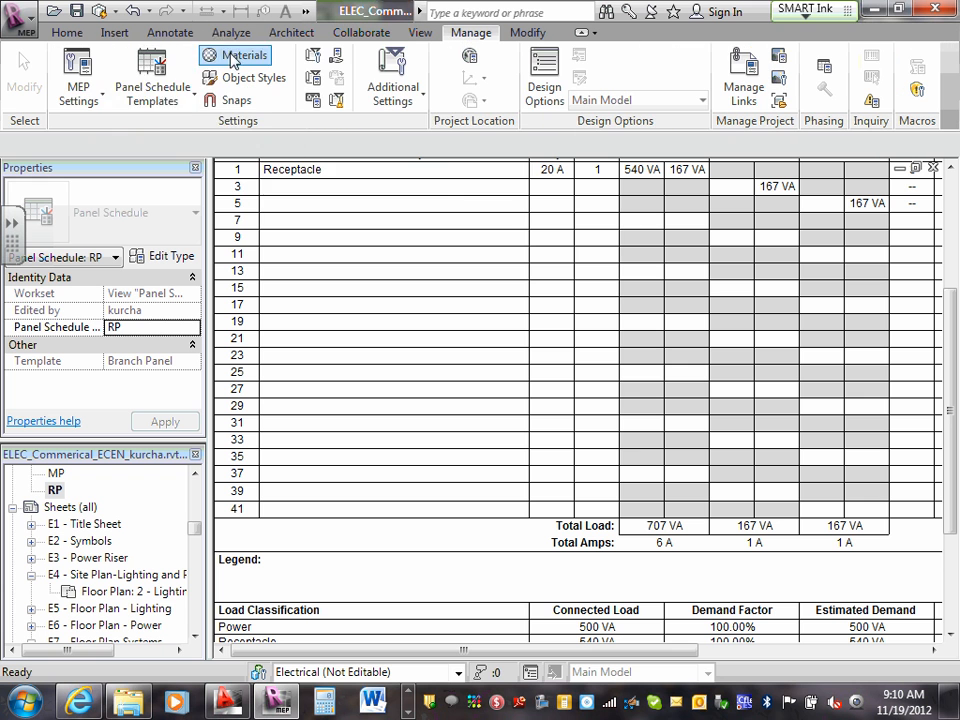
left_click(148, 100)
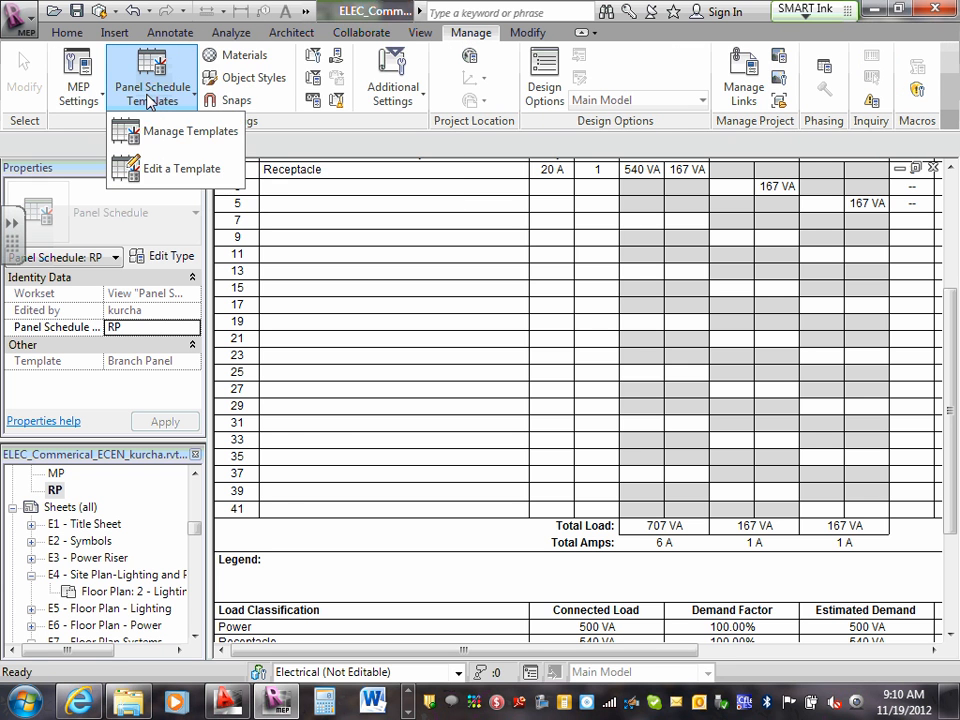
left_click(152, 168)
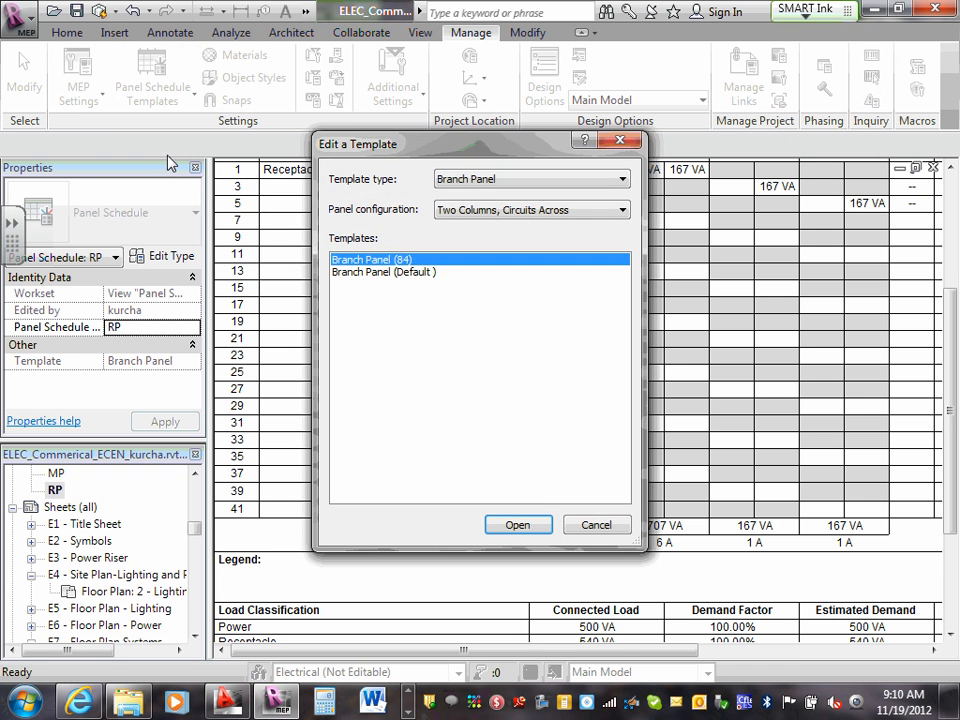
left_click(602, 526)
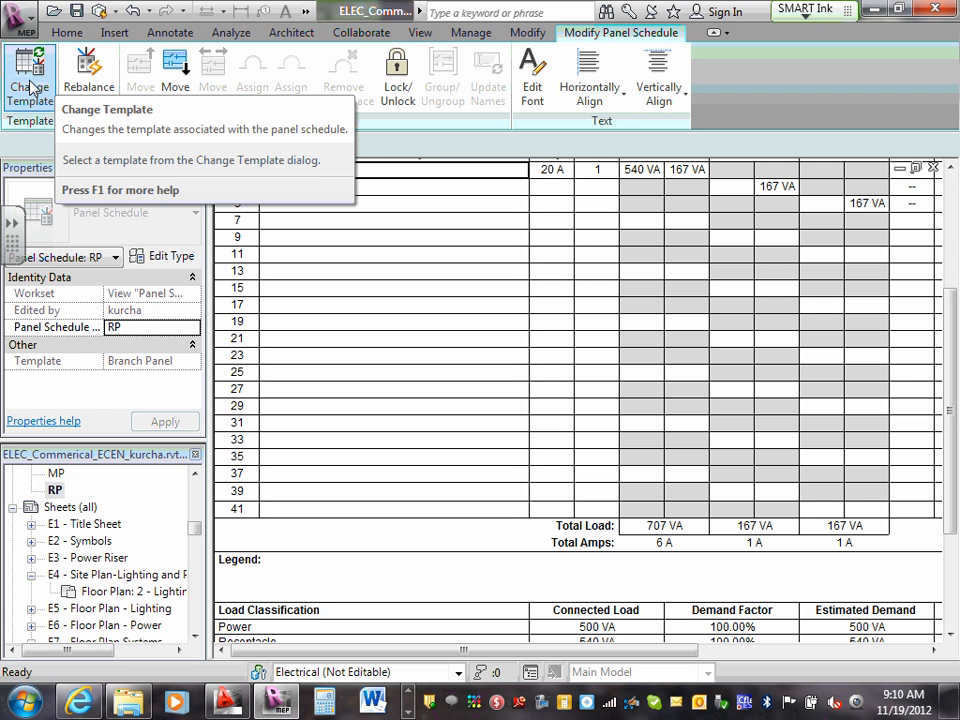
Step: Change the RP schedule's template to Branch Panel (84), accept losing unstored text, and check the circuit rows and load summary
left_click(30, 88)
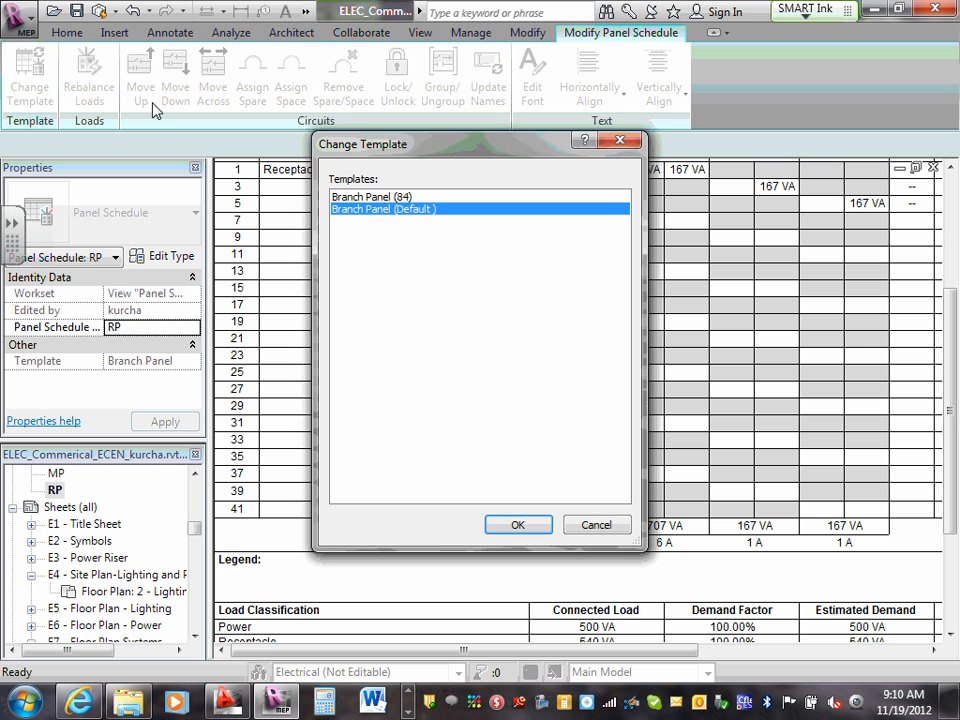
key("Up")
key("Down")
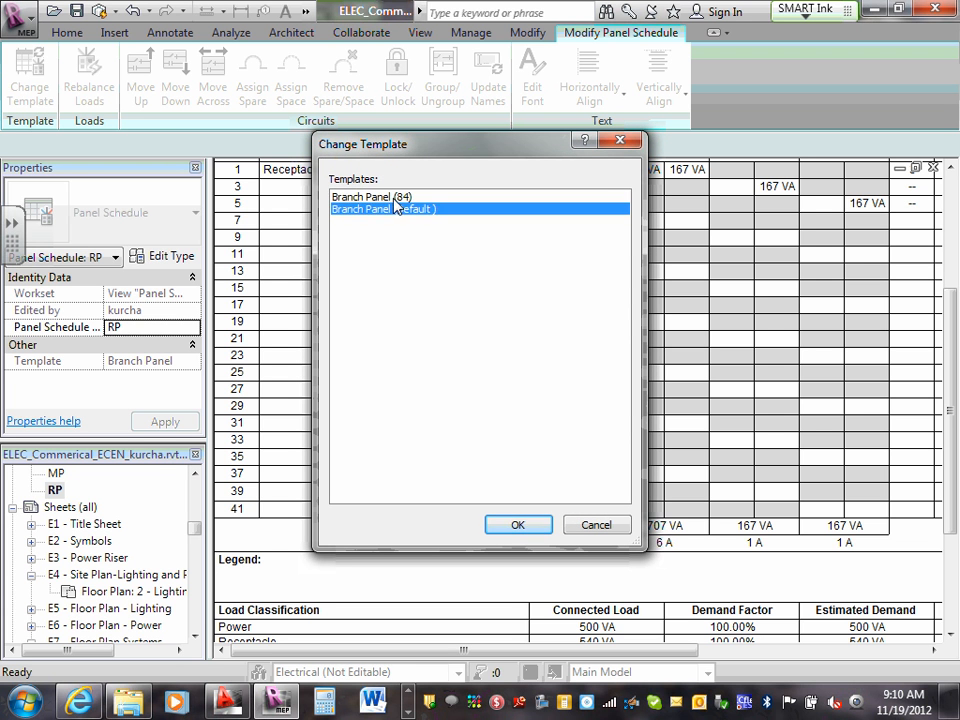
key("Up")
left_click(396, 209)
key("Up")
left_click(529, 526)
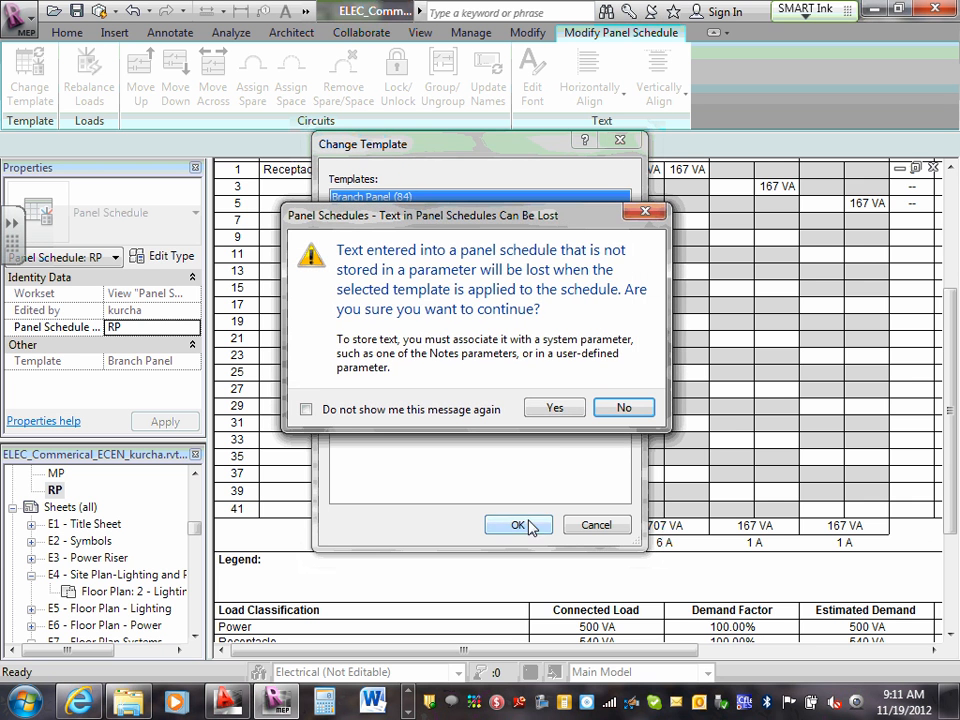
left_click(557, 408)
scroll(561, 413, "down", 3)
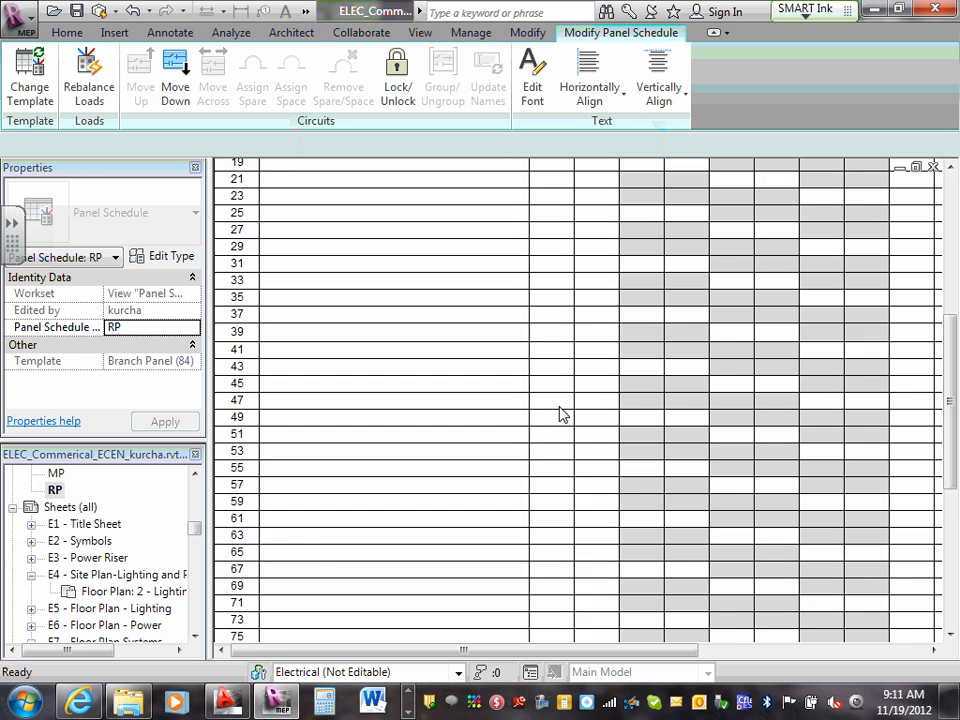
scroll(562, 414, "down", 5)
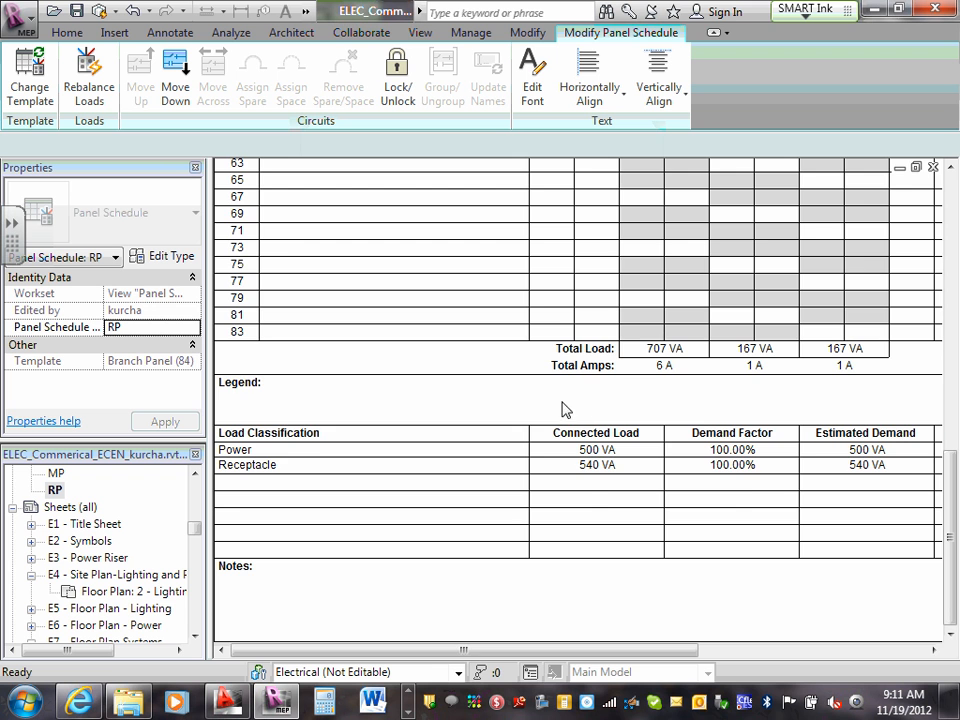
scroll(565, 410, "up", 10)
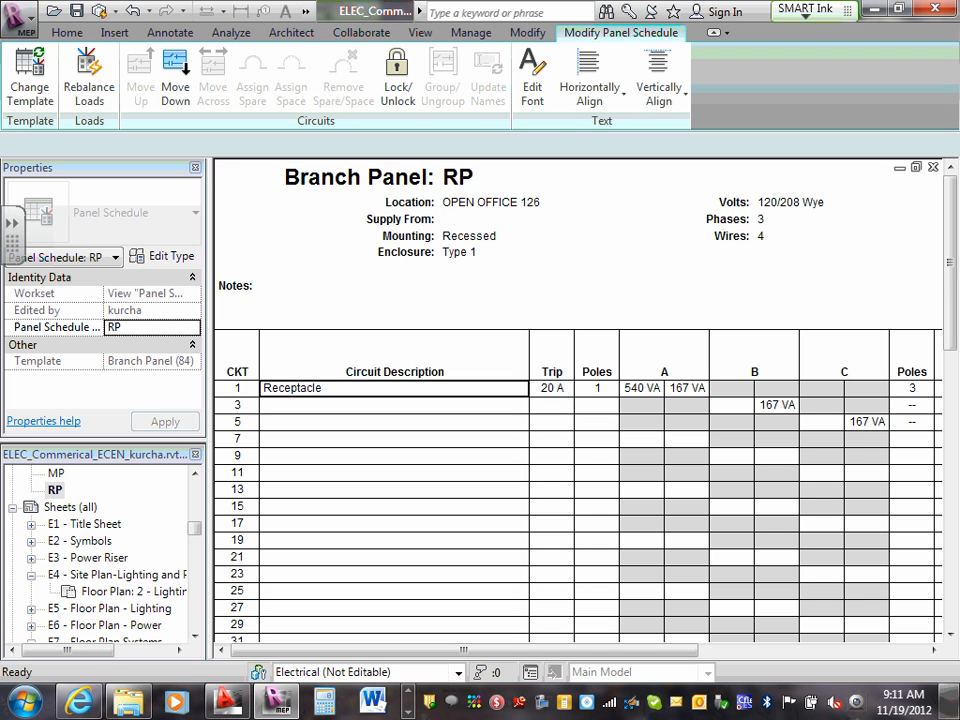
Step: Switch the RP schedule back to the default Branch Panel template and accept losing unstored text
left_click(35, 75)
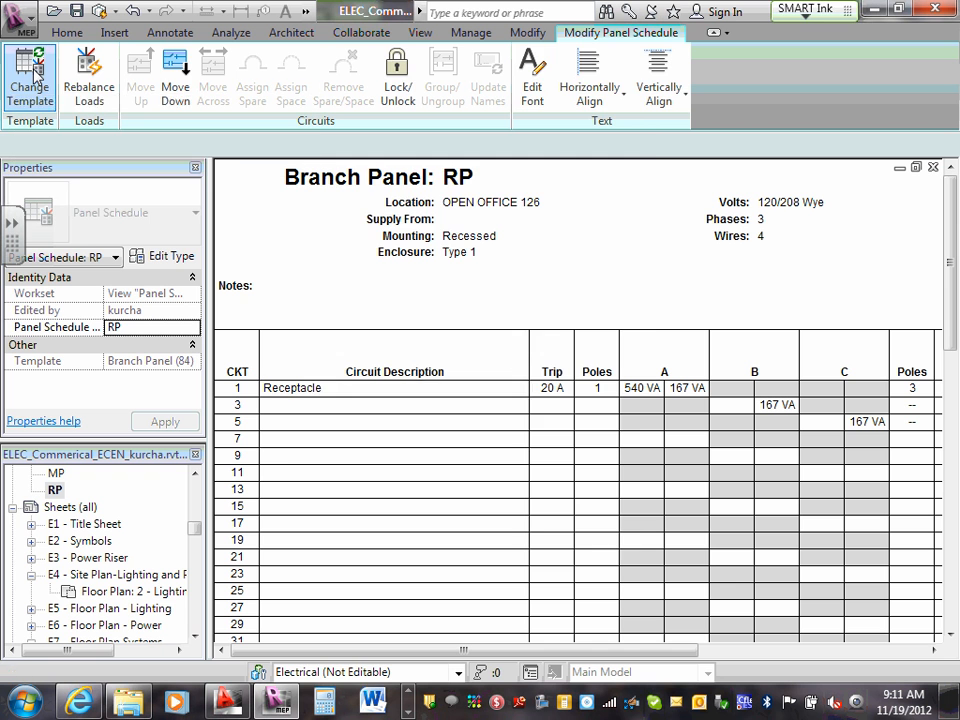
left_click(410, 210)
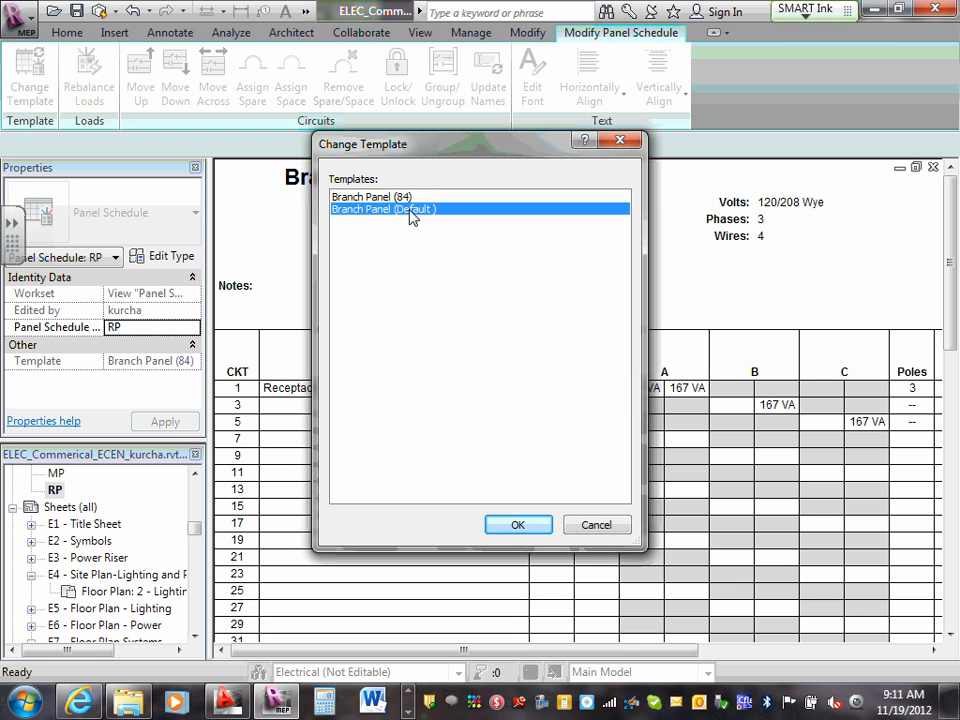
left_click(517, 525)
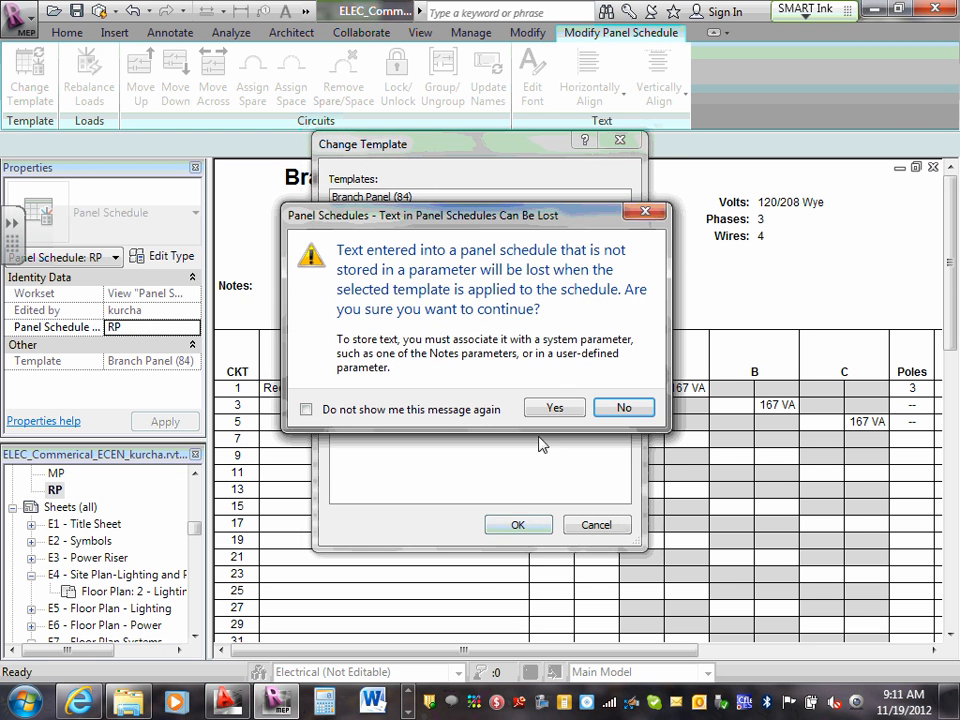
left_click(557, 410)
left_click(497, 437)
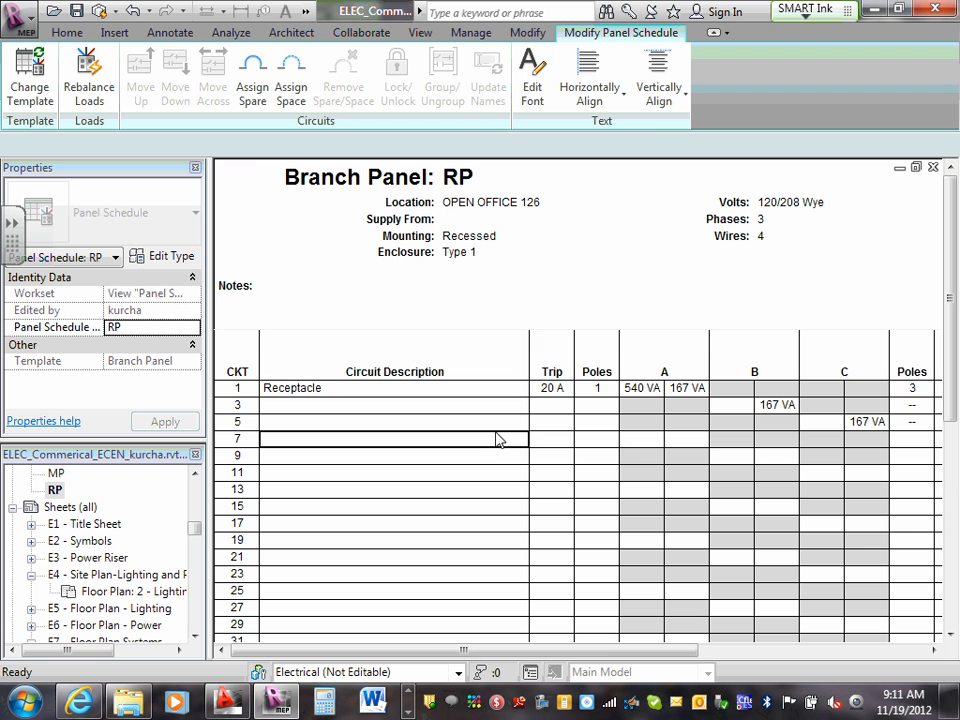
left_click(489, 290)
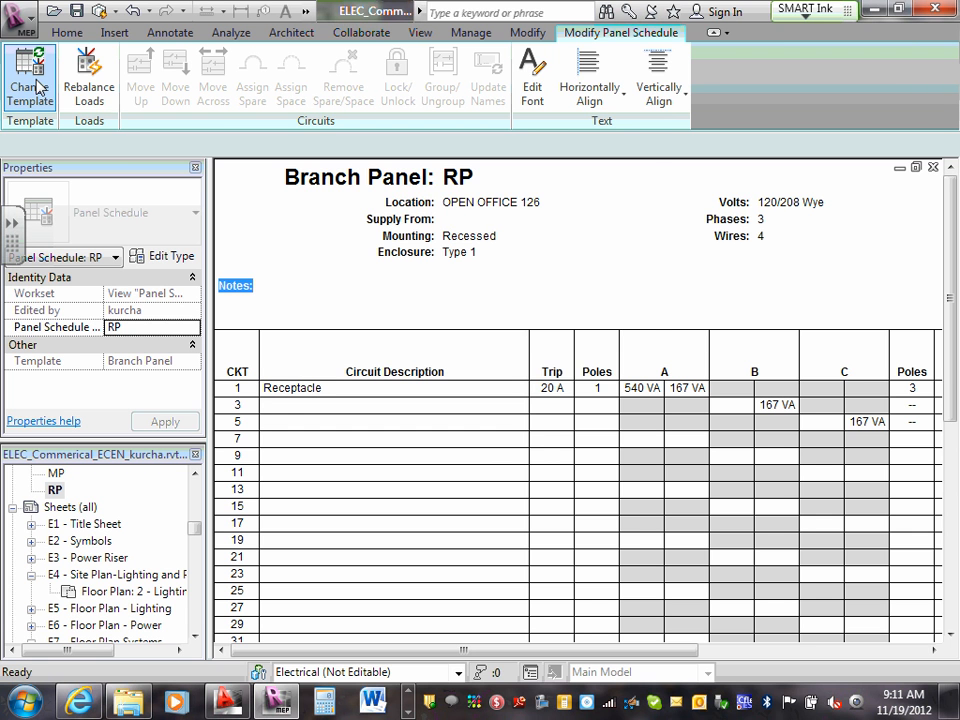
left_click(32, 90)
left_click(619, 527)
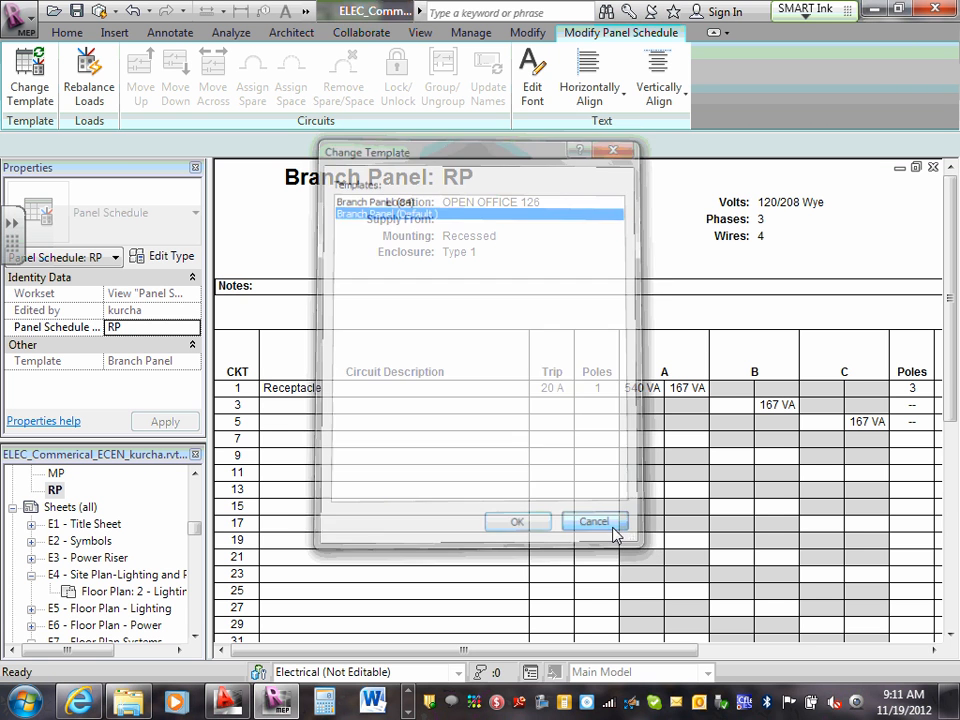
left_click(486, 525)
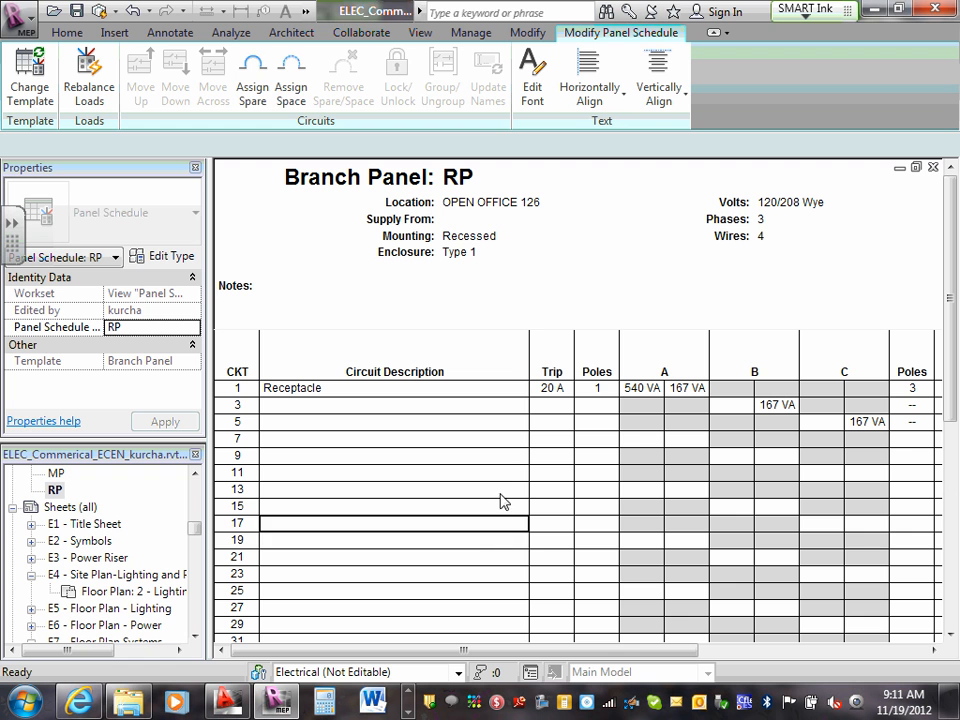
left_click(515, 490)
left_click(597, 473)
left_click(612, 248)
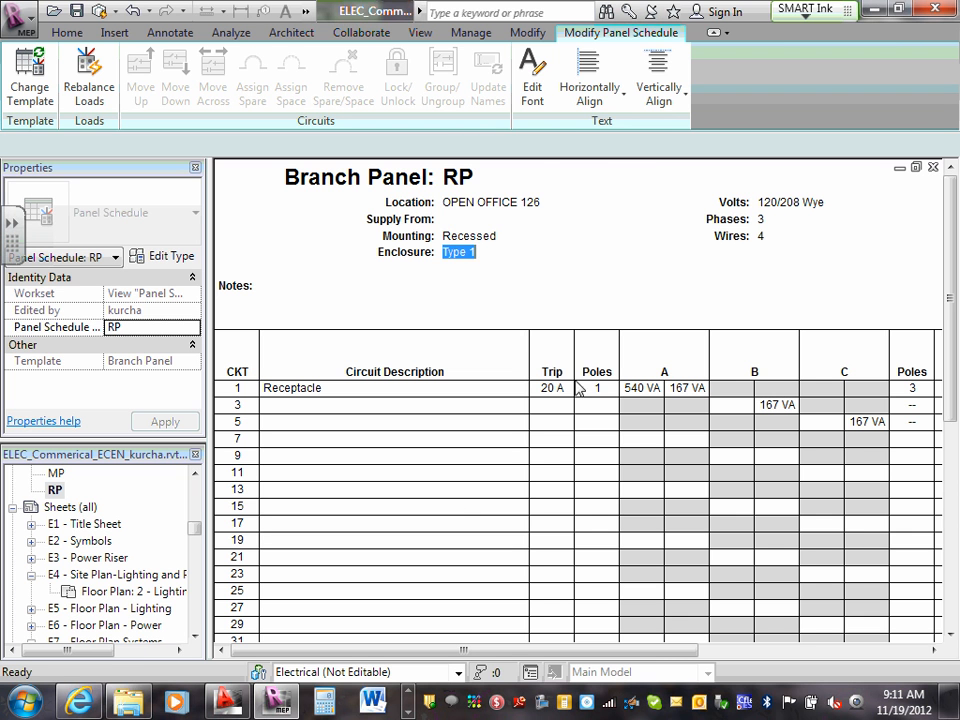
left_click(461, 504)
Step: Apply the Branch Panel (84) template to the RP schedule again and accept losing unstored text
left_click(30, 88)
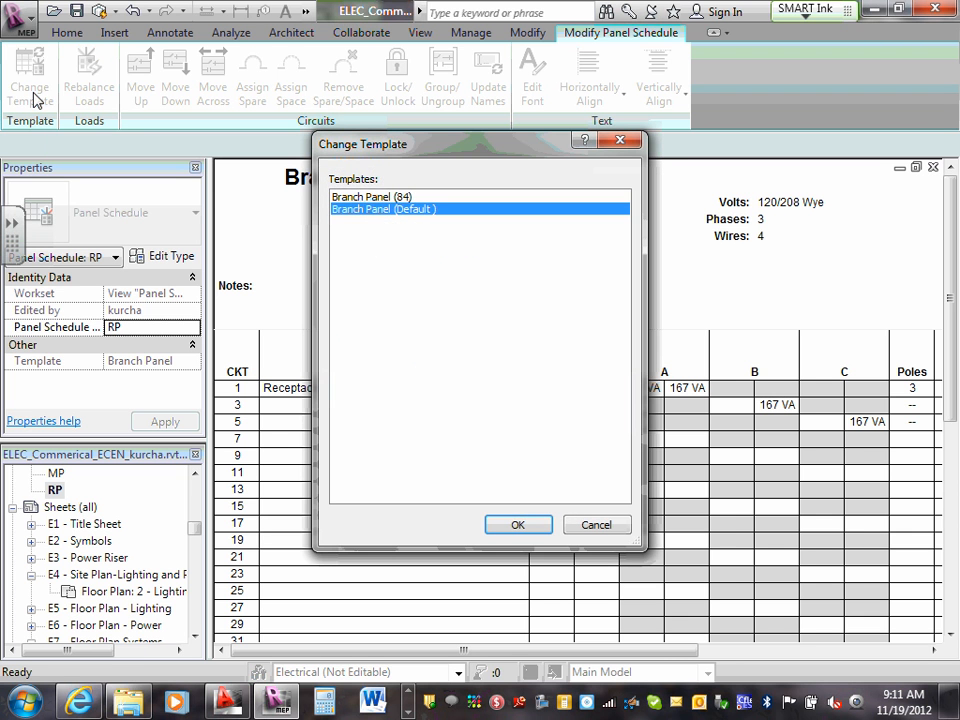
left_click(411, 198)
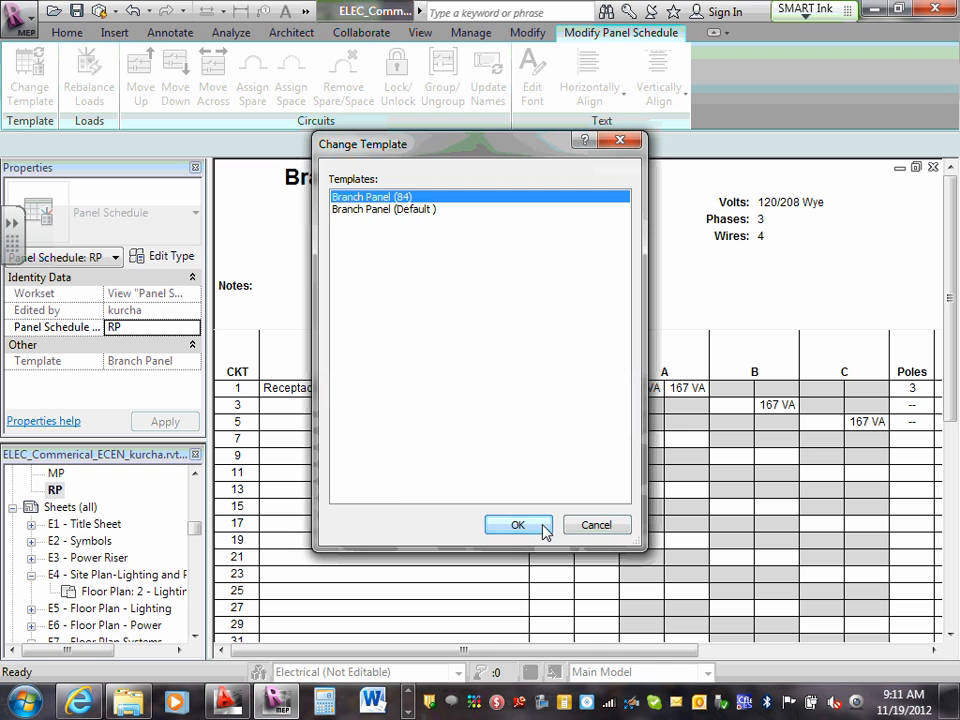
left_click(540, 526)
left_click(551, 404)
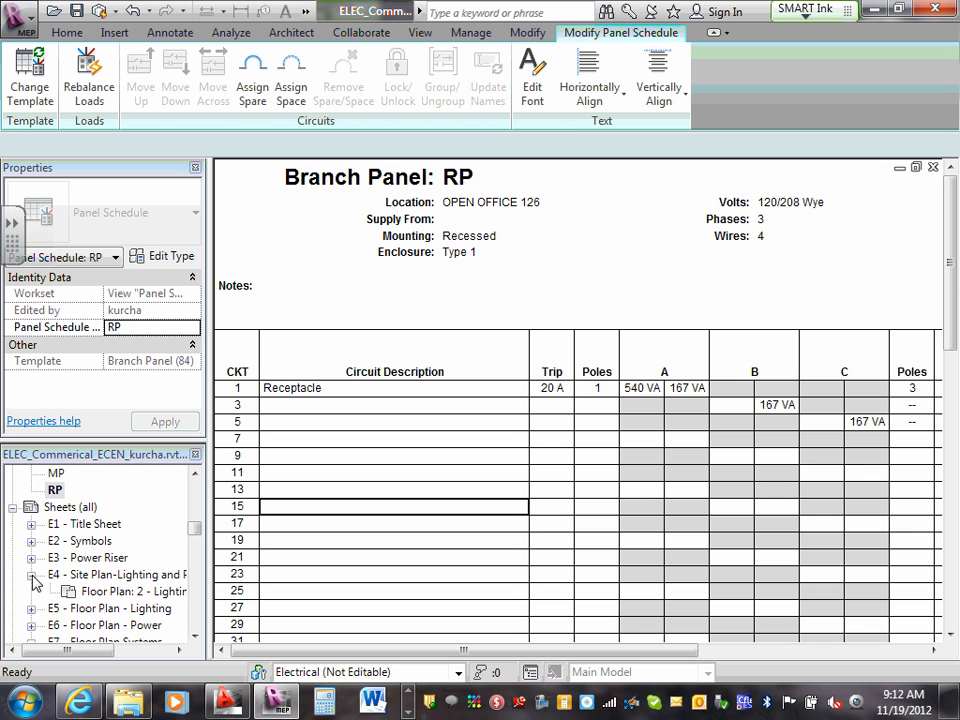
Step: Collapse the E4 and E7 sheet entries and open the E8 - Panel Schedules sheet
left_click(31, 575)
scroll(38, 612, "down", 2)
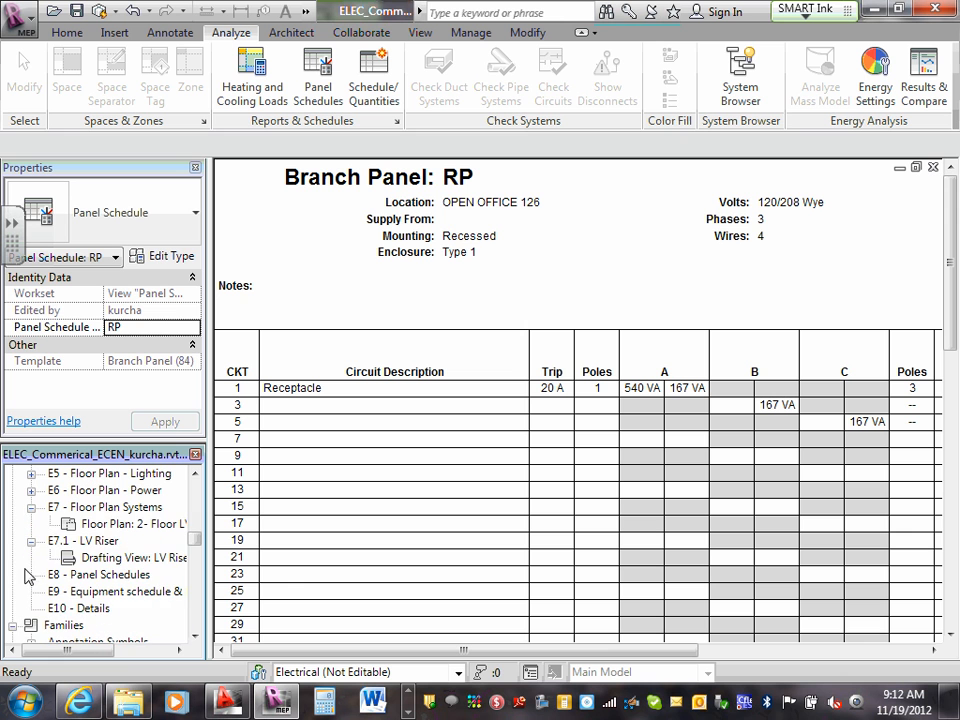
left_click(31, 507)
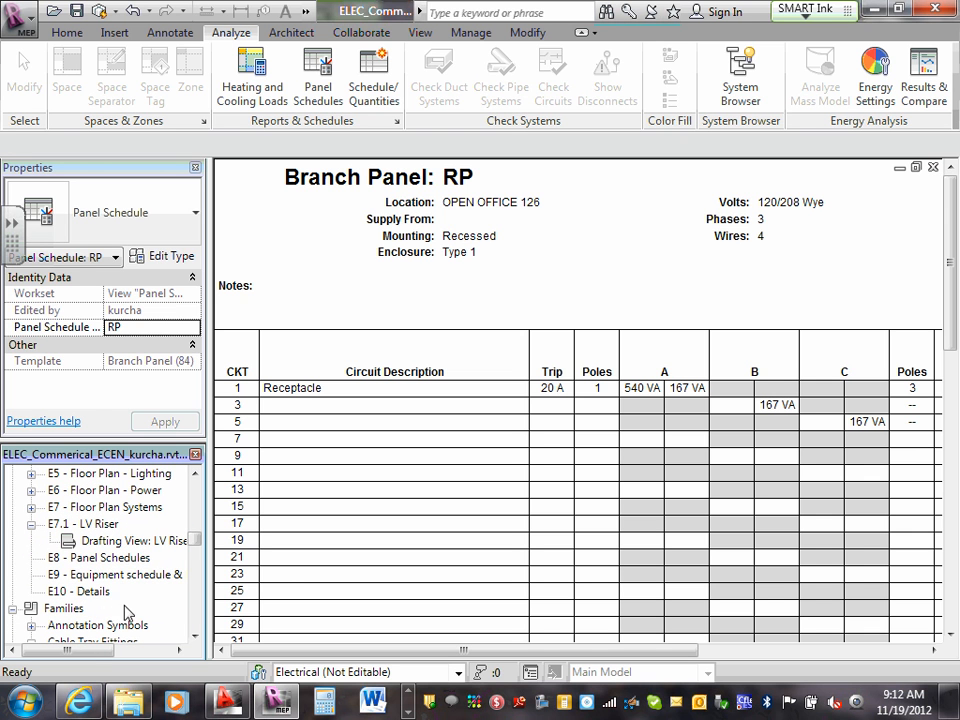
left_click(118, 560)
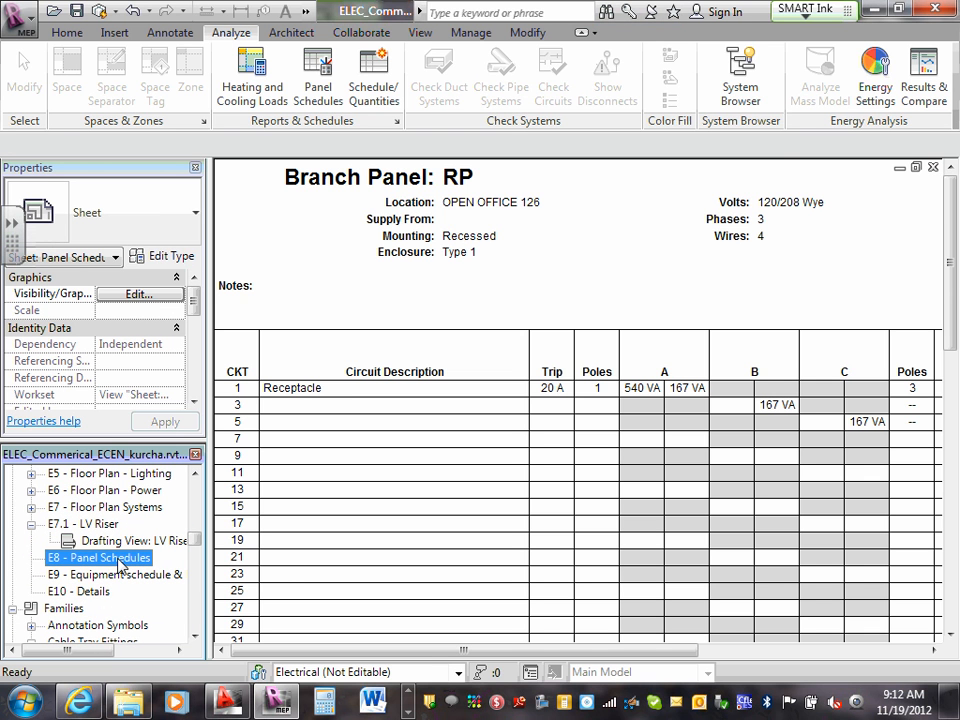
double_click(118, 560)
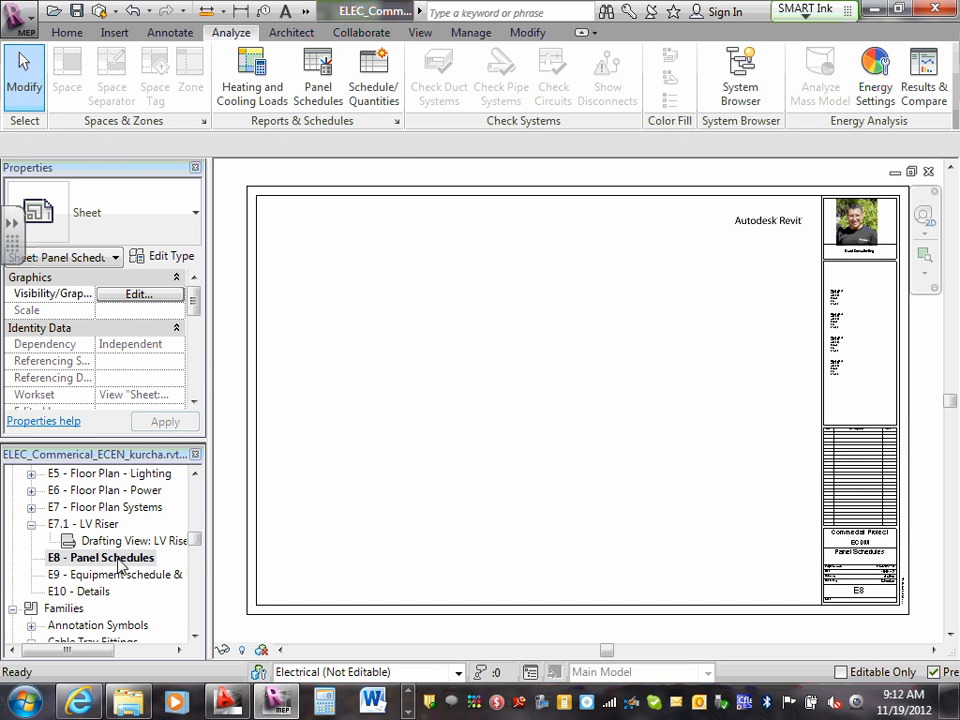
Step: Add the Panel Schedule: RP view to sheet E8 and place it in the upper-left part of the sheet
right_click(121, 566)
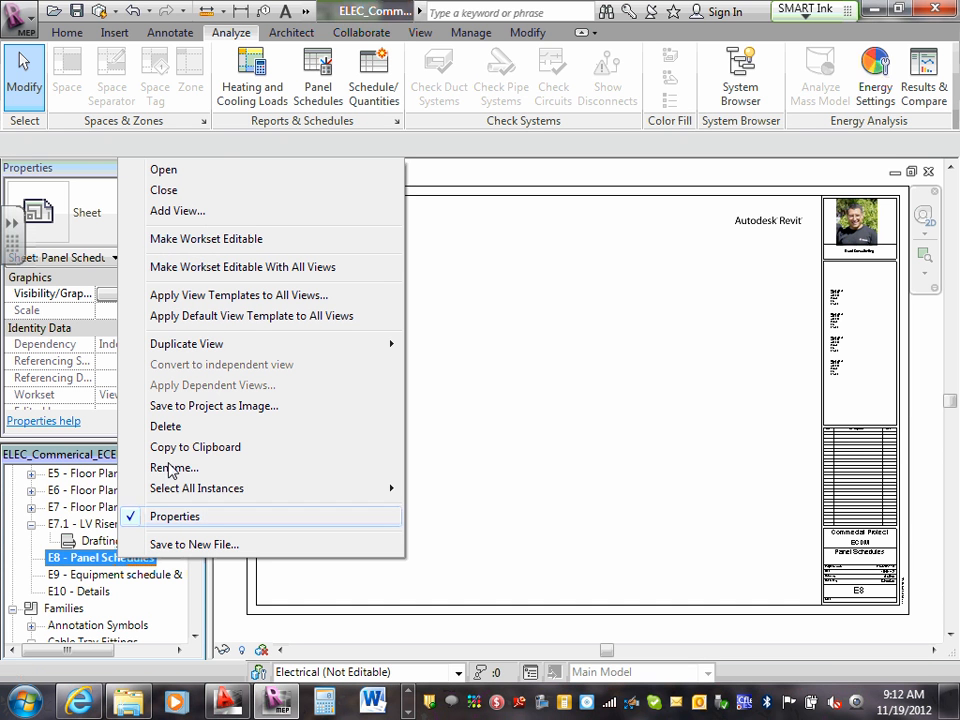
left_click(186, 213)
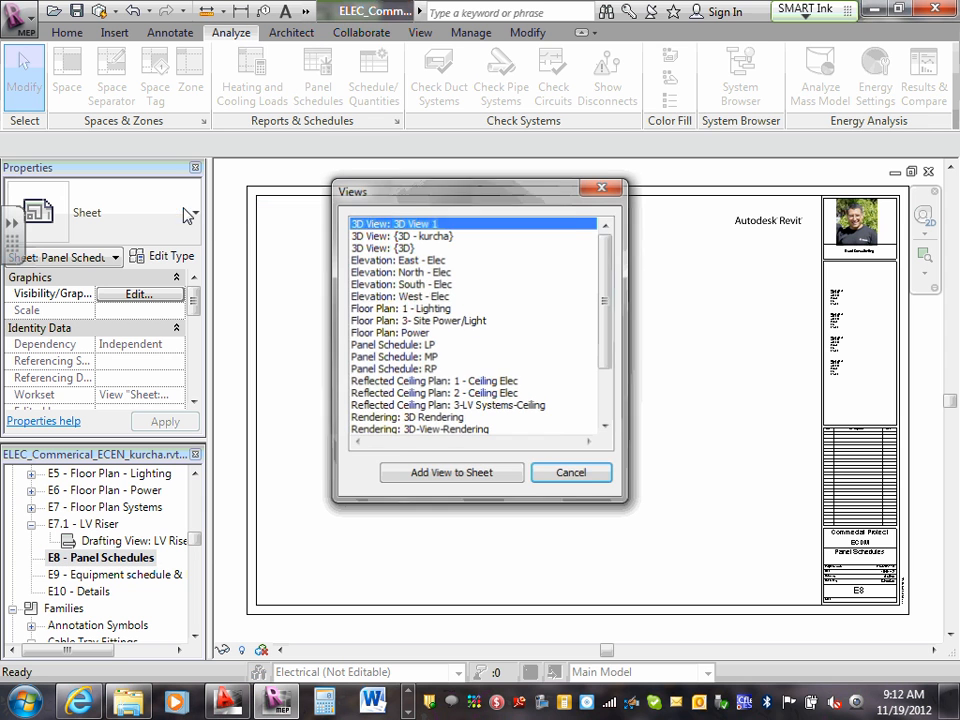
left_click_drag(605, 294, 606, 306)
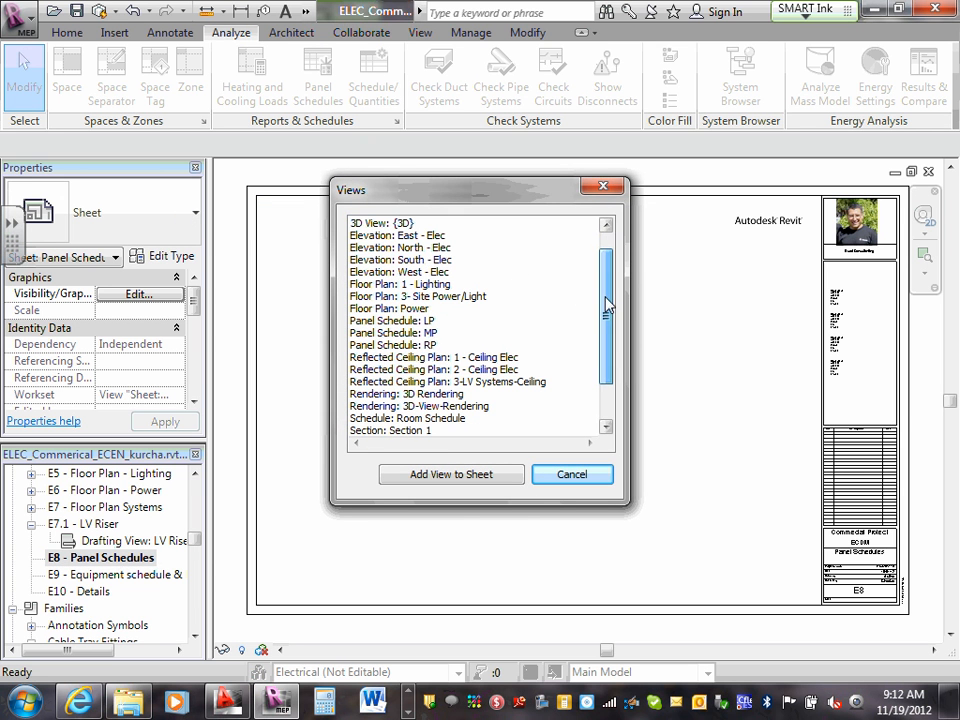
left_click(389, 324)
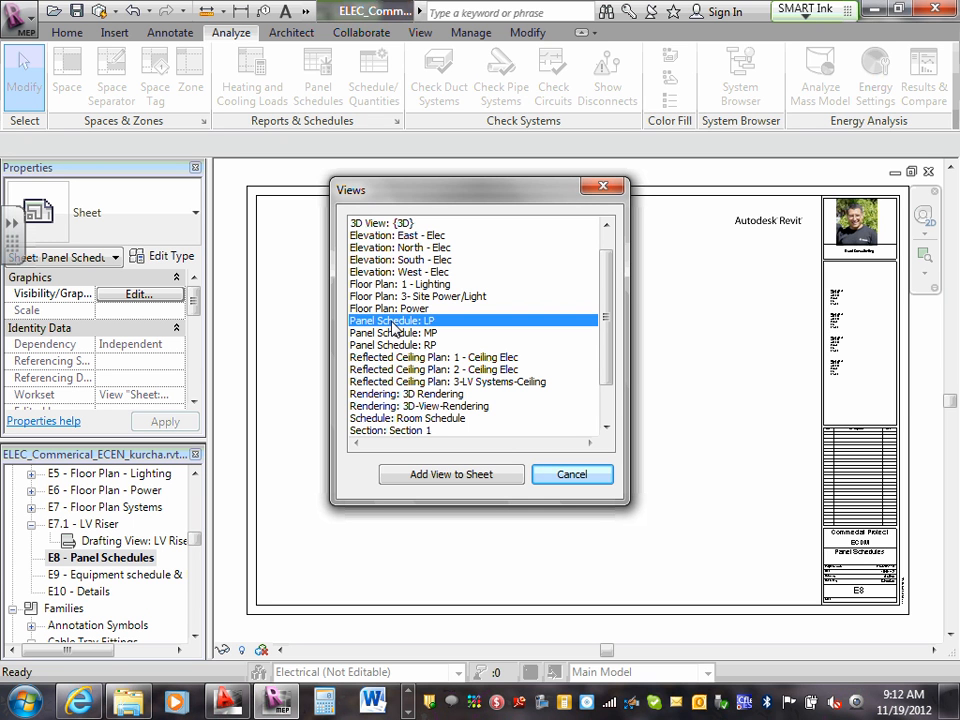
left_click(386, 345)
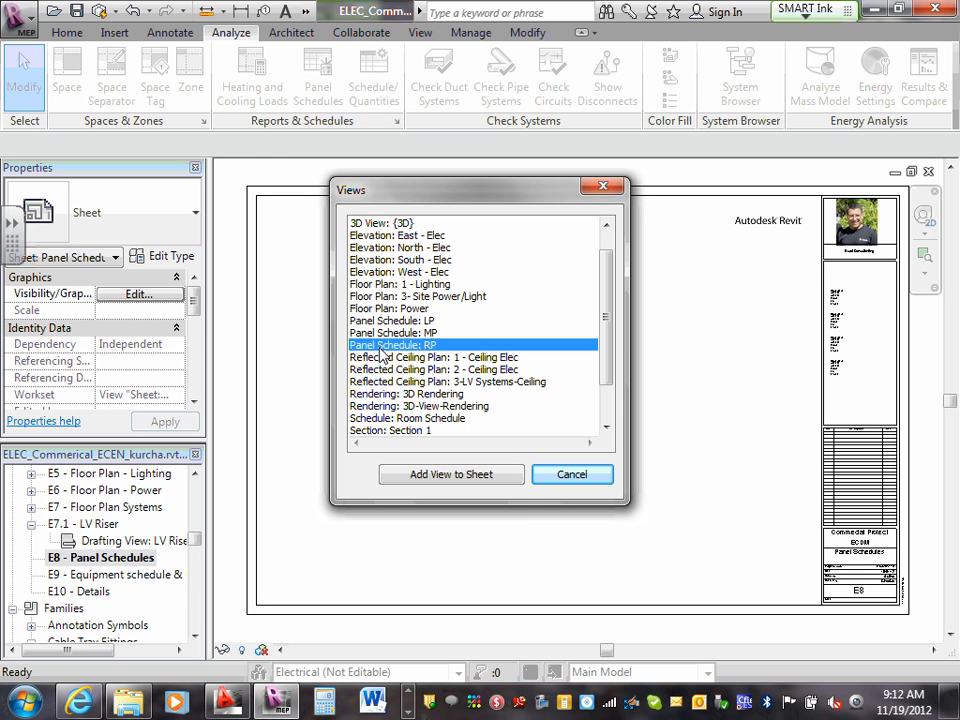
left_click(440, 475)
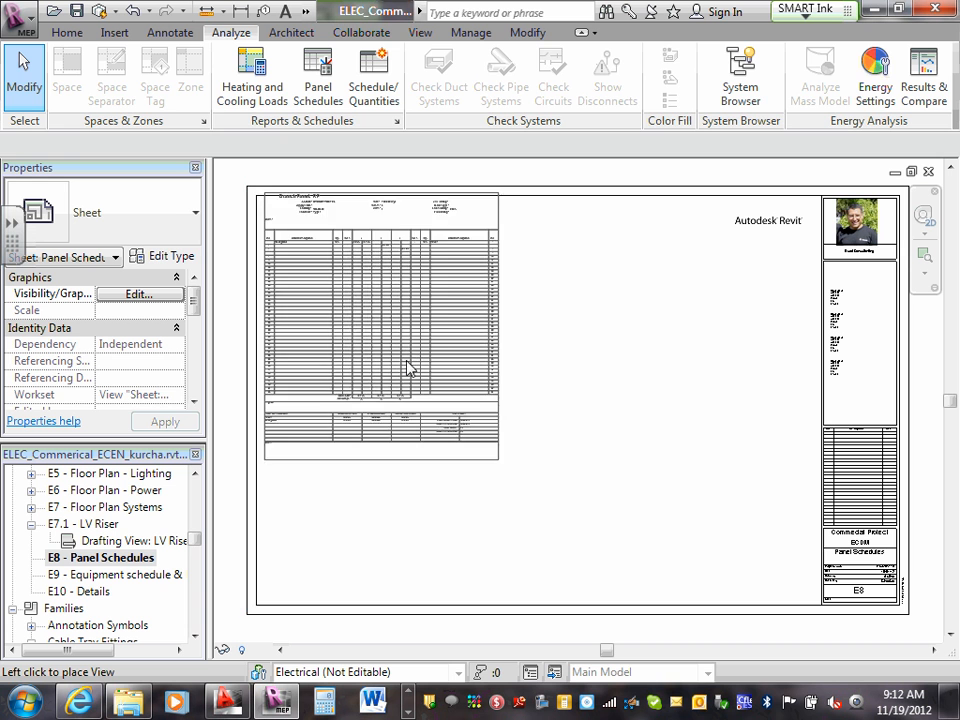
left_click(435, 408)
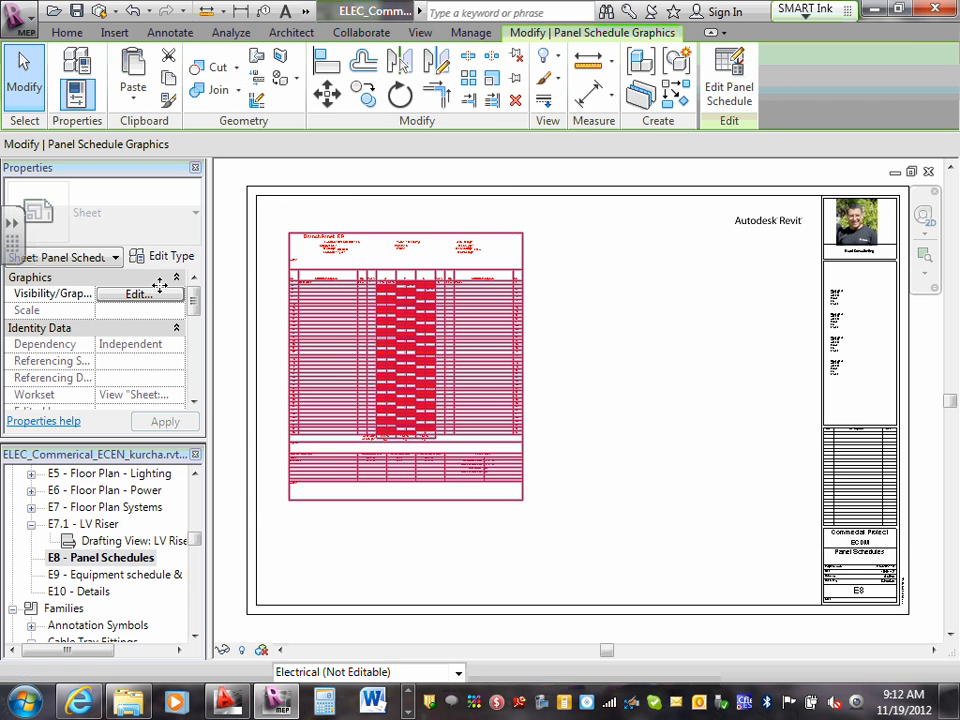
left_click(668, 398)
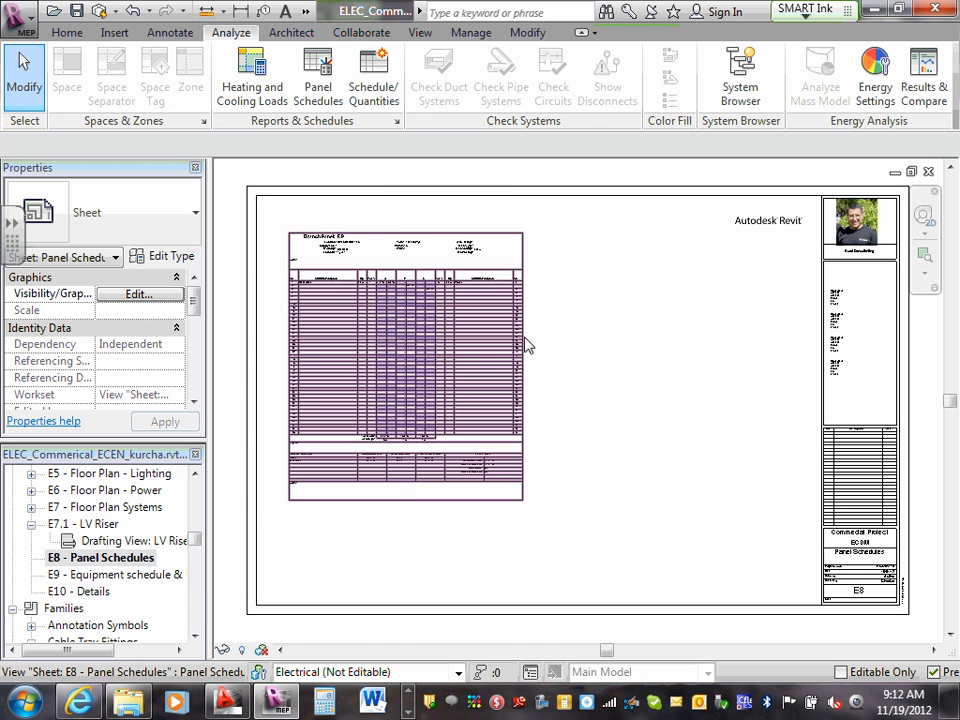
Step: Add the Panel Schedule: LP view to sheet E8 and position it to the right of the RP schedule
scroll(377, 294, "up", 6)
scroll(378, 292, "down", 2)
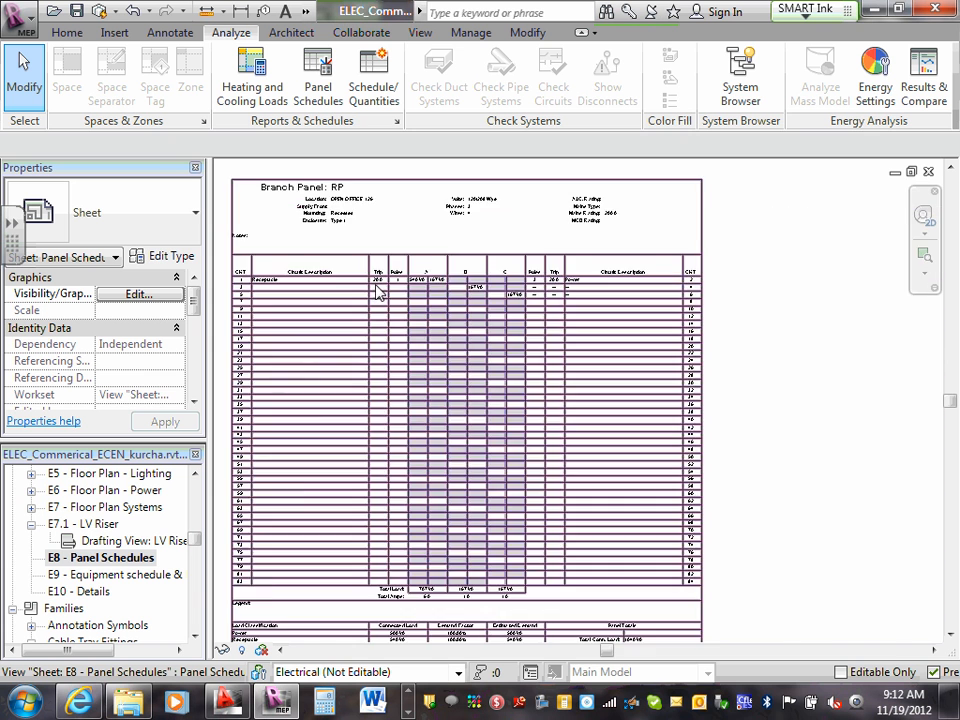
scroll(377, 292, "down", 4)
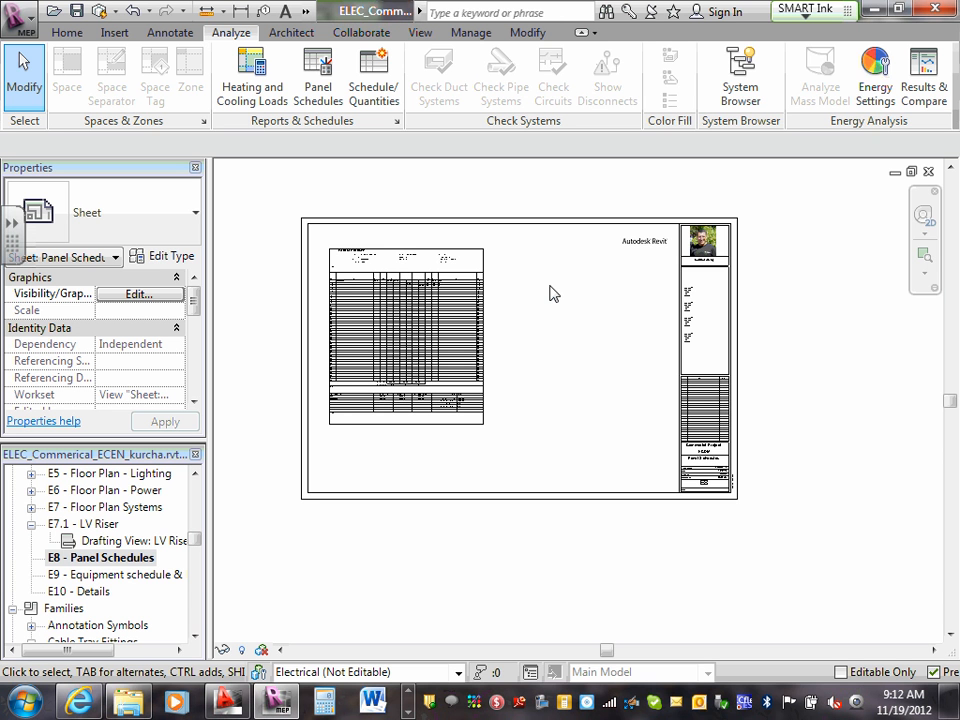
scroll(403, 272, "up", 4)
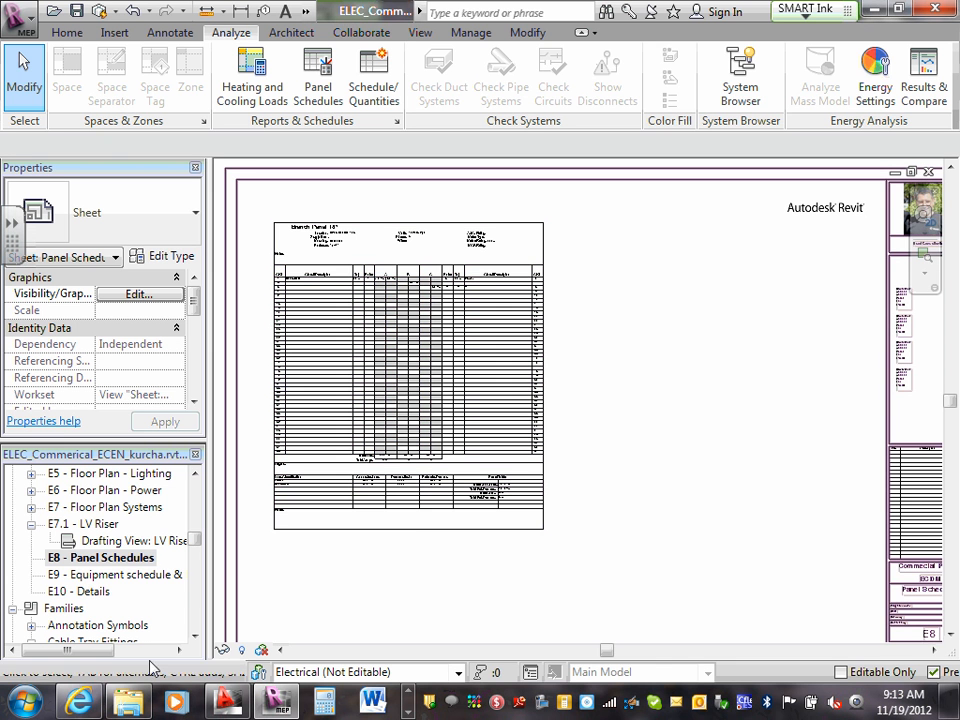
right_click(130, 566)
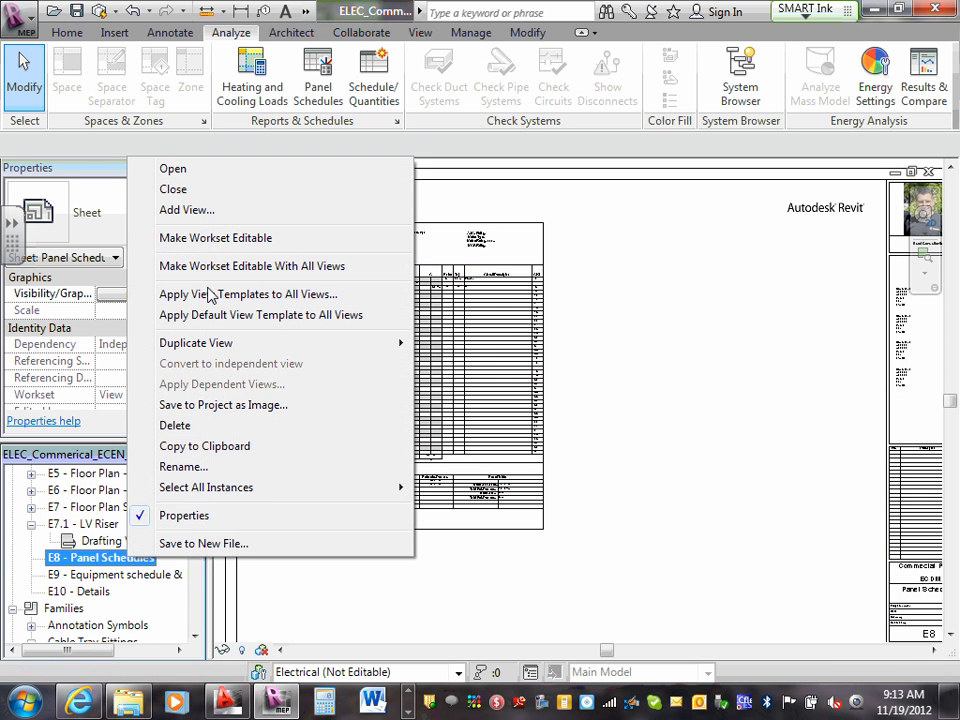
left_click(200, 211)
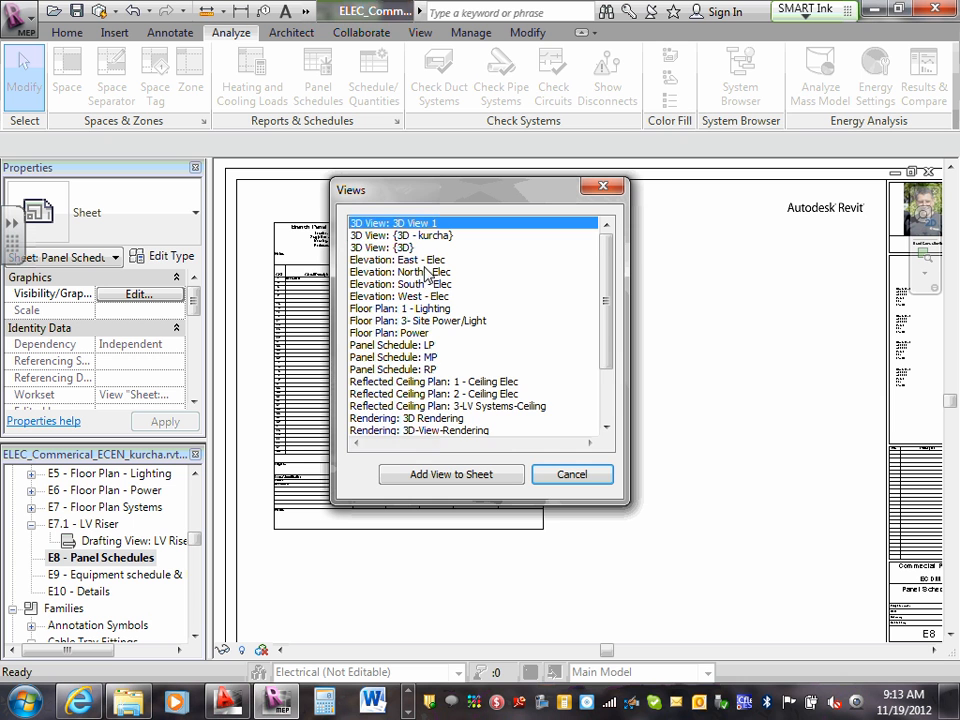
scroll(462, 292, "down", 2)
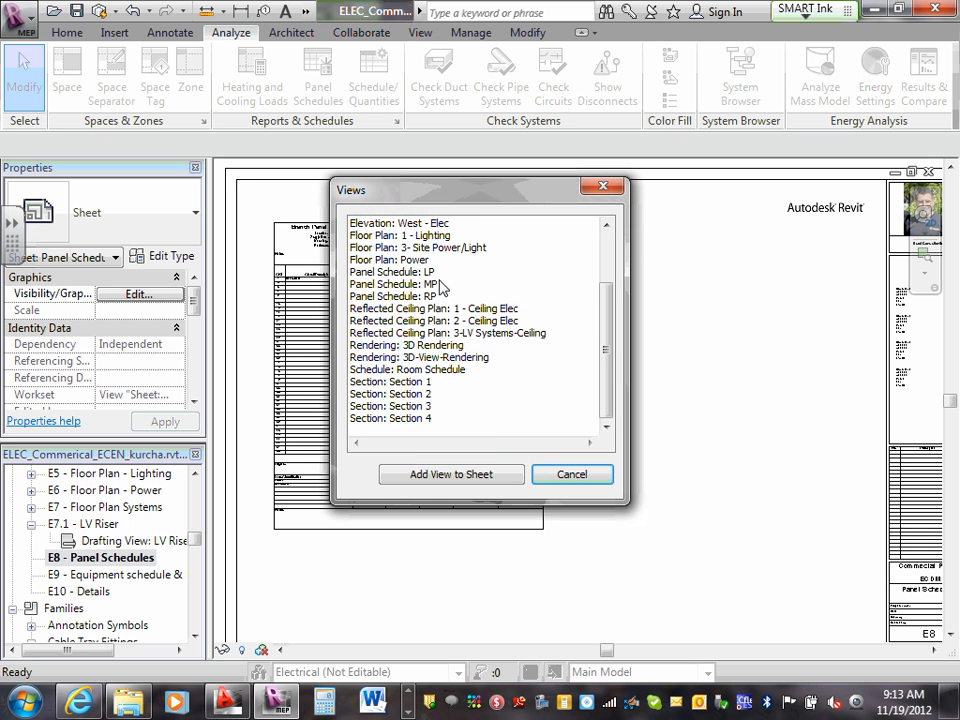
left_click(423, 284)
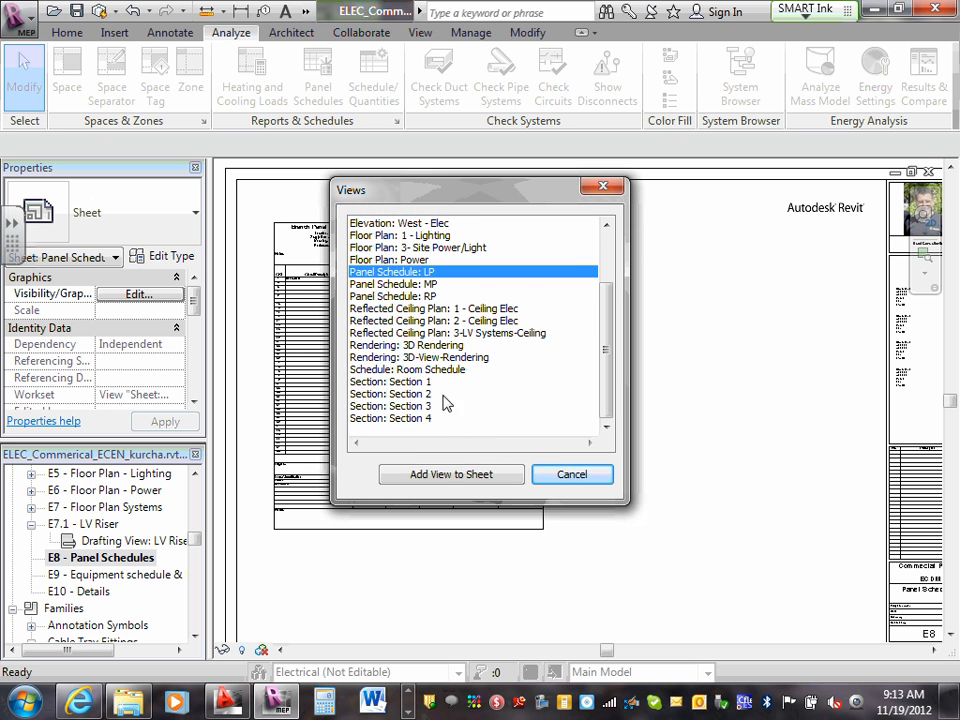
left_click(446, 475)
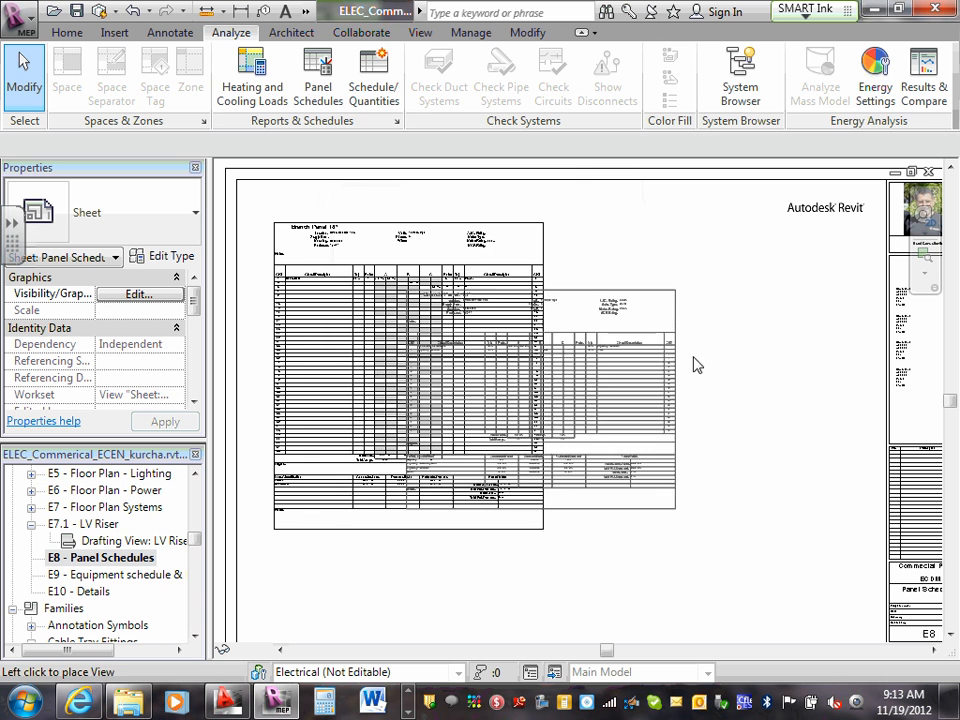
left_click(580, 375)
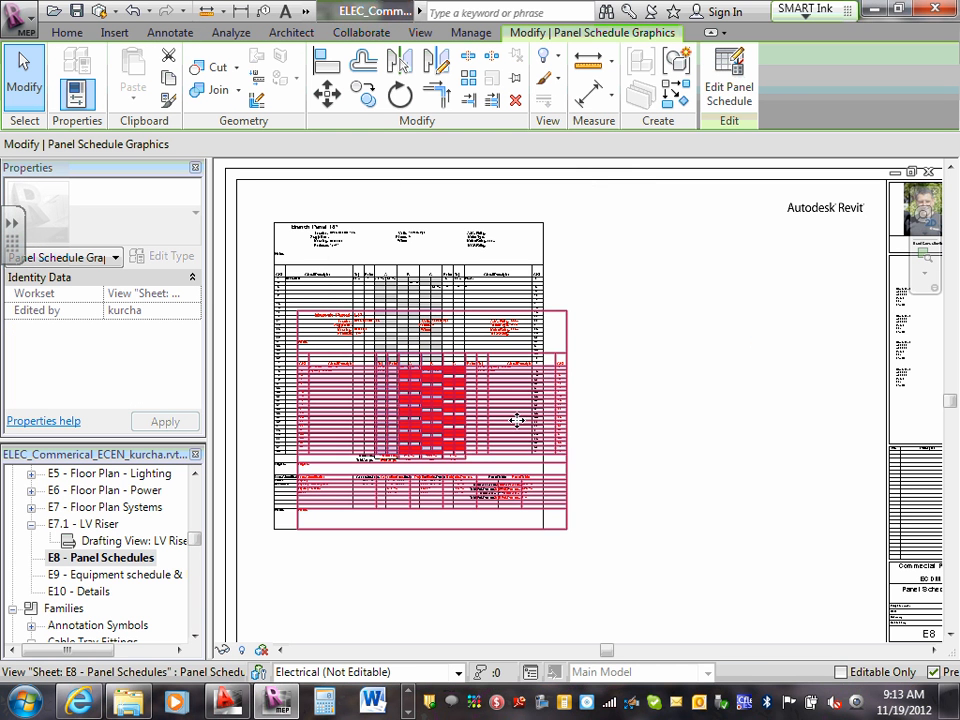
left_click_drag(820, 389, 797, 310)
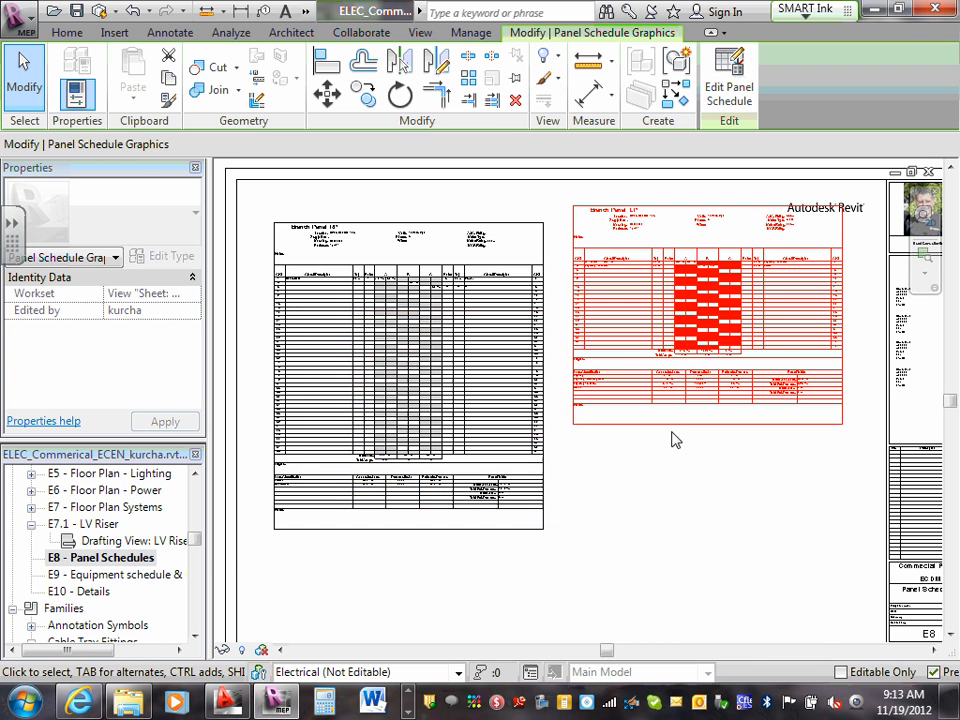
Step: Add the Panel Schedule: MP view to sheet E8 and place it below the LP schedule
right_click(112, 557)
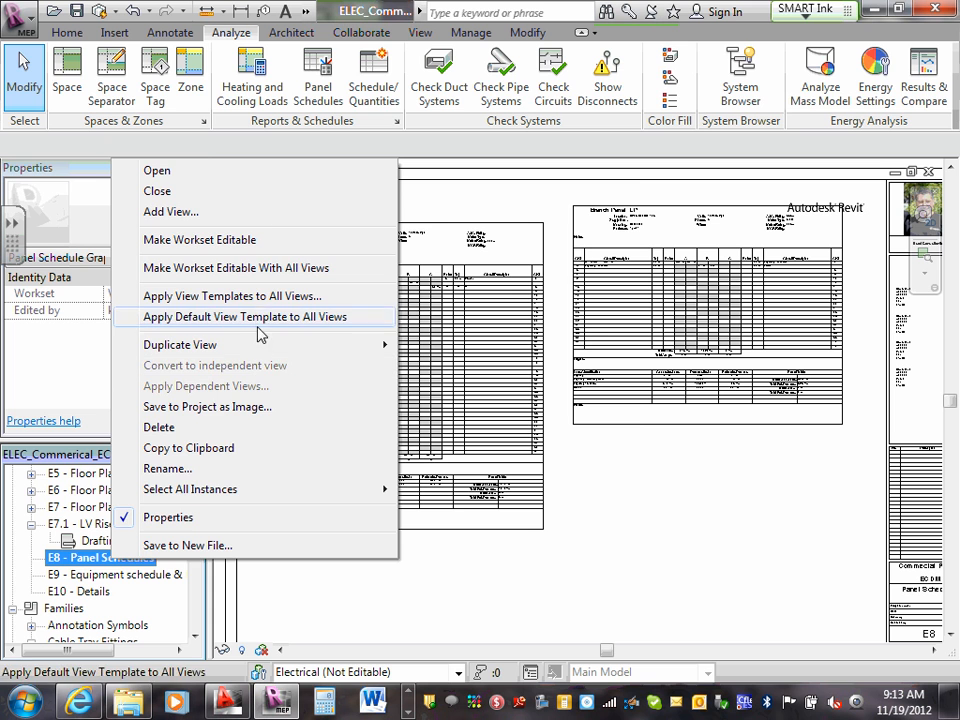
left_click(245, 213)
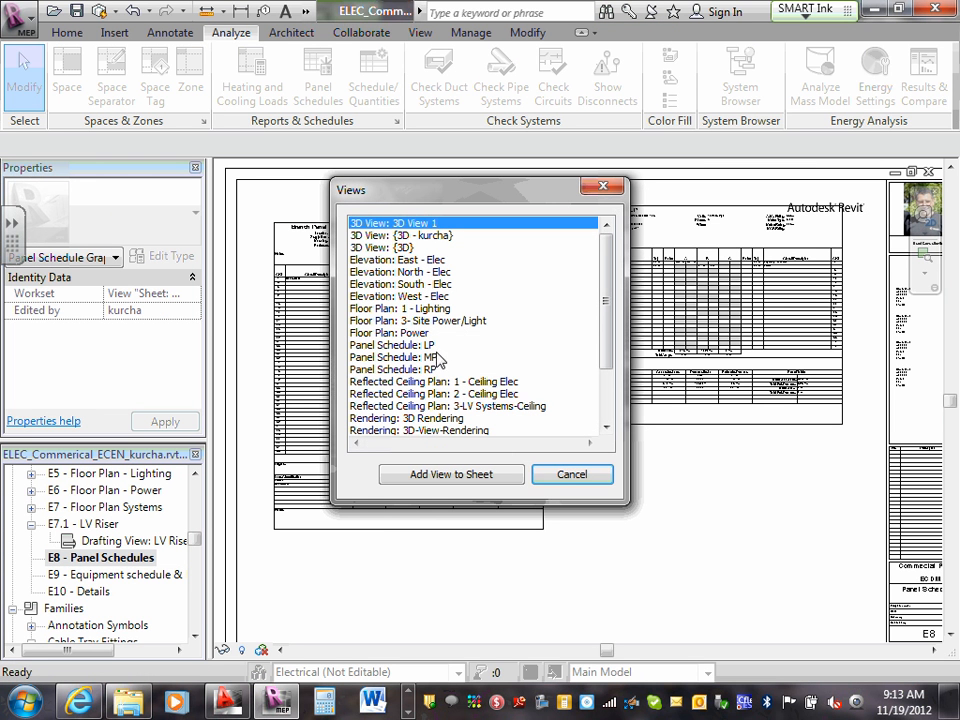
left_click_drag(606, 300, 610, 324)
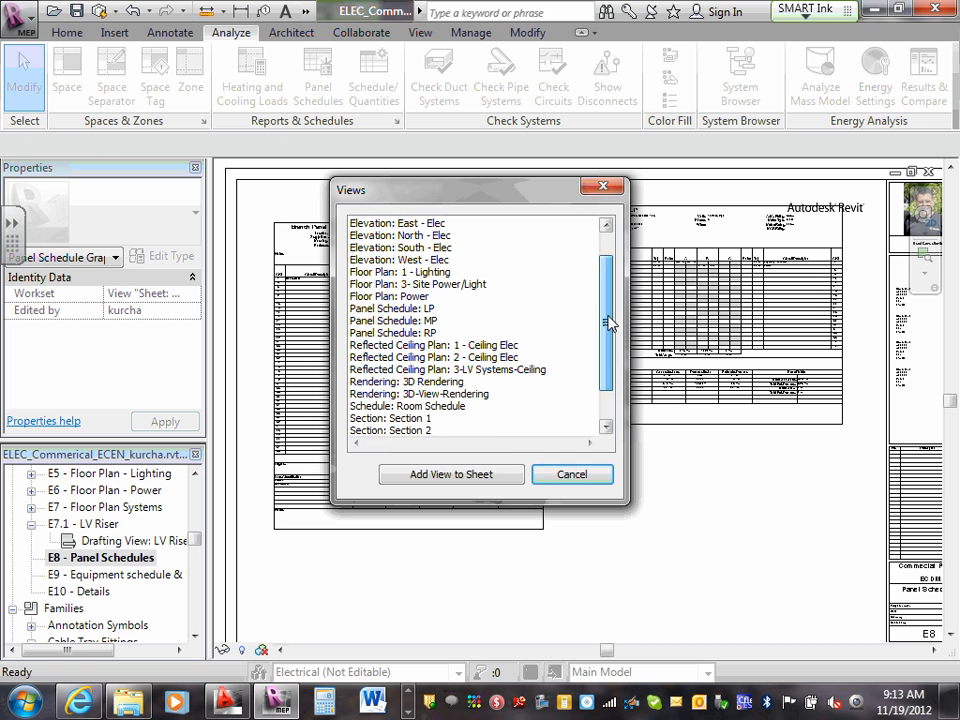
left_click(437, 320)
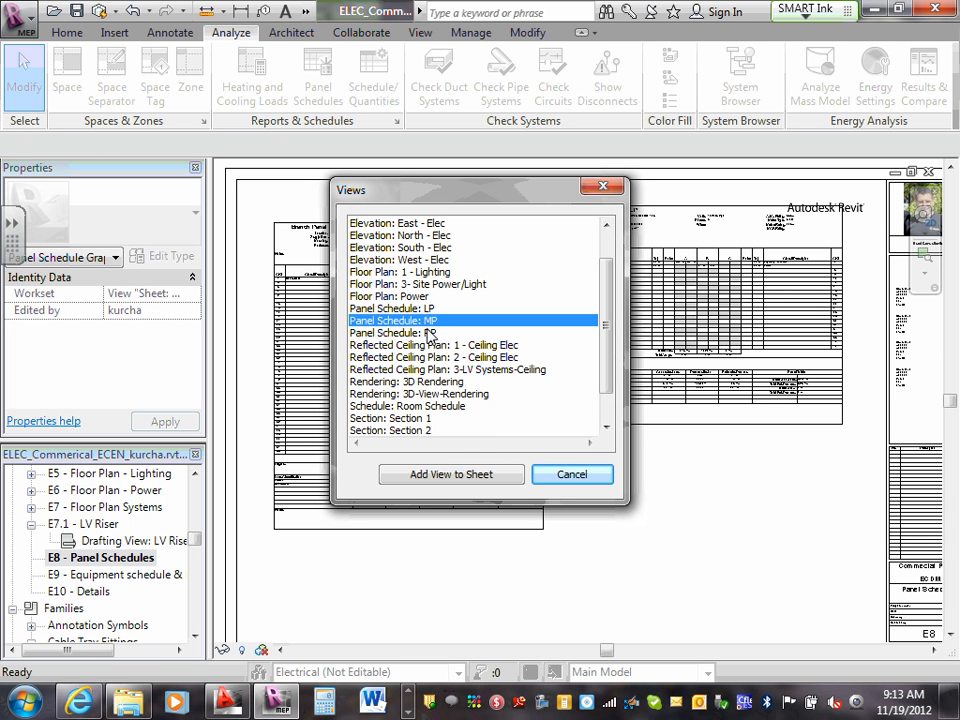
left_click(447, 476)
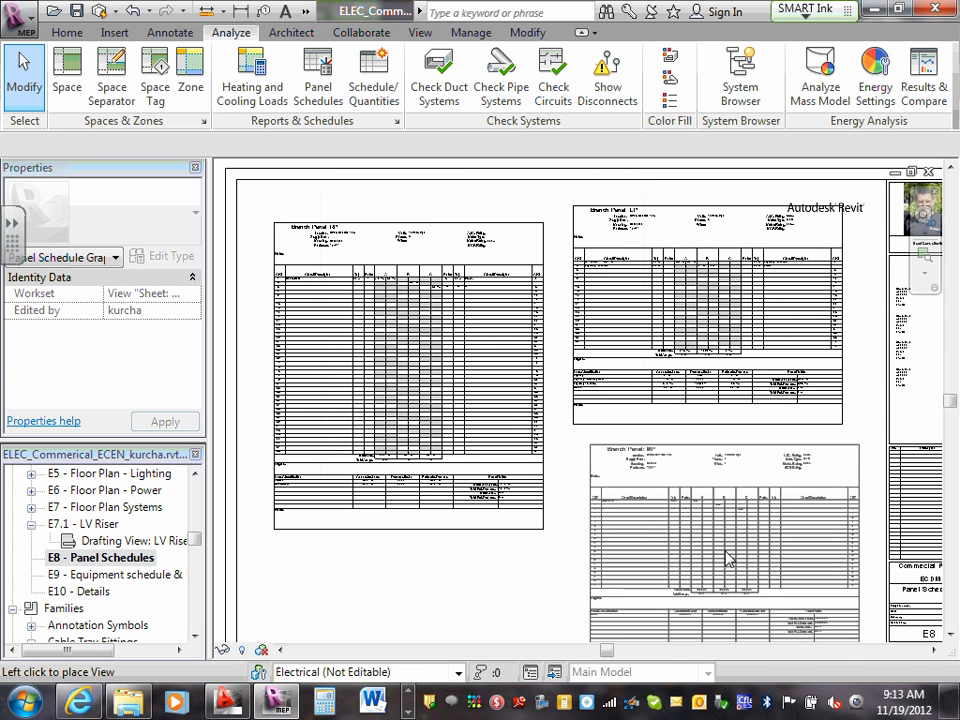
left_click(728, 560)
Step: Examine the headers and circuit rows of the RP, LP and MP panel schedules on the sheet
scroll(620, 435, "down", 3)
scroll(413, 278, "up", 8)
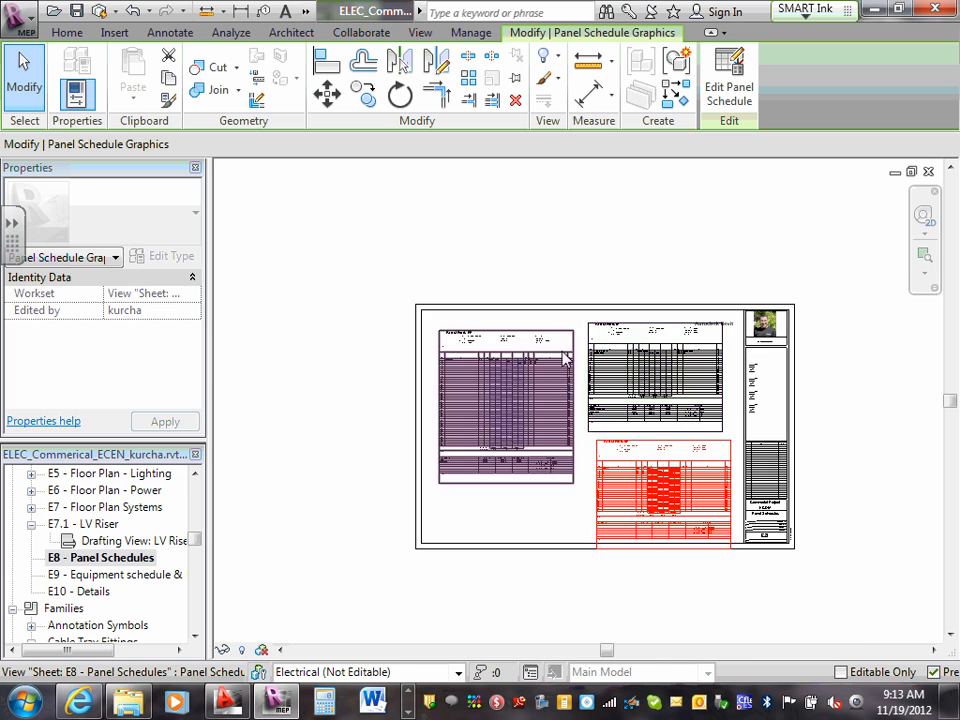
scroll(396, 300, "up", 1)
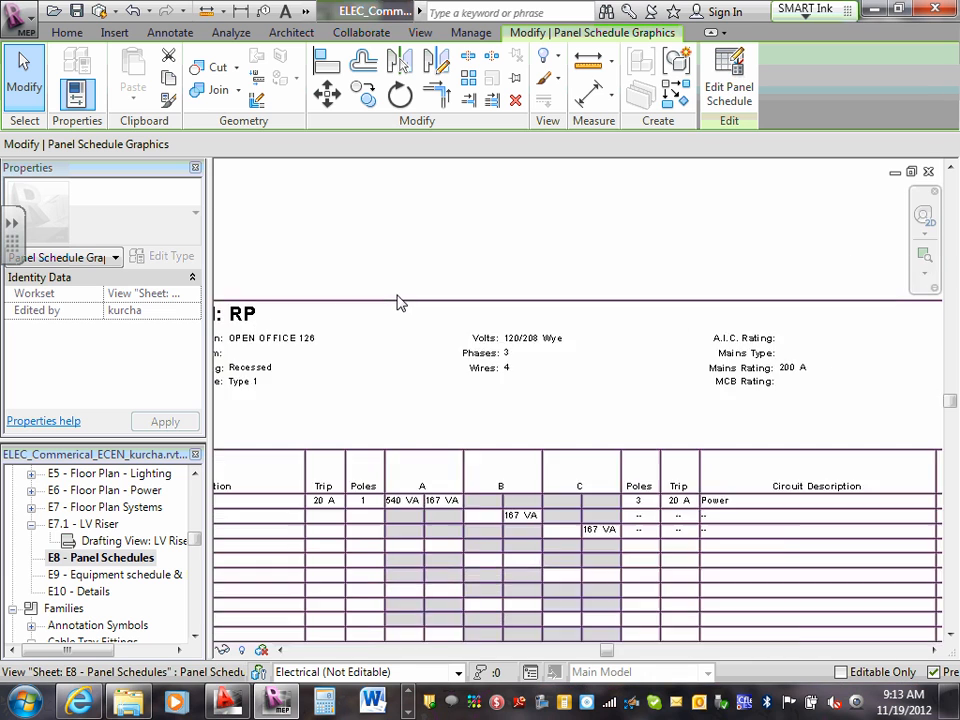
scroll(396, 300, "down", 6)
scroll(640, 285, "up", 4)
scroll(553, 300, "up", 2)
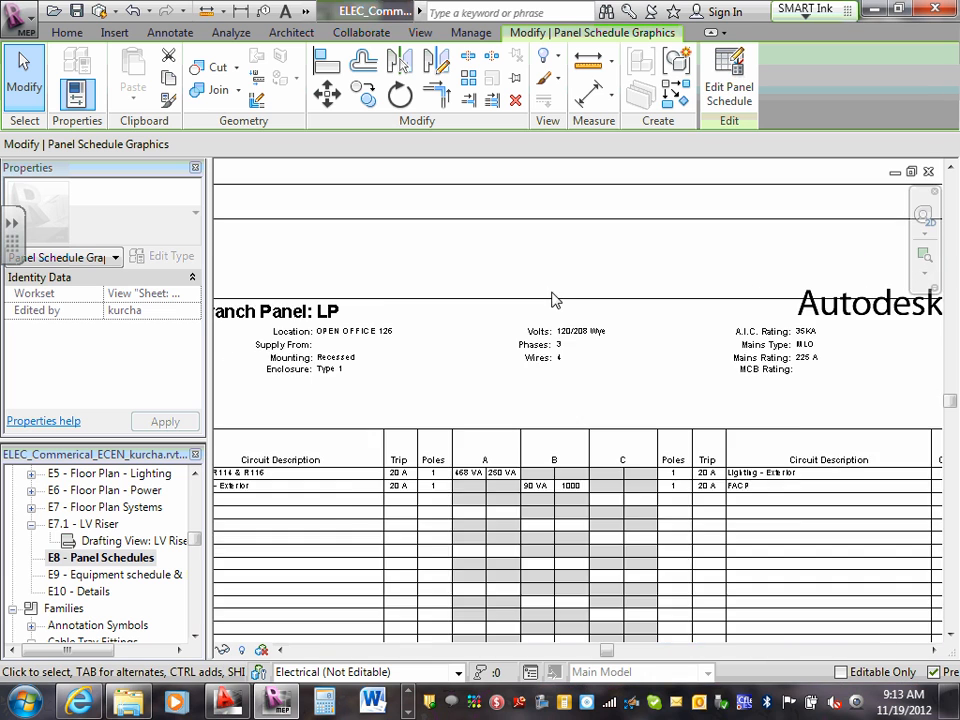
scroll(557, 281, "down", 5)
scroll(575, 447, "up", 2)
scroll(575, 447, "up", 3)
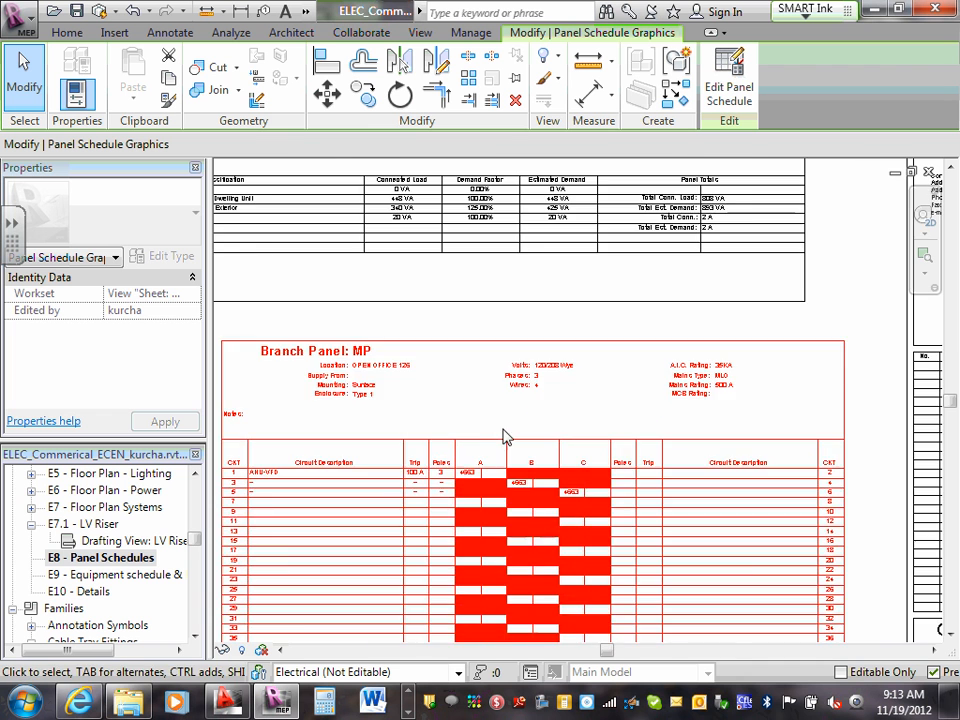
scroll(500, 430, "down", 2)
scroll(548, 410, "up", 2)
scroll(548, 410, "down", 4)
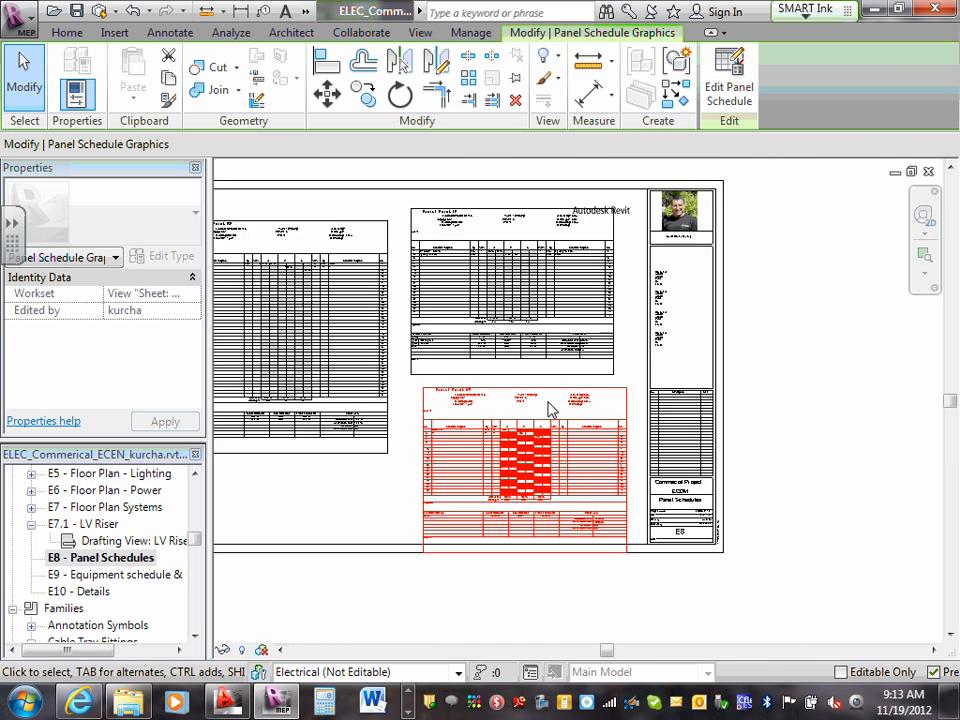
Step: Move the RP schedule out of the sheet's left half and stack the MP and LP schedules there, with LP directly below MP
left_click(400, 362)
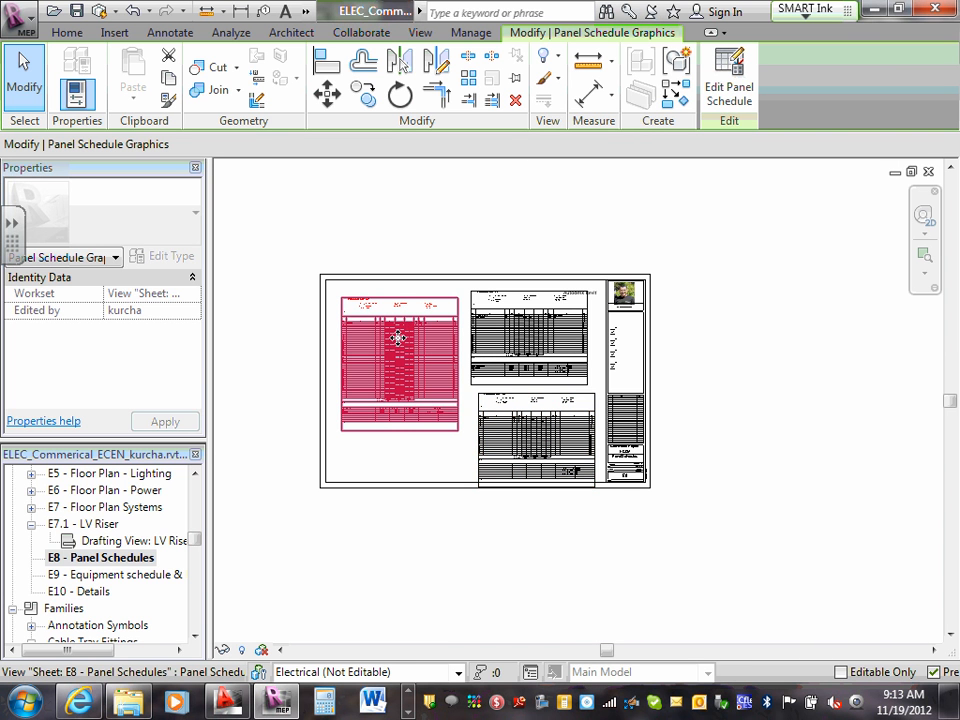
left_click_drag(403, 336, 472, 341)
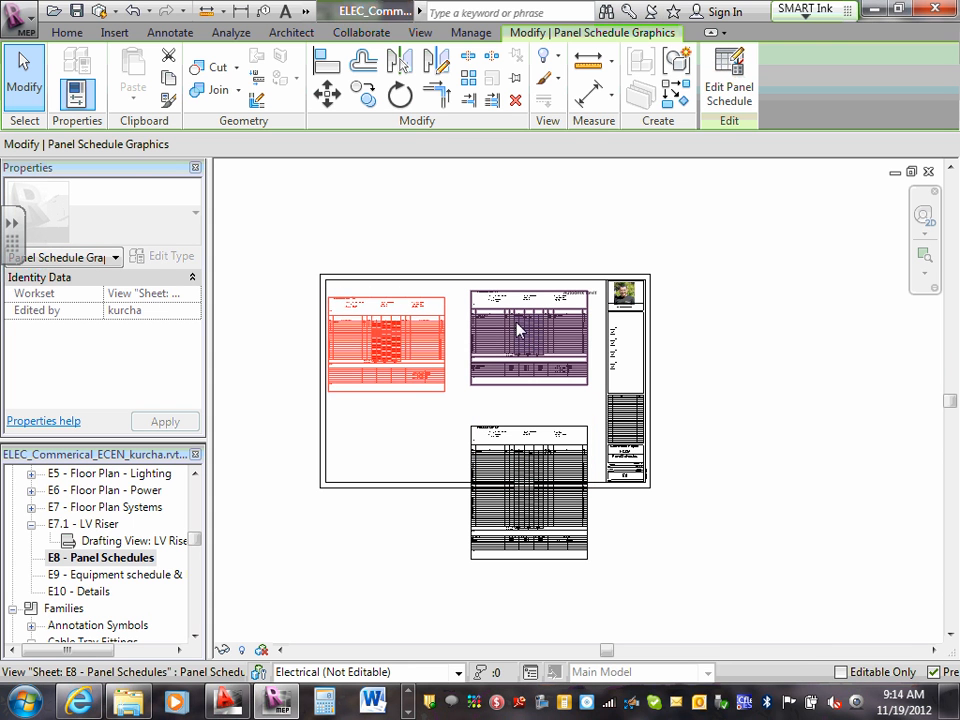
left_click(517, 330)
left_click_drag(533, 327, 387, 432)
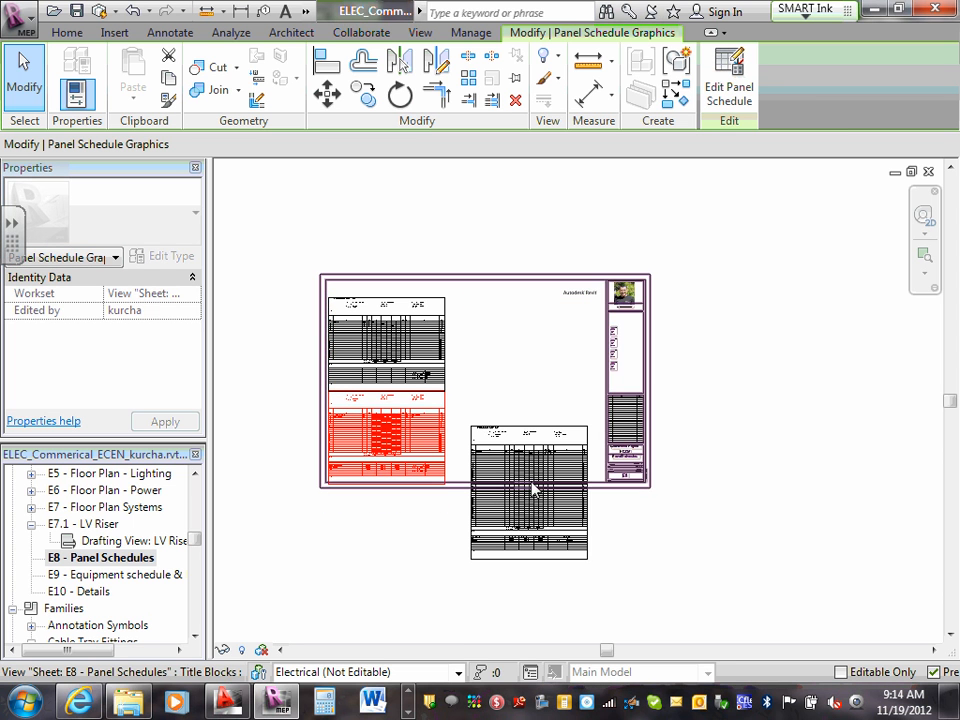
Step: Move the RP schedule up into the free right half of sheet E8, inside the title block border
left_click(524, 448)
left_click_drag(524, 448, 522, 298)
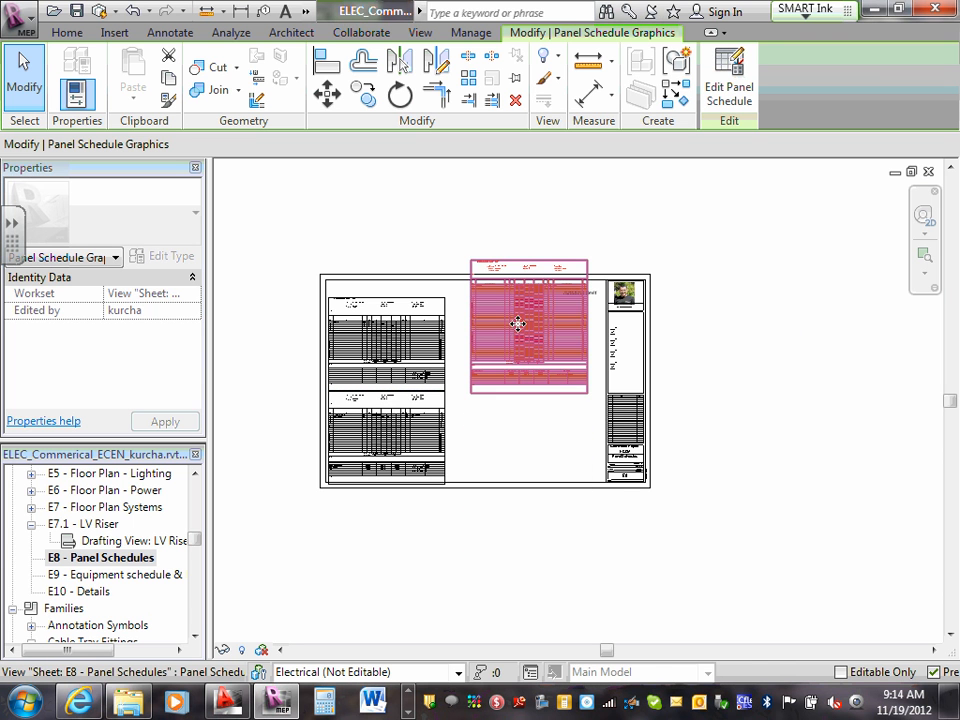
left_click_drag(514, 343, 525, 350)
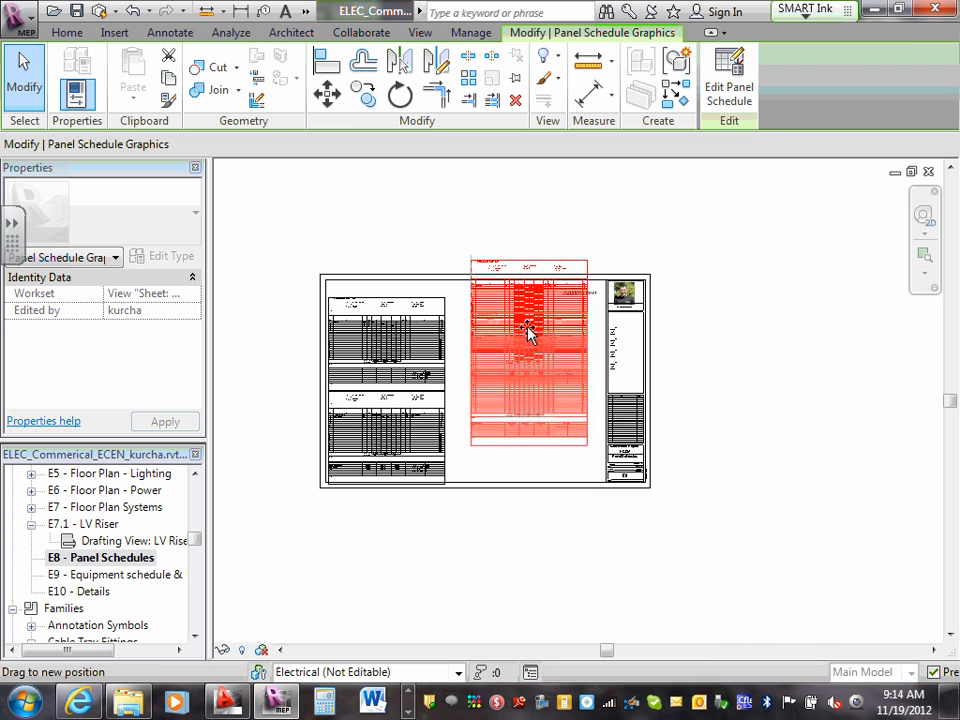
left_click(698, 302)
Step: Nudge the MP schedule closer to the upper border so that a gap separates it from the LP schedule
scroll(352, 316, "up", 1)
scroll(356, 322, "up", 5)
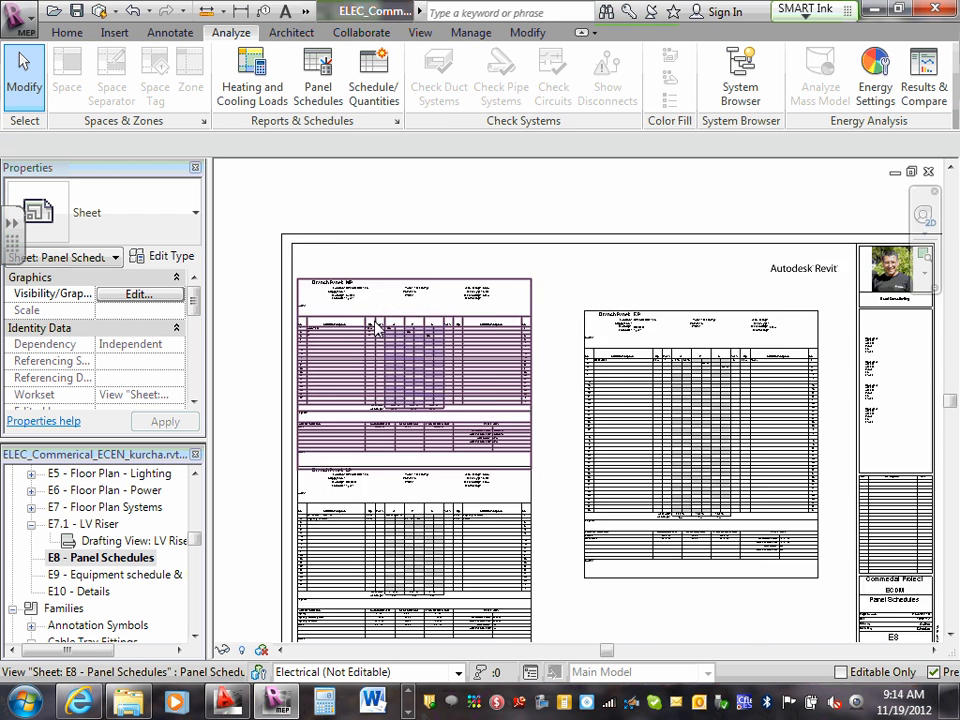
scroll(382, 322, "down", 2)
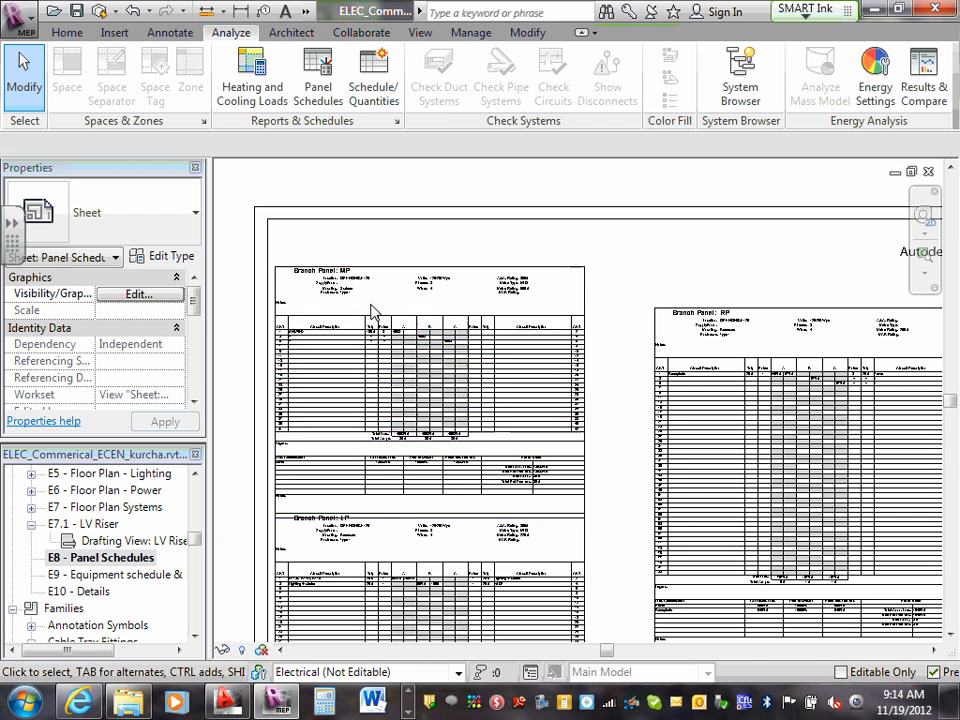
left_click(363, 314)
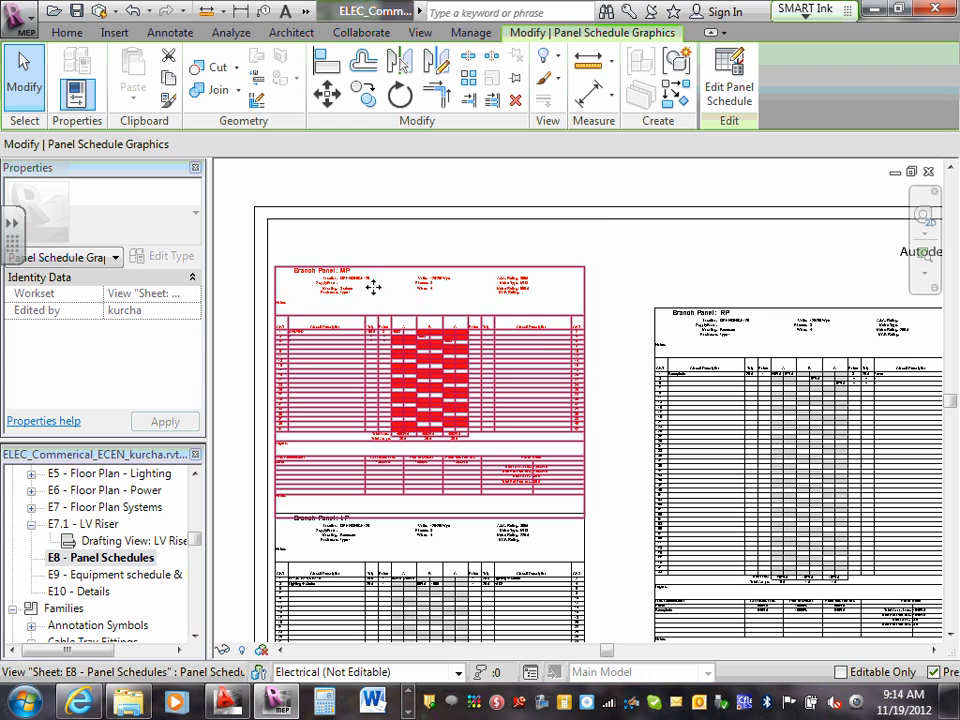
left_click_drag(371, 279, 377, 320)
scroll(377, 320, "down", 3)
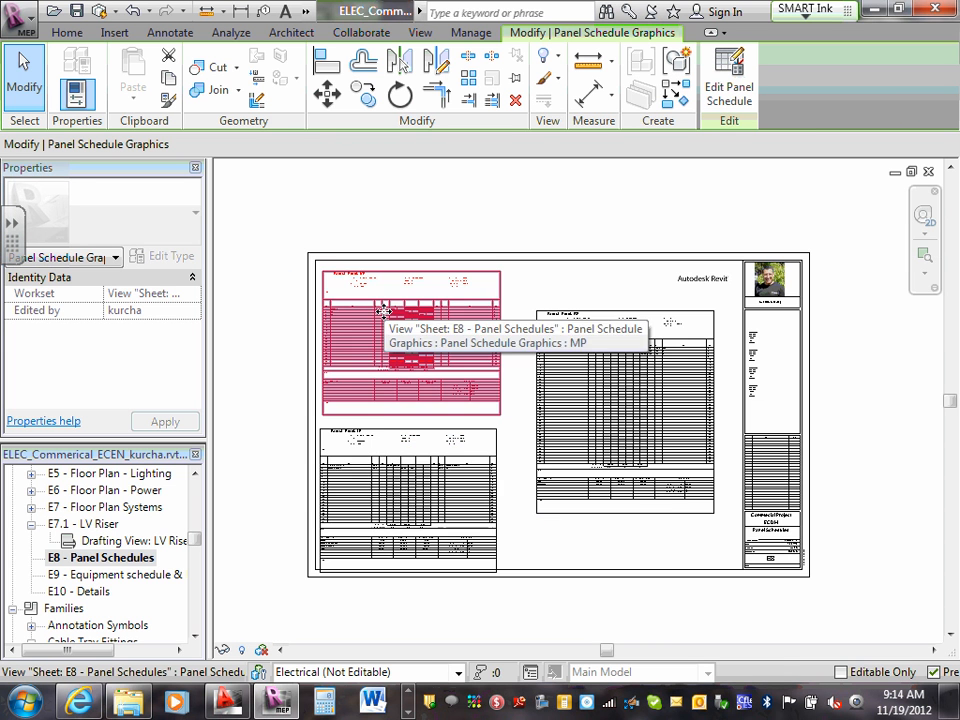
Step: Align the LP schedule beneath the MP schedule, keeping it inside the lower border of the sheet
left_click(367, 488)
scroll(367, 488, "up", 2)
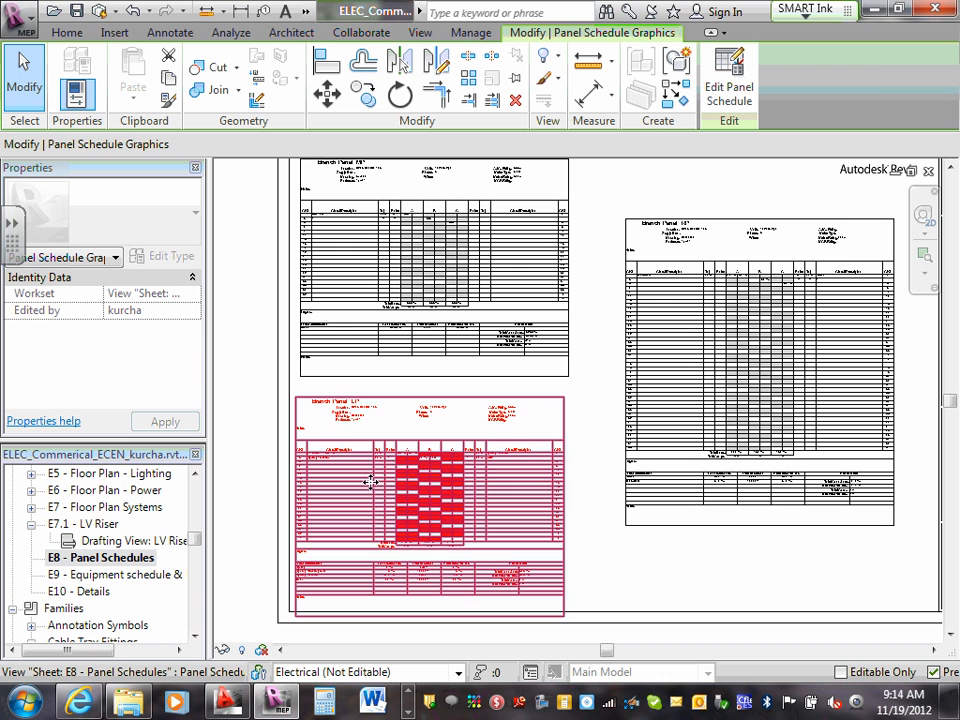
left_click_drag(394, 441, 366, 461)
scroll(591, 420, "down", 3)
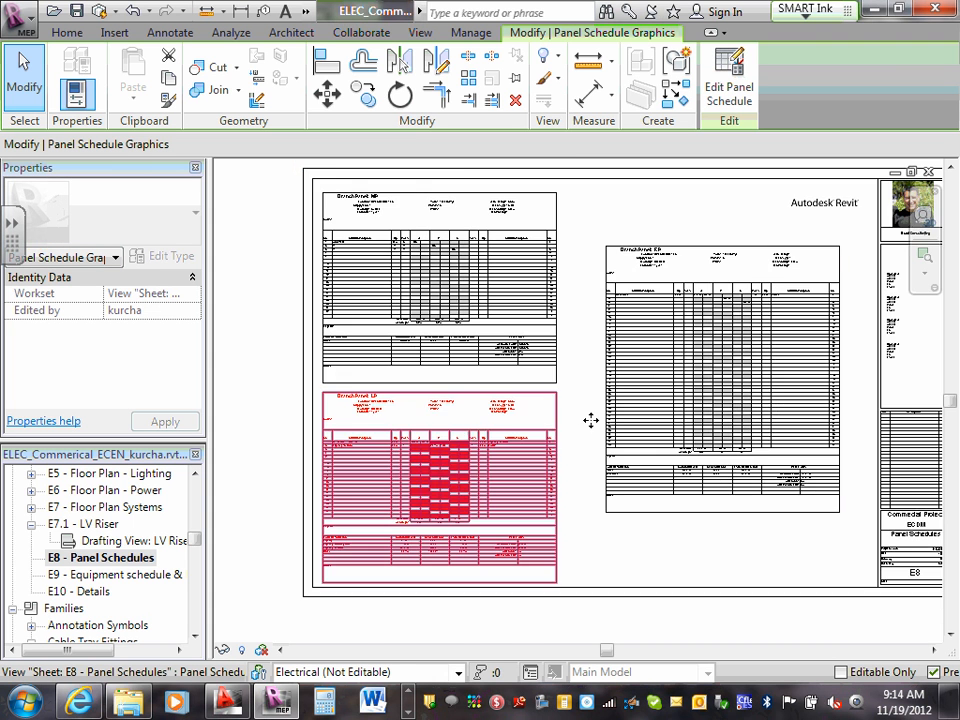
Step: Examine the arrangement of the MP, LP and RP panel schedules on sheet E8
scroll(654, 371, "up", 2)
scroll(491, 369, "down", 3)
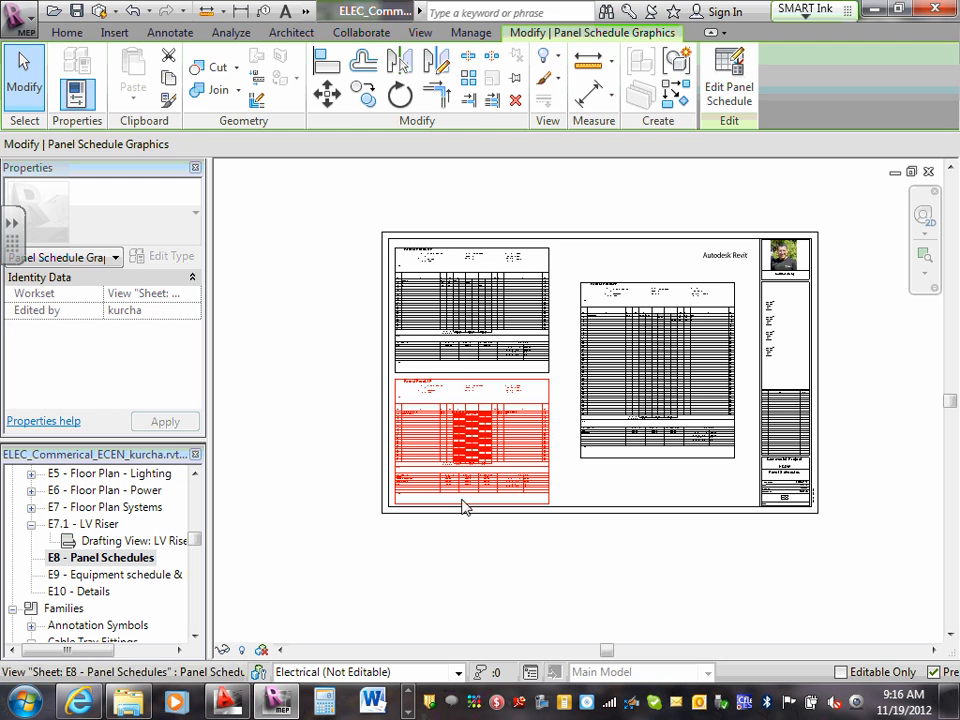
left_click(598, 490)
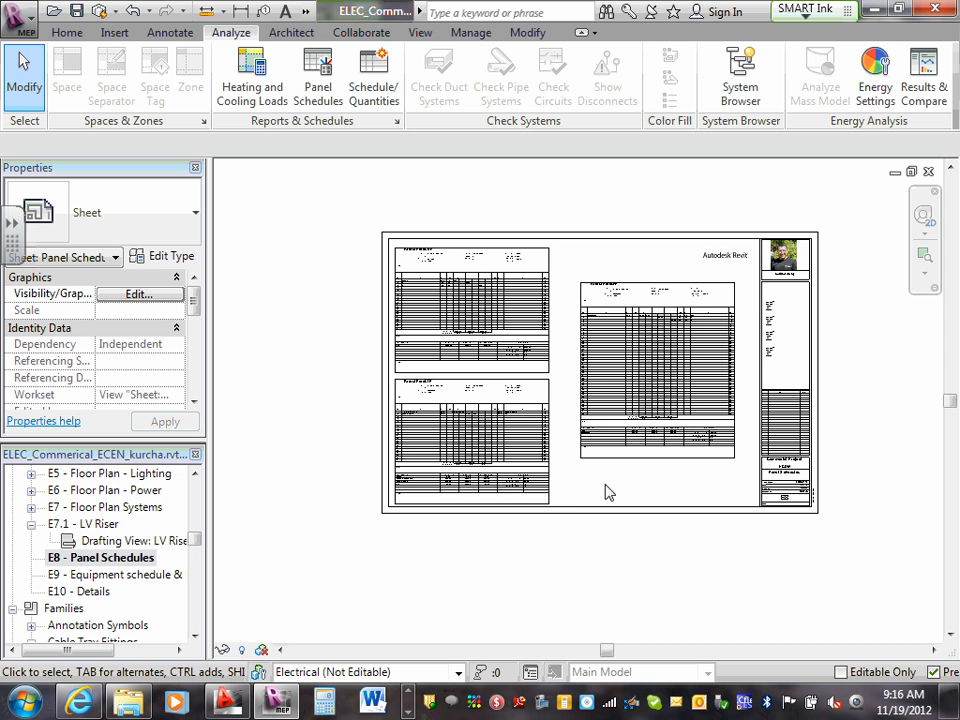
scroll(510, 324, "up", 3)
scroll(508, 322, "up", 3)
scroll(508, 322, "down", 4)
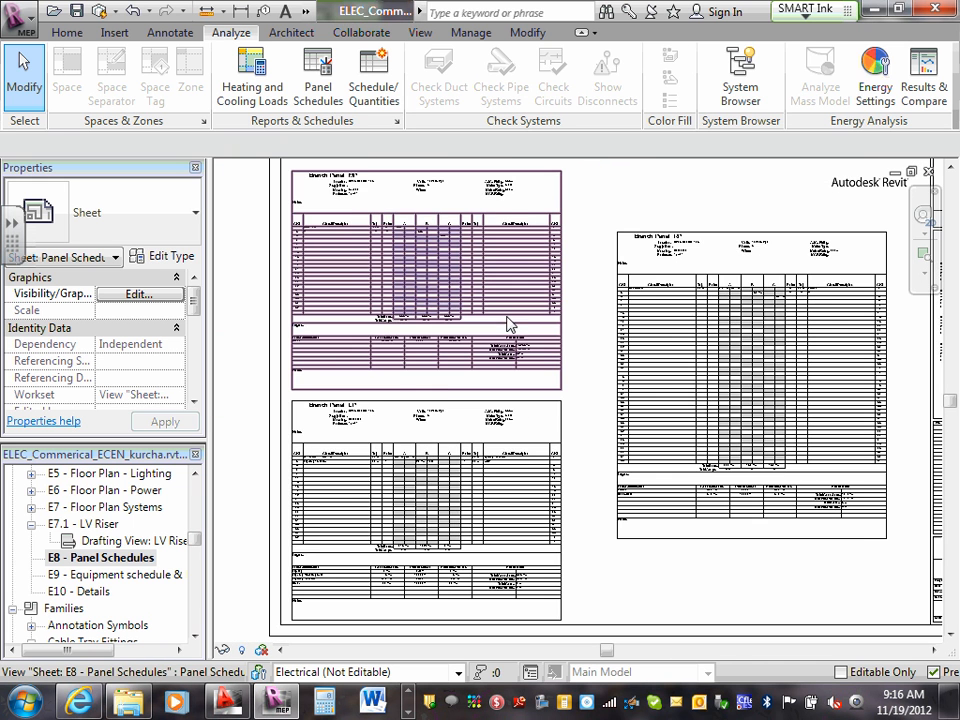
scroll(508, 323, "down", 1)
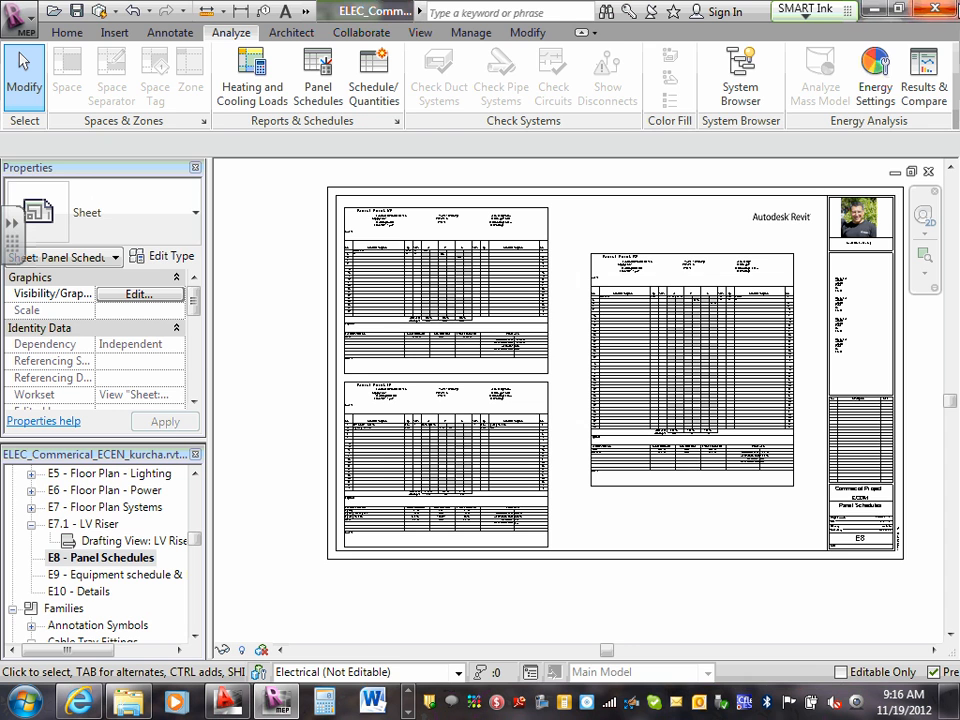
Step: Switch to Mechanical Schedule.dwg in AutoCAD, enlarge its window and examine the Air Handling Unit row of the equipment schedule
left_click(900, 9)
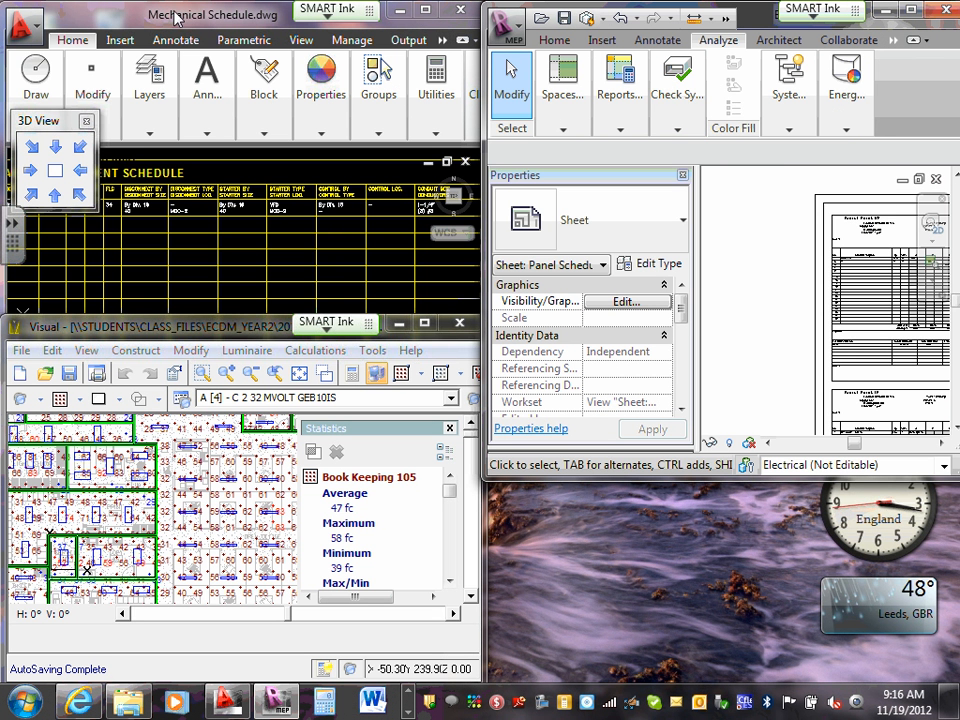
left_click(429, 11)
scroll(422, 290, "down", 3)
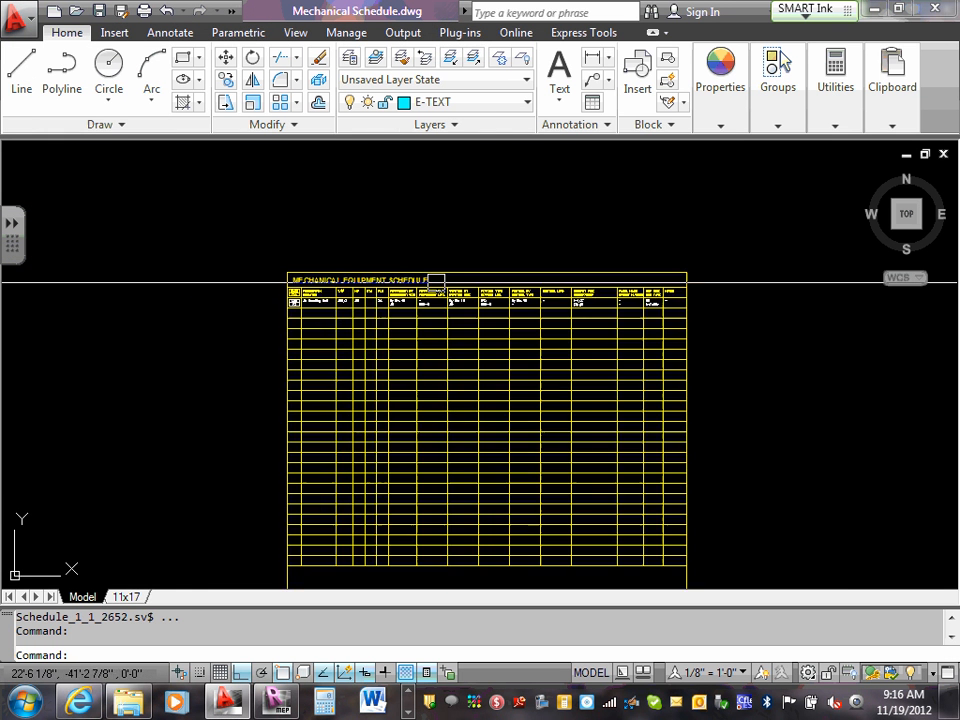
scroll(431, 309, "up", 3)
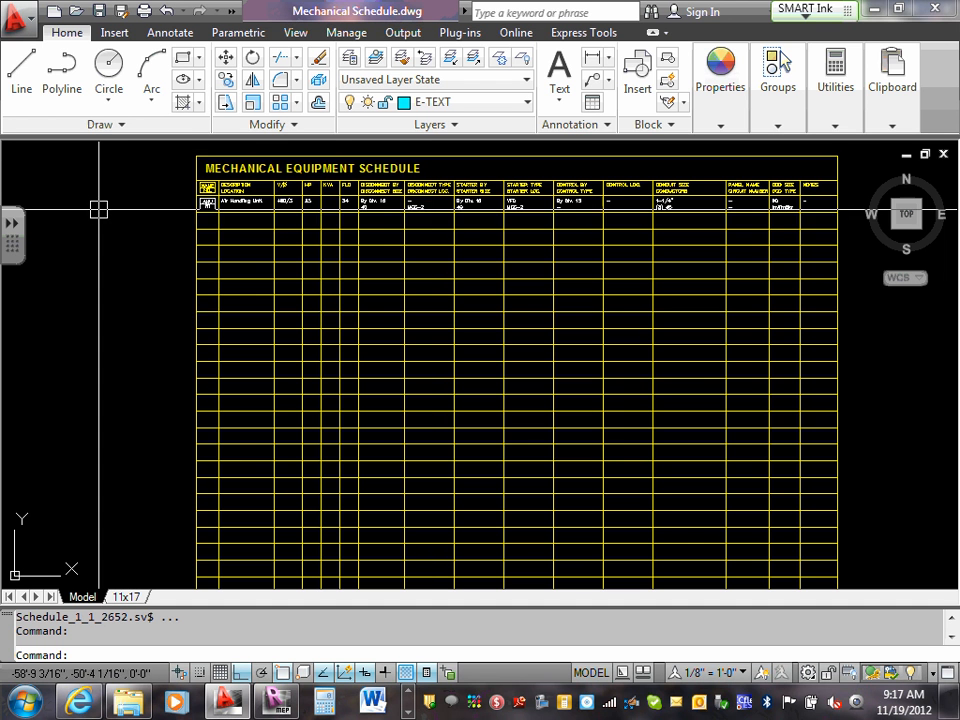
scroll(195, 163, "up", 9)
scroll(217, 209, "down", 4)
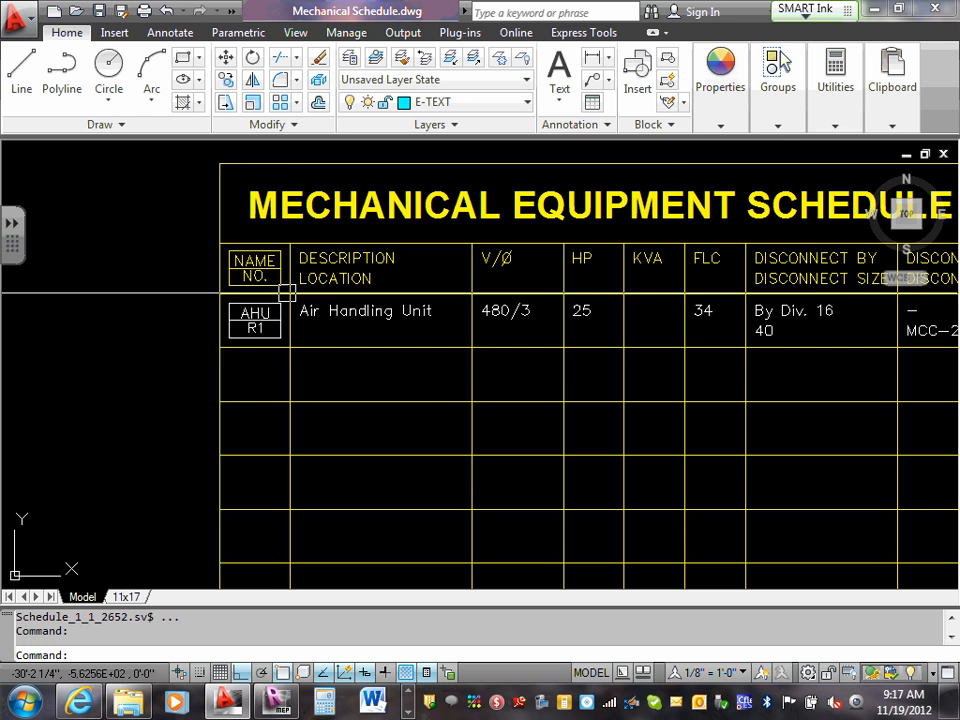
scroll(290, 300, "up", 2)
double_click(229, 324)
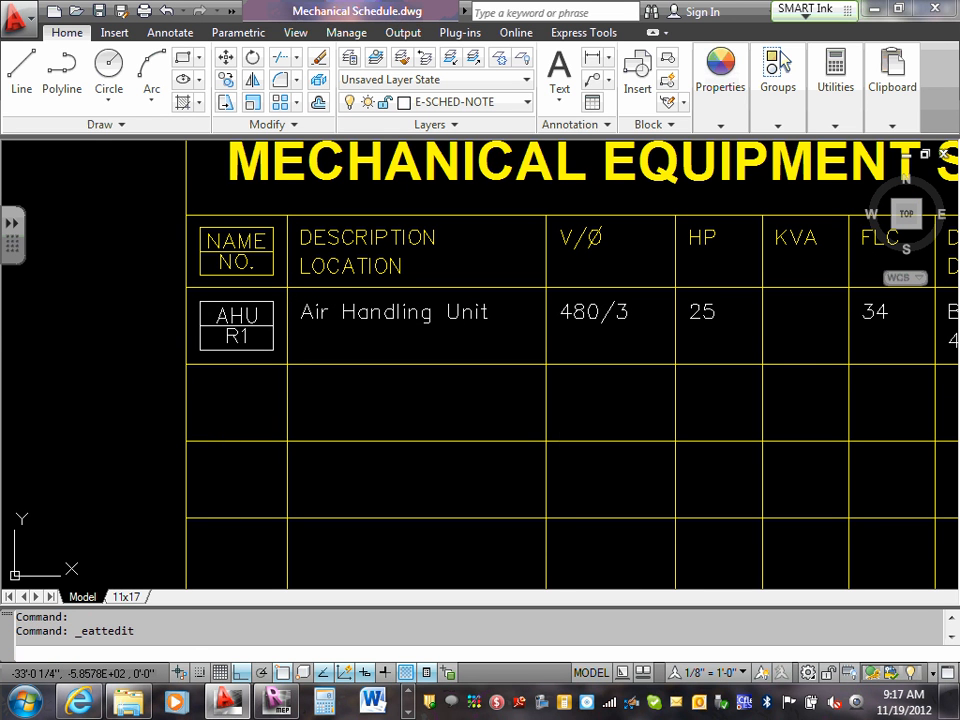
key("Escape")
key("Escape")
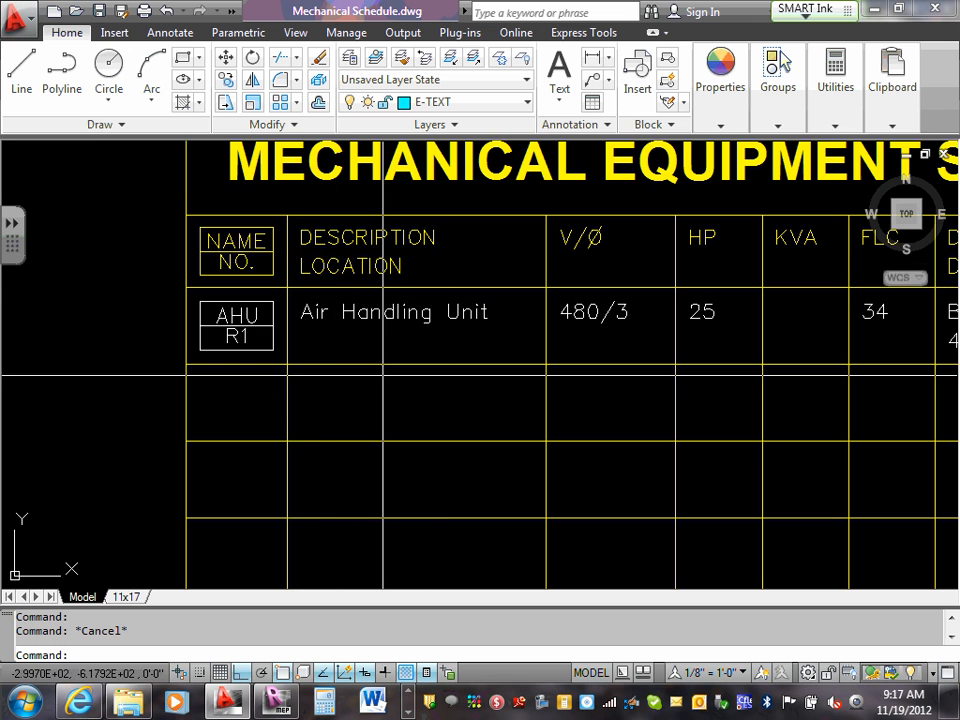
Step: Clear the equipment number attribute of the AHU tag in the first row, keeping AHU as the equipment name
scroll(235, 328, "up", 7)
scroll(235, 328, "up", 2)
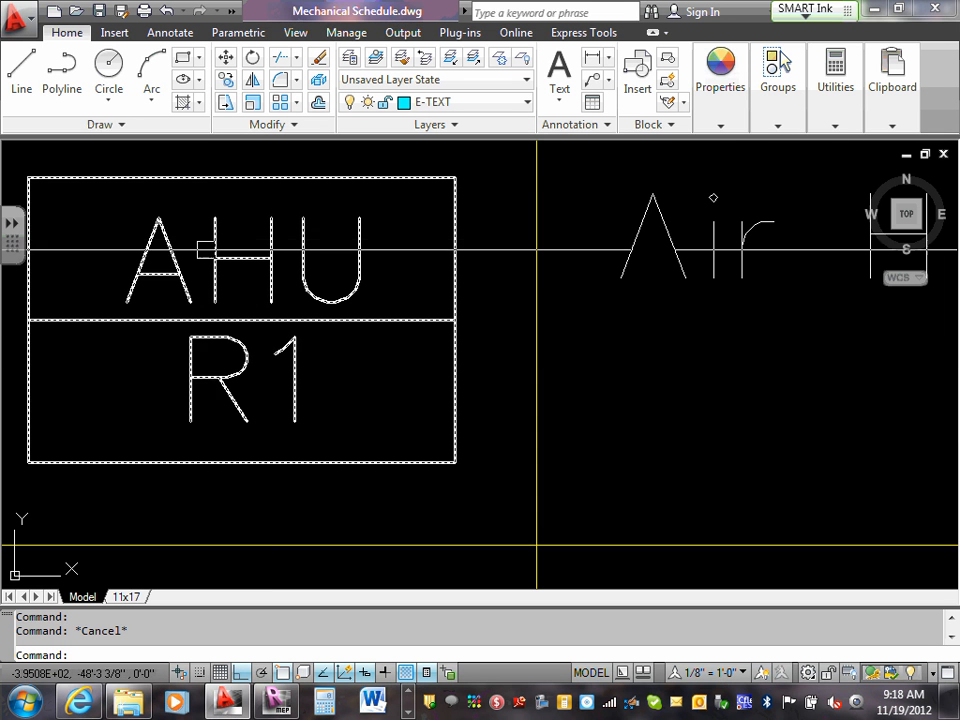
scroll(193, 260, "down", 5)
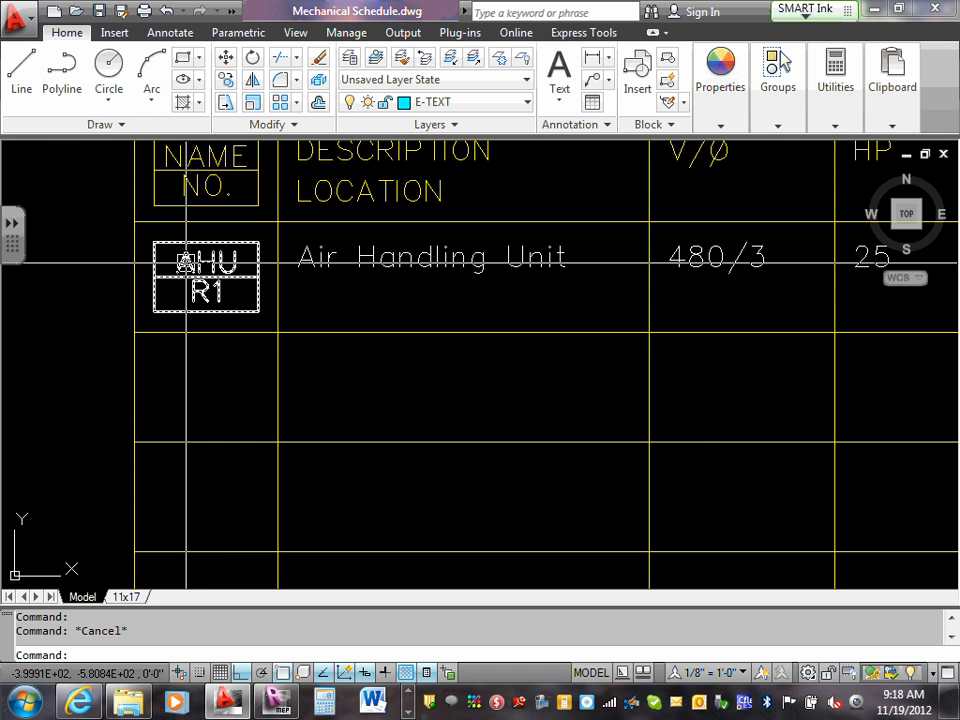
mouse_move(186, 262)
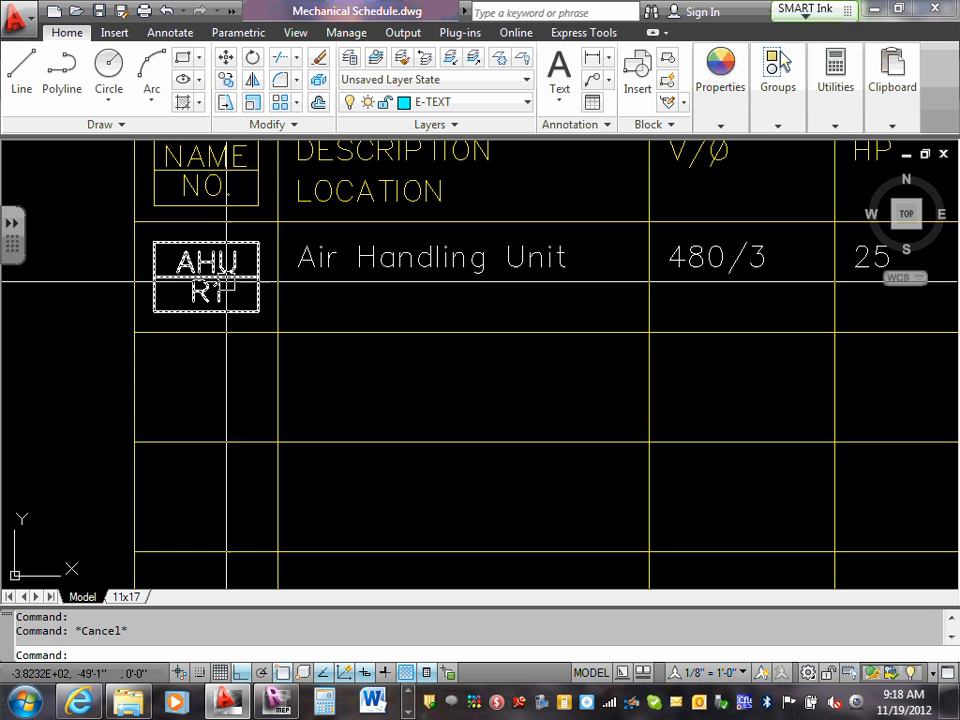
double_click(204, 288)
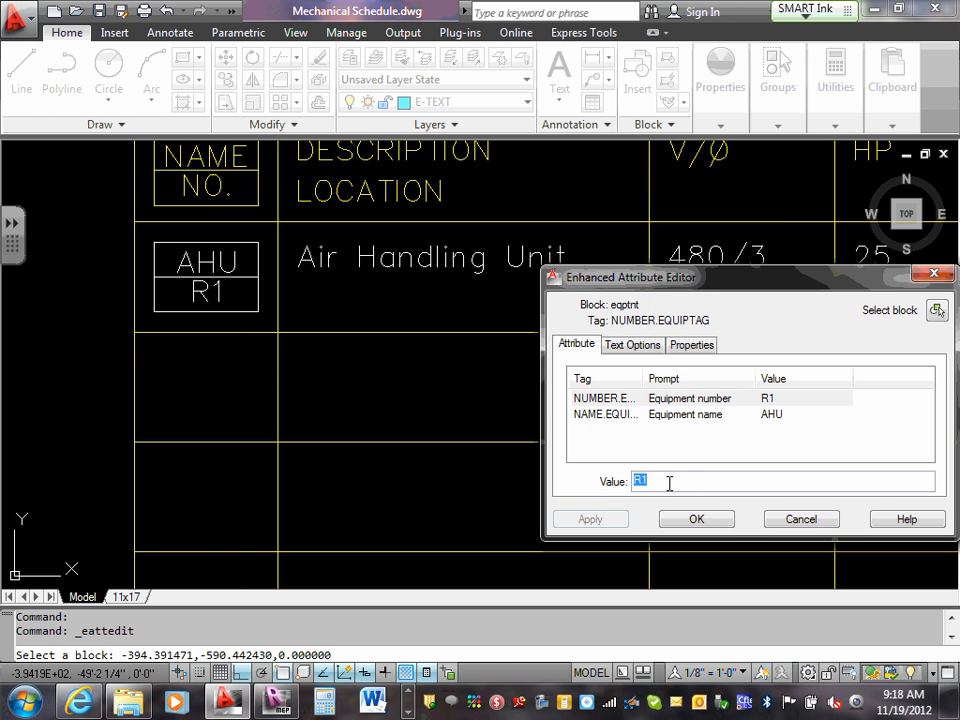
key("Delete")
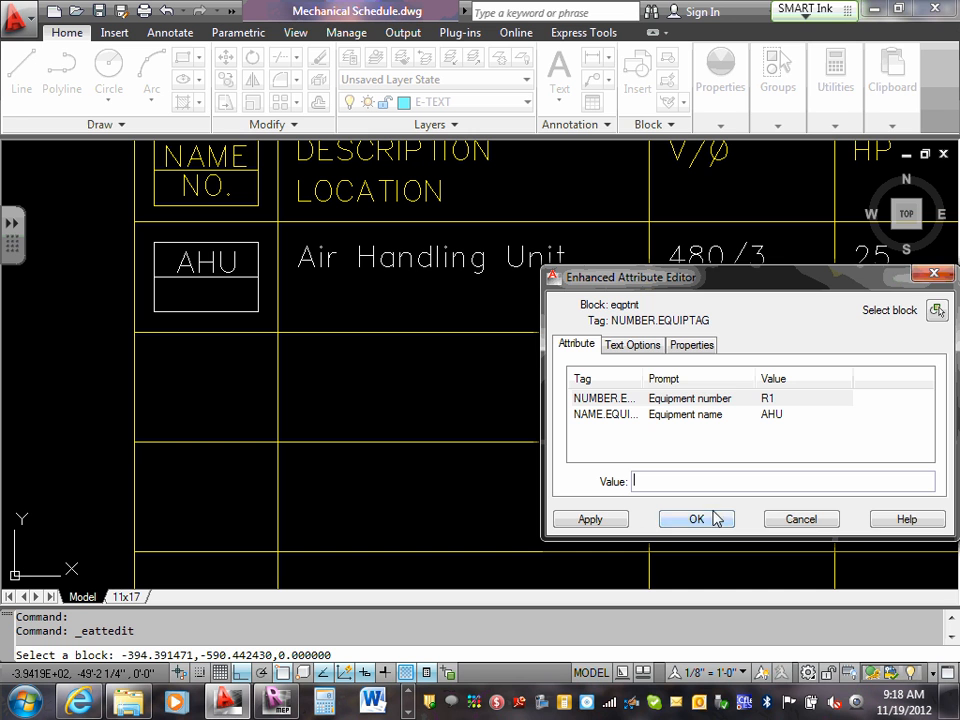
left_click(716, 518)
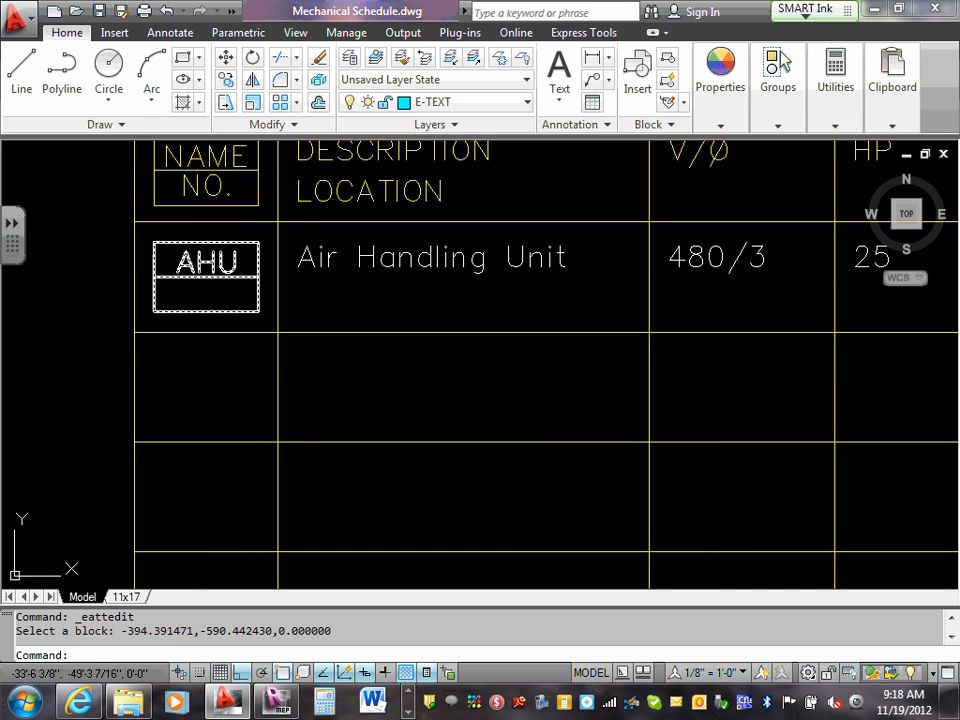
Step: Change the Air Handling Unit's V/Ø entry in the mechanical equipment schedule to 208/3
mouse_move(280, 366)
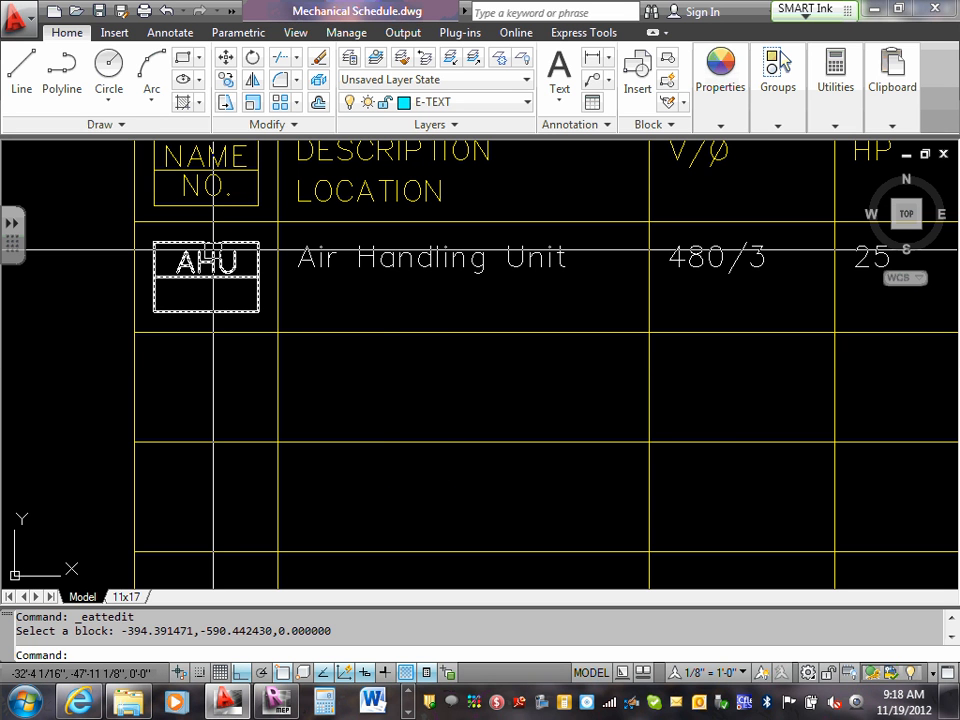
mouse_move(213, 250)
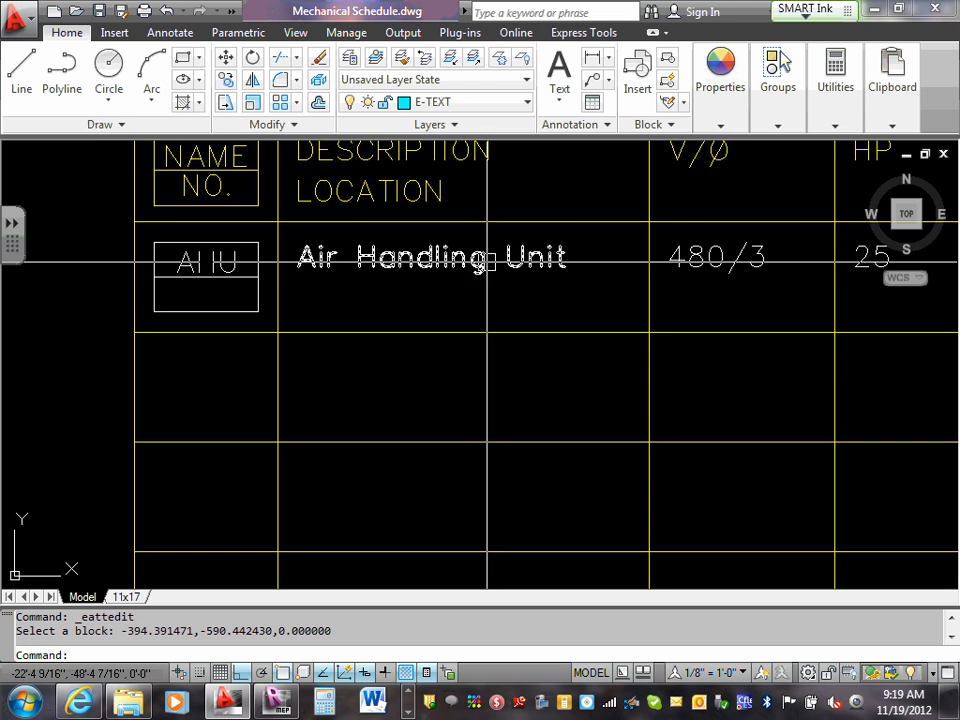
scroll(482, 259, "down", 4)
scroll(492, 255, "up", 3)
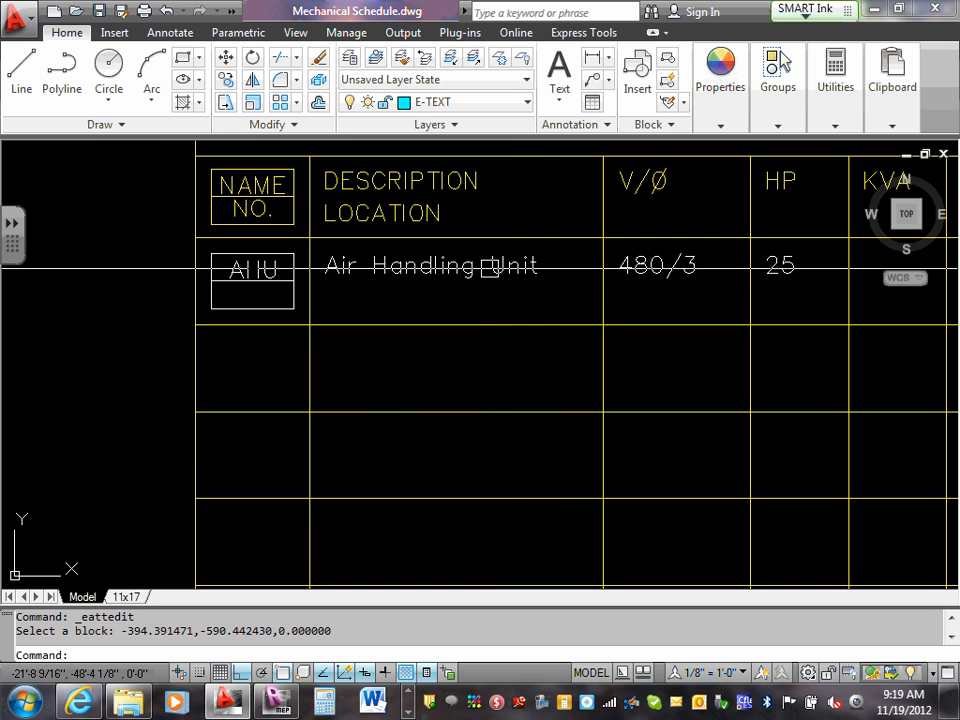
scroll(560, 285, "up", 2)
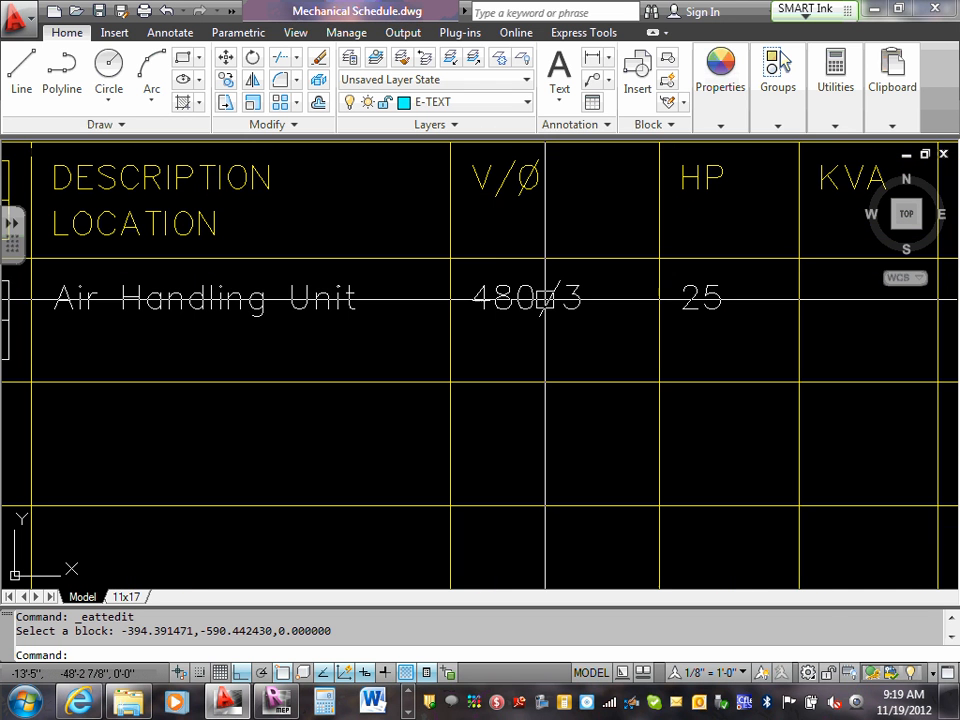
left_click(505, 298)
double_click(510, 299)
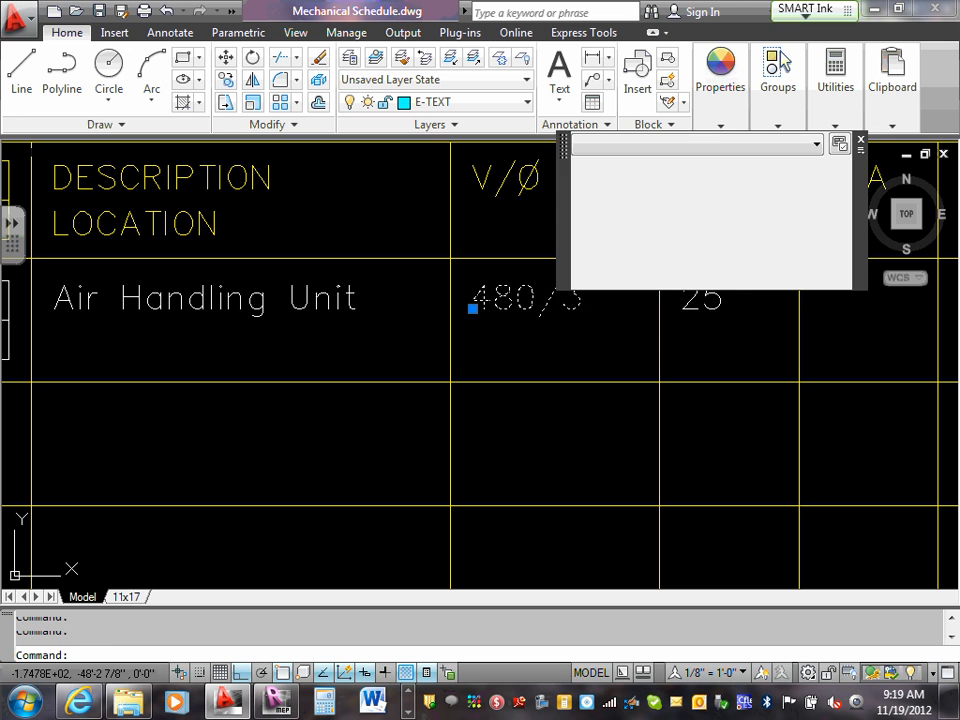
left_click(510, 299)
left_click_drag(514, 299, 456, 295)
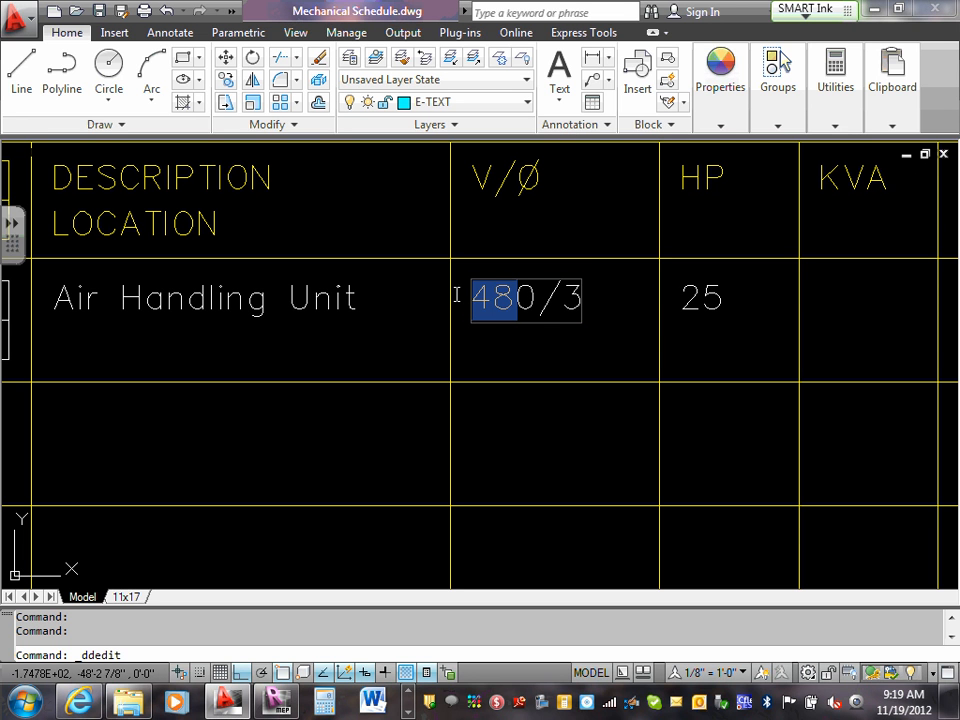
type("208")
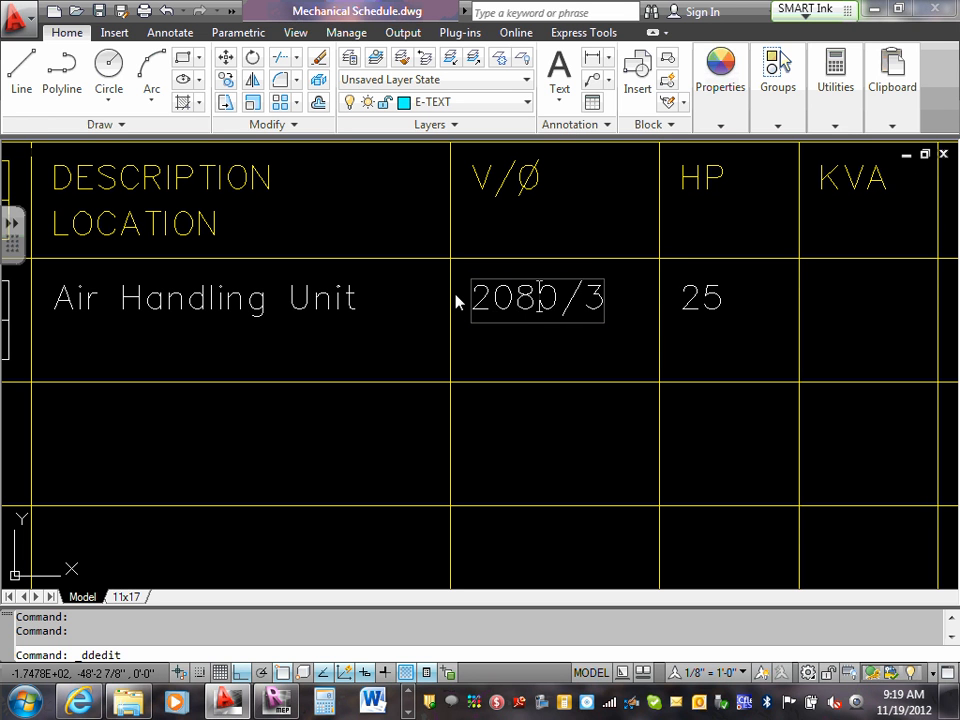
key("Delete")
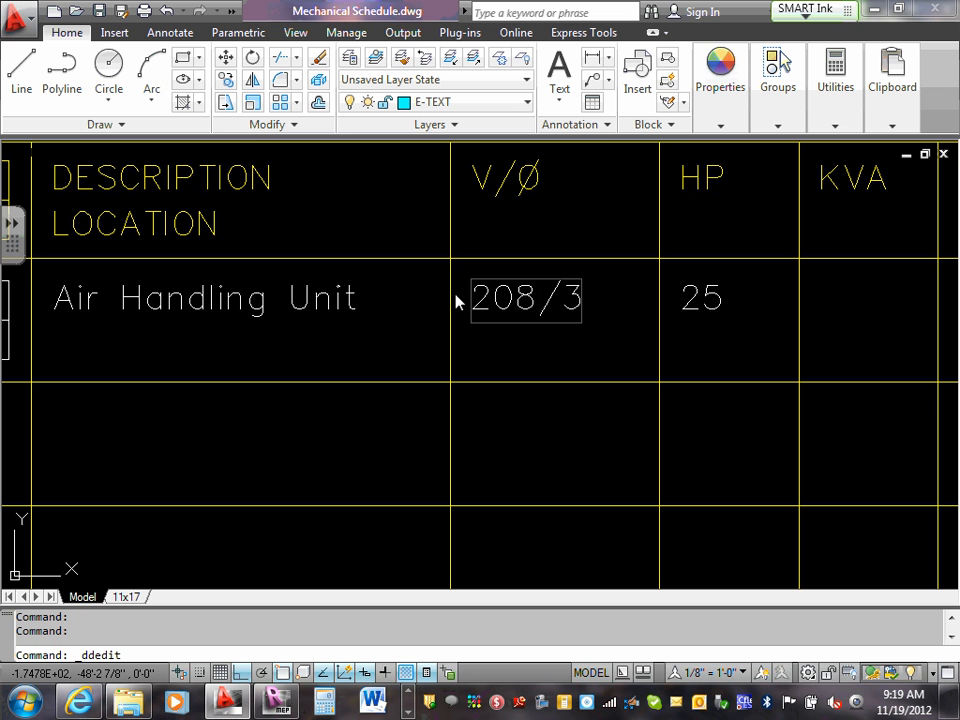
left_click(708, 328)
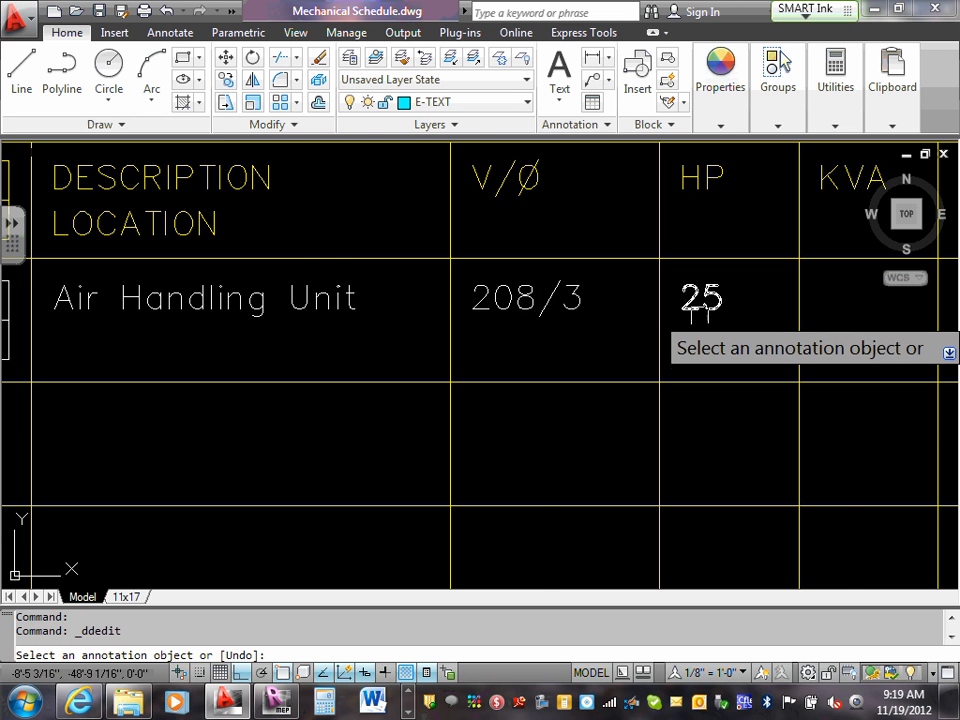
Step: Set the Air Handling Unit's HP value to 15 and end the text editing command
scroll(695, 302, "down", 2)
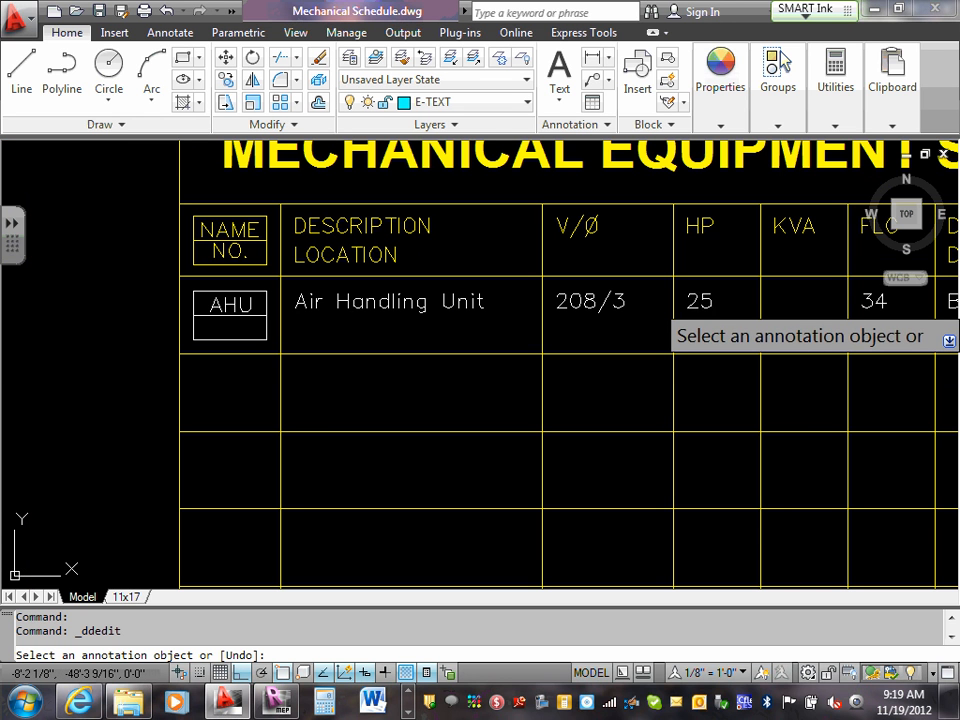
left_click(703, 308)
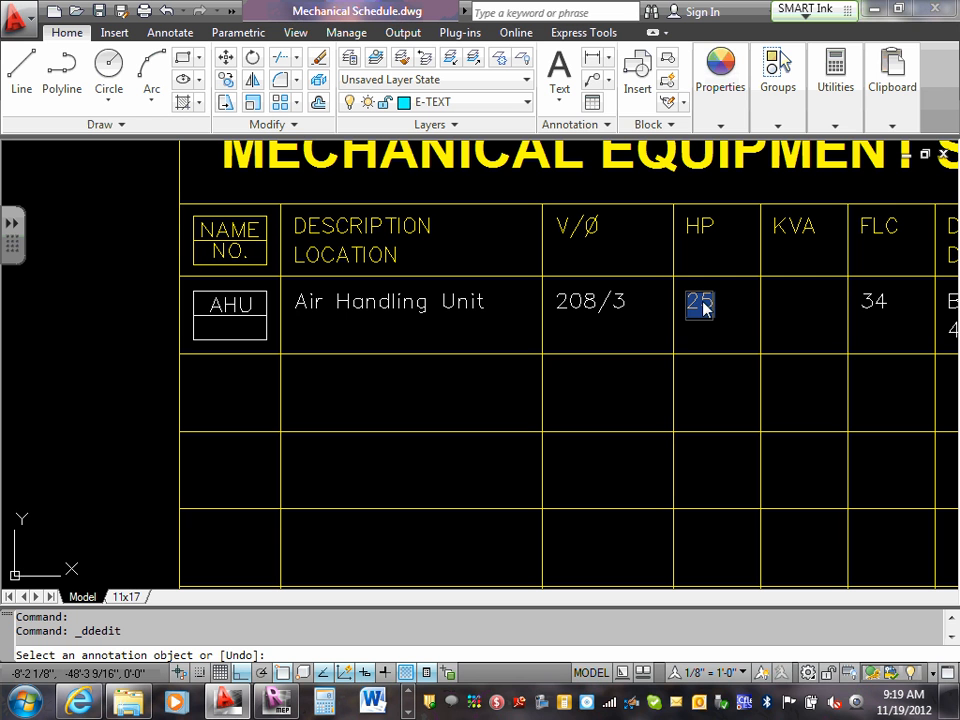
type("15")
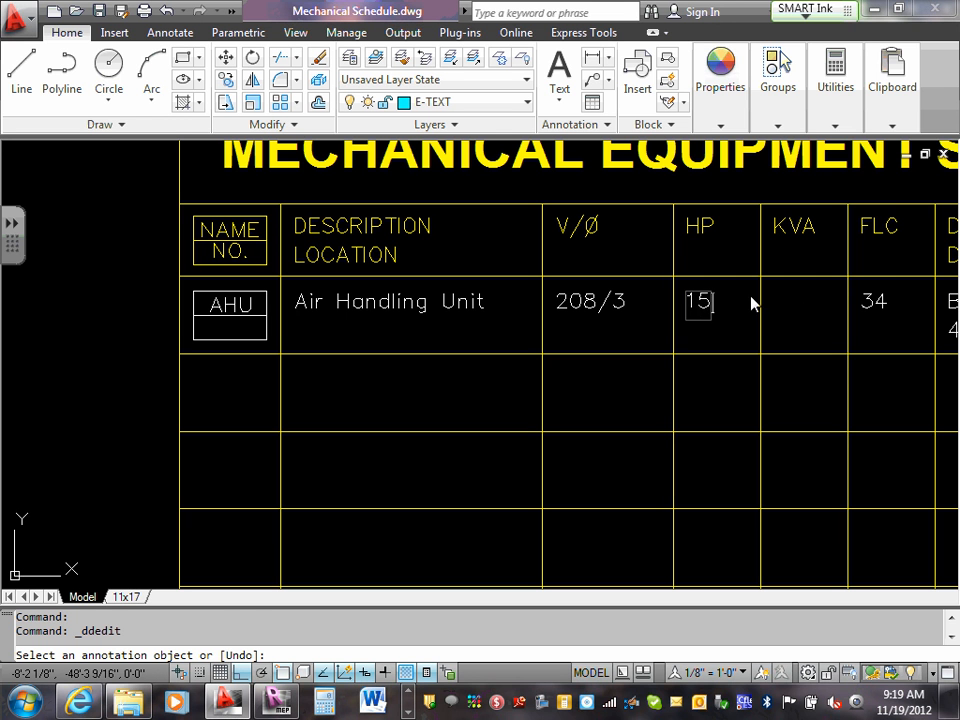
left_click(807, 311)
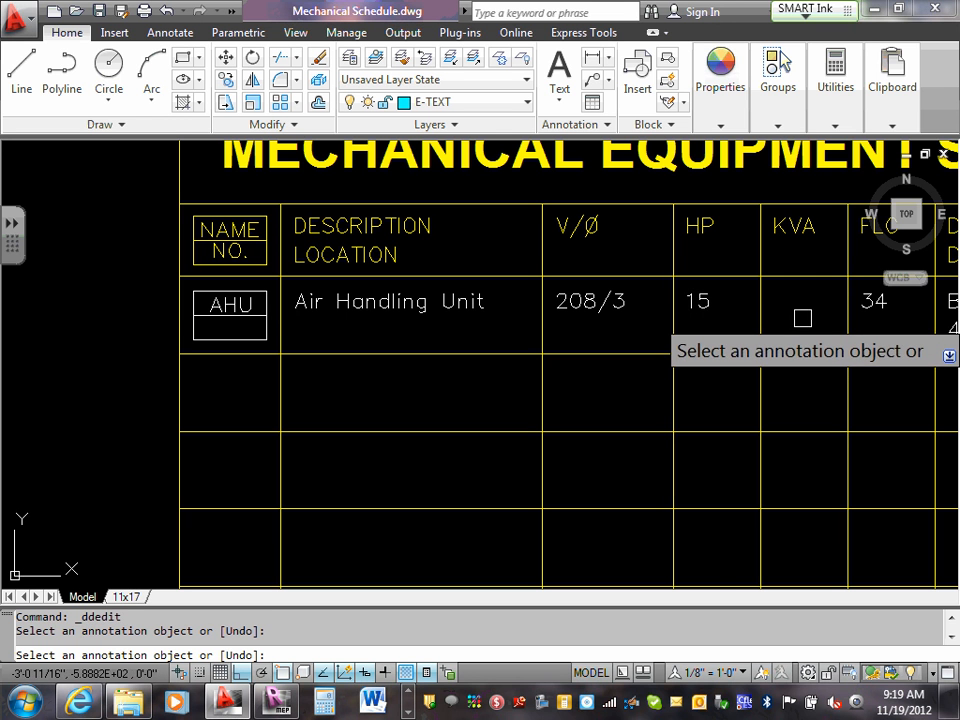
key("Escape")
scroll(794, 312, "down", 4)
scroll(786, 312, "up", 9)
scroll(785, 308, "down", 4)
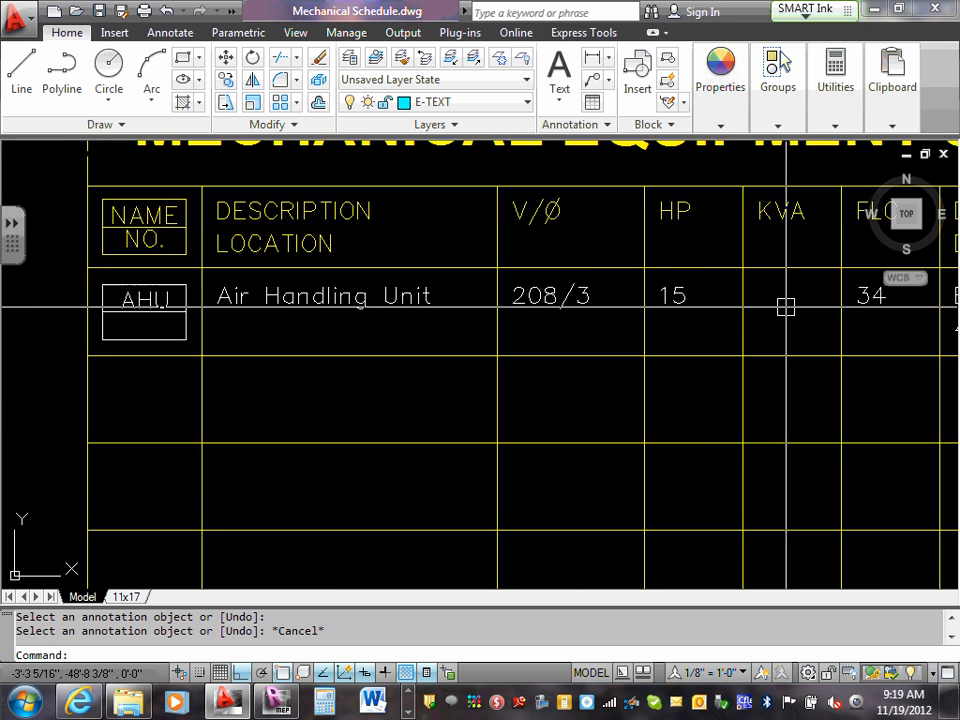
middle_click_drag(784, 307, 677, 339)
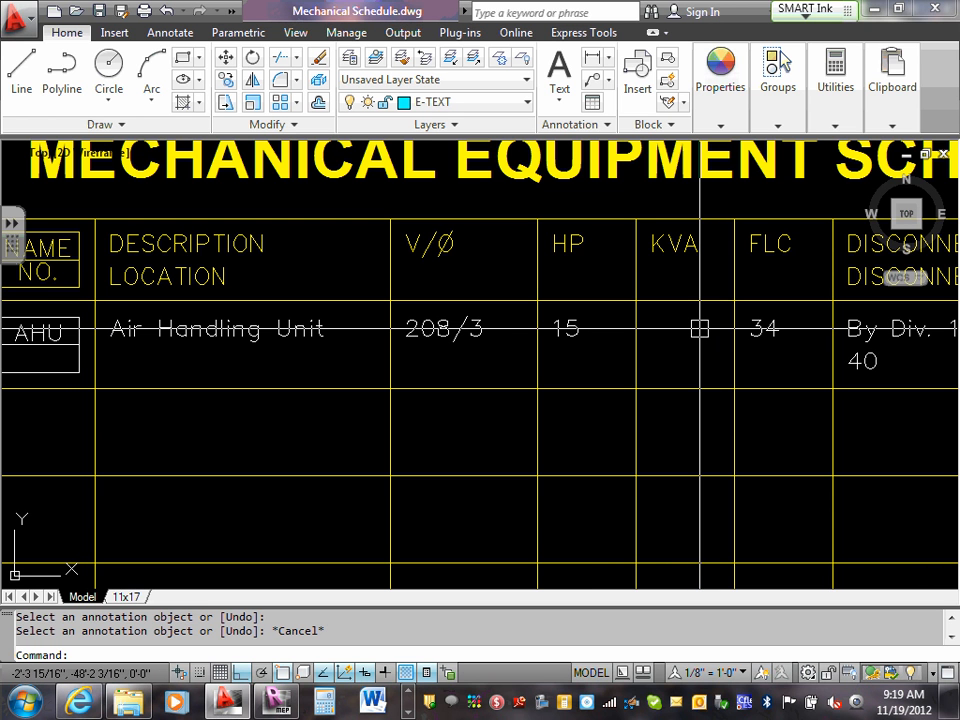
scroll(700, 329, "down", 2)
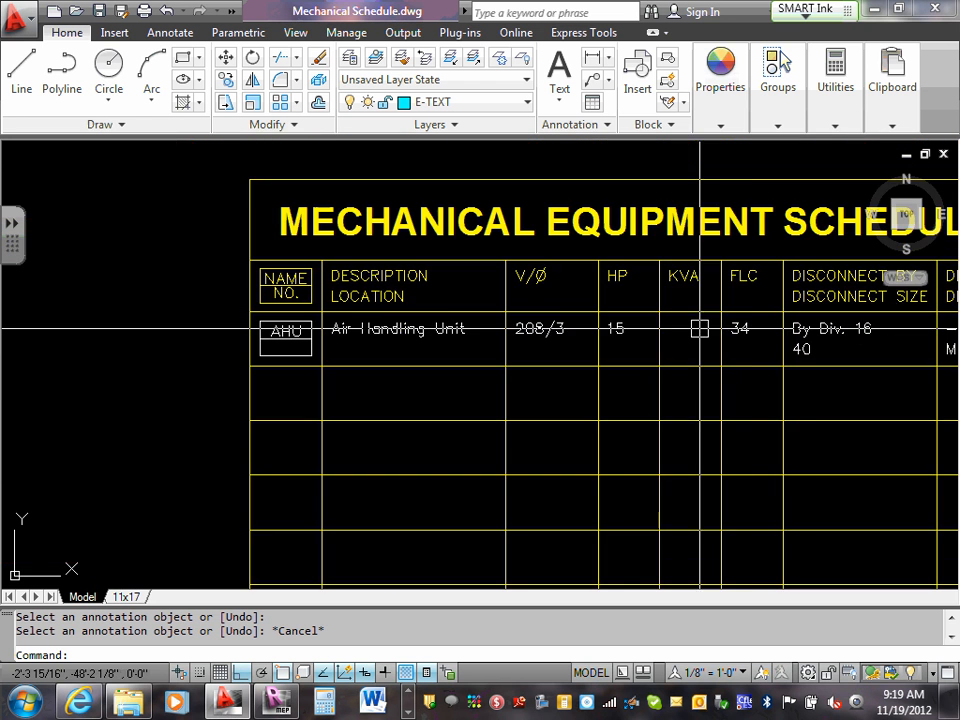
middle_click_drag(754, 326, 570, 336)
scroll(570, 336, "up", 3)
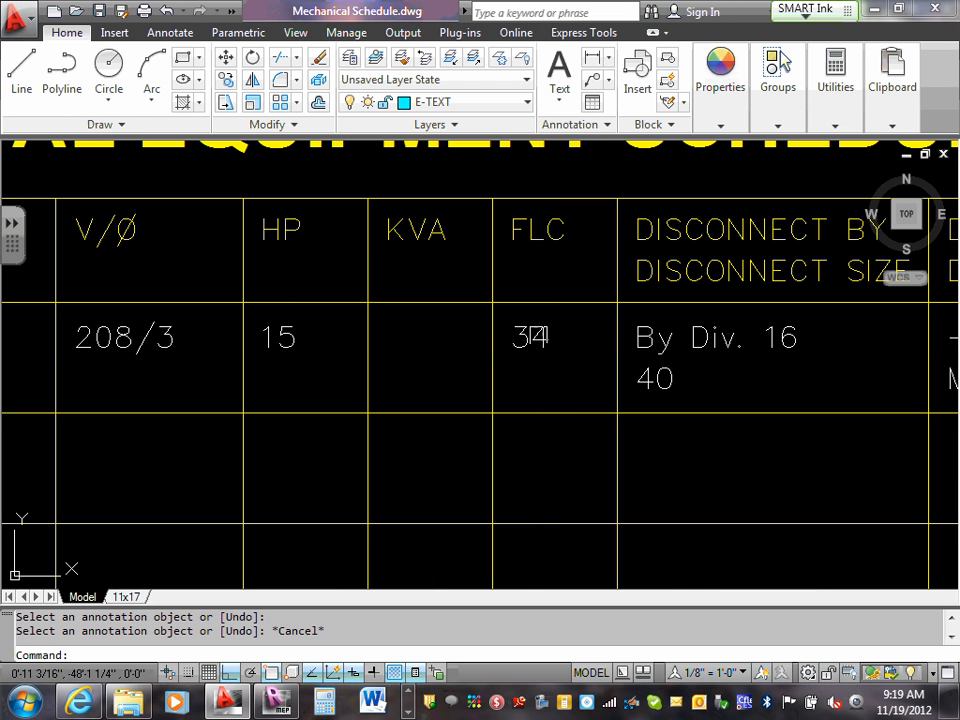
left_click(540, 338)
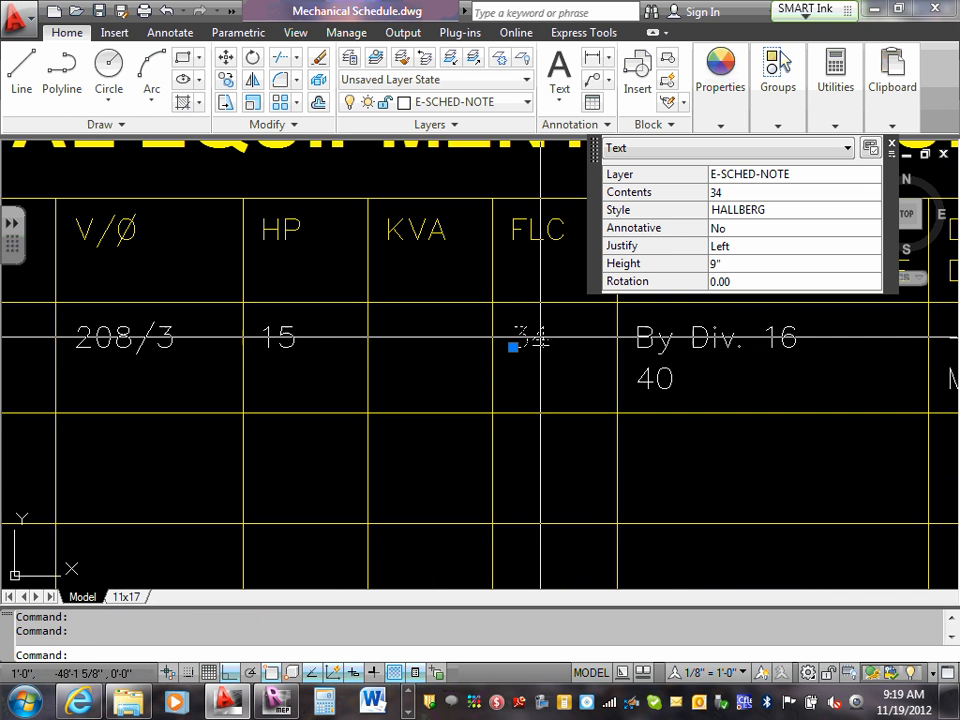
key("Escape")
left_click(532, 336)
key("Escape")
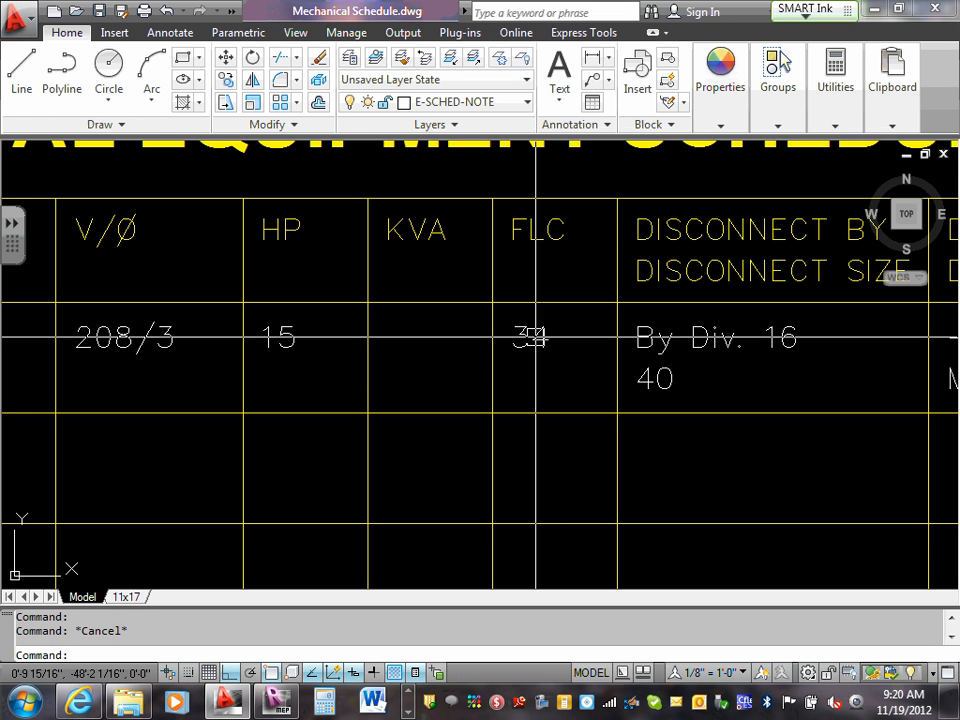
left_click(535, 338)
key("Escape")
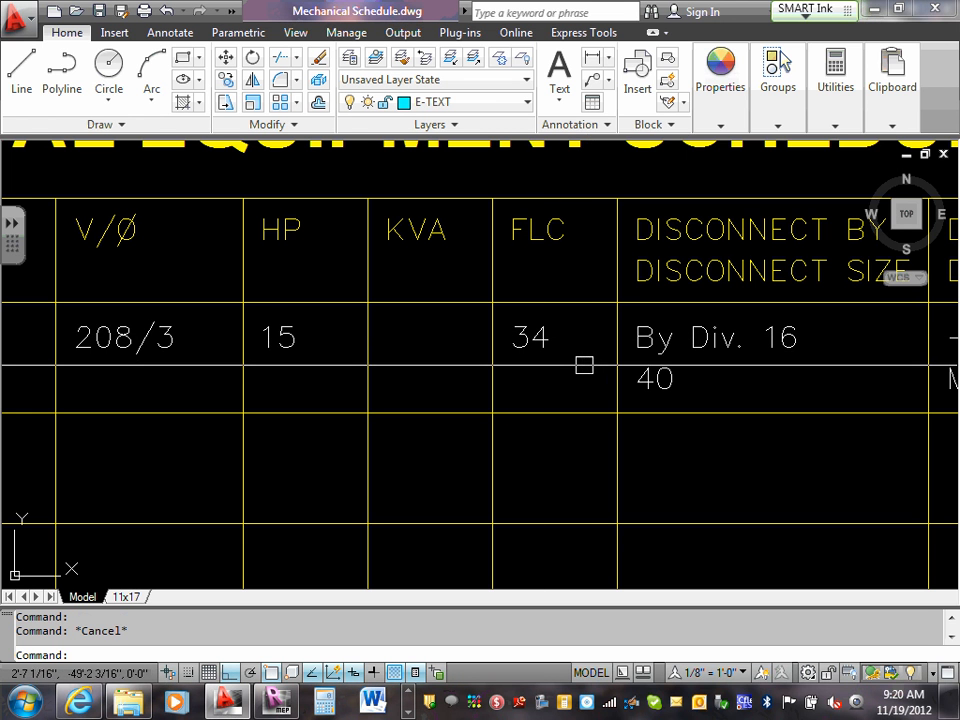
Step: Set the Air Handling Unit's FLC value to 46.2
left_click(528, 337)
double_click(530, 340)
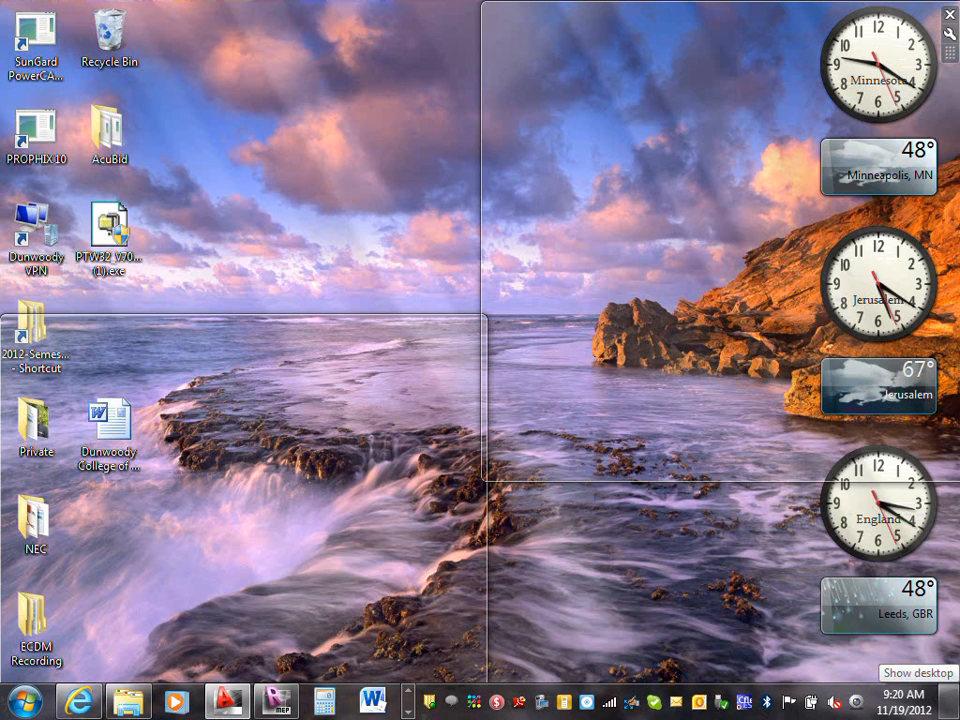
type("40")
key("BackSpace")
type("6.2")
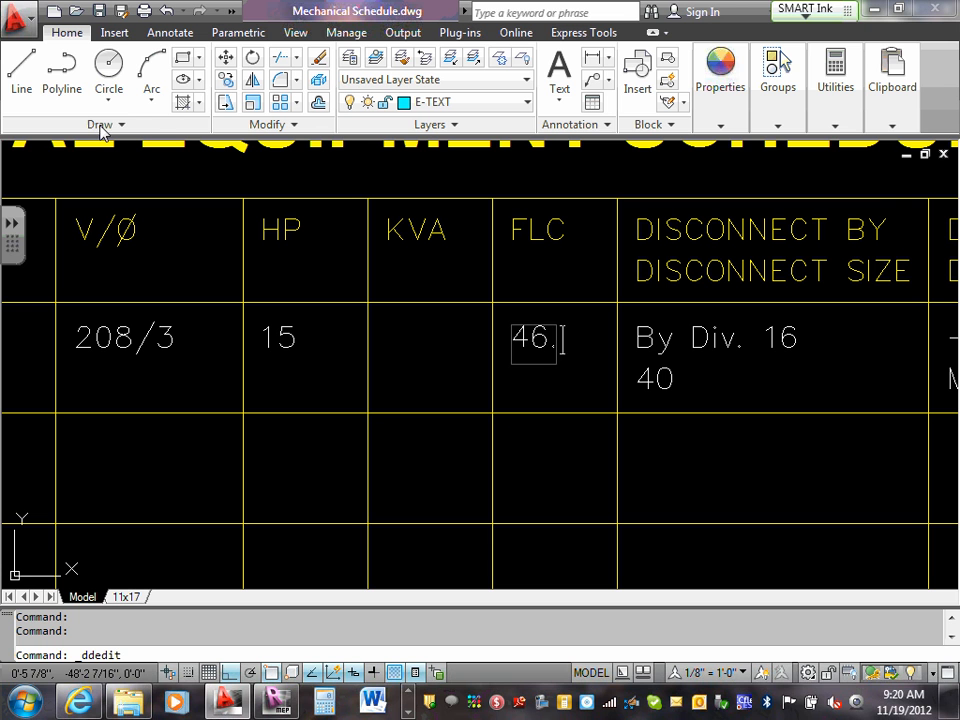
left_click(738, 346)
Step: Change the Air Handling Unit's Disconnect By entry to By Div. 26 and its disconnect size to 60
left_click(730, 340)
left_click(767, 339)
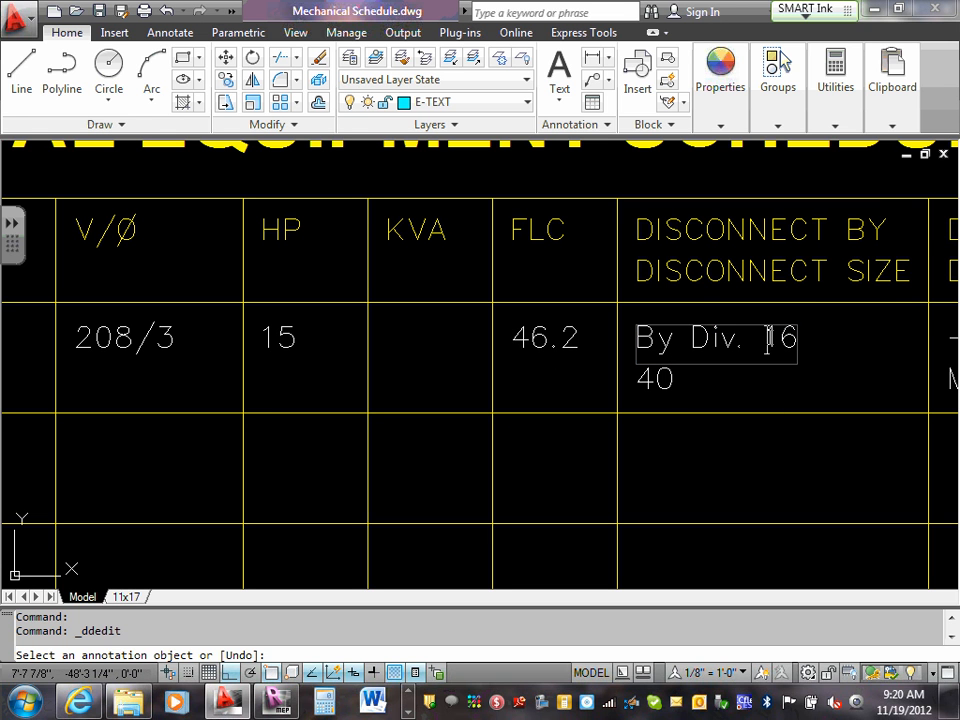
left_click_drag(767, 339, 799, 341)
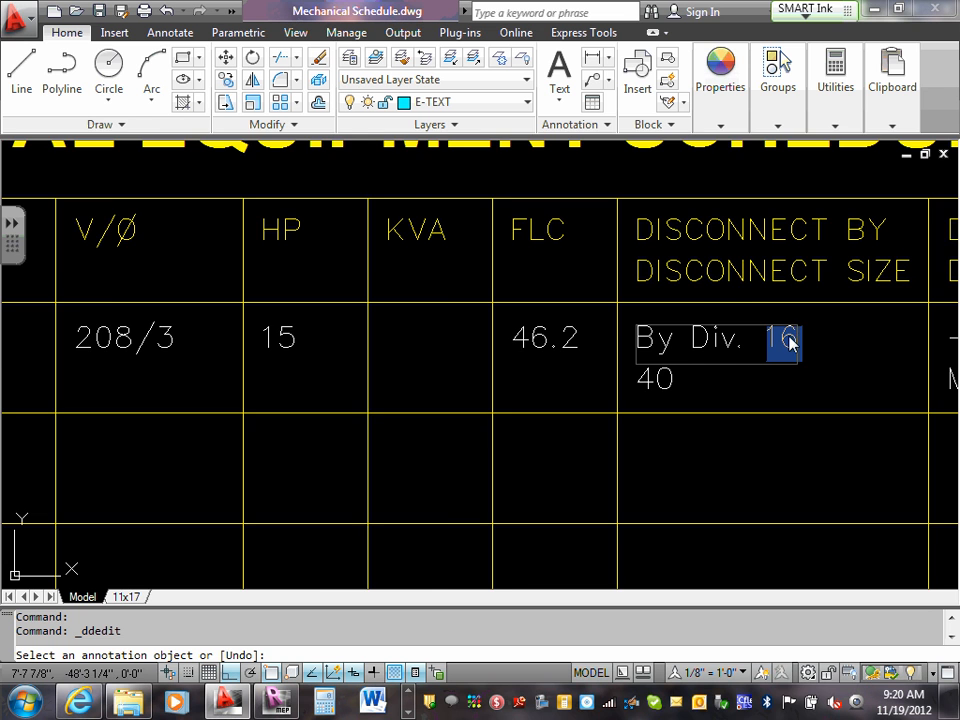
scroll(790, 343, "down", 2)
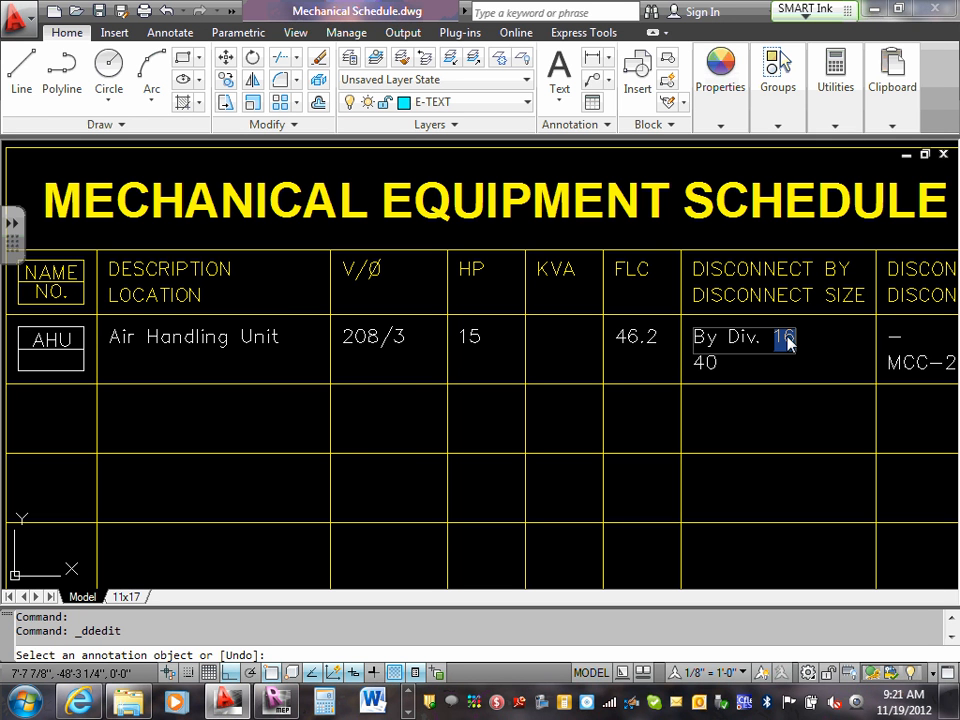
type("26")
left_click(713, 366)
left_click(714, 369)
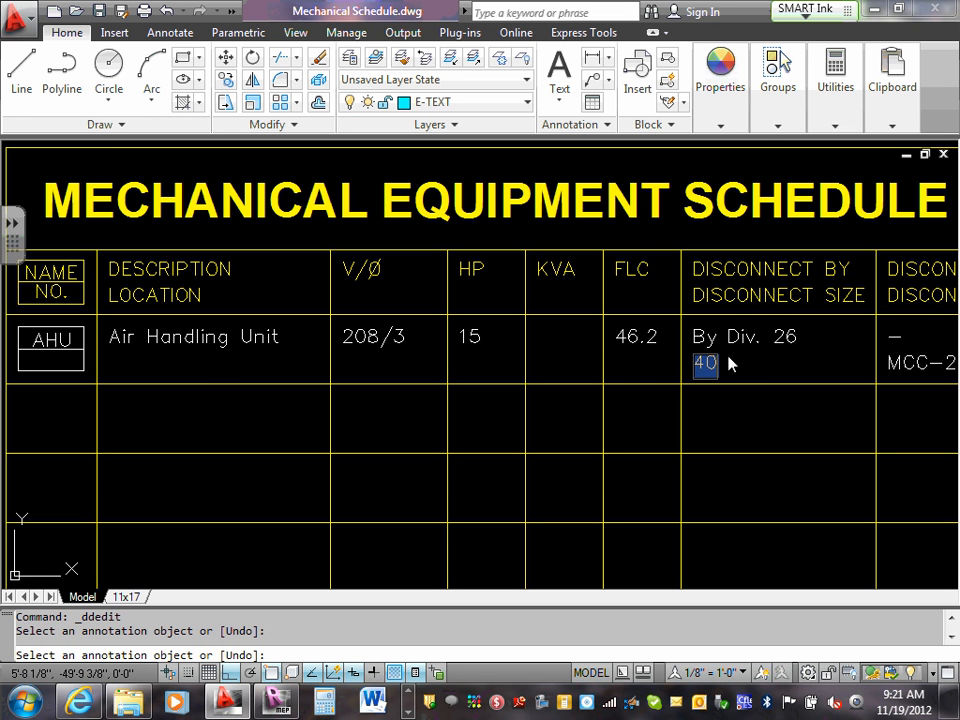
type("6")
left_click(729, 364)
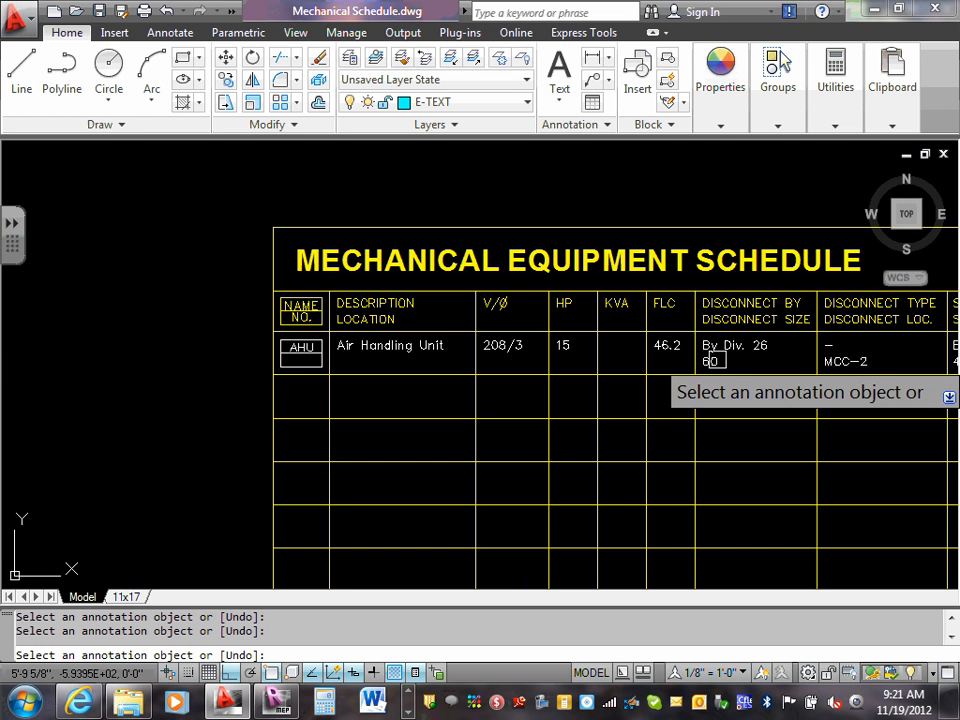
scroll(729, 363, "down", 2)
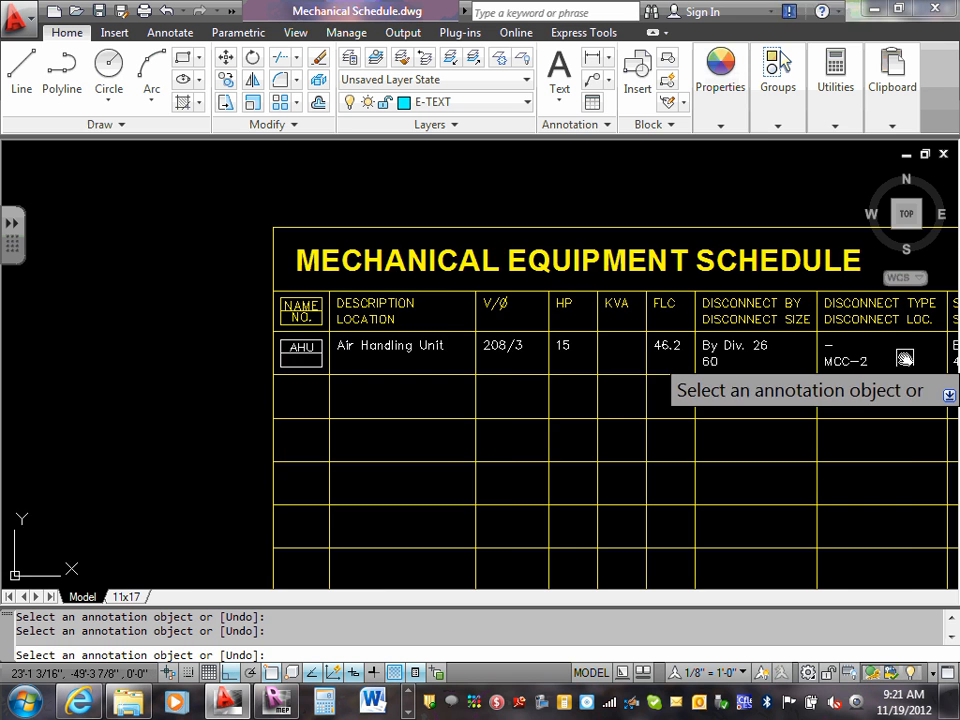
middle_click_drag(904, 357, 617, 377)
scroll(587, 368, "up", 2)
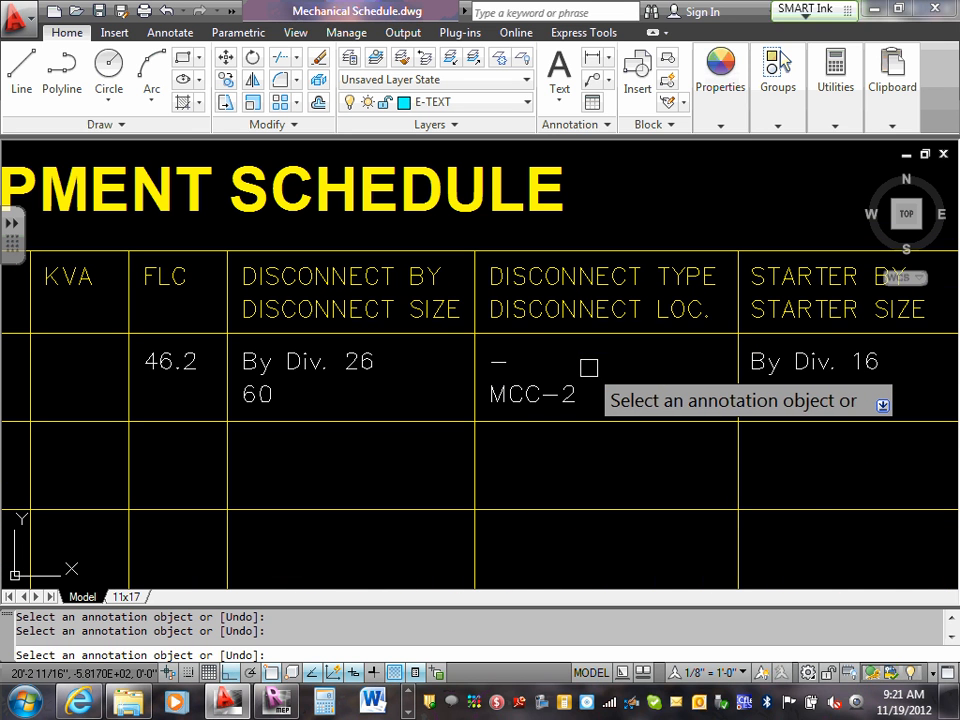
left_click(498, 366)
left_click(498, 366)
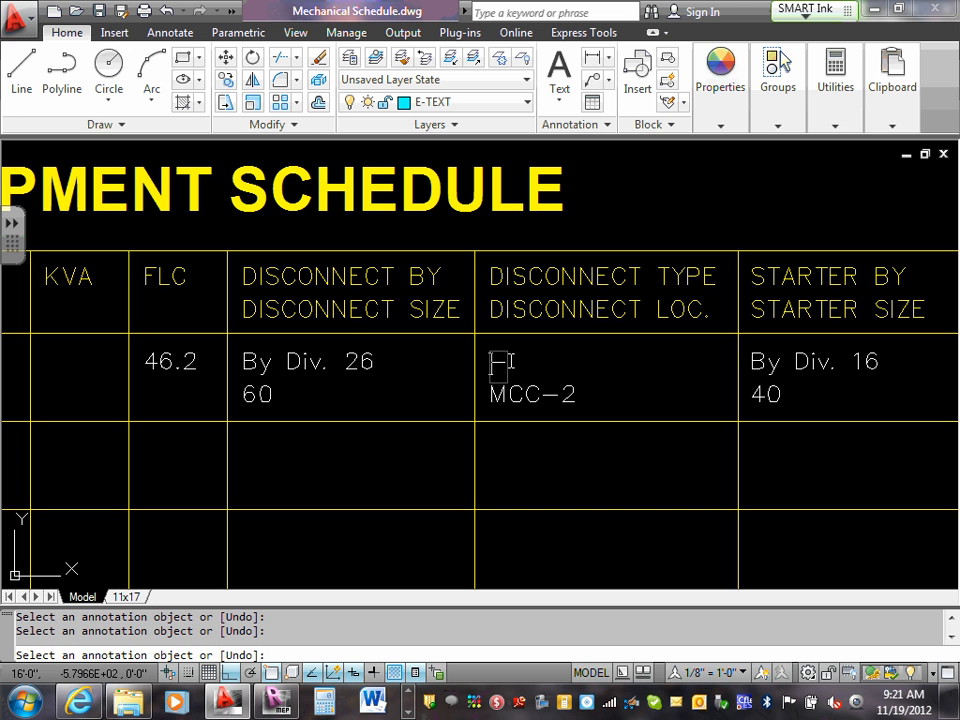
left_click(270, 392)
left_click(265, 395)
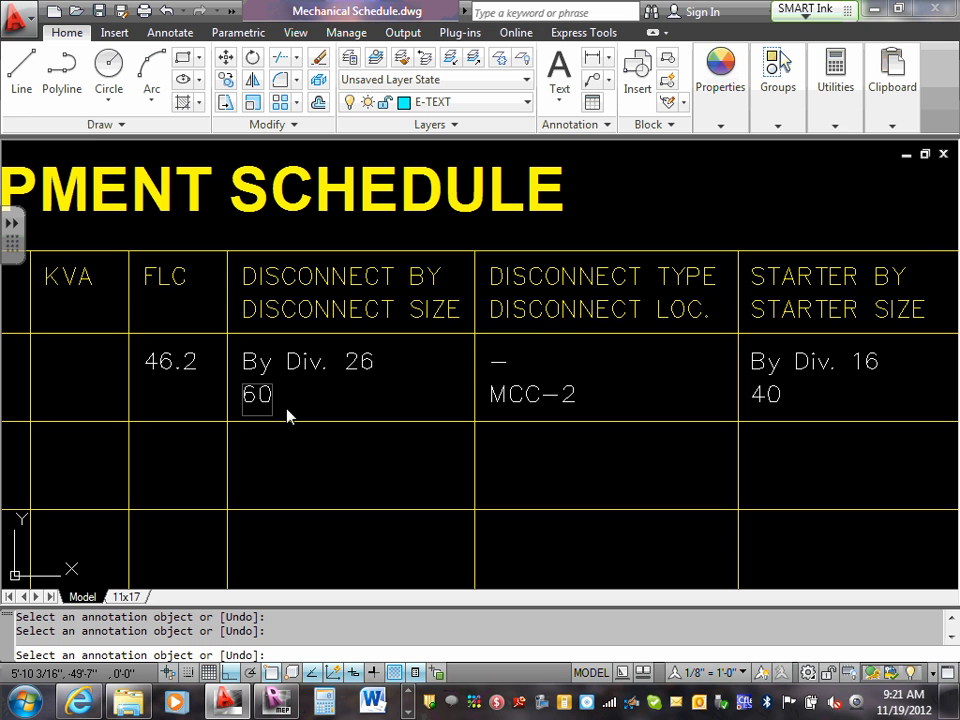
left_click(493, 380)
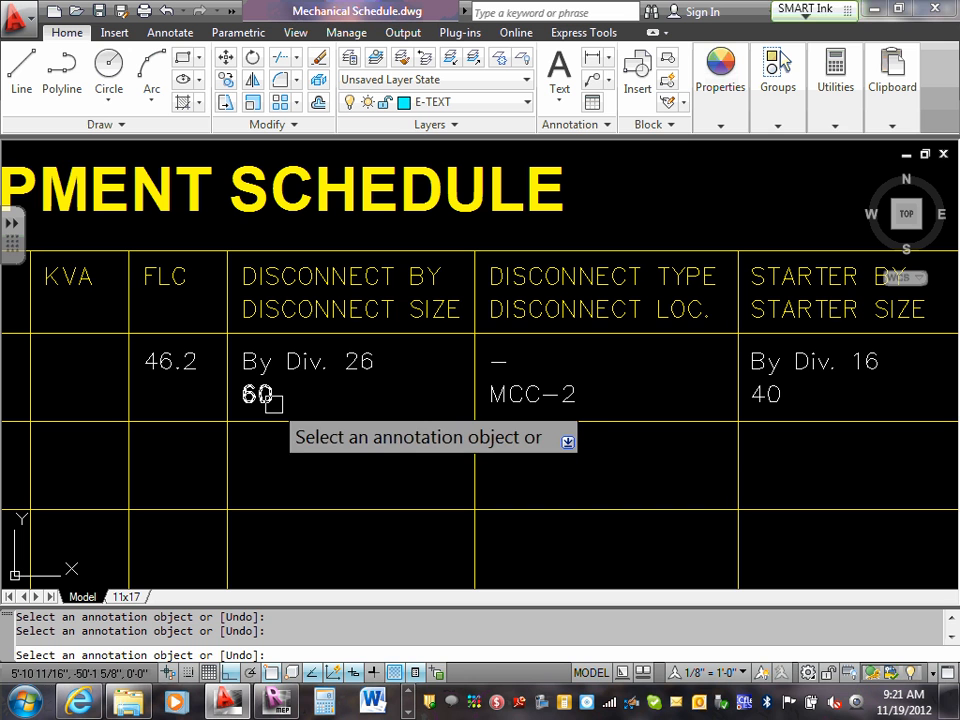
Step: Replace the Air Handling Unit's disconnect type entry with Nonfused, capitalizing its first letter
left_click(498, 362)
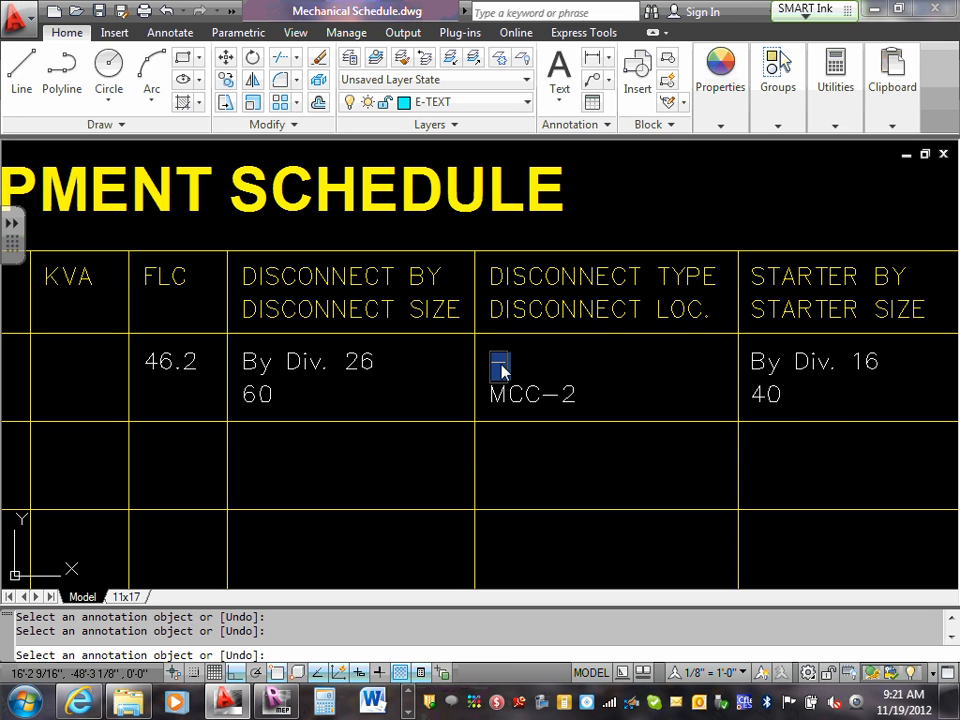
left_click_drag(494, 364, 527, 376)
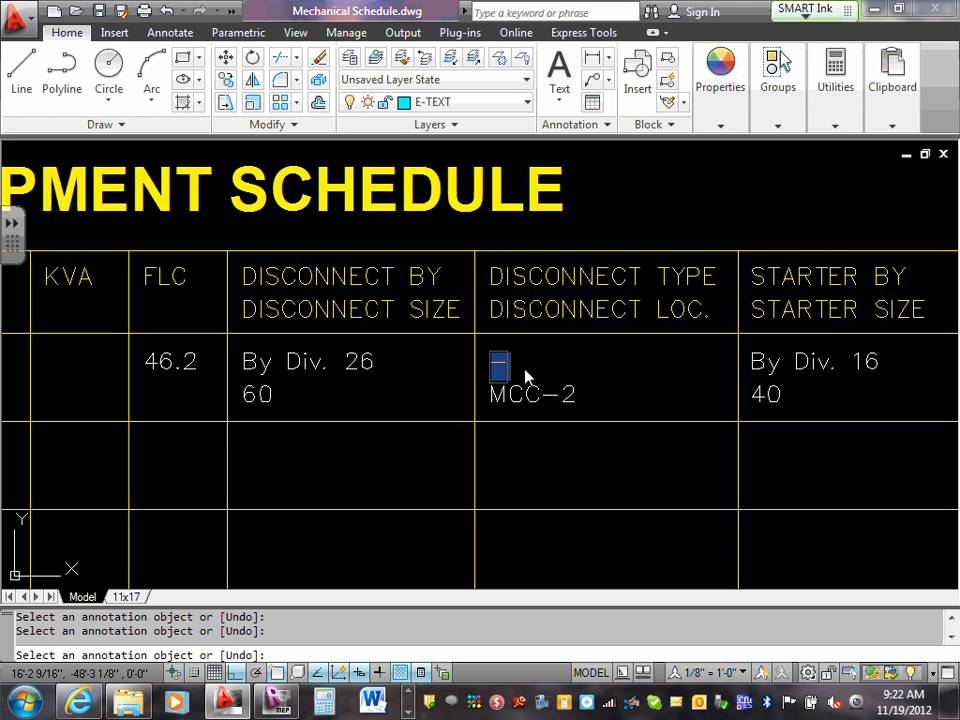
type("nonfu")
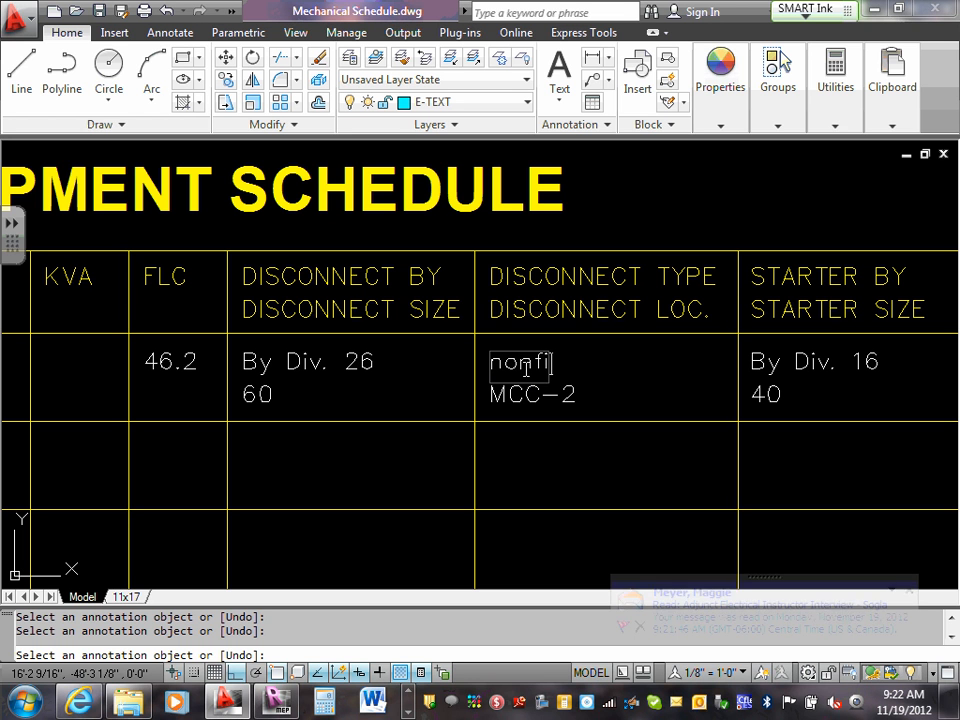
type("sed")
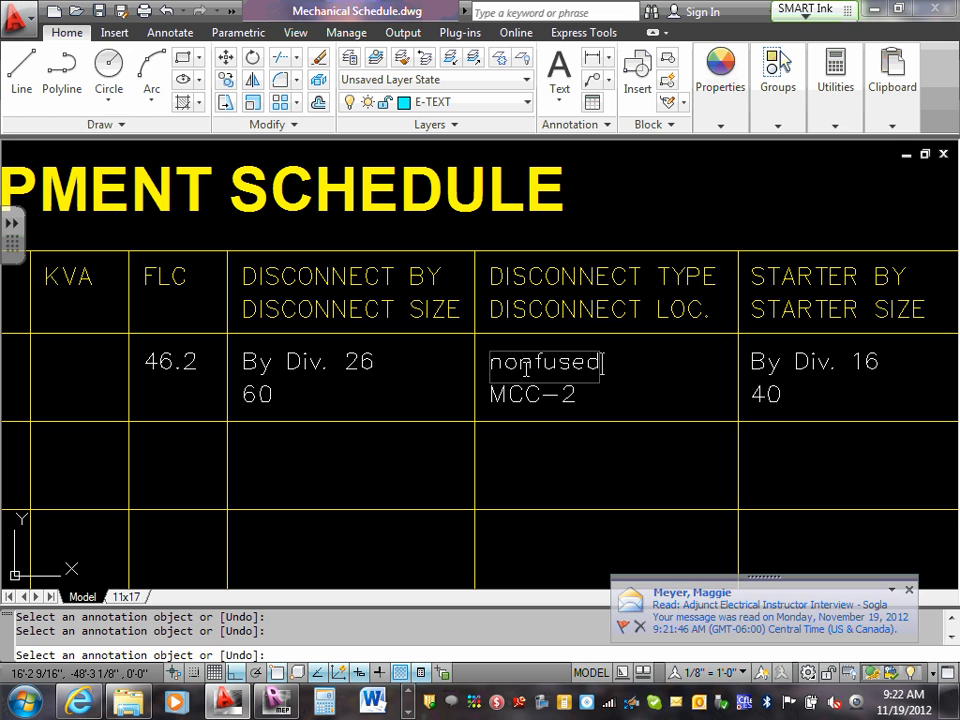
key("Return")
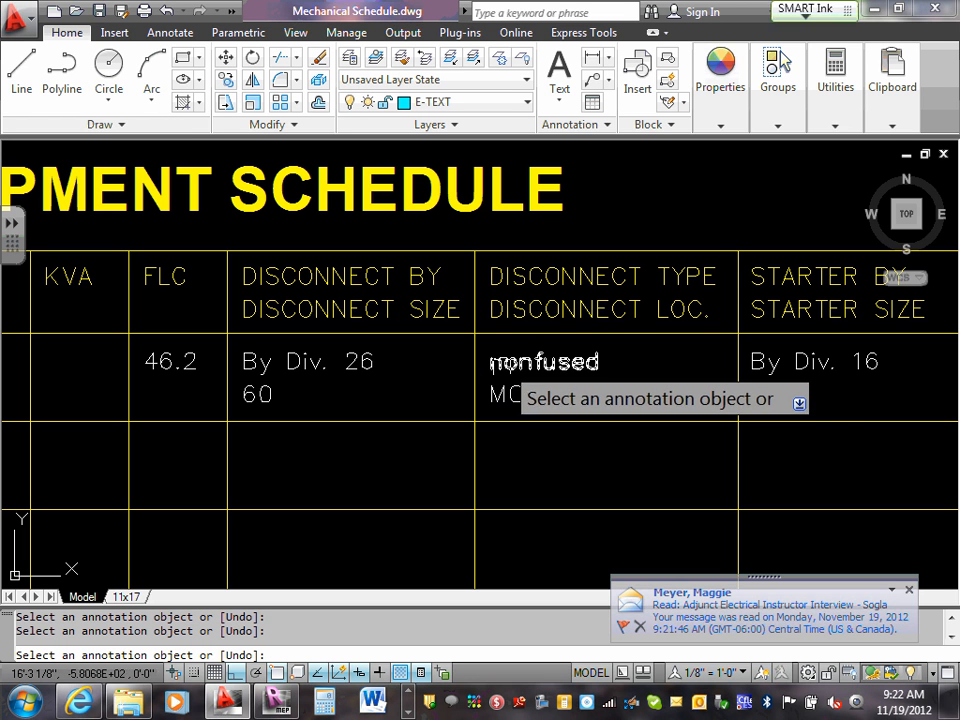
left_click(505, 366)
left_click(503, 366)
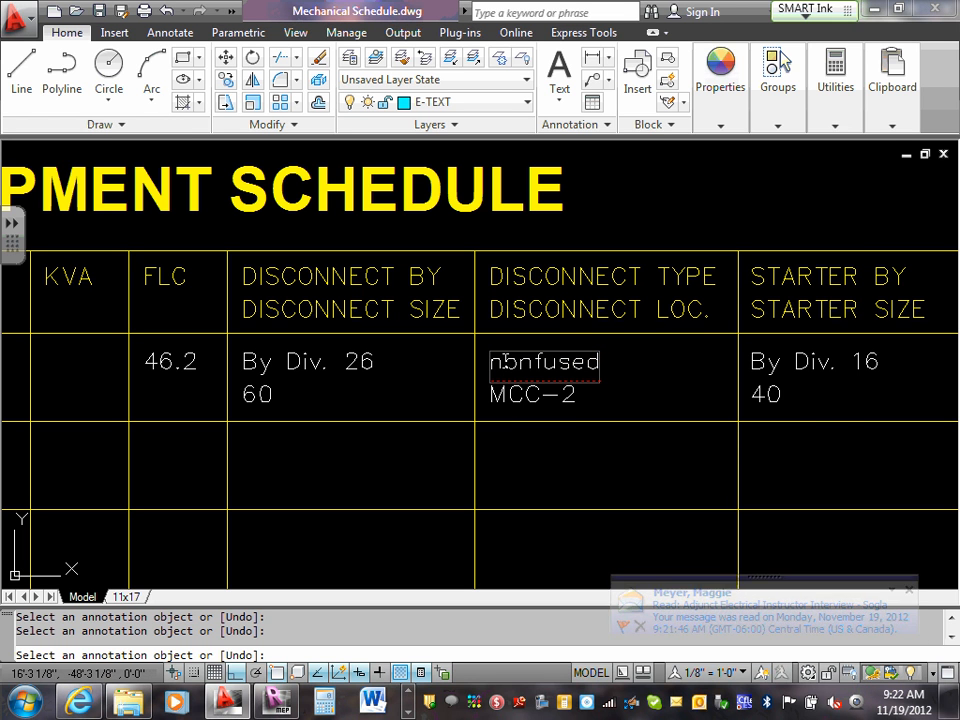
key("BackSpace")
type("N")
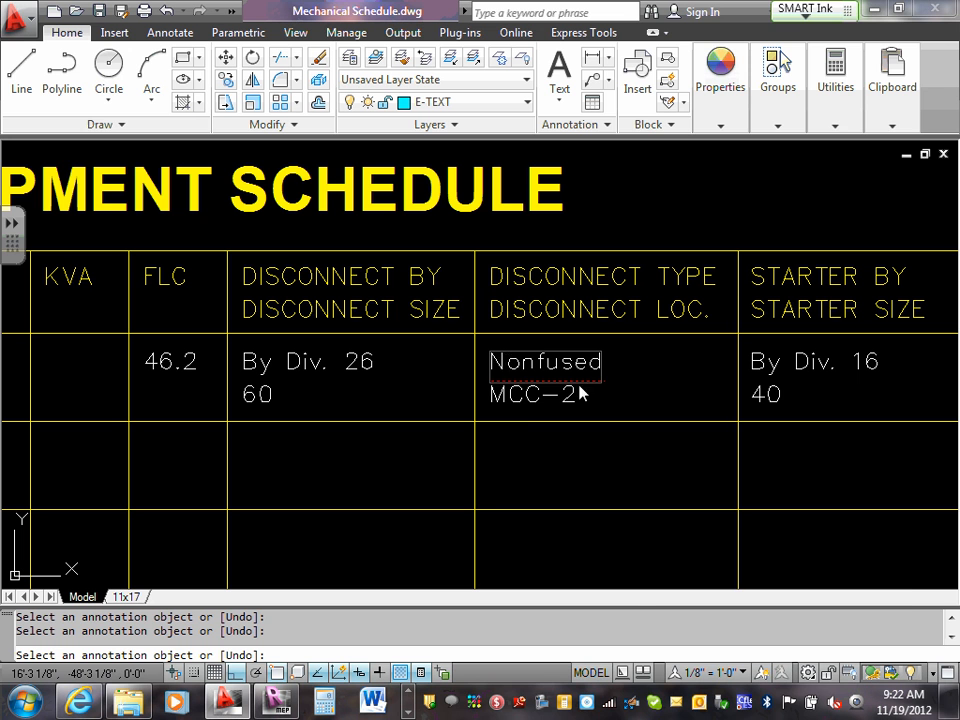
key("Return")
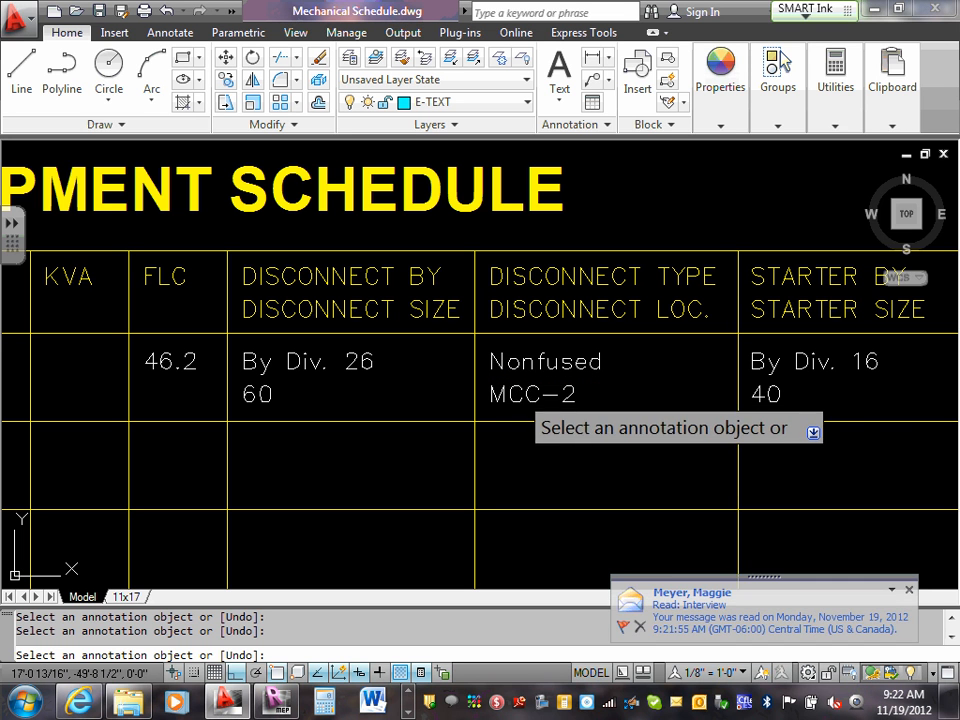
Step: Set the Air Handling Unit's disconnect location to R116
left_click(519, 394)
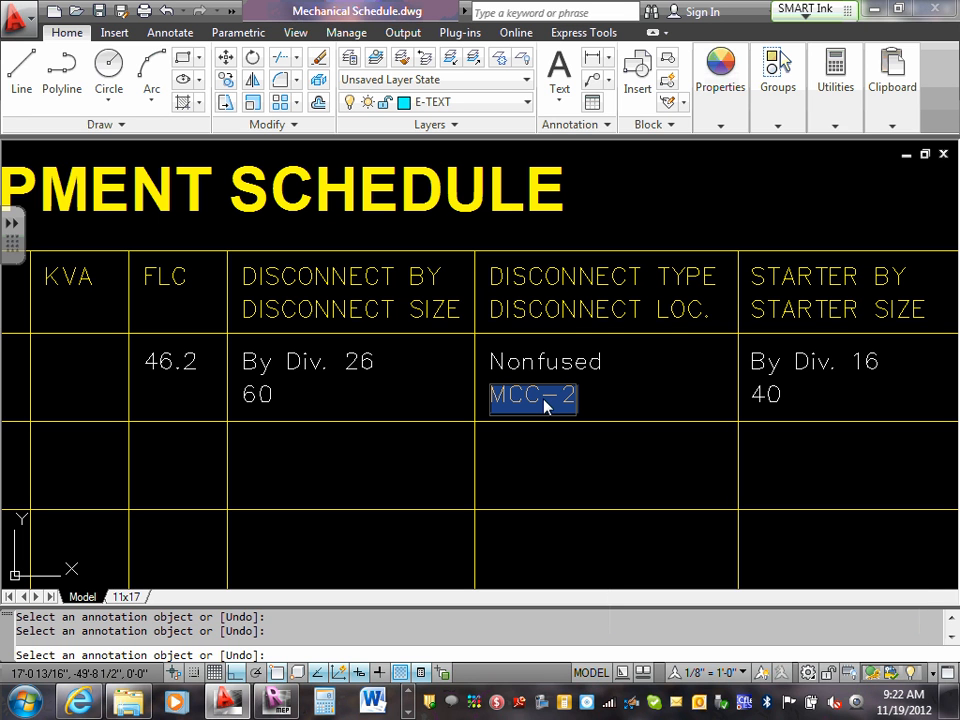
type("R11")
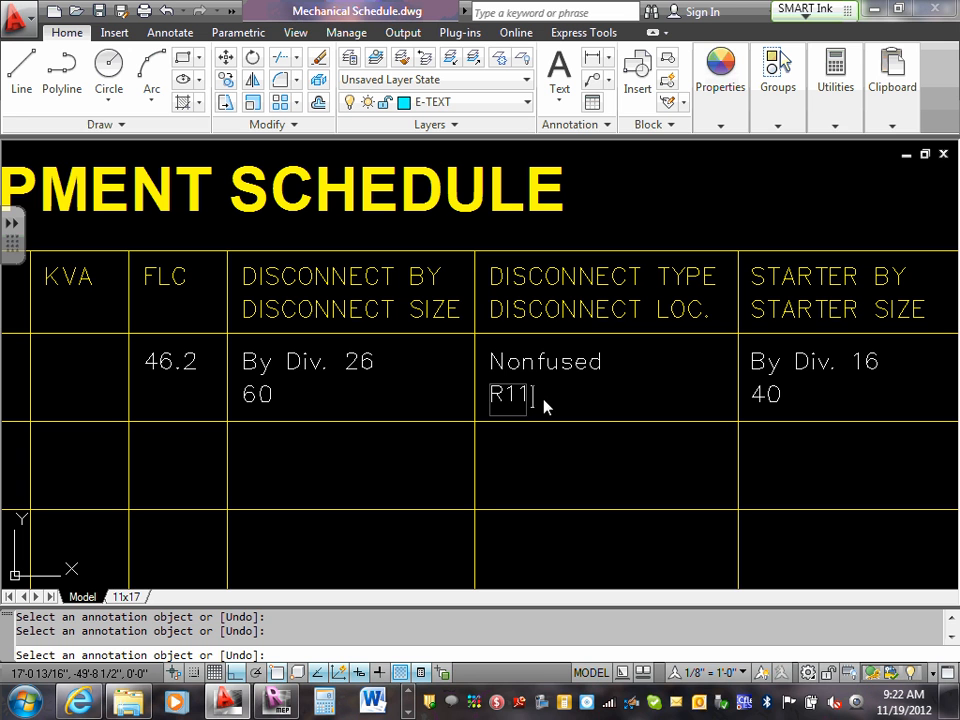
type("6")
key("Return")
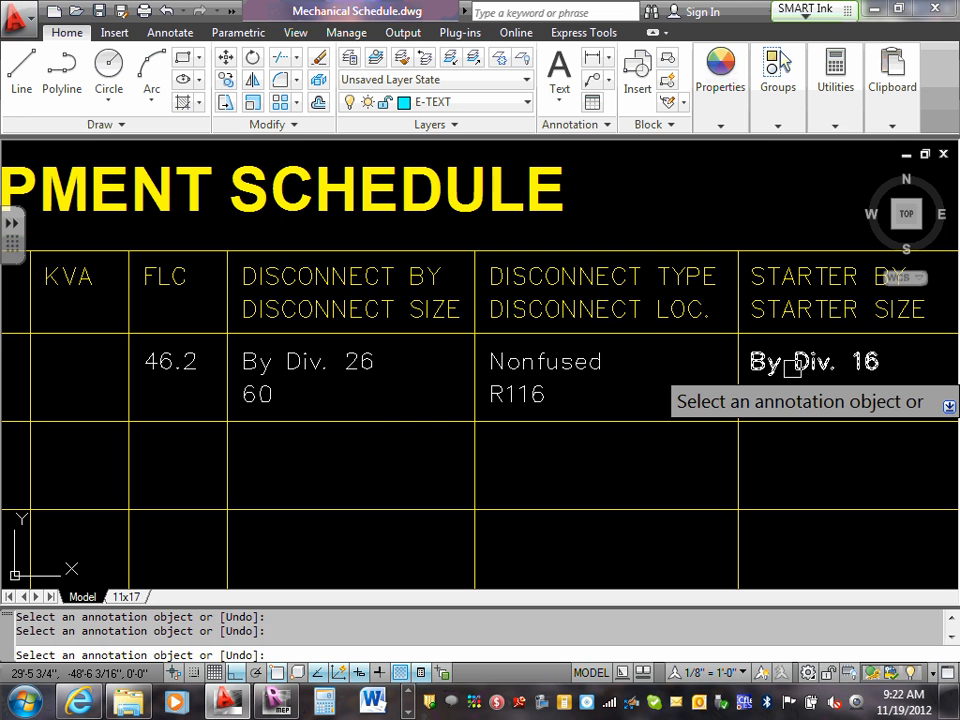
Step: Change the Air Handling Unit's Starter By entry to By Div. 26 and its starter size to VFD
mouse_move(792, 368)
middle_mouse_down()
mouse_move(553, 362)
mouse_move(570, 349)
middle_mouse_up()
scroll(553, 362, "up", 2)
left_click(565, 352)
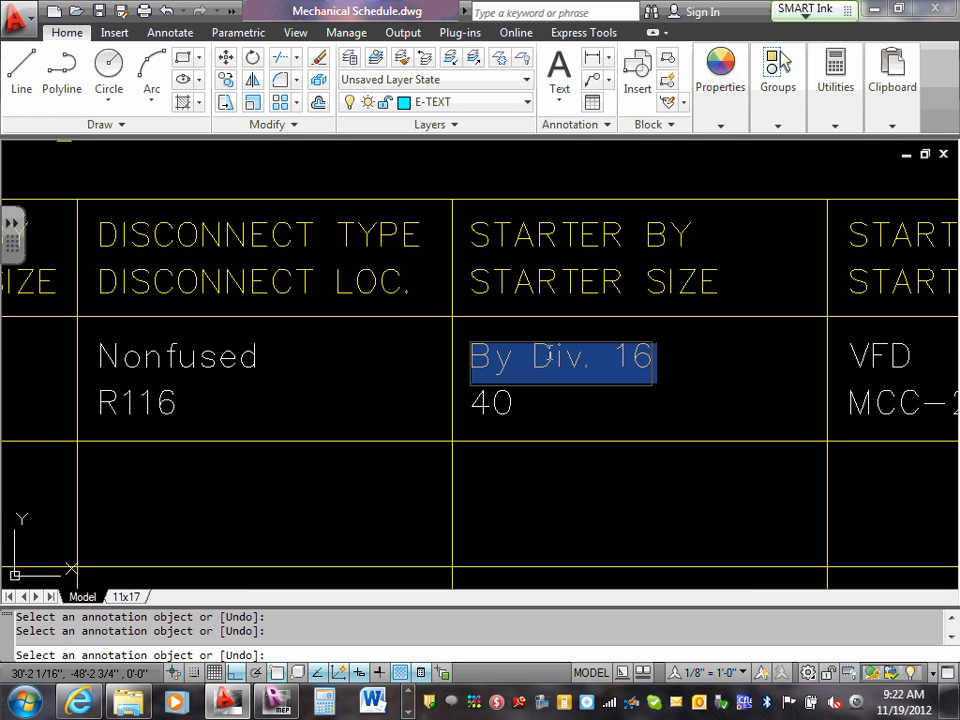
left_click(617, 355)
left_click_drag(617, 355, 650, 358)
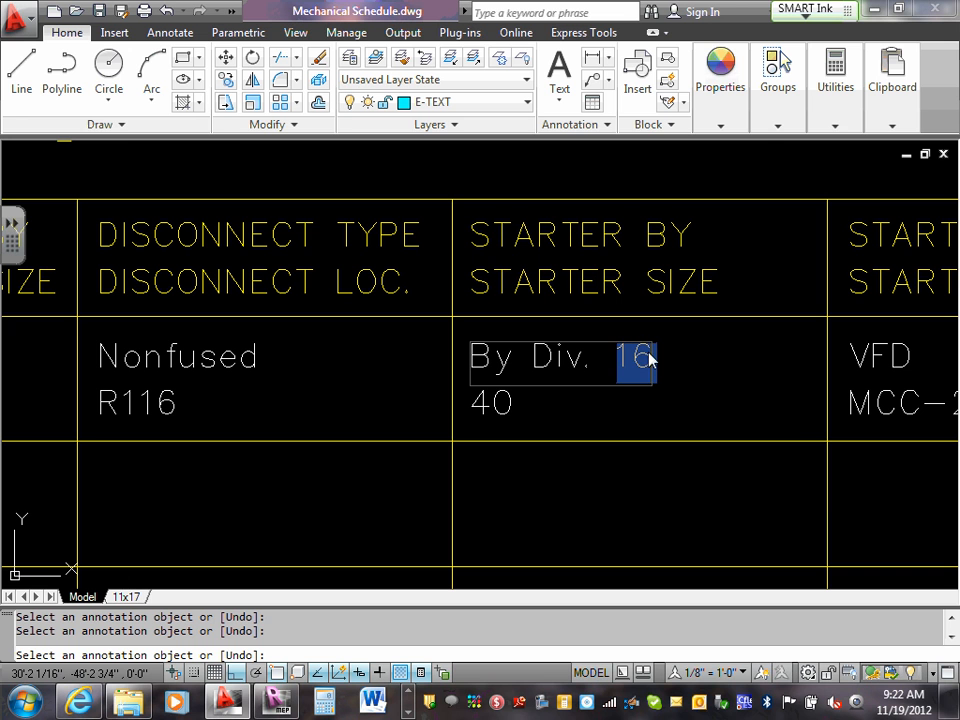
type("26")
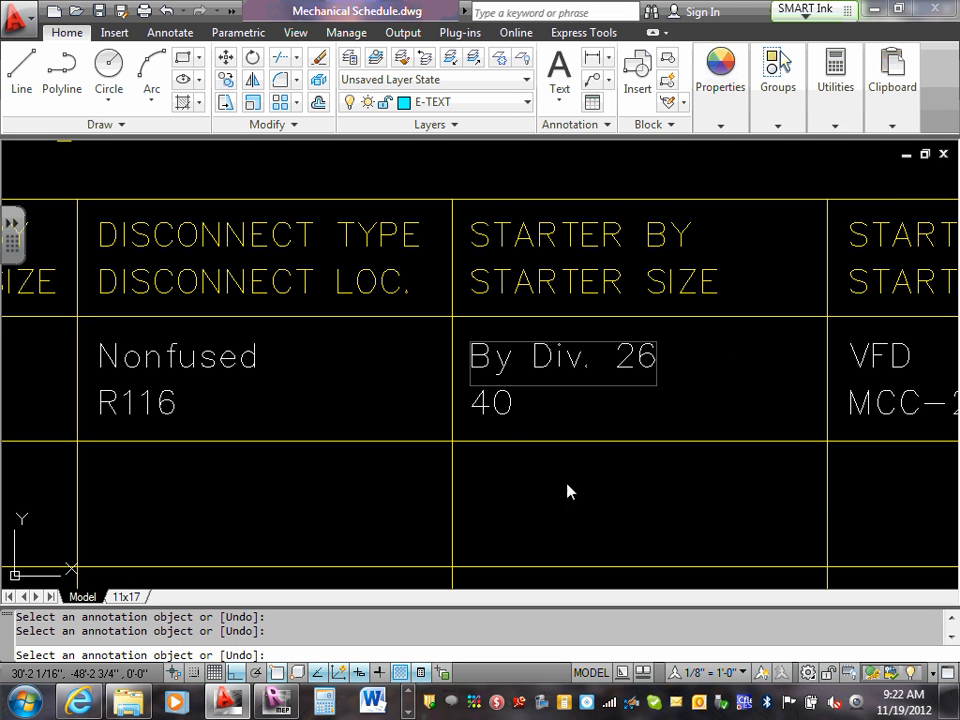
left_click(492, 410)
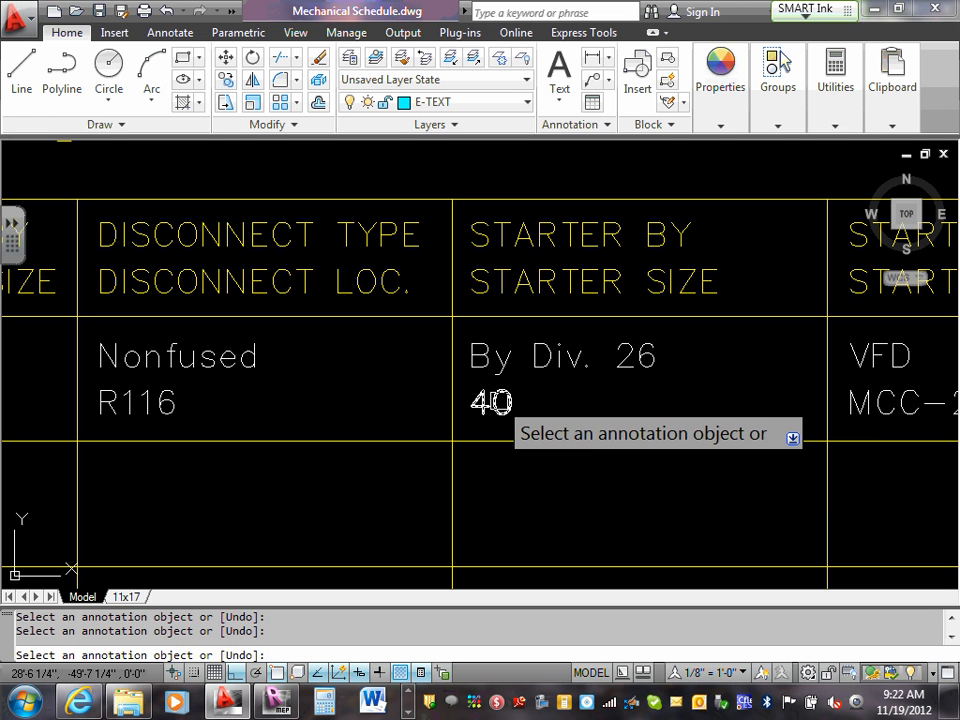
left_click(500, 410)
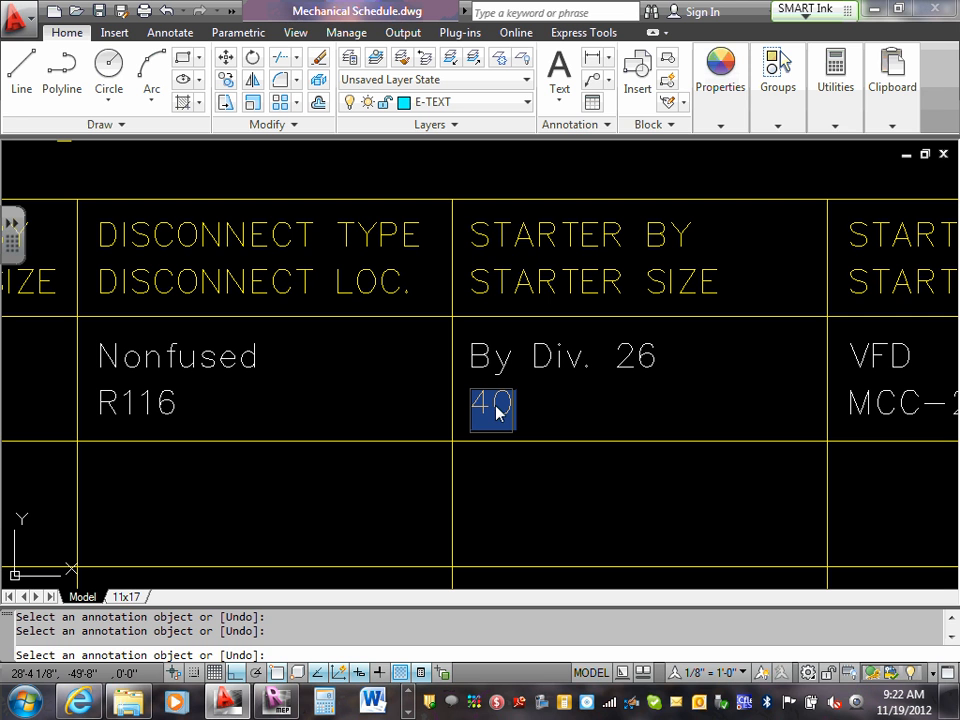
type("VFD")
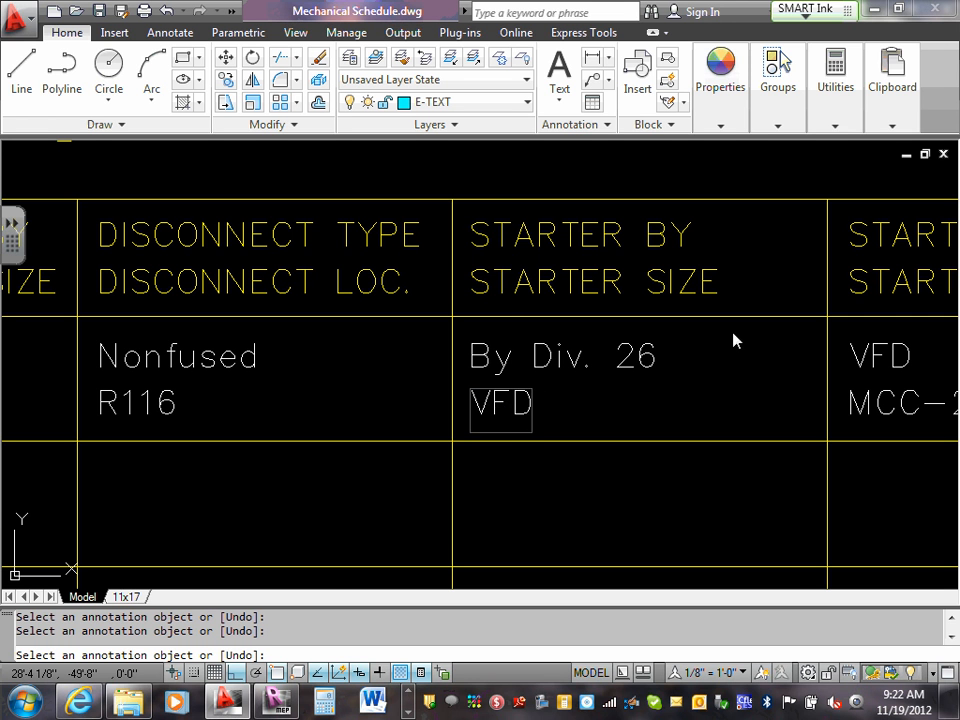
Step: Replace the Air Handling Unit's starter location with R116, keeping VFD as the starter type
scroll(733, 345, "down", 8)
scroll(745, 345, "up", 8)
middle_click_drag(796, 327, 632, 343)
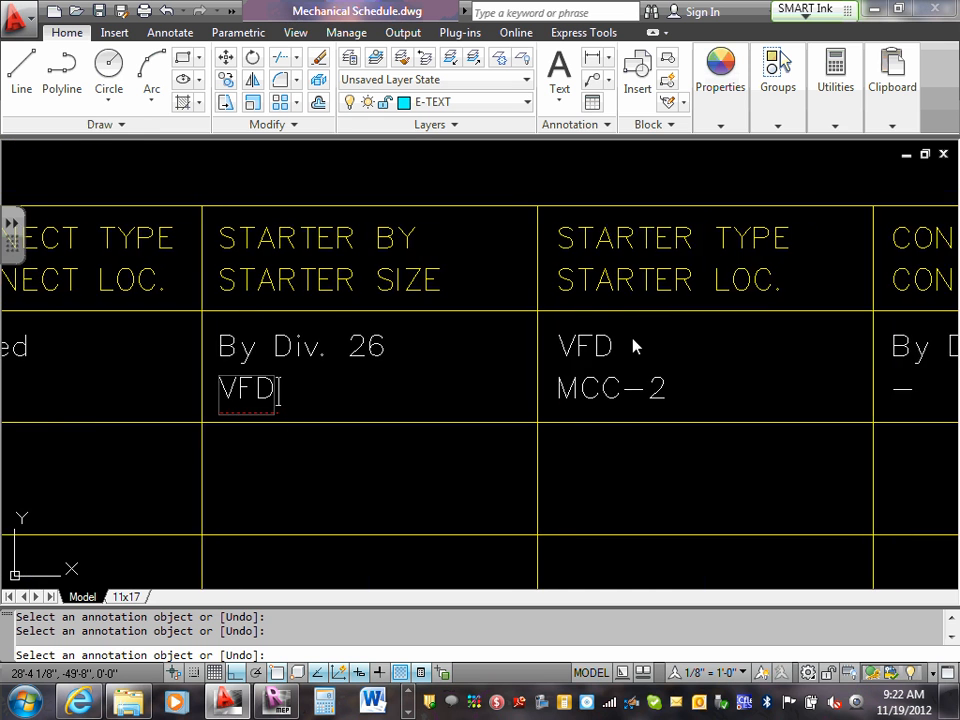
scroll(632, 343, "up", 2)
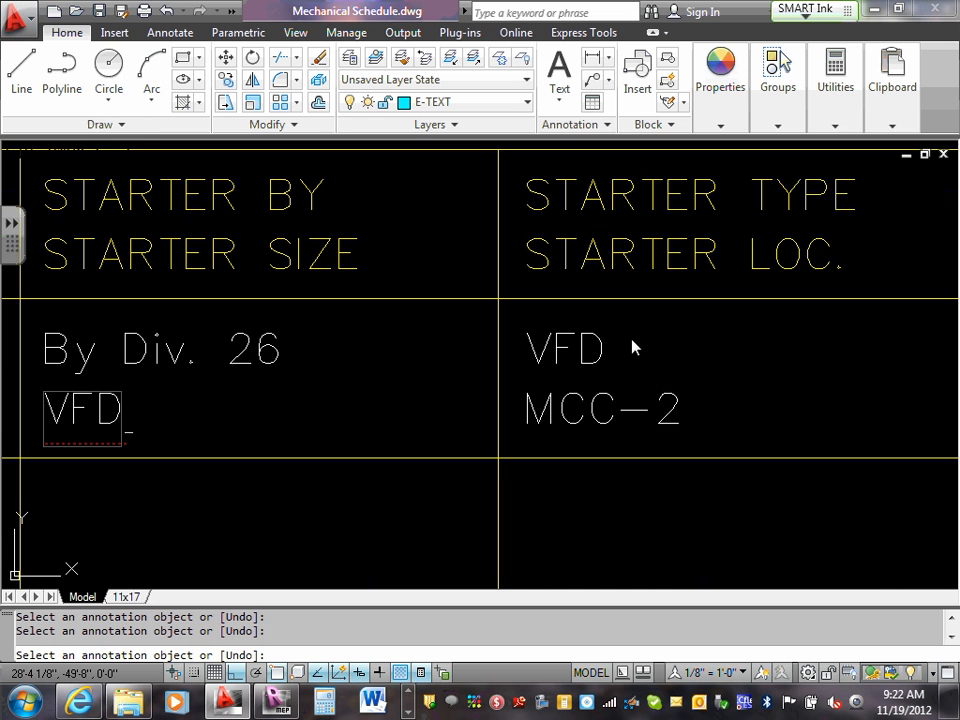
left_click(567, 350)
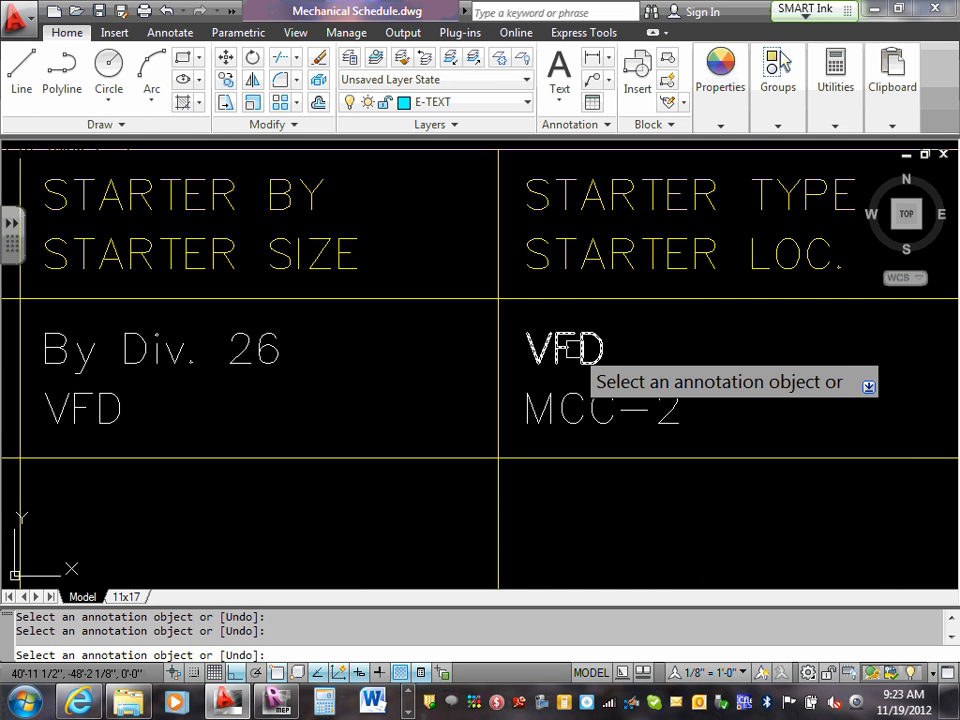
double_click(597, 404)
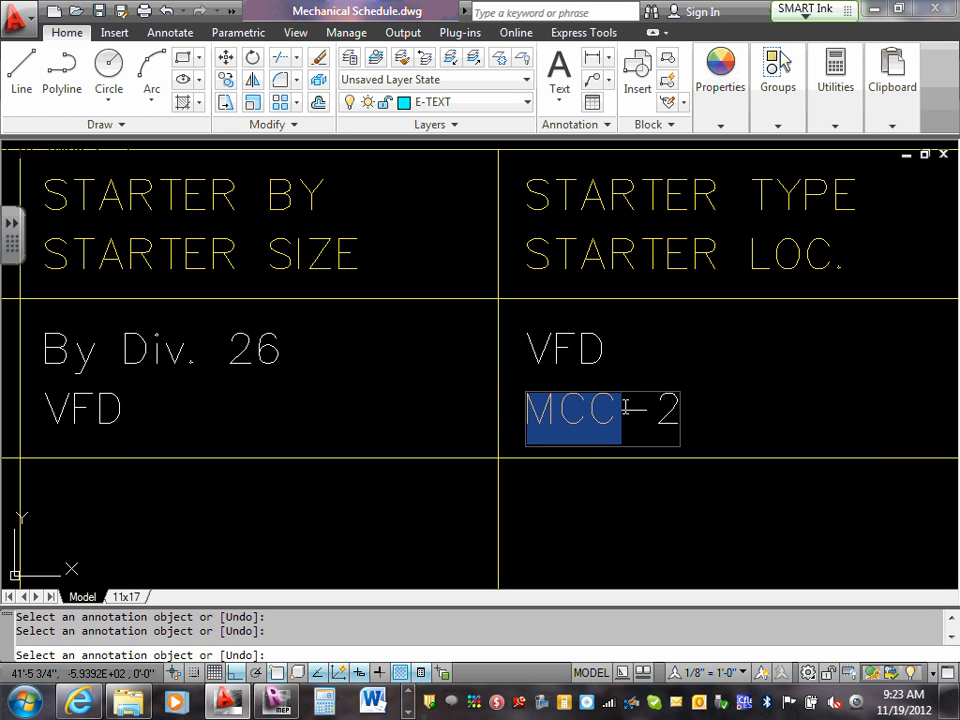
left_click(670, 410)
left_click_drag(686, 412, 455, 398)
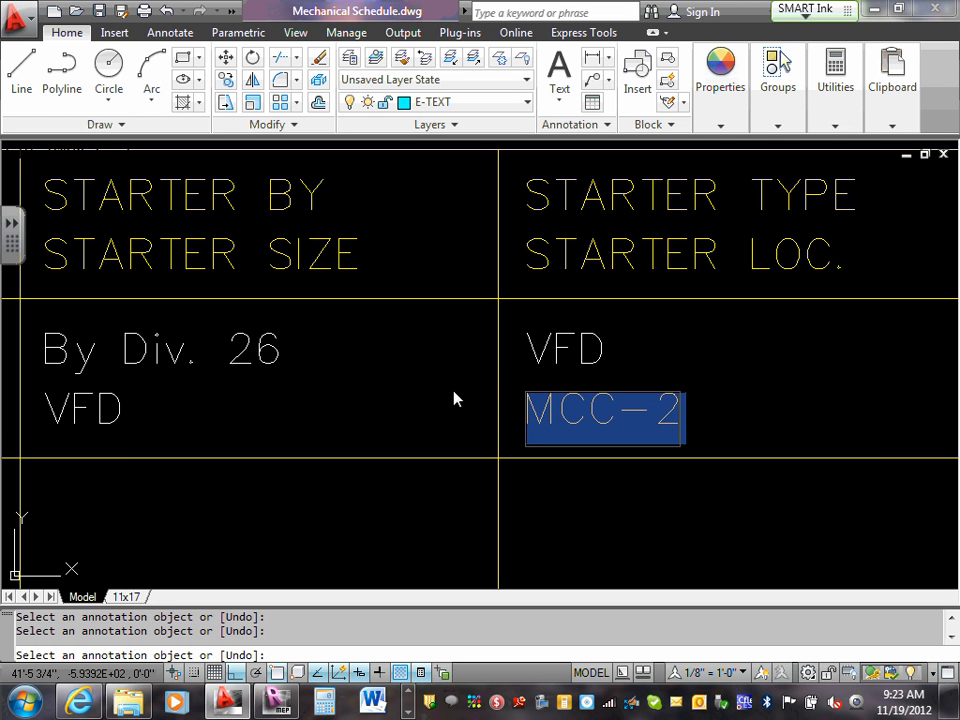
type("R11")
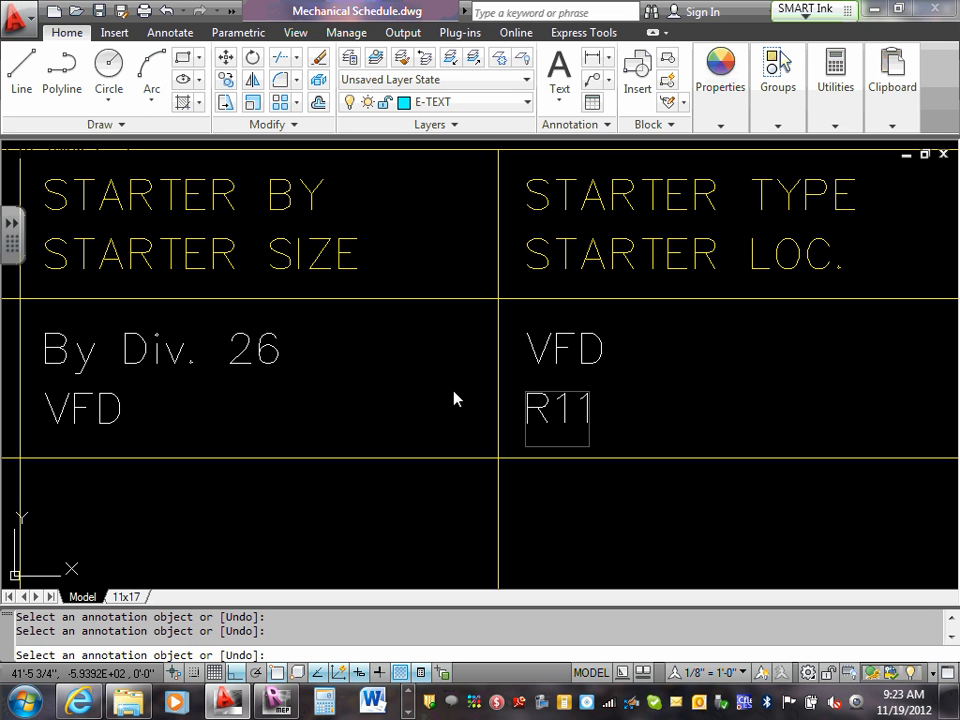
type("6")
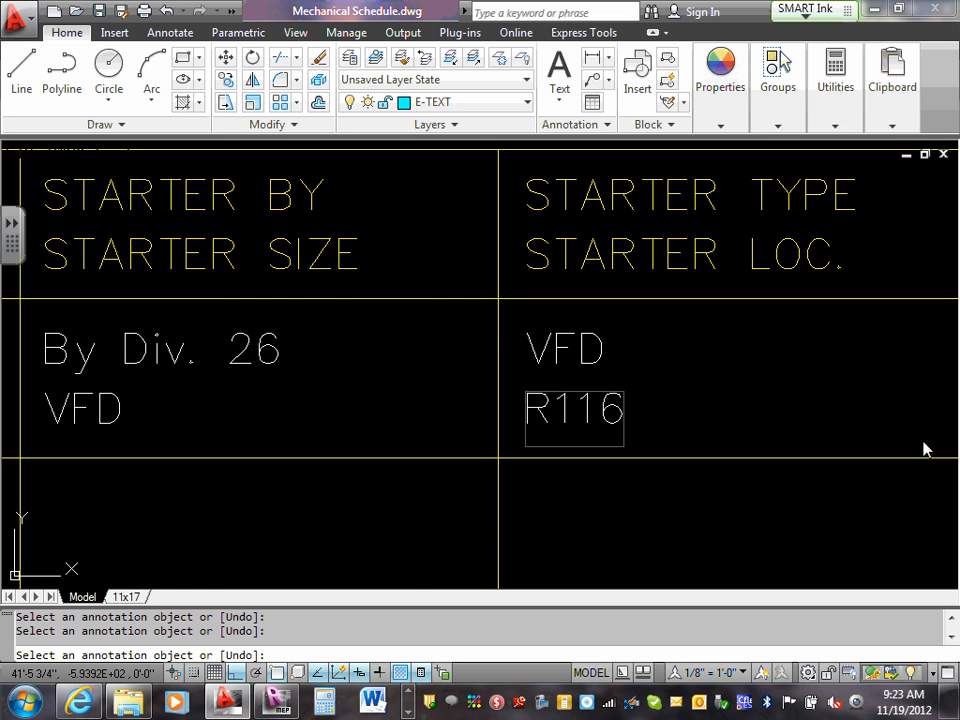
left_click(662, 336)
Step: Examine the Air Handling Unit's control, conduit, conductor, panel and overcurrent device entries in the schedule
scroll(660, 332, "down", 9)
scroll(746, 346, "up", 5)
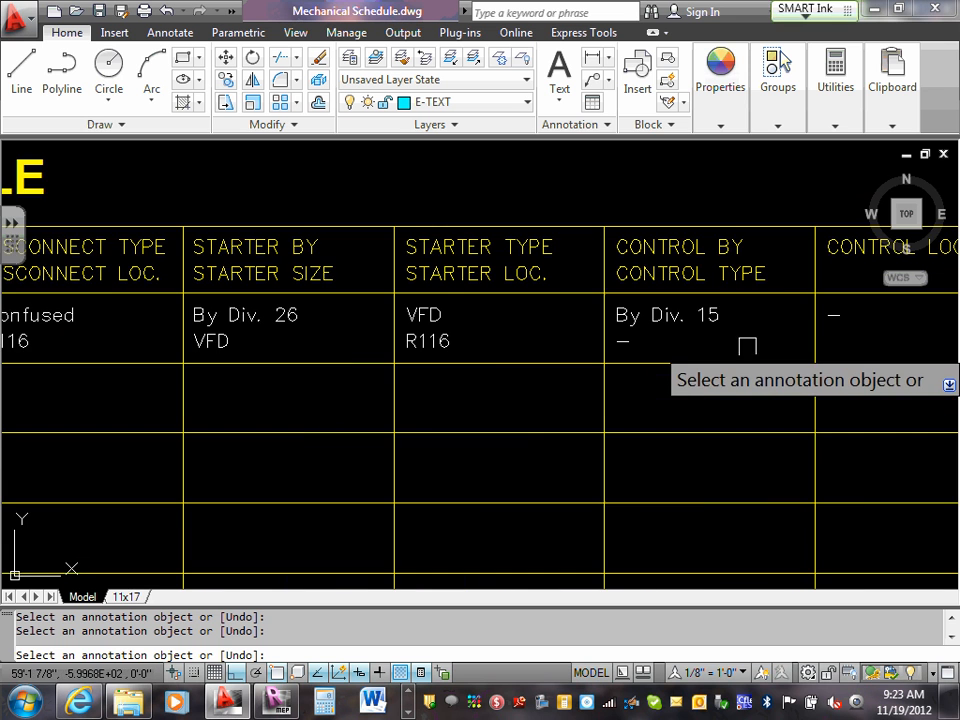
middle_click_drag(754, 315, 574, 328)
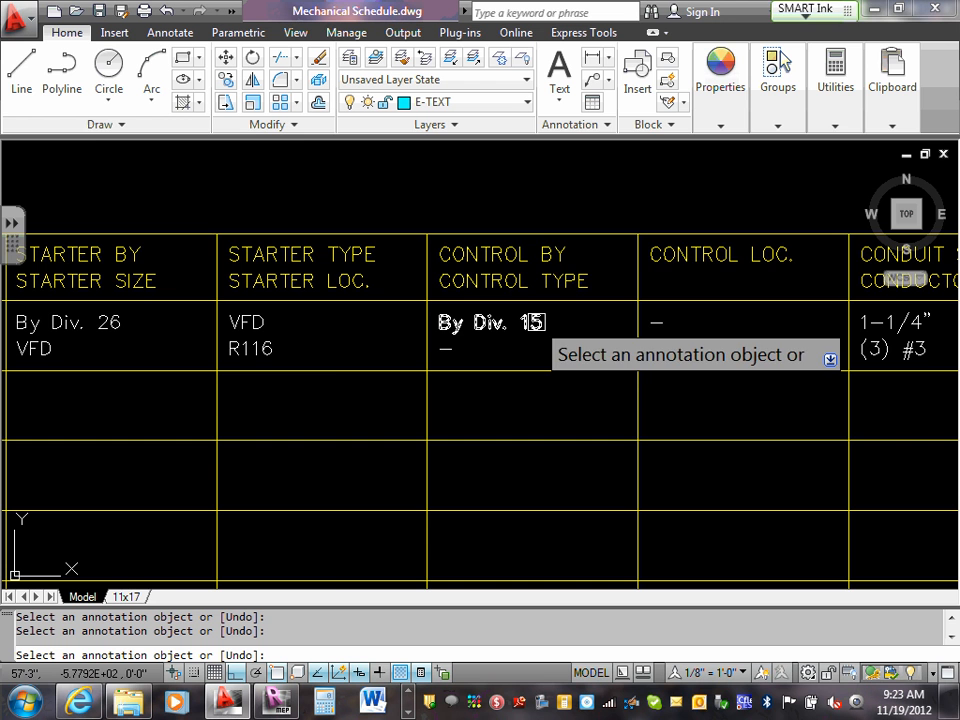
scroll(548, 321, "down", 2)
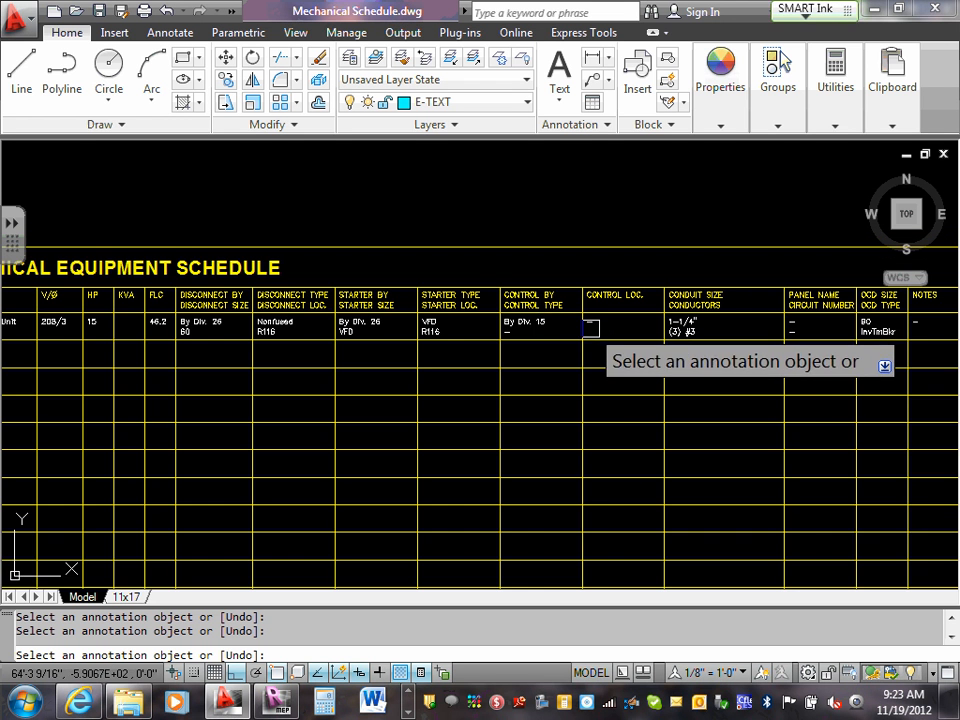
middle_click_drag(591, 327, 347, 289)
scroll(358, 343, "up", 5)
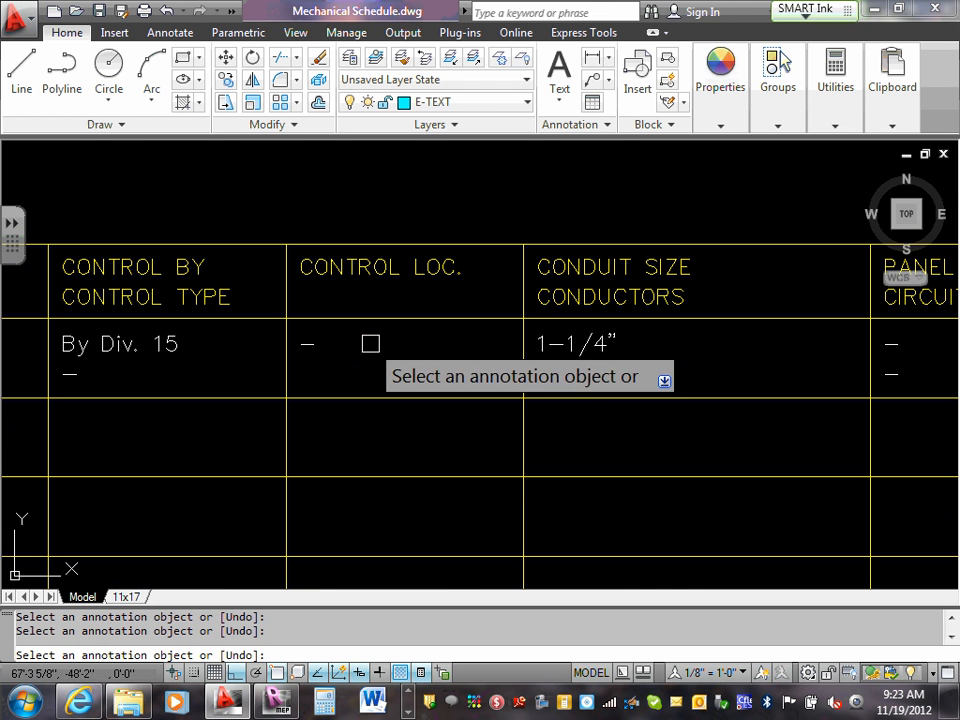
middle_click_drag(617, 339, 563, 349)
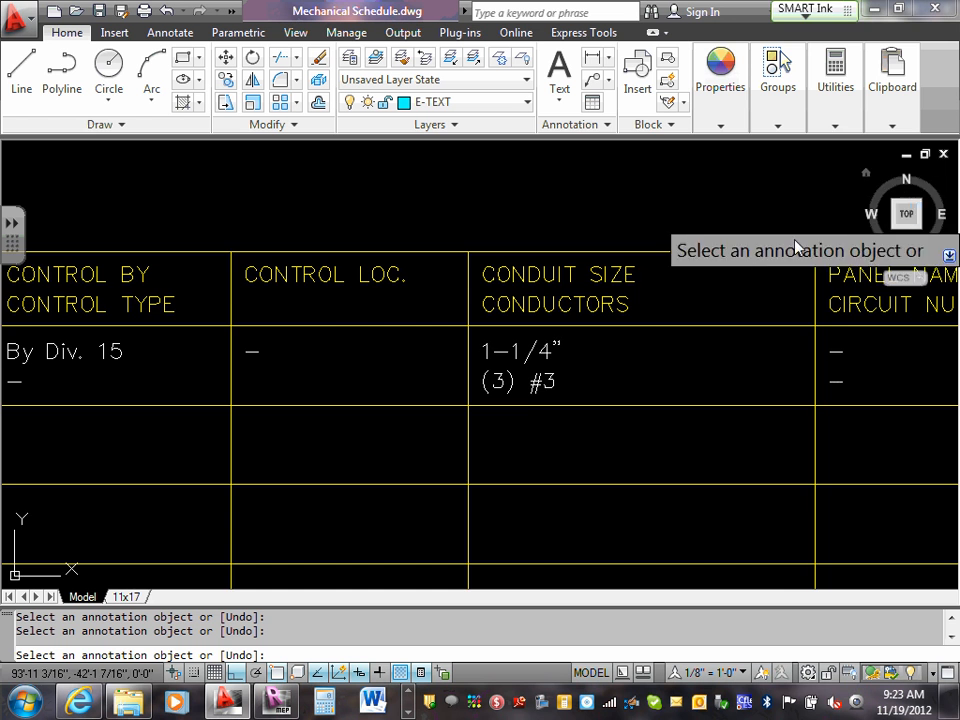
scroll(776, 356, "down", 3)
scroll(766, 365, "up", 2)
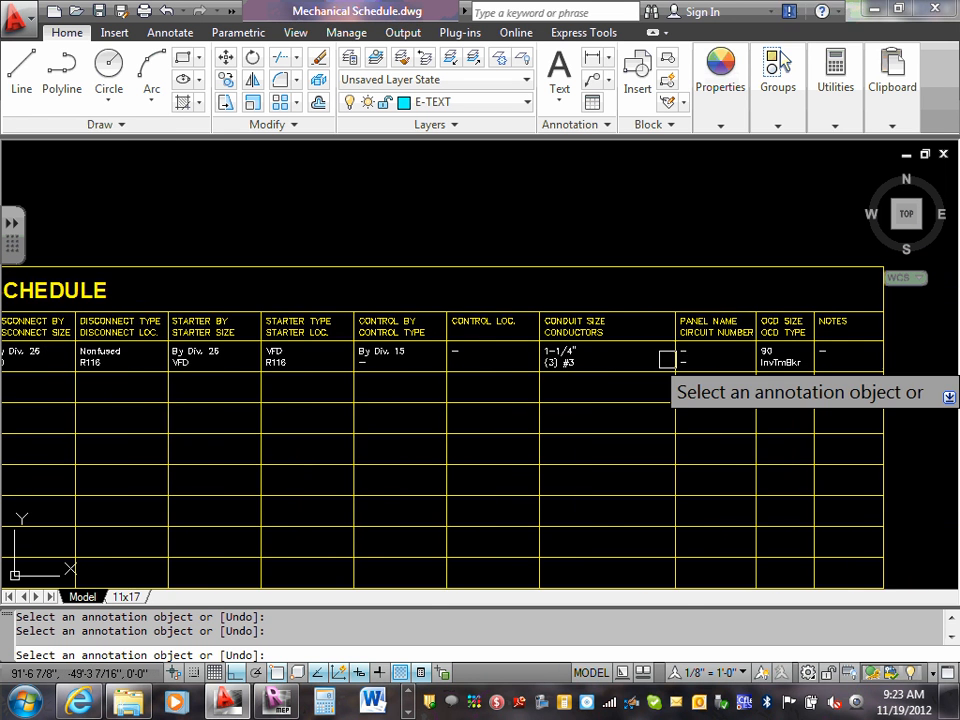
Step: Launch the ElectriCalc Pro calculator and accept its license agreement
left_click(408, 712)
left_click(408, 712)
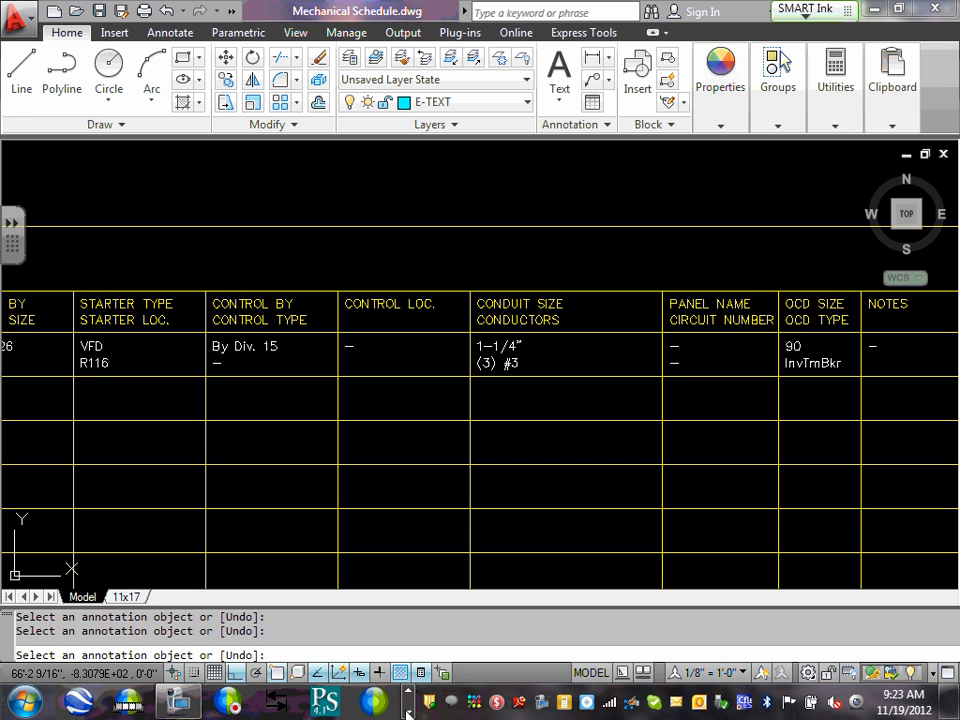
left_click(408, 712)
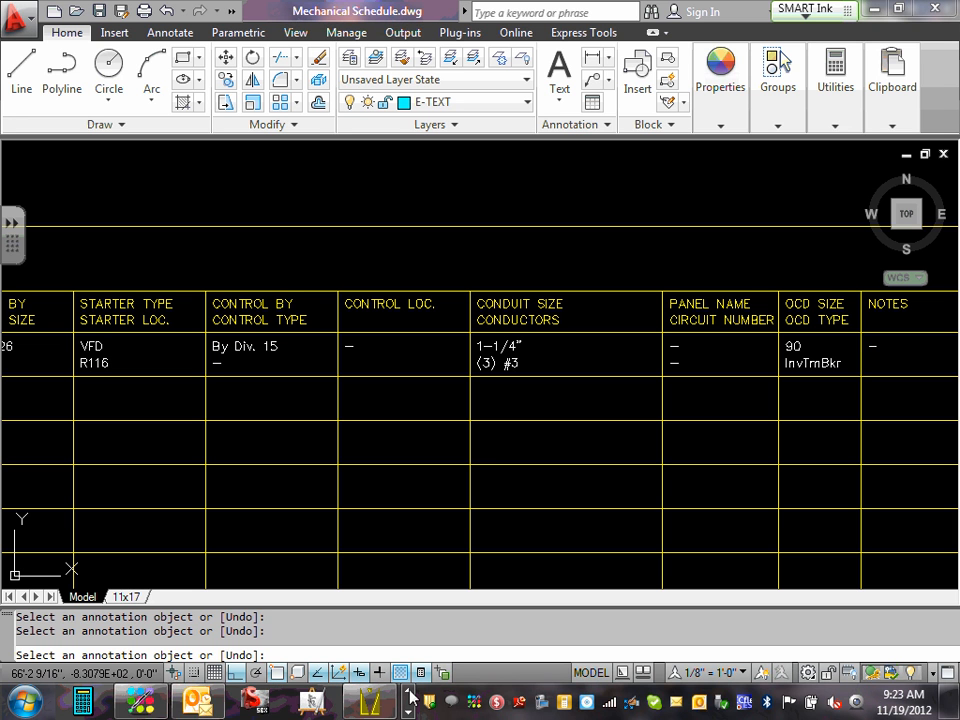
left_click(408, 691)
left_click(408, 691)
left_click(408, 691)
left_click(411, 693)
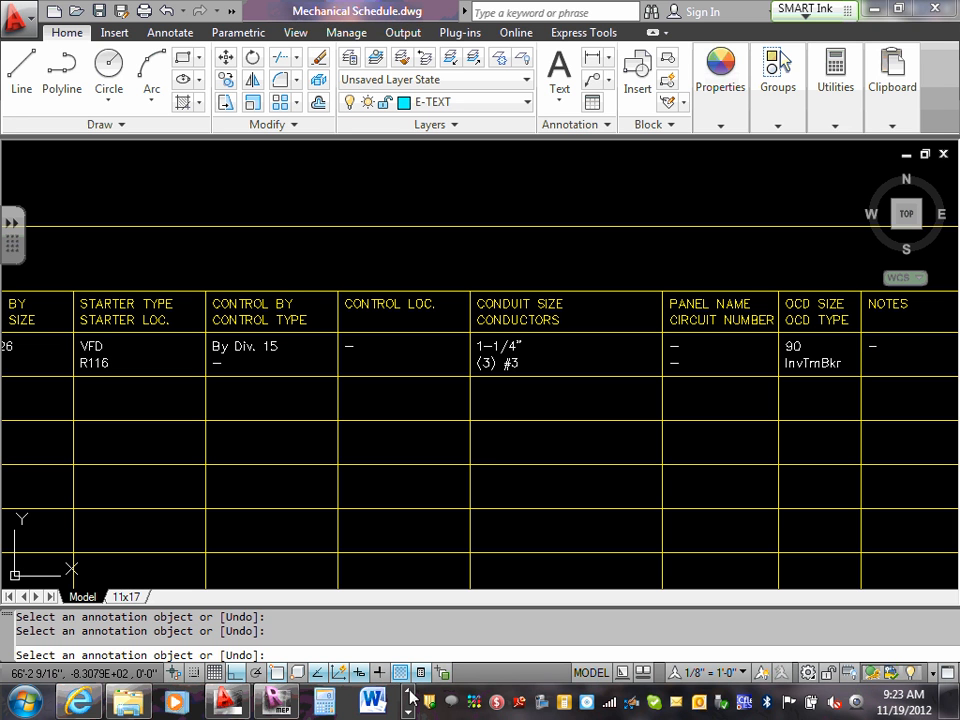
left_click(408, 709)
left_click(409, 713)
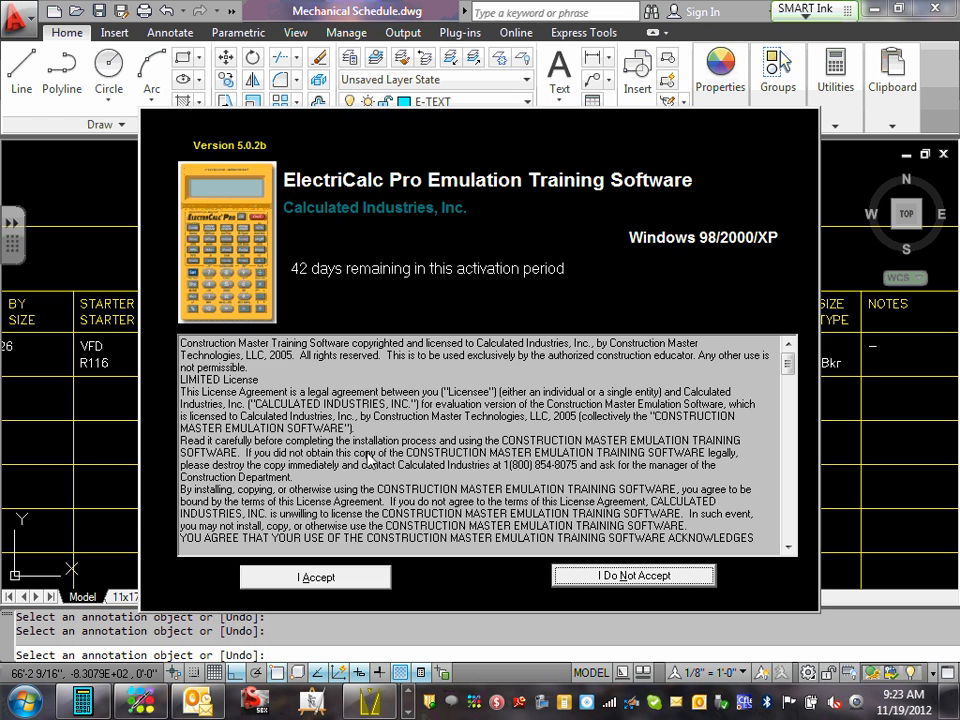
left_click(333, 580)
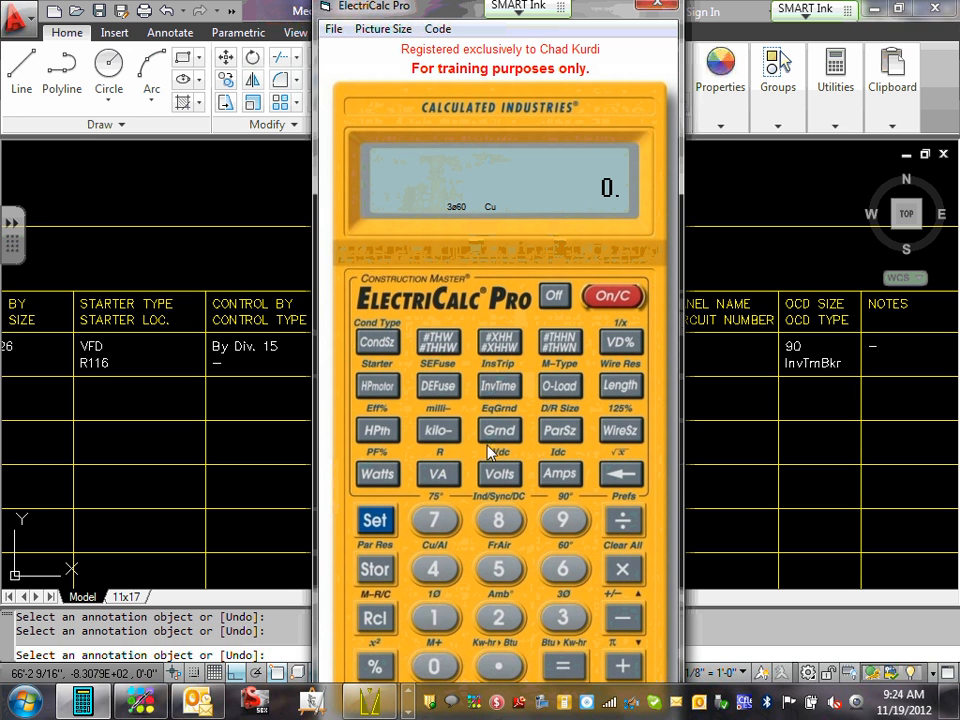
Step: Calculate the full-load current and the 125% copper wire size for a 15 HP motor at 208 volts
left_click(433, 618)
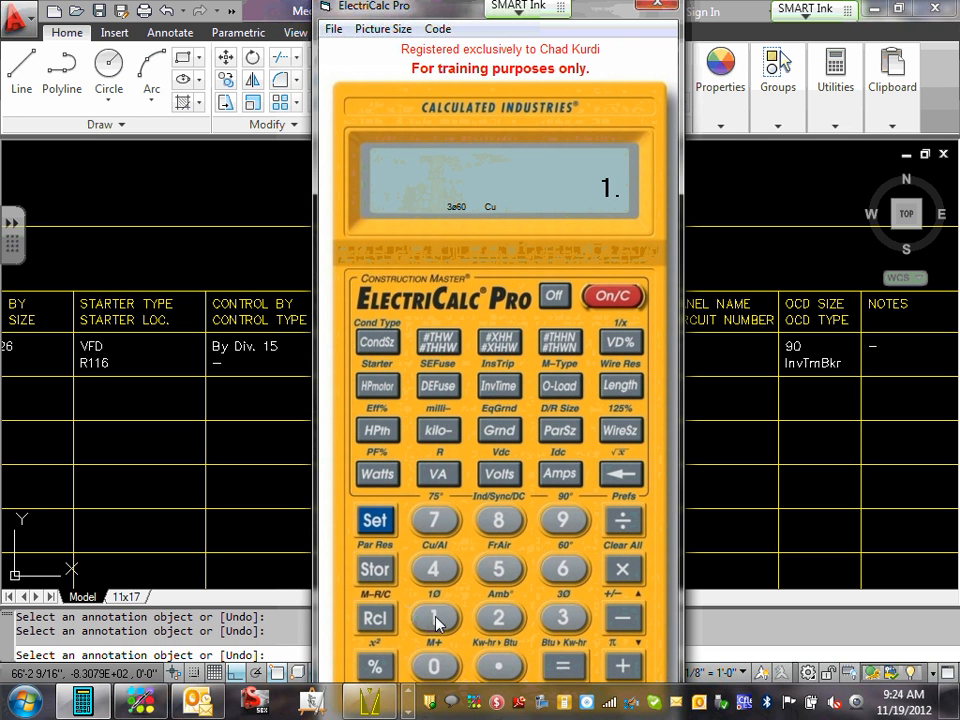
left_click(505, 573)
left_click(374, 385)
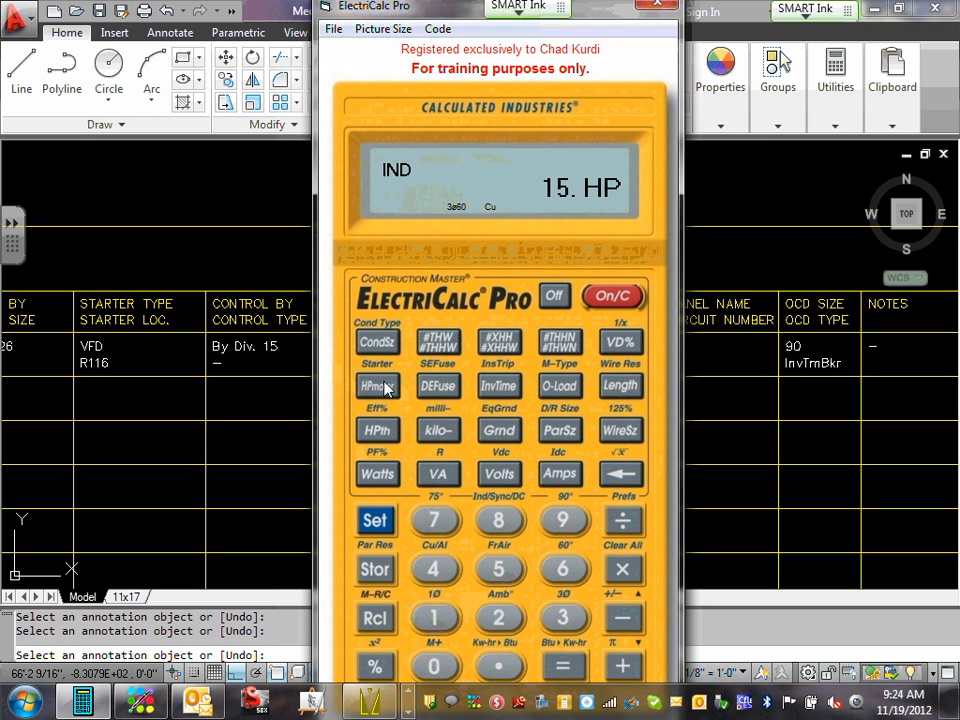
left_click(500, 618)
left_click(435, 666)
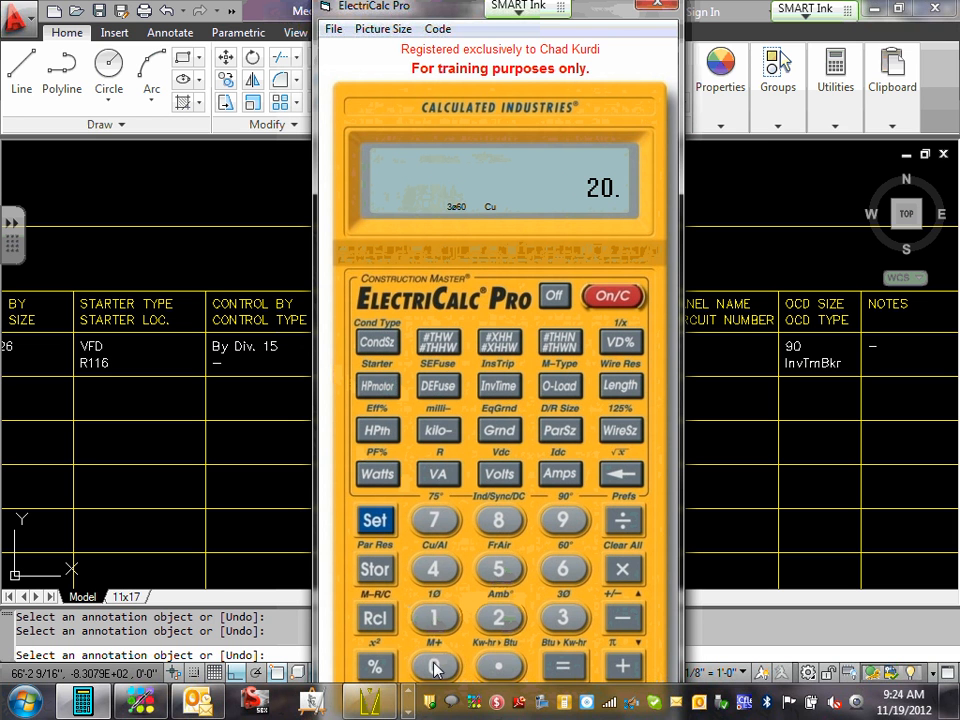
left_click(501, 521)
left_click(500, 474)
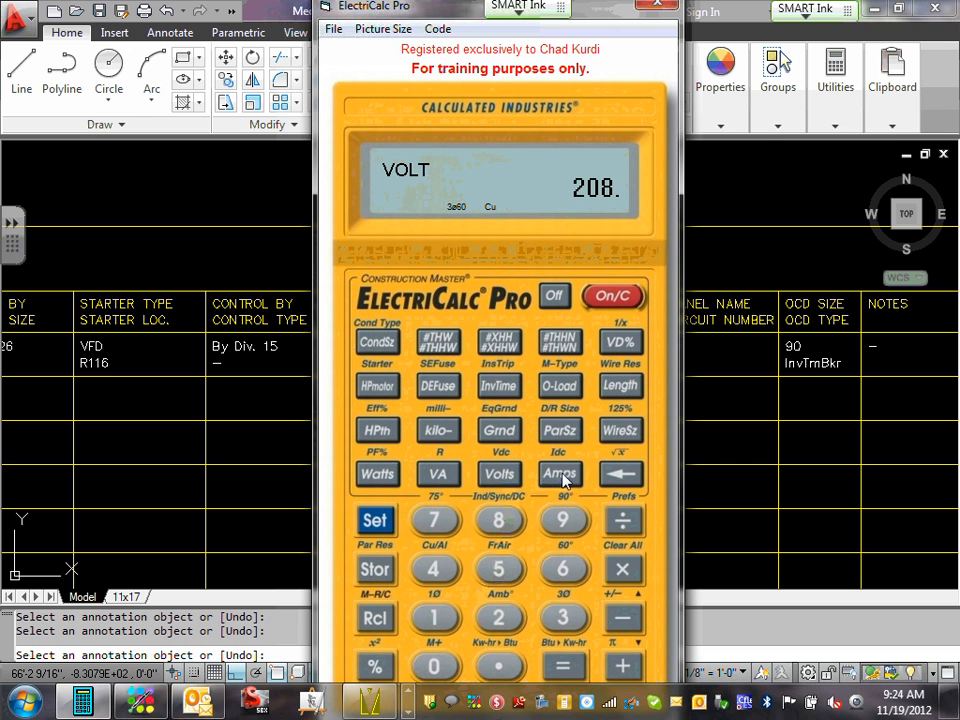
left_click(563, 476)
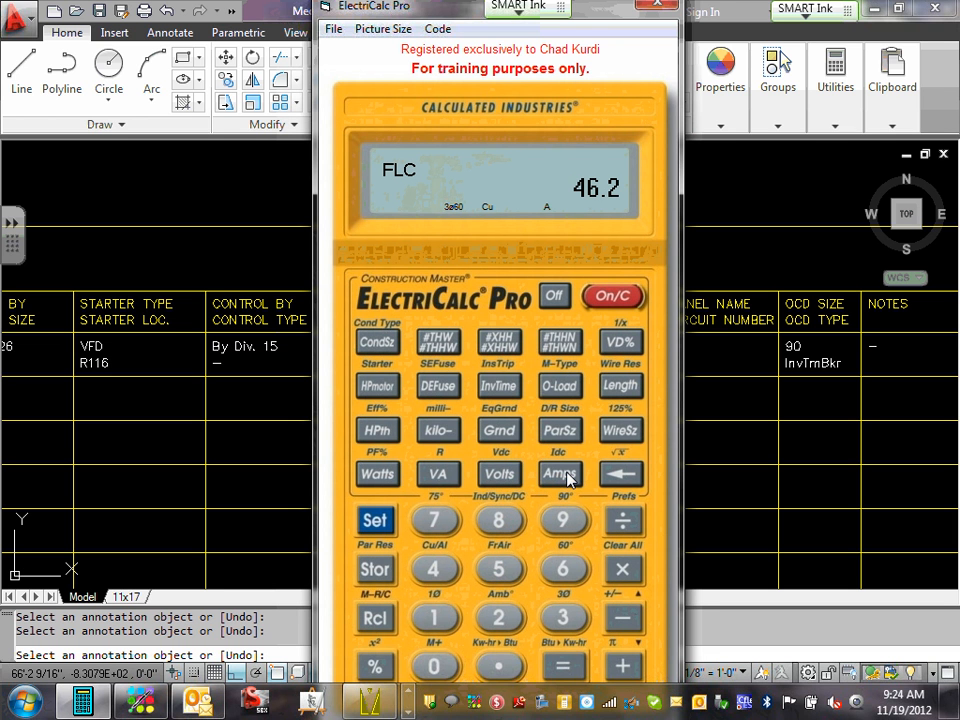
left_click(377, 524)
left_click(624, 432)
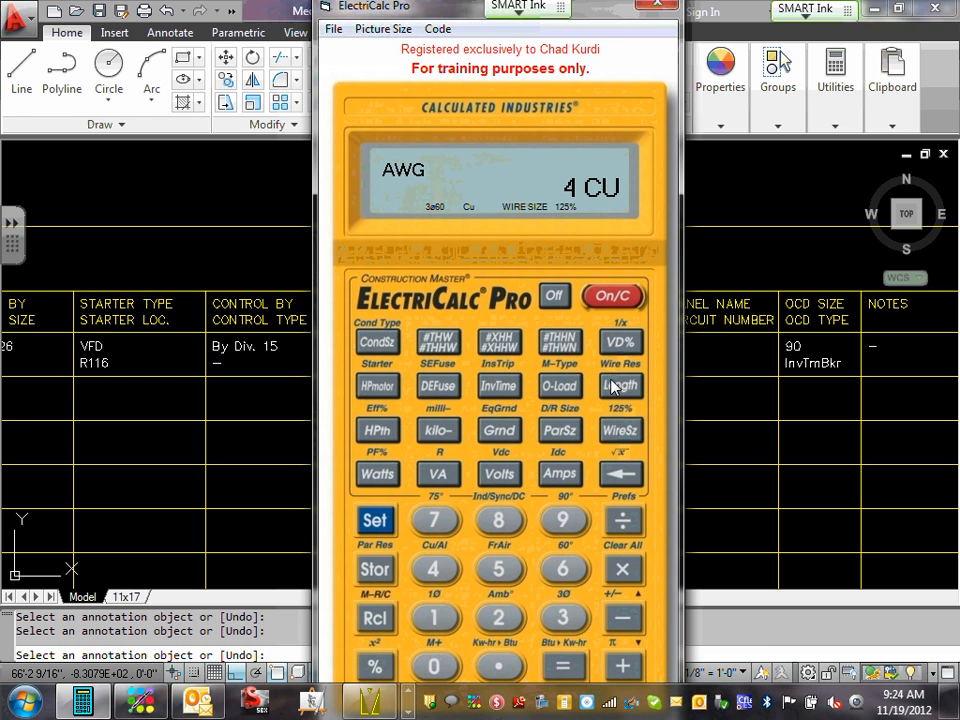
Step: Switch to the AutoCAD schedule and change the Air Handling Unit's conductors entry to (3) #4
left_click_drag(457, 7, 287, 9)
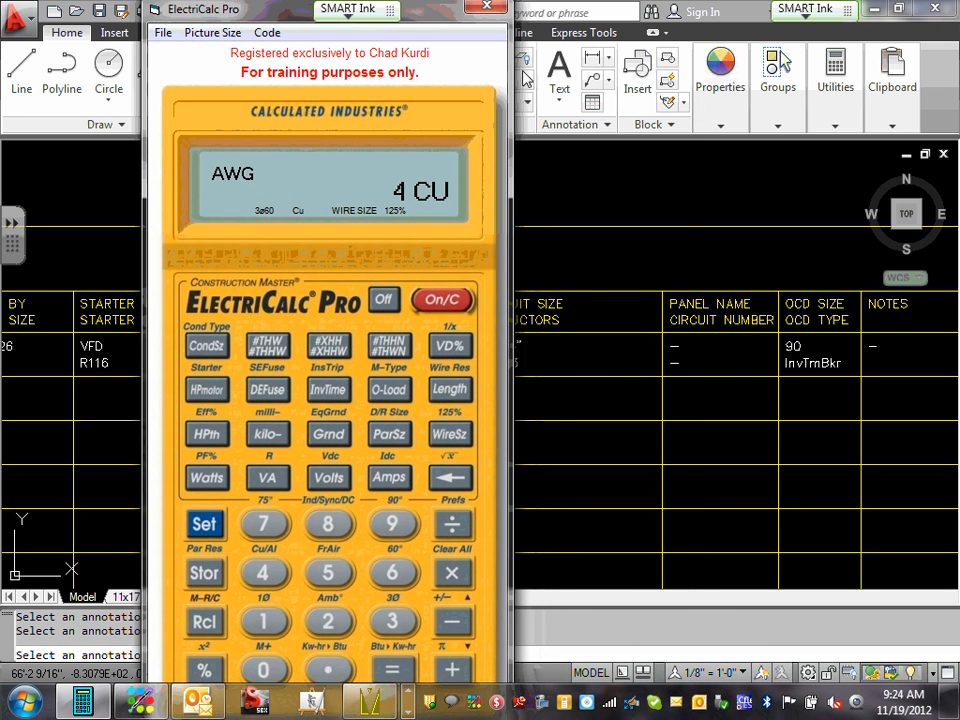
left_click(700, 375)
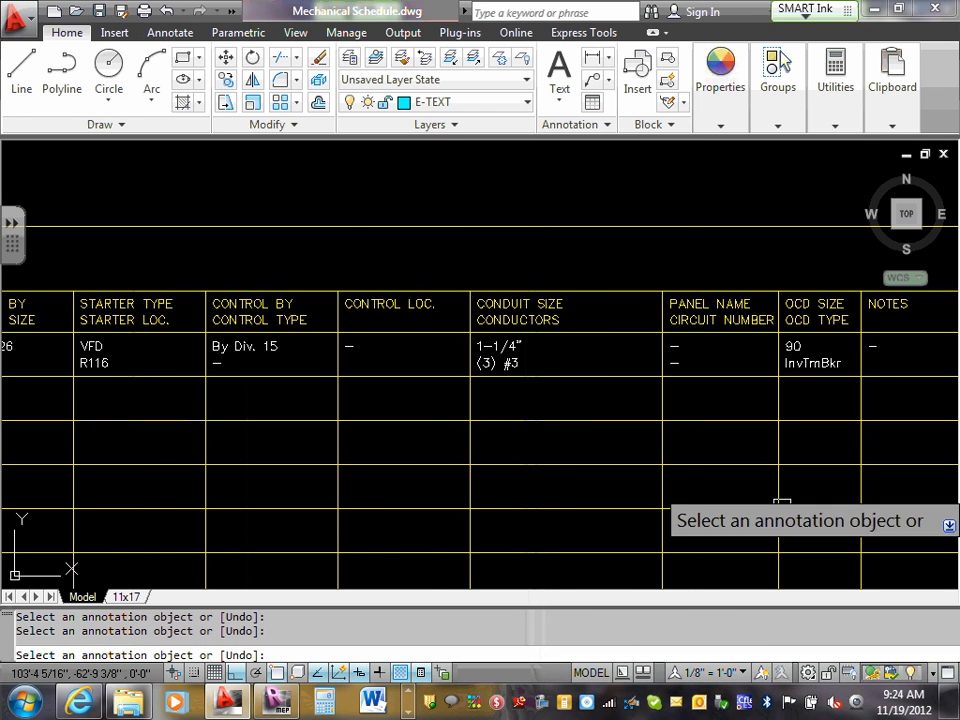
scroll(672, 415, "down", 4)
scroll(590, 455, "up", 3)
scroll(588, 432, "up", 3)
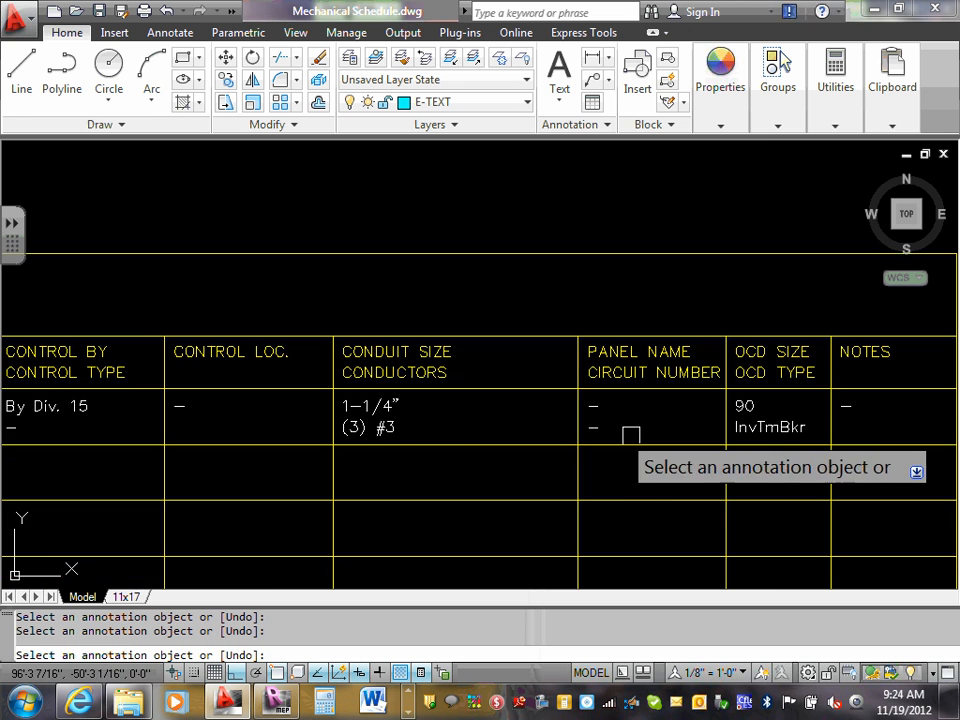
scroll(390, 429, "up", 2)
scroll(392, 430, "up", 2)
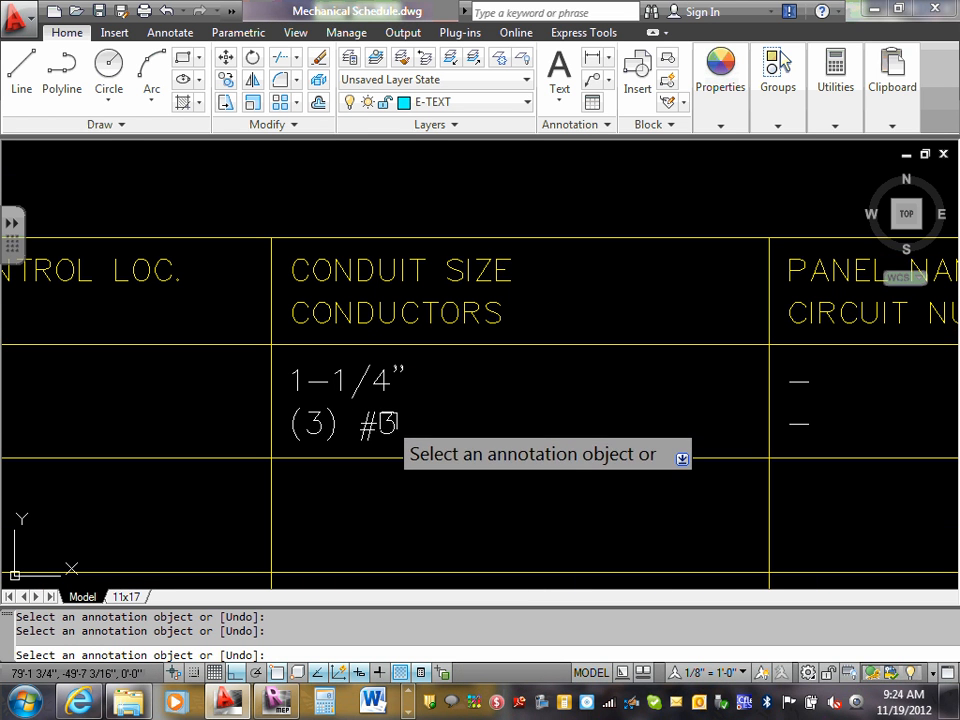
left_click(389, 424)
left_click_drag(381, 424, 392, 424)
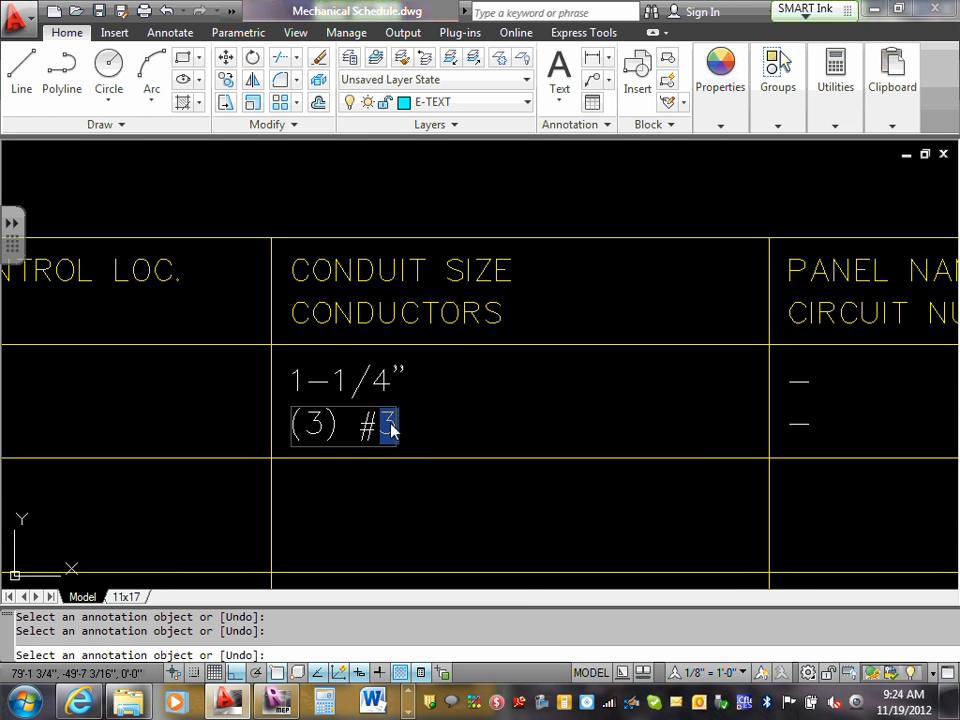
type("4")
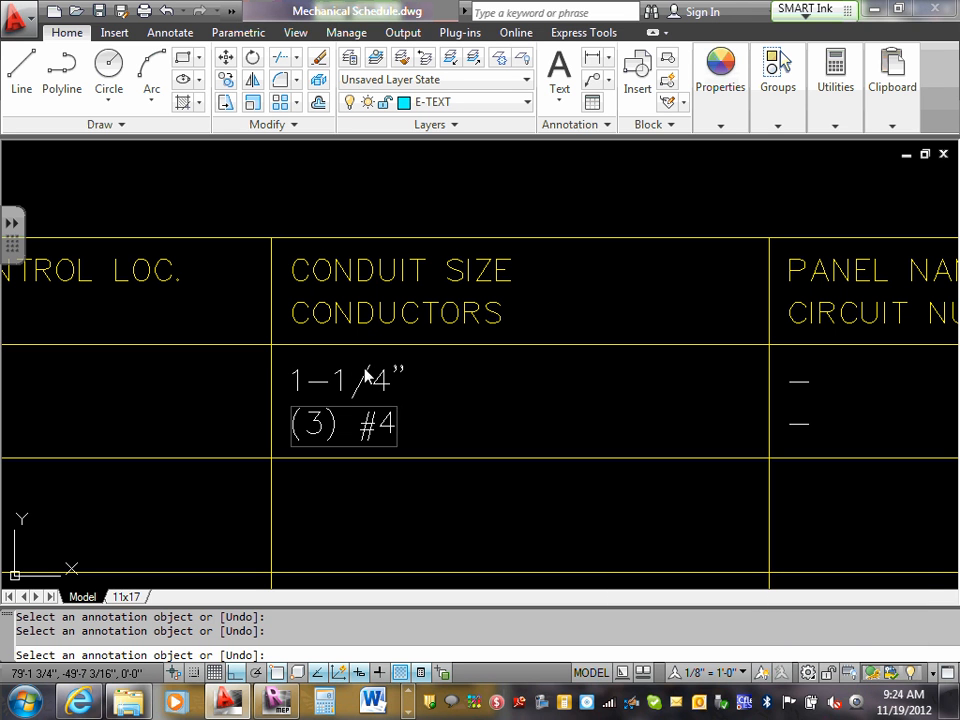
Step: Switch to ElectriCalc Pro and calculate the EMT conduit size for three 4 AWG copper THHN conductors
left_click(407, 711)
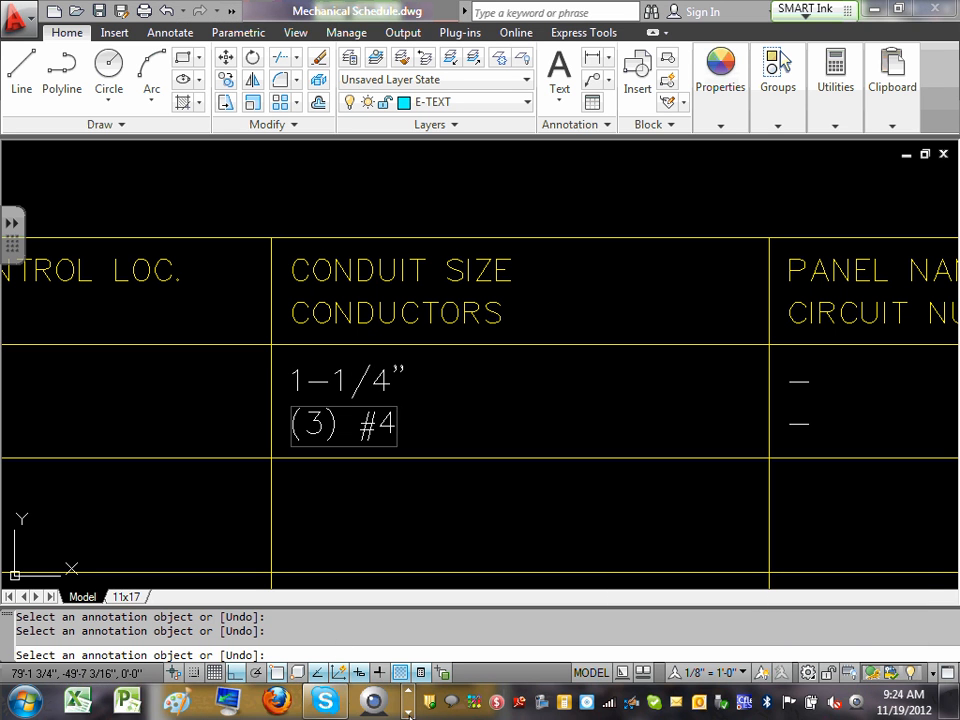
left_click(407, 711)
left_click(407, 711)
left_click(407, 711)
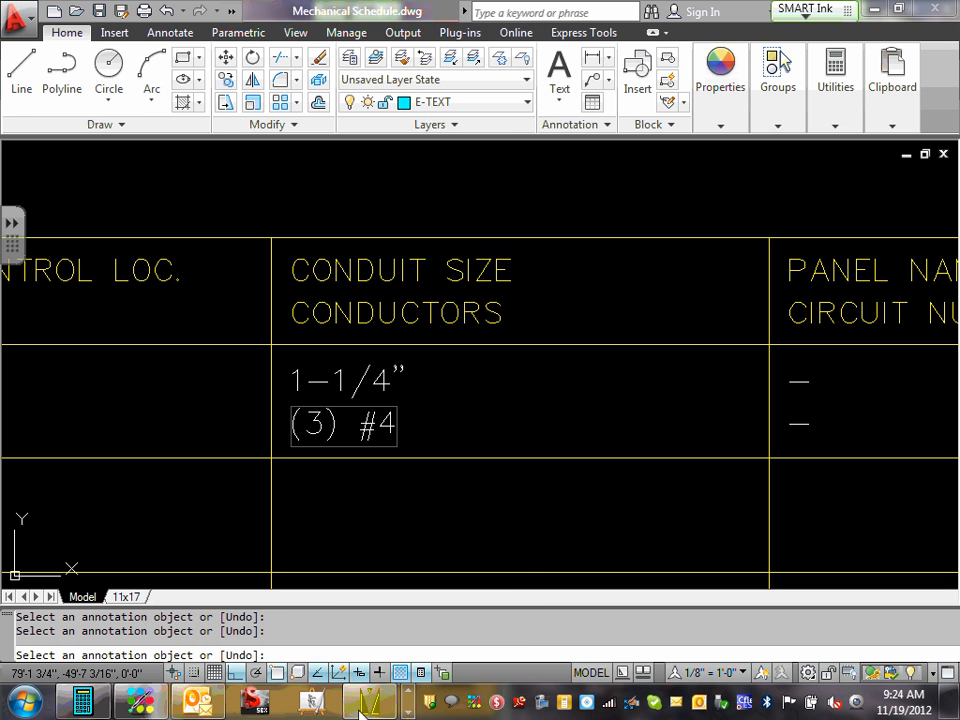
left_click(83, 700)
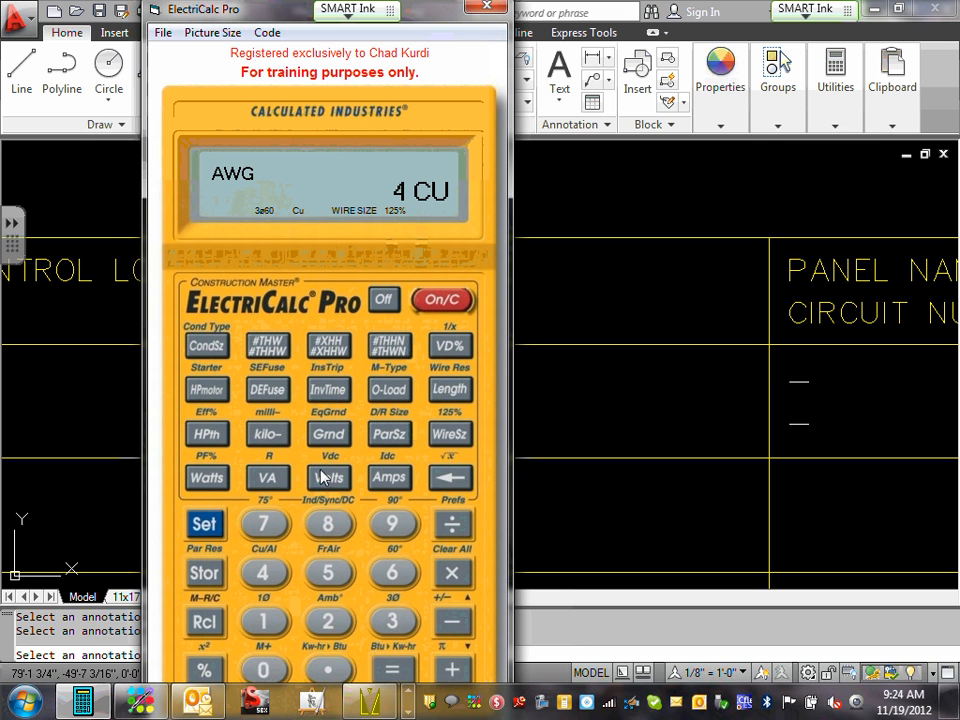
left_click(451, 435)
left_click(456, 301)
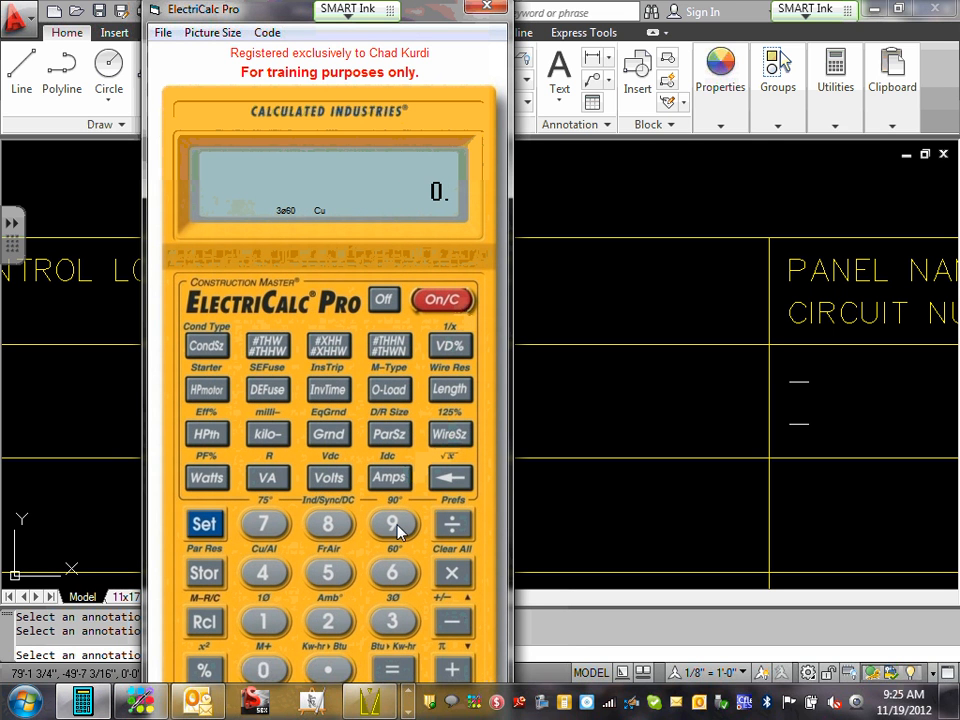
left_click(252, 578)
left_click(453, 439)
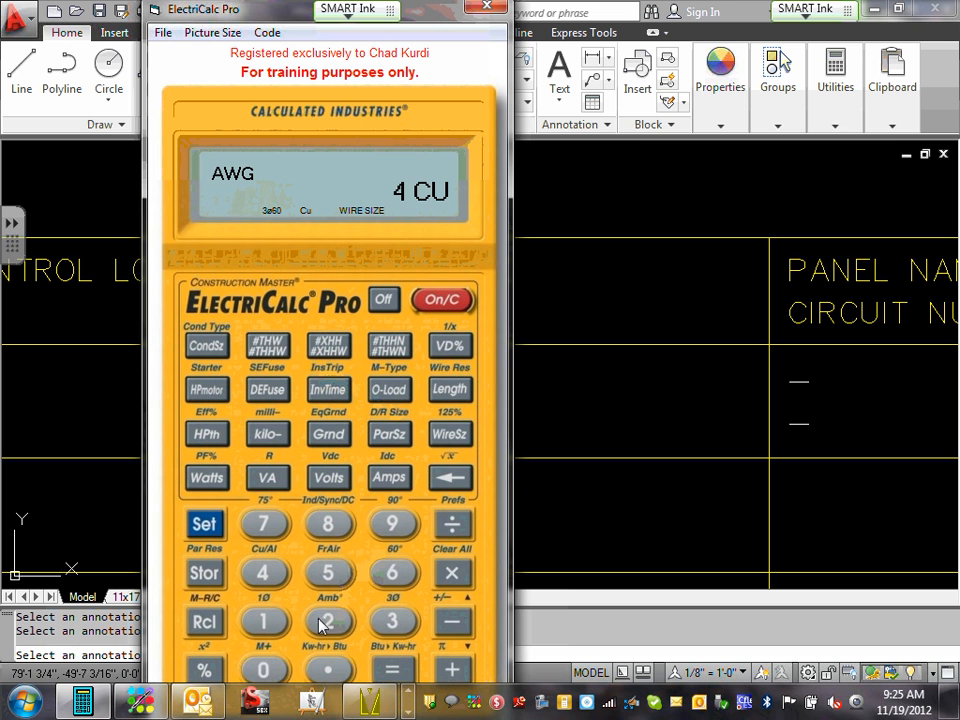
left_click(391, 624)
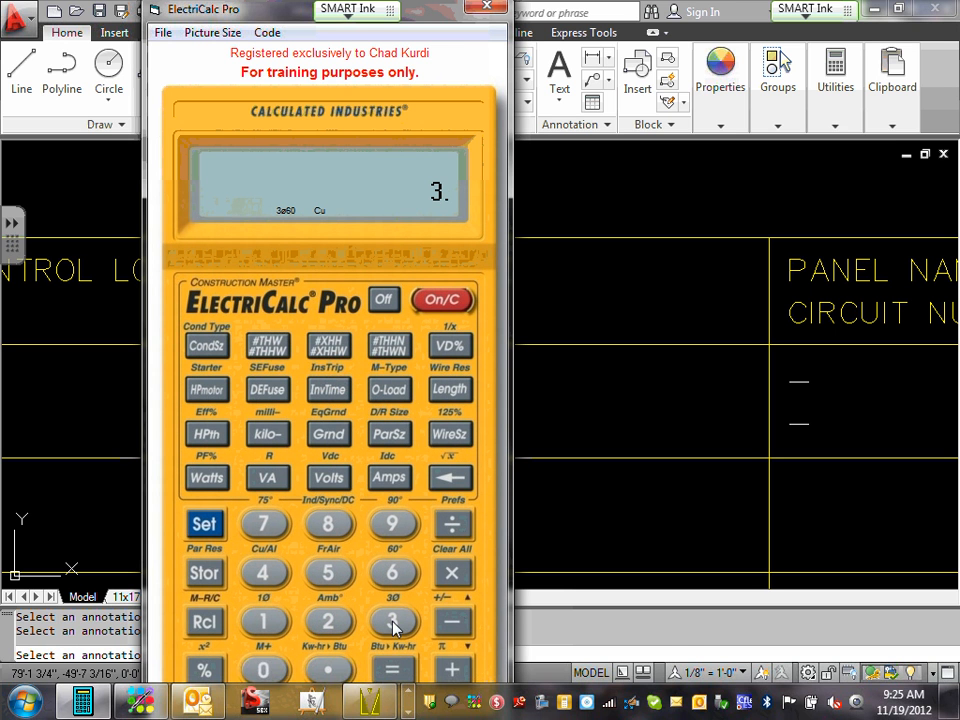
left_click(390, 347)
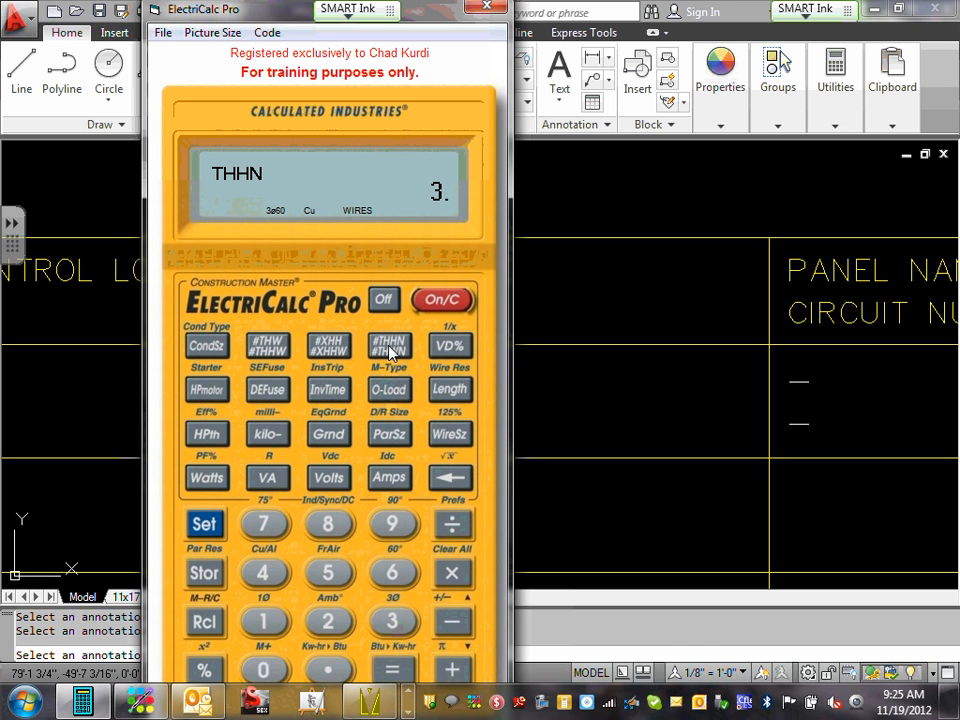
left_click(204, 348)
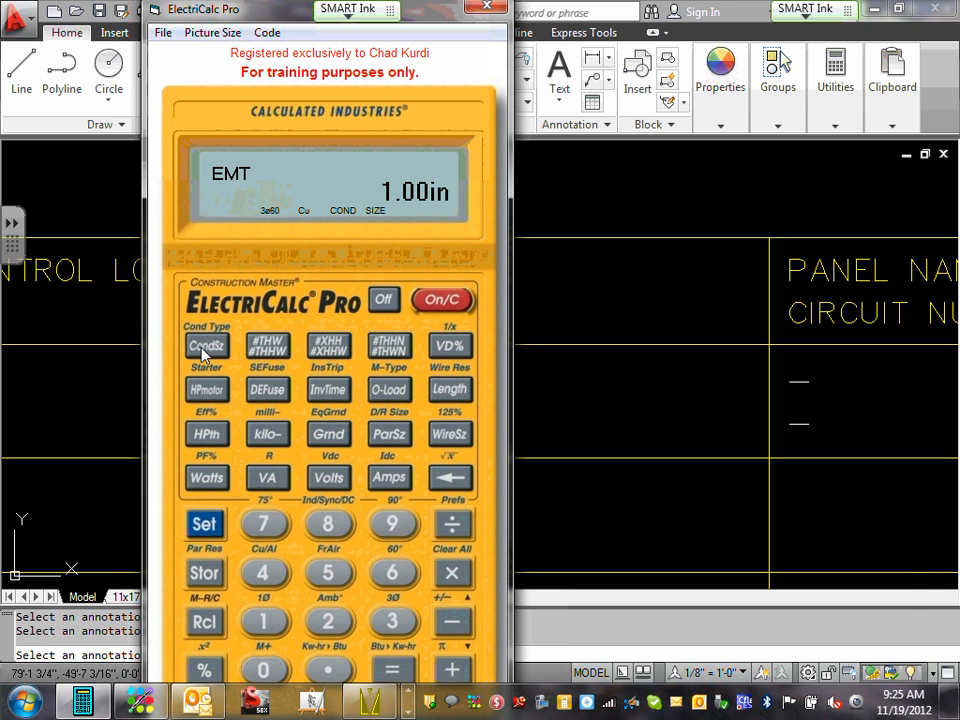
Step: Return to the AutoCAD schedule and set the Air Handling Unit's conduit size to 1"
left_click(628, 300)
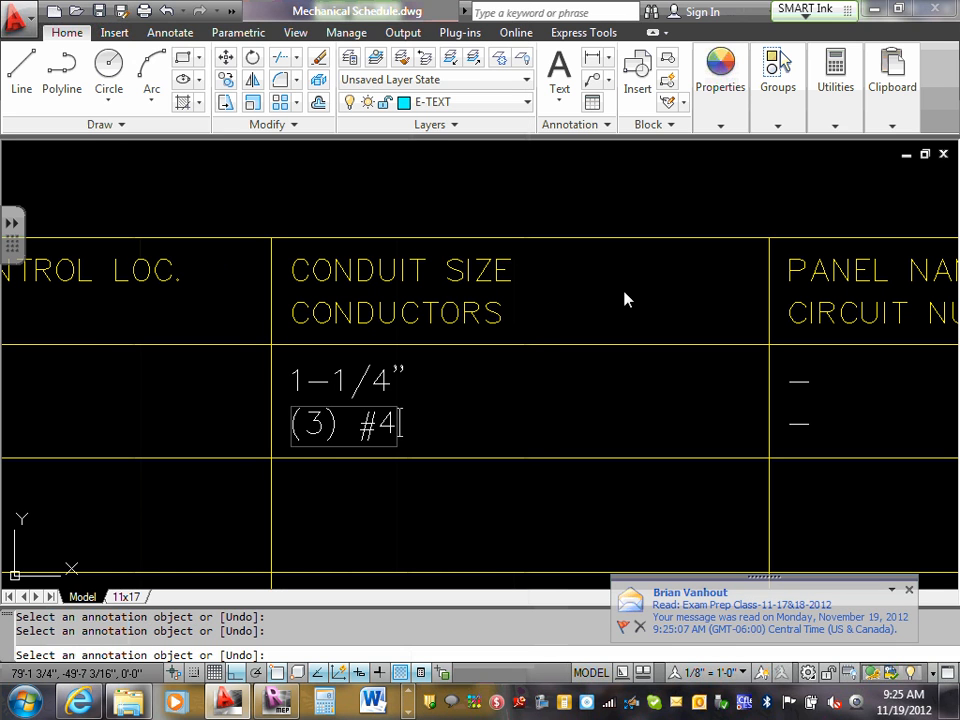
left_click(392, 377)
left_click(385, 385)
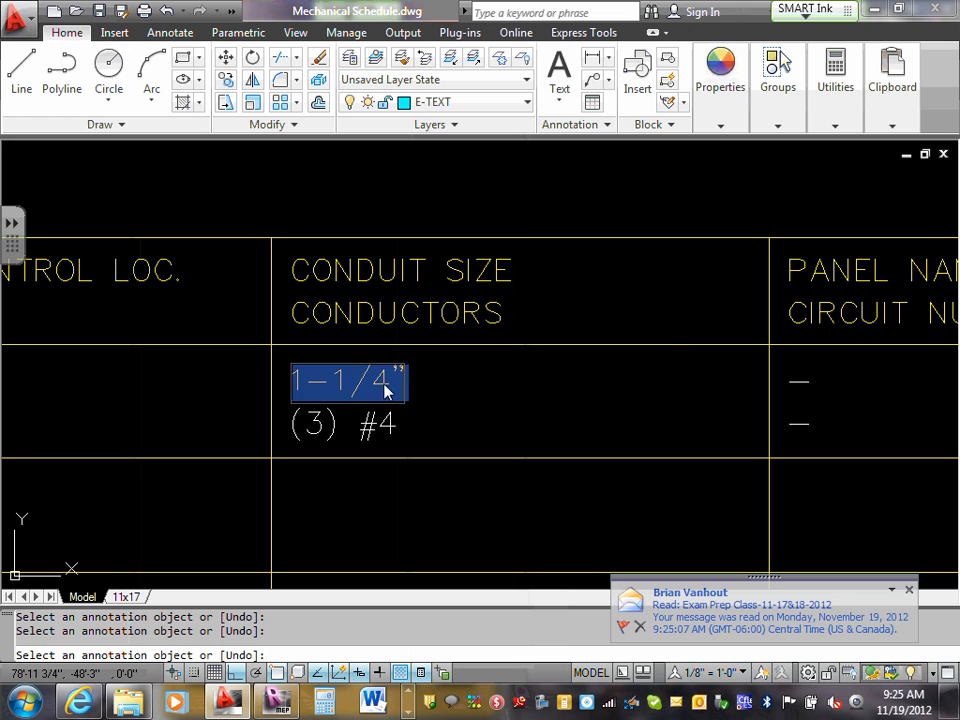
left_click_drag(385, 390, 293, 380)
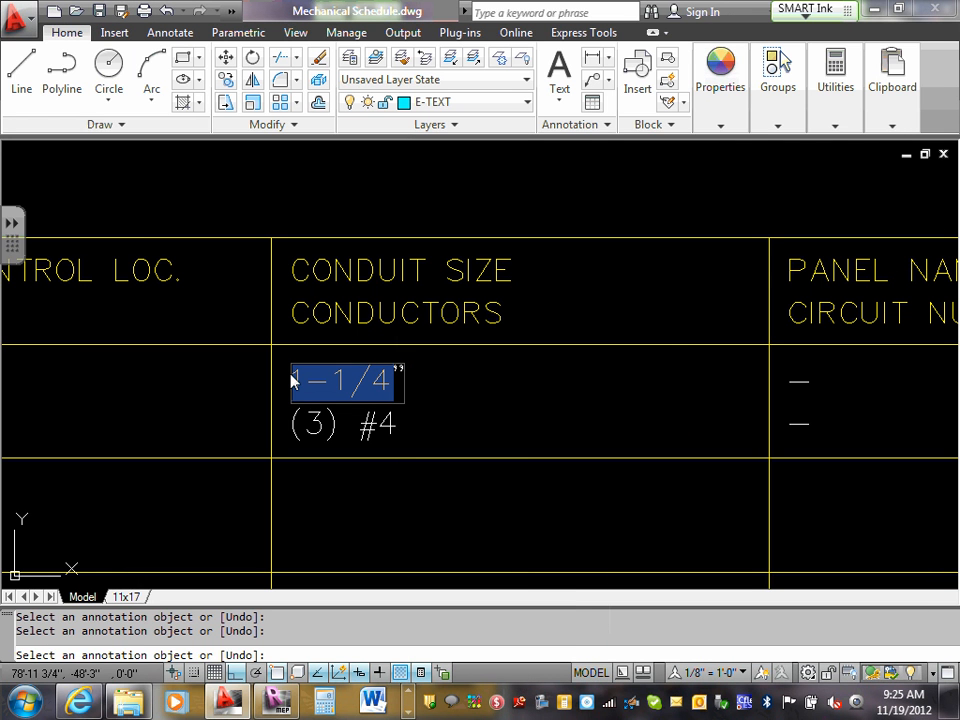
key("BackSpace")
type("1")
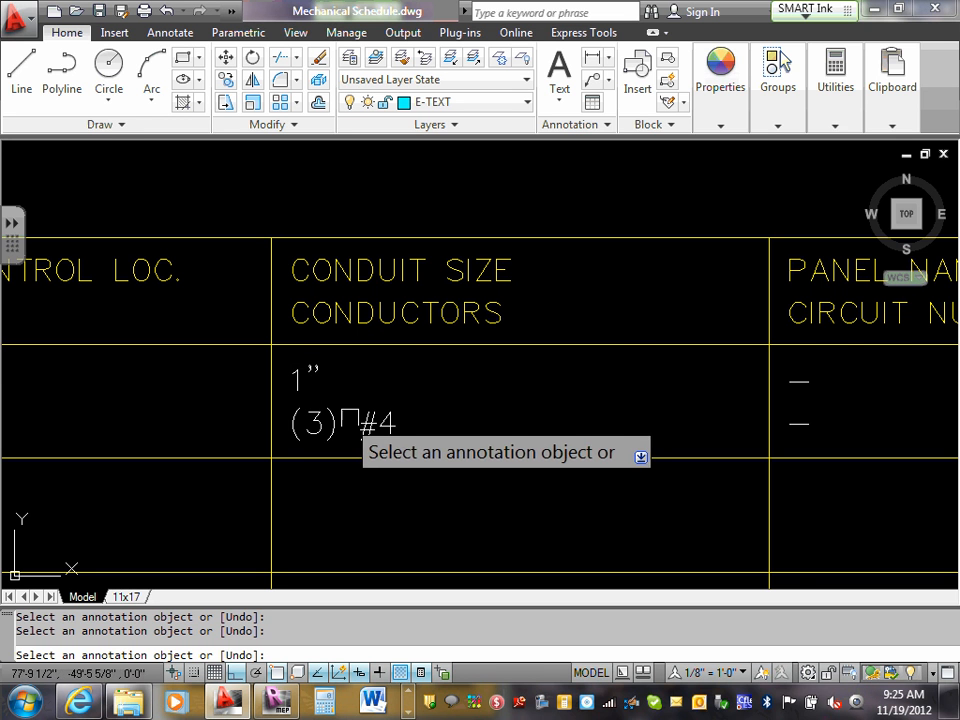
scroll(350, 403, "down", 2)
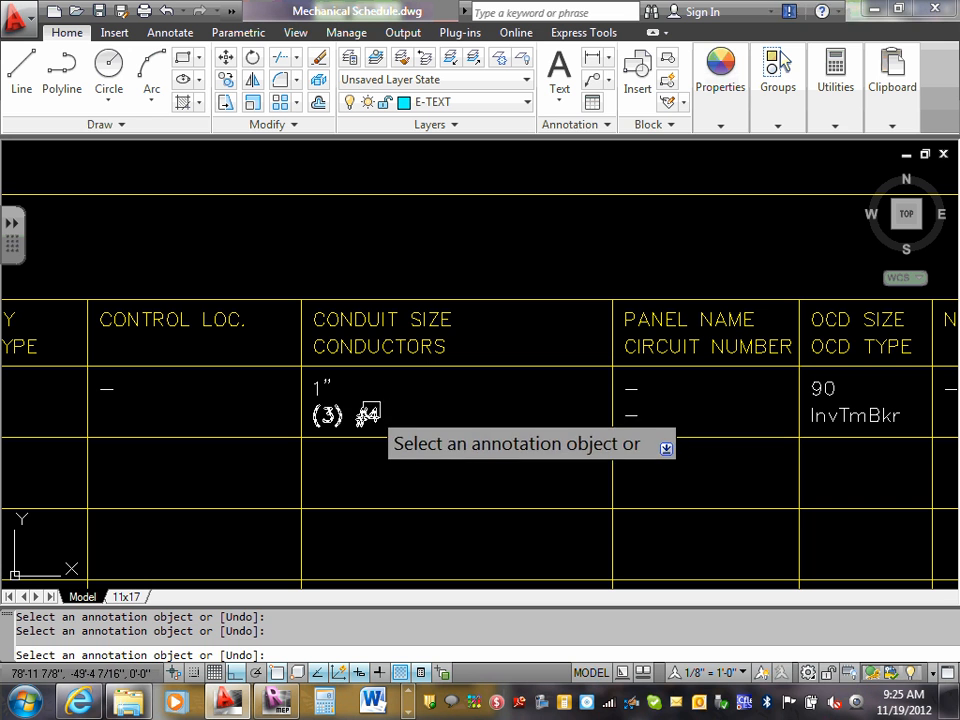
left_click(331, 392)
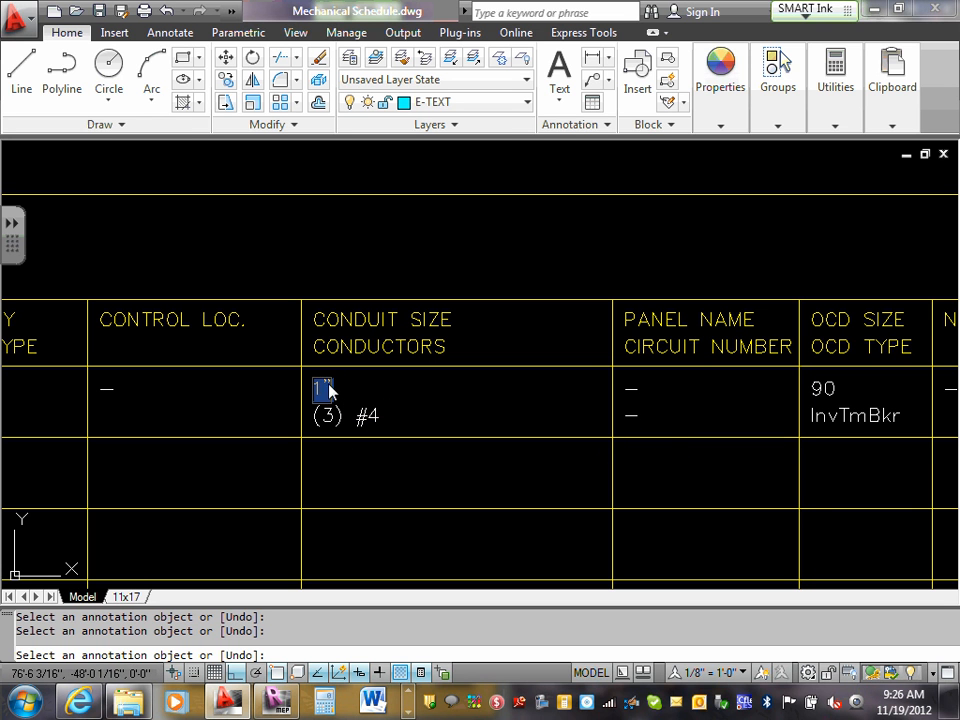
key("Return")
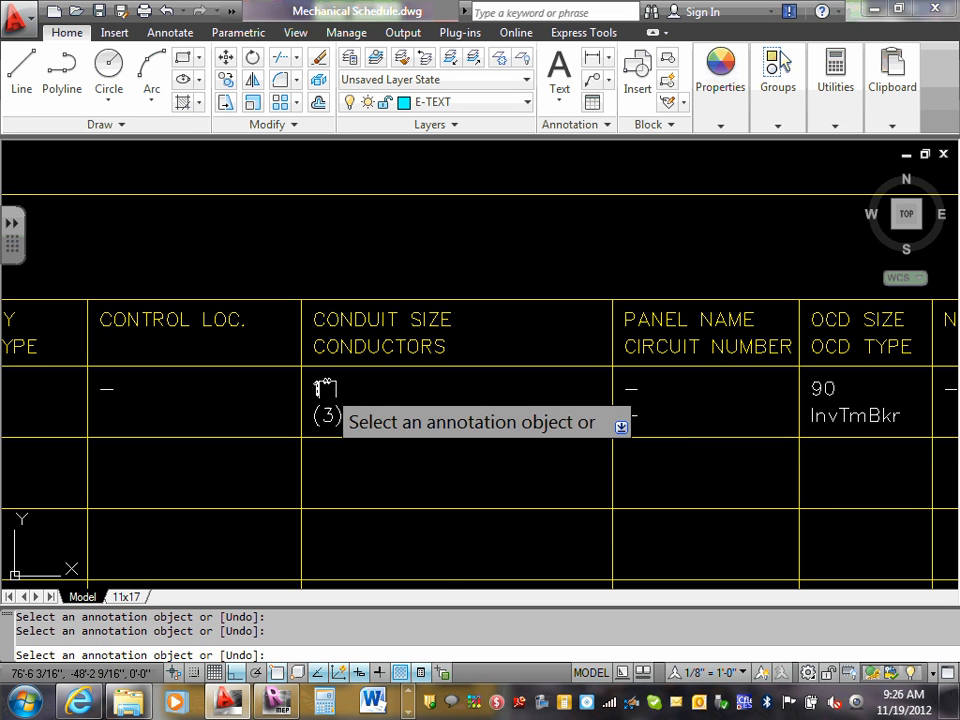
left_click(325, 390)
left_click(322, 389)
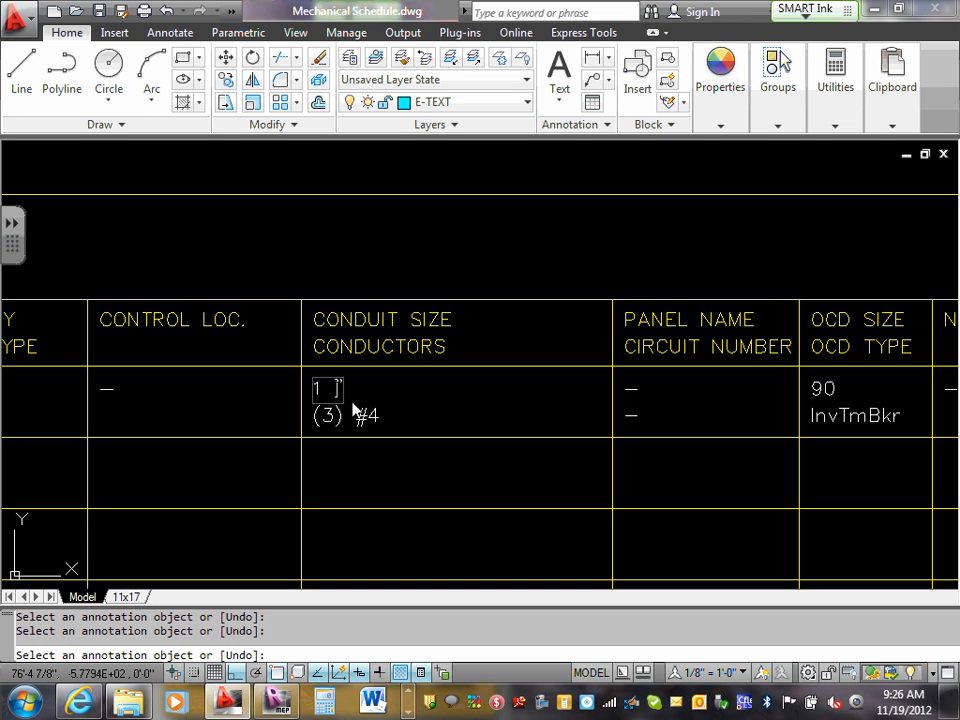
key("BackSpace")
key("BackSpace")
key("Return")
Step: Try to append EMT to the Air Handling Unit's conduit size entry
scroll(333, 381, "up", 7)
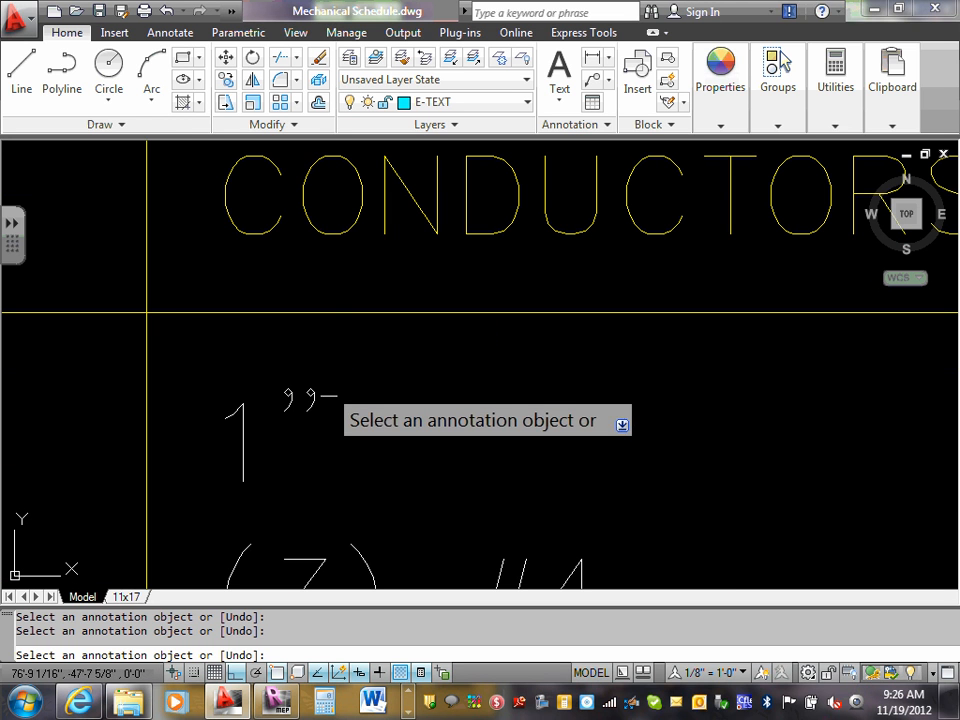
left_click(317, 397)
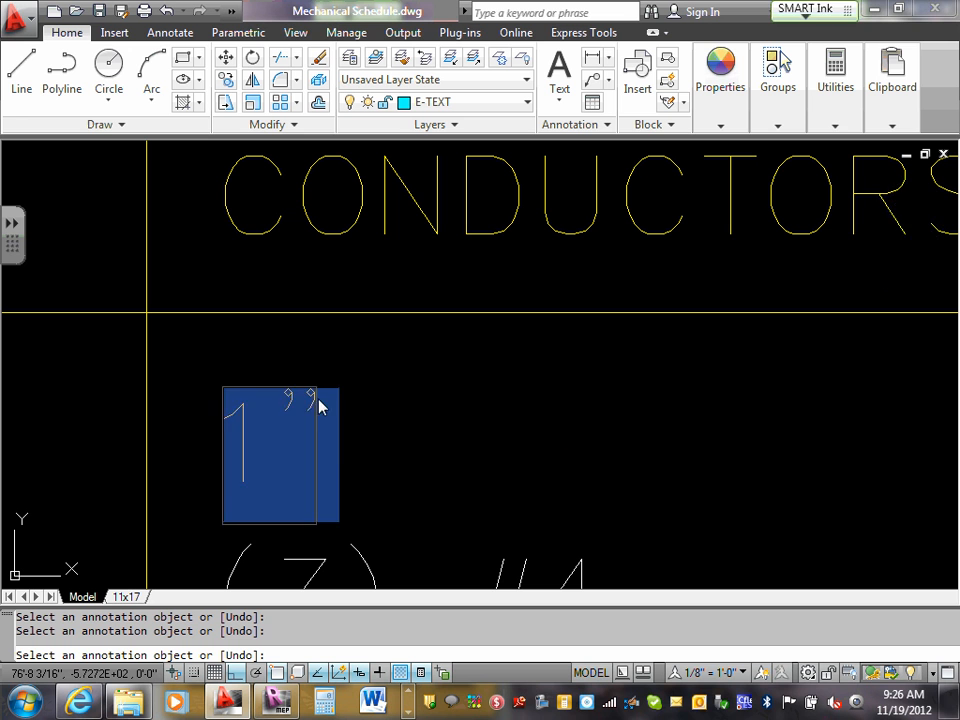
key("Return")
left_click(312, 400)
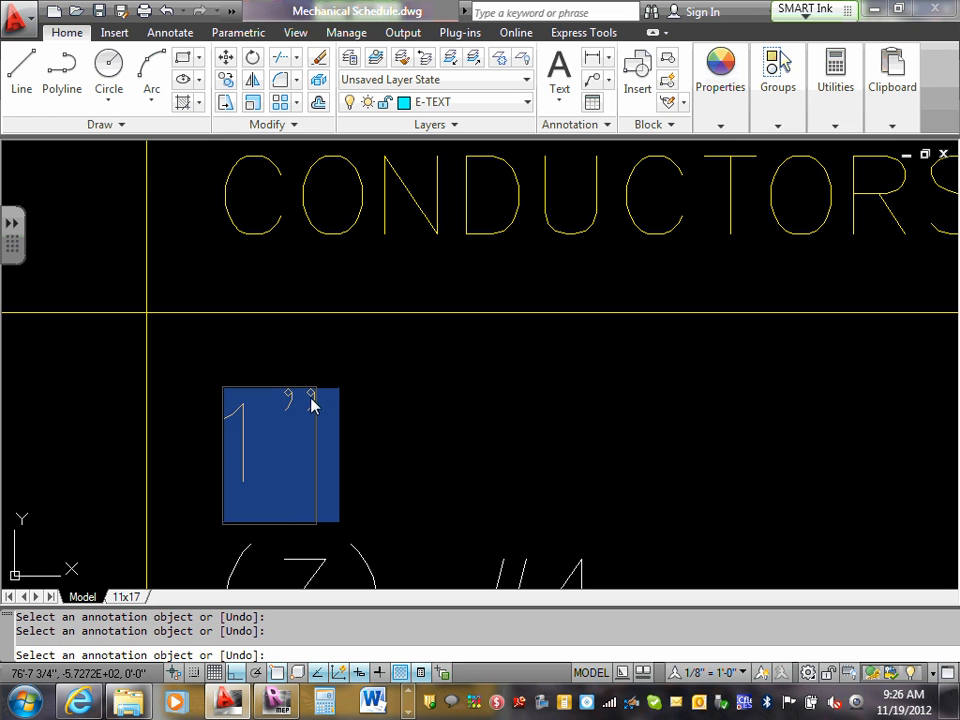
left_click(313, 399)
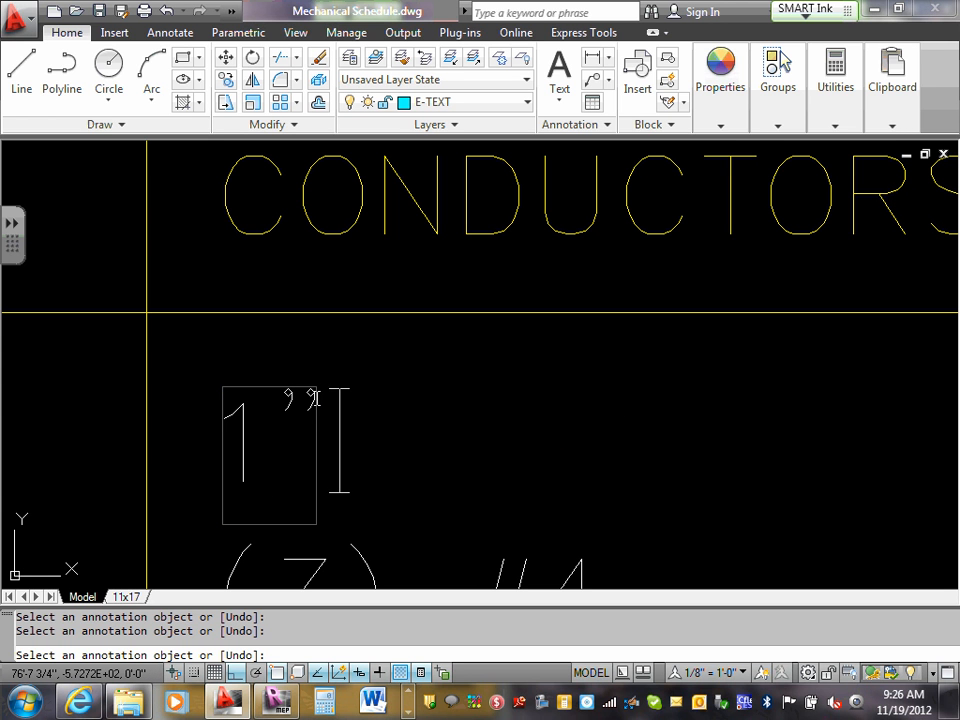
type("E")
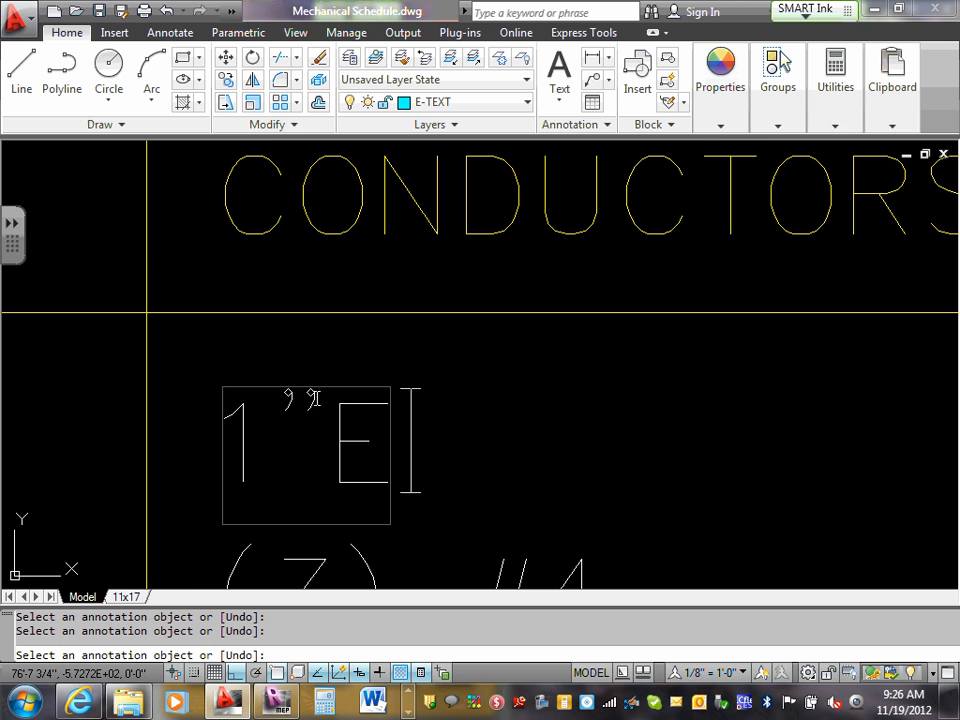
type("MT")
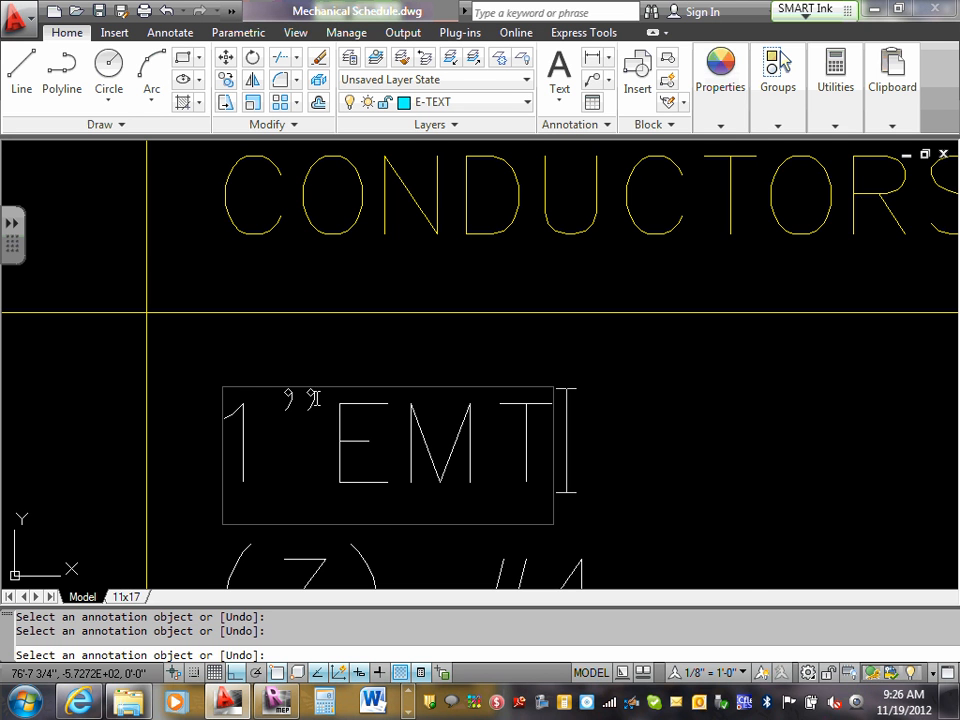
scroll(325, 402, "down", 5)
key("Escape")
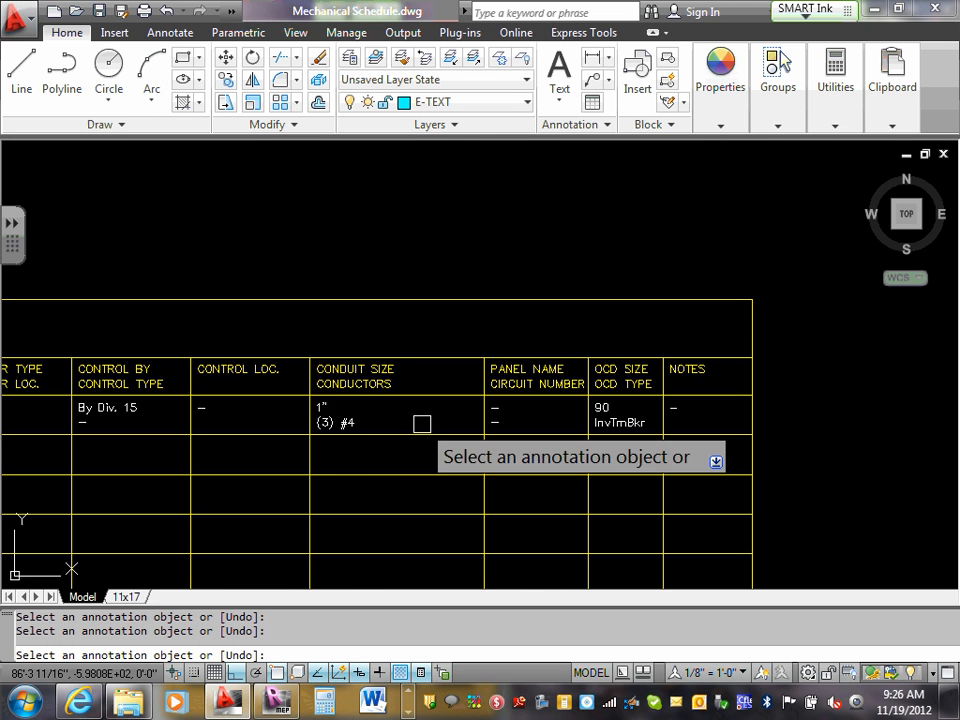
Step: Append EMT to the Air Handling Unit's 1" conduit size entry
left_click(322, 405)
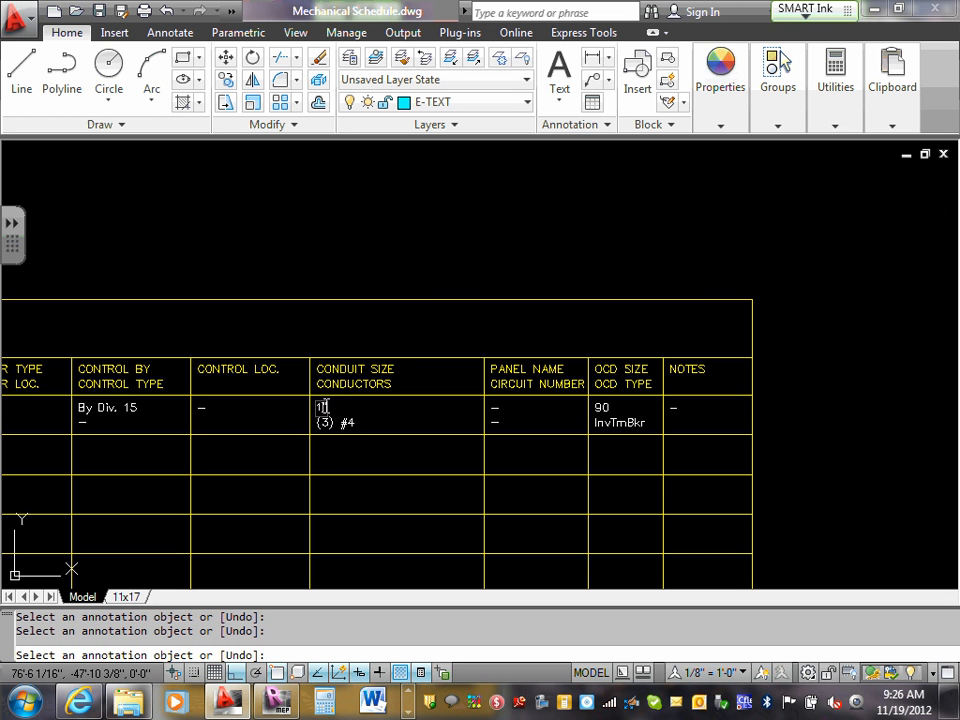
key("End")
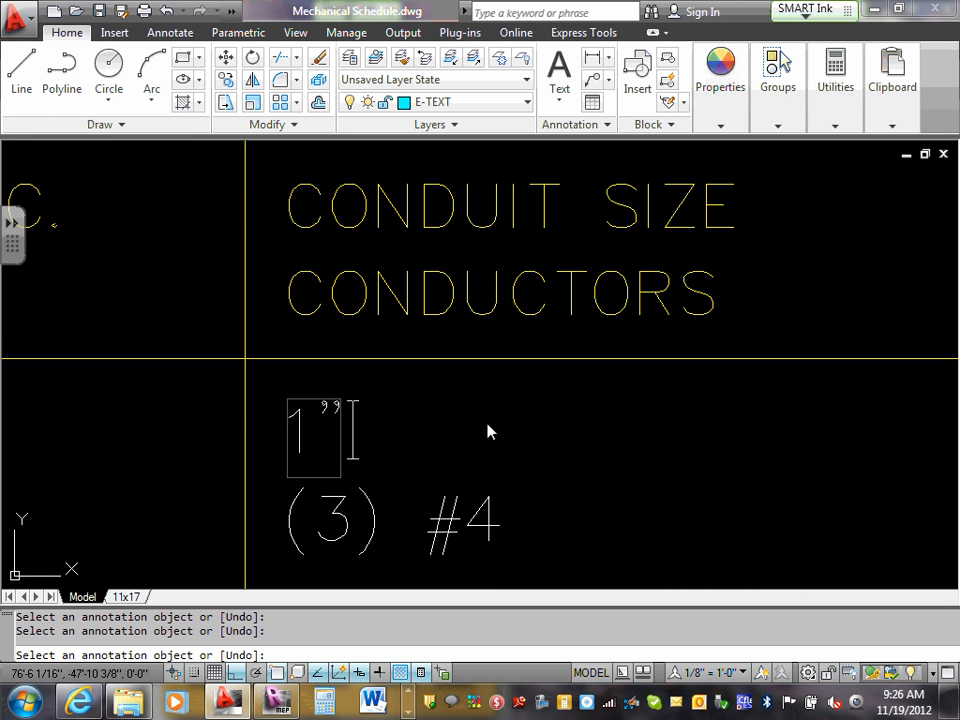
type("EMT")
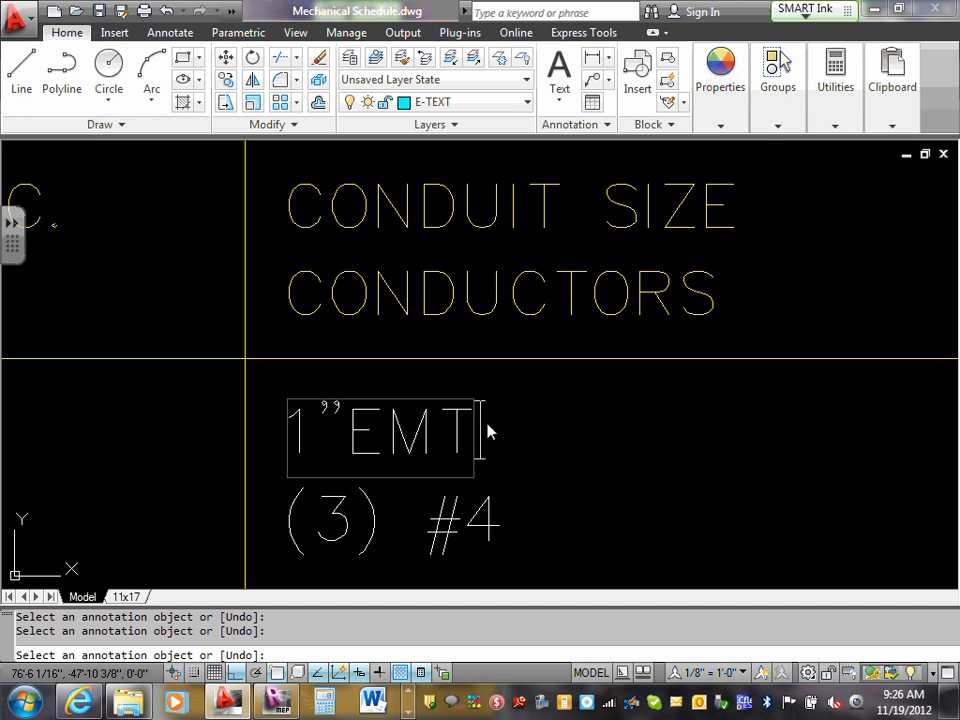
left_click(460, 368)
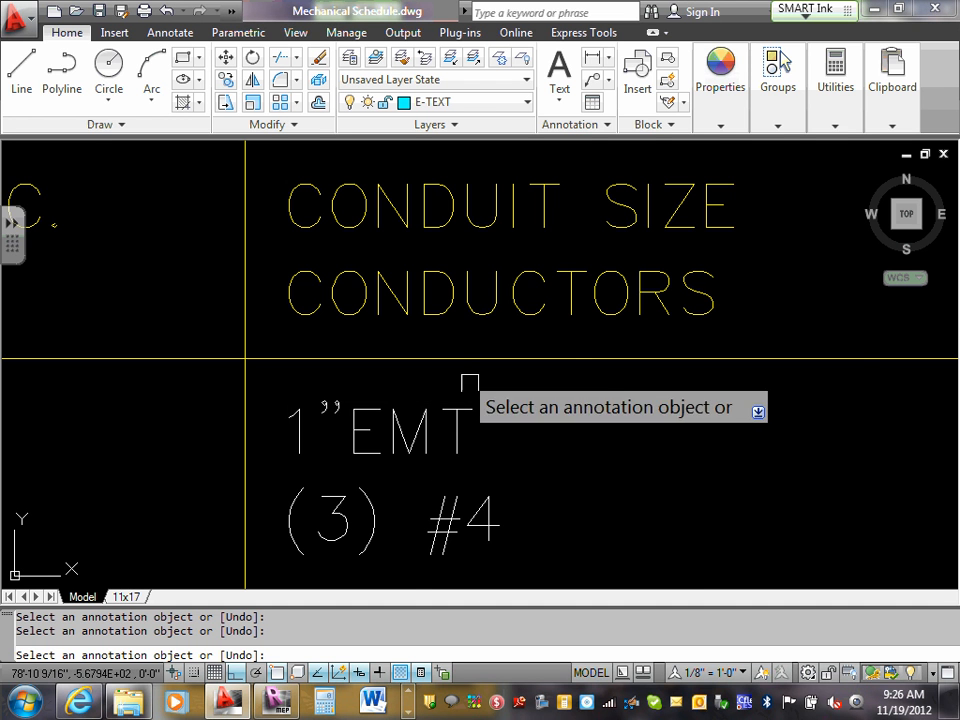
Step: Replace the dash in the Air Handling Unit's panel name entry with MP
scroll(524, 397, "down", 6)
scroll(640, 400, "down", 5)
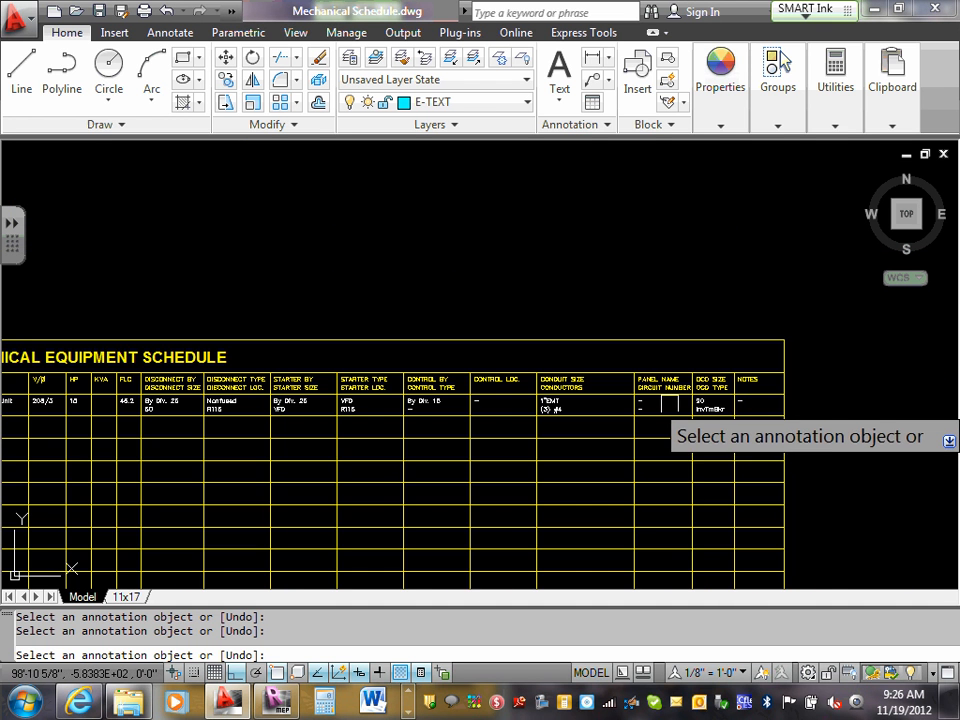
scroll(661, 403, "up", 7)
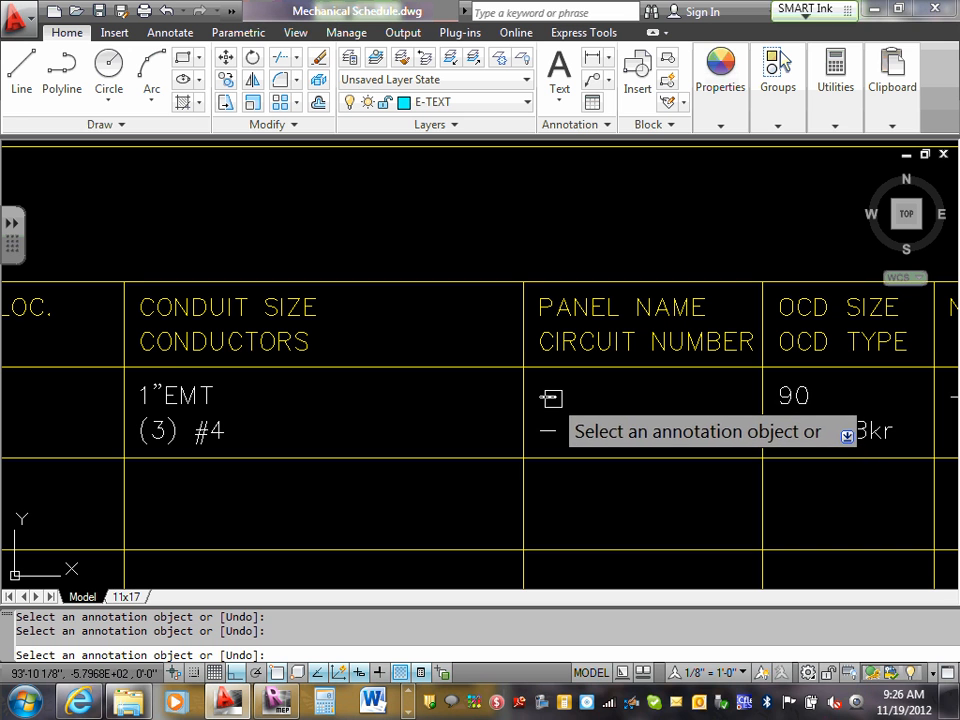
left_click(549, 399)
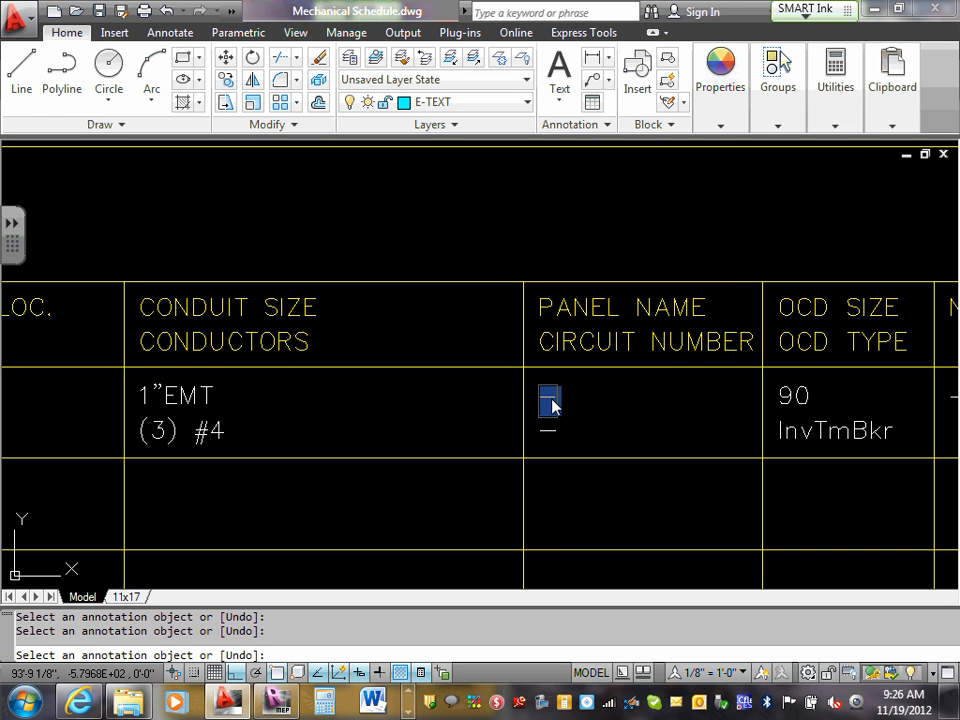
type("MP")
Step: Set the Air Handling Unit's circuit number entry to 1,3,5
left_click(553, 435)
left_click(550, 434)
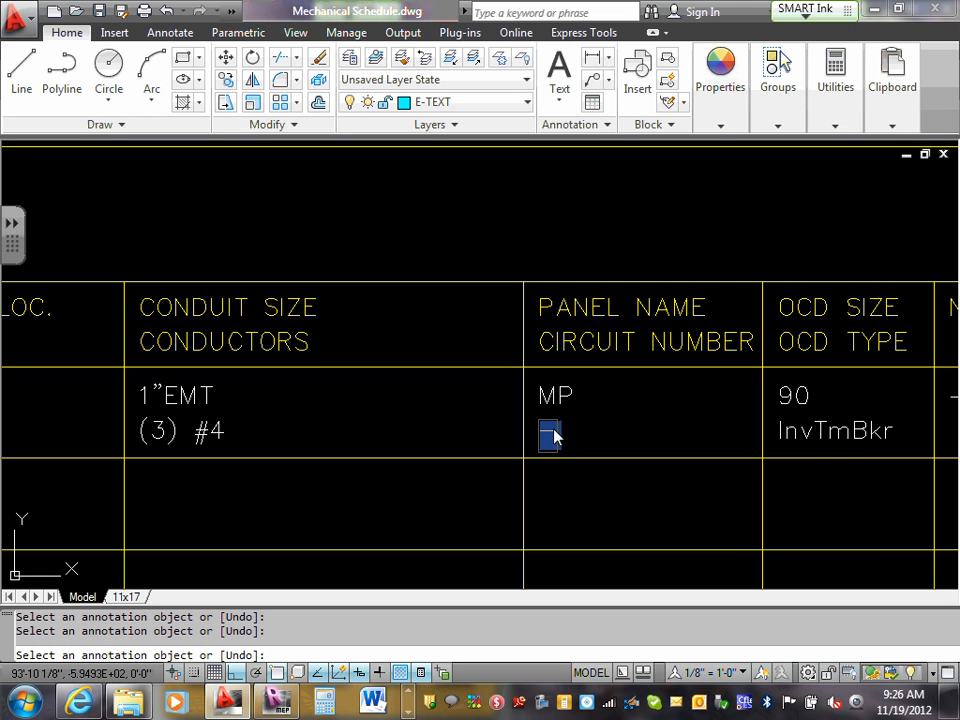
left_click(553, 430)
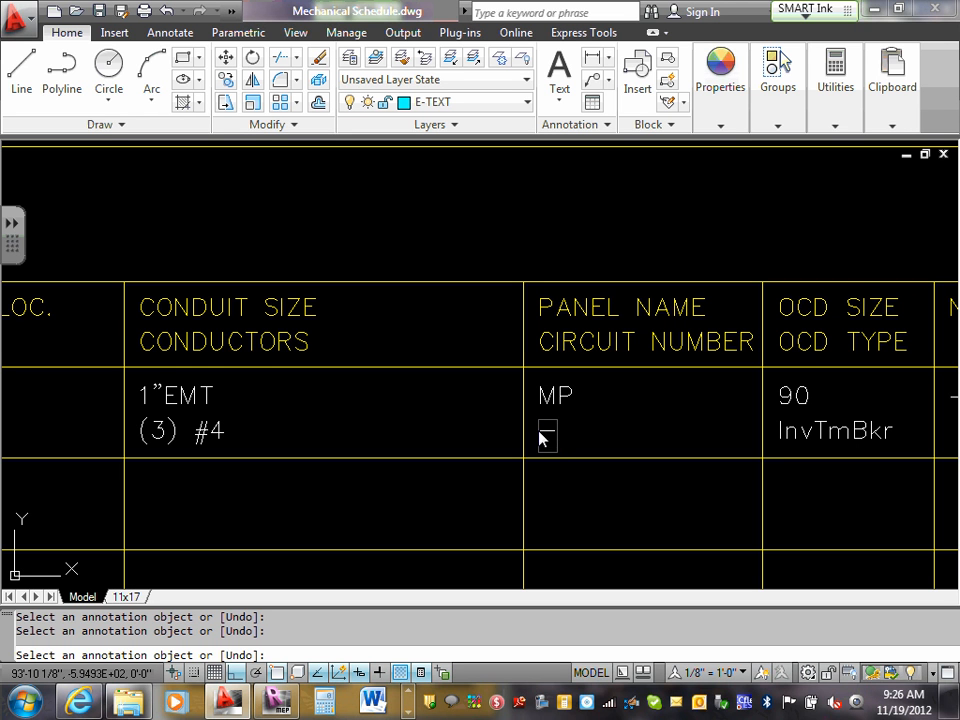
left_click_drag(544, 434, 565, 438)
type(",3,5")
key("Return")
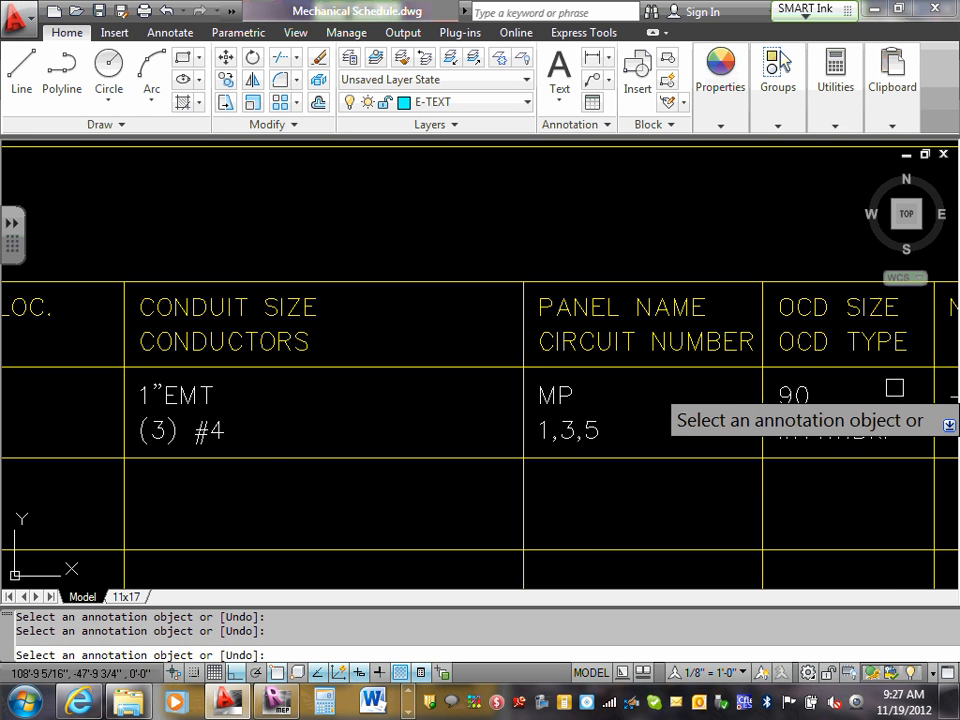
Step: Switch to ElectriCalc Pro, clear the previous result and enter a 15 HP motor at 208 volts to size its inverse-time breaker
scroll(896, 388, "up", 3)
scroll(810, 390, "down", 4)
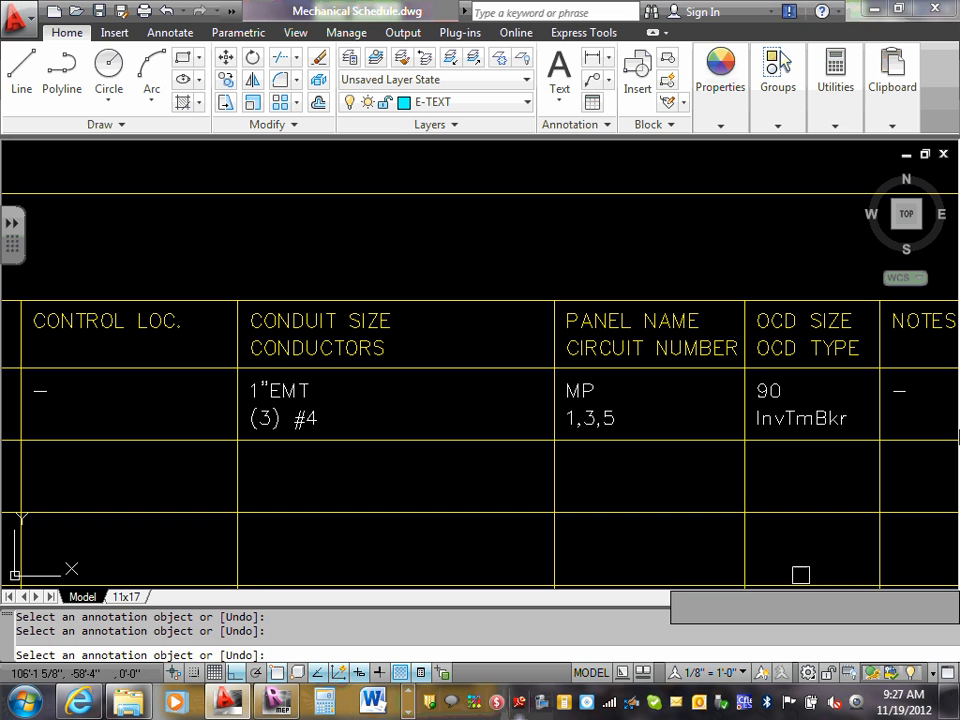
left_click(409, 711)
left_click(409, 711)
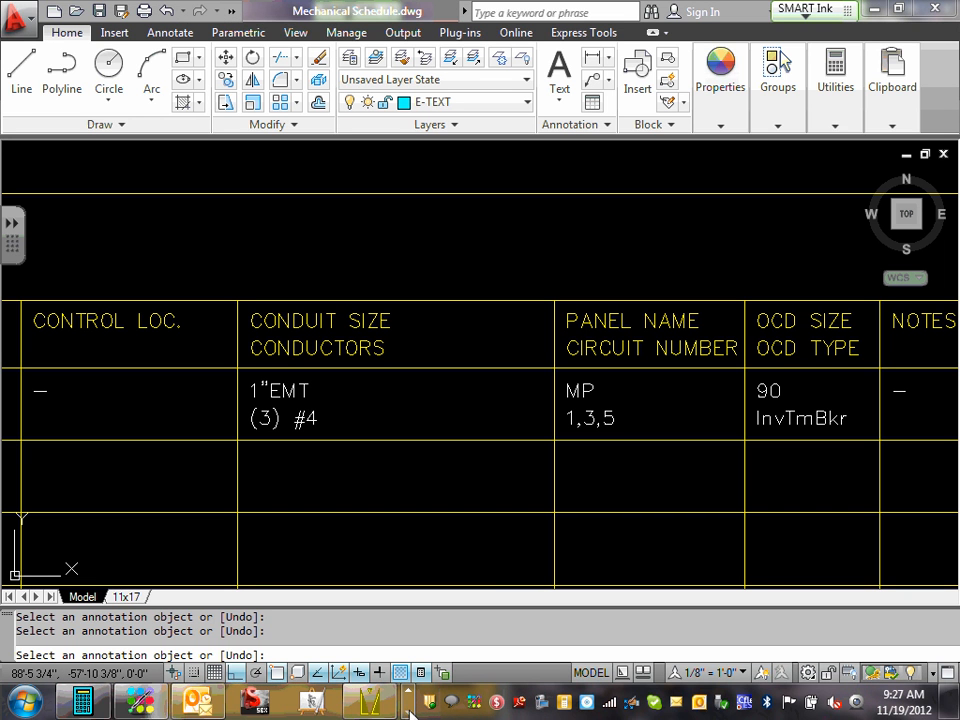
left_click(72, 703)
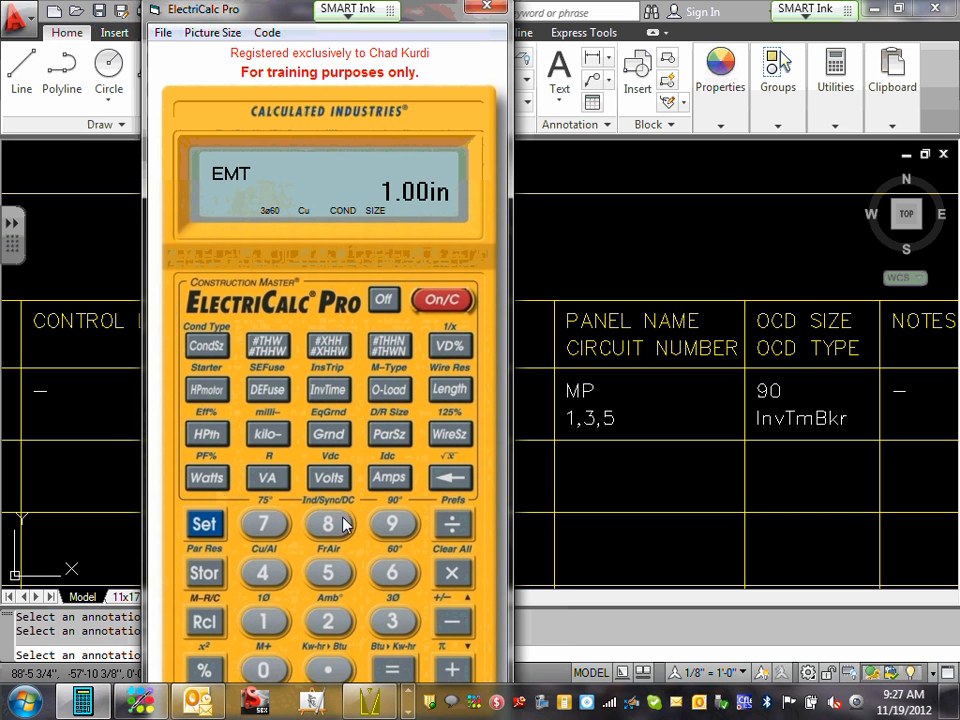
left_click(445, 299)
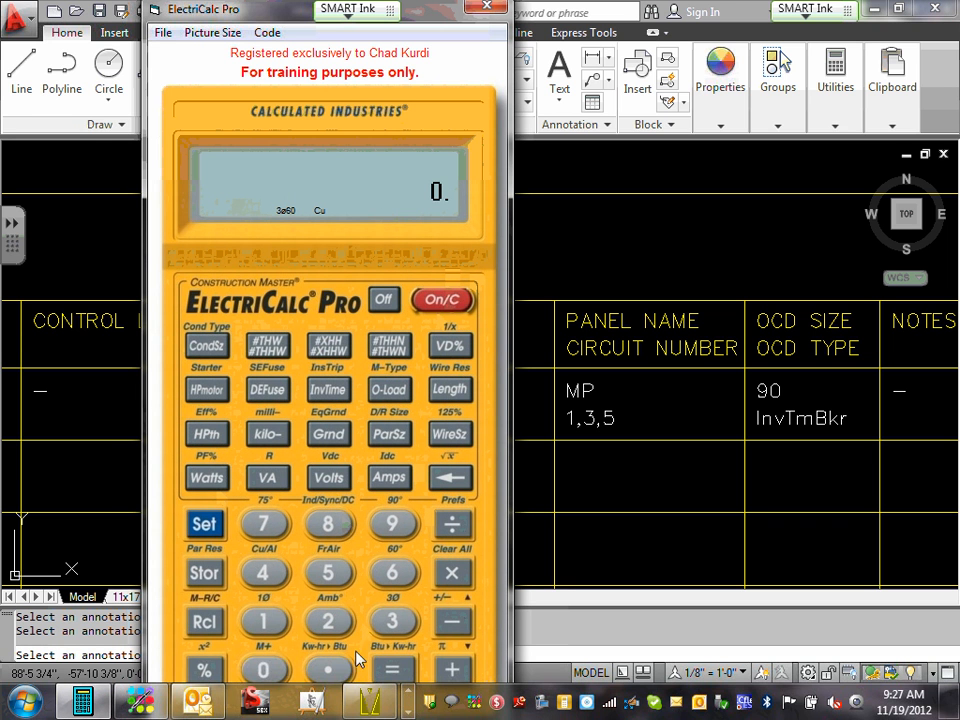
left_click(275, 625)
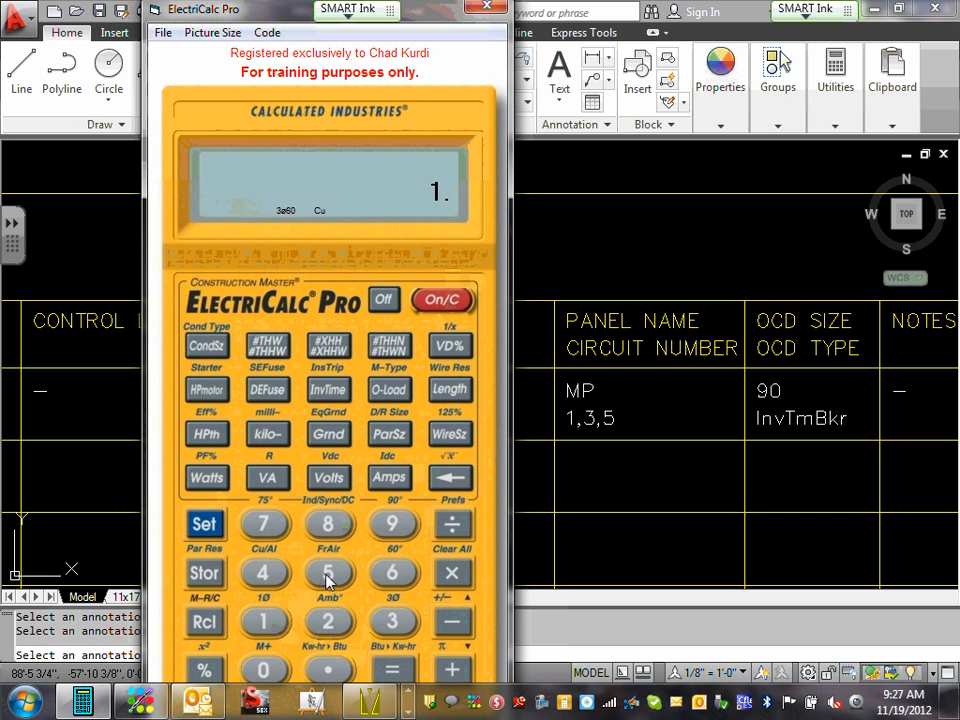
left_click(327, 572)
left_click(218, 392)
left_click(327, 621)
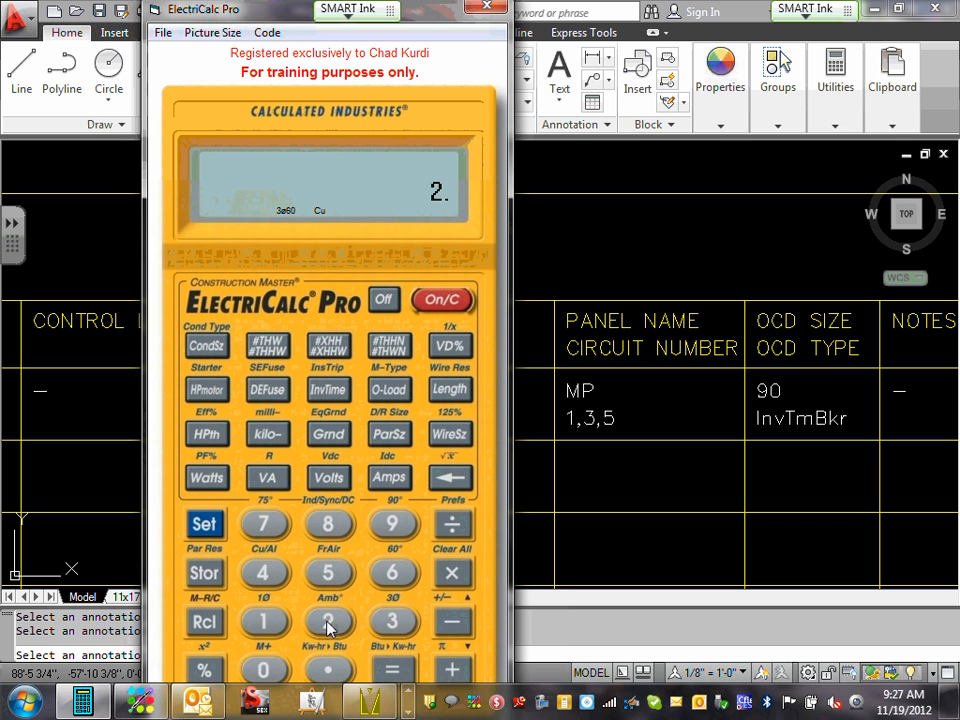
left_click(262, 670)
left_click(327, 523)
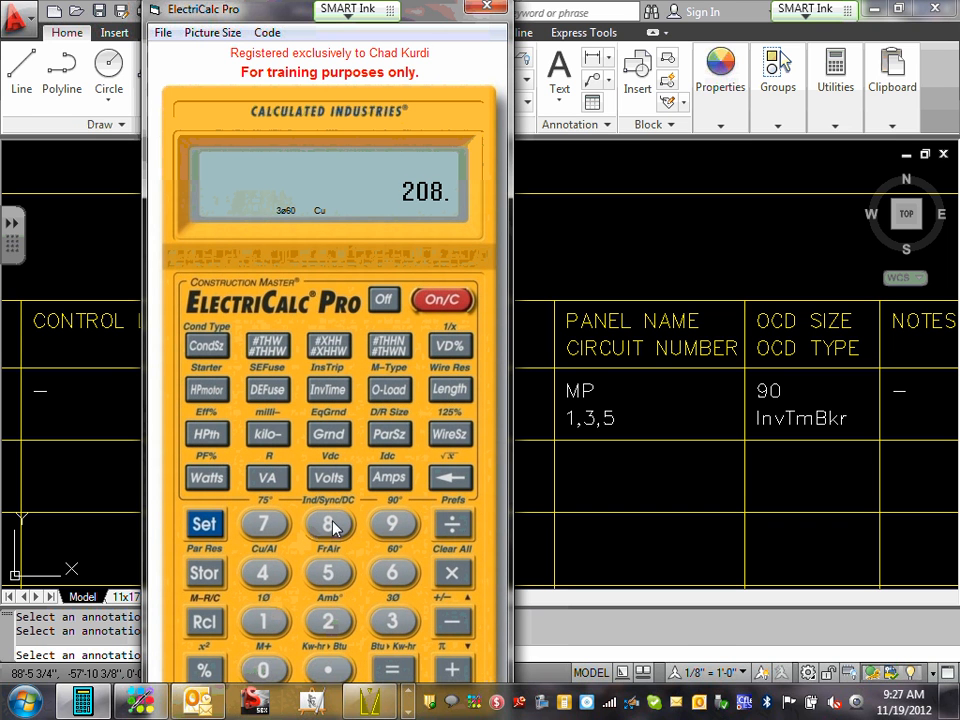
left_click(333, 479)
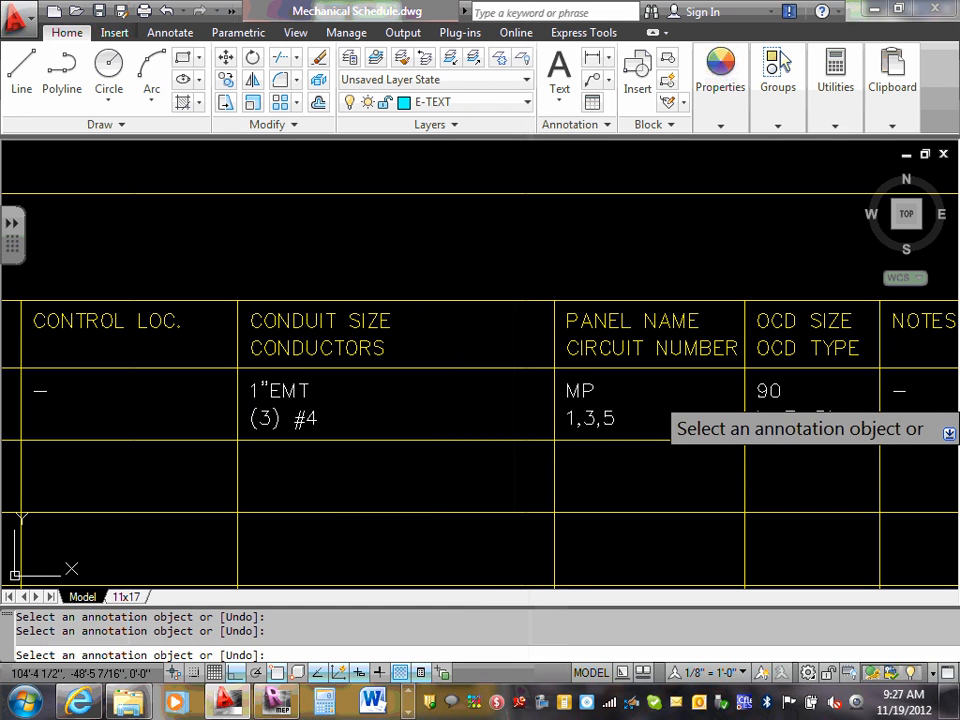
Step: Return to the AutoCAD schedule and set the Air Handling Unit's OCD size to 125
left_click(771, 400)
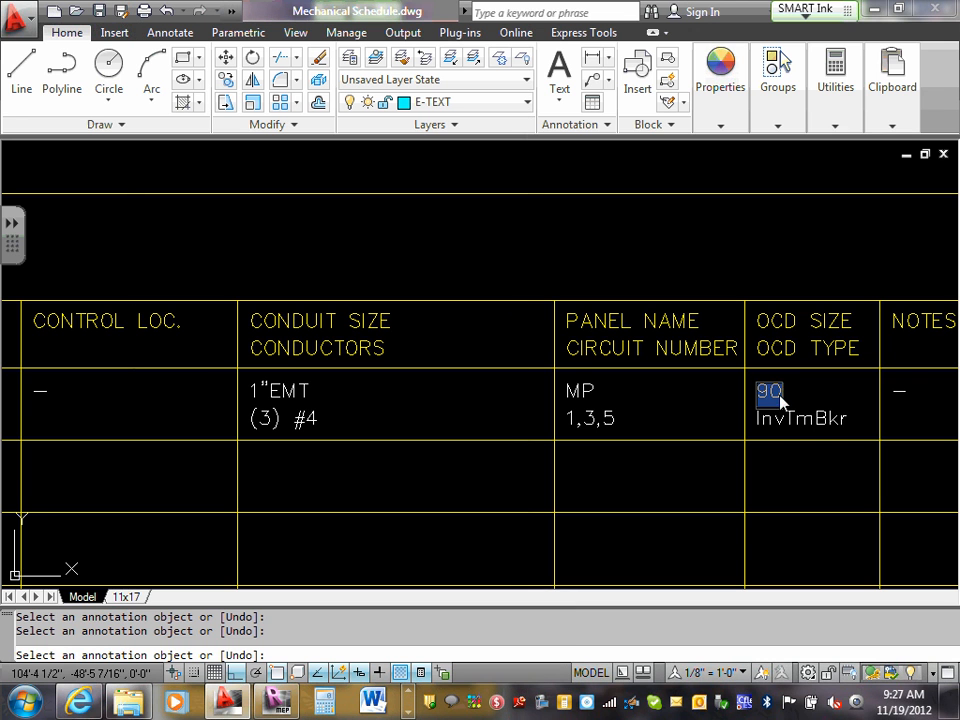
scroll(782, 399, "down", 5)
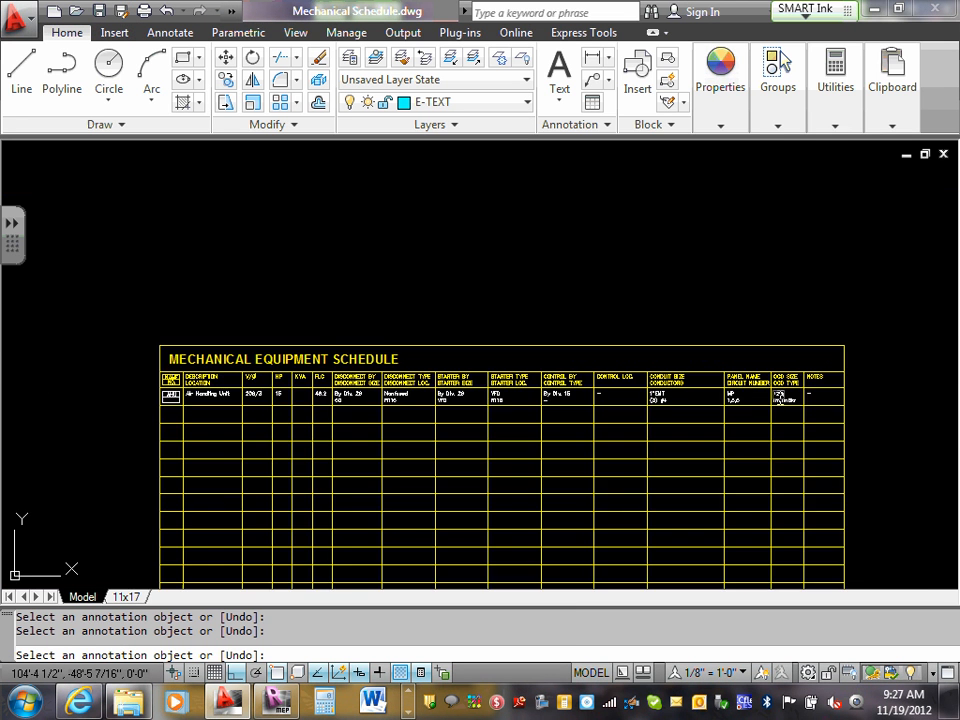
scroll(797, 403, "up", 4)
scroll(843, 398, "up", 3)
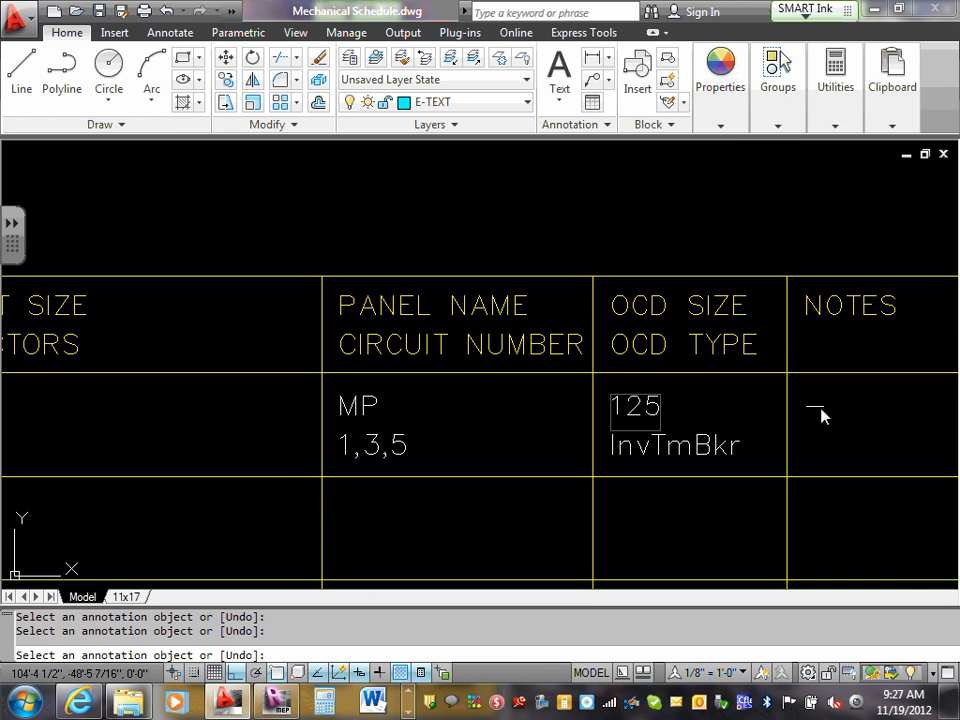
key("Return")
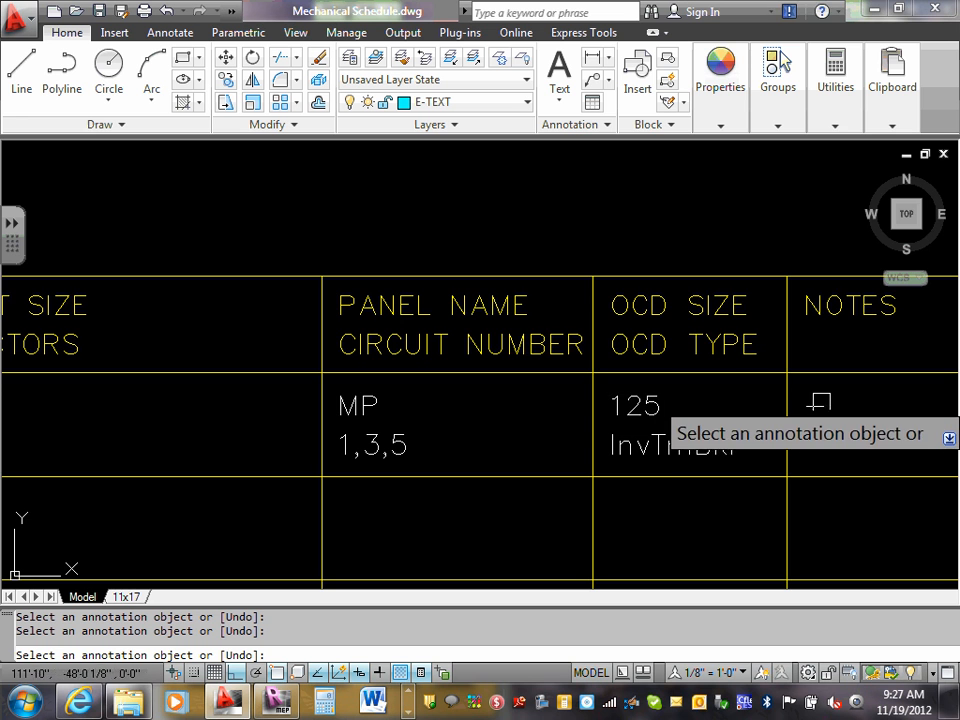
Step: End text editing and examine the Air Handling Unit row across the schedule, especially its panel, circuit, OCD and notes entries
scroll(818, 418, "down", 5)
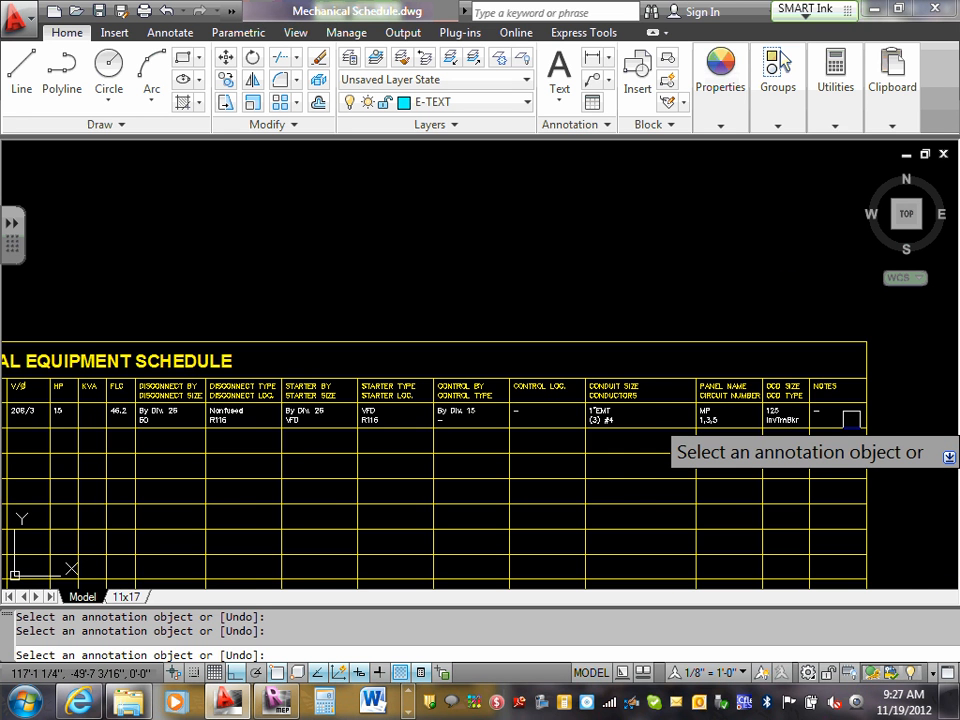
scroll(851, 420, "up", 5)
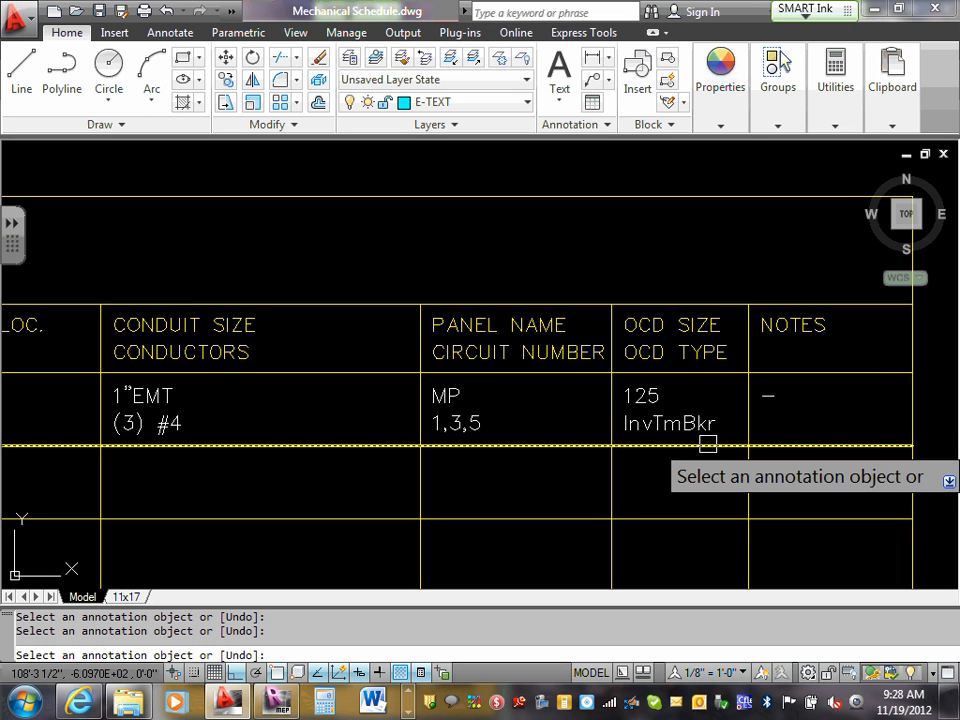
scroll(689, 424, "up", 3)
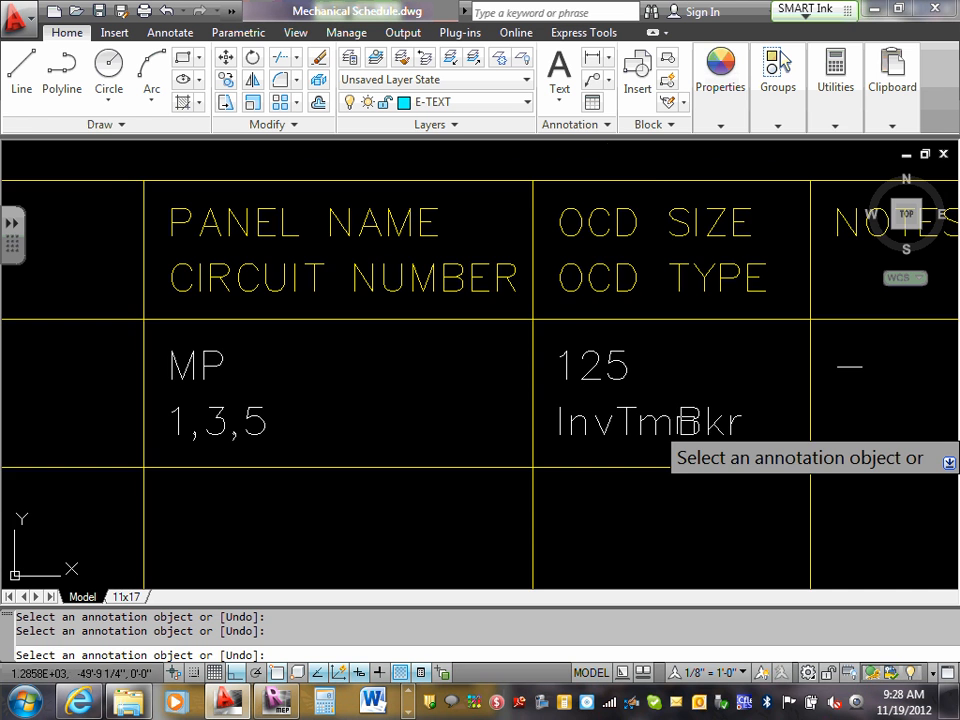
scroll(689, 424, "up", 2)
scroll(661, 438, "down", 6)
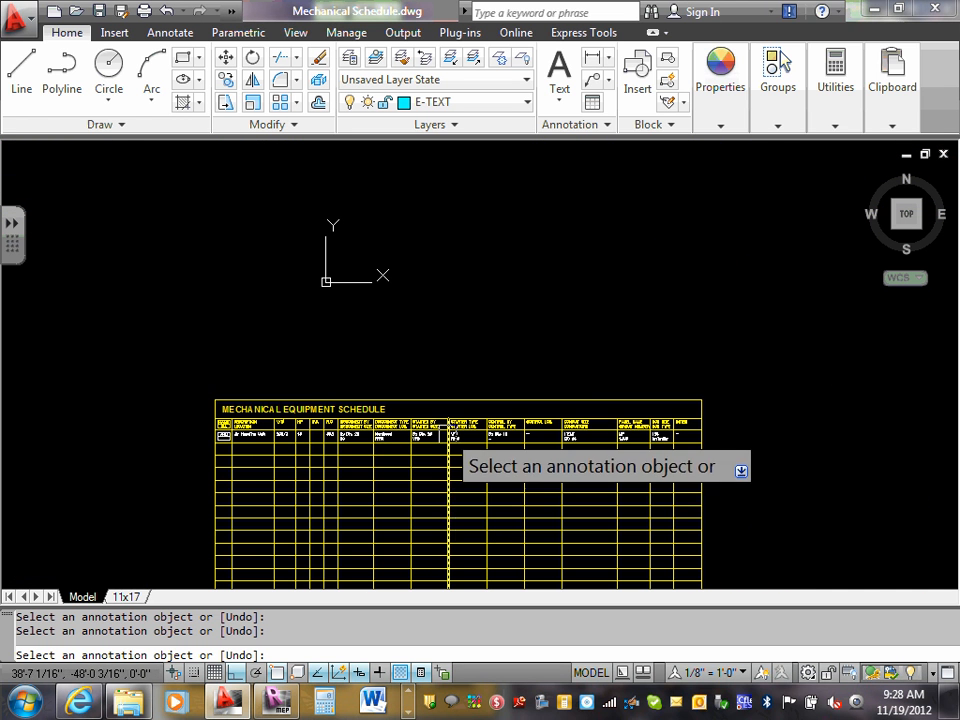
key("Escape")
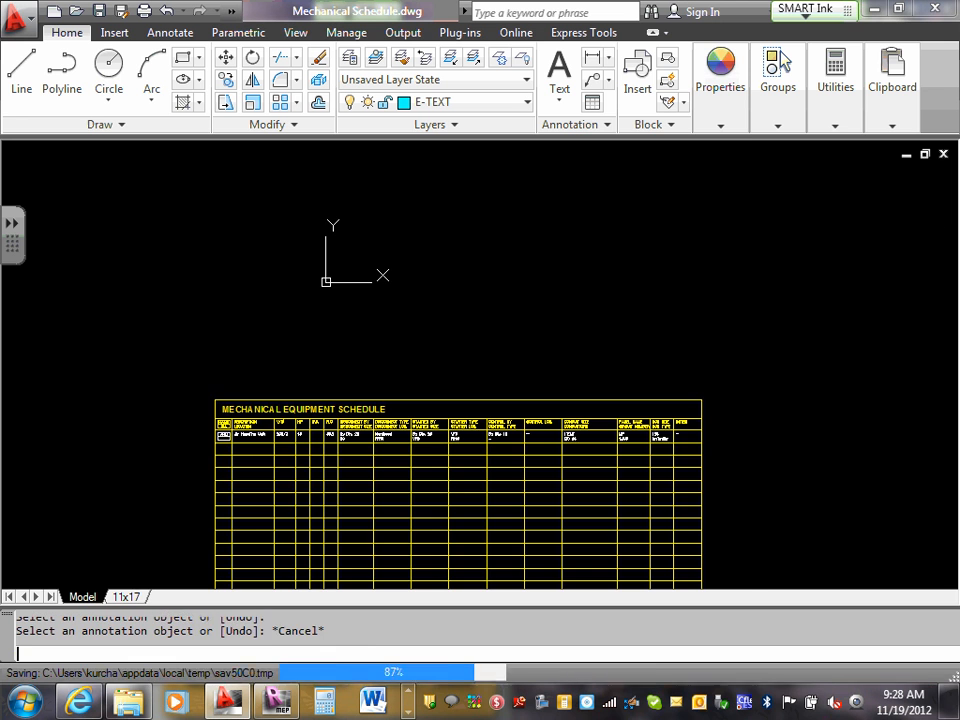
scroll(581, 331, "up", 4)
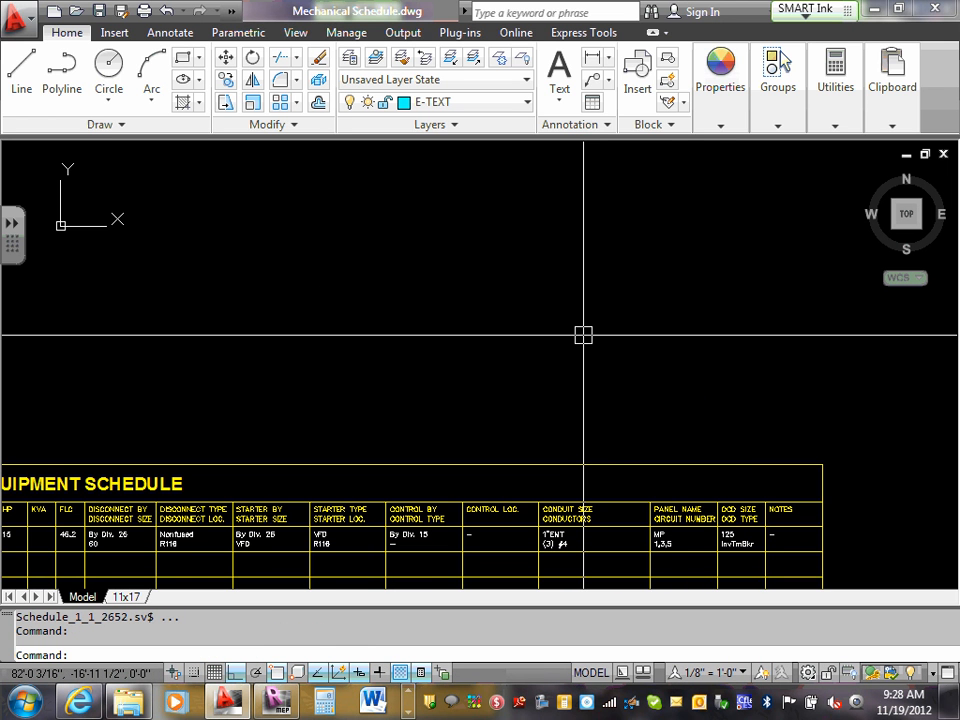
middle_click_drag(736, 515, 730, 447)
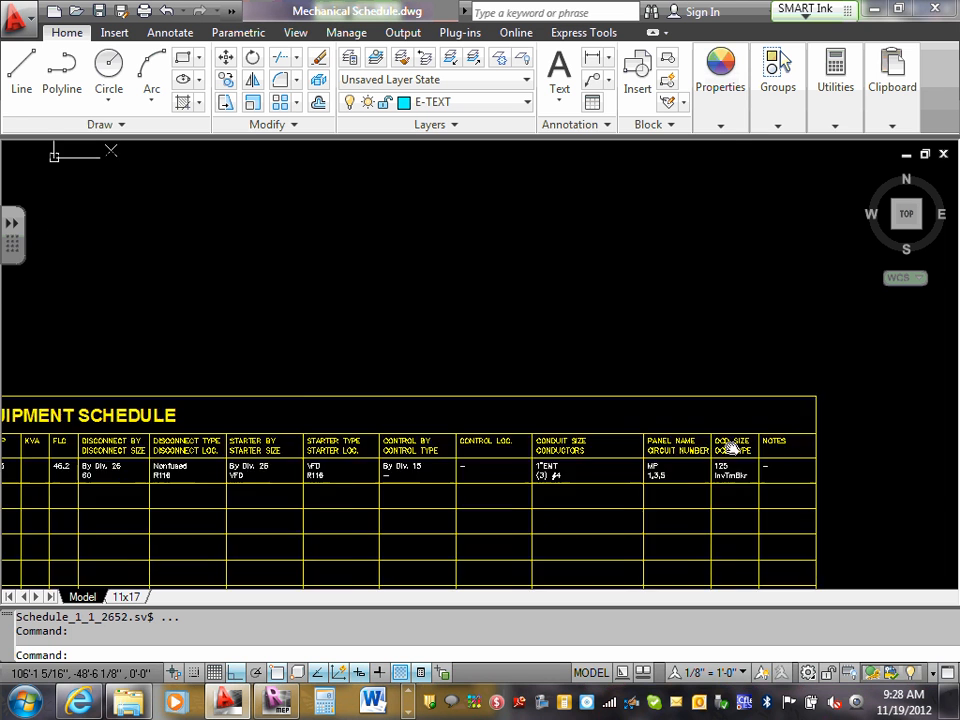
scroll(735, 320, "up", 5)
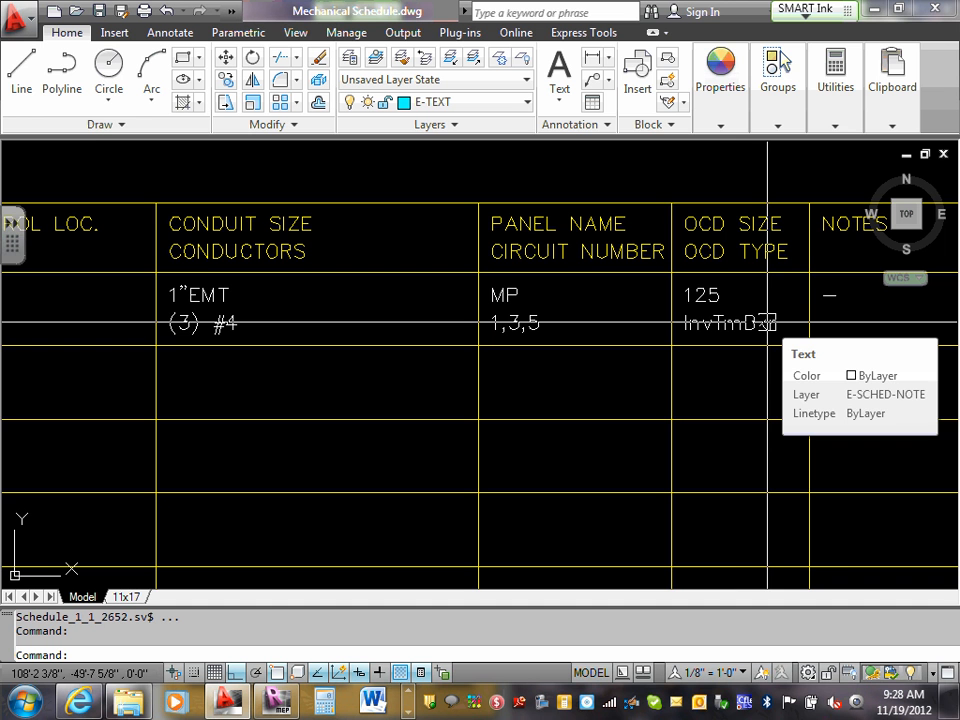
scroll(740, 320, "up", 1)
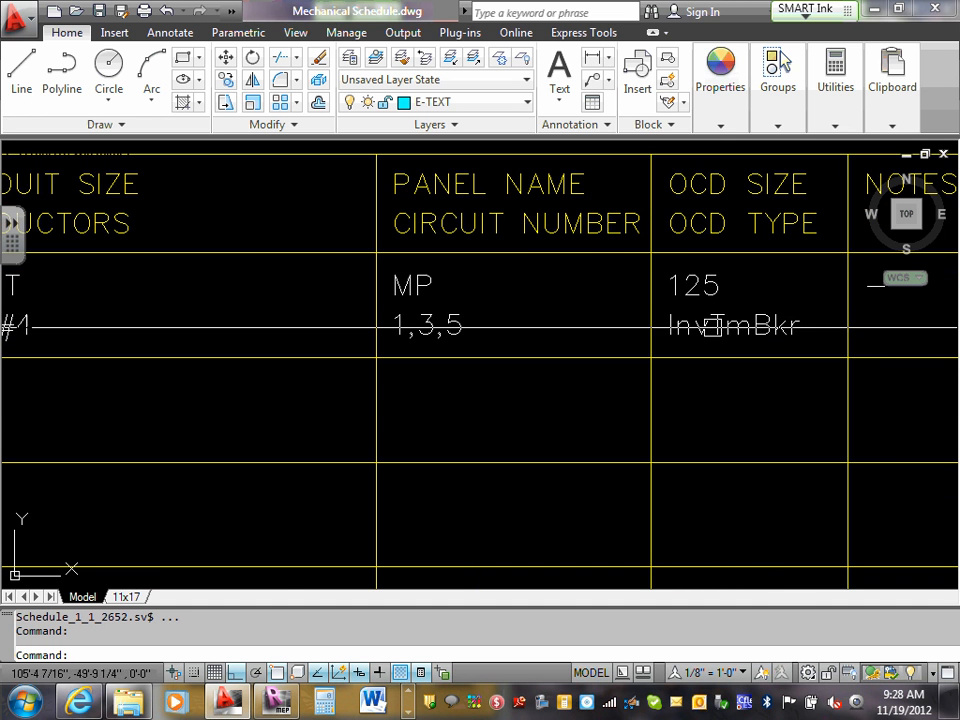
scroll(710, 343, "down", 2)
scroll(710, 344, "down", 8)
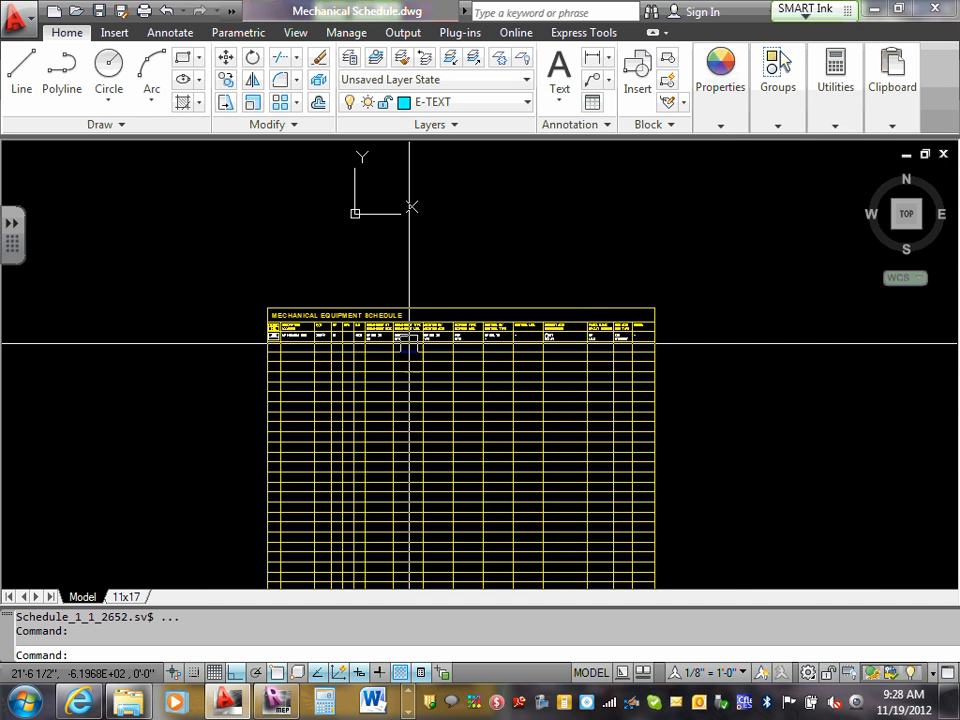
middle_click_drag(403, 343, 480, 398)
scroll(480, 398, "up", 5)
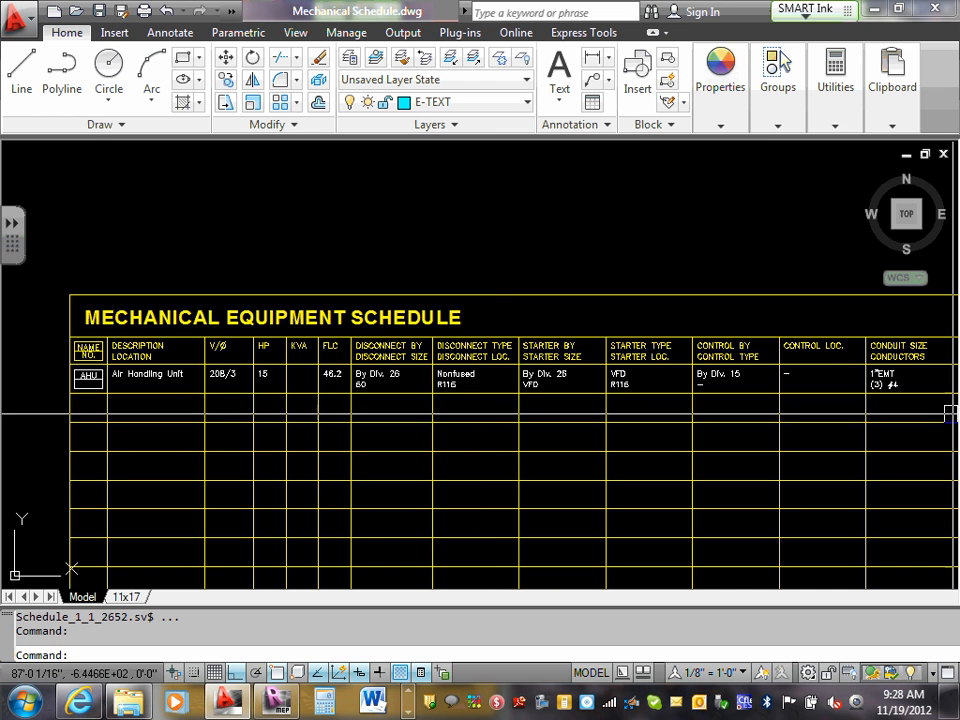
middle_click_drag(928, 408, 571, 417)
scroll(800, 390, "up", 6)
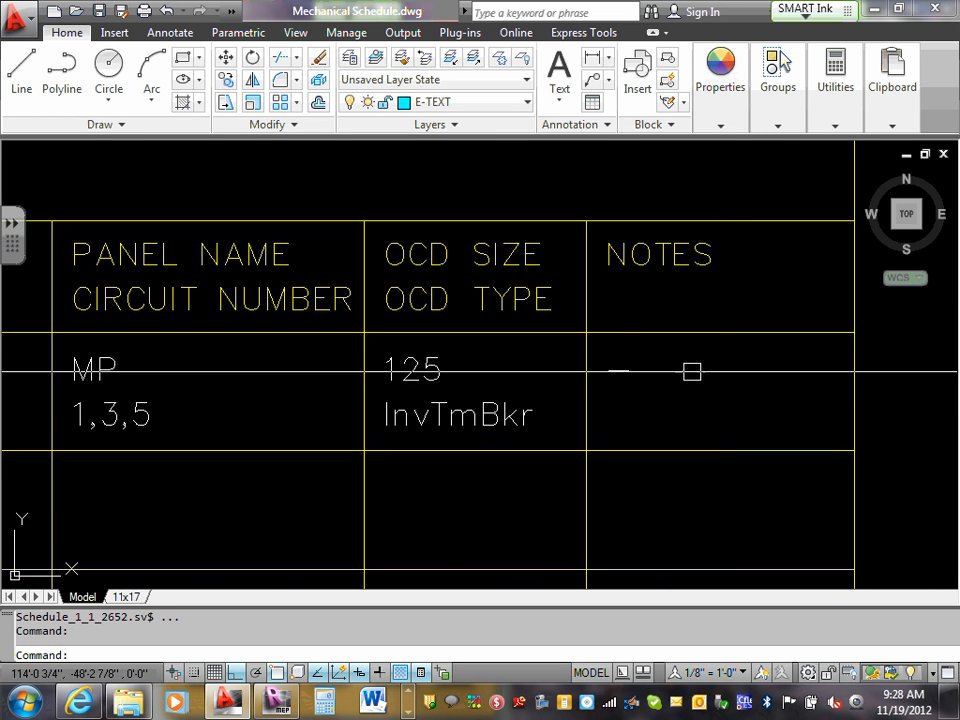
scroll(626, 371, "down", 7)
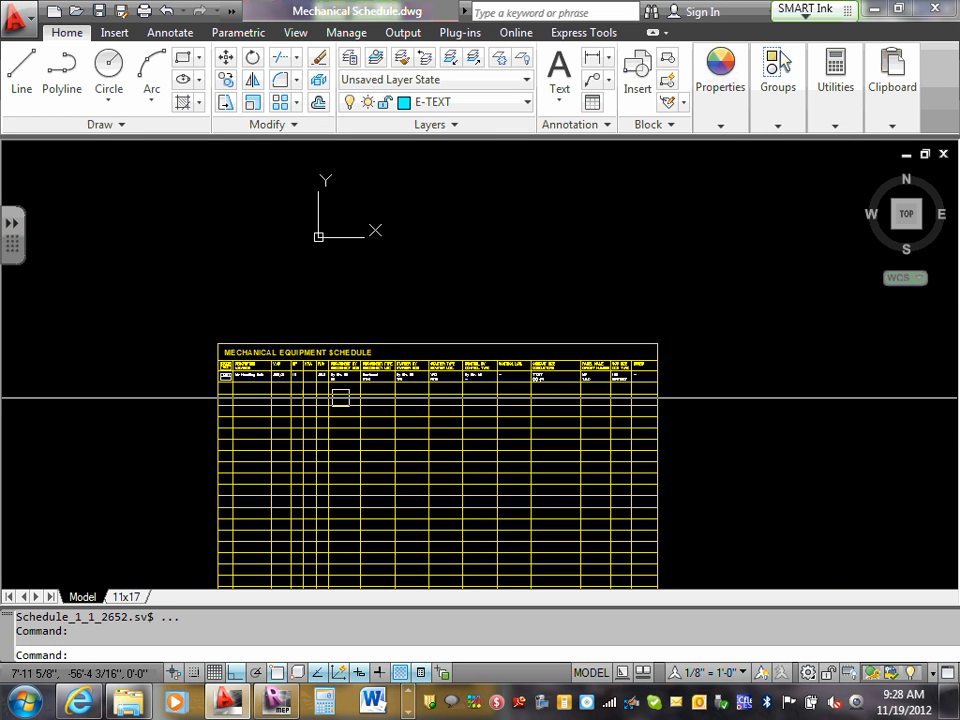
middle_click_drag(326, 397, 381, 416)
scroll(381, 416, "up", 3)
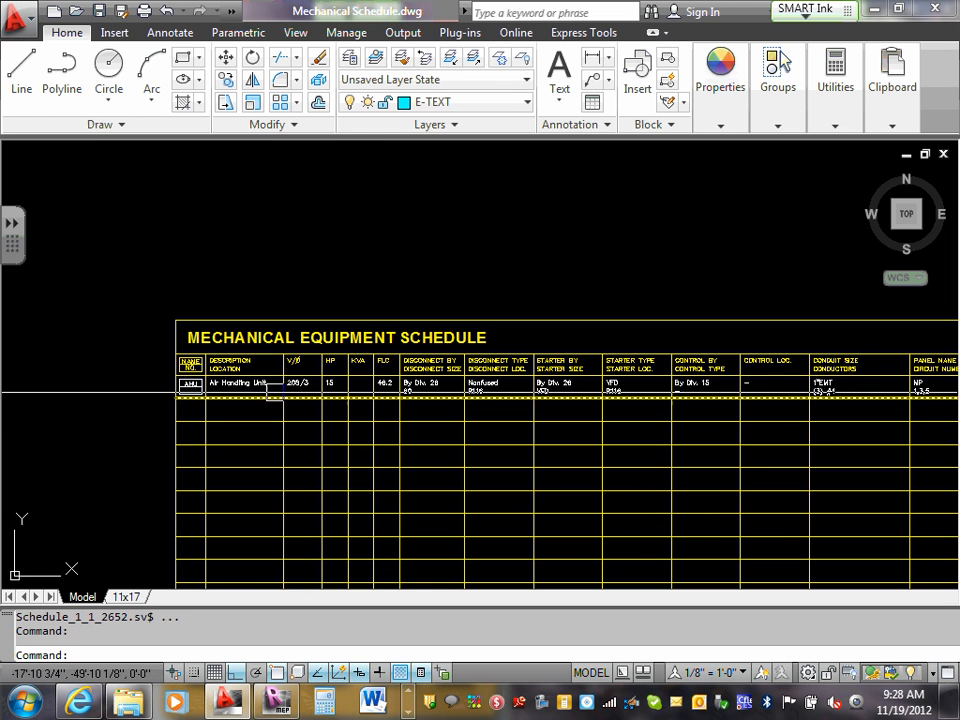
scroll(279, 390, "up", 1)
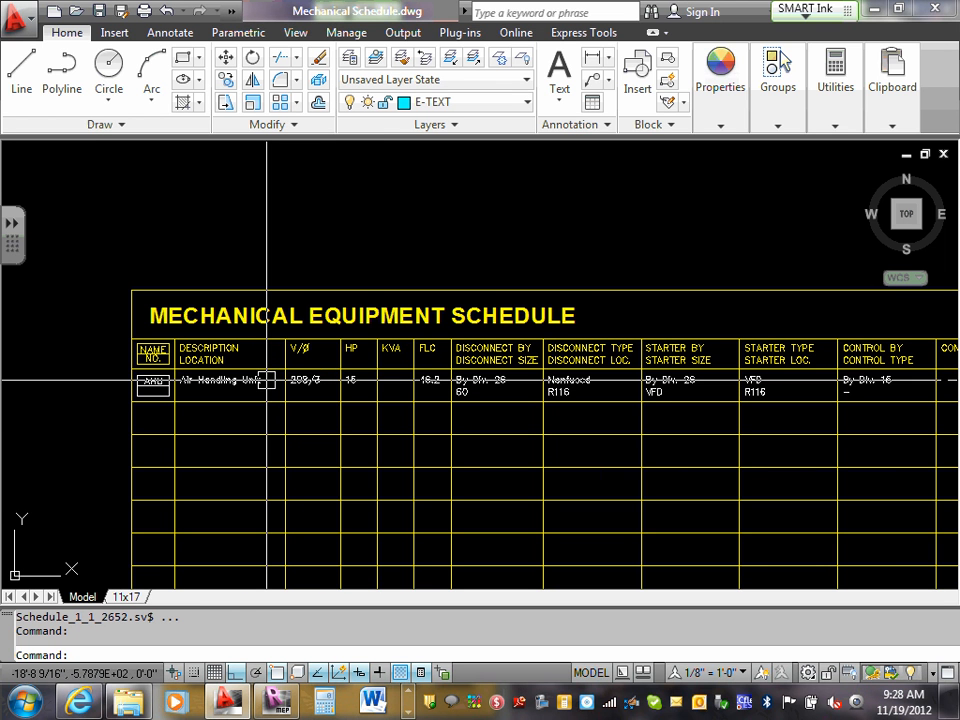
scroll(168, 388, "up", 4)
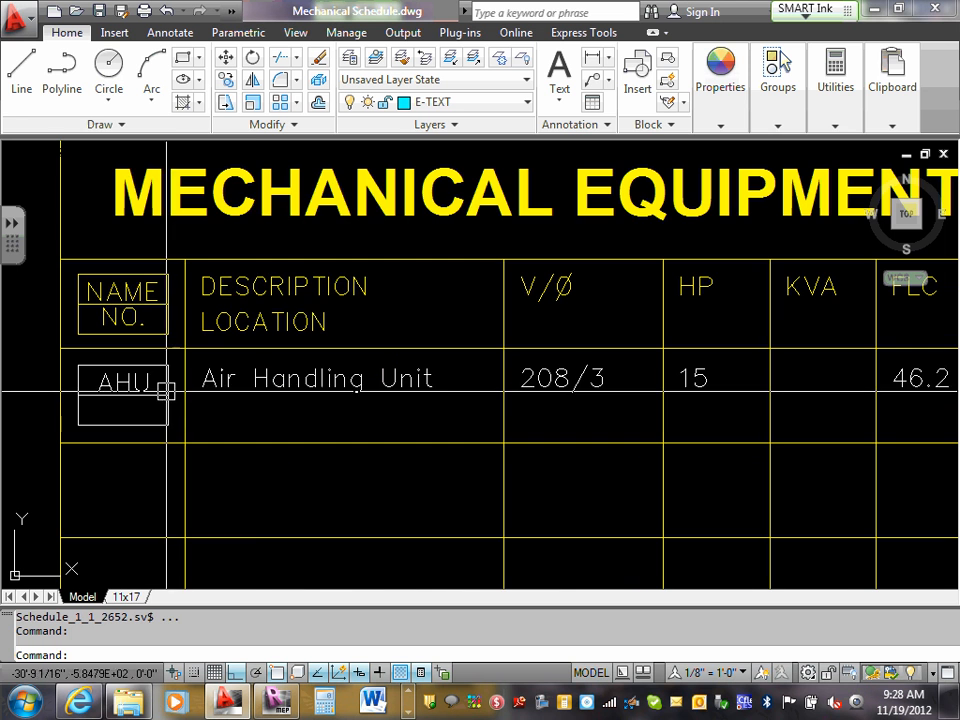
left_click(104, 385)
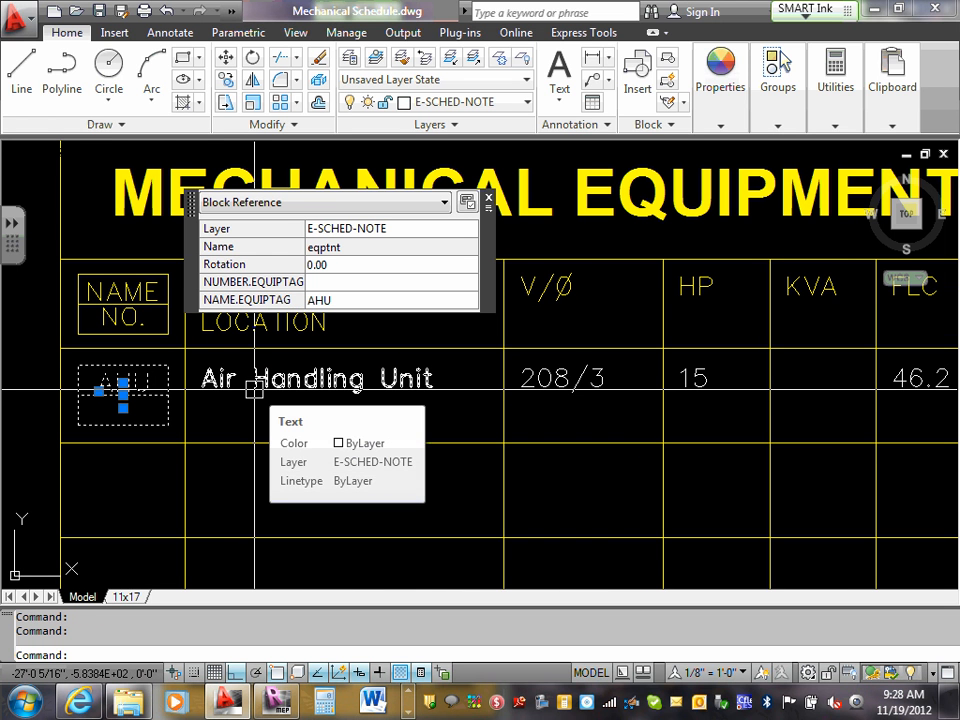
key("Escape")
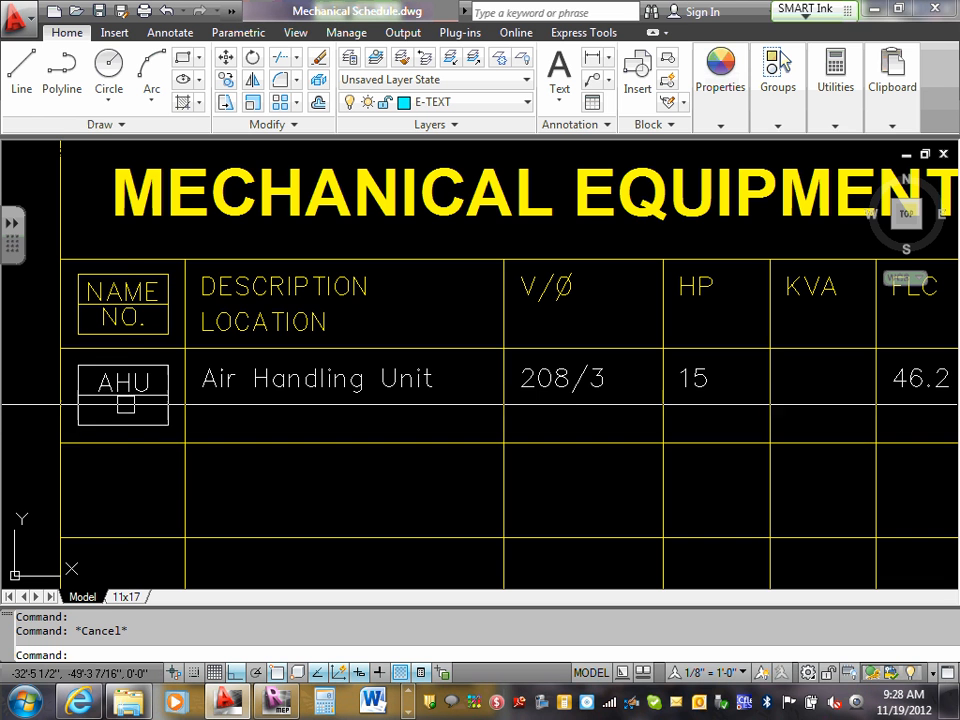
Step: Select the Air Handling Unit row's AHU tag, description, voltage, HP and FLC entries
left_click(123, 395)
left_click(499, 392)
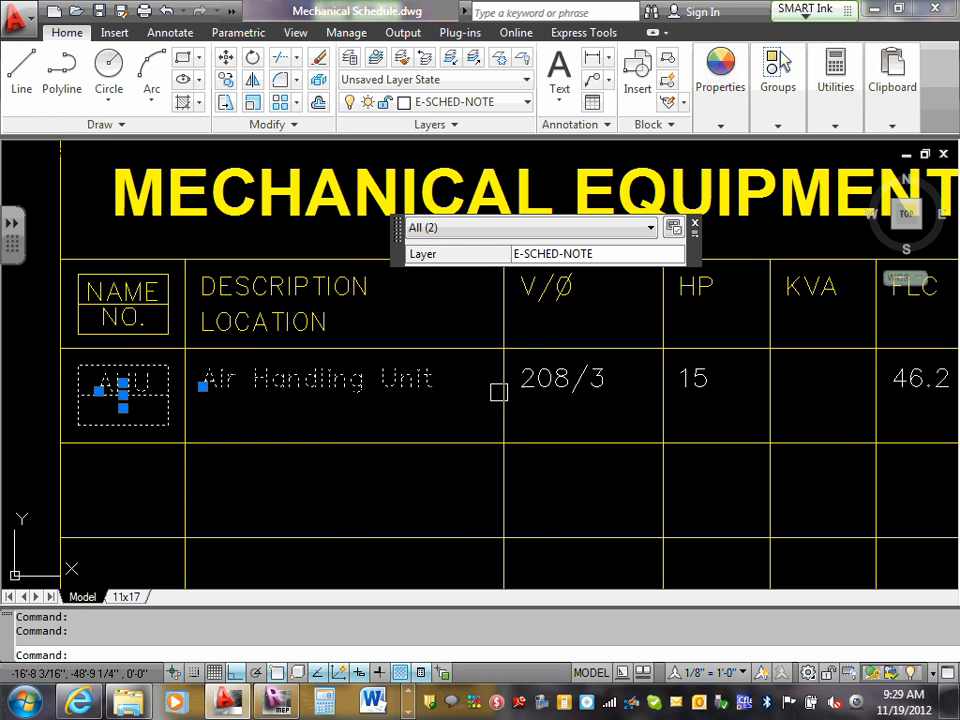
left_click(550, 380)
scroll(553, 381, "down", 3)
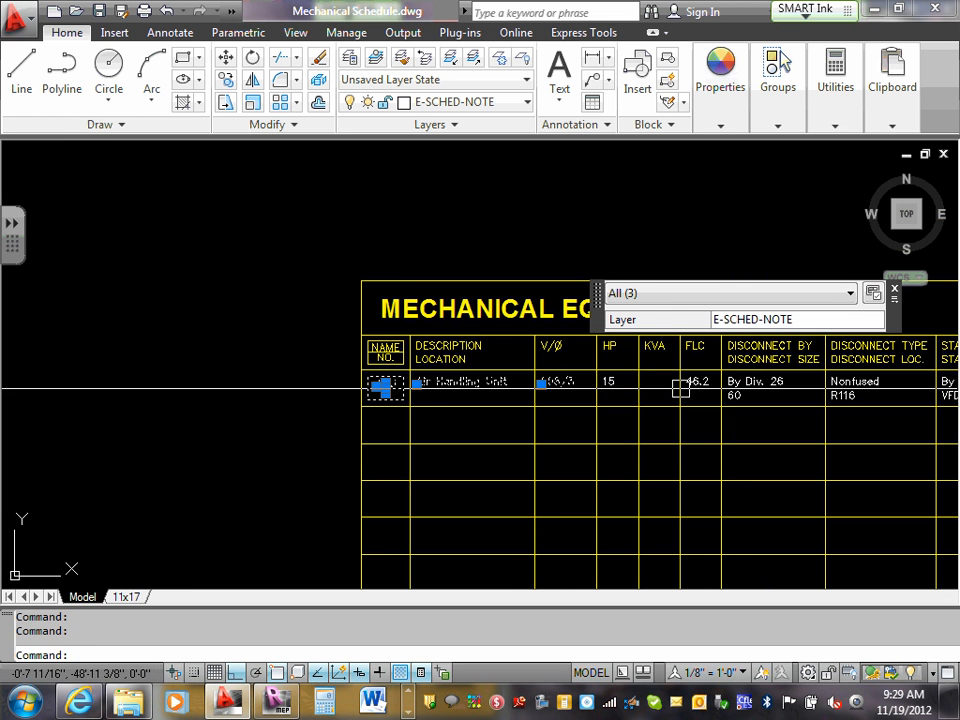
left_click(611, 381)
scroll(665, 381, "up", 3)
left_click(708, 382)
scroll(710, 383, "down", 5)
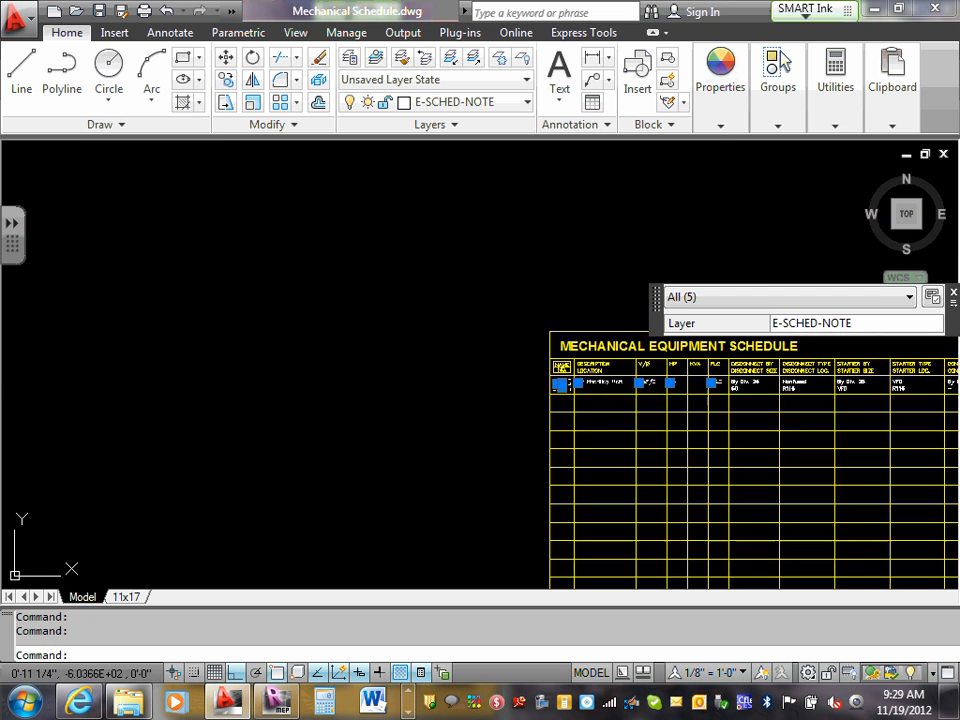
Step: Add the row's four disconnect entries to the selection: By Div. 26, 60, Nonfused and R116
scroll(765, 386, "up", 5)
left_click(681, 385)
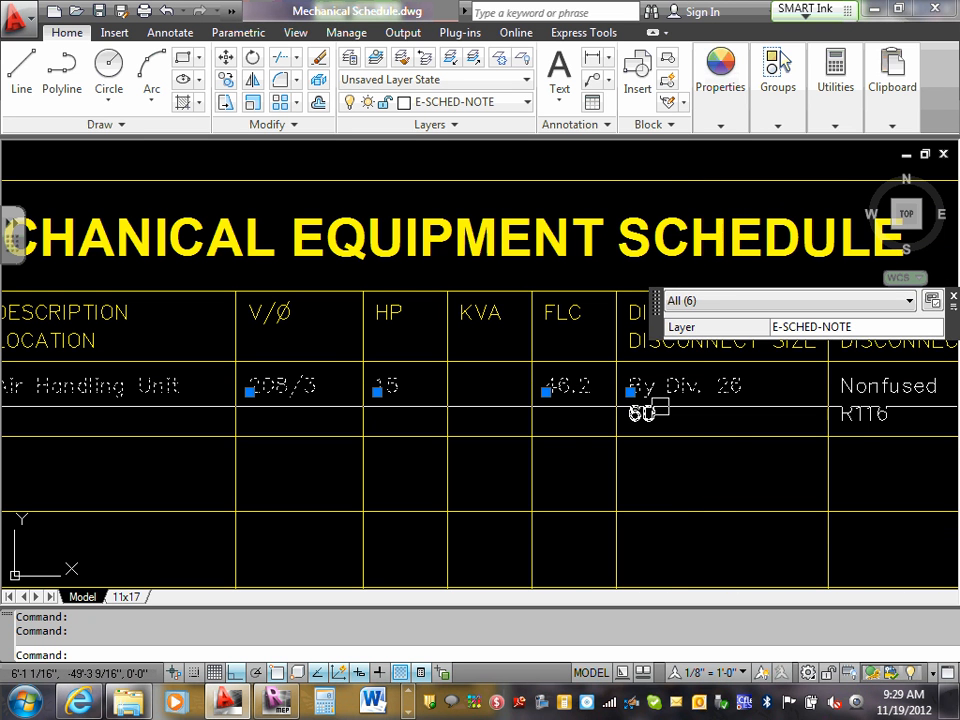
left_click(657, 410)
scroll(798, 403, "down", 5)
scroll(828, 403, "up", 4)
scroll(872, 400, "up", 1)
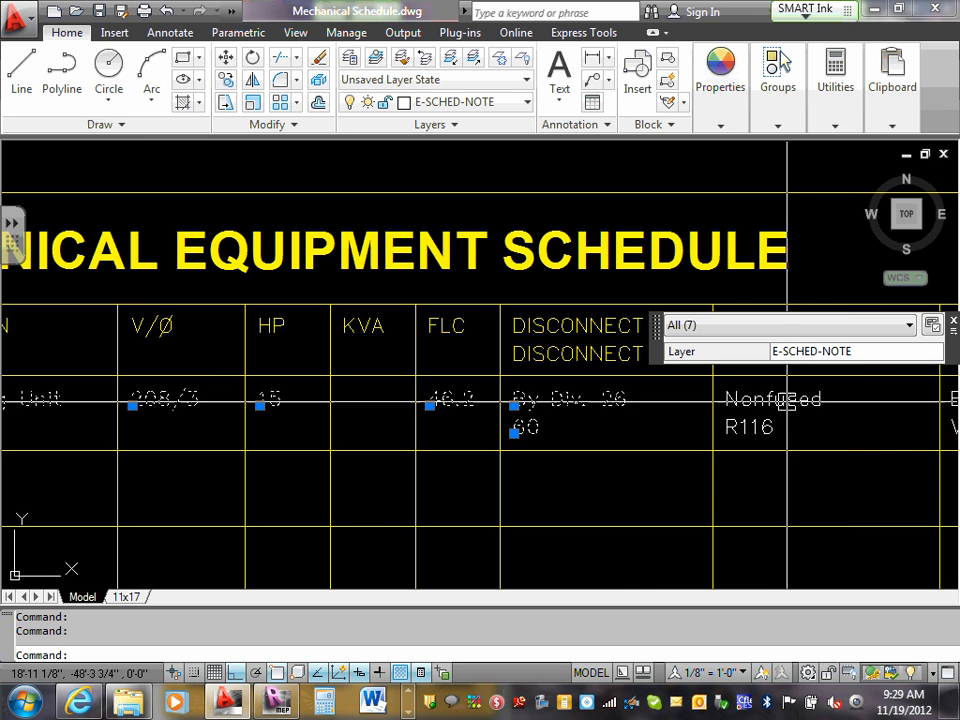
left_click(781, 399)
left_click(765, 425)
scroll(765, 425, "down", 5)
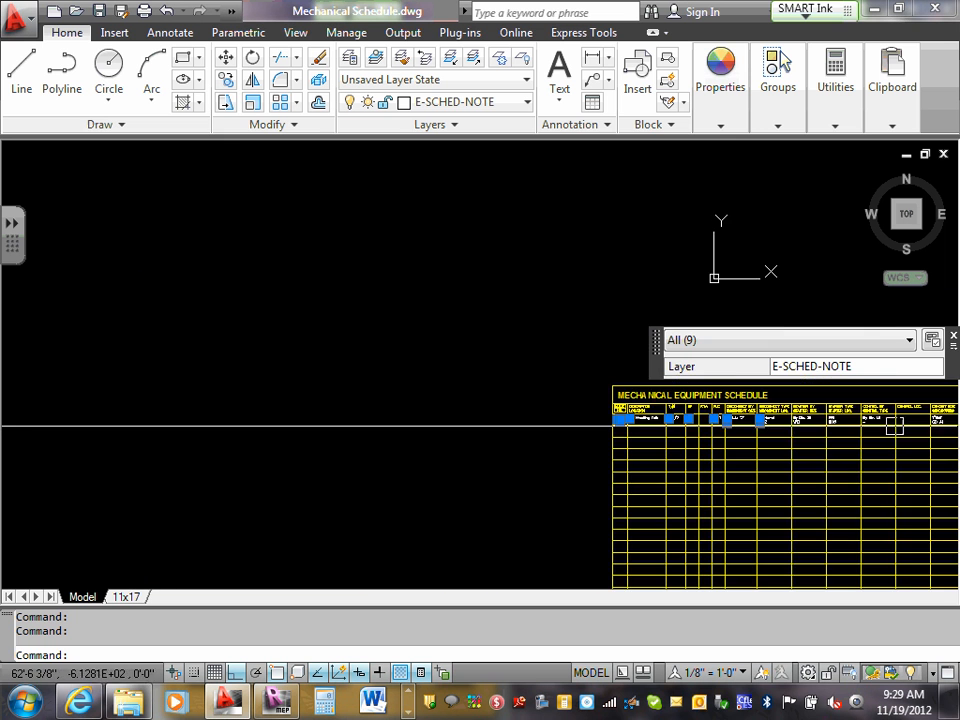
Step: Add the Air Handling Unit's starter by, starter size, starter type and starter location entries to the selection
scroll(766, 420, "up", 5)
left_click(492, 397)
left_click(484, 410)
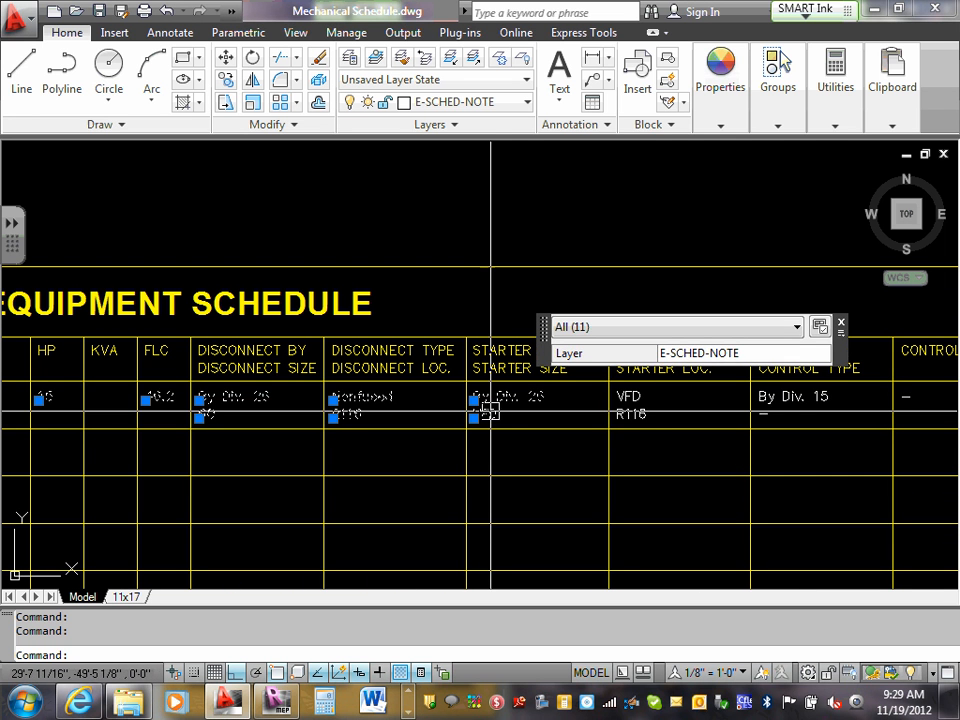
left_click(636, 400)
left_click(636, 415)
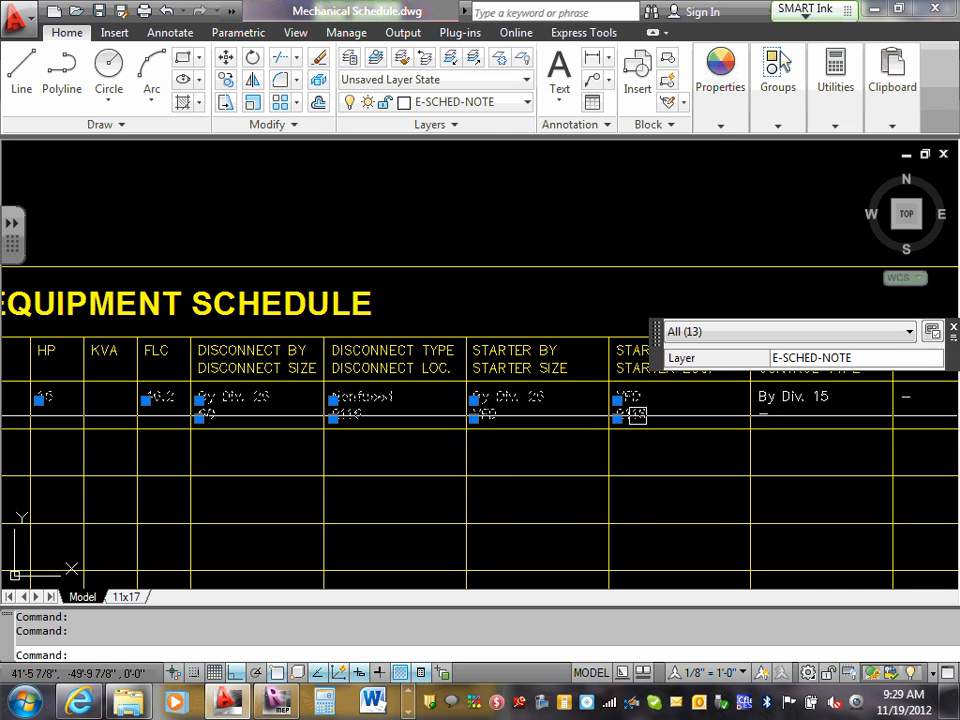
Step: Add the Air Handling Unit's control by, control type and control location entries to the selection
left_click(762, 397)
scroll(762, 407, "up", 5)
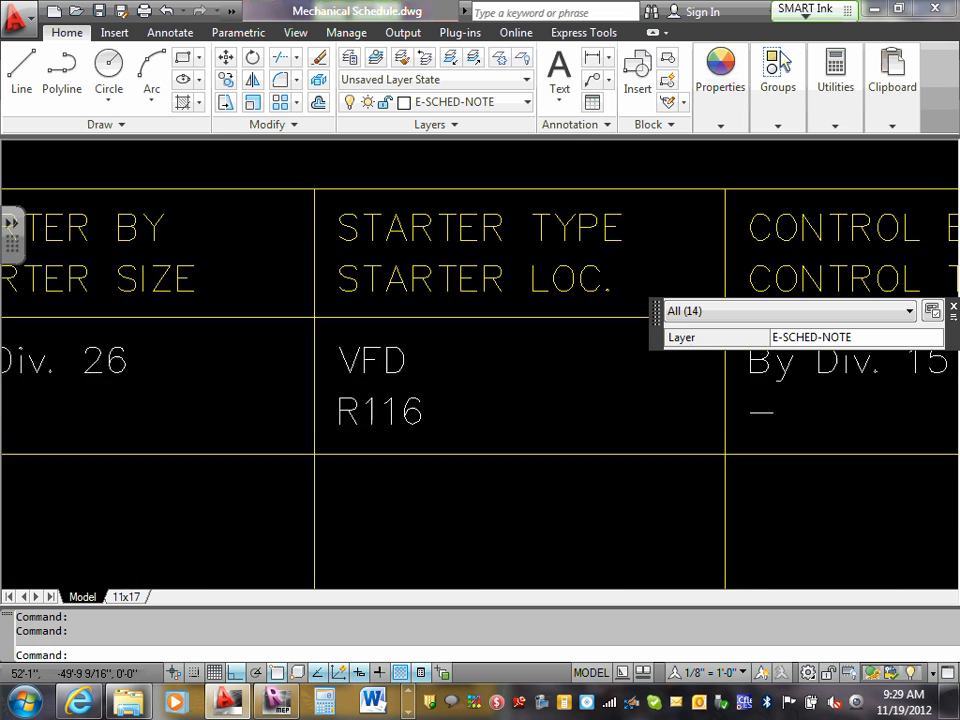
left_click(761, 412)
scroll(761, 413, "down", 5)
scroll(863, 412, "up", 4)
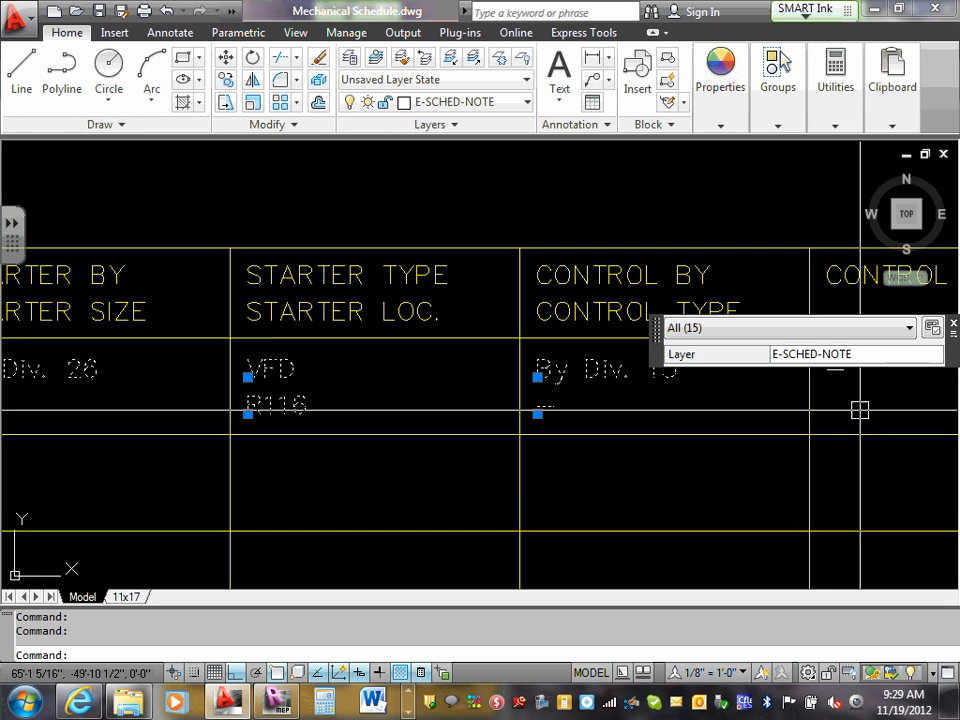
scroll(860, 410, "up", 4)
middle_click_drag(840, 392, 776, 521)
scroll(776, 521, "up", 2)
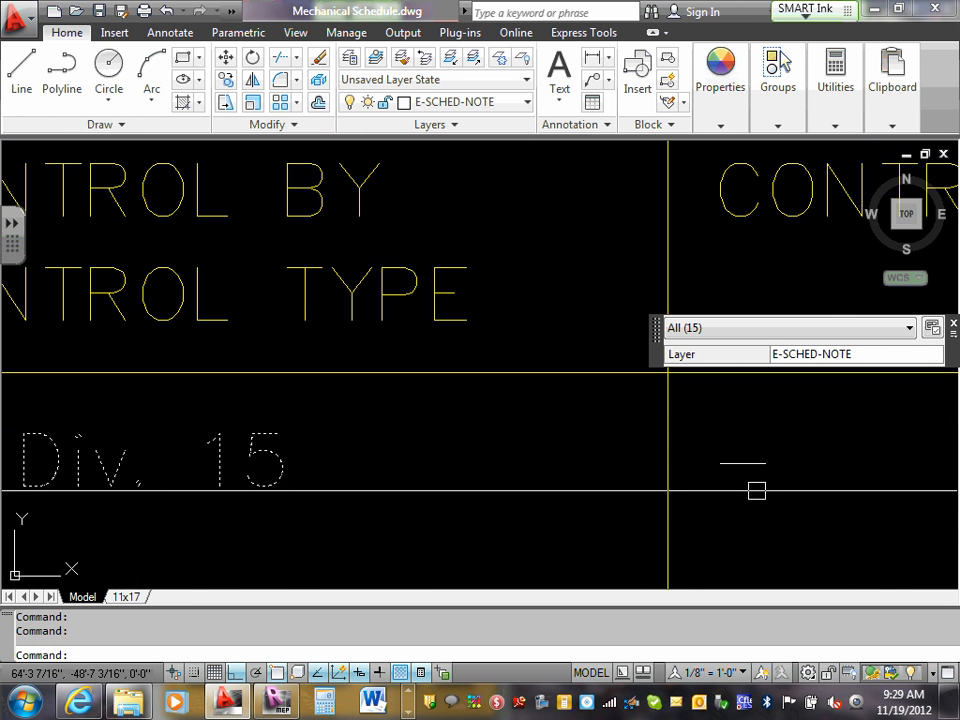
left_click(748, 462)
scroll(746, 463, "down", 3)
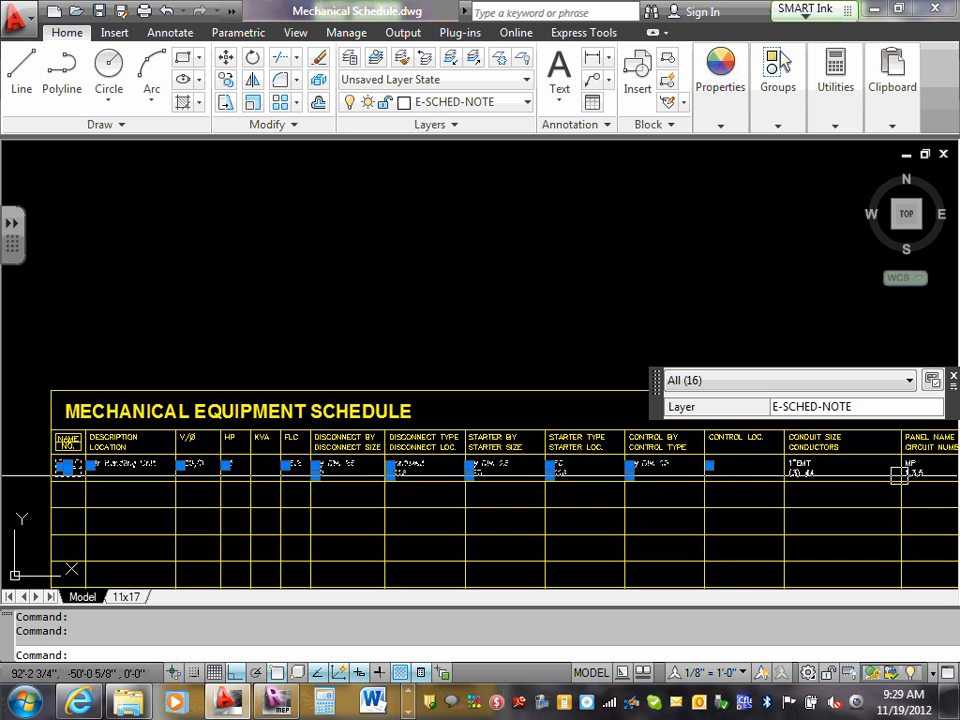
Step: Add the row's conduit size, conductors and panel name entries to the selection and try to include the circuit number
scroll(898, 475, "up", 5)
left_click(612, 452)
left_click(636, 483)
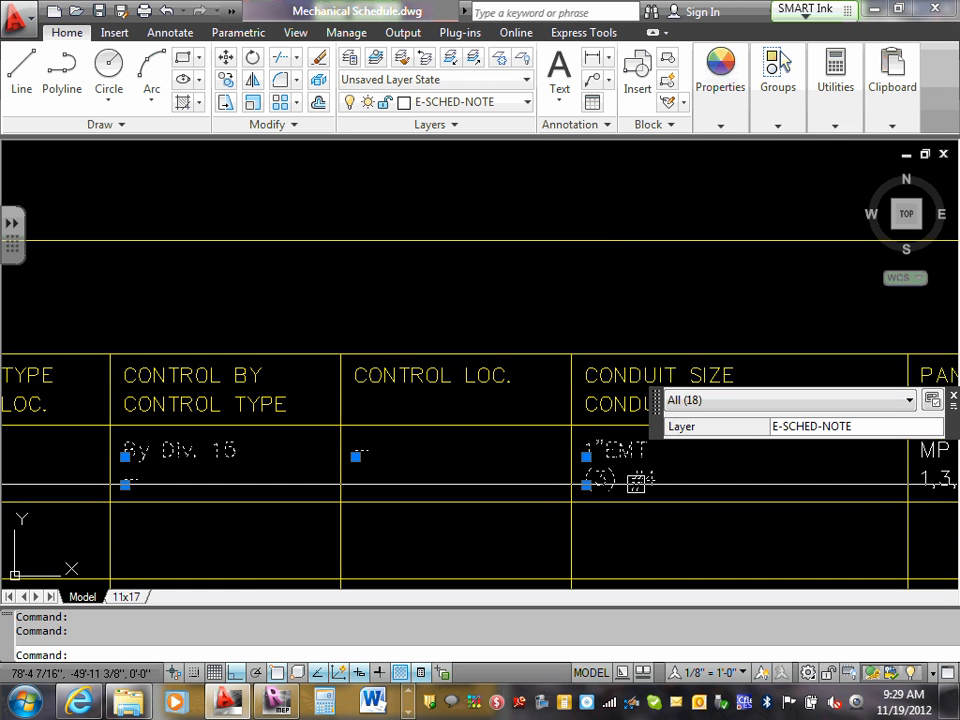
scroll(700, 480, "down", 4)
scroll(540, 475, "up", 4)
left_click(538, 475)
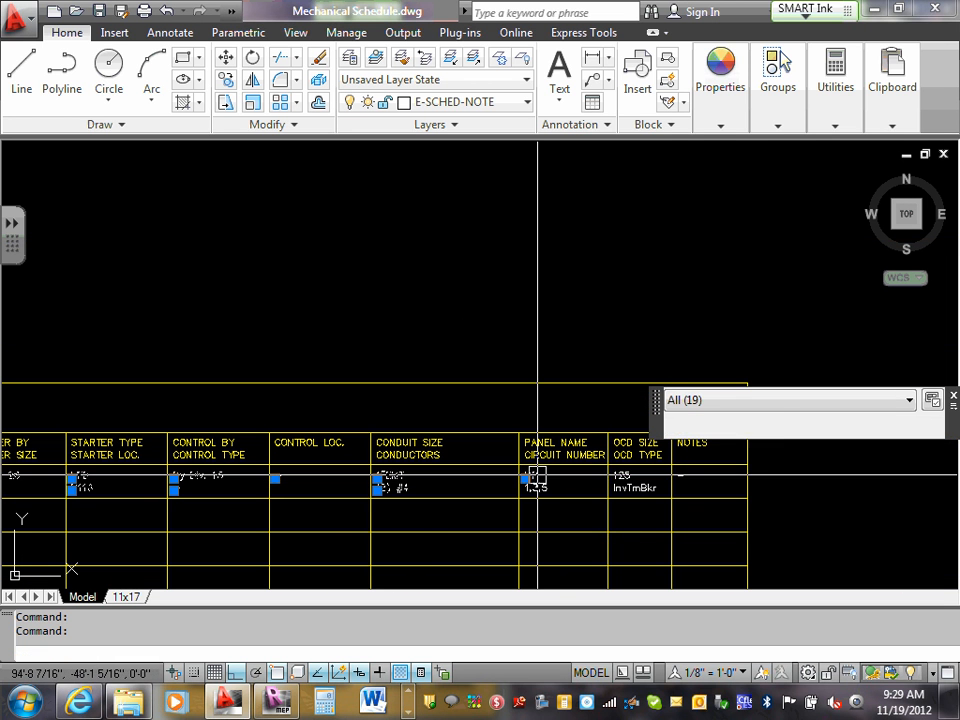
left_click(542, 490)
Step: Add the row's OCD size, OCD type and notes entries to the selection and undo the last operation
scroll(556, 490, "up", 3)
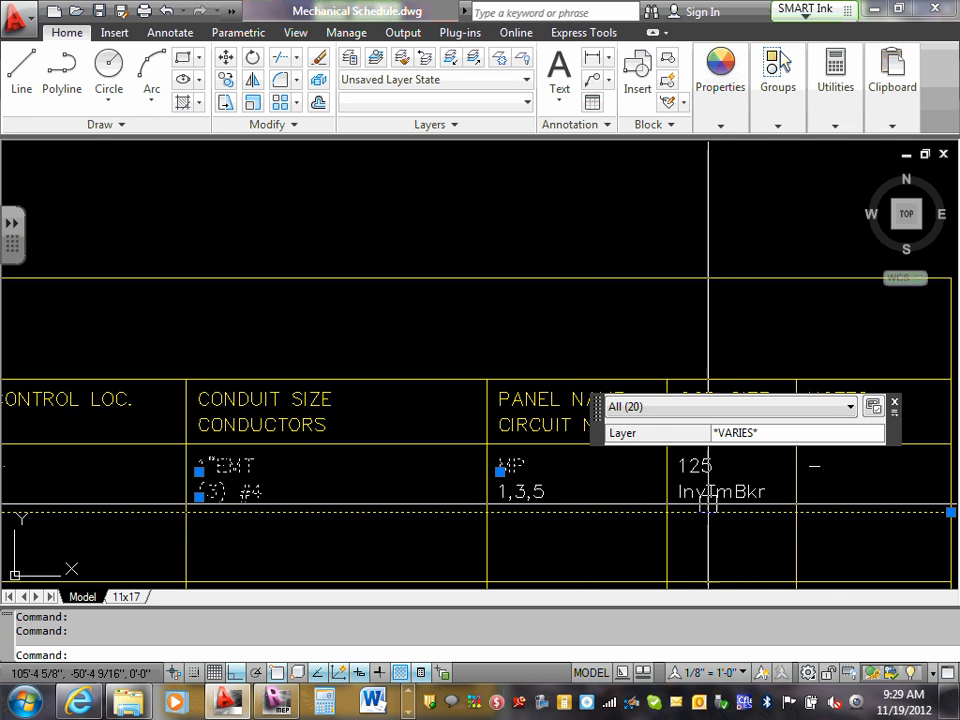
left_click(703, 466)
left_click(703, 491)
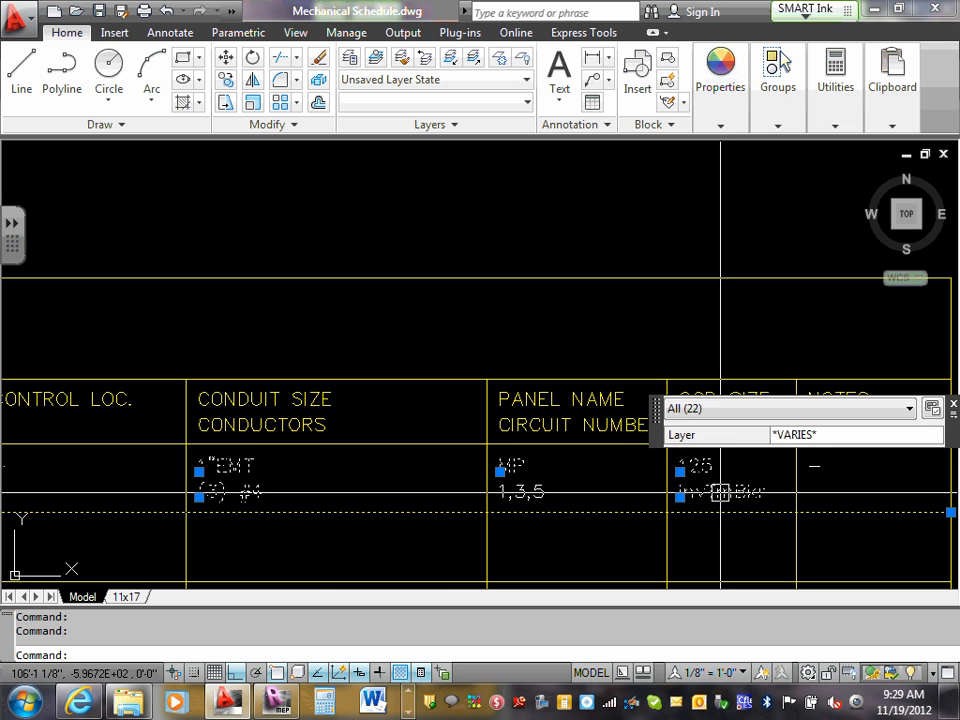
left_click(818, 468)
scroll(878, 474, "down", 2)
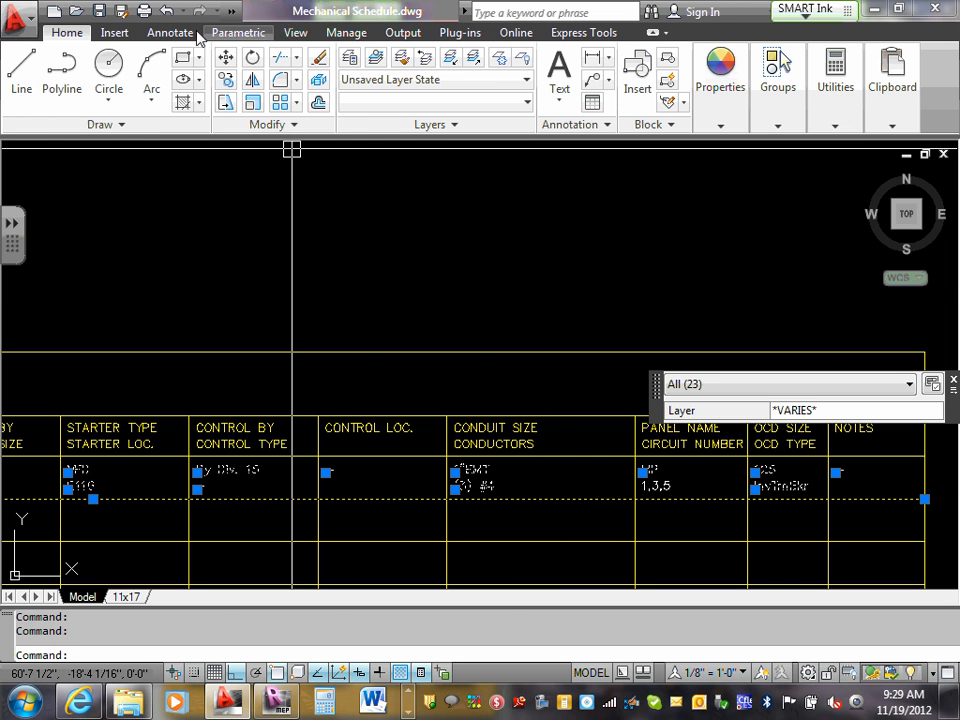
left_click(167, 12)
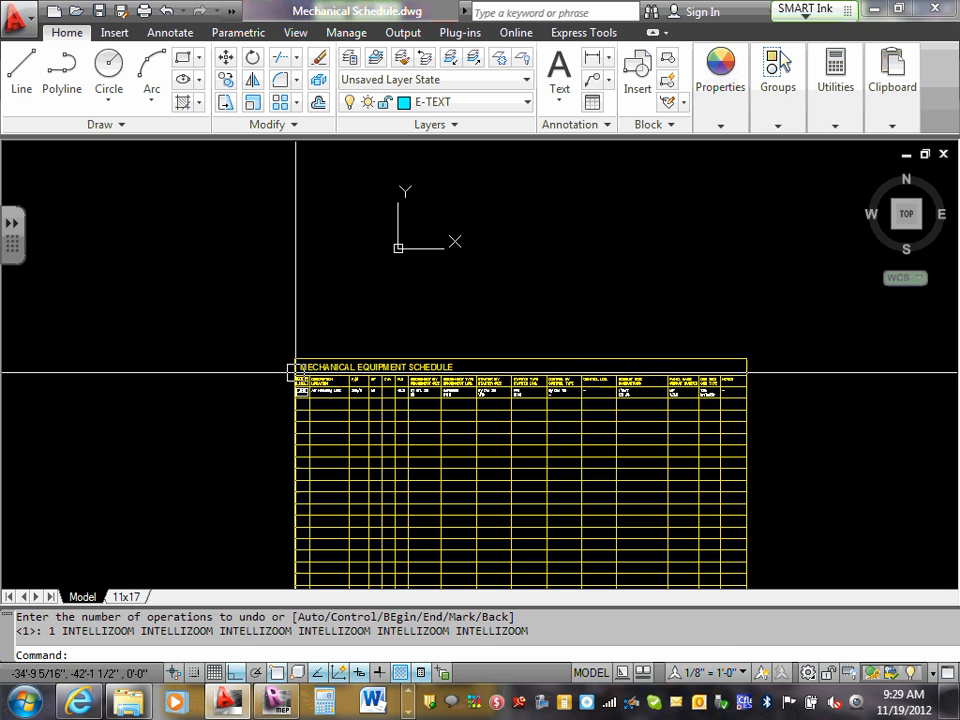
scroll(413, 396, "up", 3)
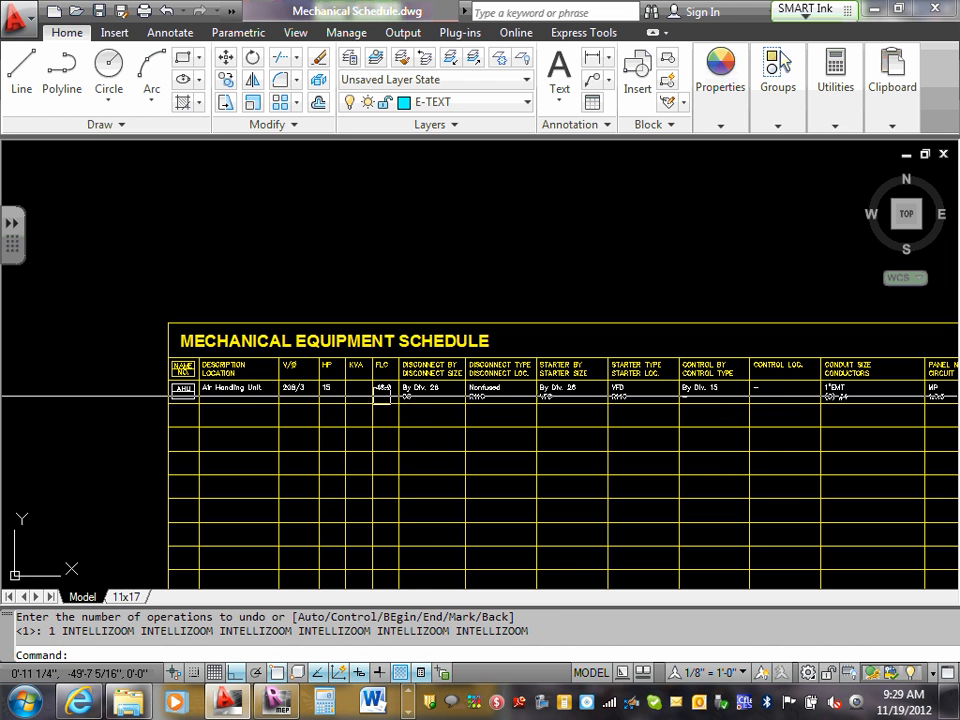
scroll(205, 385, "up", 3)
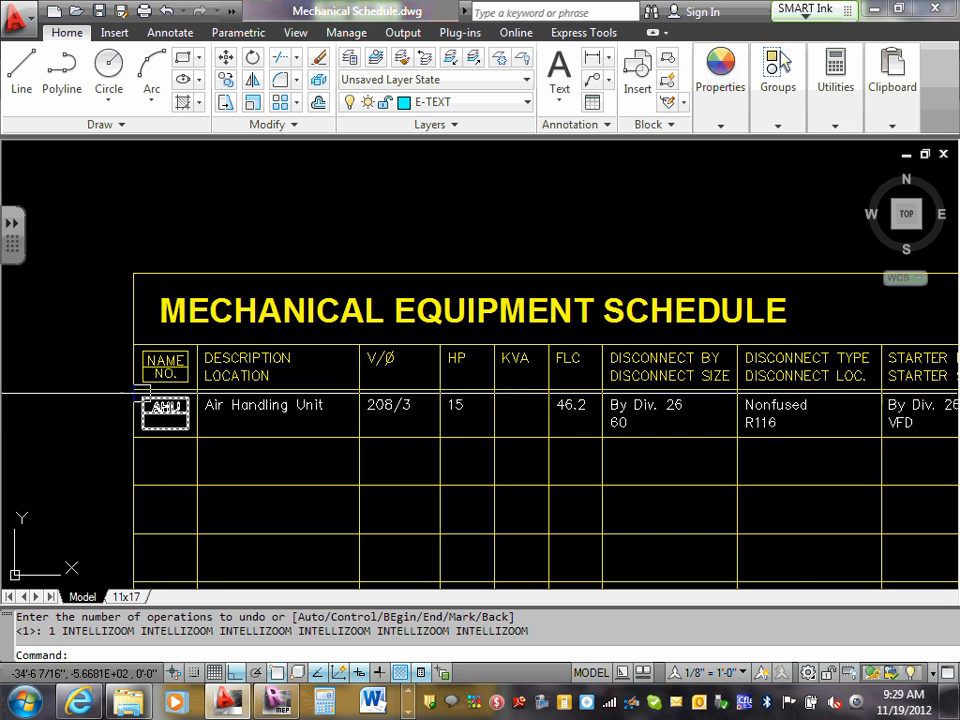
scroll(153, 411, "up", 3)
left_click(226, 434)
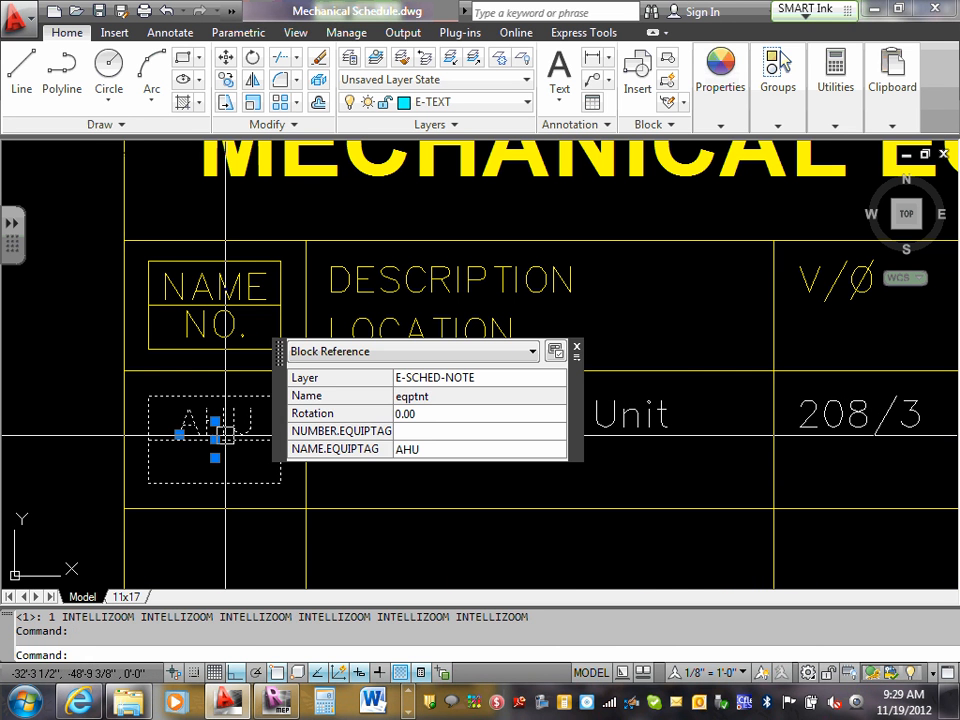
key("Escape")
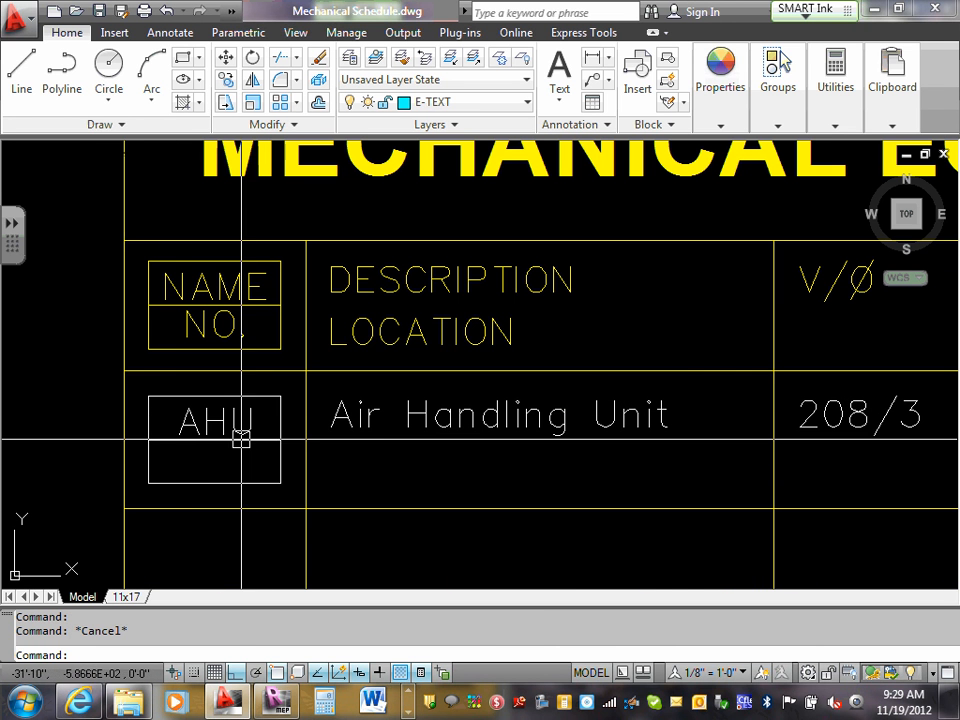
Step: Select the AHU tag and its description, view the clipboard's Copy with Base Point option, and cancel
left_click(240, 434)
left_click(467, 420)
scroll(413, 435, "down", 5)
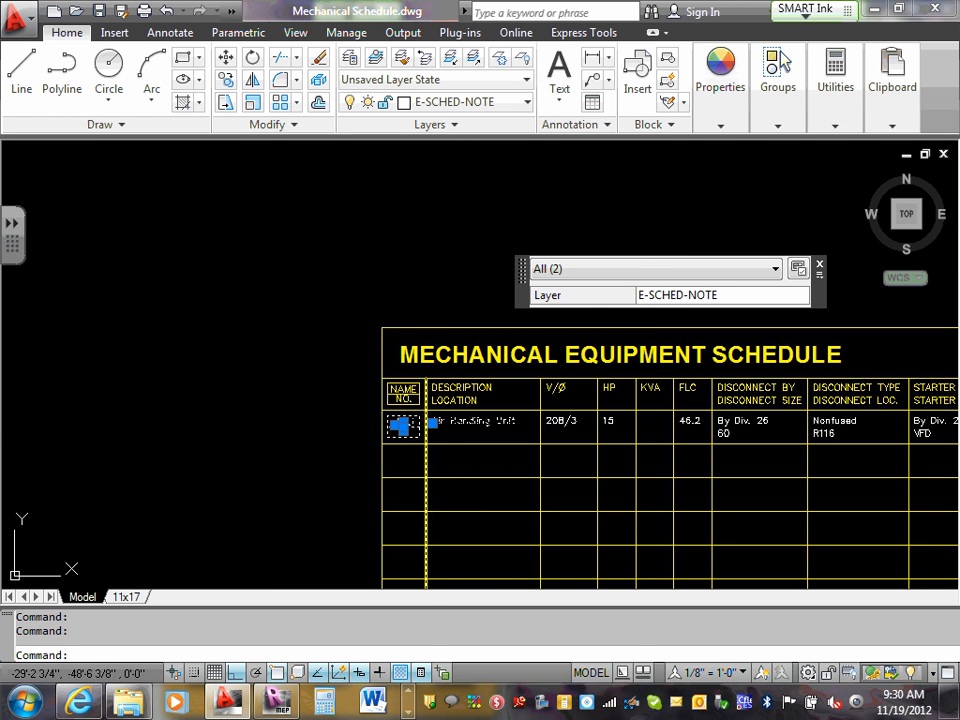
right_click(435, 425)
mouse_move(583, 322)
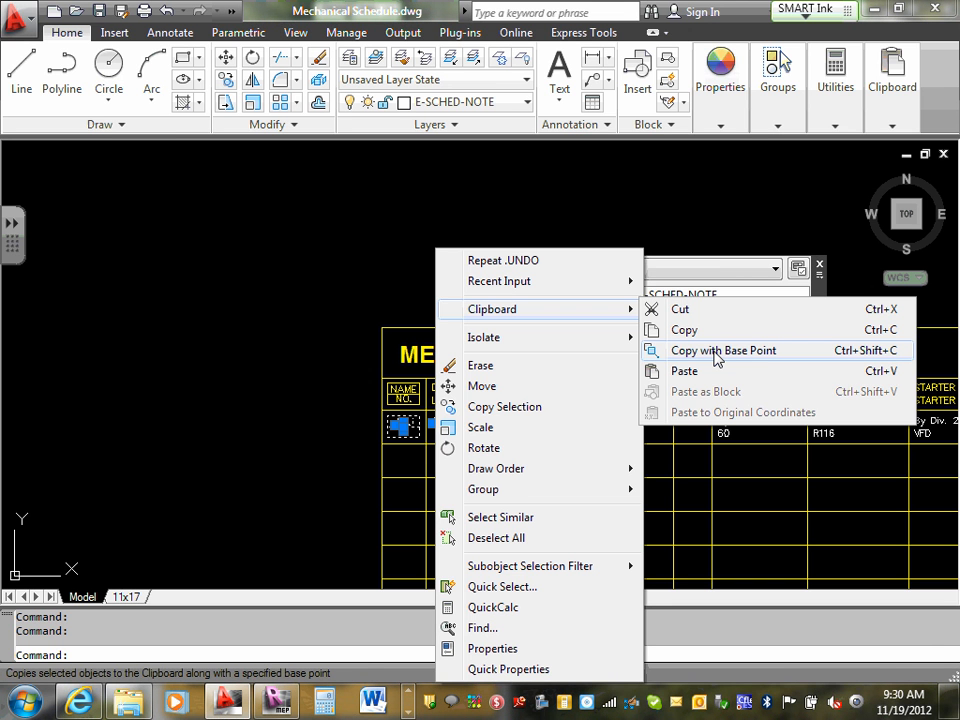
key("Escape")
key("Escape")
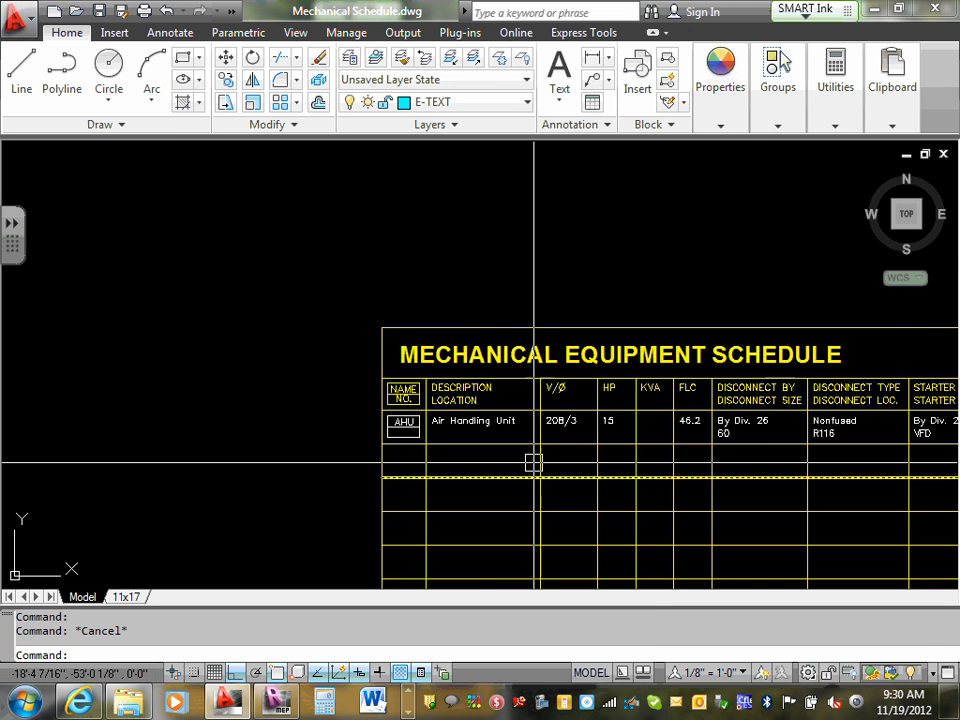
Step: Select the AHU tag with the row's description, voltage/phase and HP entries
scroll(316, 400, "up", 3)
left_click(316, 400)
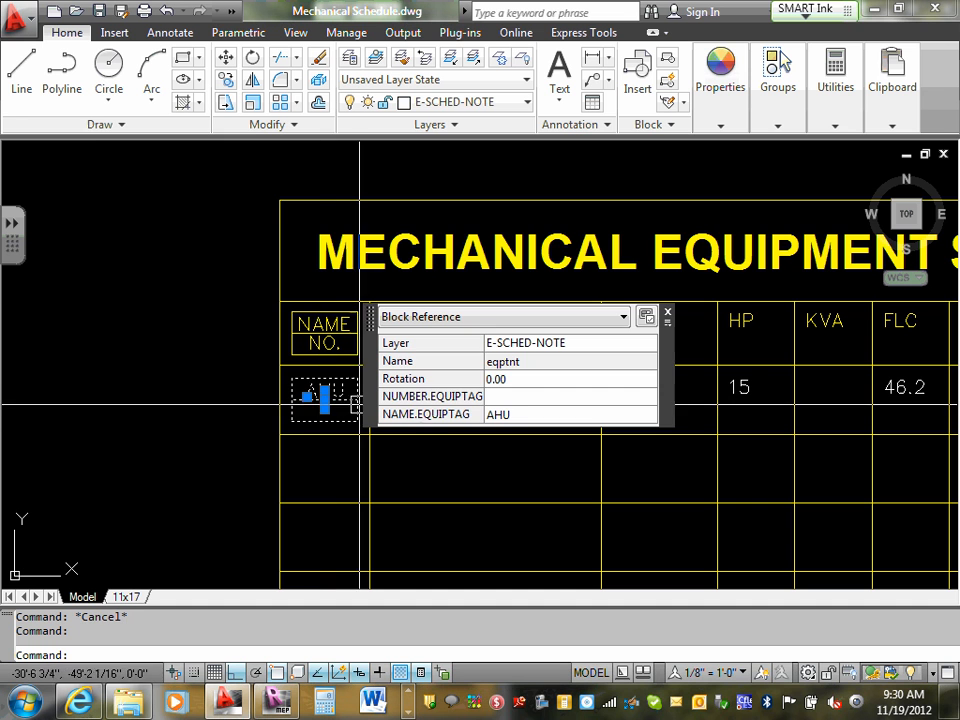
key("Escape")
left_click(356, 398)
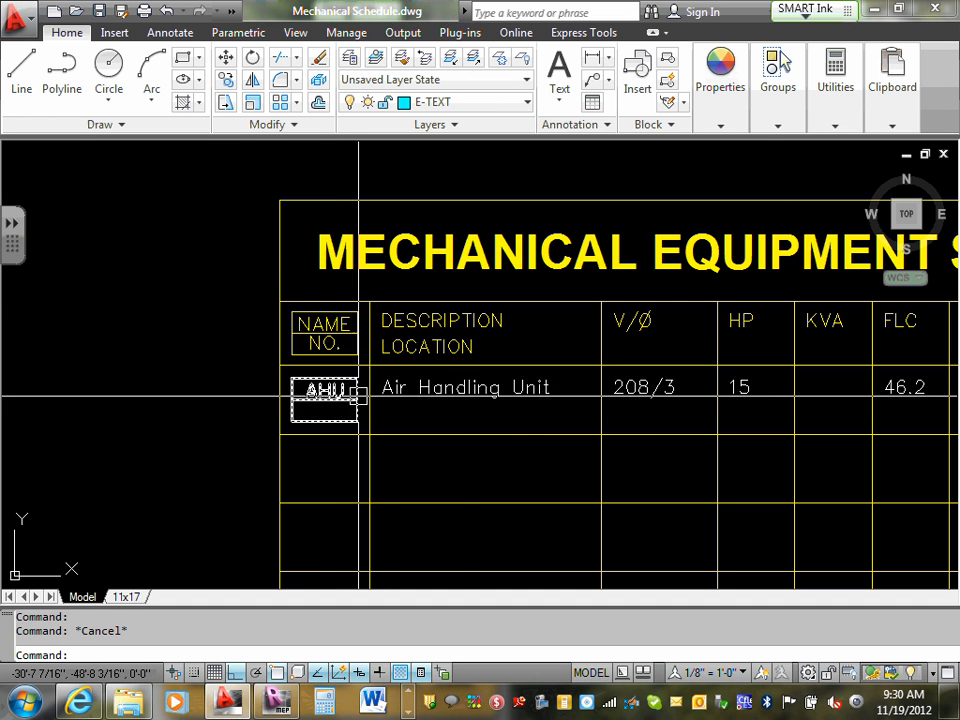
left_click(461, 390)
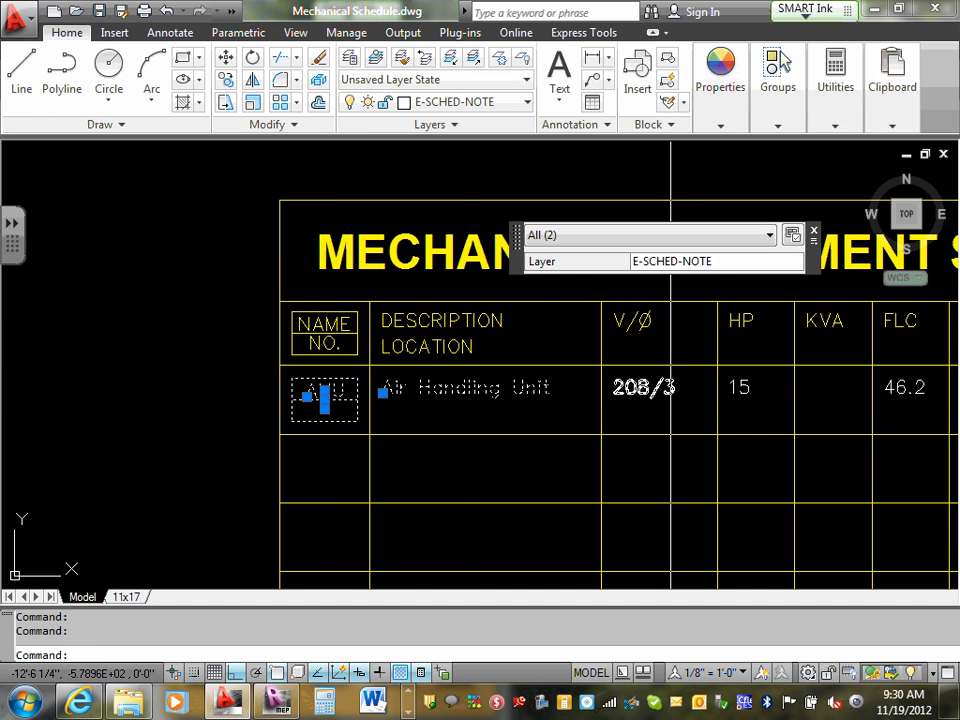
left_click(644, 388)
left_click(753, 390)
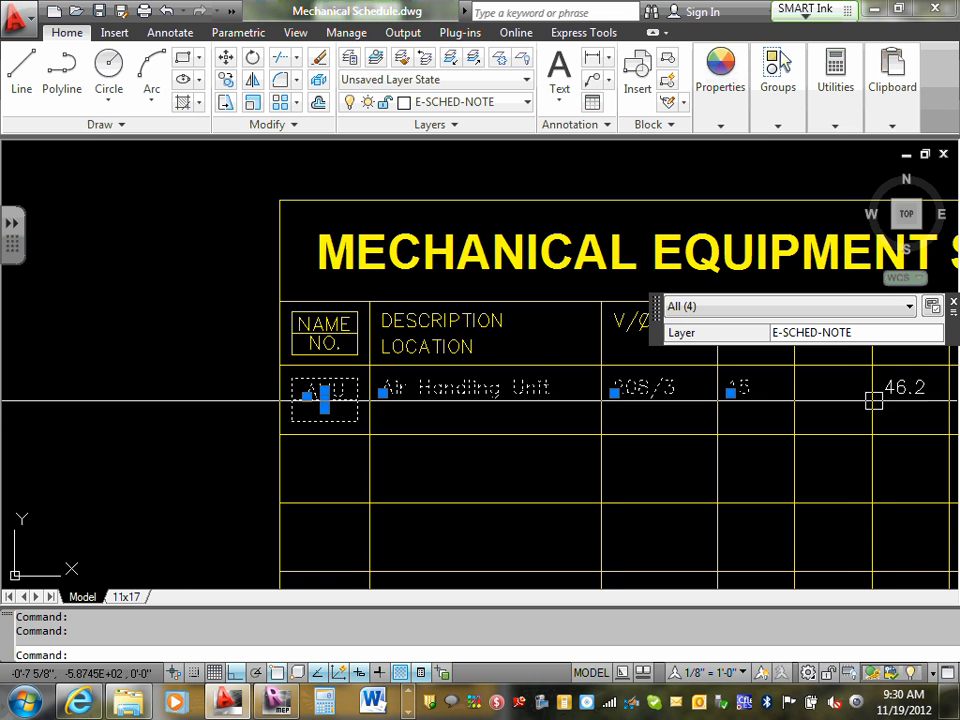
Step: Add the row's FLC, disconnect by, disconnect size, disconnect type and disconnect location entries to the selection
middle_click_drag(845, 398, 416, 403)
scroll(401, 405, "up", 2)
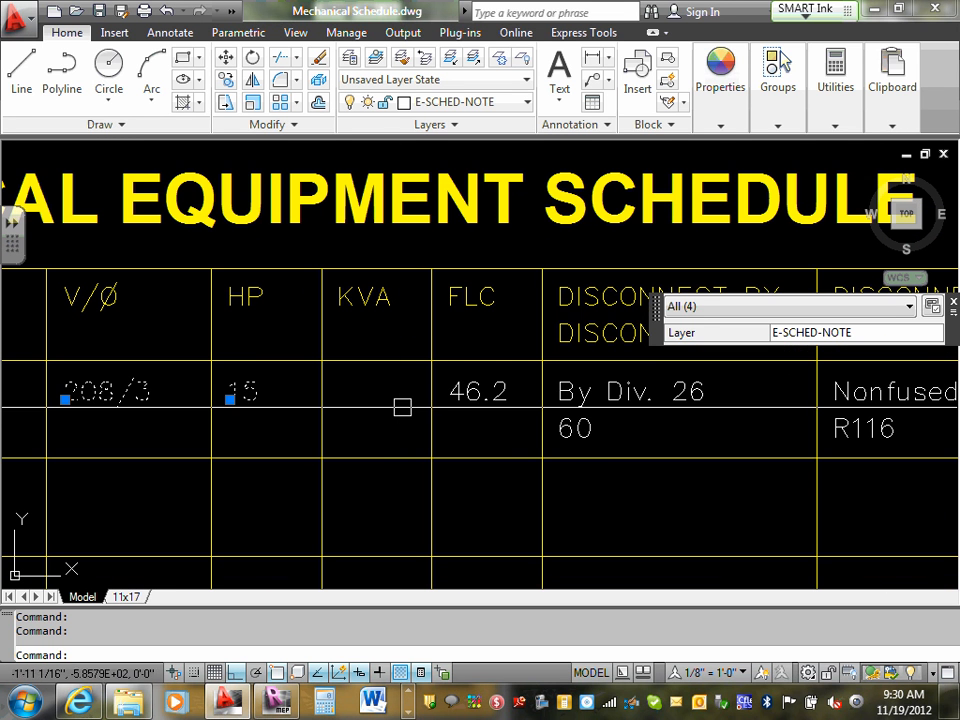
left_click(468, 393)
left_click(562, 390)
left_click(572, 428)
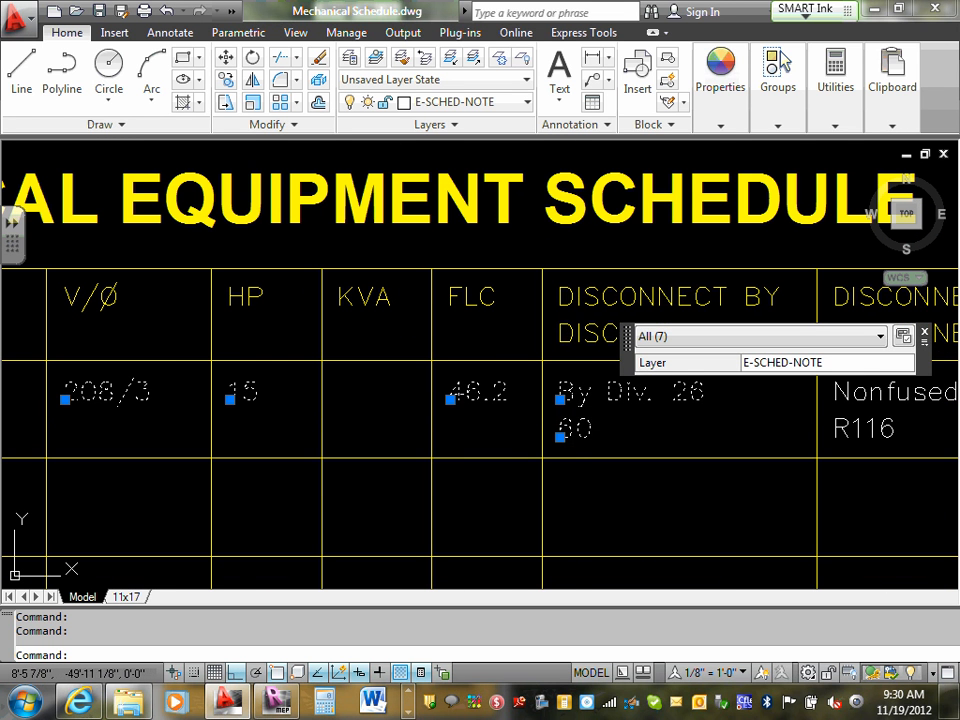
scroll(637, 430, "down", 5)
scroll(780, 425, "up", 5)
left_click(631, 407)
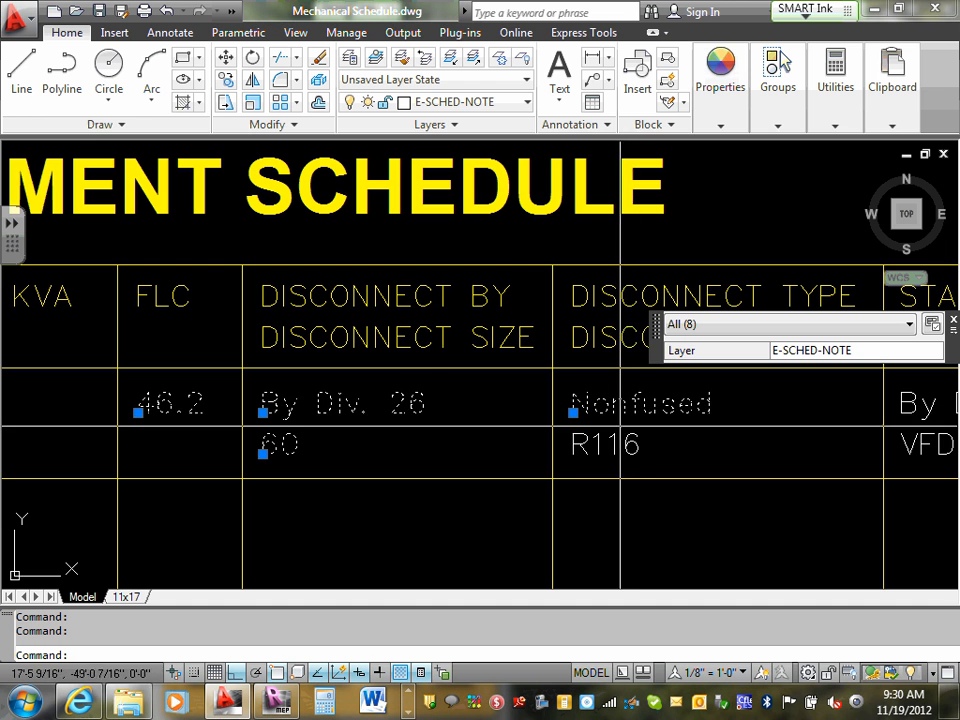
left_click(617, 437)
Step: Add the Air Handling Unit's starter by, starter size, starter type and starter location entries to the selection
scroll(617, 437, "down", 4)
scroll(675, 437, "up", 4)
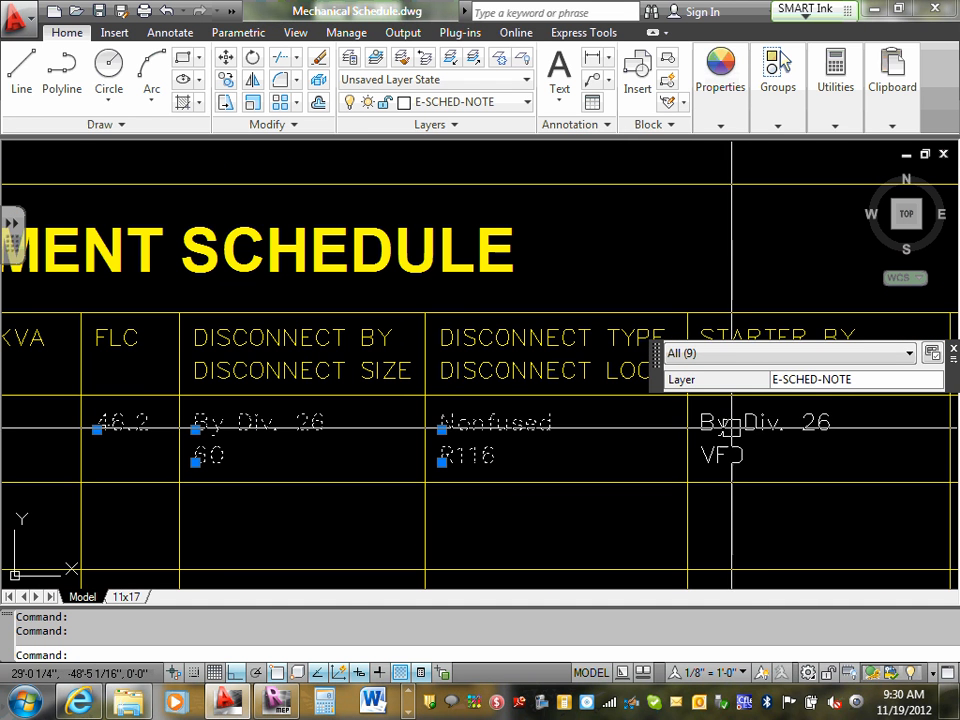
left_click(730, 426)
left_click(722, 455)
scroll(722, 455, "down", 4)
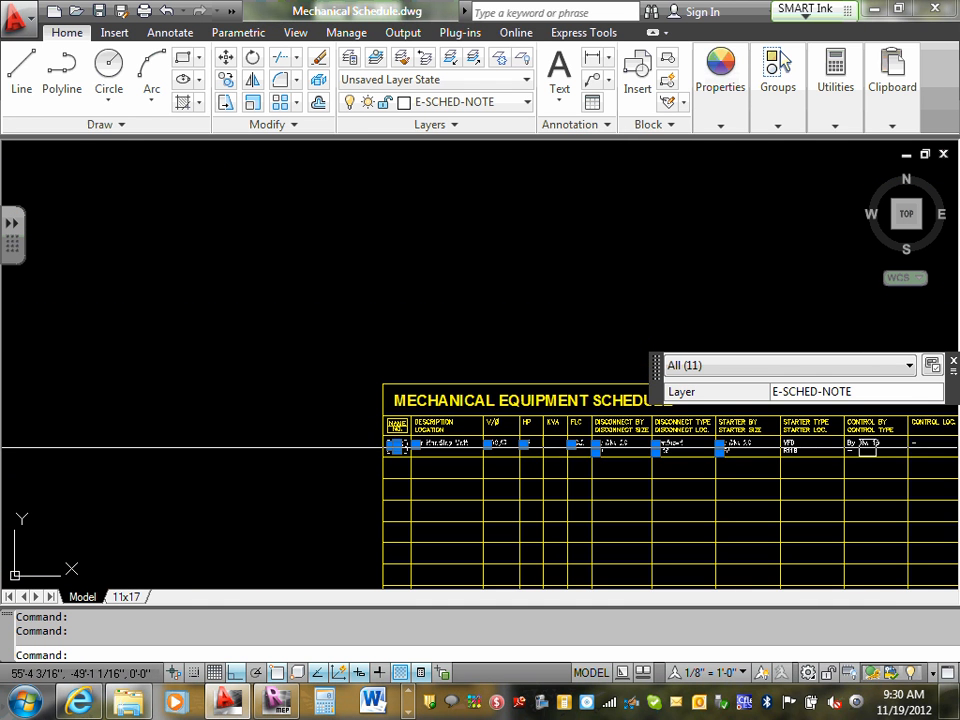
scroll(684, 440, "up", 4)
left_click(662, 440)
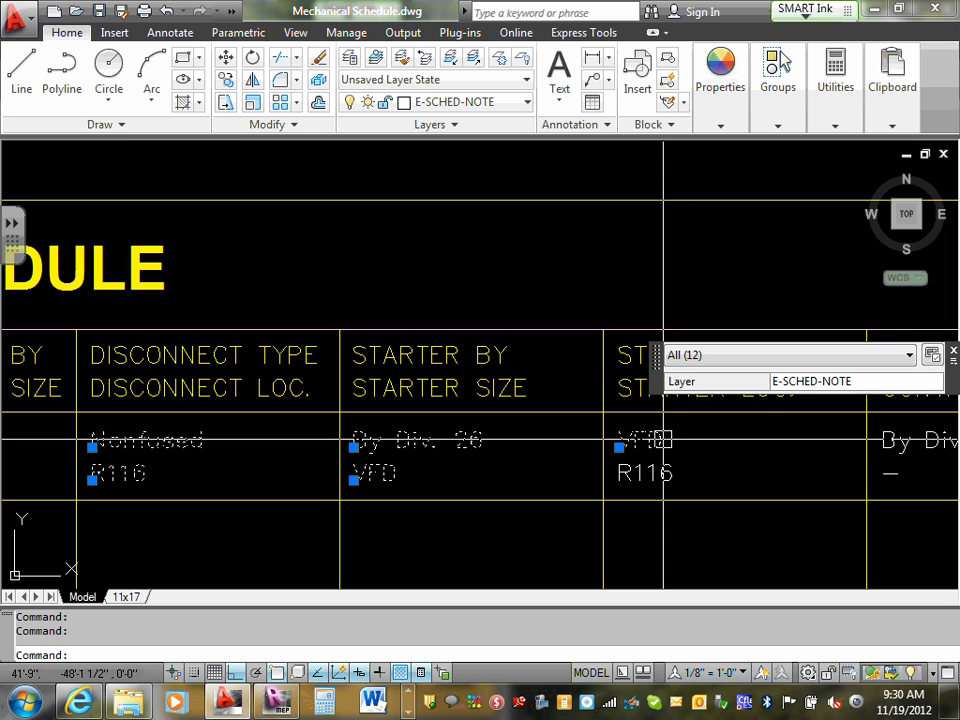
left_click(673, 466)
Step: Add the row's control by, control type and control location entries to the selection
scroll(677, 467, "down", 4)
scroll(815, 463, "up", 4)
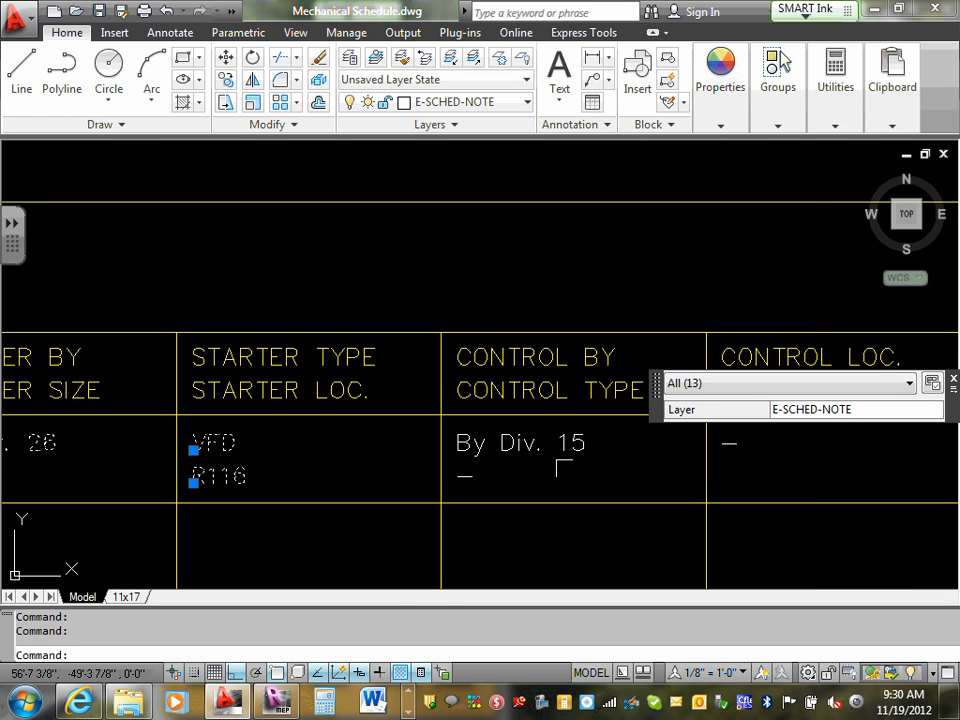
left_click(525, 455)
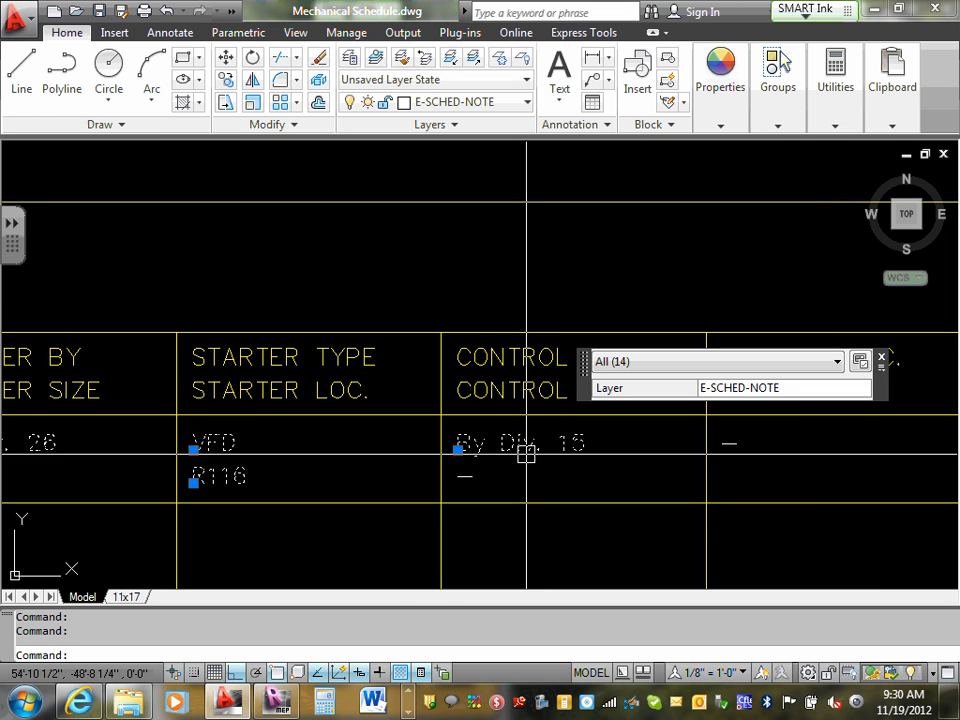
left_click(467, 474)
left_click(738, 447)
Step: Add the row's conduit size, conductors, panel name and circuit number entries to the selection
scroll(735, 446, "down", 4)
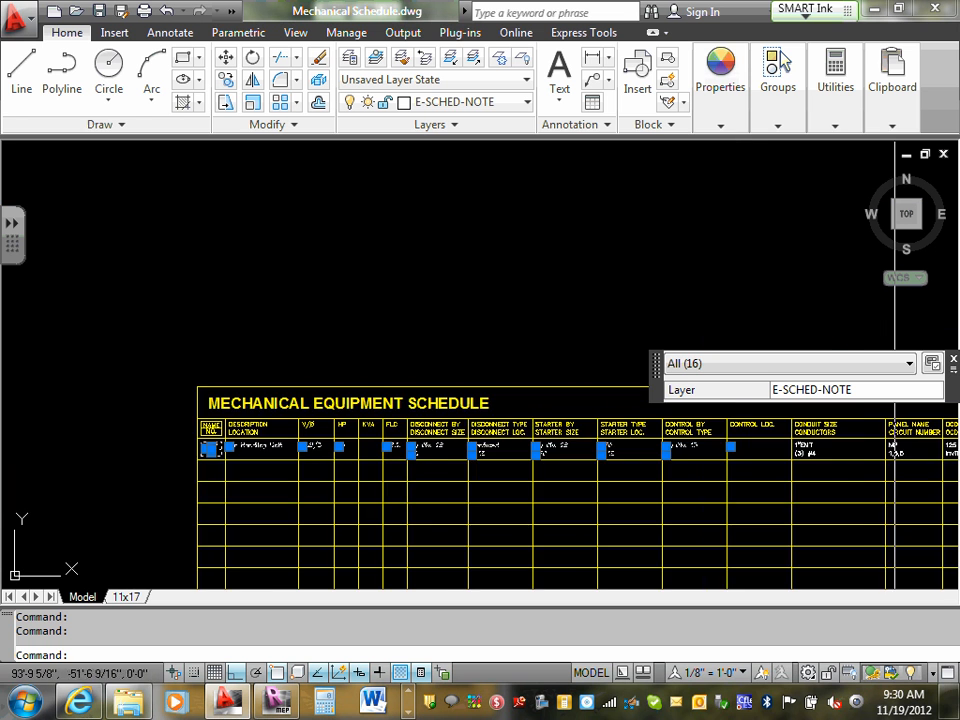
scroll(829, 454, "up", 4)
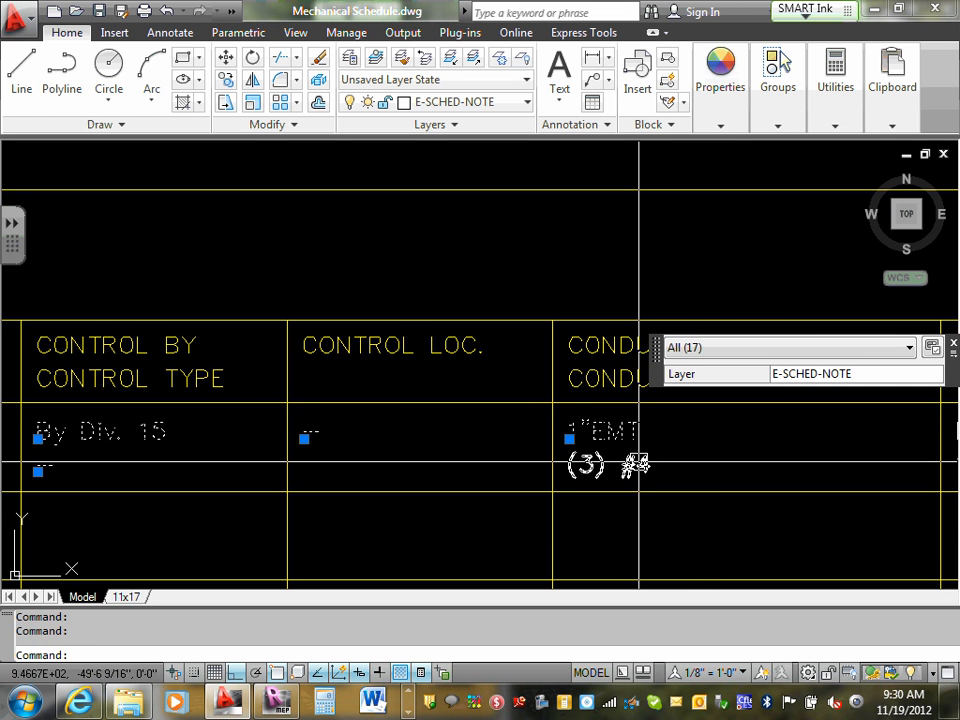
left_click(636, 458)
scroll(700, 462, "down", 5)
scroll(862, 478, "up", 3)
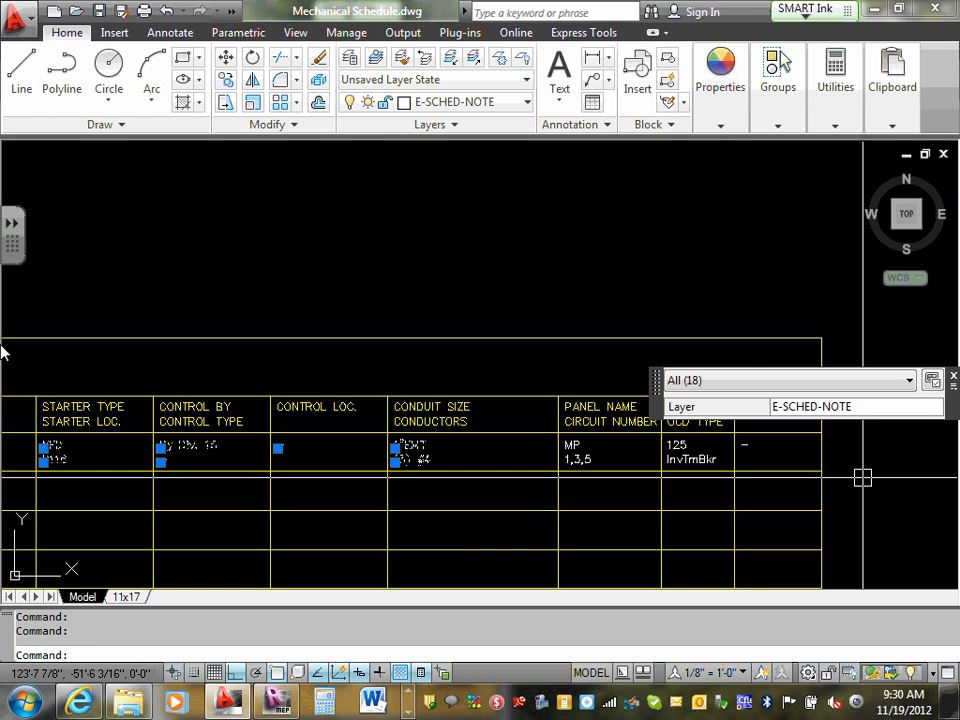
scroll(572, 444, "up", 4)
left_click(570, 447)
left_click(586, 490)
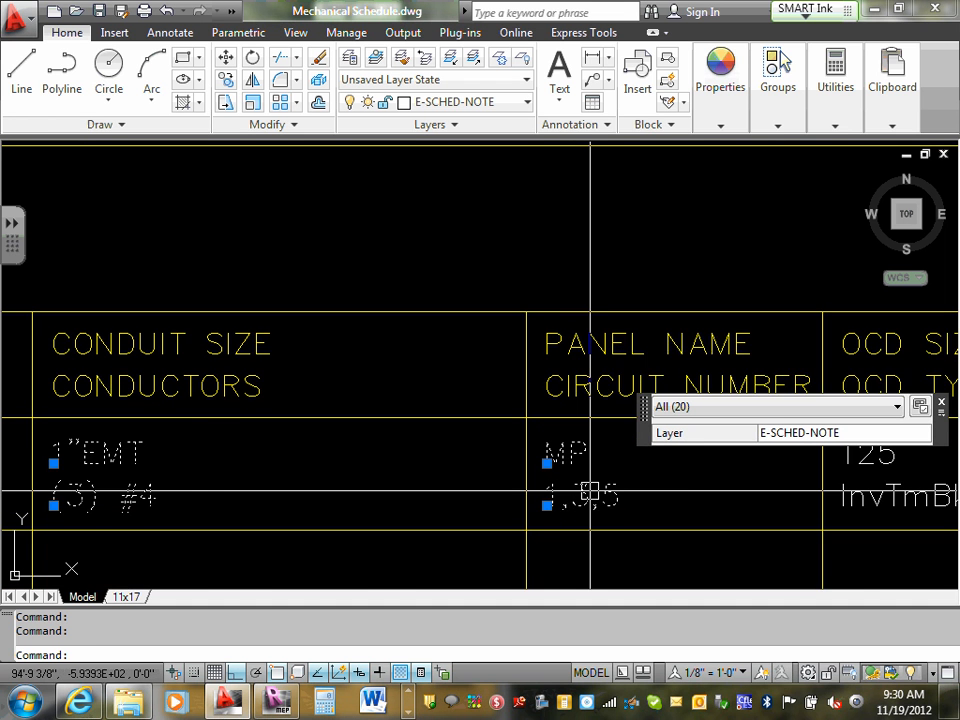
Step: Add the row's OCD size, OCD type and notes entries to the selection
scroll(586, 490, "down", 4)
scroll(722, 483, "up", 4)
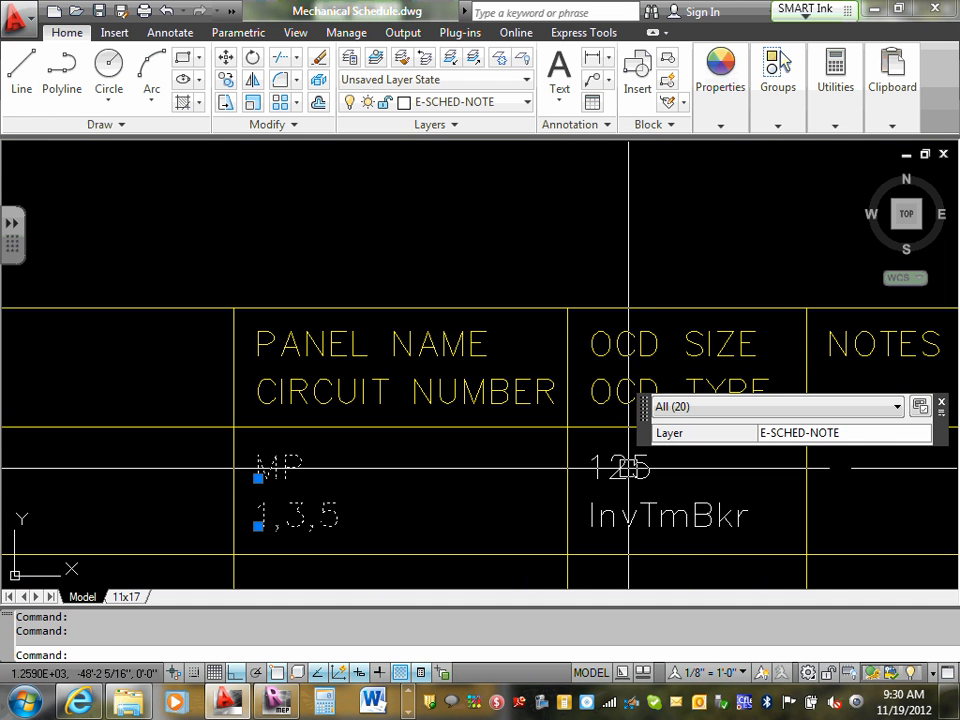
left_click(626, 467)
left_click(683, 515)
scroll(787, 509, "down", 4)
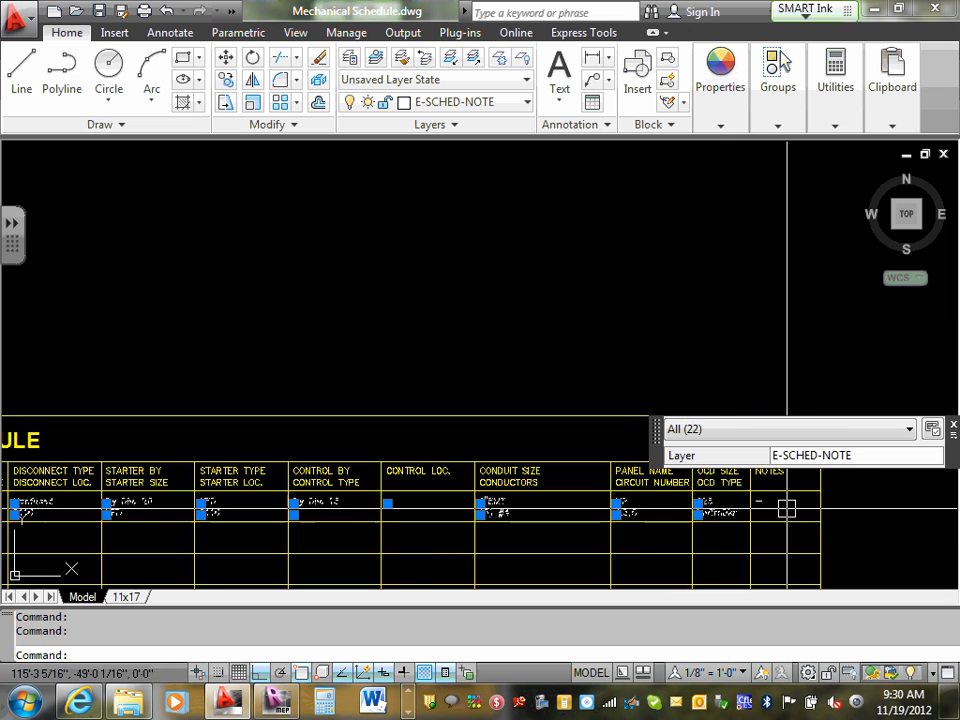
scroll(787, 509, "up", 4)
left_click(716, 506)
Step: Copy the selected entries with a base point at the lower-left corner endpoint of the Air Handling Unit row
scroll(720, 507, "down", 4)
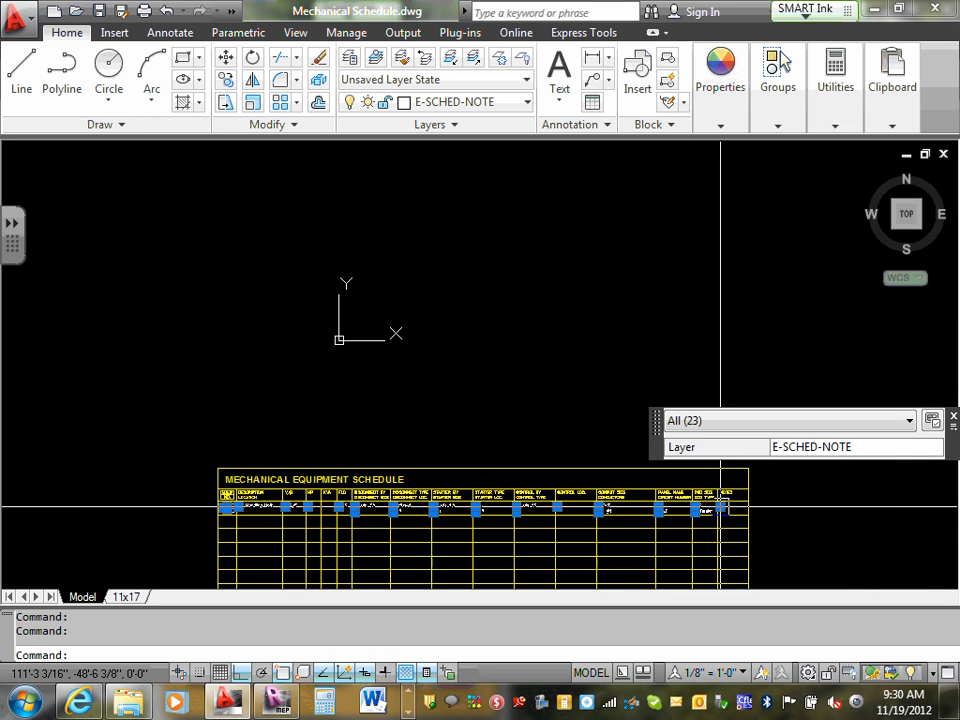
scroll(223, 497, "up", 4)
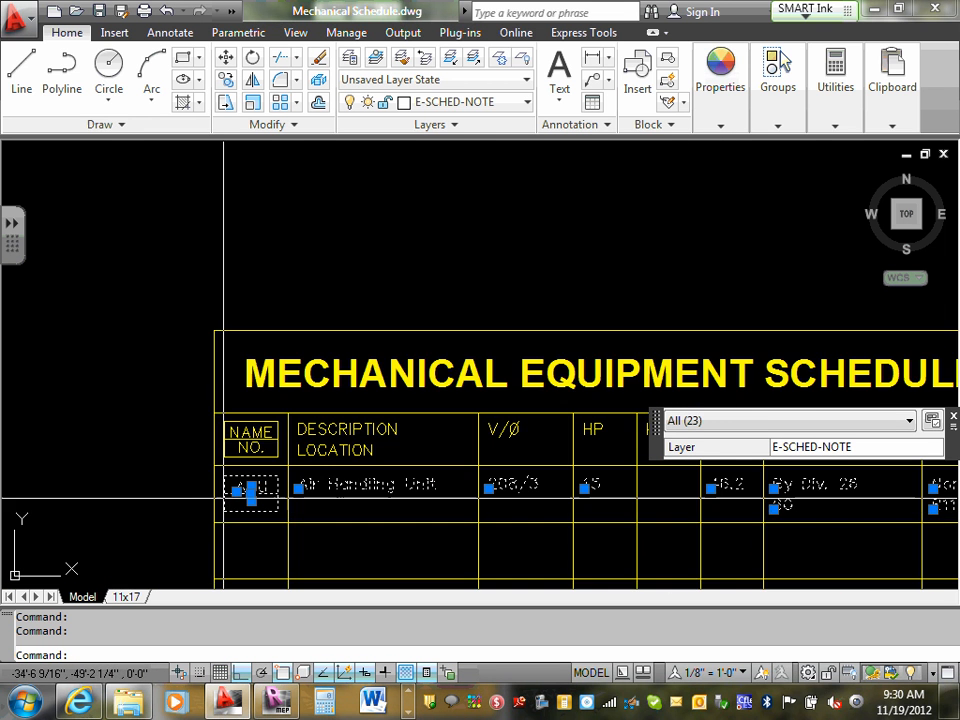
scroll(223, 497, "up", 4)
right_click(433, 462)
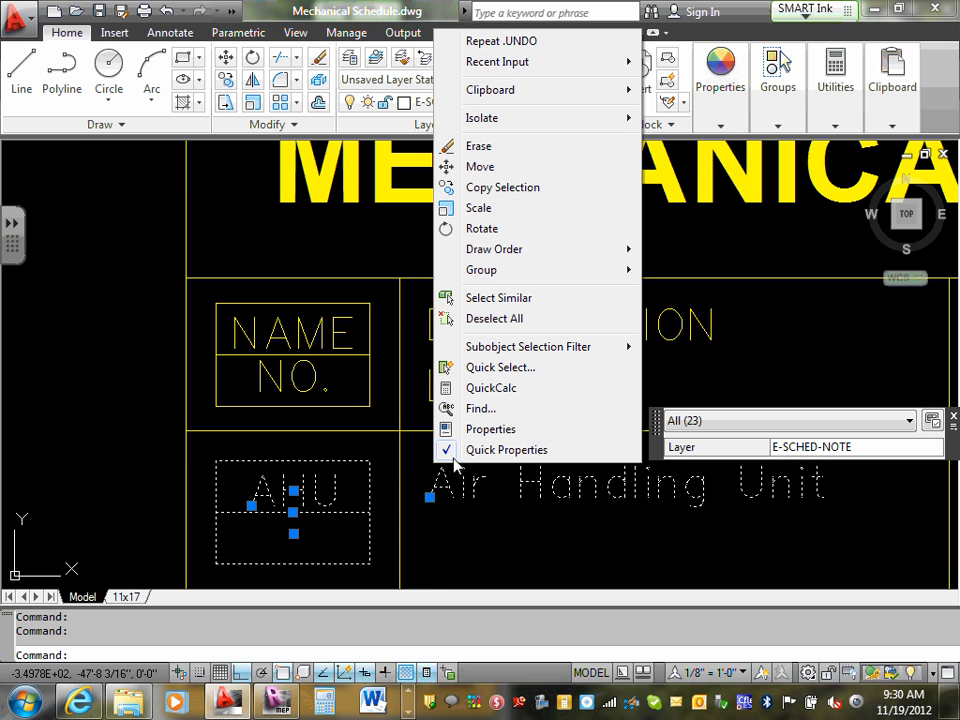
mouse_move(577, 103)
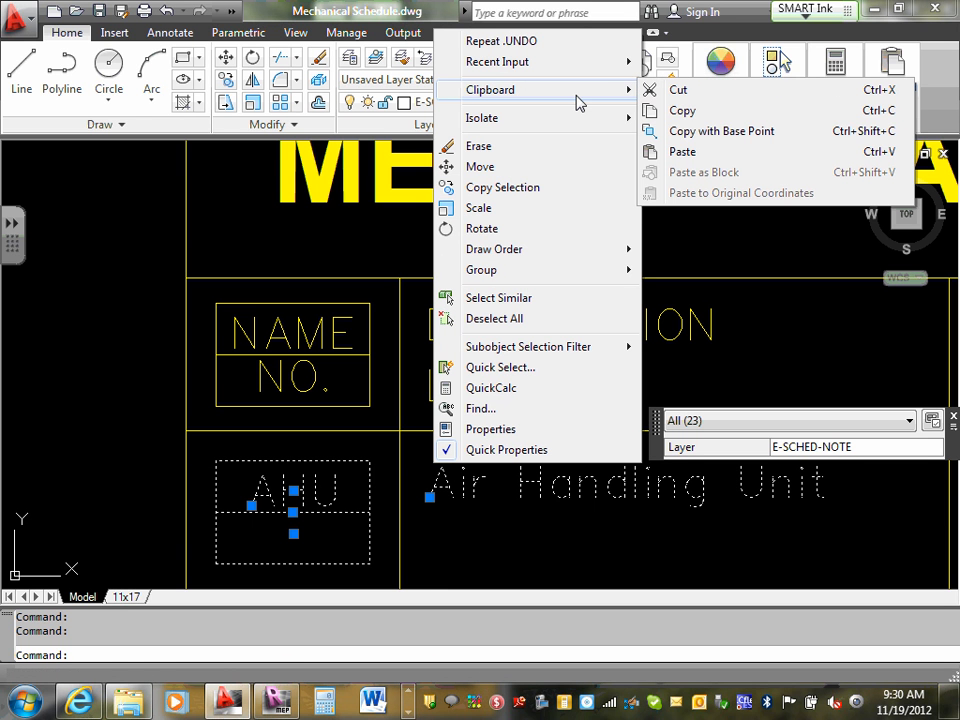
left_click(722, 134)
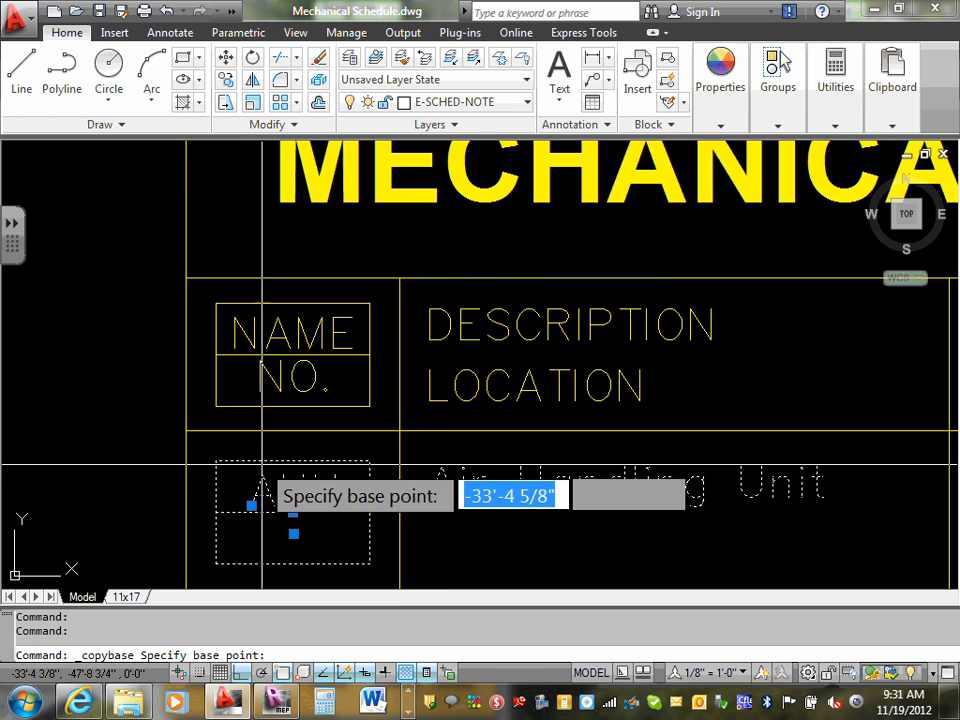
scroll(157, 426, "up", 5)
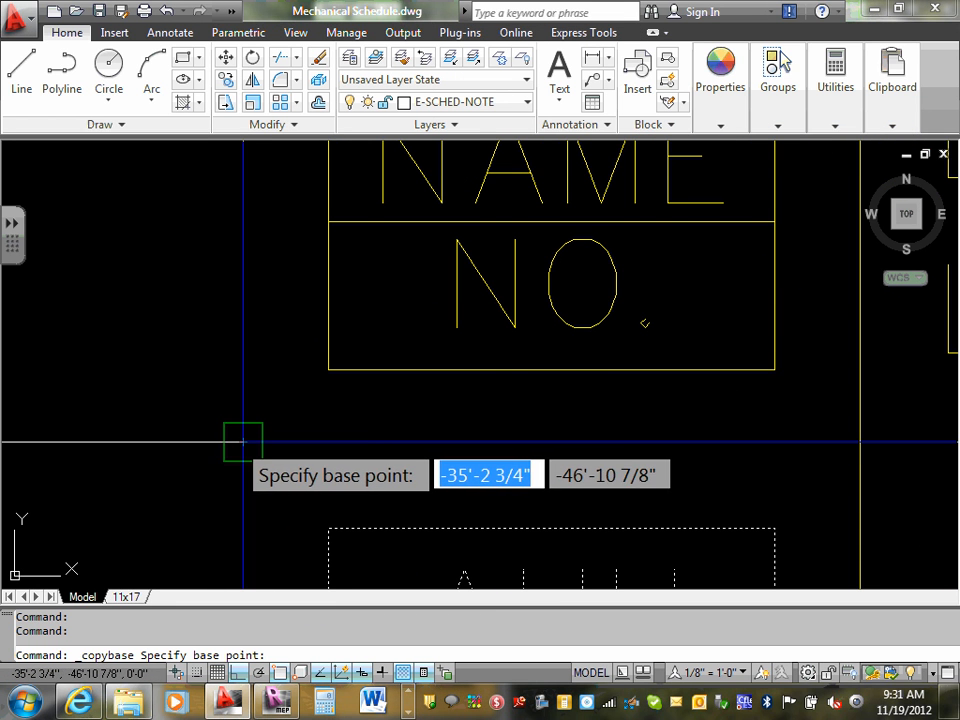
scroll(240, 440, "down", 6)
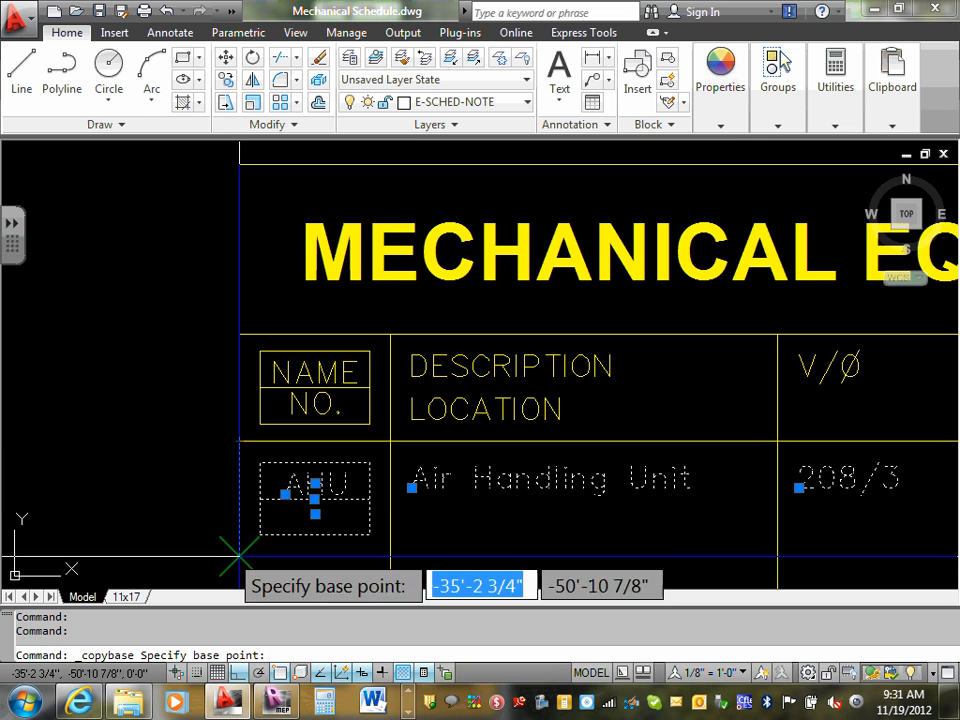
scroll(232, 545, "up", 1)
middle_click_drag(232, 545, 243, 384)
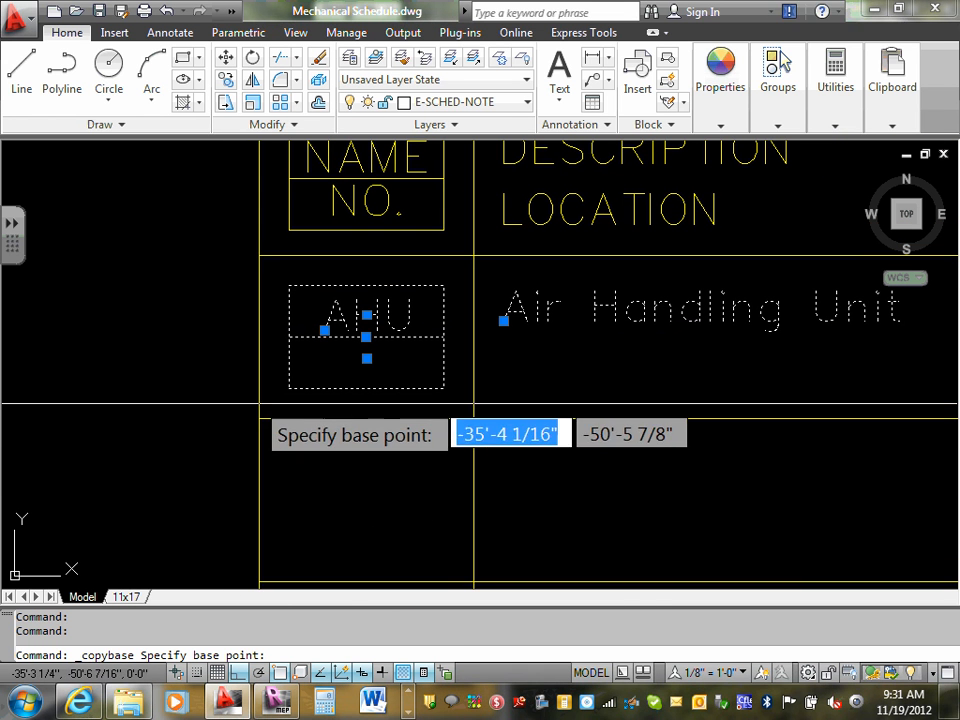
scroll(259, 418, "up", 2)
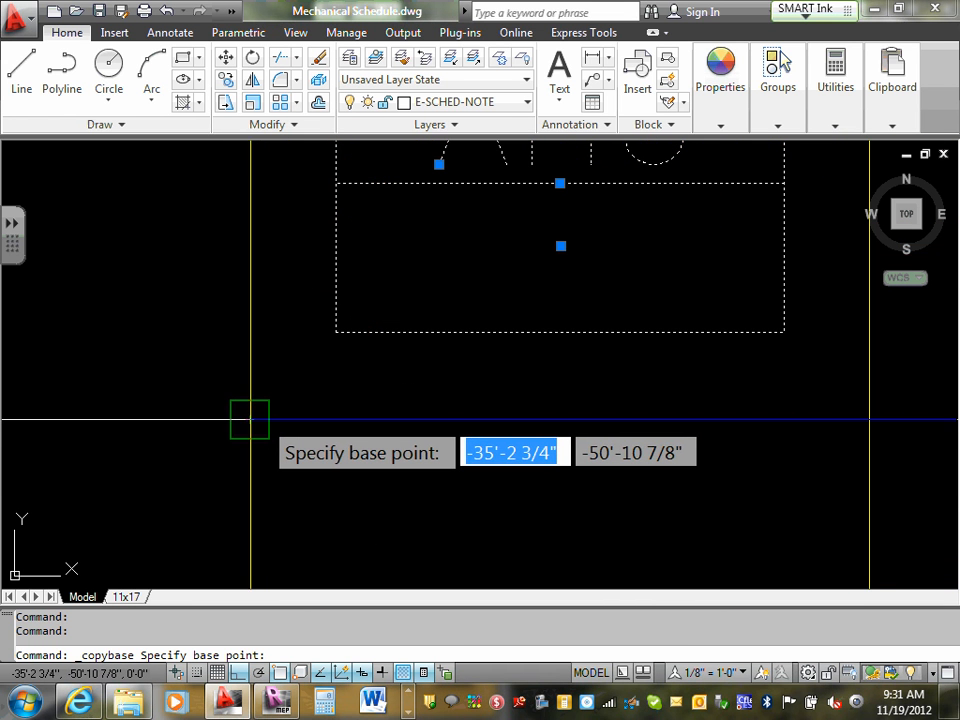
scroll(260, 420, "down", 4)
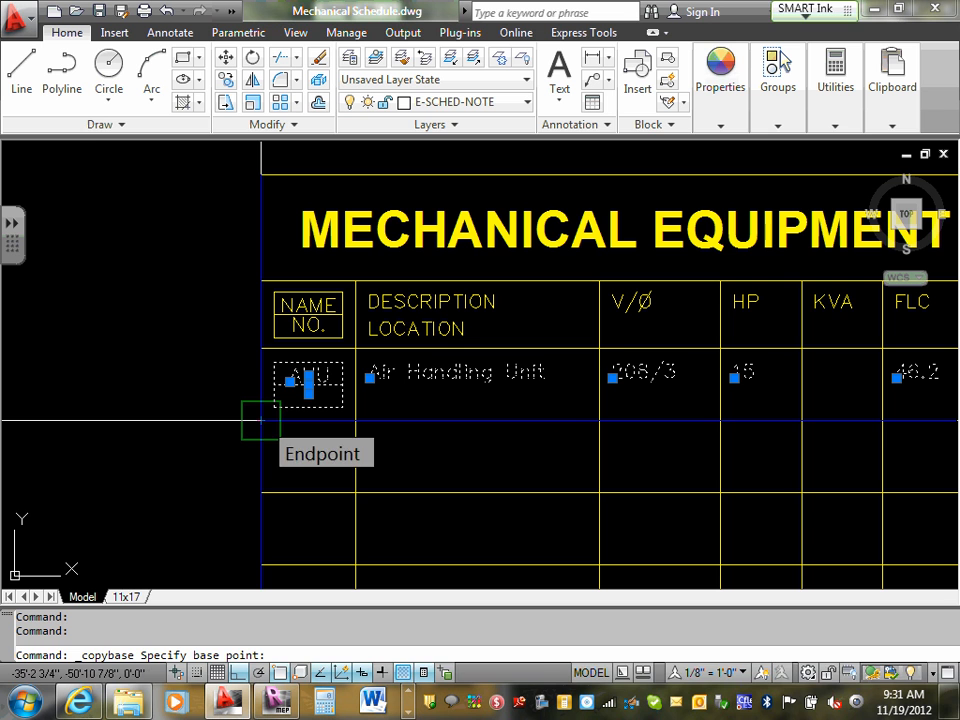
left_click(260, 420)
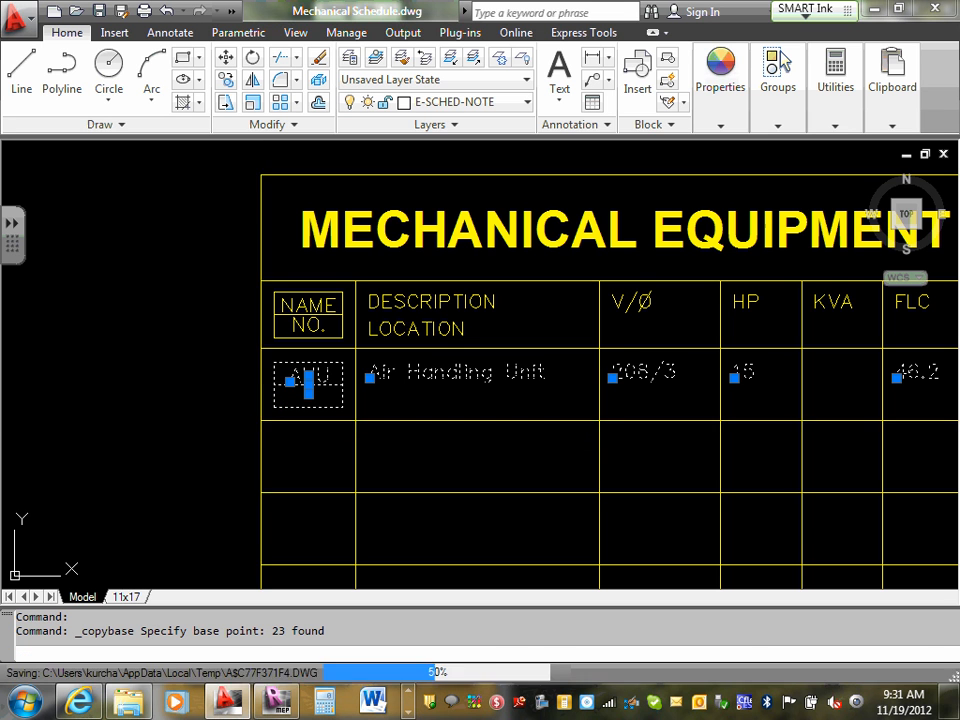
Step: Paste the copied entries into the second schedule row, inserting them at that row's lower-left corner endpoint
right_click(229, 439)
mouse_move(328, 79)
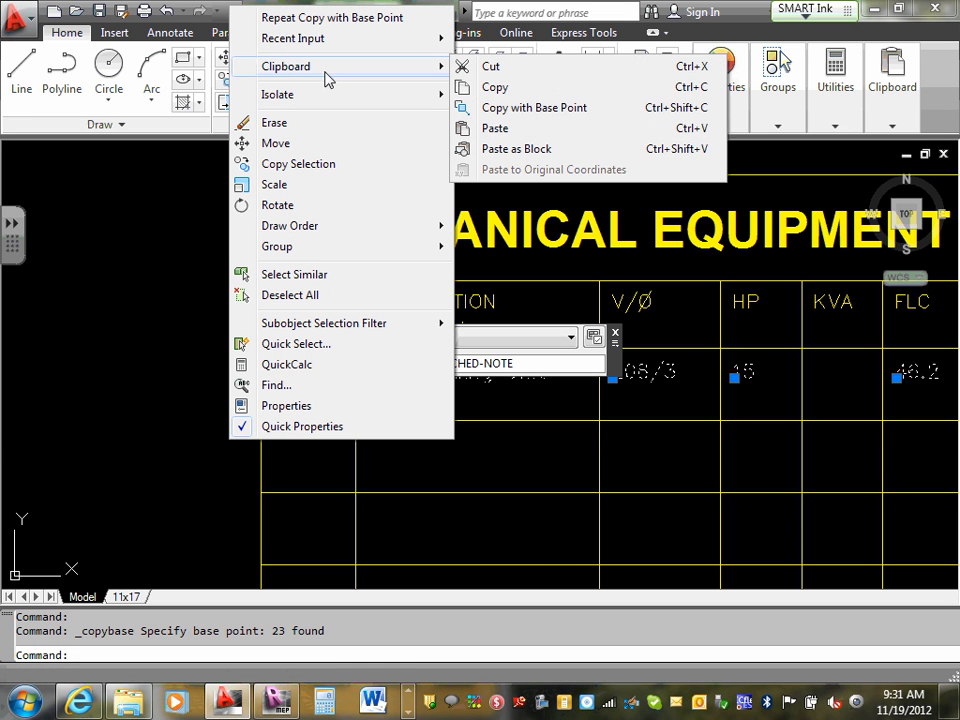
left_click(496, 130)
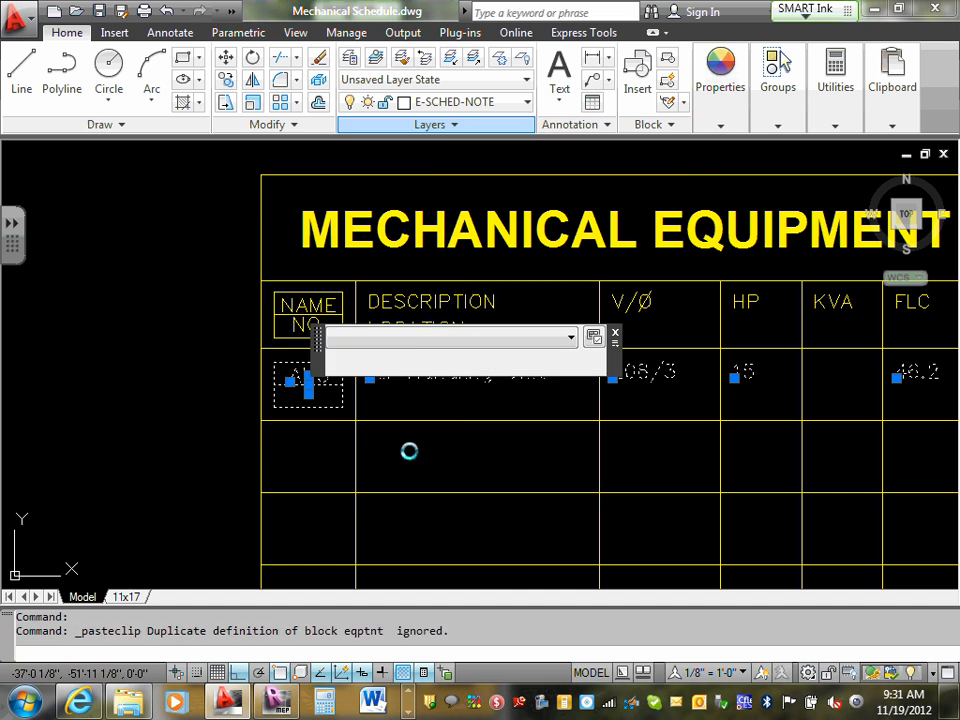
scroll(253, 476, "up", 4)
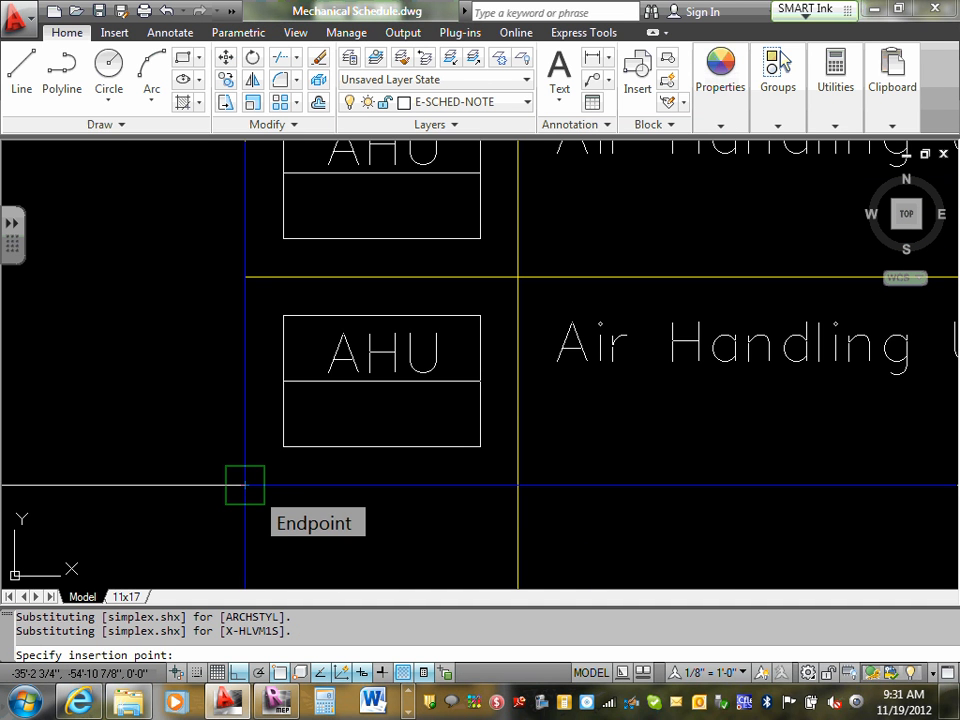
left_click(245, 485)
Step: Examine the equipment number and equipment name attributes of the AHU tag in the first schedule row
scroll(250, 490, "down", 4)
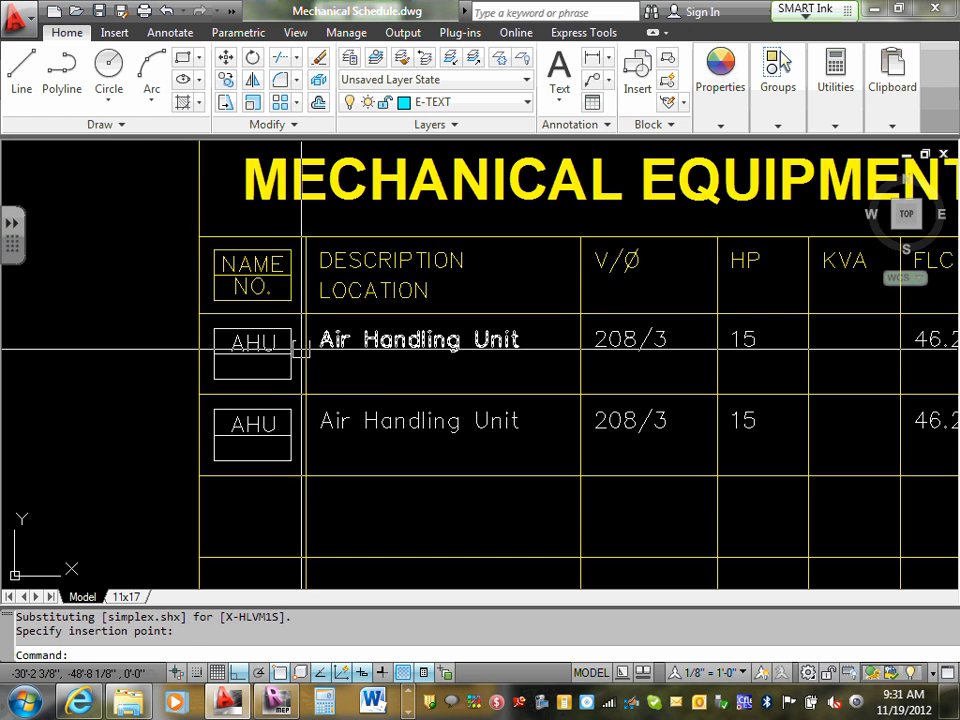
double_click(266, 341)
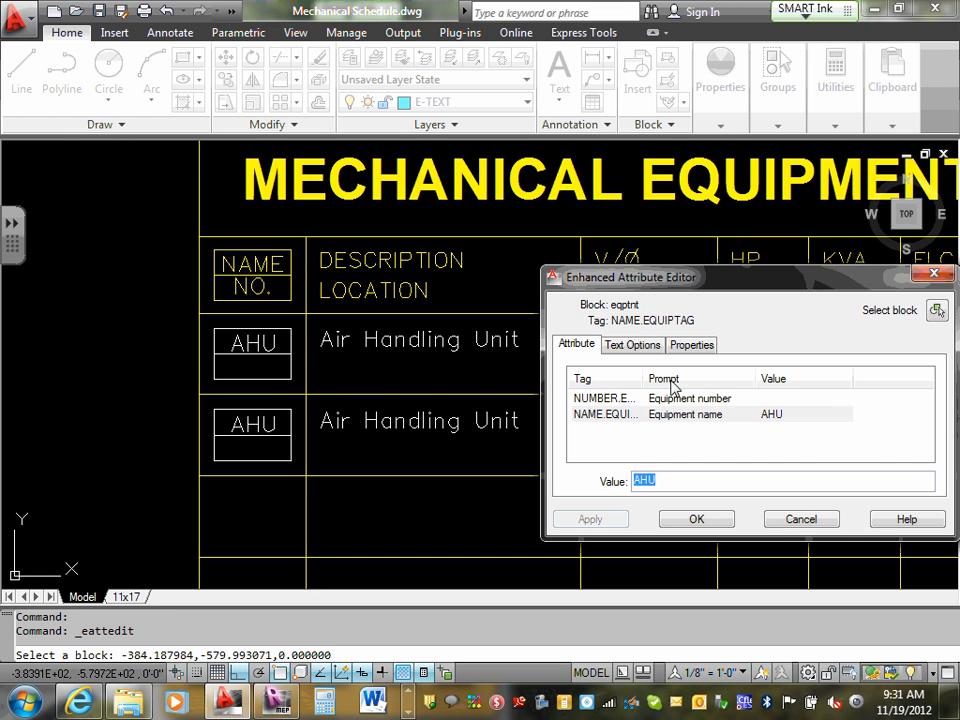
left_click(672, 416)
left_click(677, 398)
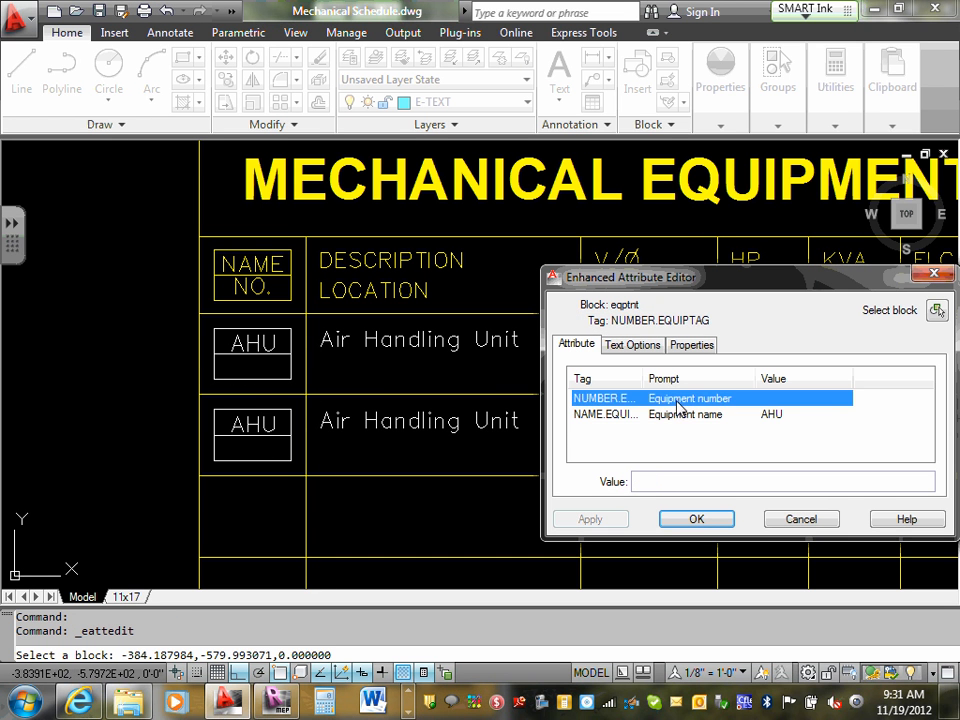
left_click(673, 412)
left_click(676, 398)
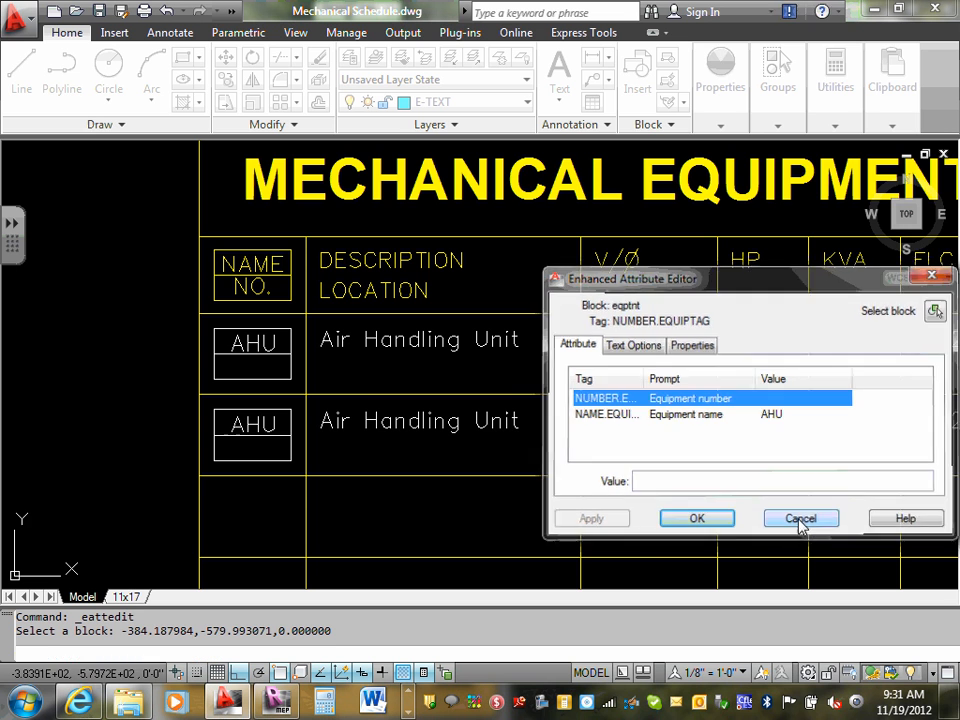
left_click(800, 519)
Step: Save the mechanical schedule drawing with the full width of the schedule in view
scroll(617, 462, "down", 2)
scroll(617, 462, "down", 3)
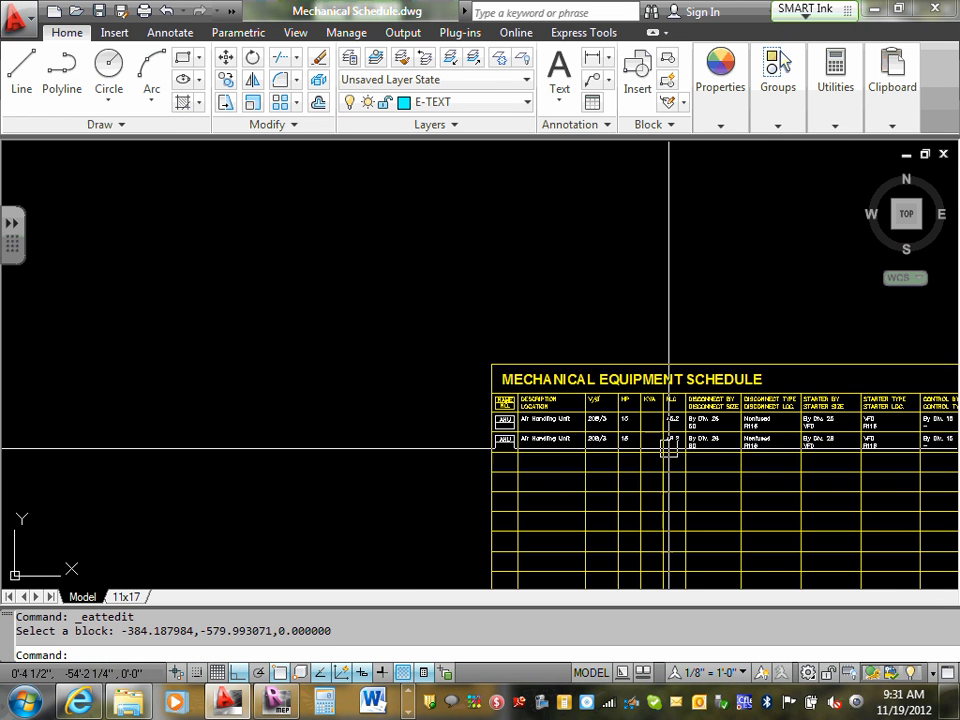
scroll(669, 449, "up", 2)
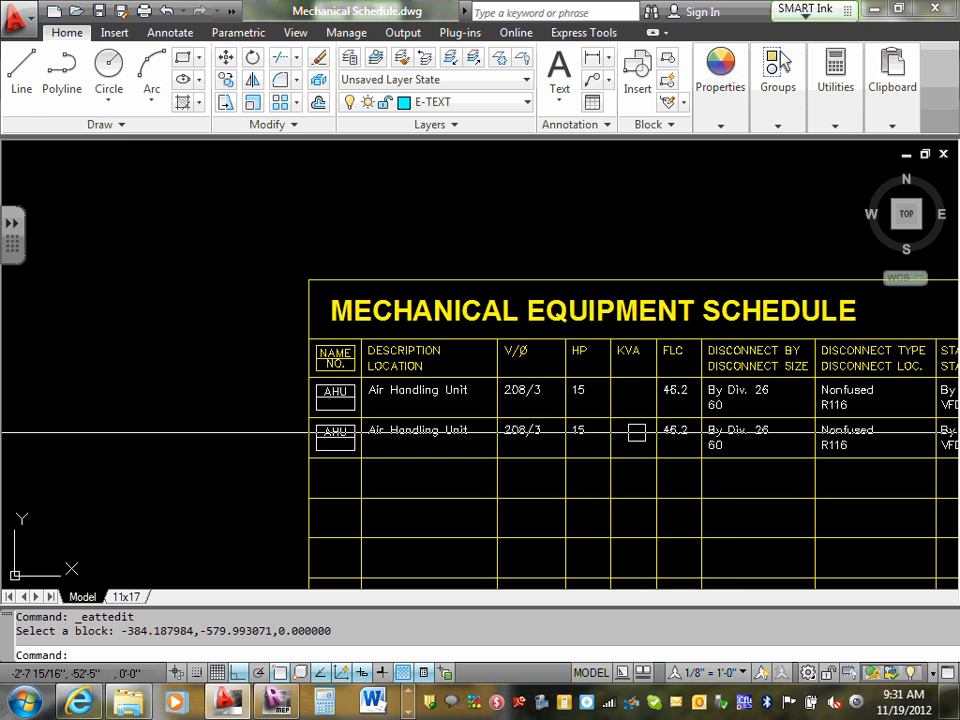
scroll(676, 448, "down", 3)
mouse_move(743, 463)
middle_mouse_down()
mouse_move(706, 441)
mouse_move(491, 396)
middle_mouse_up()
scroll(486, 405, "up", 3)
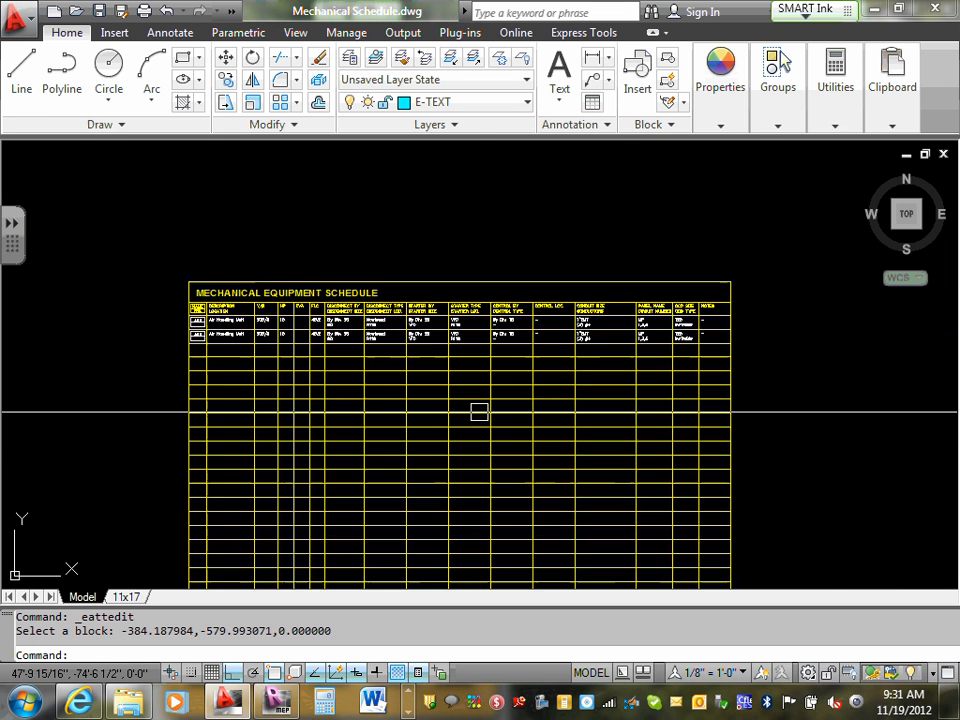
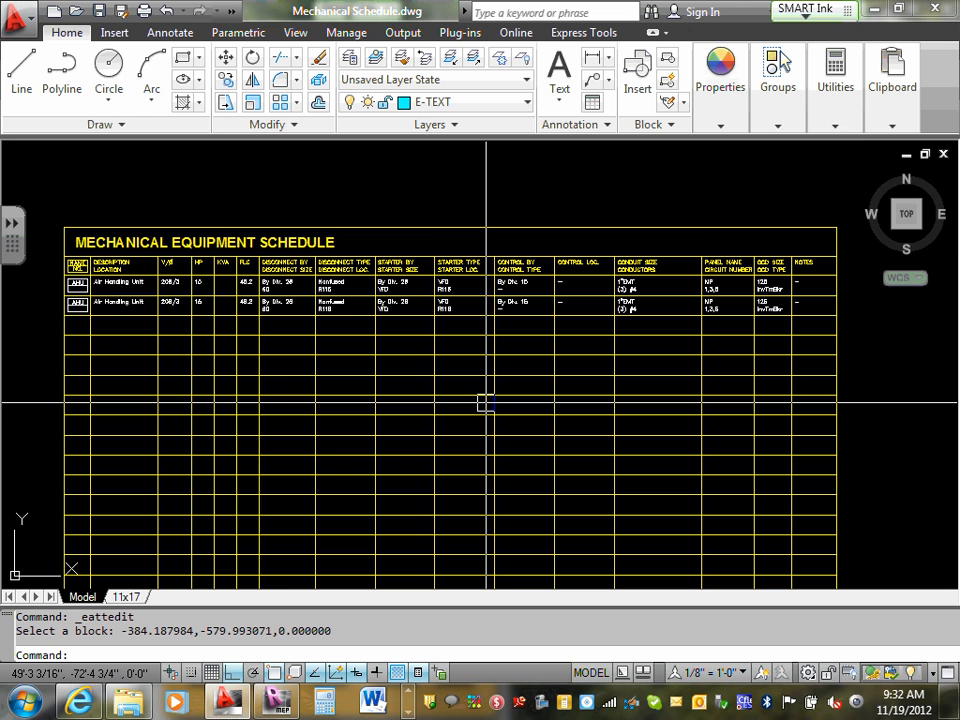
left_click(100, 12)
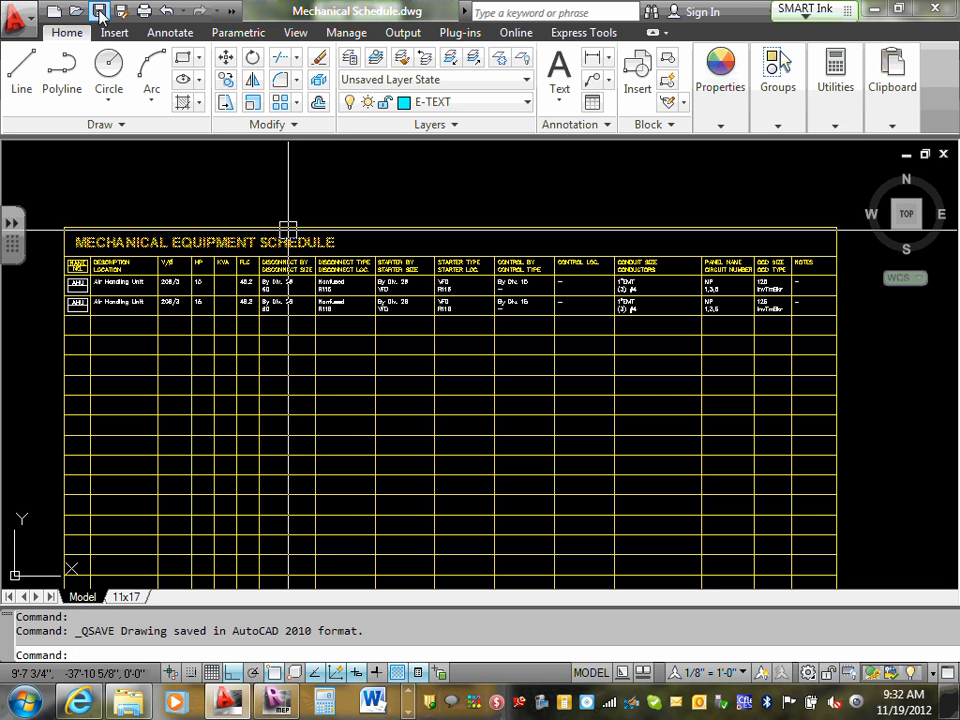
Step: Save the Mechanical Schedule drawing and switch to the ELEC_Commerical_ECEN project in Revit MEP
left_click(100, 12)
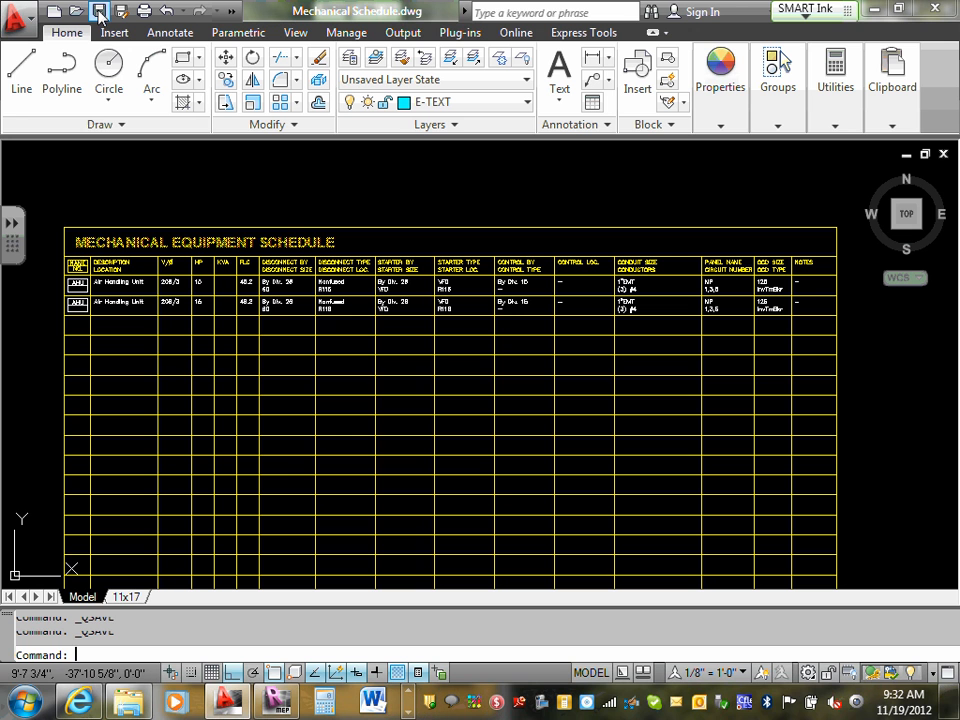
mouse_move(274, 354)
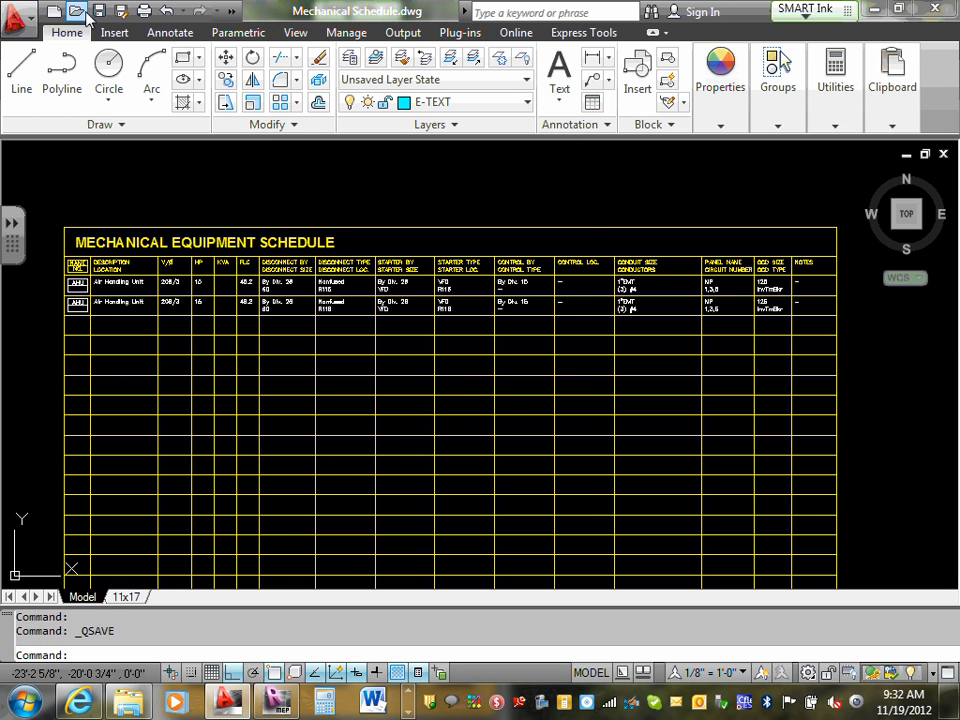
left_click(898, 8)
double_click(682, 12)
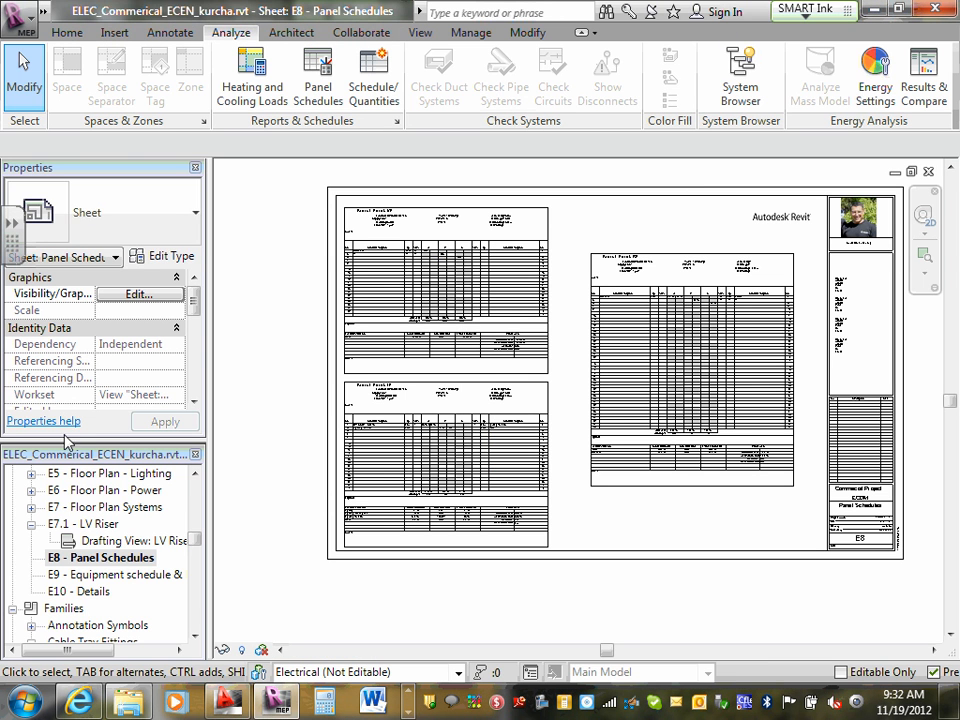
Step: Start a new drafting view and synchronize the local file with the central model
left_click_drag(196, 538, 194, 489)
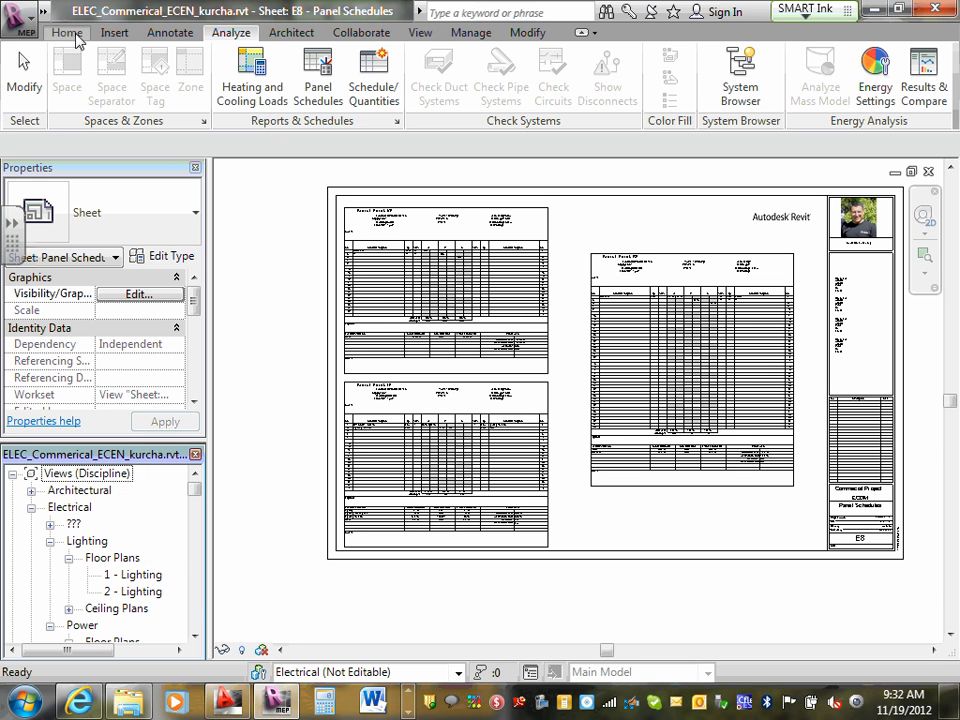
left_click(420, 34)
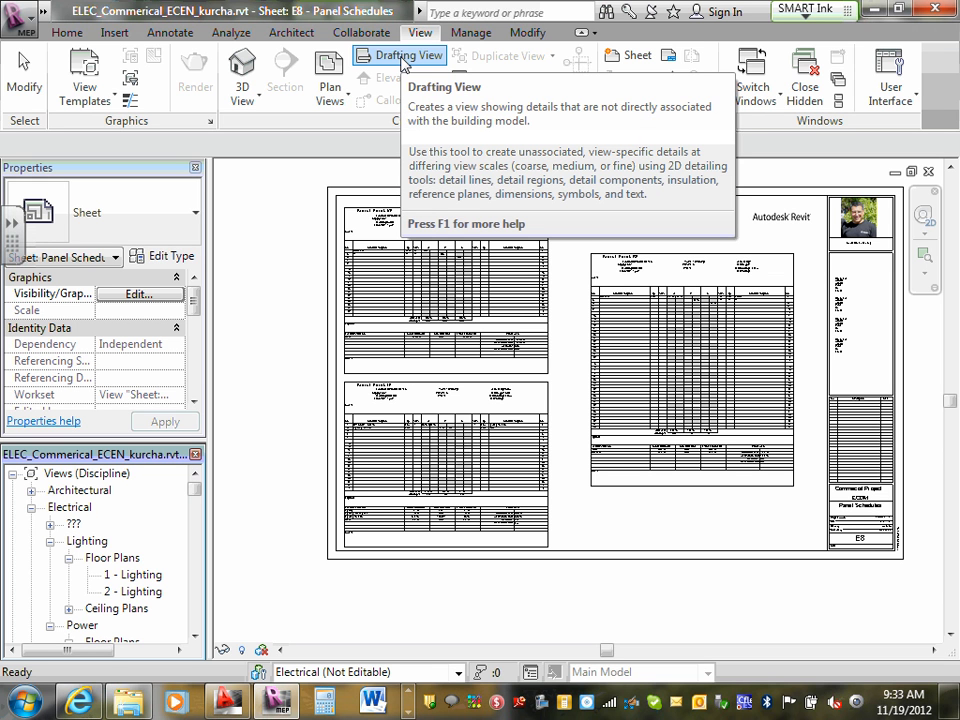
left_click(403, 58)
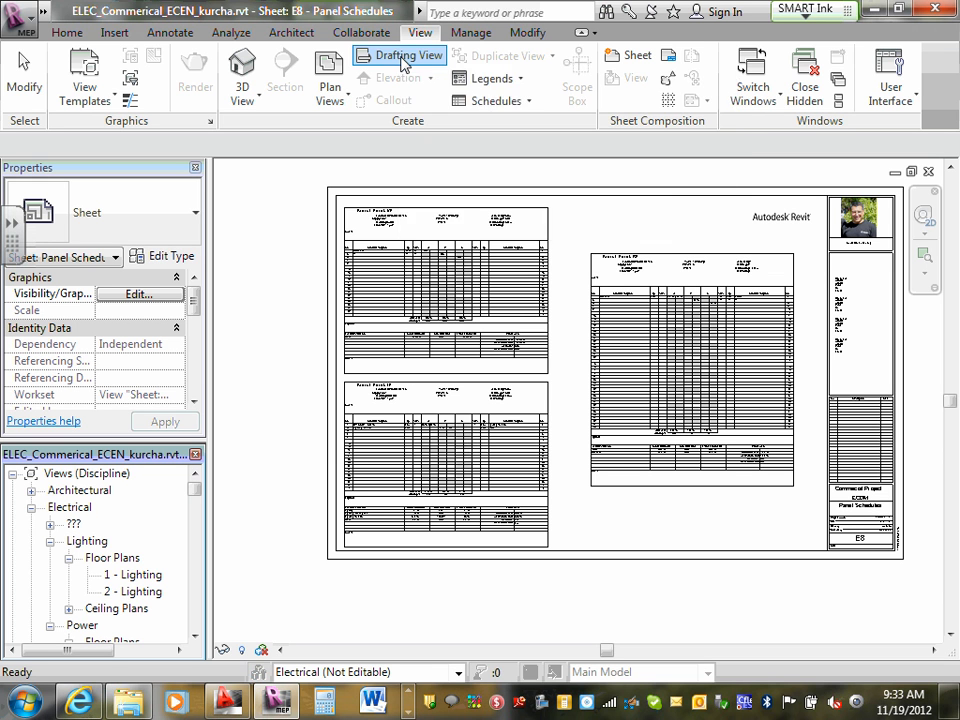
left_click(398, 313)
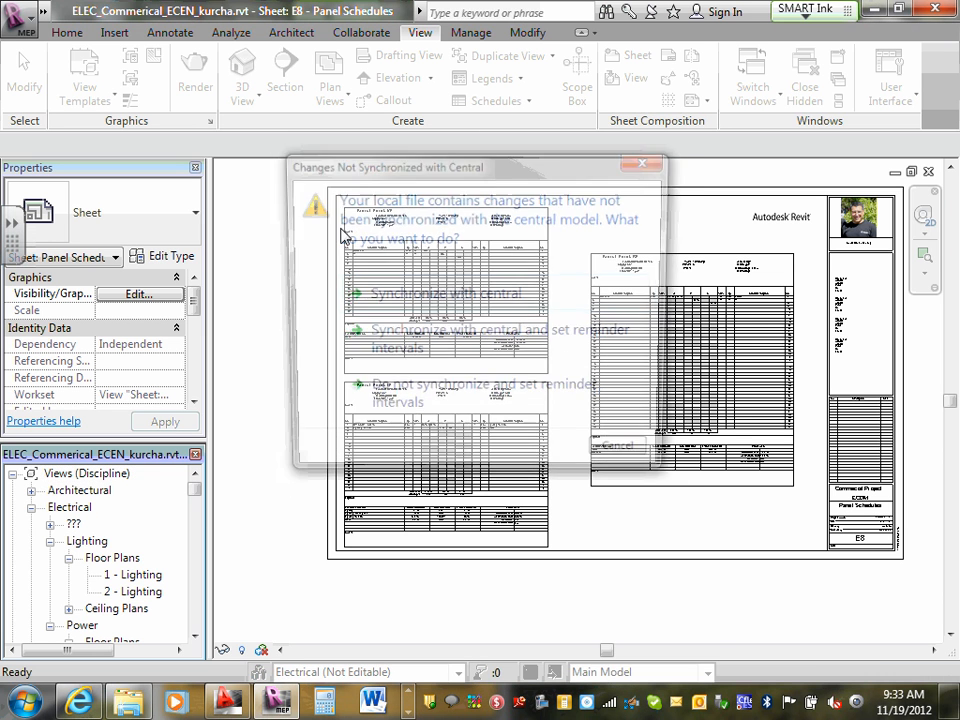
left_click(430, 300)
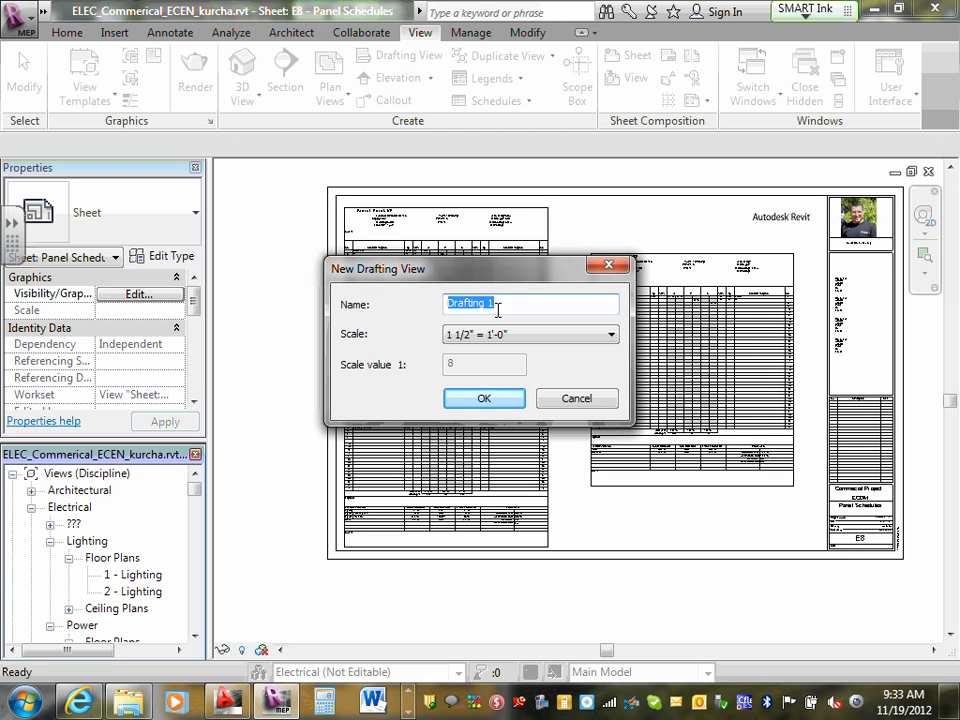
Step: Name the new drafting view Mechanical Schedule and create it
left_click_drag(501, 306, 408, 298)
type("Mecha")
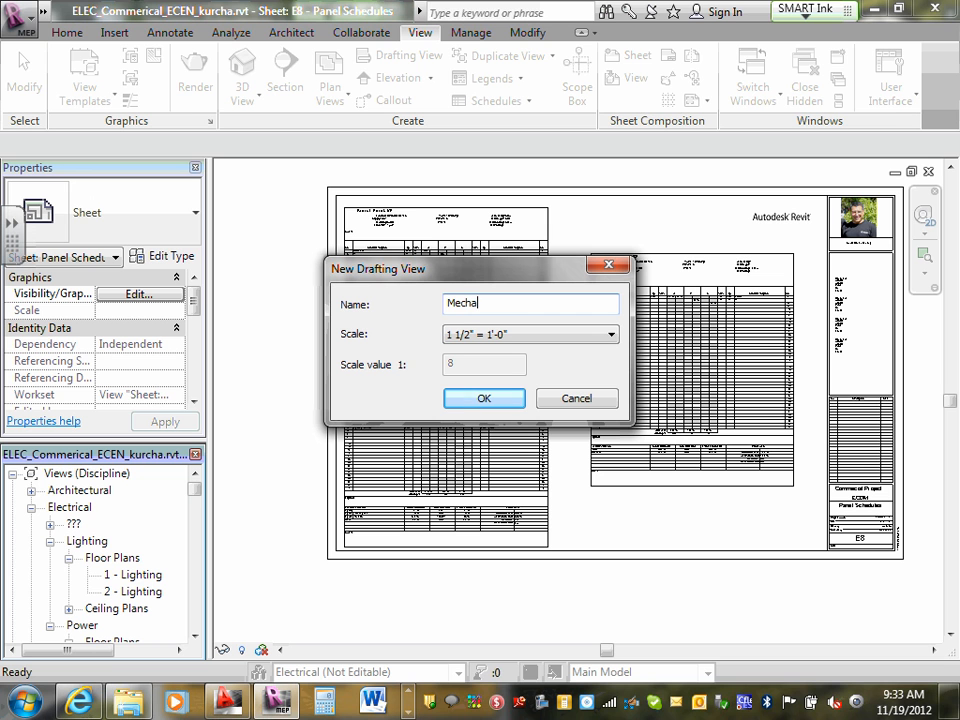
type("nical Schdule")
left_click(515, 302)
type("e")
left_click(561, 304)
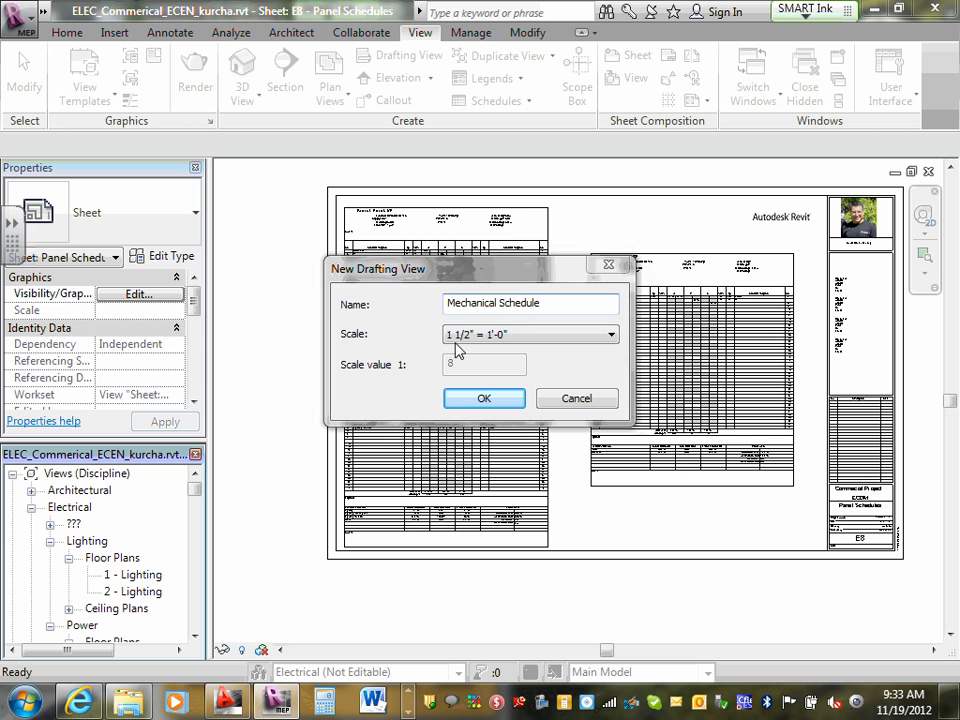
left_click(484, 399)
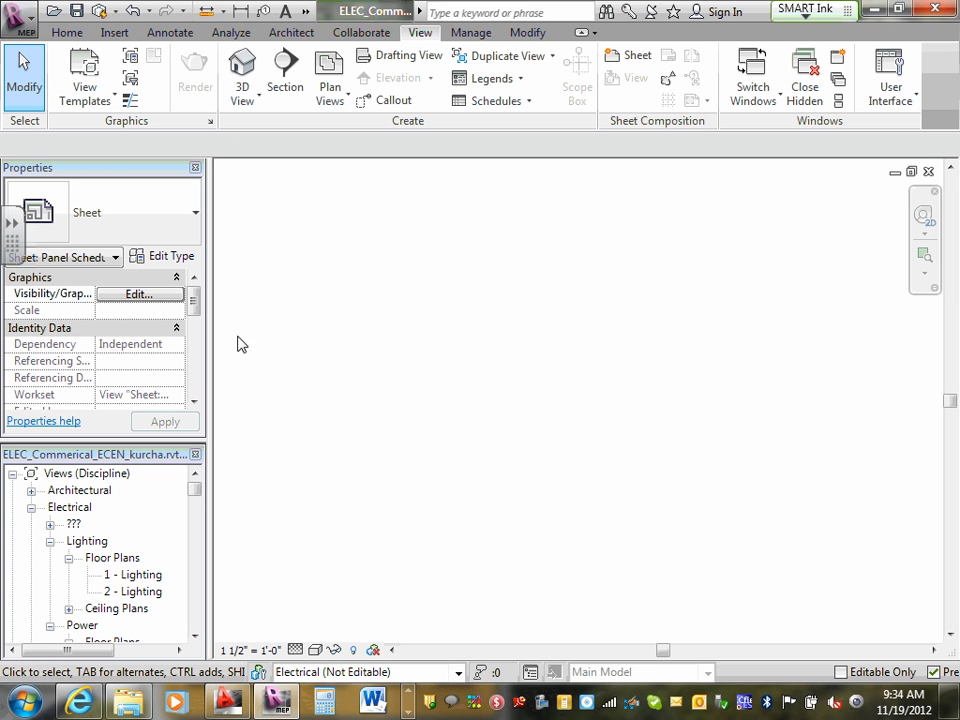
Step: Locate the Mechanical Schedule drafting view under the Mechanical discipline in the project browser and select it
mouse_move(193, 312)
left_mouse_down()
mouse_move(188, 387)
mouse_move(202, 300)
left_mouse_up()
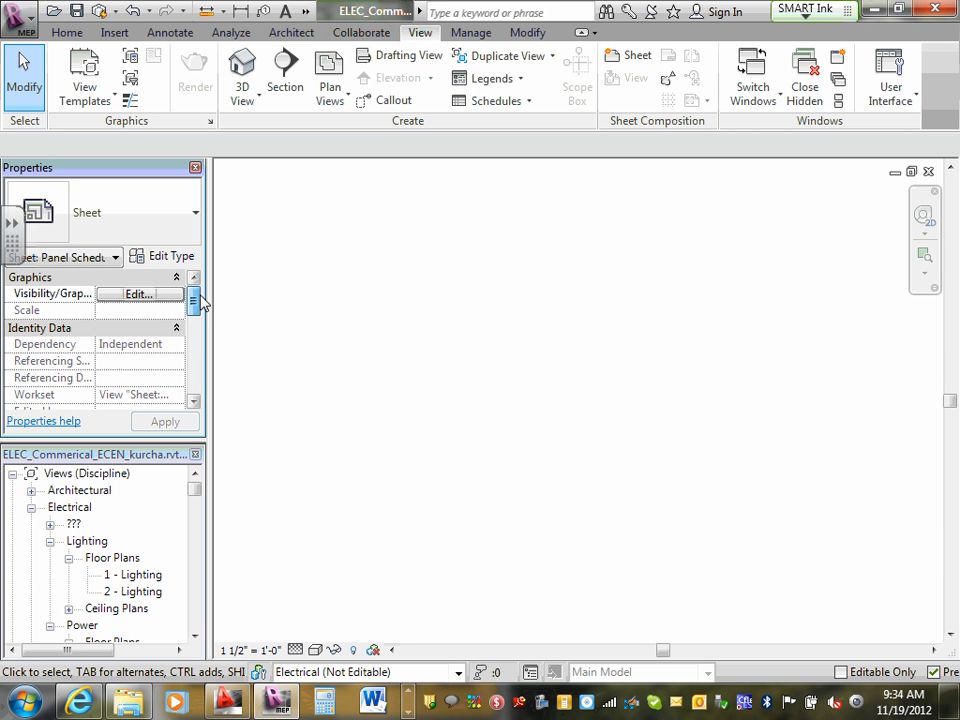
left_click_drag(193, 306, 193, 353)
scroll(193, 357, "down", 2)
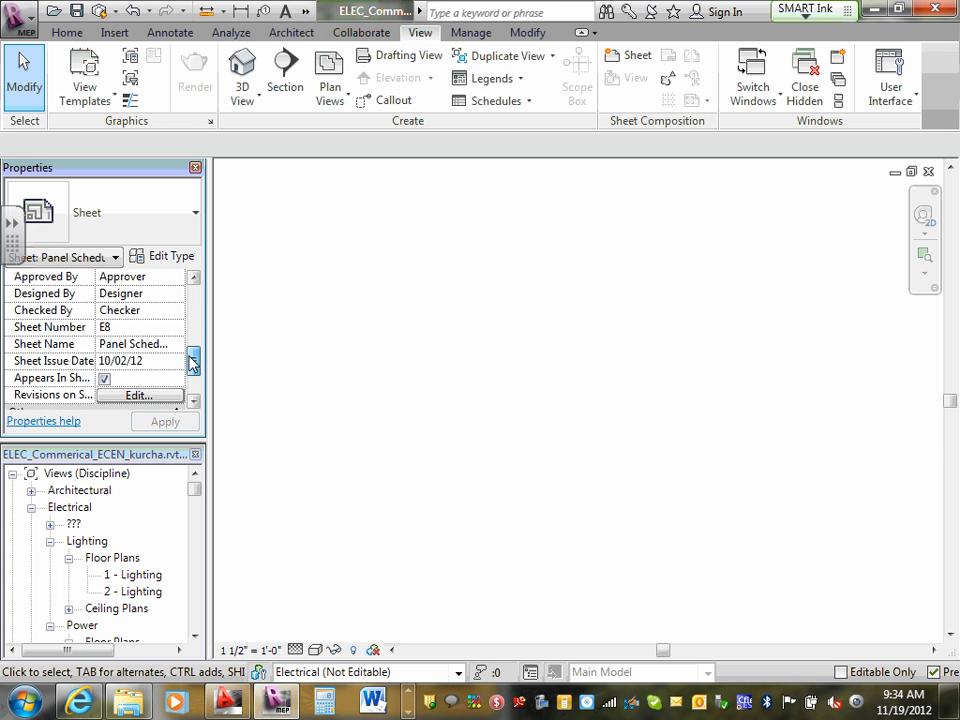
left_click(32, 508)
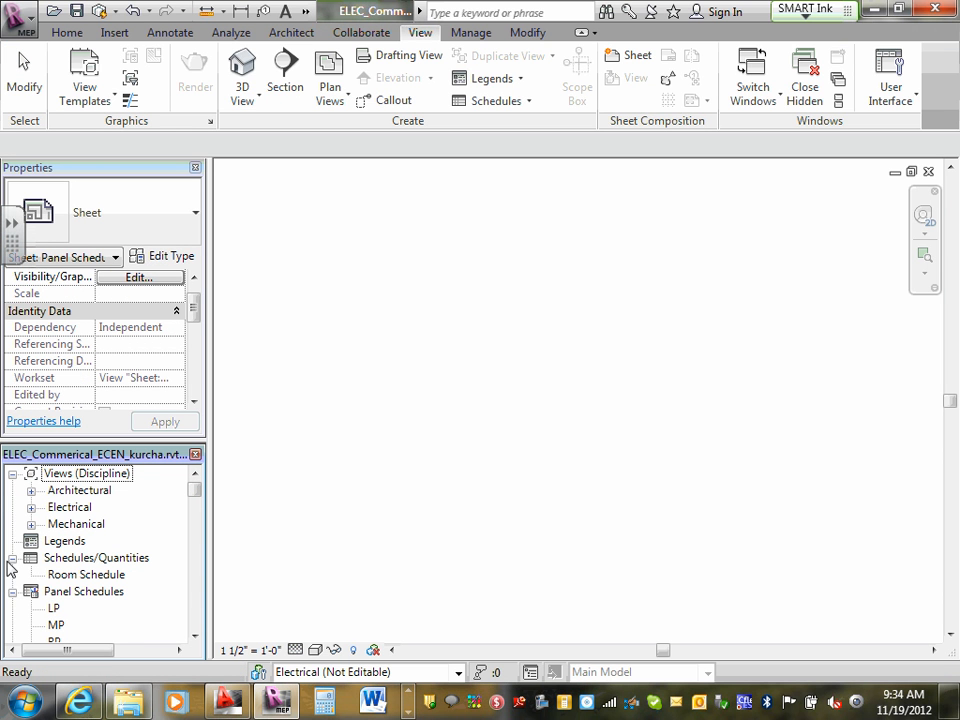
left_click(32, 491)
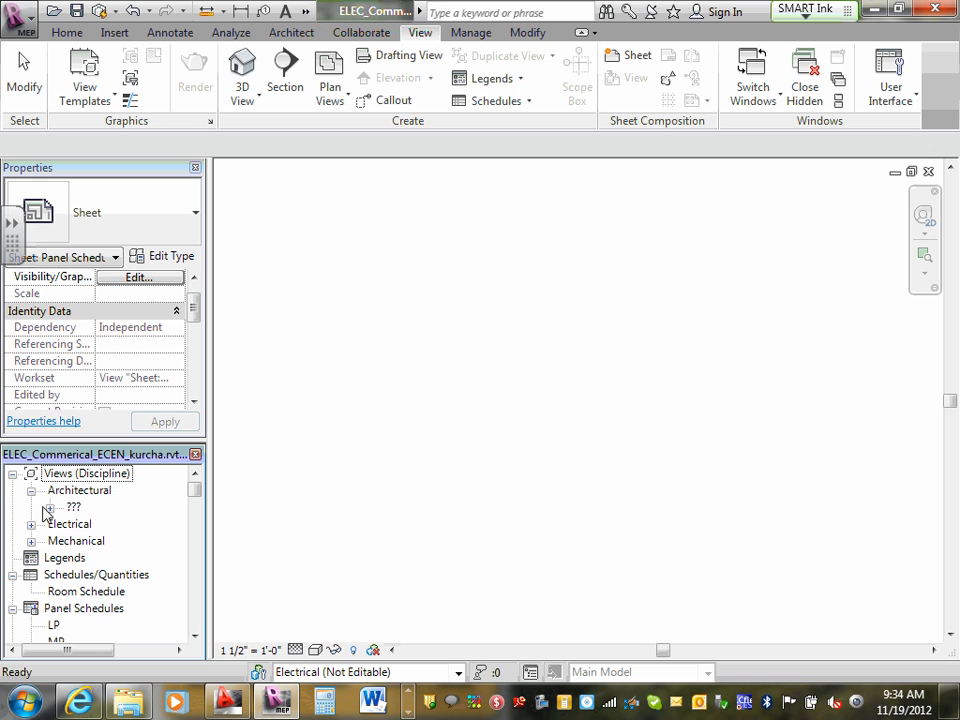
left_click(49, 508)
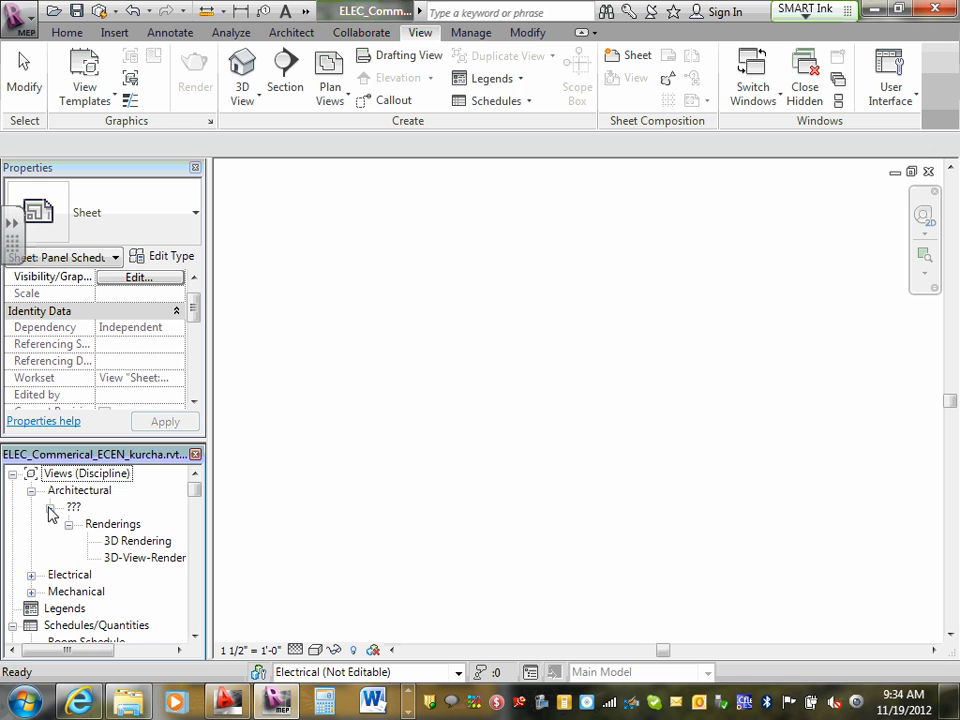
left_click(32, 595)
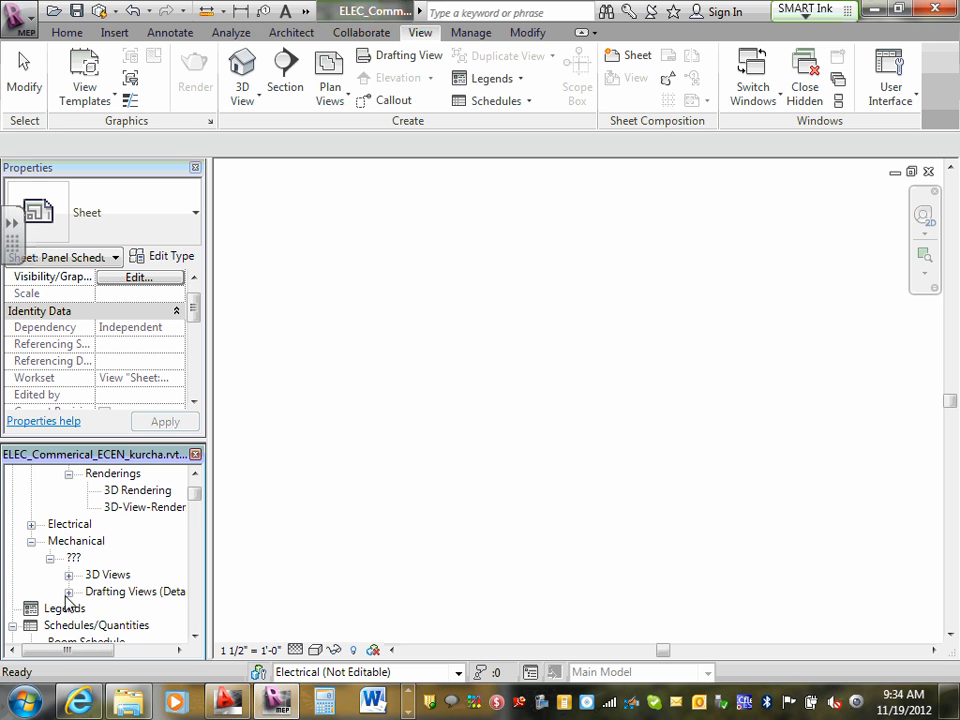
left_click(68, 591)
left_click(154, 576)
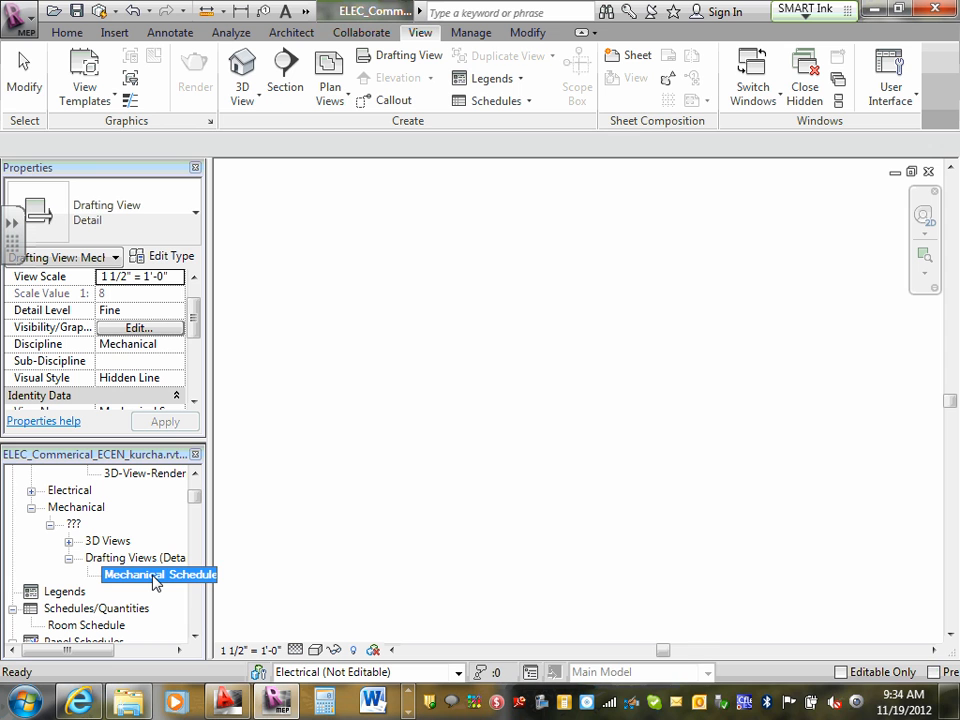
Step: Set the Mechanical Schedule view's discipline to Electrical, apply it, and widen the project browser
left_click(151, 345)
left_click(176, 346)
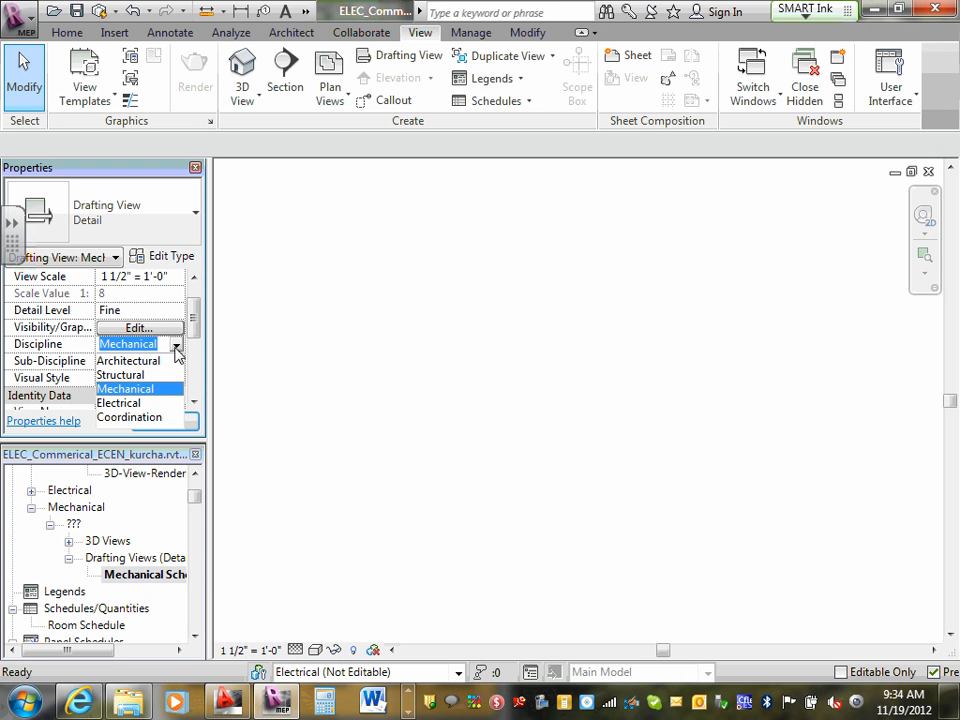
left_click(135, 404)
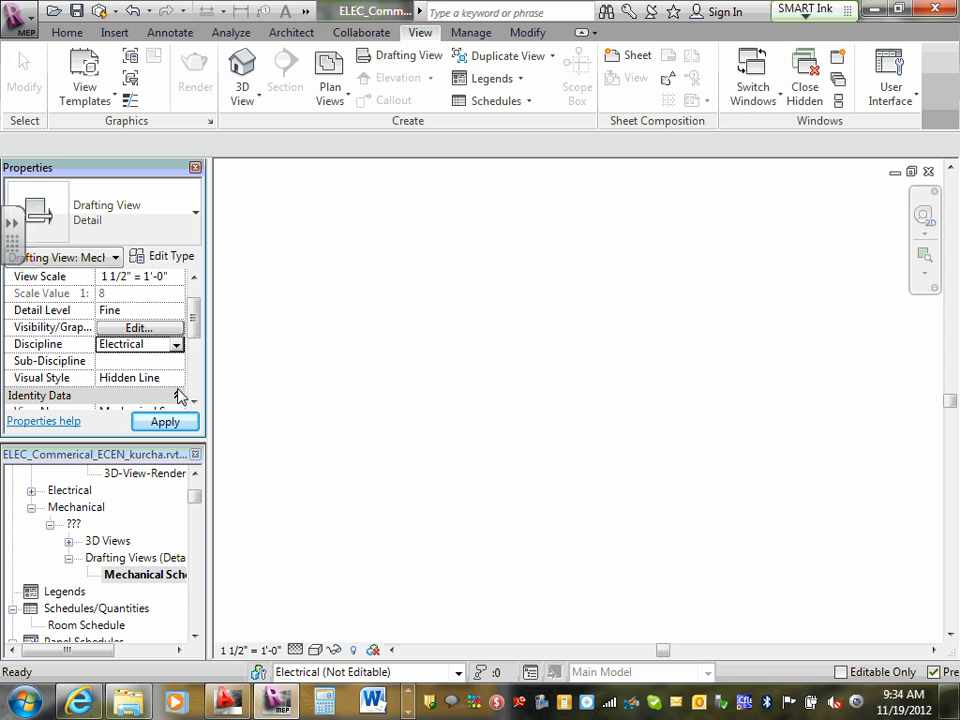
left_click(165, 422)
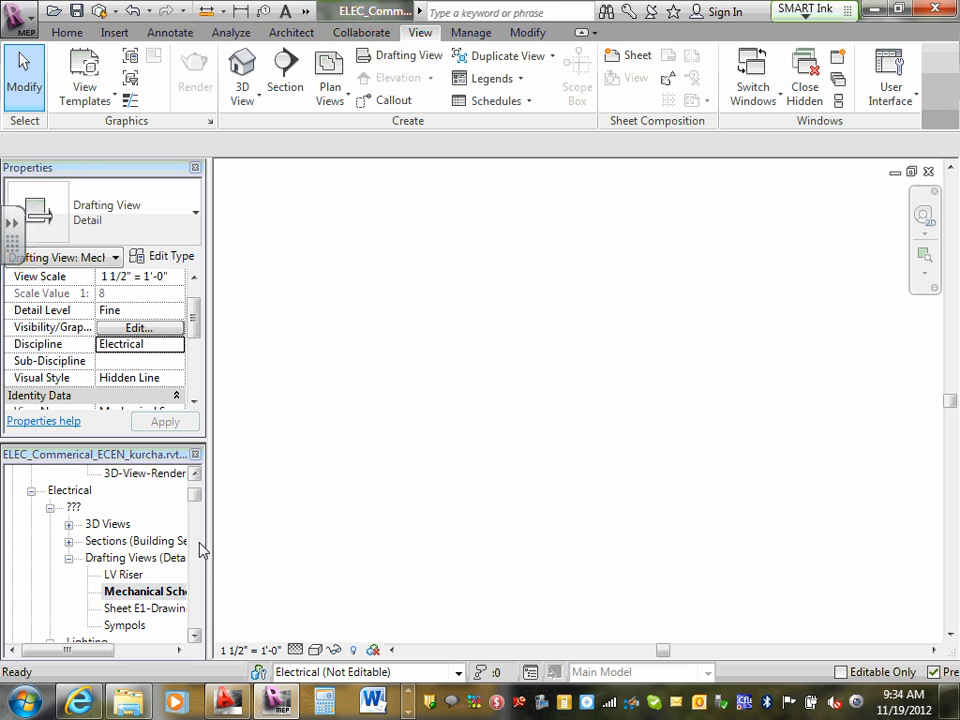
left_click_drag(200, 549, 264, 540)
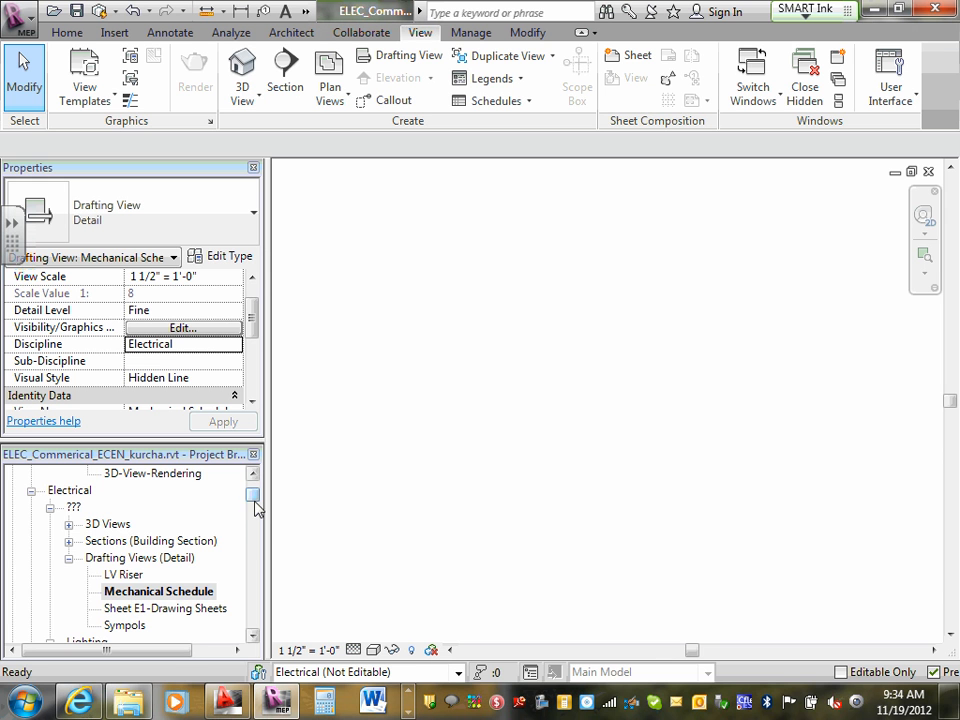
Step: Inspect the properties and discipline options of the 3D view listed under Mechanical
left_click_drag(255, 507, 250, 535)
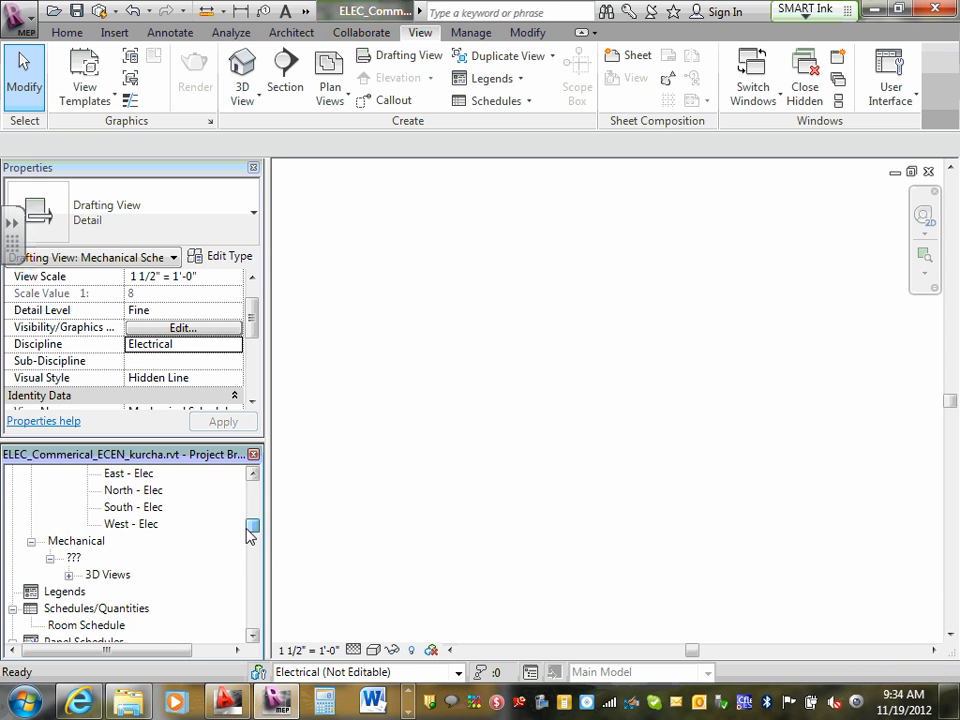
left_click(68, 575)
left_click(121, 592)
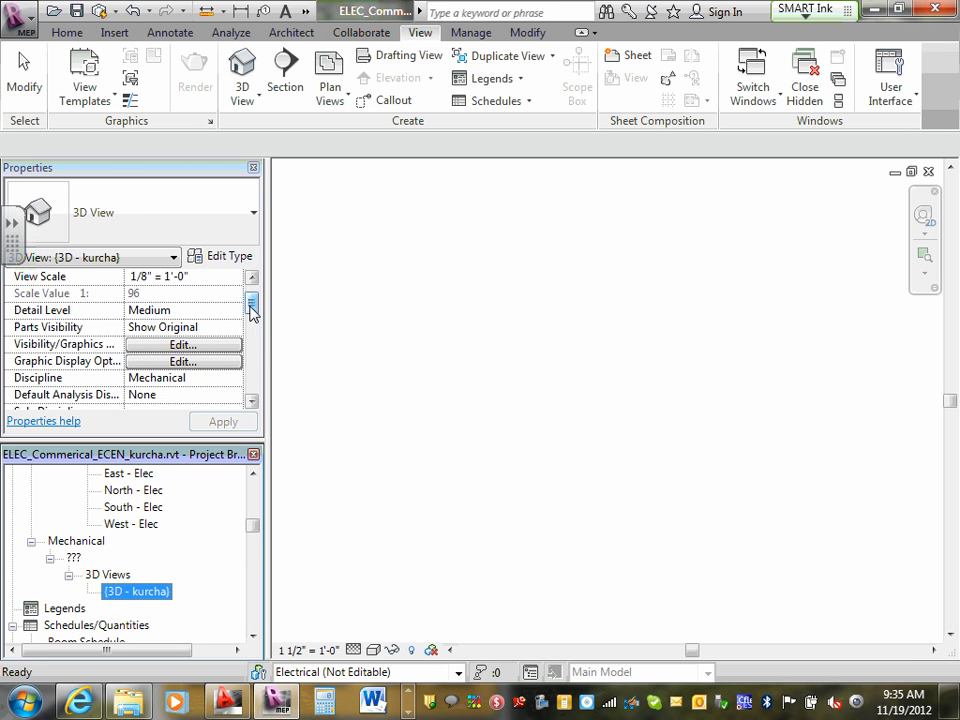
mouse_move(253, 311)
left_mouse_down()
mouse_move(252, 338)
mouse_move(253, 313)
left_mouse_up()
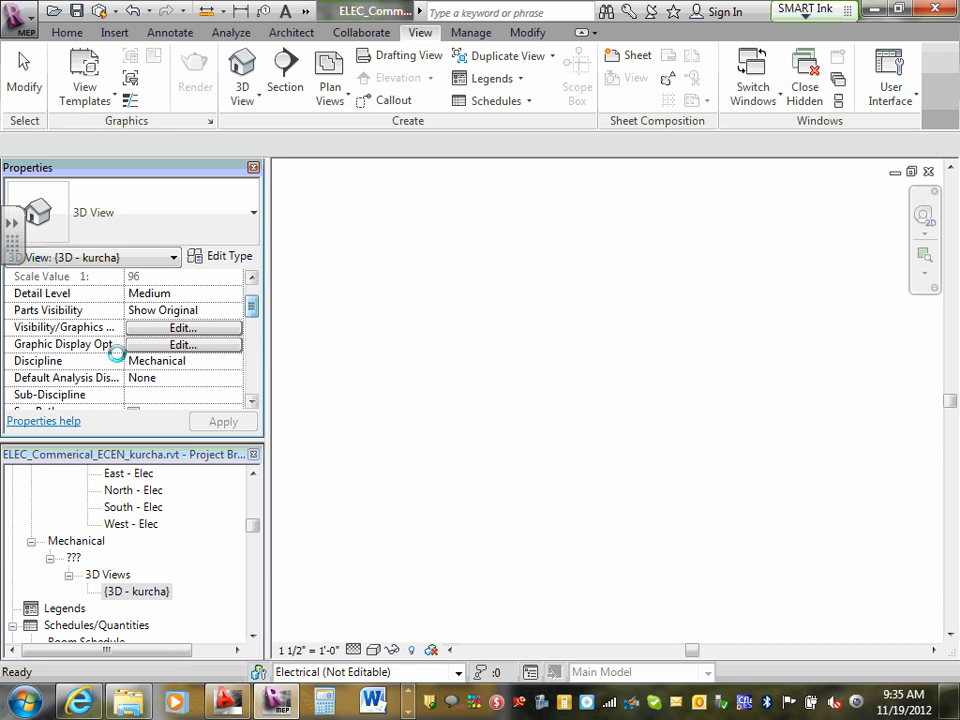
left_click(148, 364)
left_click(236, 364)
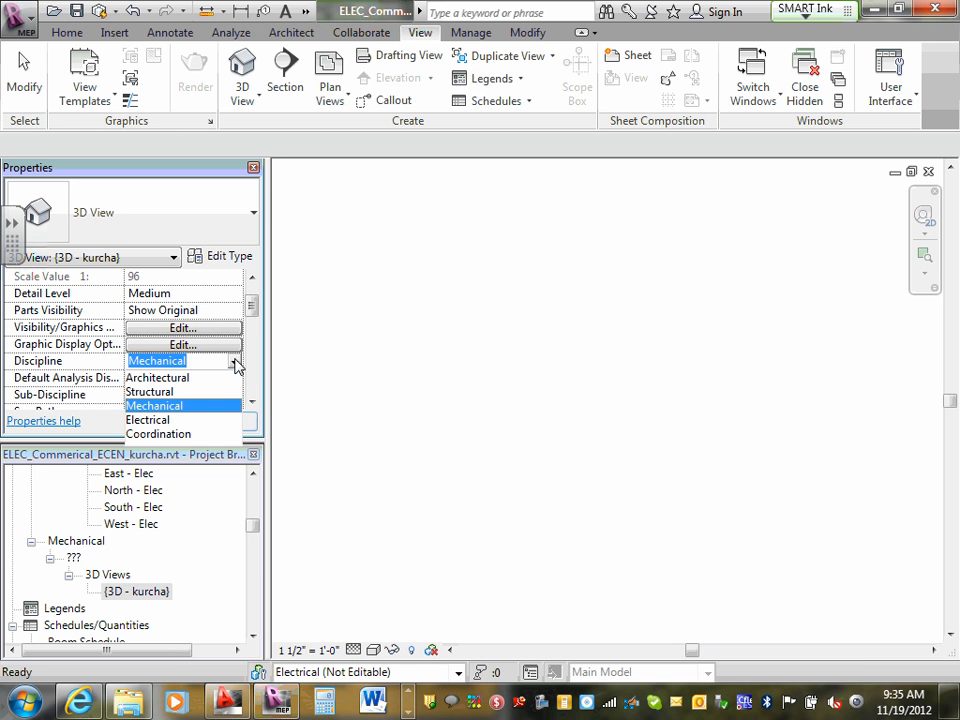
left_click(173, 447)
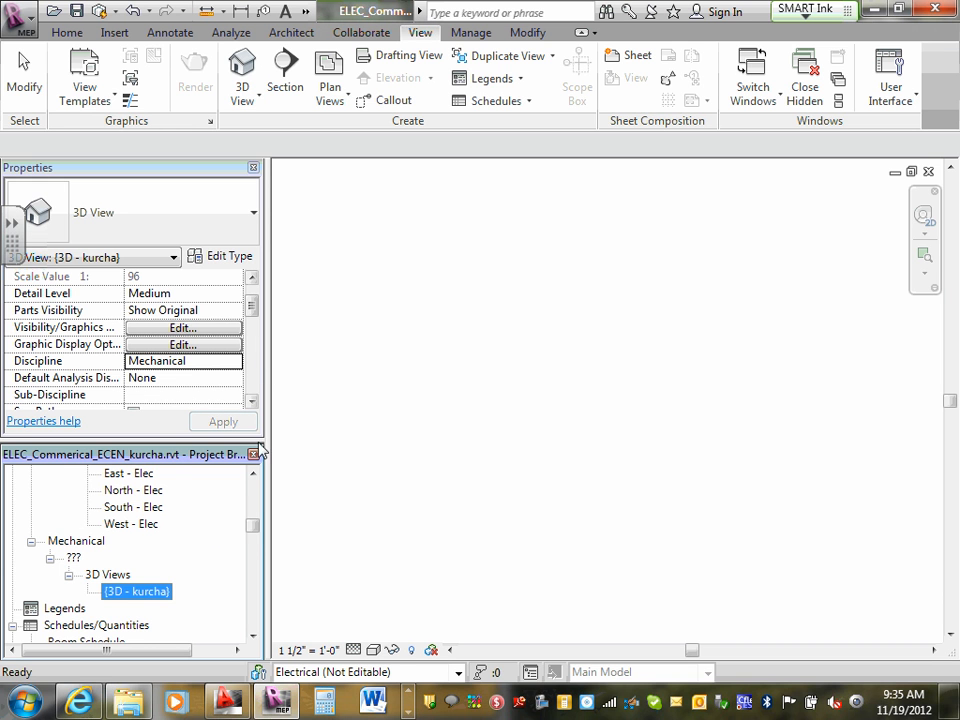
Step: Select the Mechanical Schedule drafting view under Electrical and import Mechanical Schedule.dwg from the Design Drawings AutoCad folder into it
left_click_drag(255, 527, 258, 500)
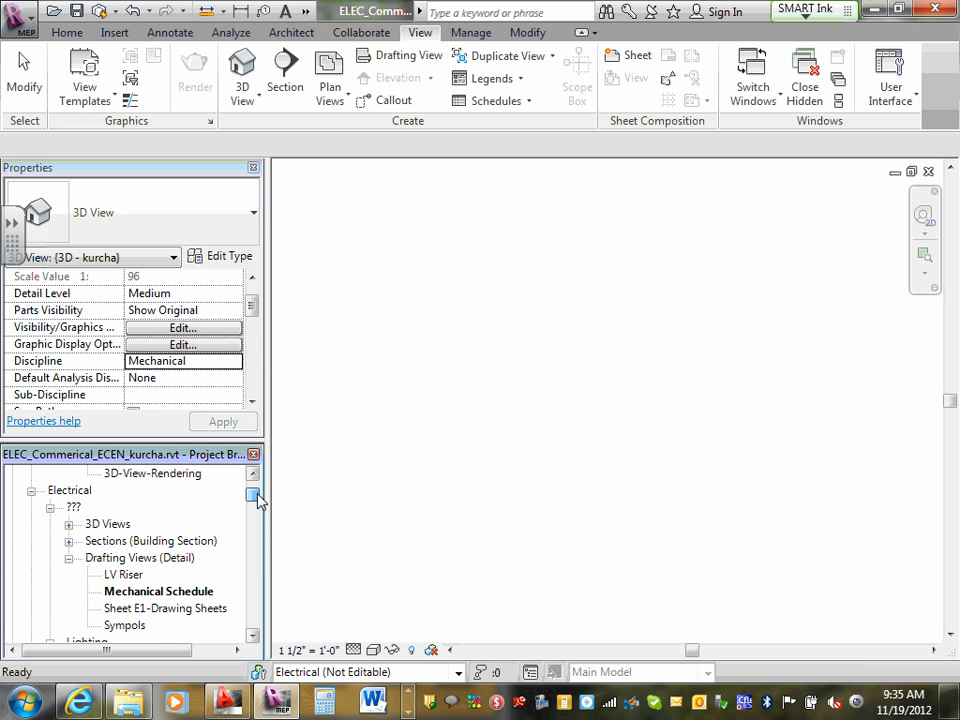
left_click(158, 592)
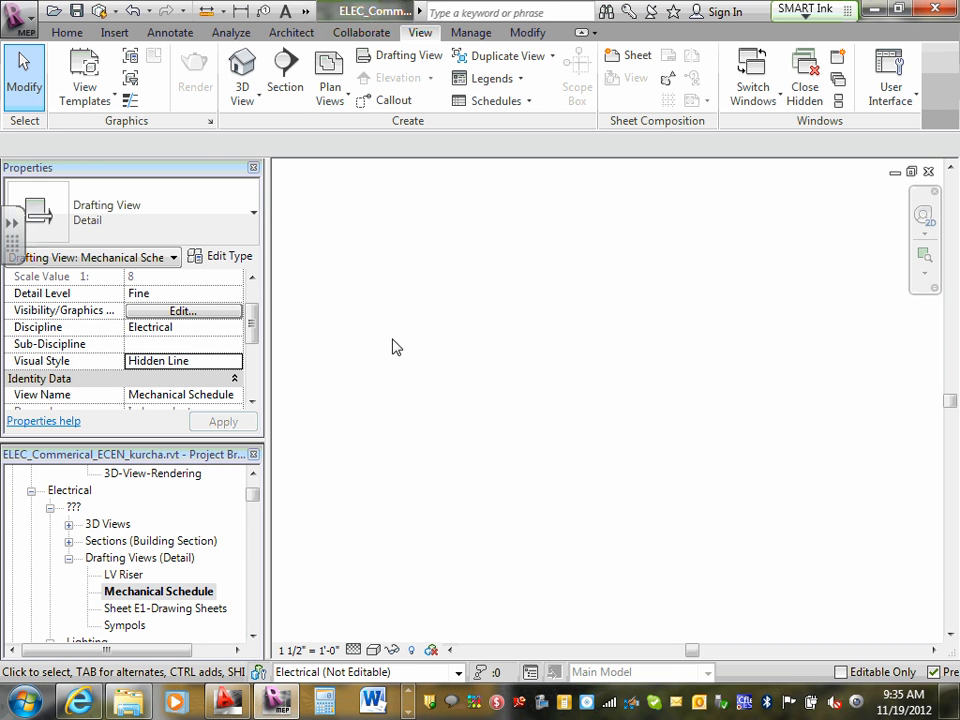
left_click(116, 33)
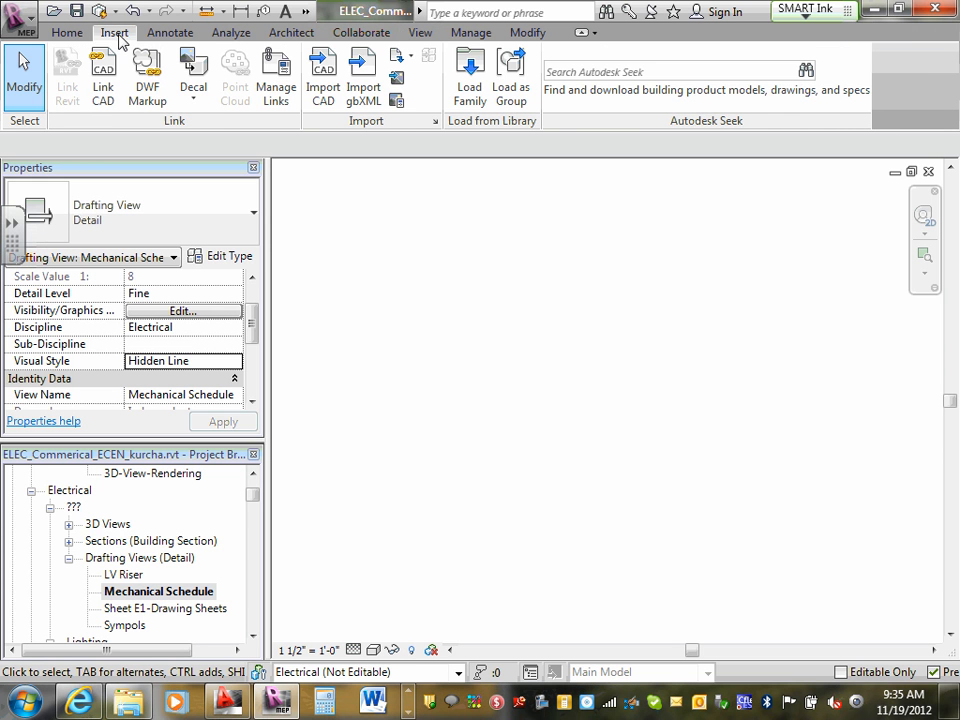
left_click(322, 87)
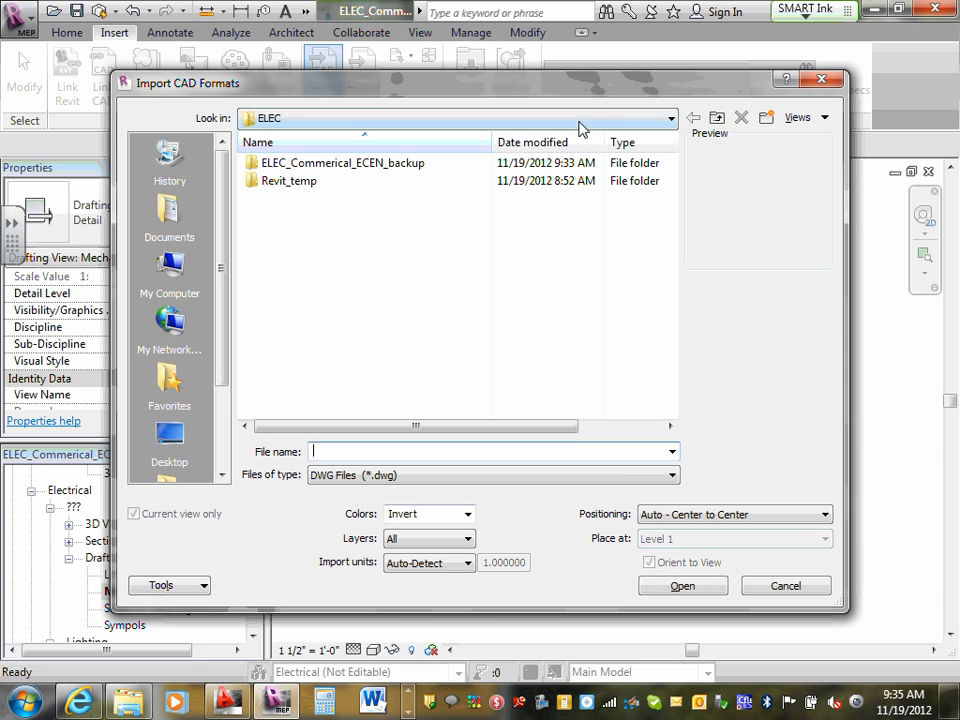
left_click(672, 120)
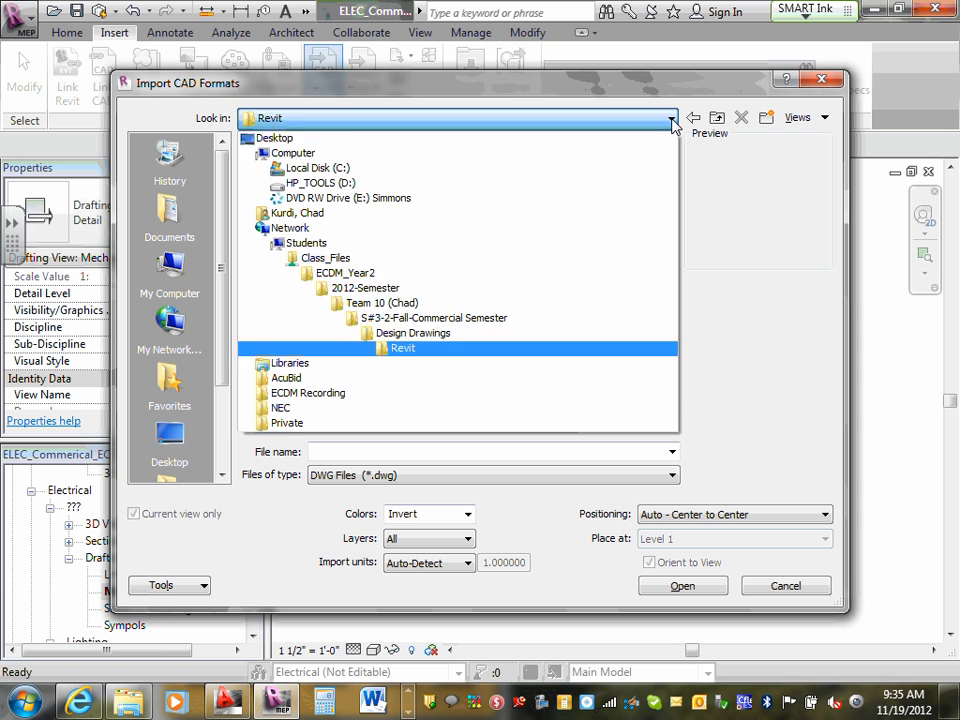
left_click(403, 320)
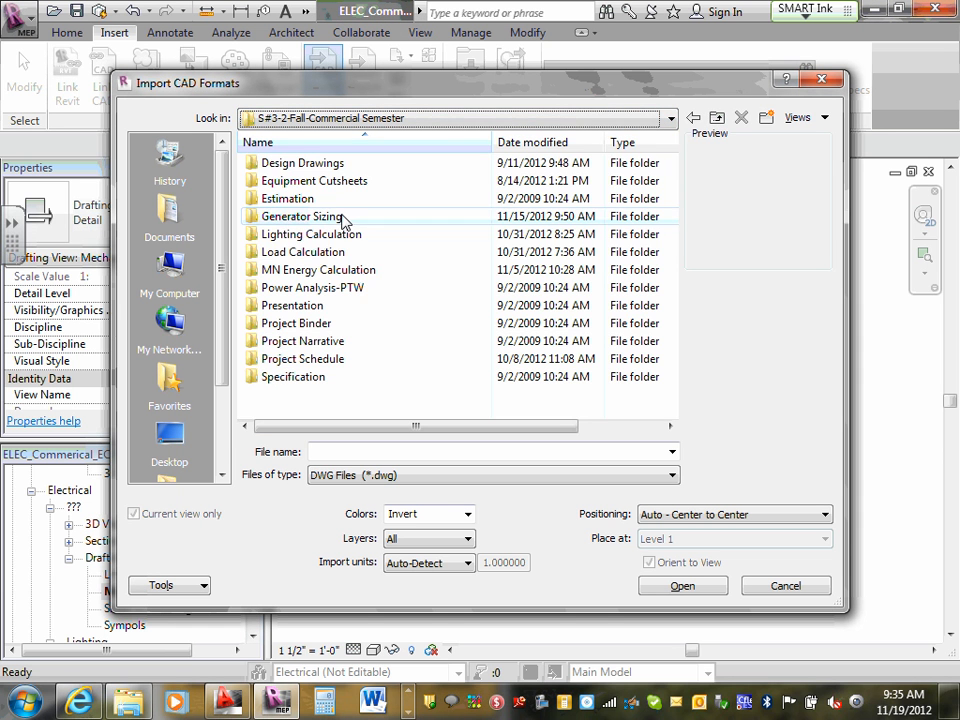
double_click(331, 163)
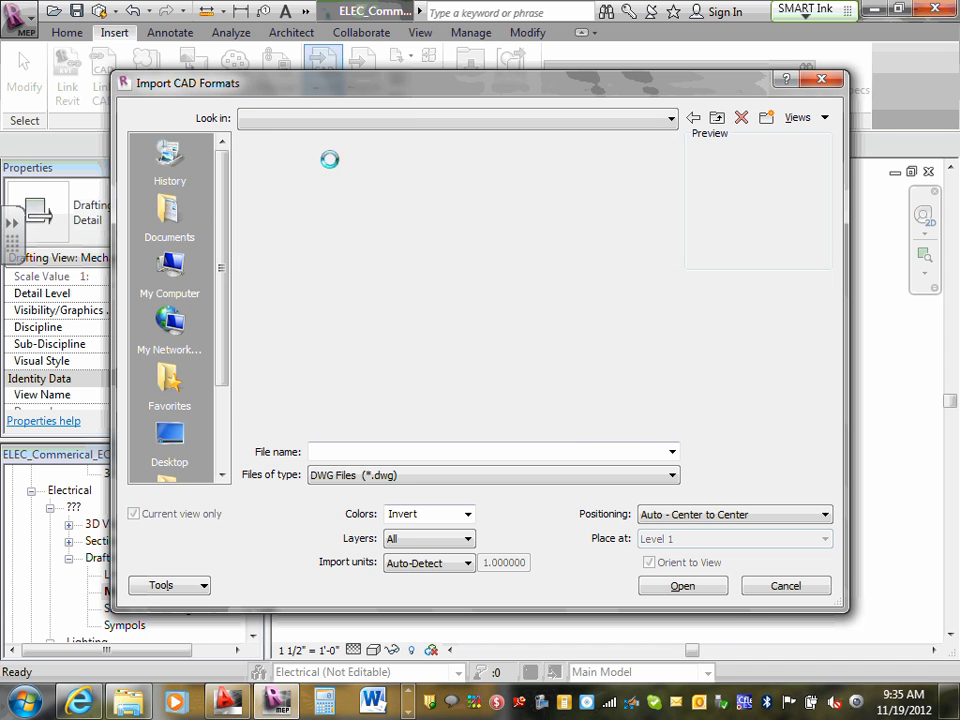
left_click(276, 169)
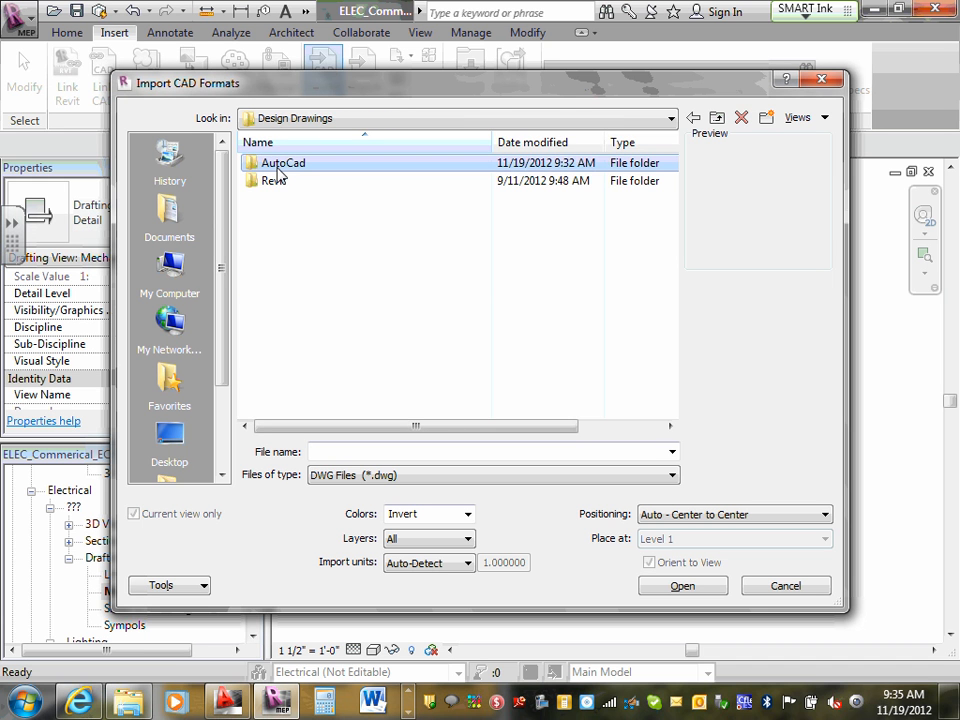
double_click(279, 170)
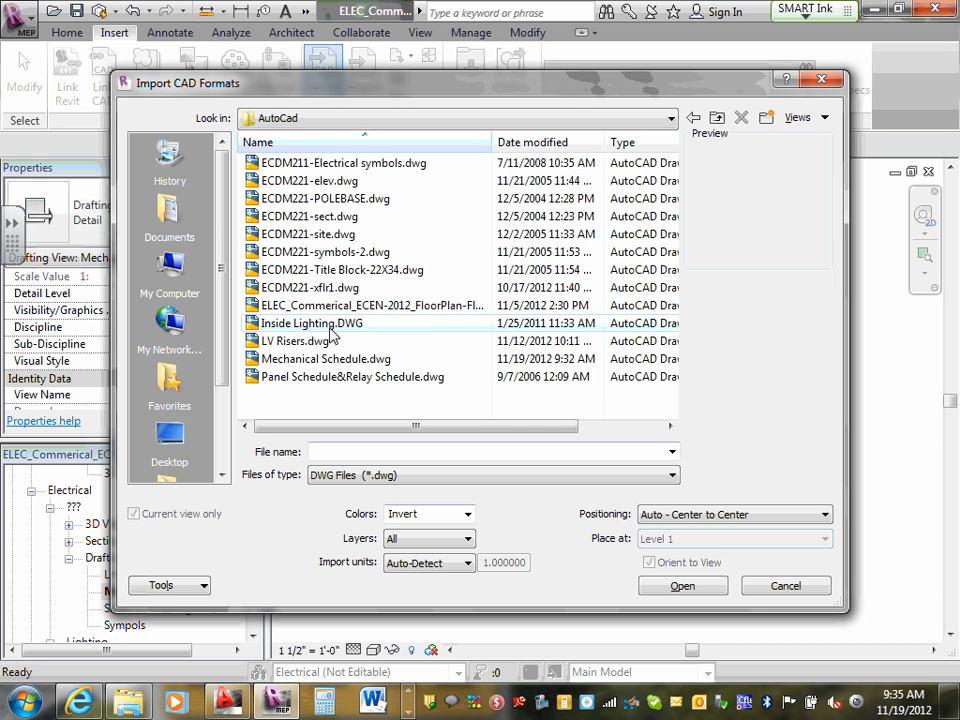
left_click(317, 359)
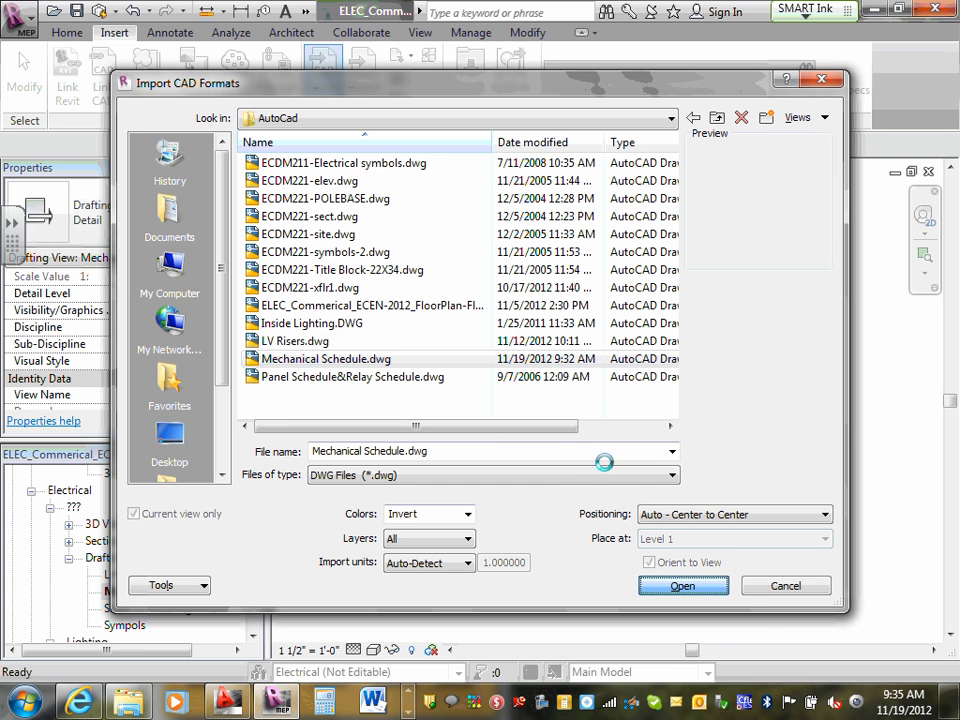
left_click(682, 585)
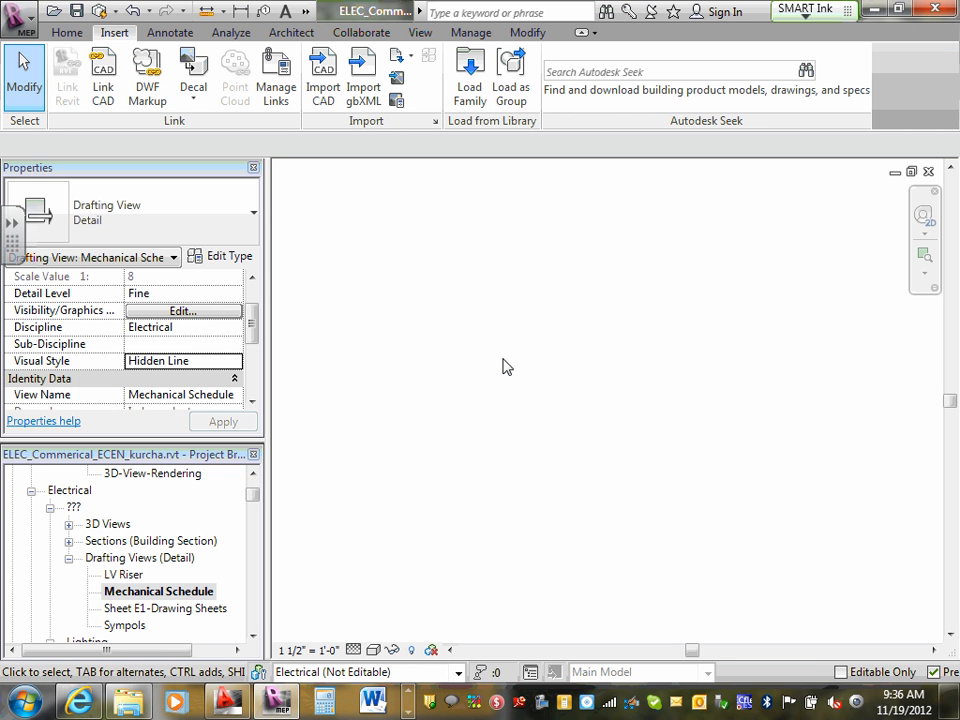
Step: Fully explode the imported Mechanical Schedule.dwg drawing in the drafting view
left_click(925, 273)
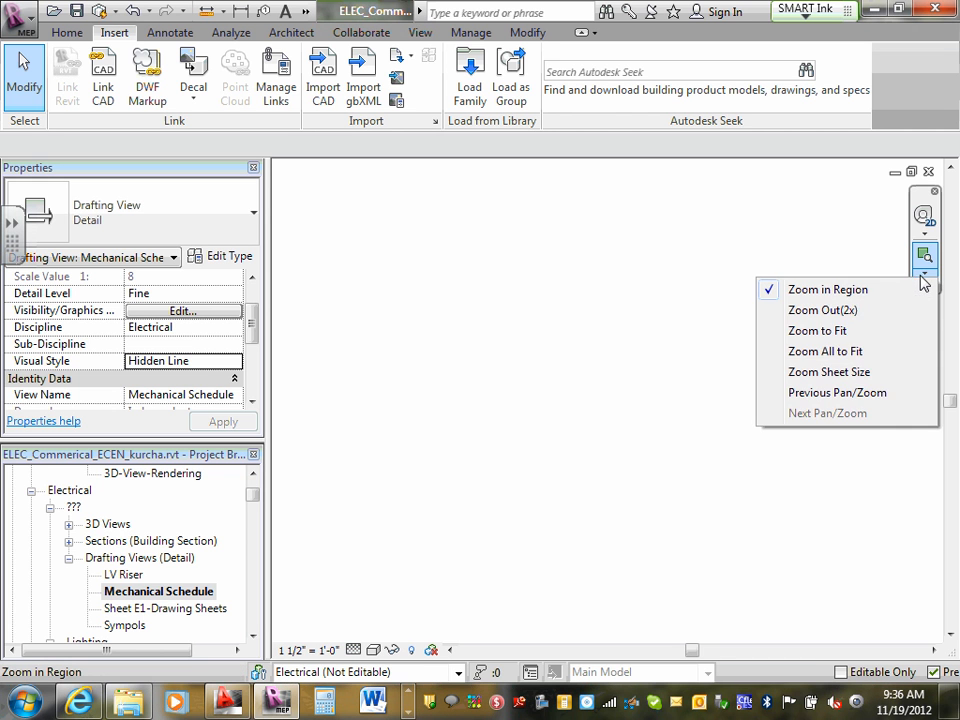
left_click(849, 353)
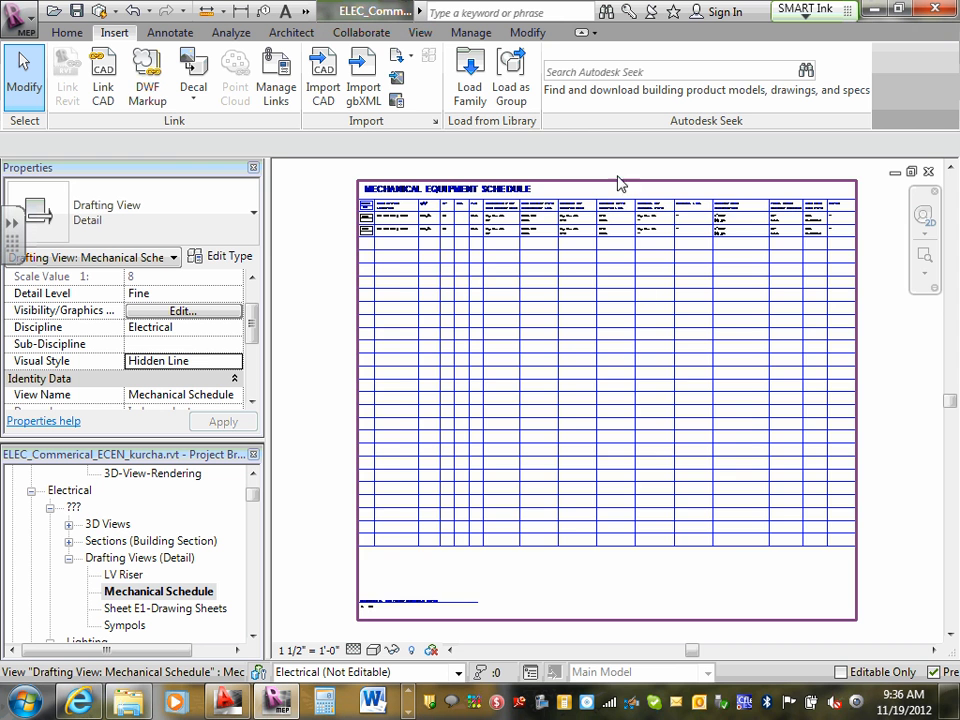
scroll(478, 210, "up", 3)
scroll(480, 215, "up", 1)
scroll(482, 221, "down", 5)
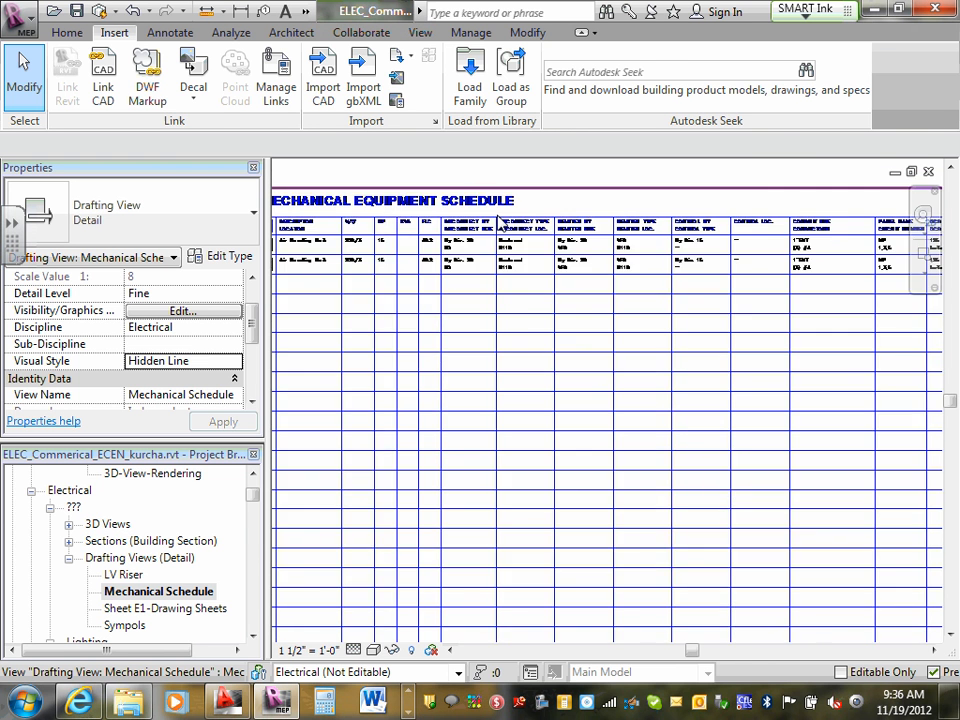
left_click(499, 245)
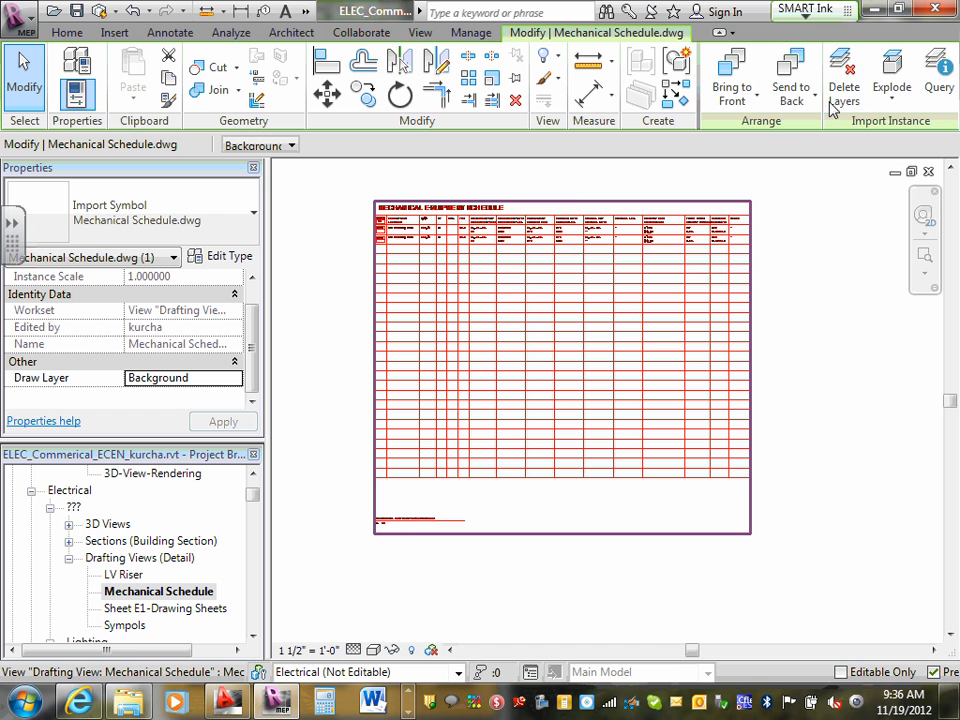
left_click(892, 97)
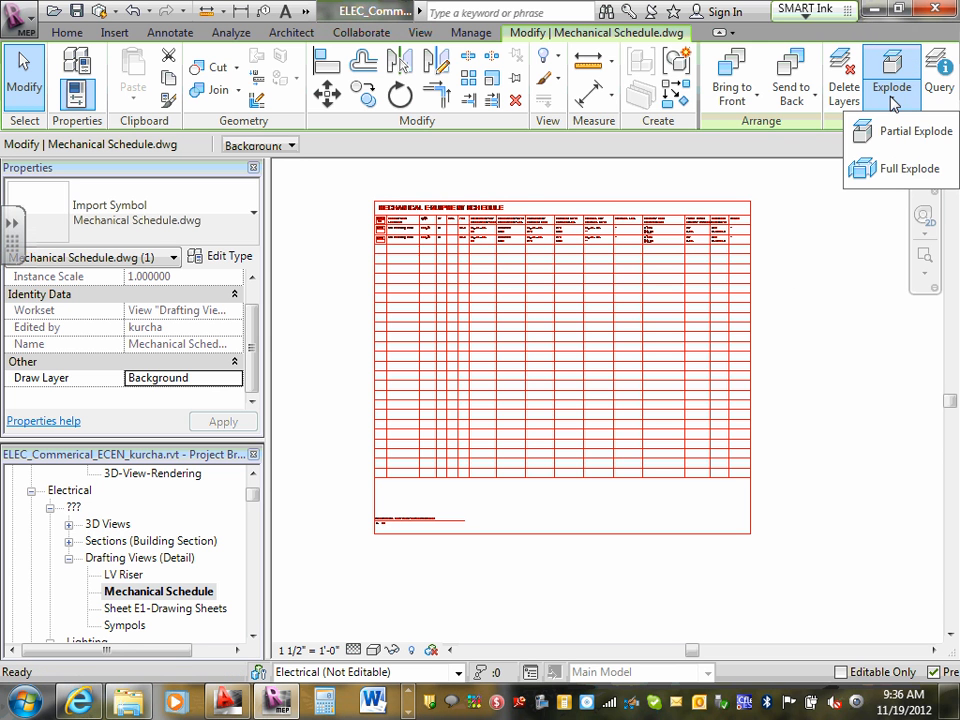
left_click(906, 169)
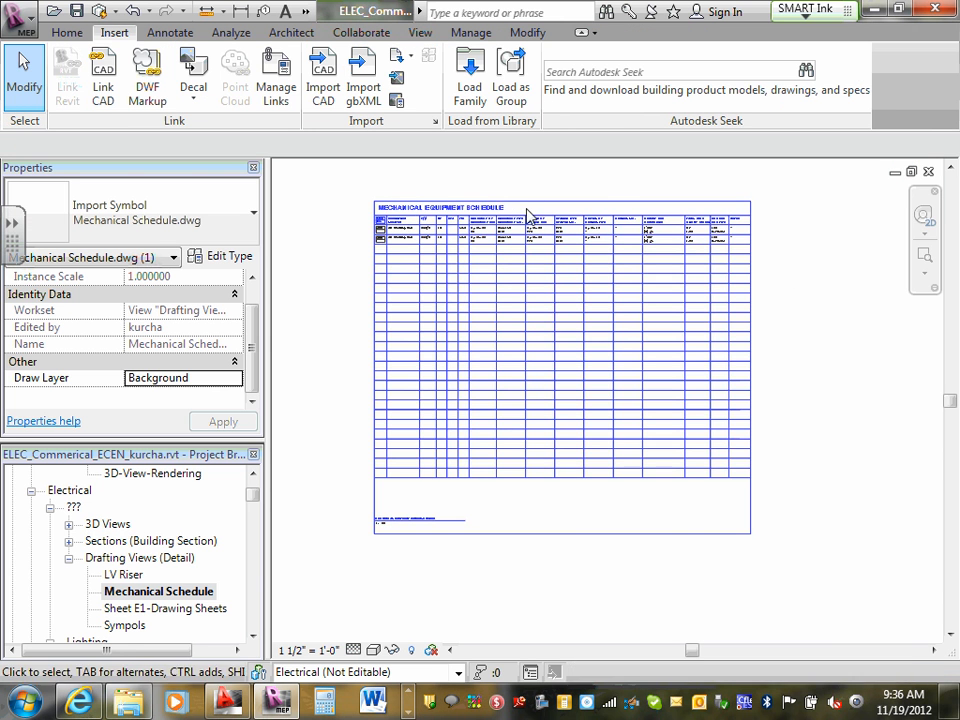
Step: Check the exploded schedule's individual text notes, including the air handling unit descriptions and the voltage entry
scroll(413, 210, "up", 4)
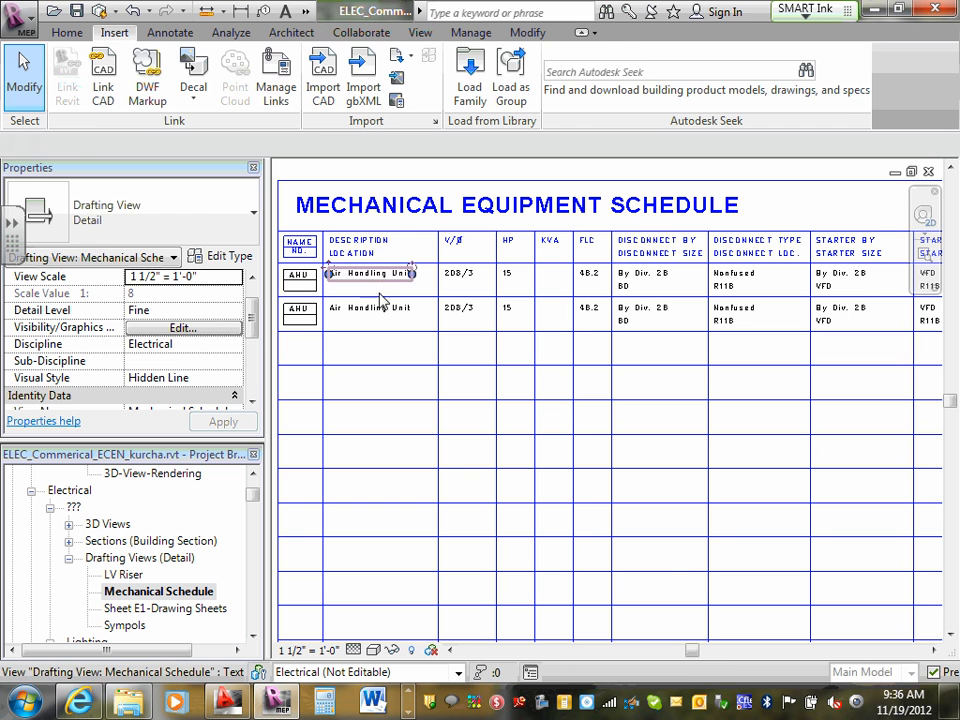
left_click(375, 275)
left_click(380, 311)
left_click(461, 279)
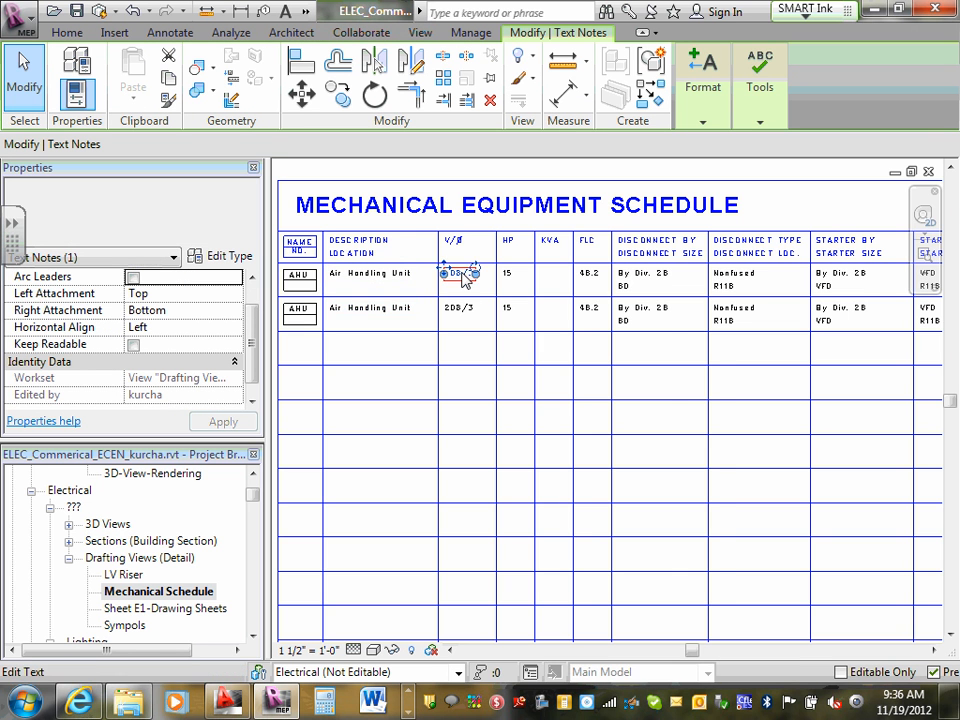
scroll(426, 307, "down", 3)
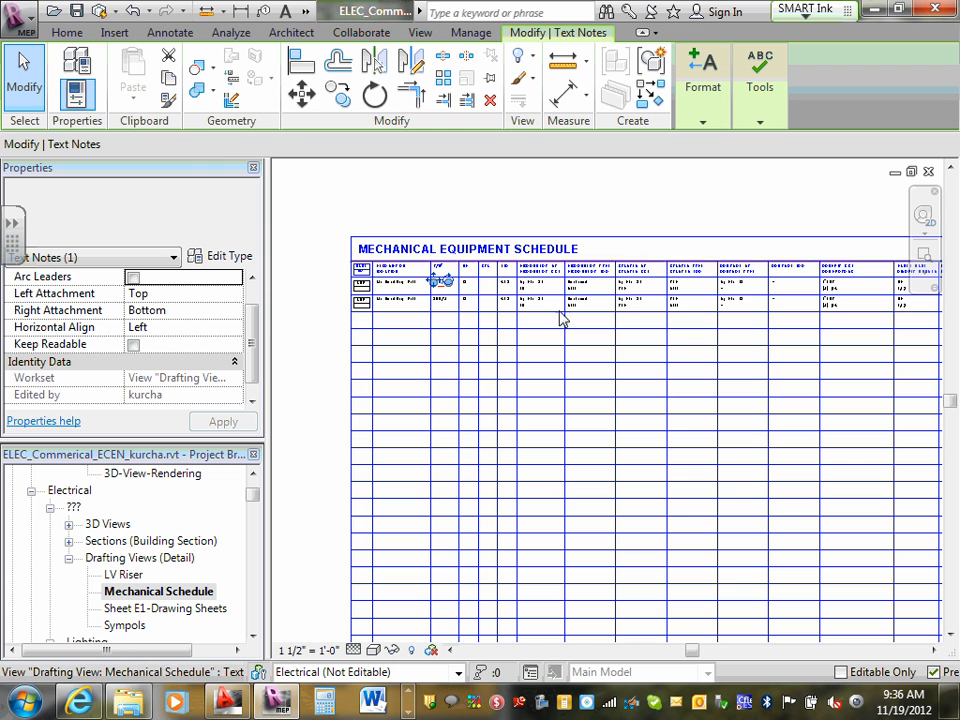
scroll(476, 250, "down", 3)
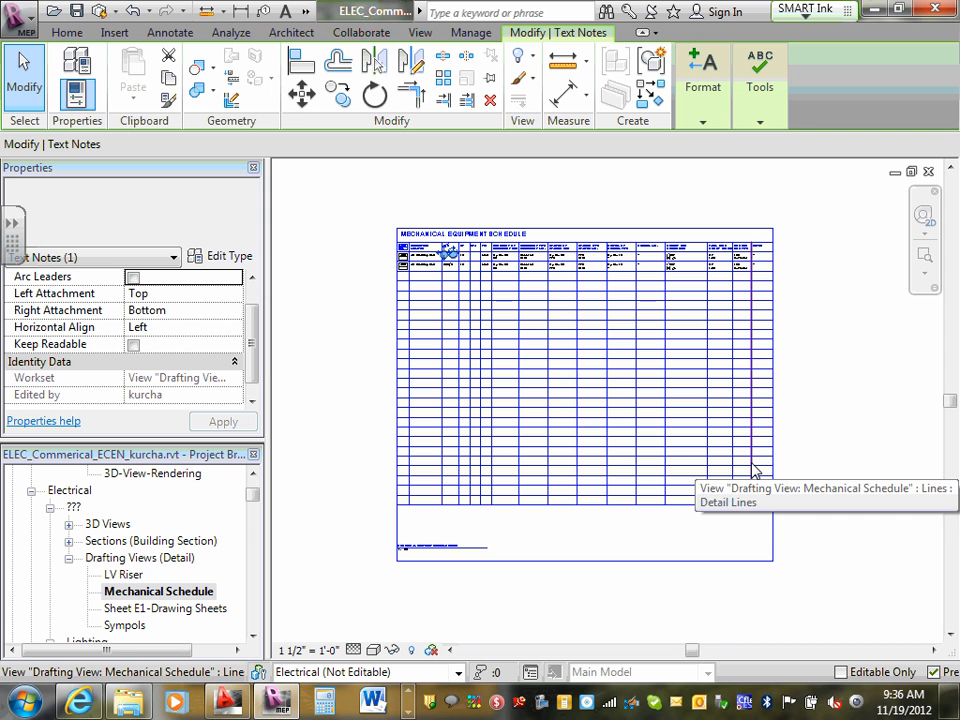
Step: Collapse the Electrical drafting views, their ??? group and sheet E7.1, and open sheet E9 - Equipment schedule & light fixture schedule
left_click(69, 560)
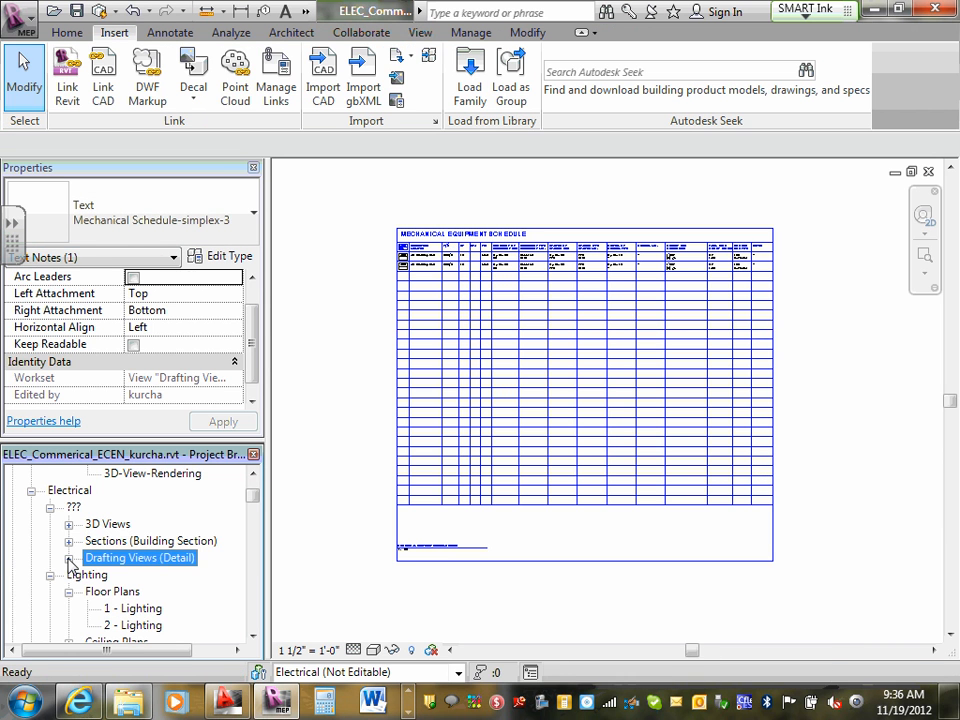
left_click(50, 508)
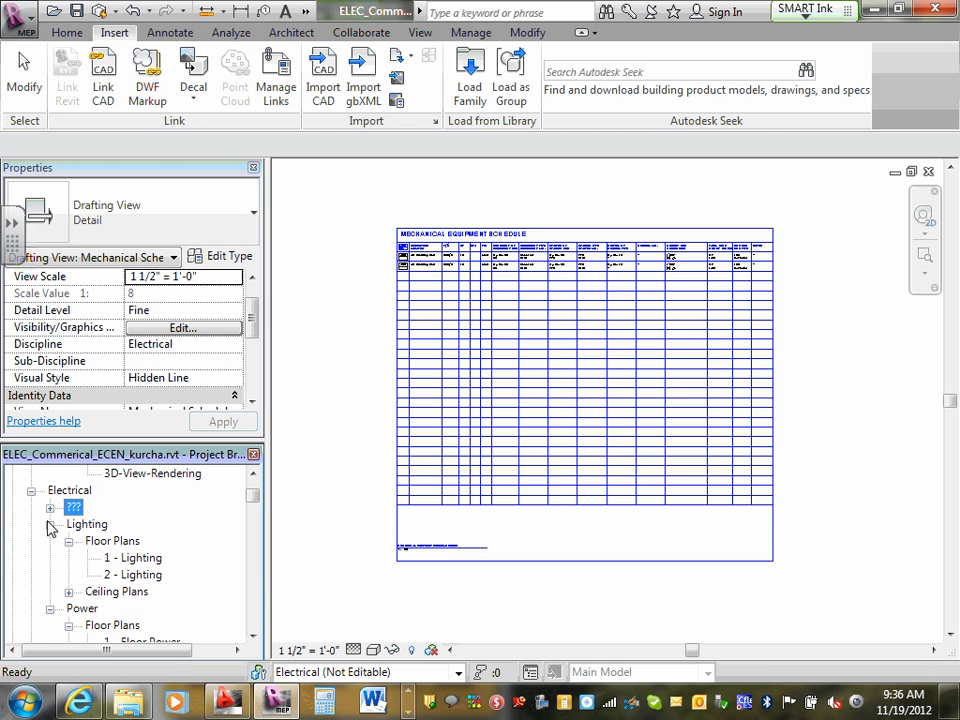
scroll(50, 527, "down", 10)
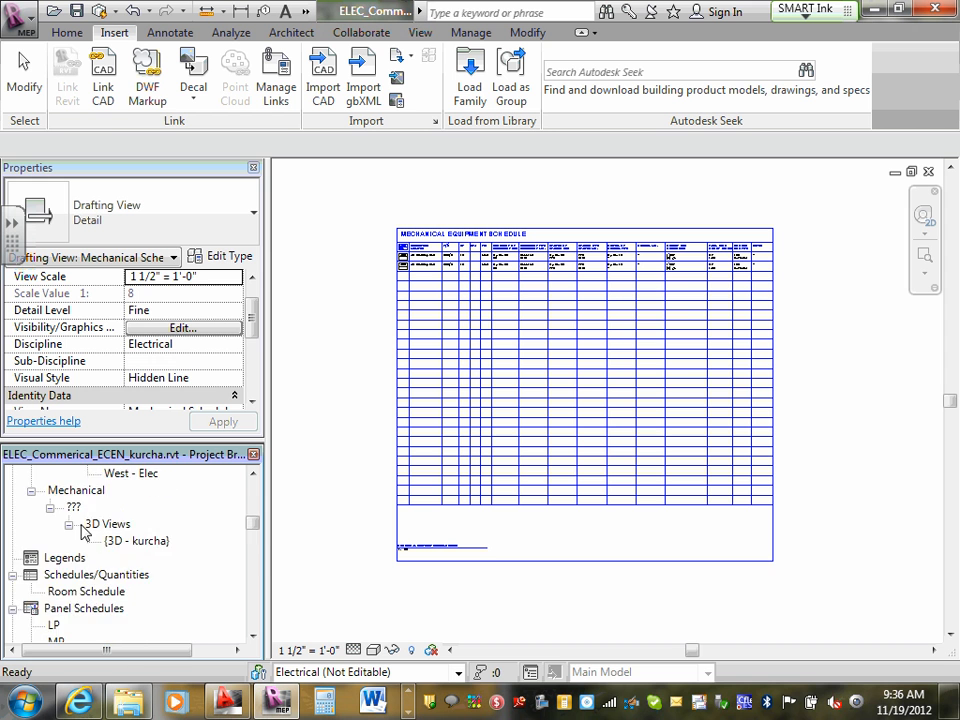
scroll(105, 557, "down", 6)
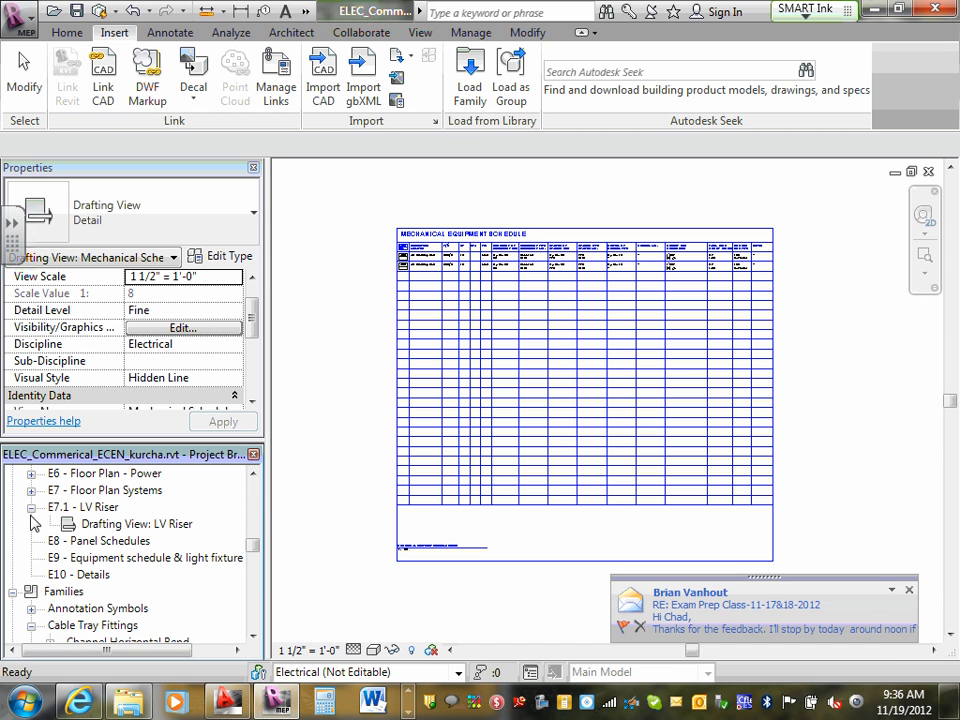
left_click(31, 508)
double_click(100, 541)
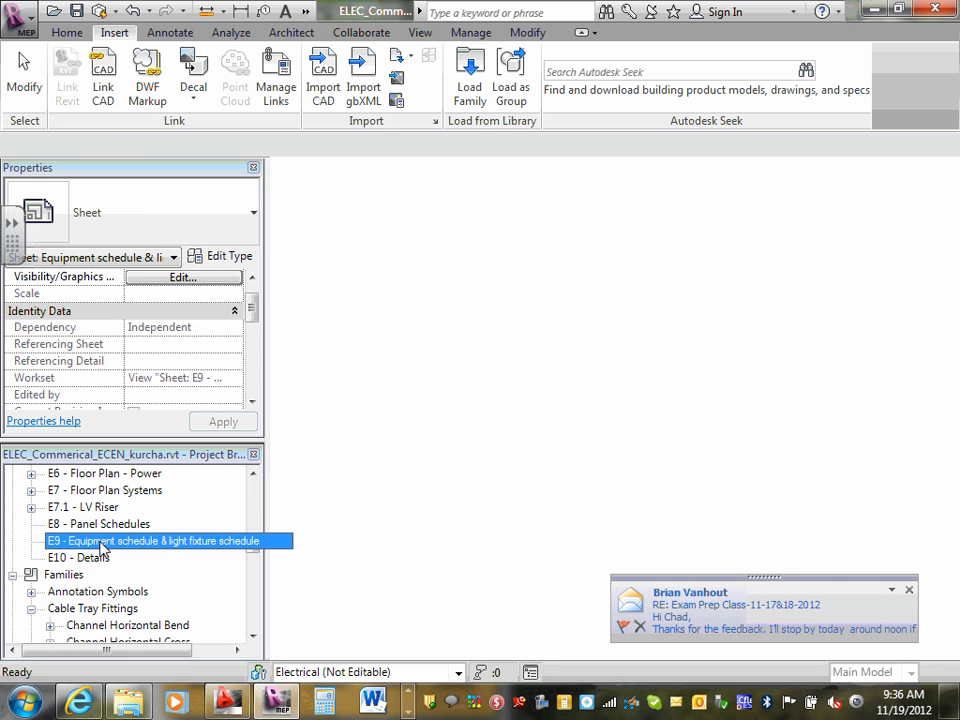
Step: Add the Mechanical Schedule drafting view to sheet E9 and place it on the sheet
right_click(100, 541)
left_click(199, 196)
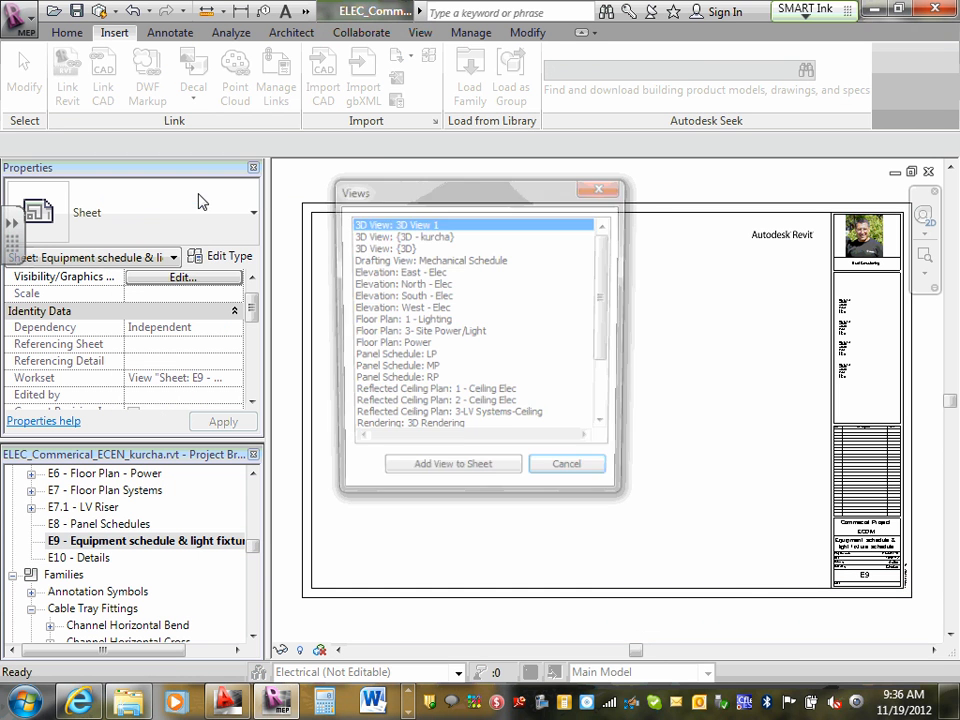
left_click(447, 261)
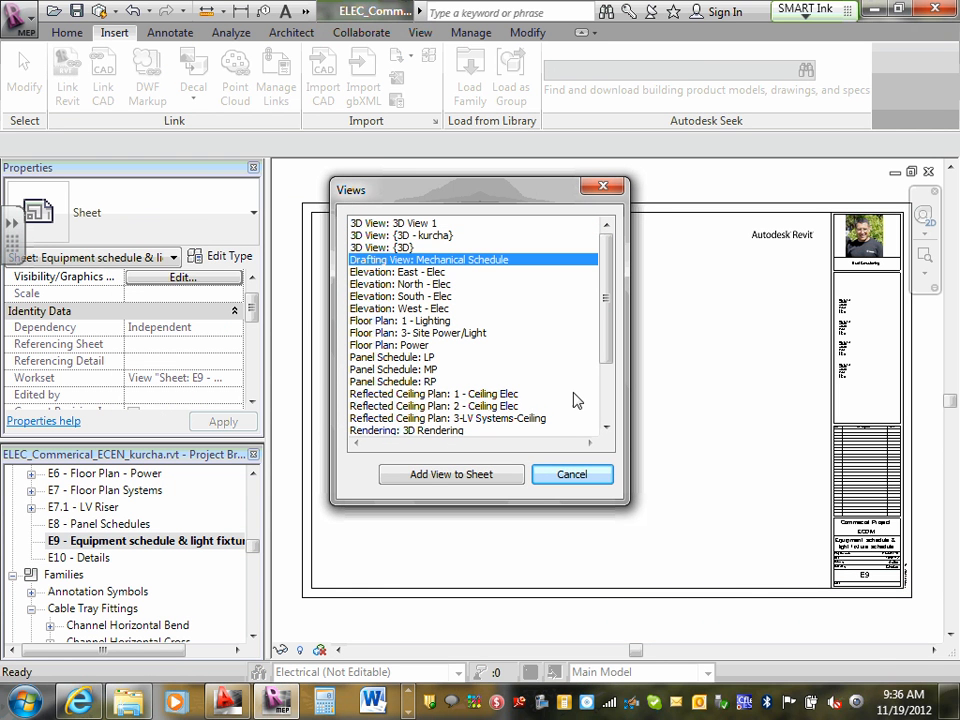
left_click(420, 475)
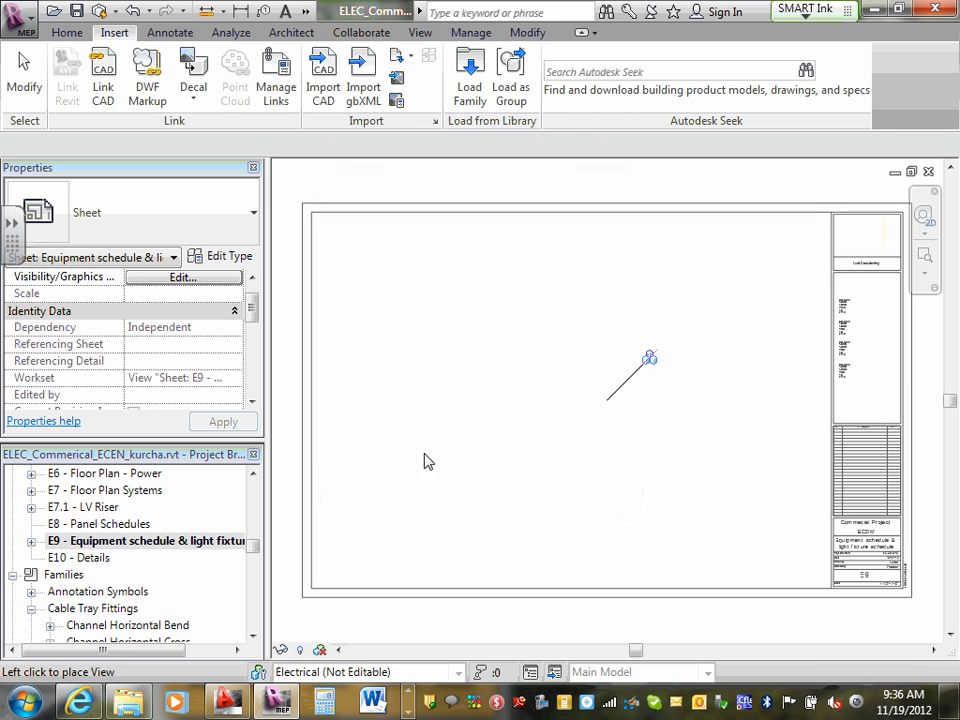
left_click(464, 380)
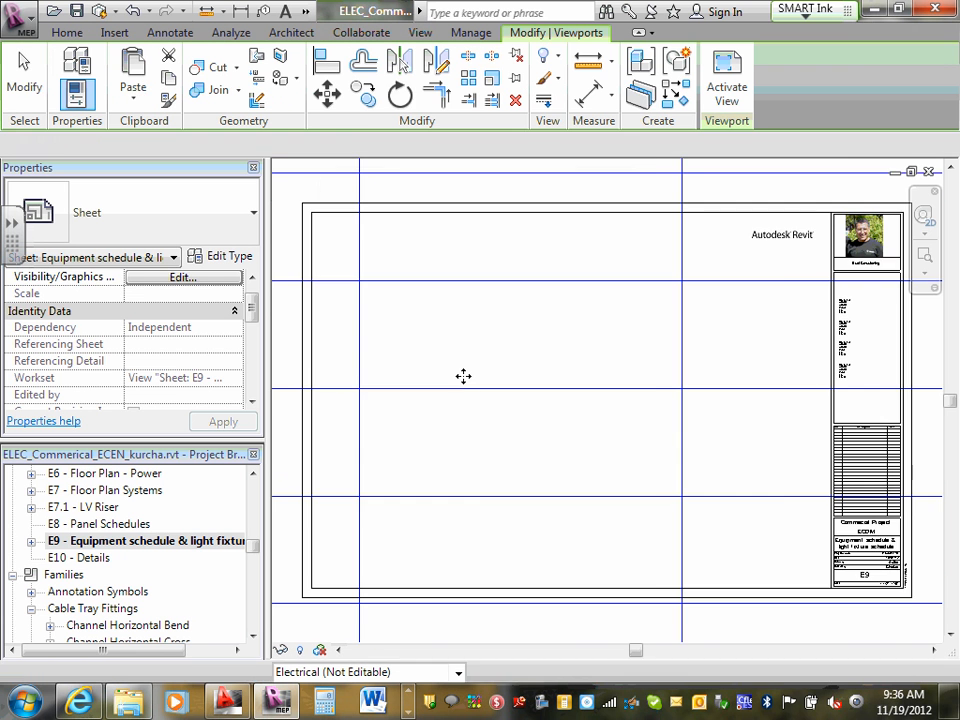
Step: Examine the placed schedule viewport's size and view scale against the title block on sheet E9
scroll(463, 376, "down", 4)
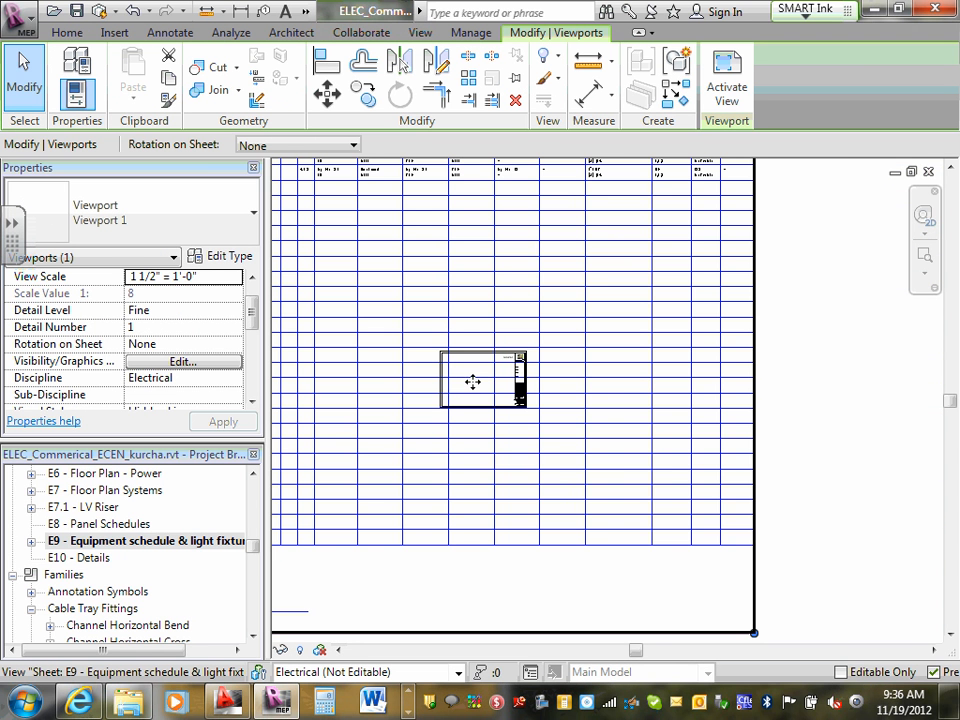
left_click(186, 284)
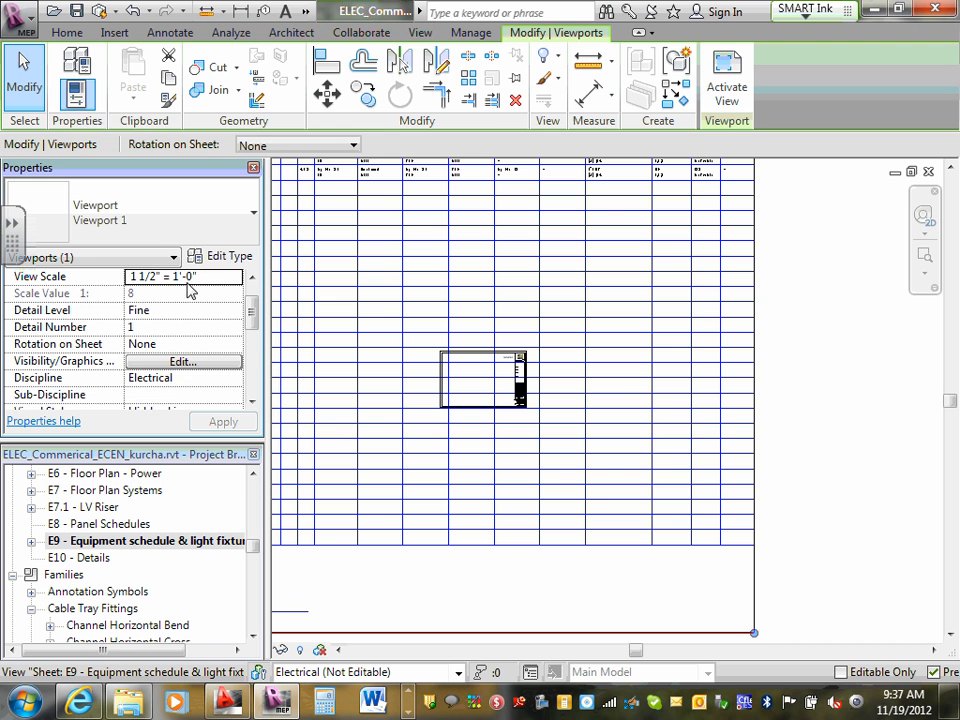
left_click(635, 390)
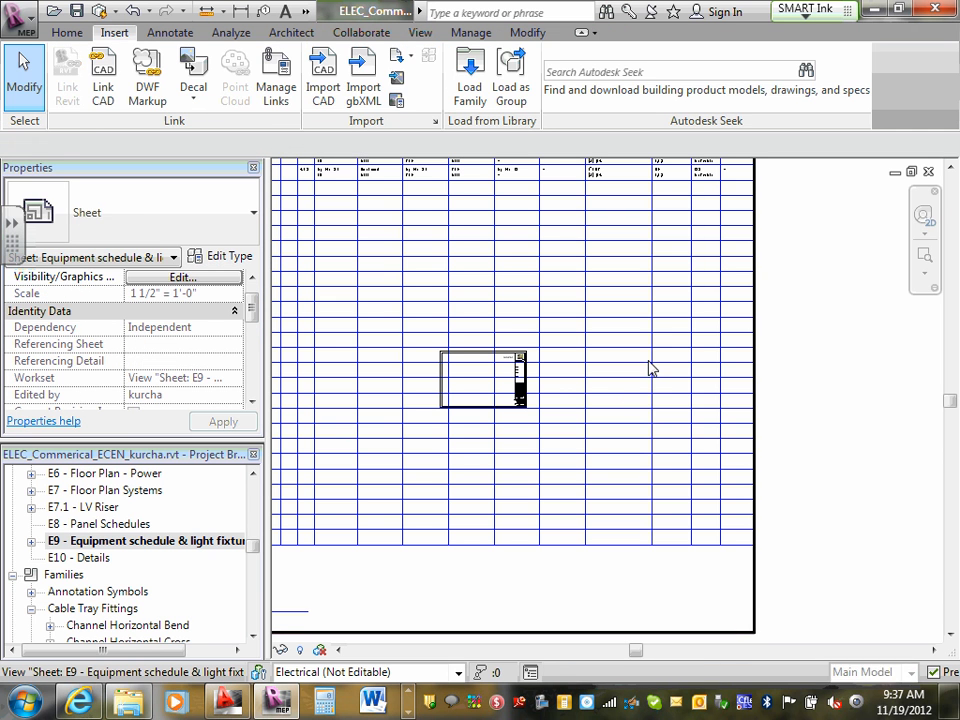
left_click(647, 367)
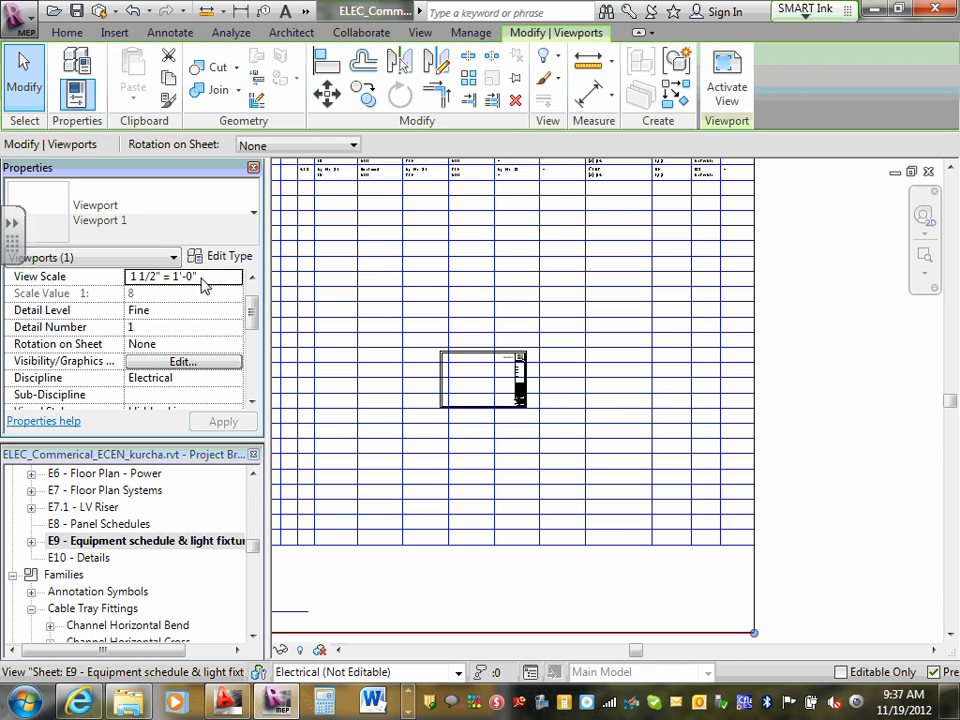
key("Escape")
left_click(98, 540)
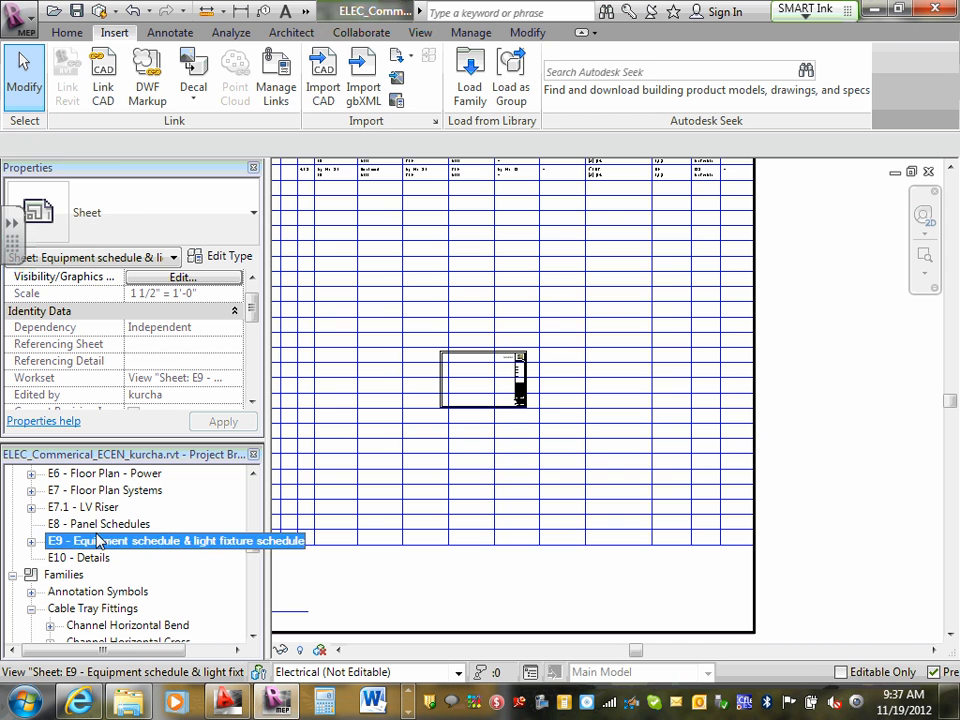
left_click(425, 279)
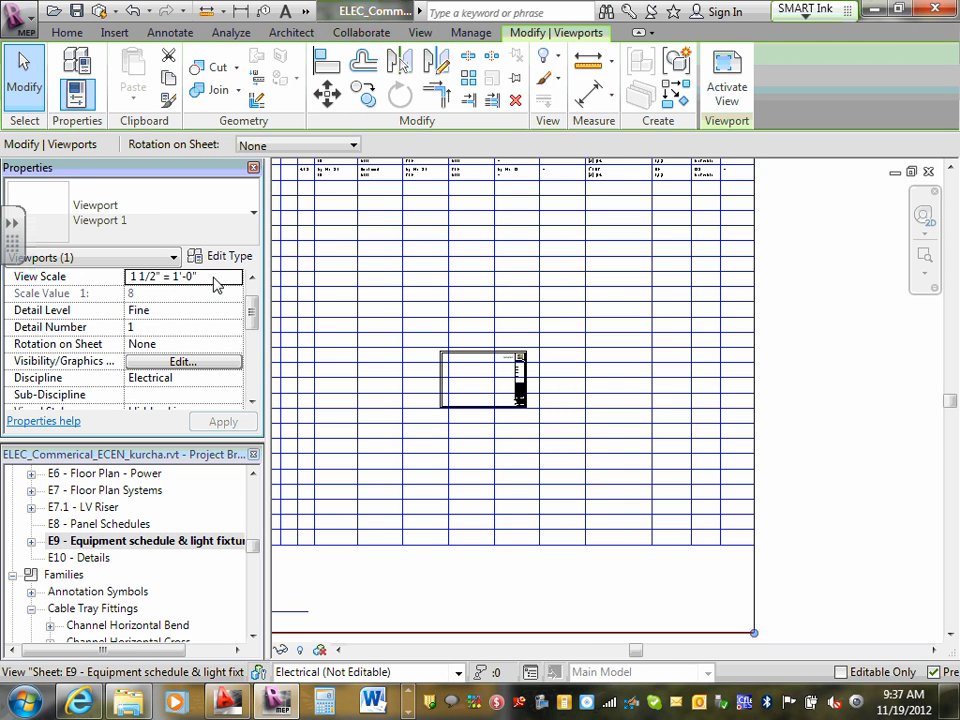
scroll(331, 302, "down", 1)
scroll(334, 303, "down", 3)
scroll(396, 257, "down", 1)
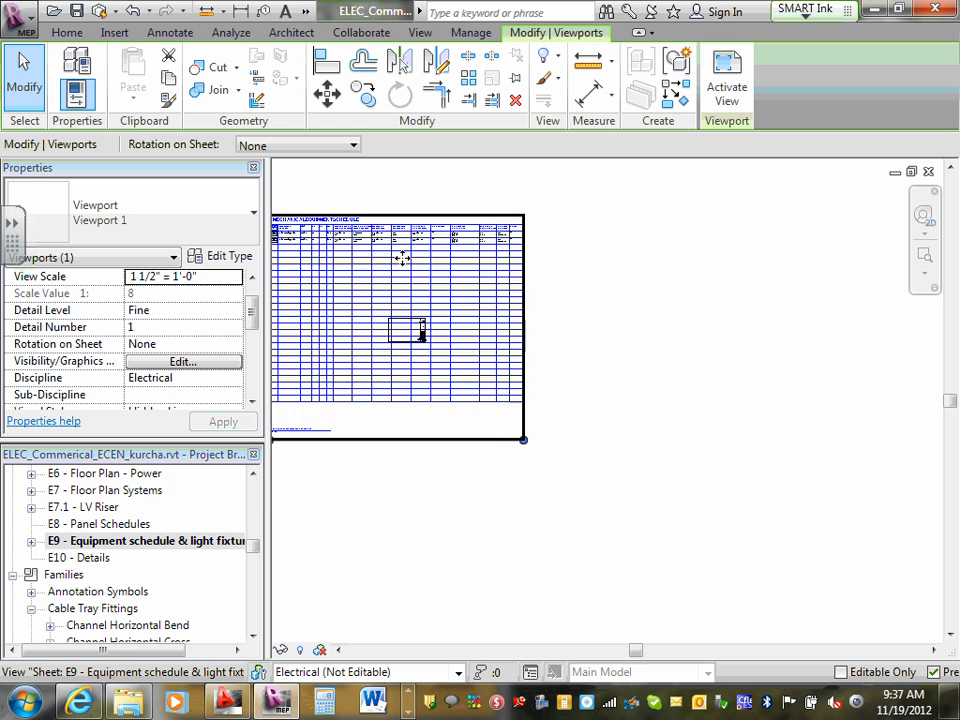
middle_click_drag(414, 273, 452, 335)
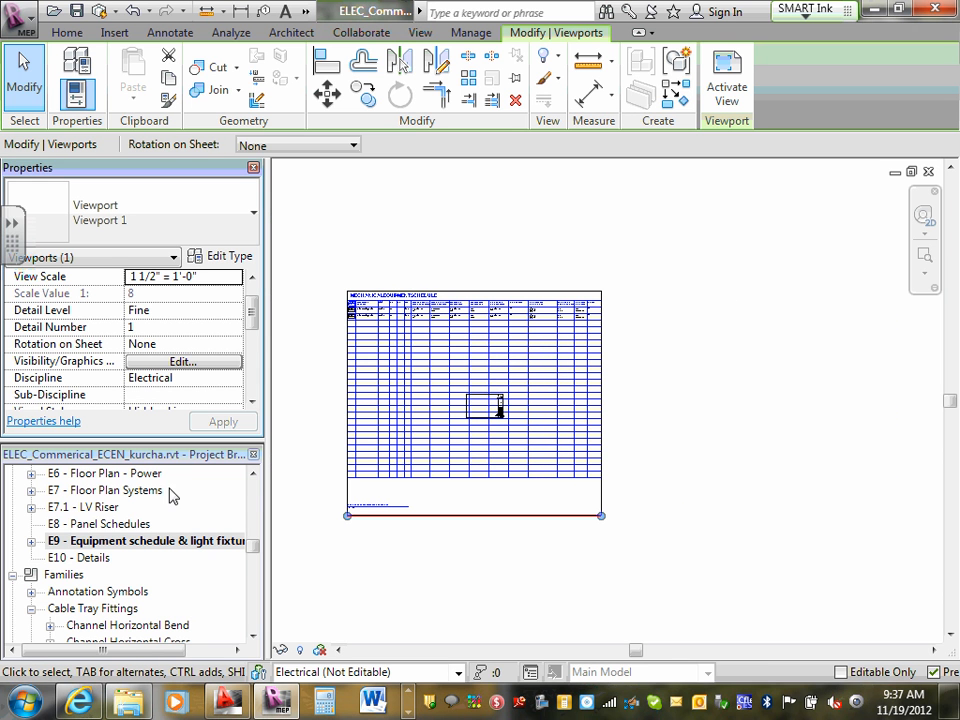
Step: Open the Mechanical Schedule drafting view listed under sheet E9 and set its view scale to 3/8" = 1'-0"
left_click(31, 541)
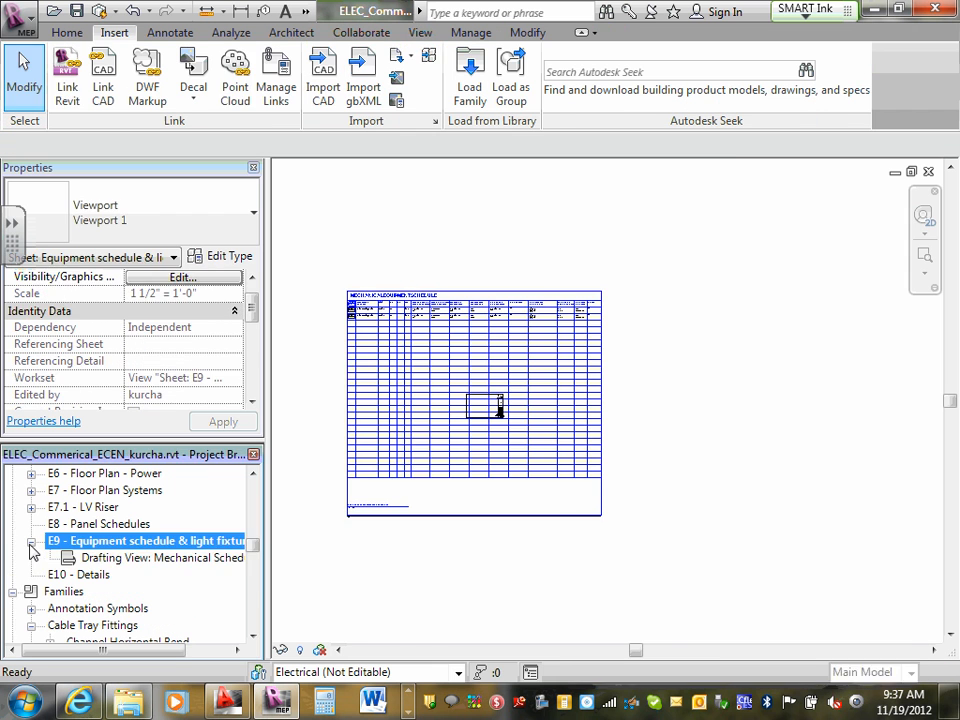
double_click(120, 558)
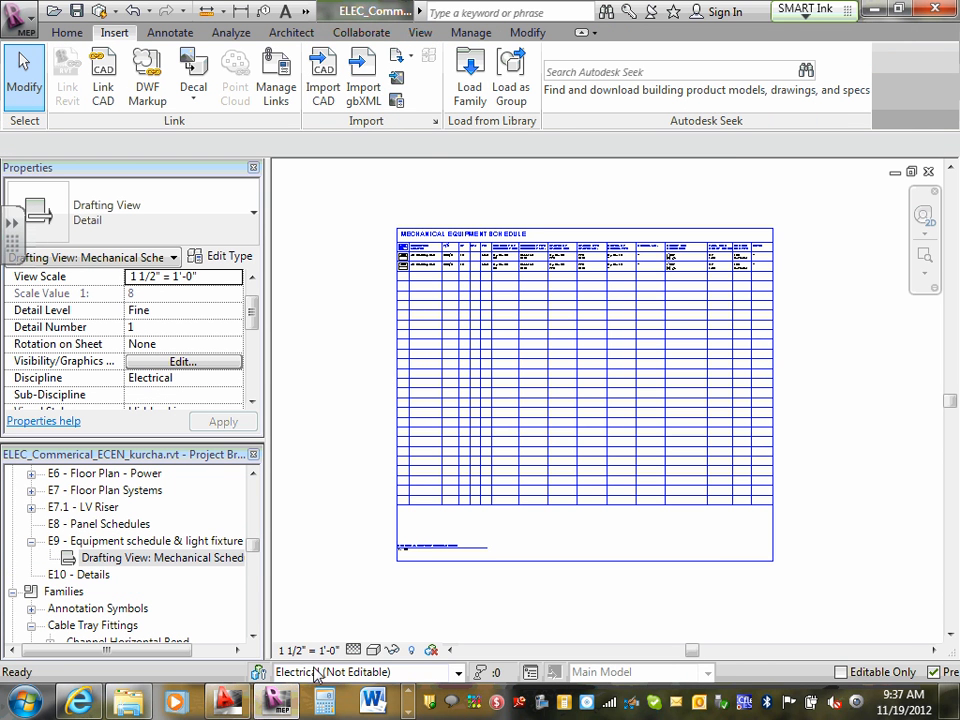
left_click(309, 650)
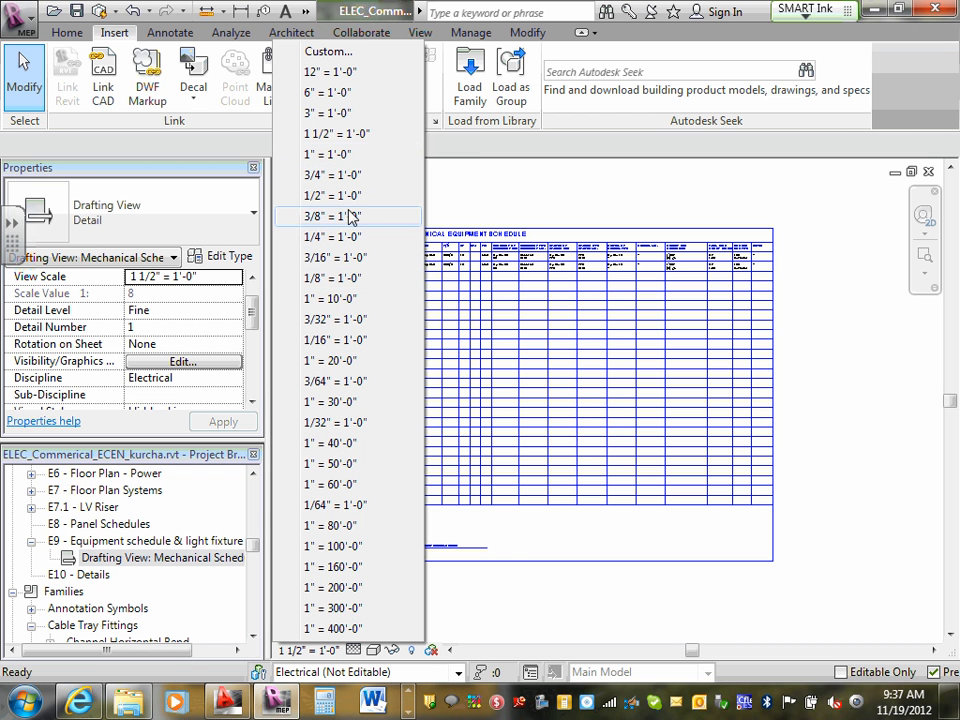
key("Escape")
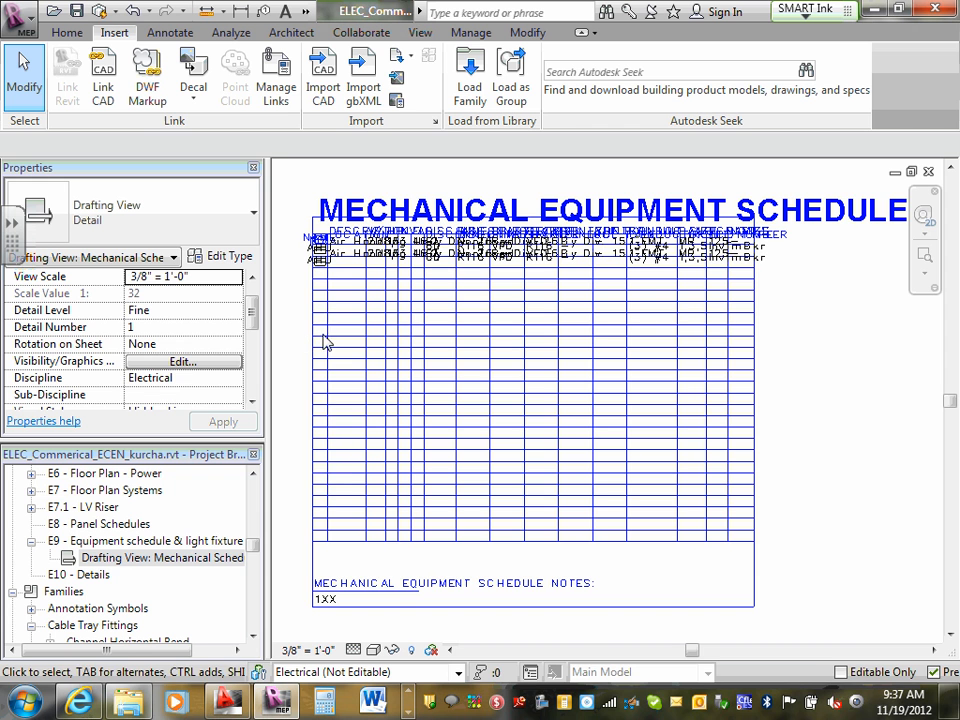
scroll(623, 297, "down", 1)
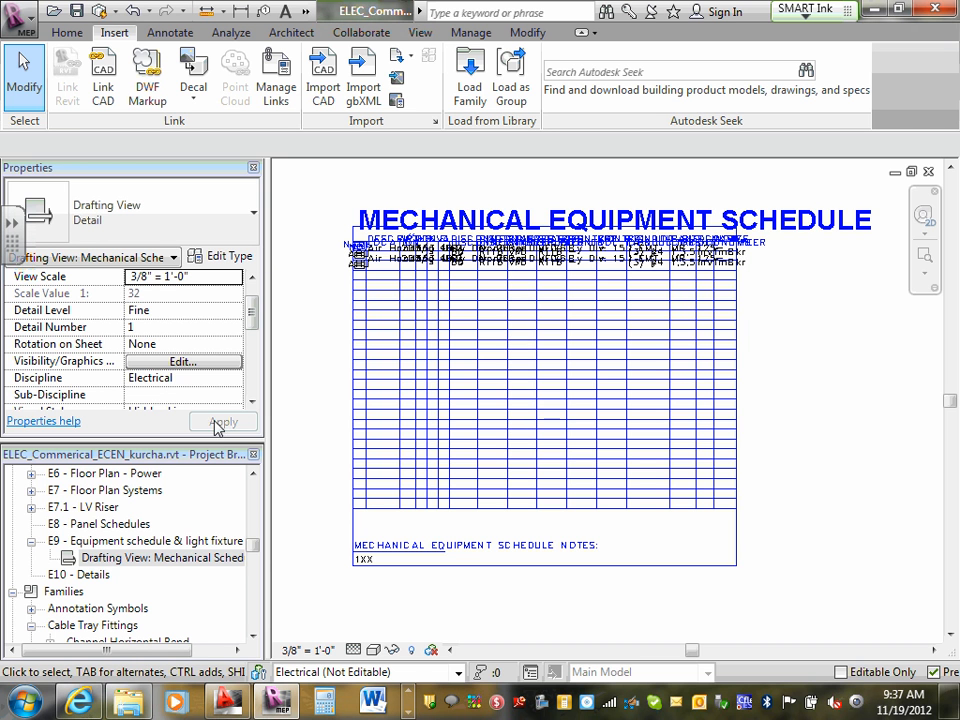
Step: Return to sheet E9 and move the rescaled schedule viewport over the title block
double_click(111, 540)
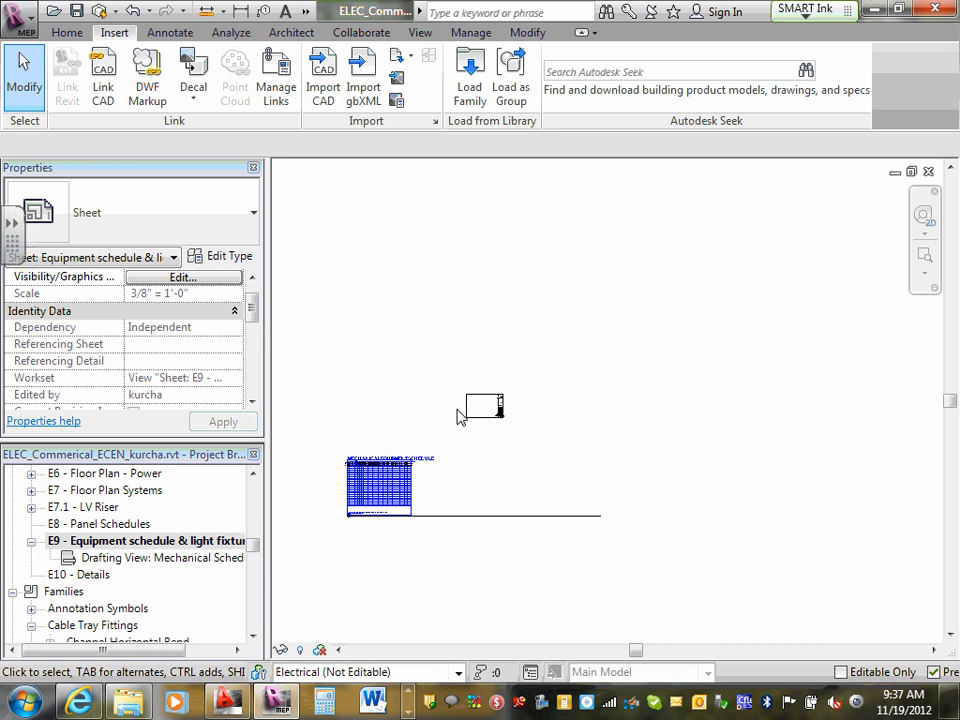
scroll(347, 486, "up", 3)
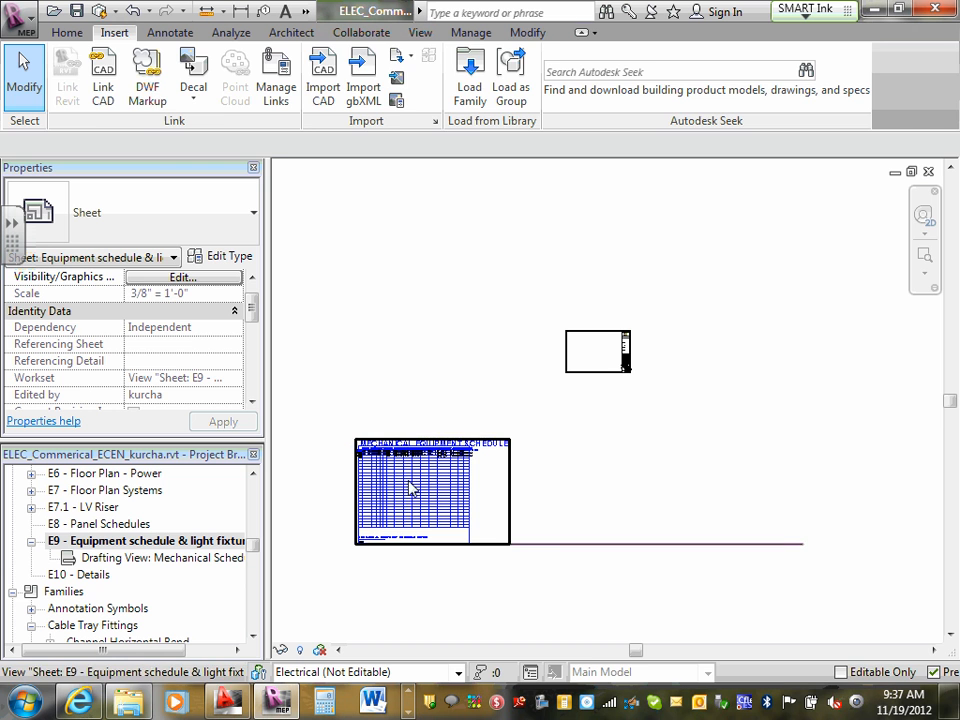
left_click_drag(411, 488, 583, 361)
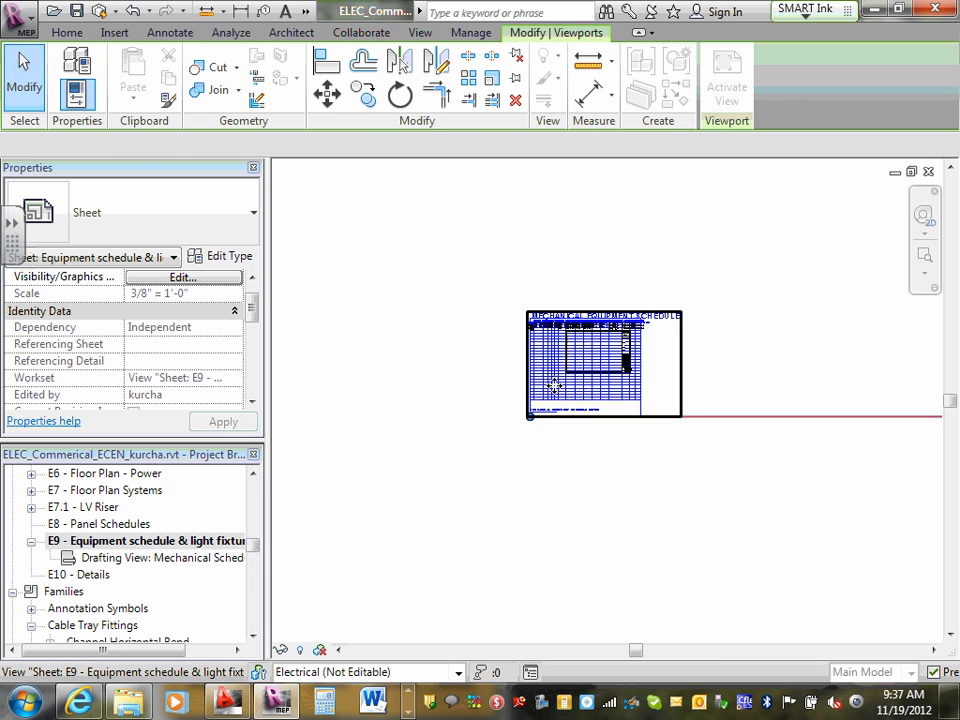
Step: Reopen the Mechanical Schedule drafting view and set its view scale to 1/8" = 1'-0"
double_click(150, 557)
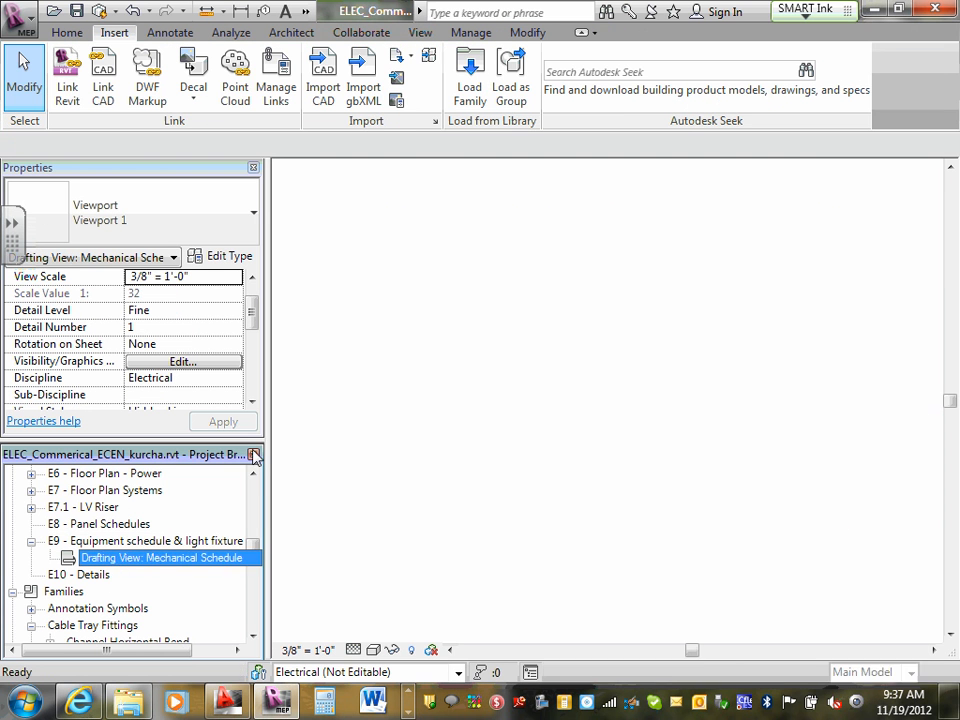
left_click(302, 652)
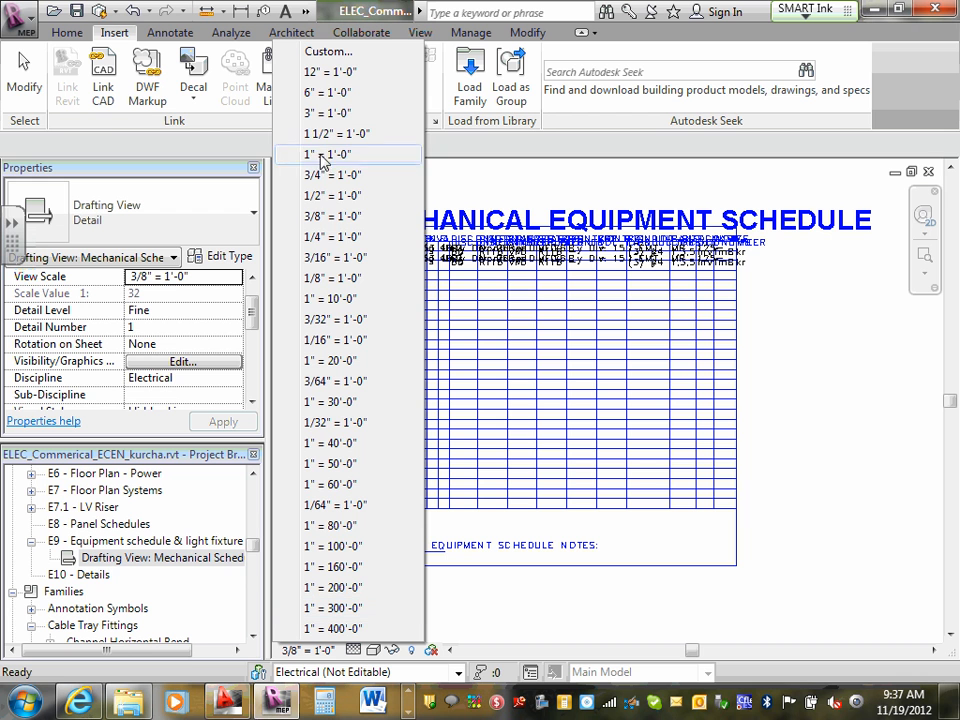
left_click(336, 278)
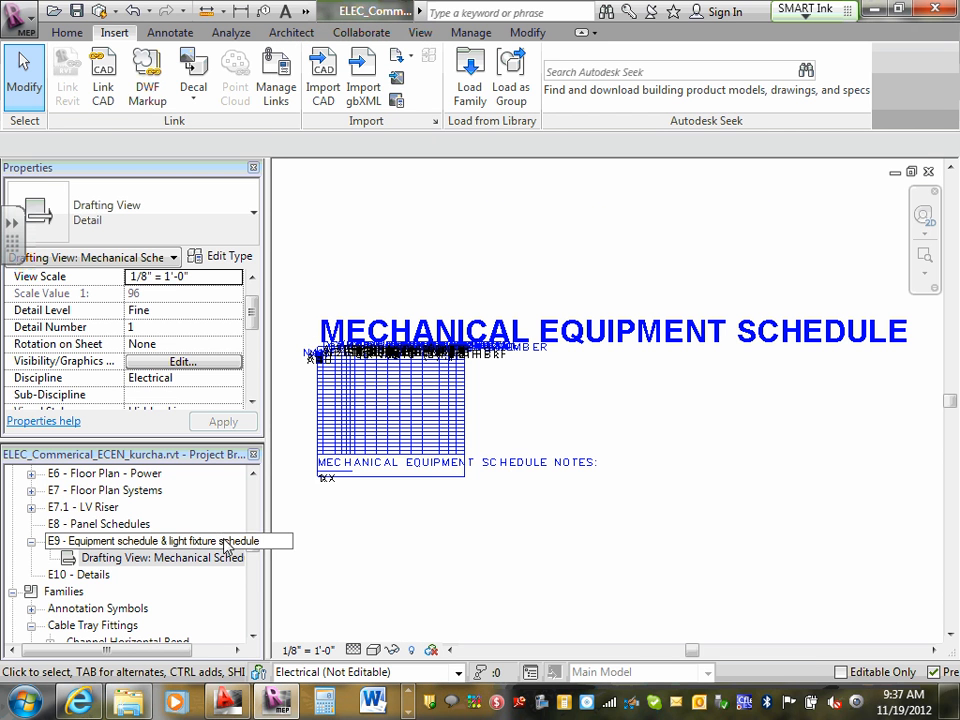
Step: Open sheet E9, move the 1/8" scale schedule viewport onto the title block and inspect its text up close
double_click(226, 541)
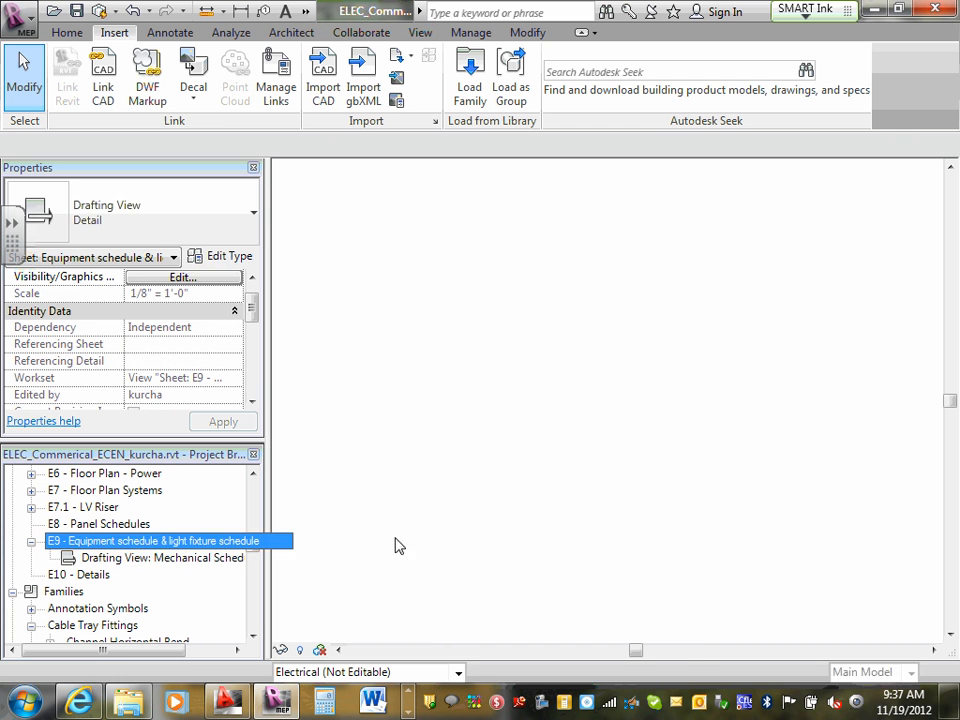
left_click_drag(488, 414, 562, 334)
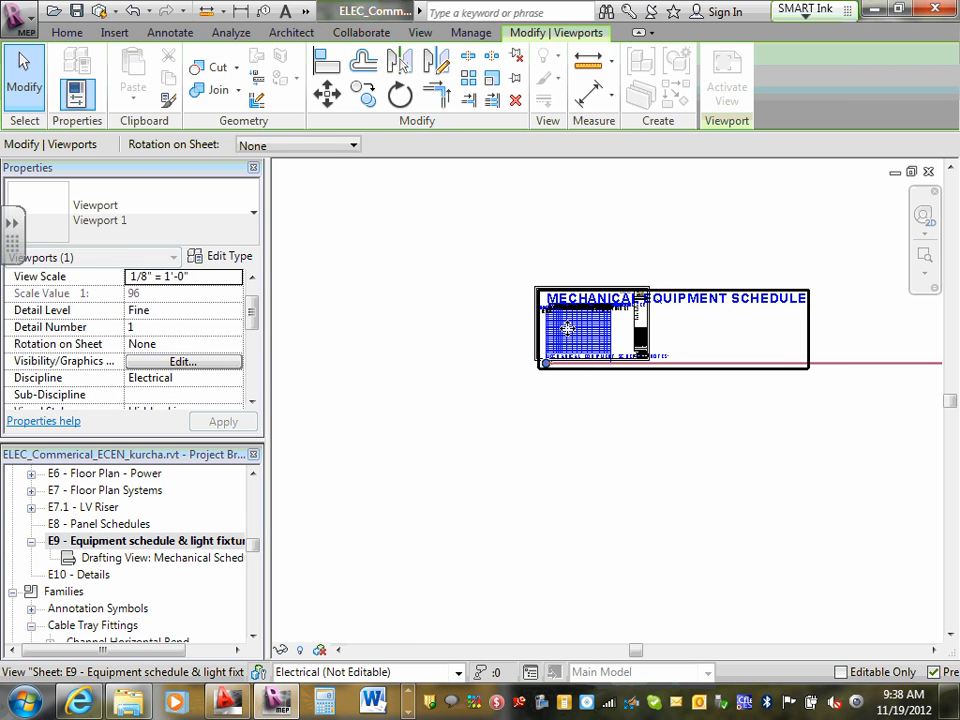
scroll(566, 328, "up", 8)
scroll(549, 254, "up", 2)
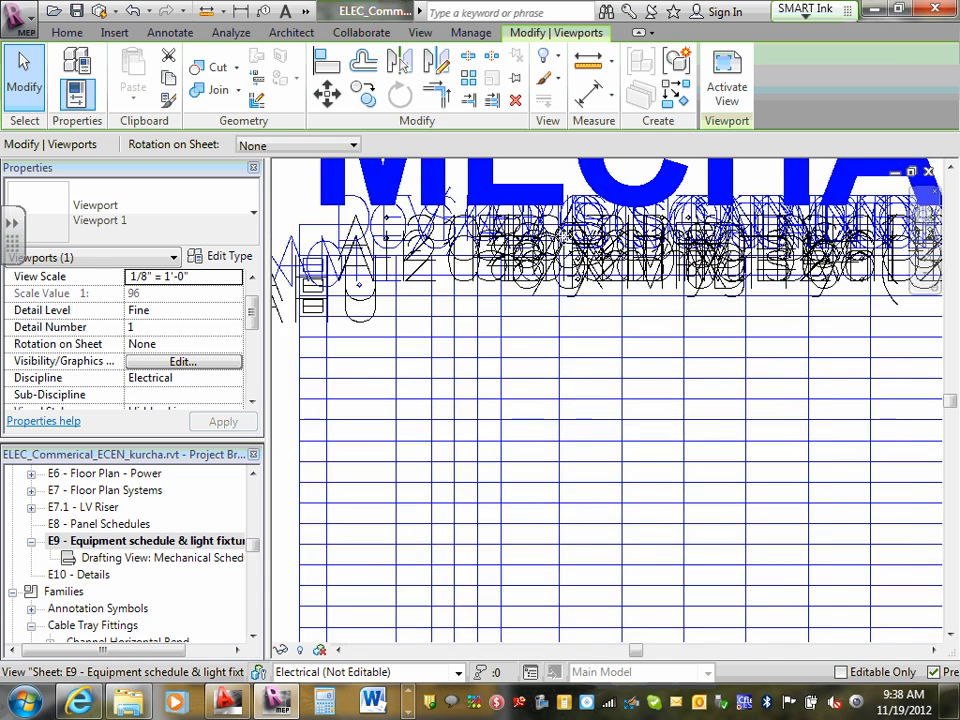
scroll(549, 254, "down", 5)
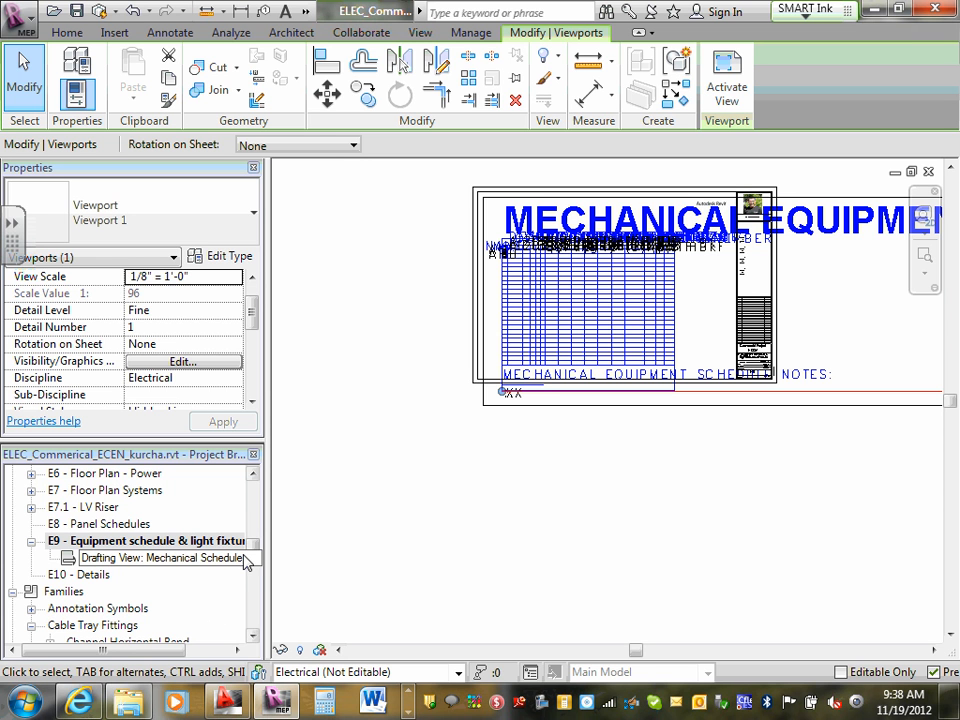
Step: In the Mechanical Schedule drafting view, check the title note's text type properties and inspect the schedule's text
double_click(193, 563)
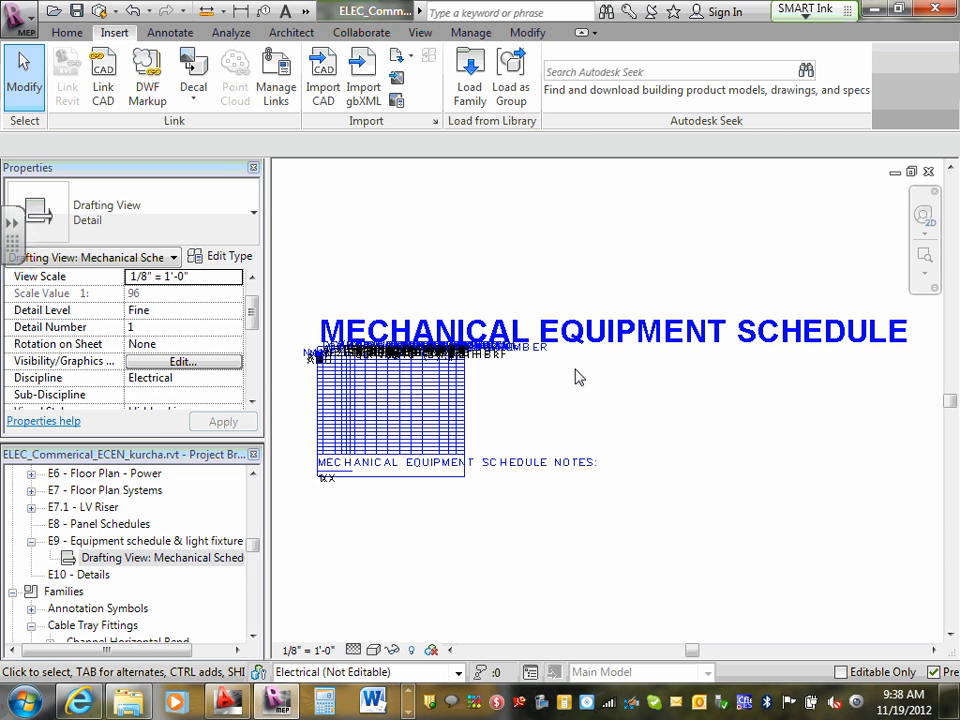
left_click(618, 337)
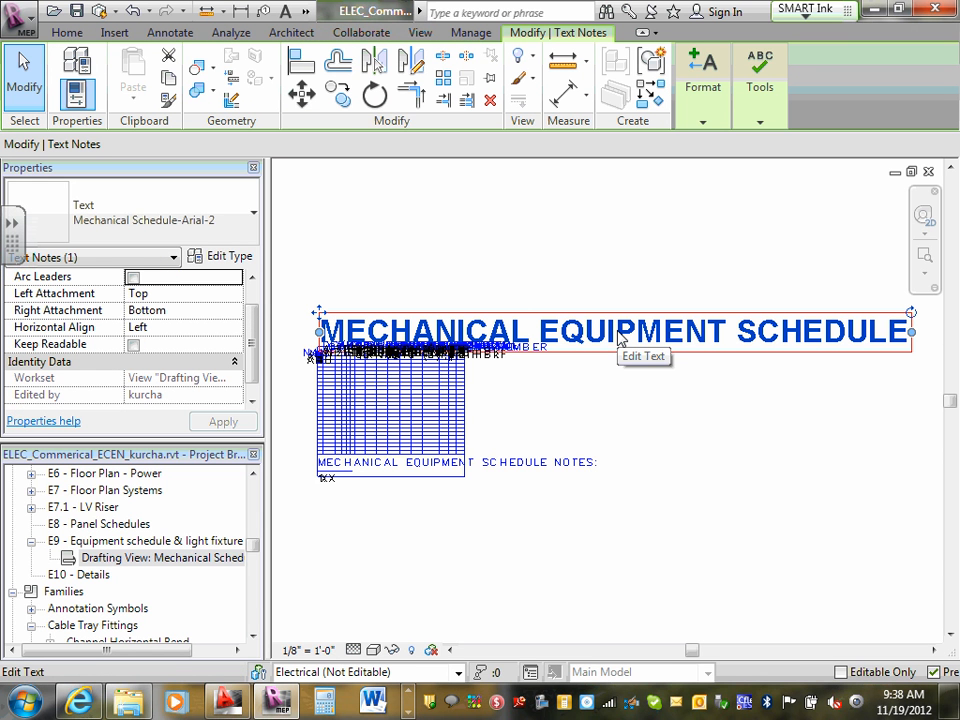
left_click(236, 260)
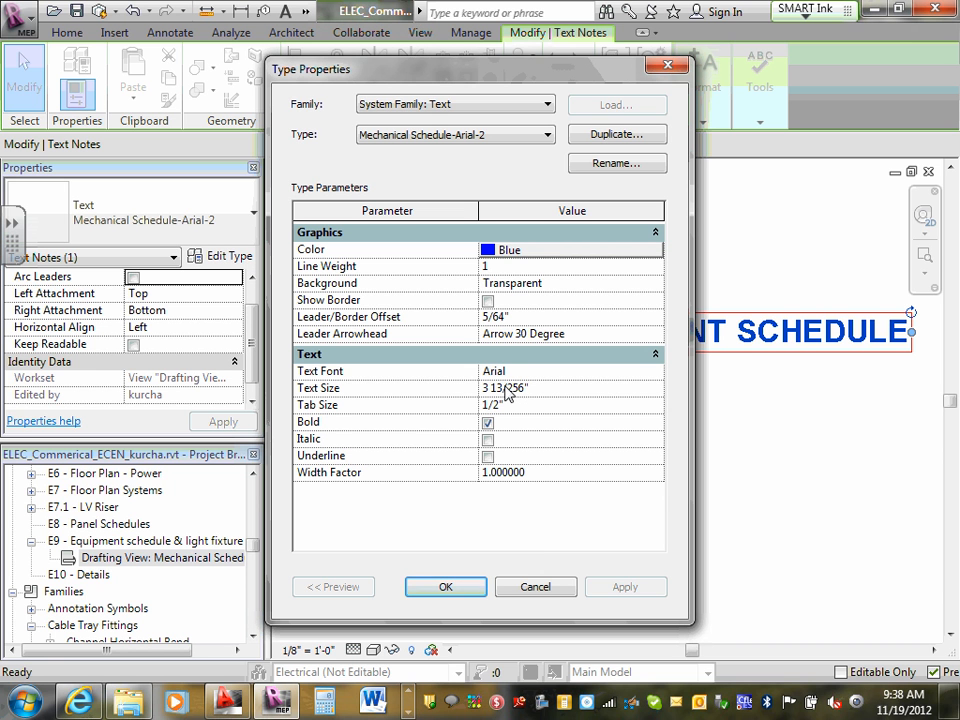
left_click(536, 590)
scroll(279, 300, "up", 5)
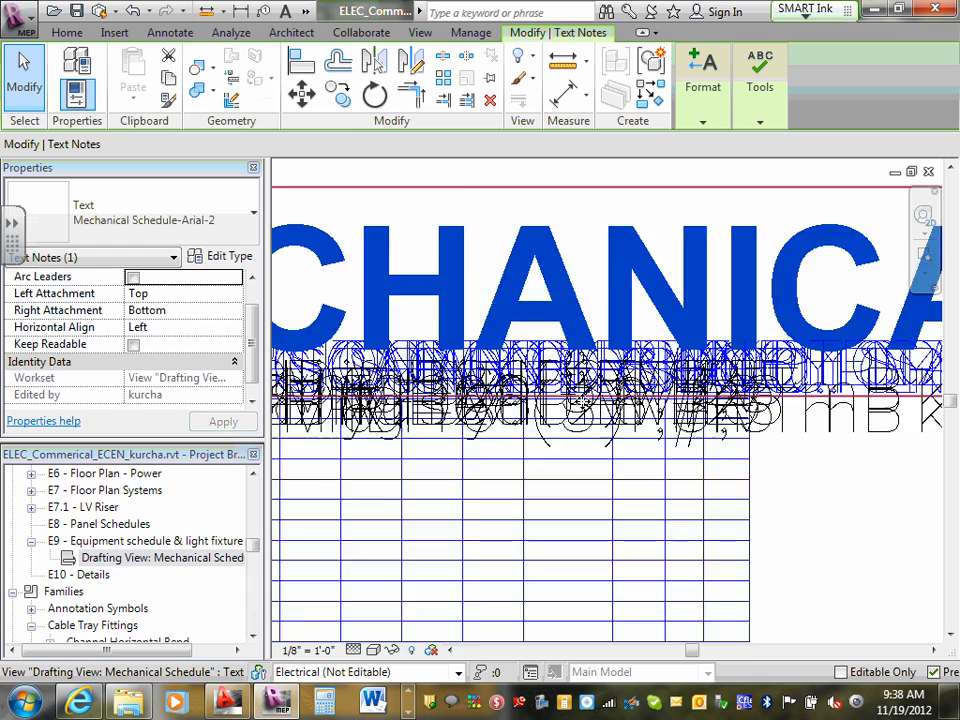
scroll(279, 290, "down", 2)
scroll(377, 407, "up", 4)
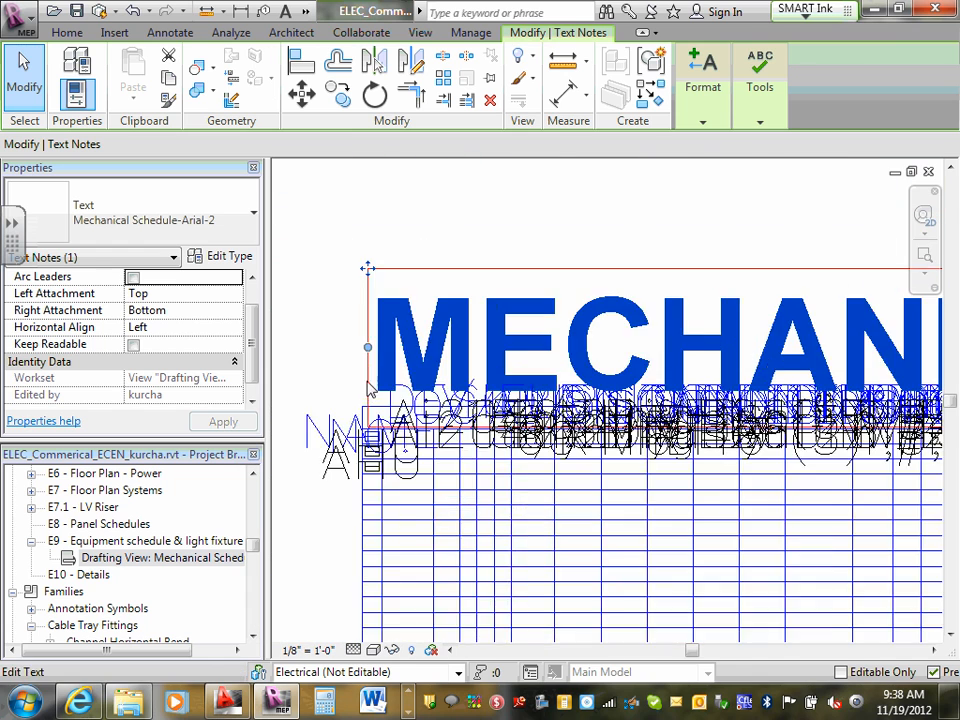
scroll(377, 407, "down", 4)
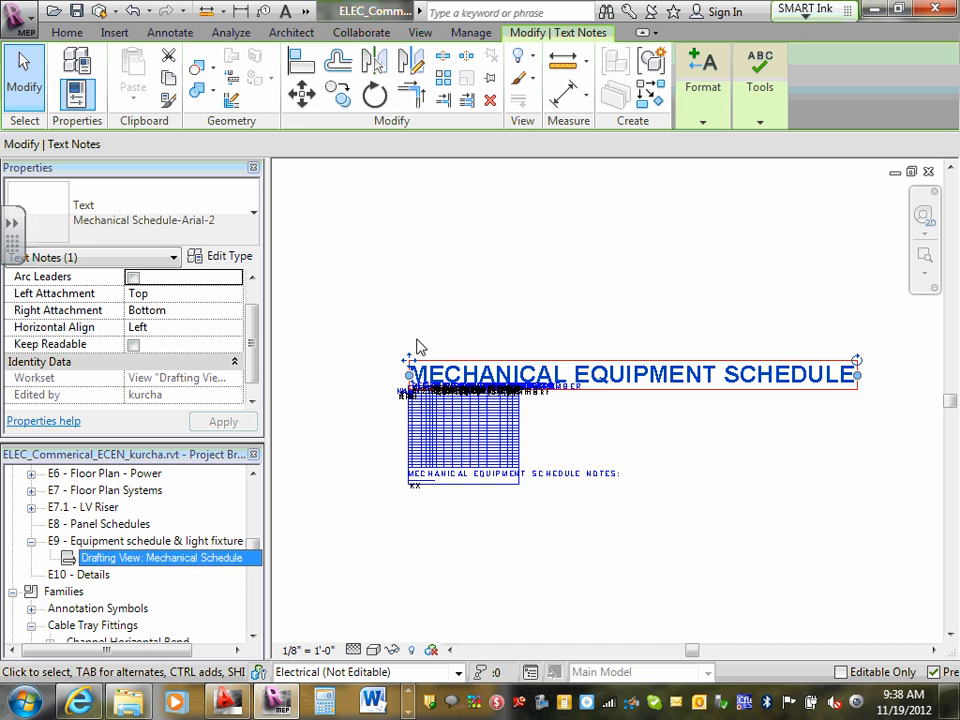
Step: Delete all exploded lines and text notes of the schedule from the Mechanical Schedule drafting view
left_click(364, 289)
left_click_drag(887, 612, 879, 583)
key("Delete")
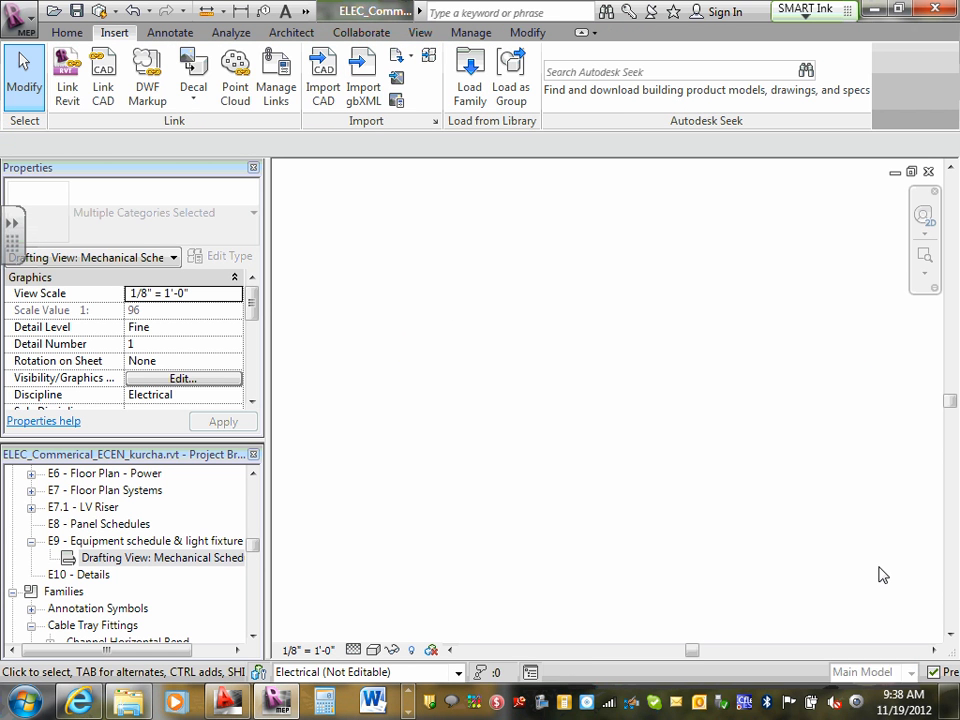
Step: Import Mechanical Schedule.dwg into the emptied Mechanical Schedule drafting view
left_click(323, 80)
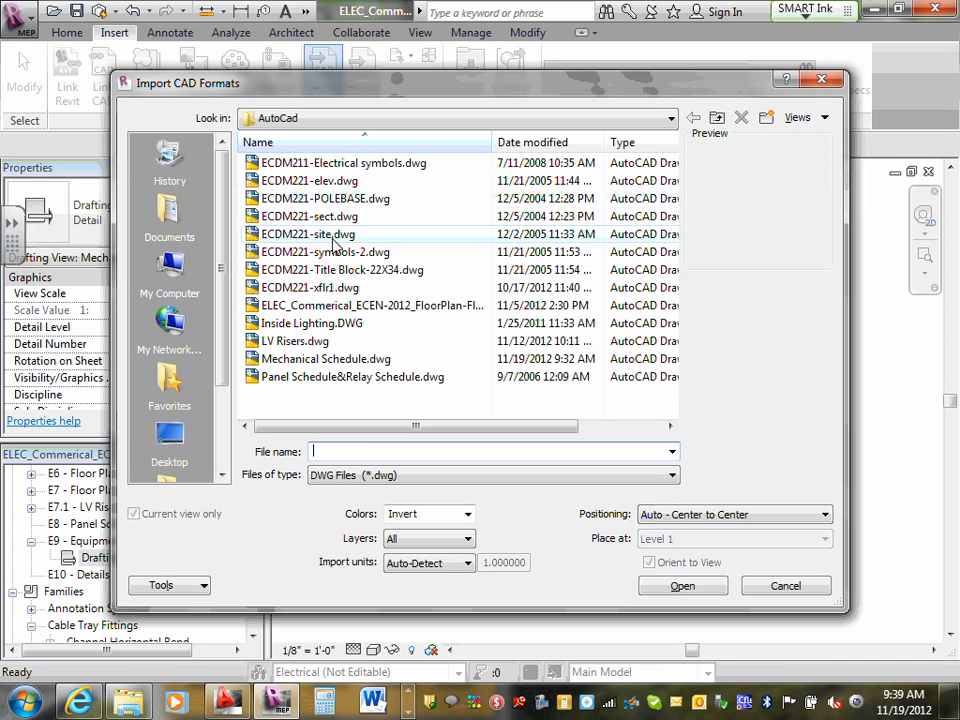
left_click(349, 363)
double_click(349, 364)
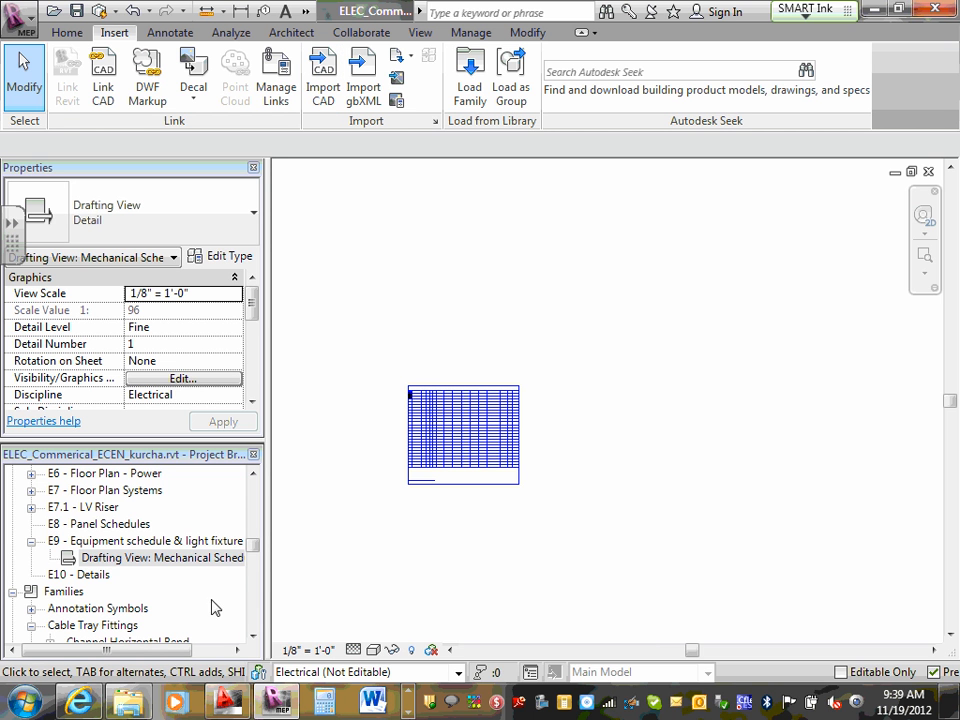
Step: Open sheet E9, move the re-imported schedule's viewport inside the title block border near its upper-left corner, and check the text
double_click(130, 557)
double_click(130, 543)
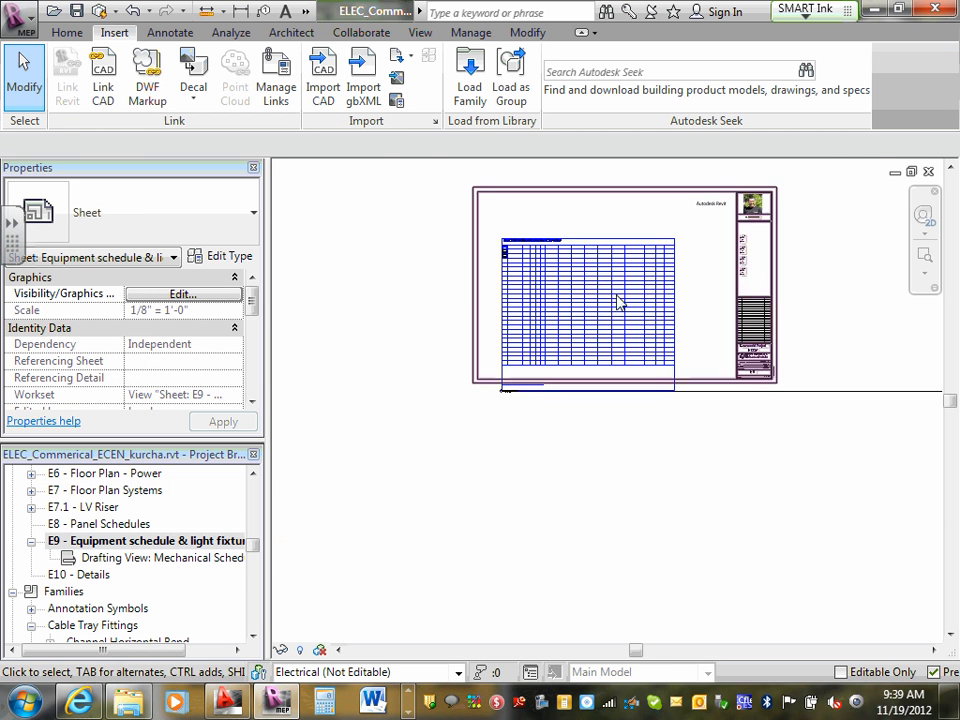
scroll(587, 272, "up", 4)
scroll(571, 280, "down", 3)
middle_click_drag(578, 280, 579, 378)
scroll(577, 378, "up", 1)
left_click_drag(535, 378, 497, 274)
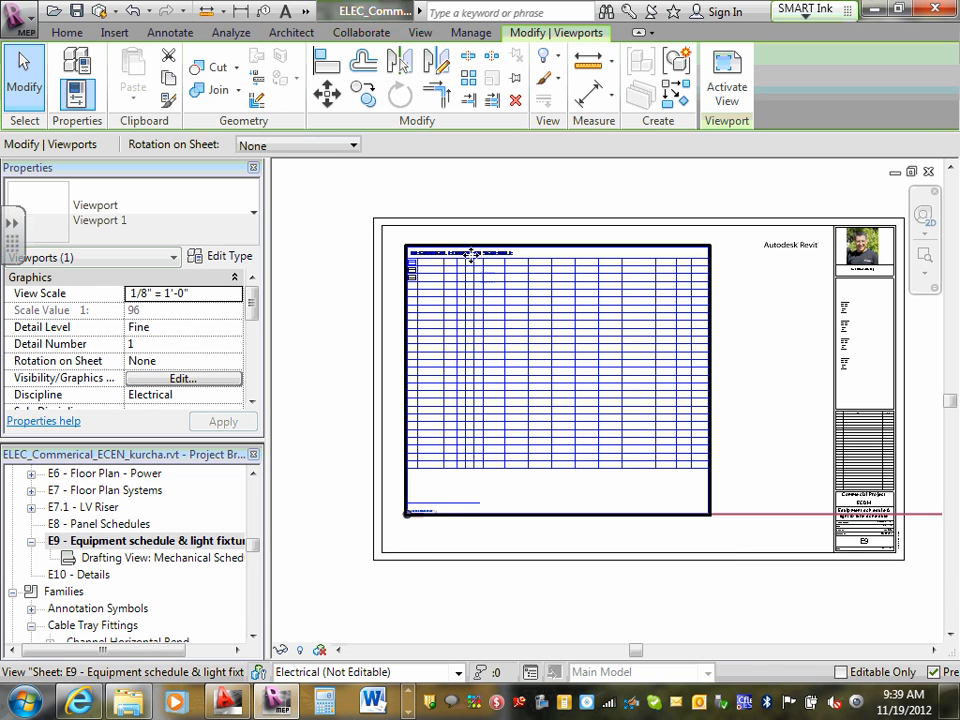
scroll(466, 258, "up", 5)
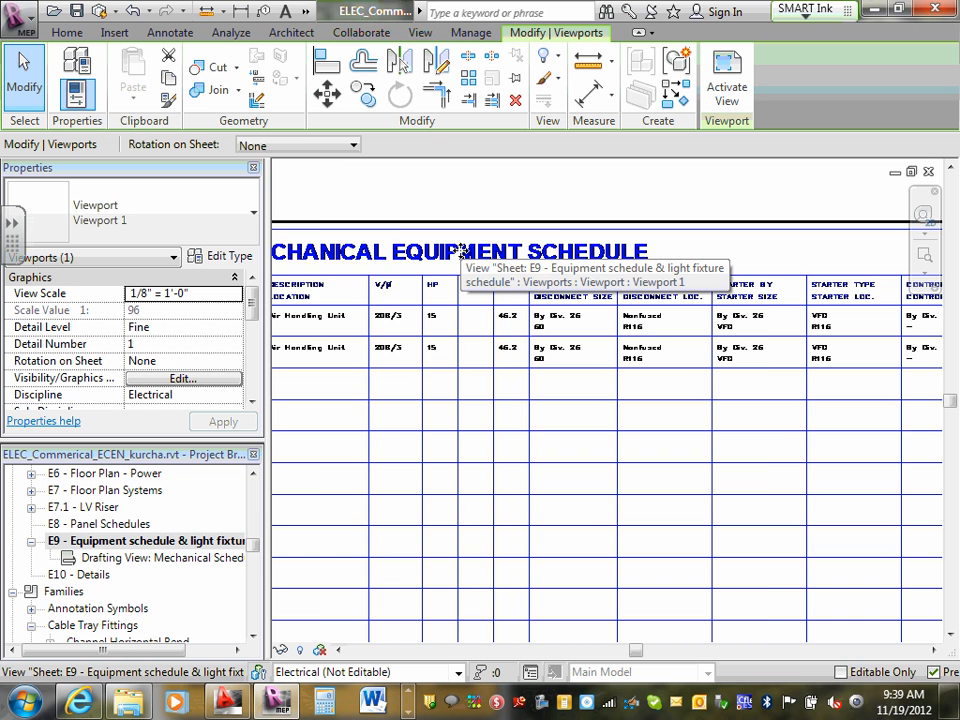
Step: Check the Mechanical Schedule drafting view's scale and examine how the schedule fits on sheet E9
scroll(463, 252, "down", 3)
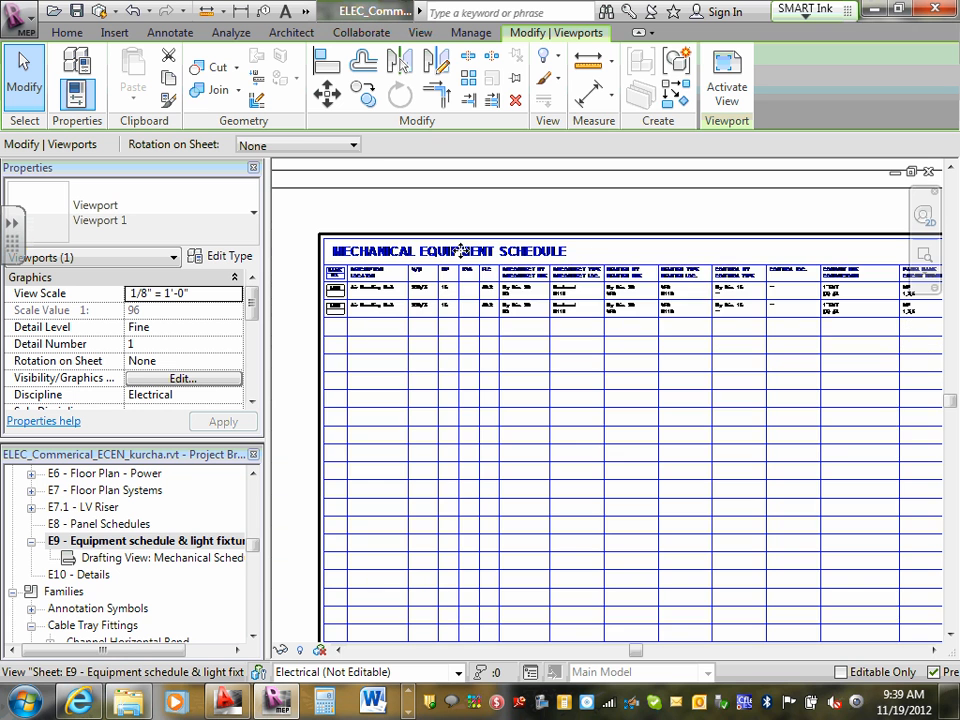
double_click(115, 558)
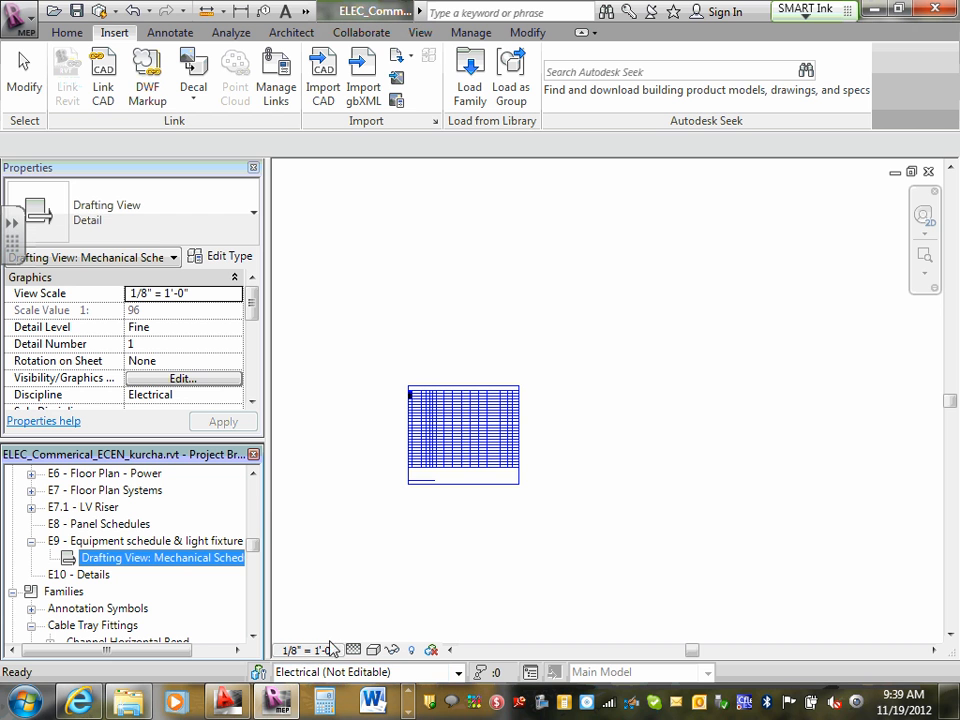
double_click(120, 541)
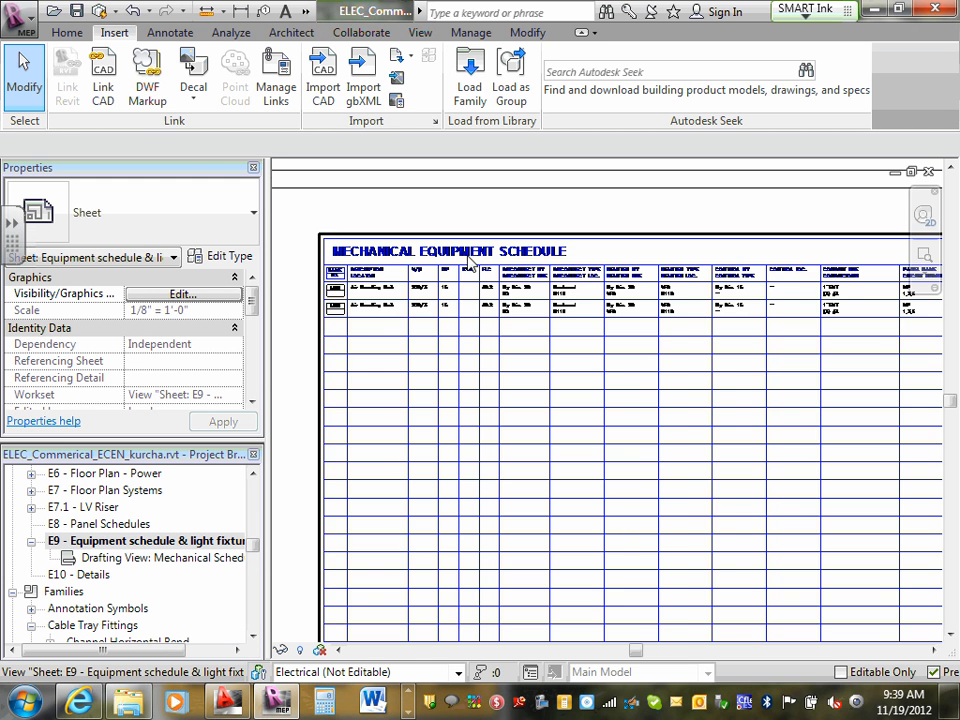
scroll(466, 268, "down", 5)
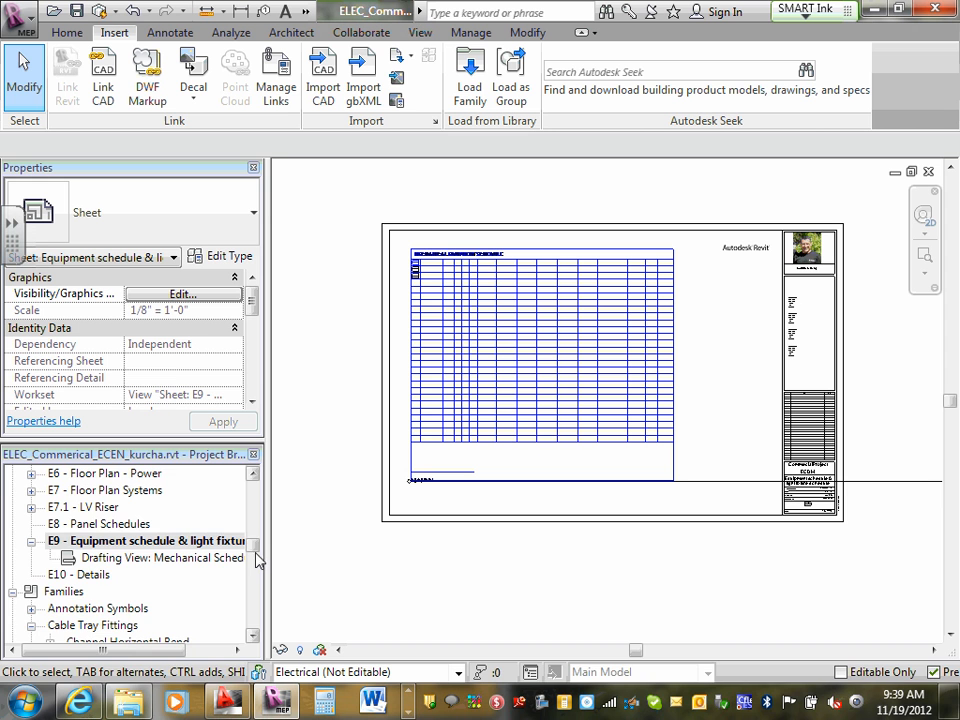
Step: Collapse the Architectural and Lighting view groups in the project browser and expand the Electrical discipline's detail drafting views
left_click_drag(255, 553, 253, 489)
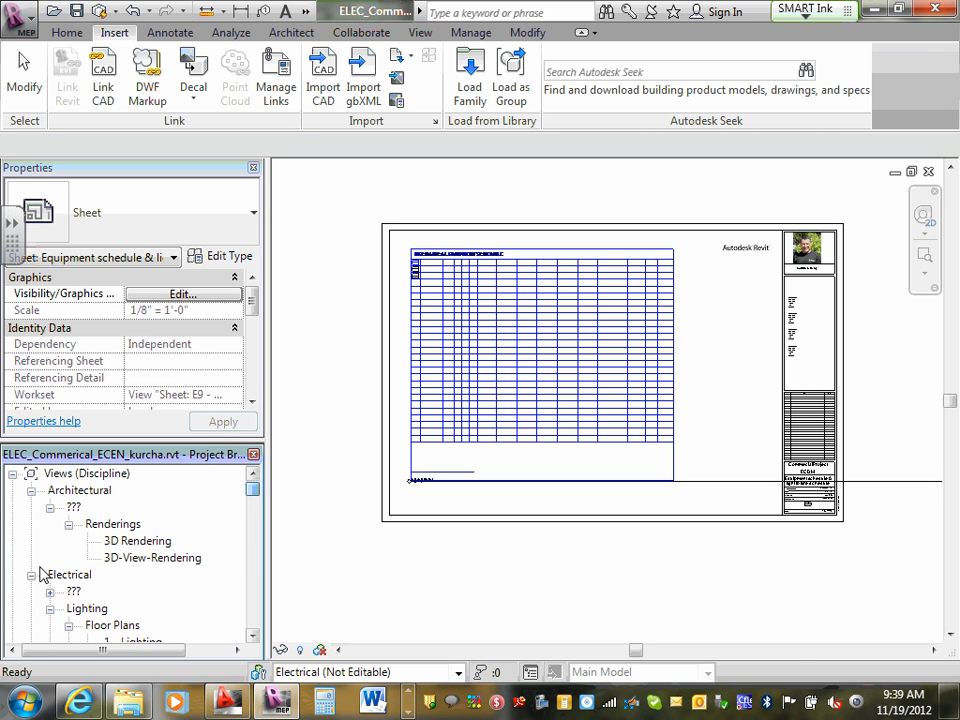
left_click(50, 608)
left_click(50, 625)
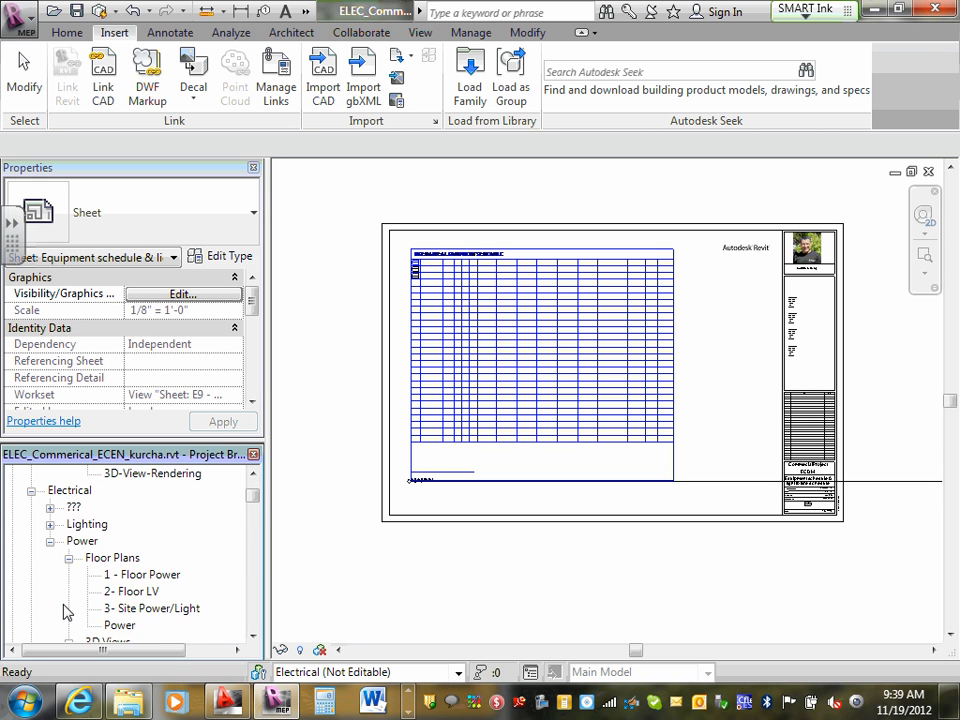
scroll(70, 605, "down", 4)
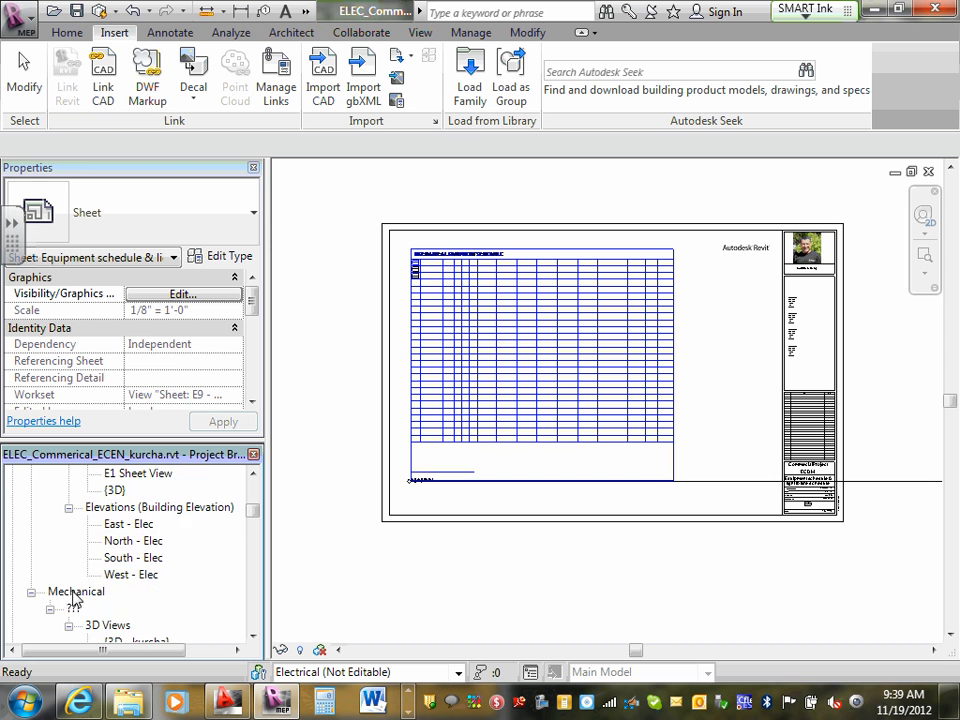
scroll(75, 600, "up", 5)
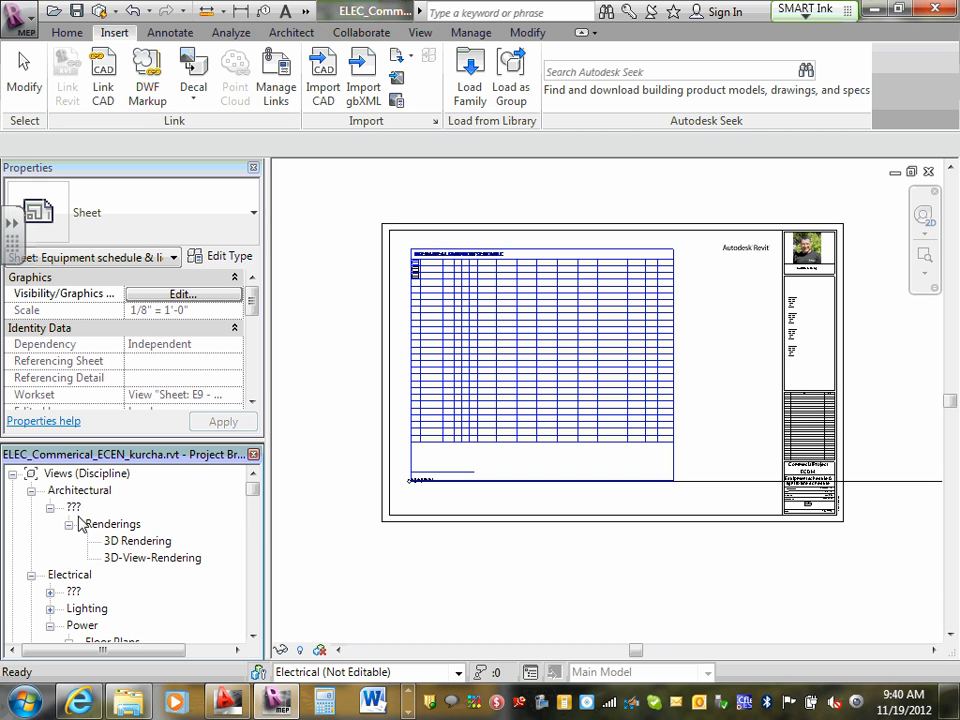
left_click(31, 491)
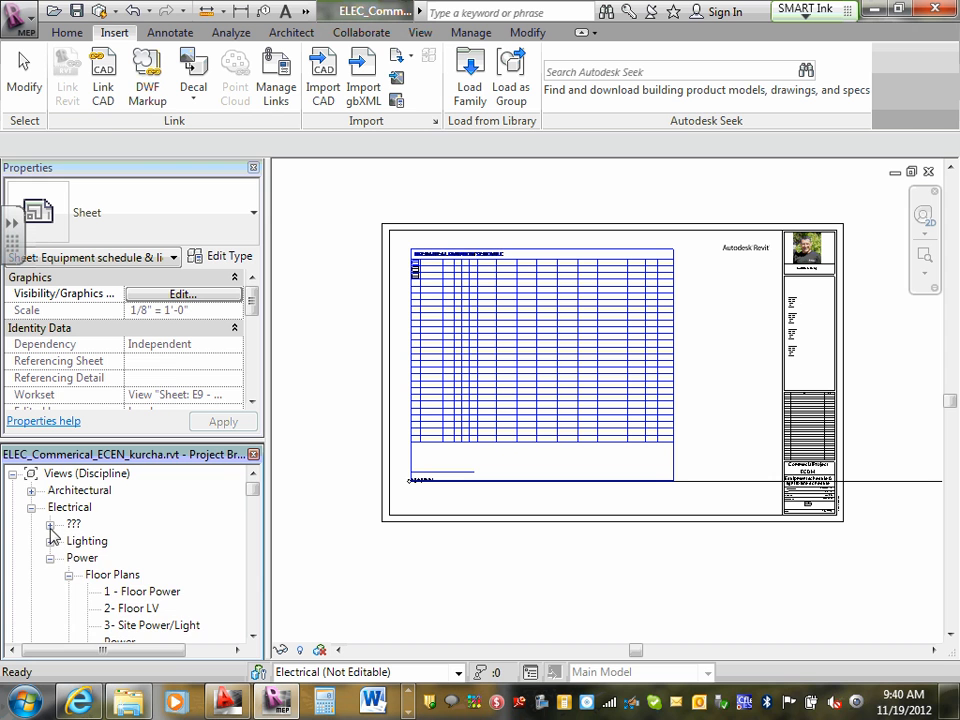
left_click(50, 524)
left_click(69, 574)
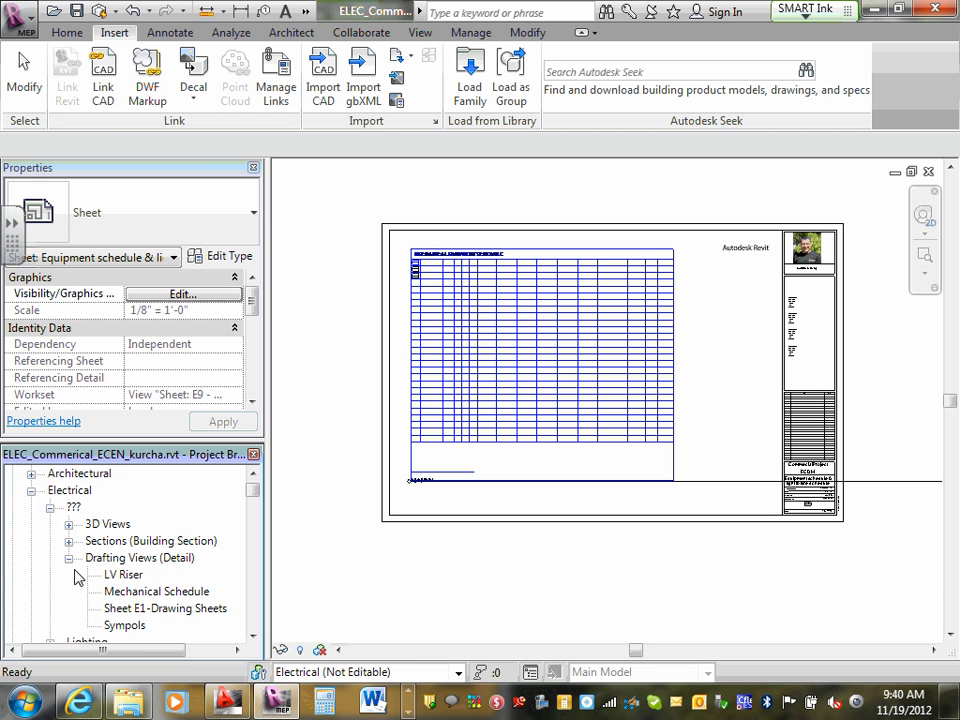
Step: Check the view properties of the Mechanical Schedule and LV Riser drafting views, and collapse the drafting views group
scroll(90, 576, "down", 1)
left_click(152, 560)
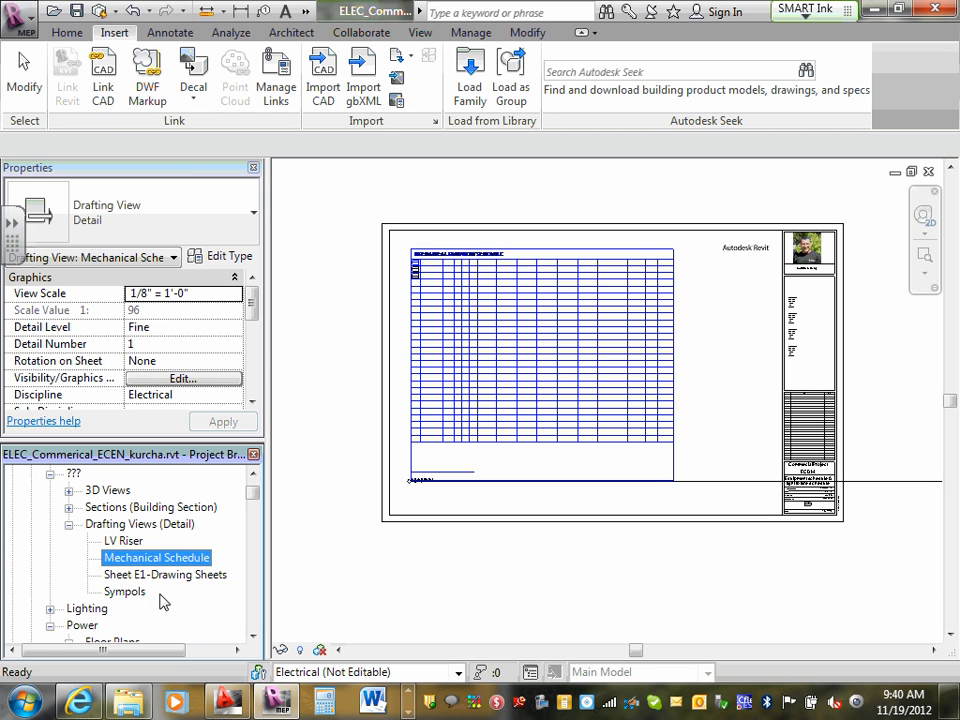
key("Down")
key("Down")
left_click(114, 540)
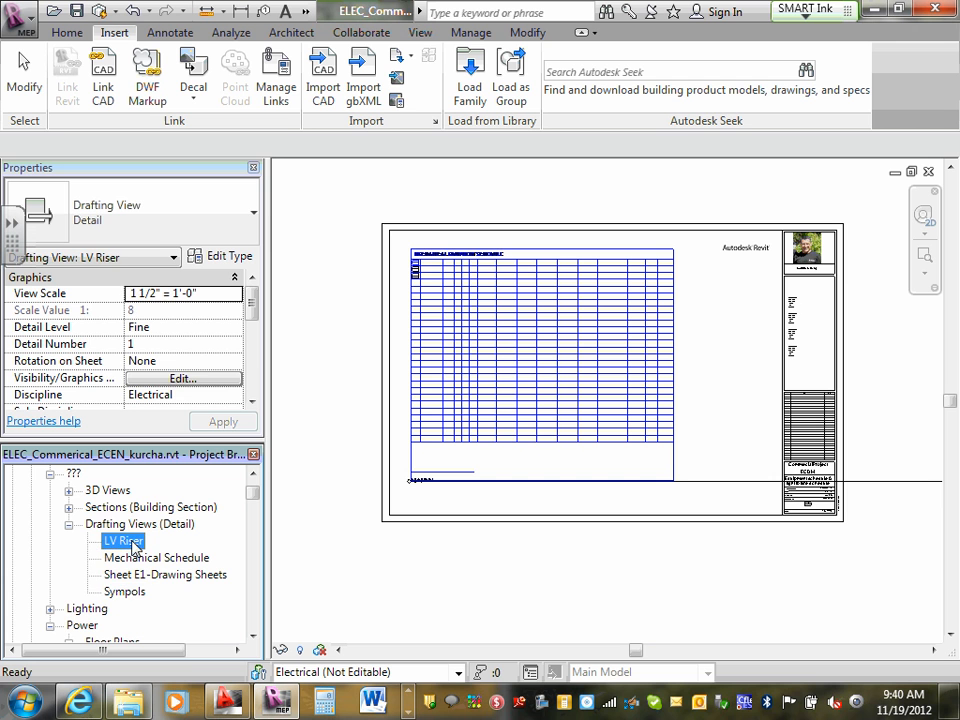
left_click(68, 524)
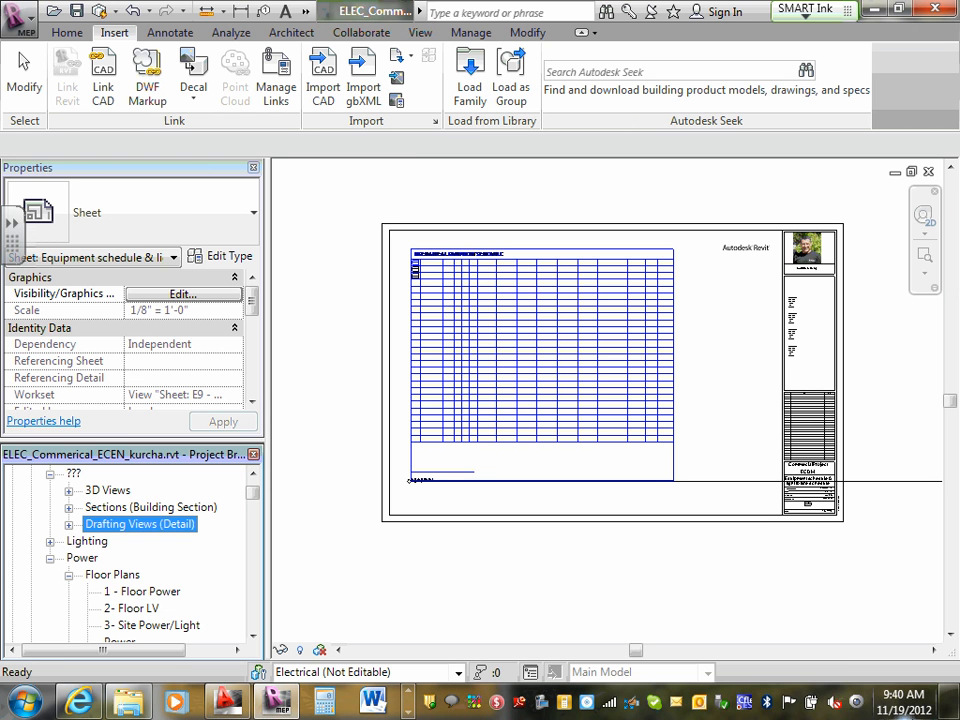
Step: Switch to the floor plan lighting calculation in Visual, maximize it and open the luminaire schedule page in the Print Editor
left_click(902, 9)
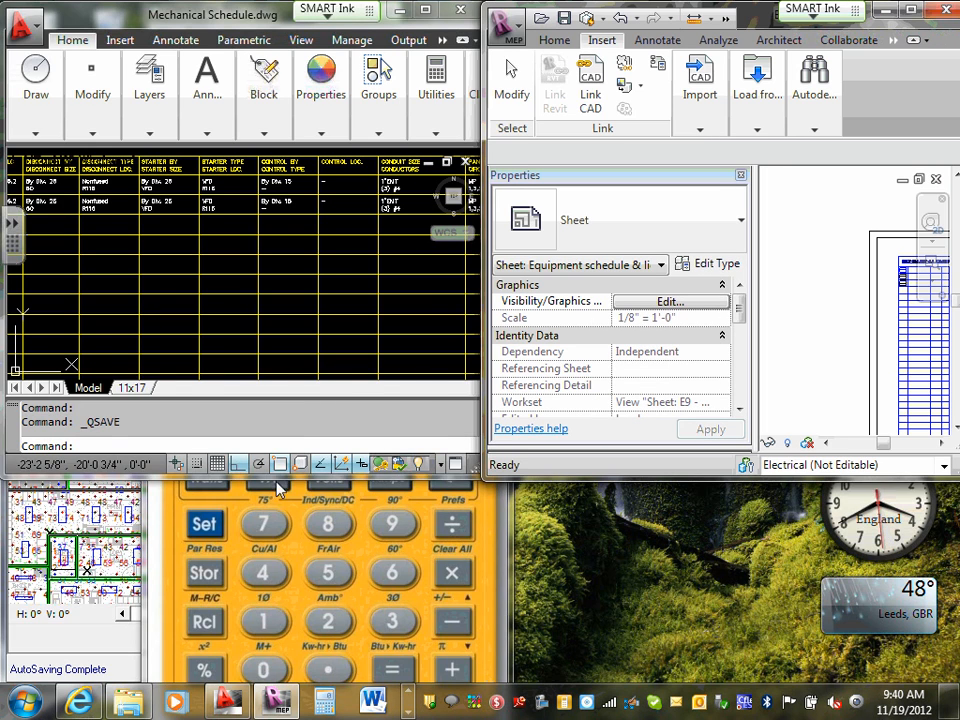
left_click(105, 515)
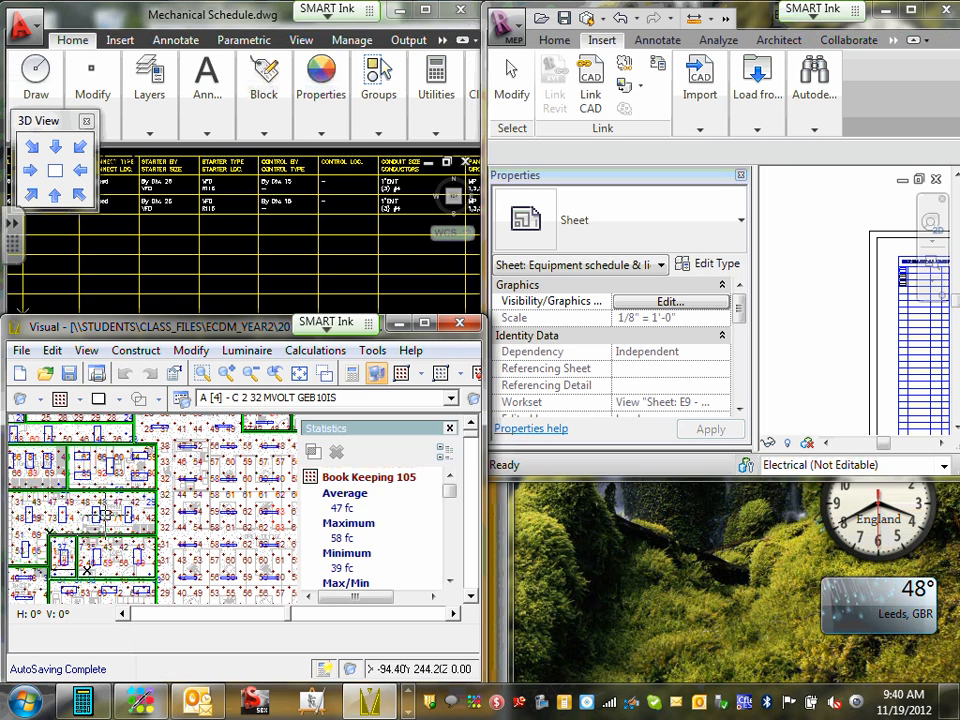
left_click(425, 325)
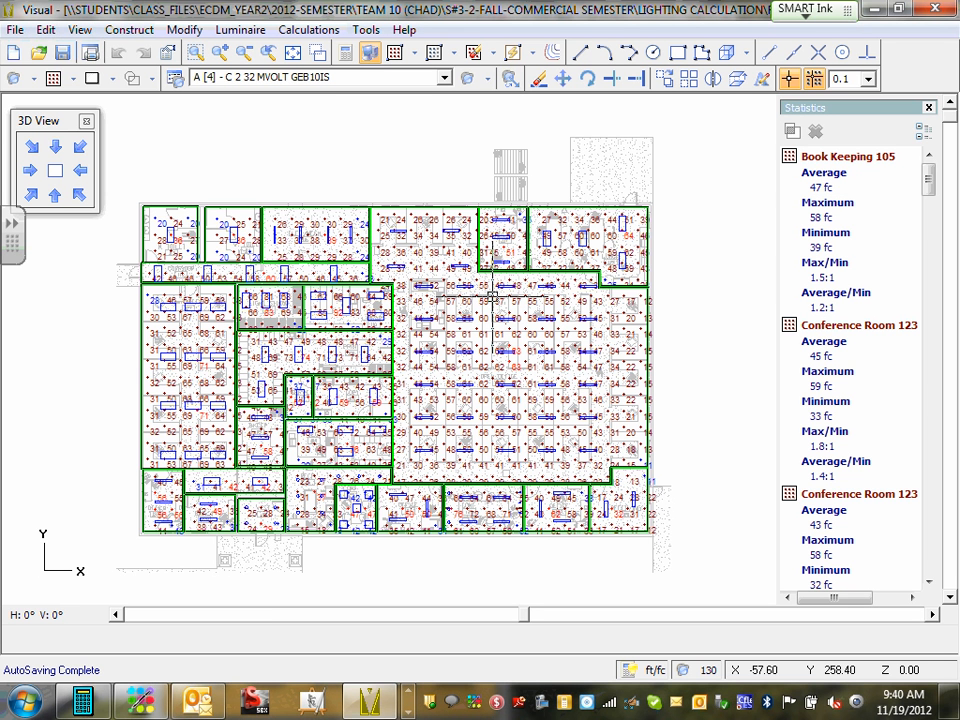
left_click(16, 33)
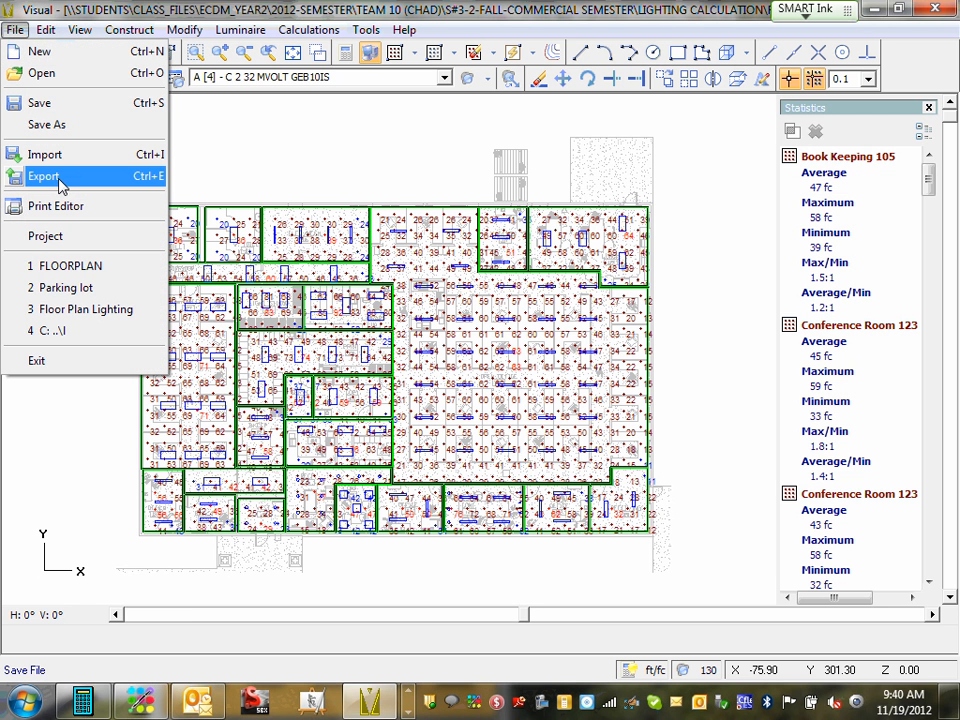
left_click(60, 205)
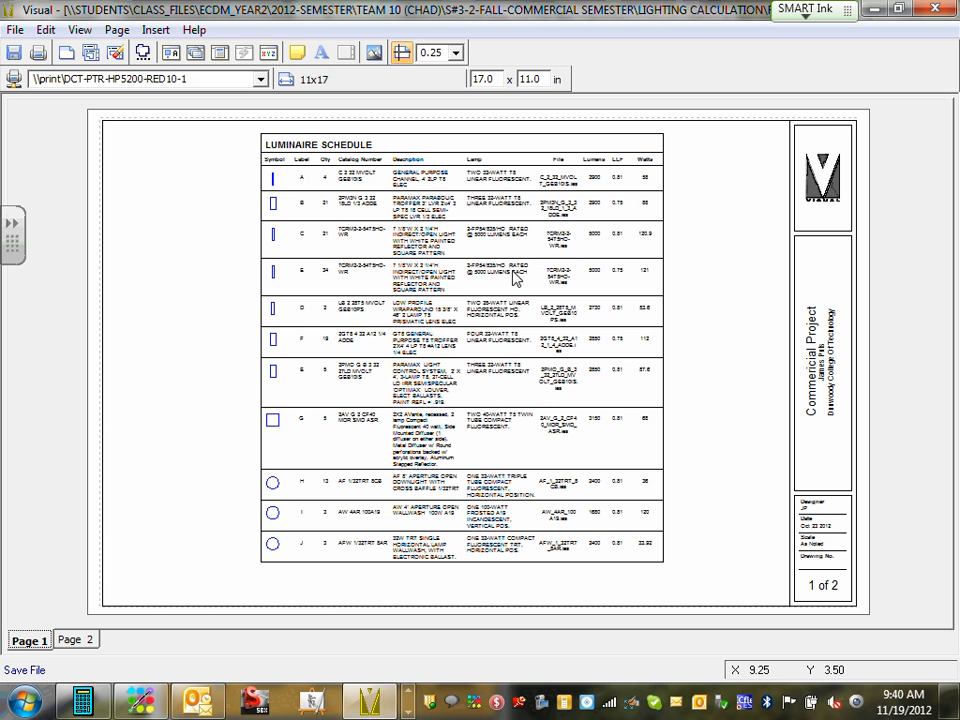
Step: Start exporting the luminaire schedule pages with all layers selected
left_click(15, 33)
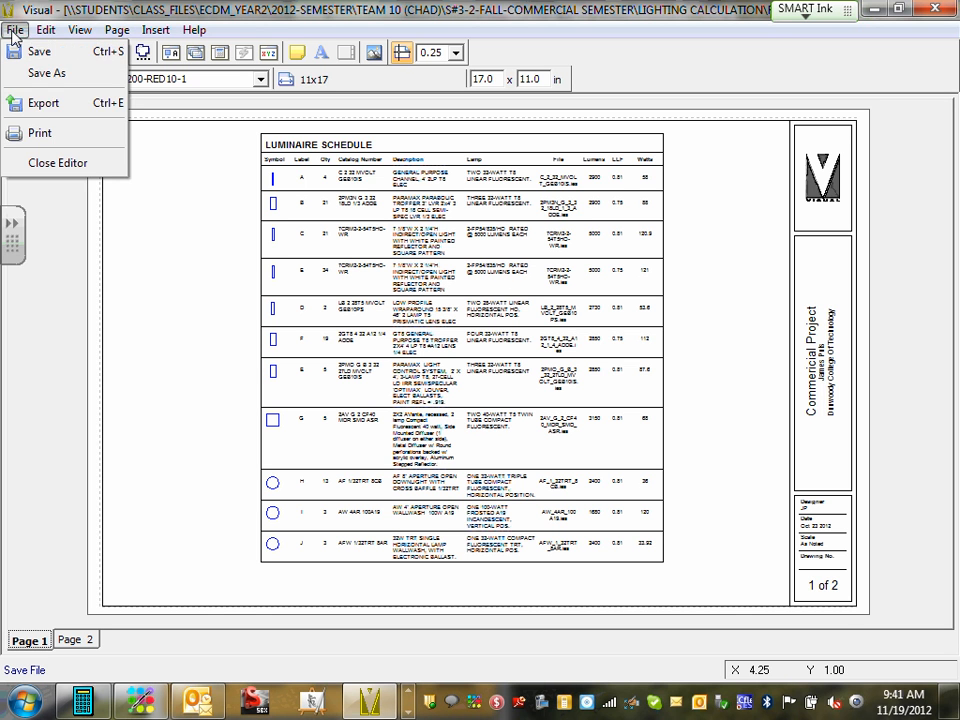
left_click(43, 104)
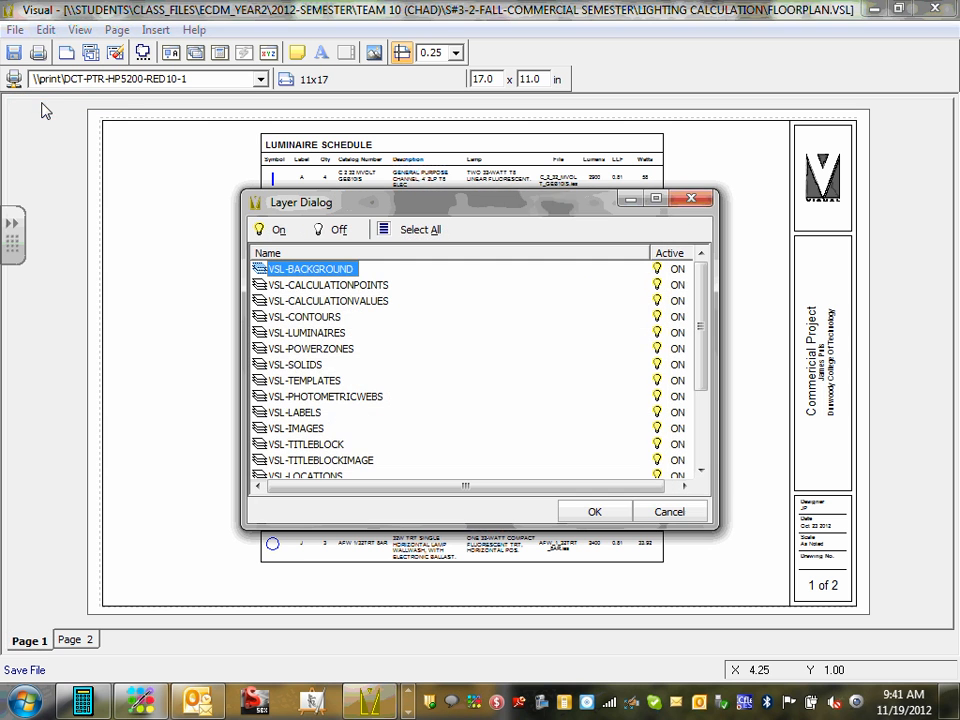
left_click(428, 231)
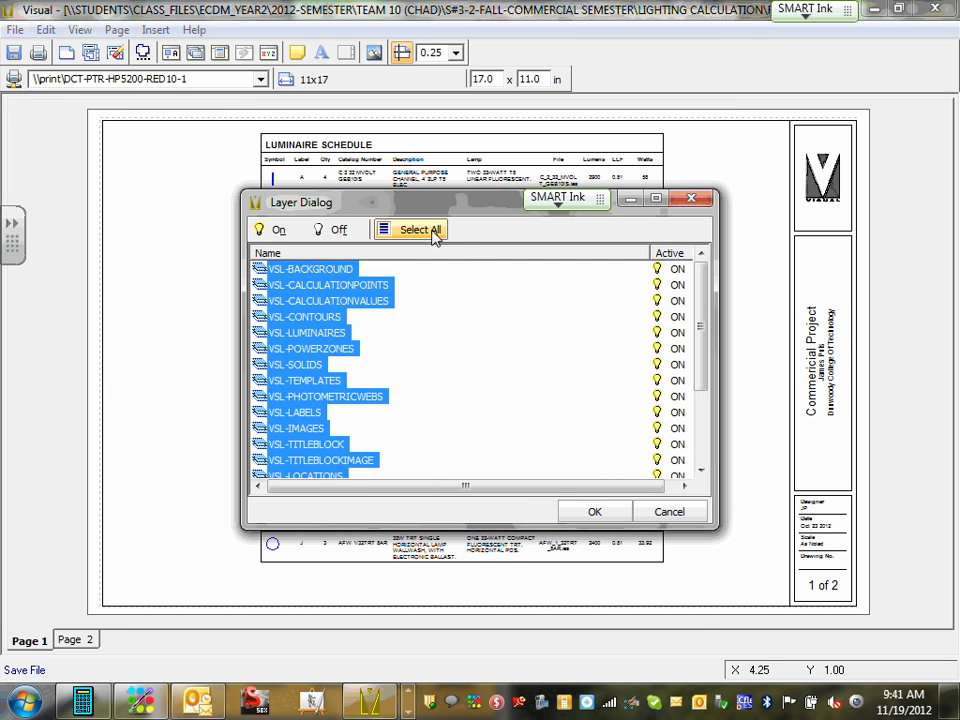
left_click(610, 512)
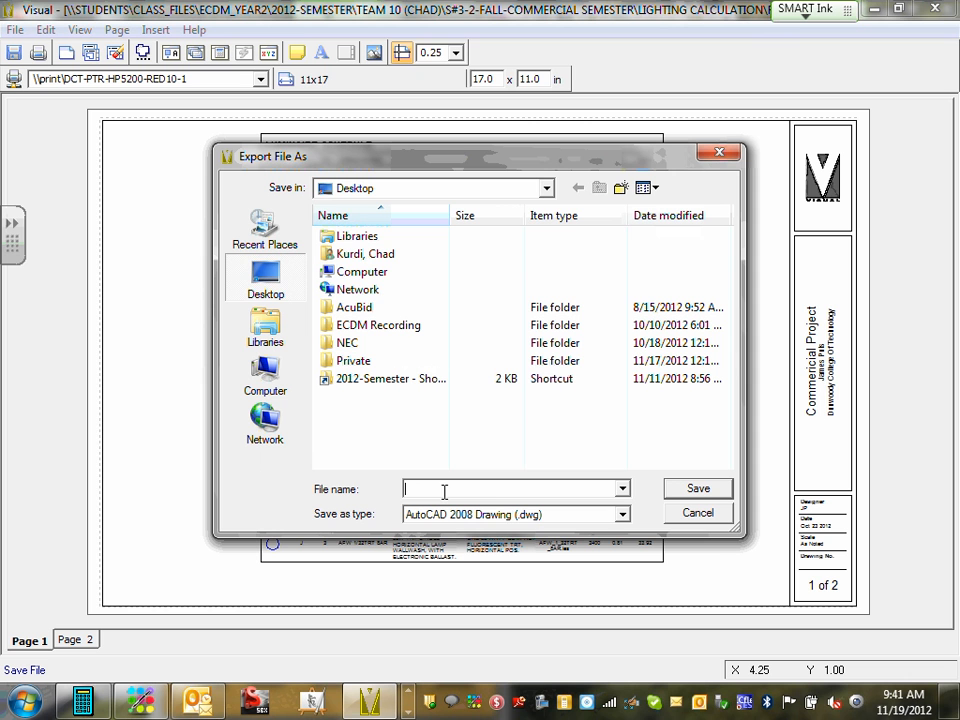
Step: Name the exported AutoCAD 2008 drawing Lighting Schedule-Cad
type("Lig")
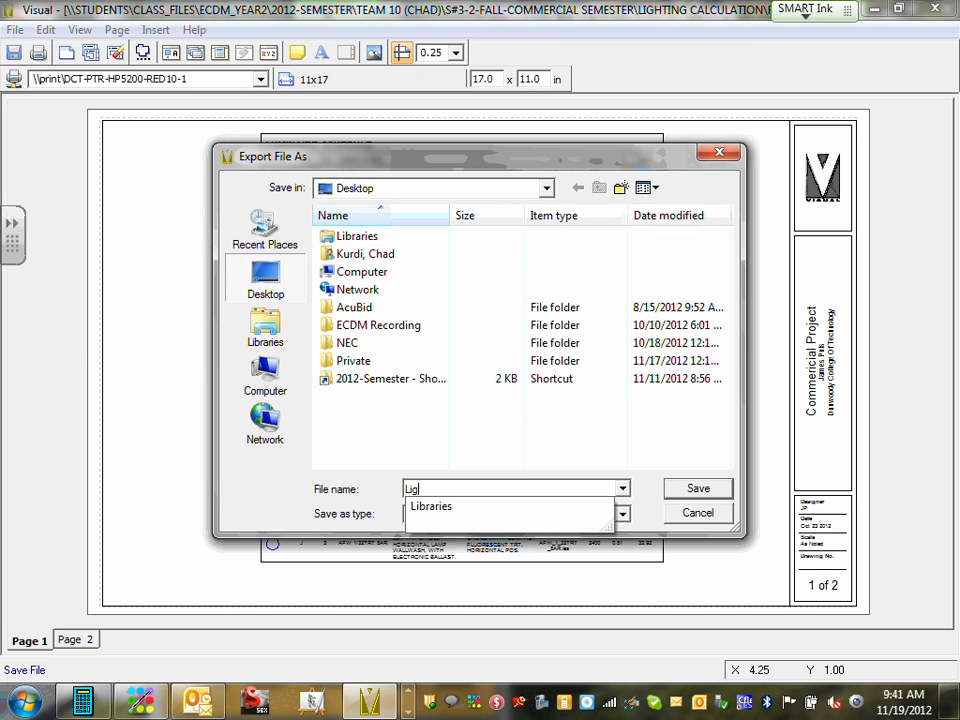
type("hting")
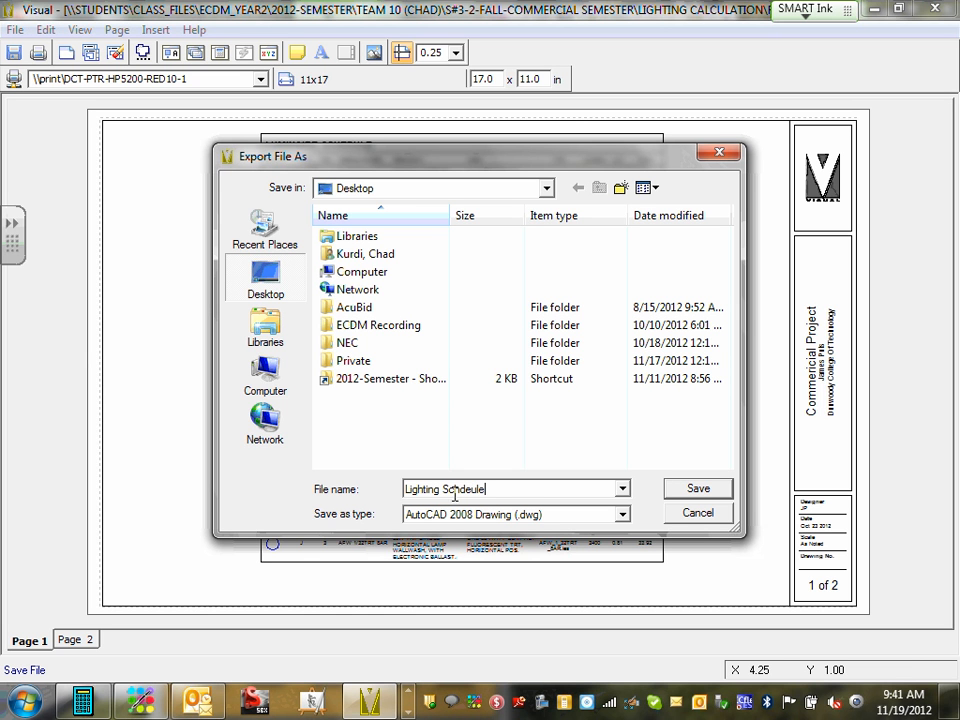
type("Scheule")
left_click(464, 489)
type("d")
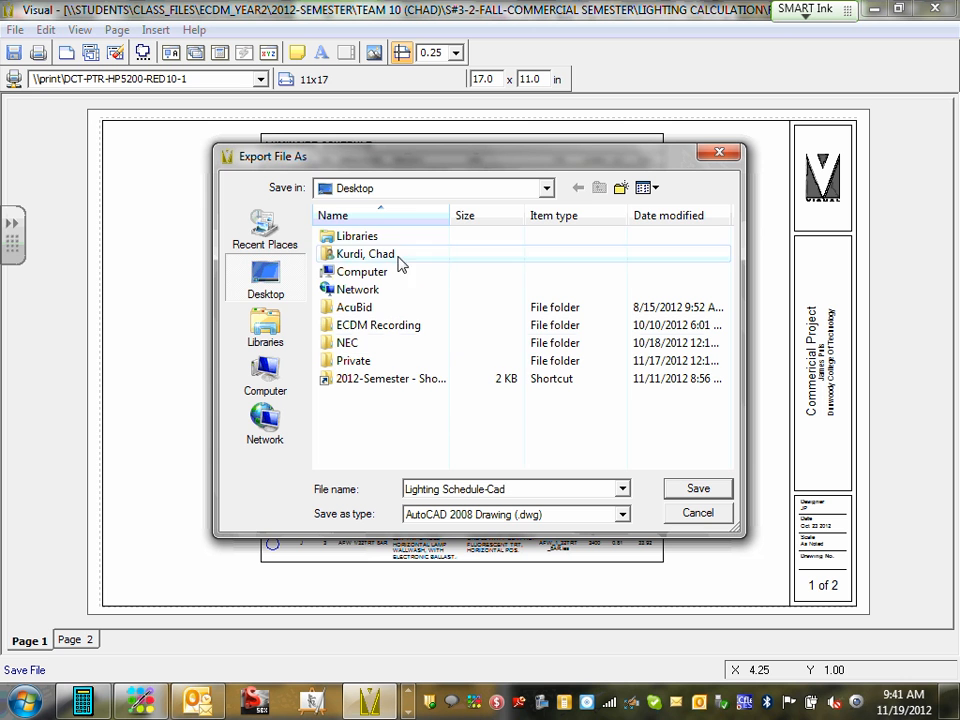
Step: Save the export in the AutoCad folder of Team 10's S#3-2-Fall-Commercial Semester directory under 2012-Semester
double_click(358, 380)
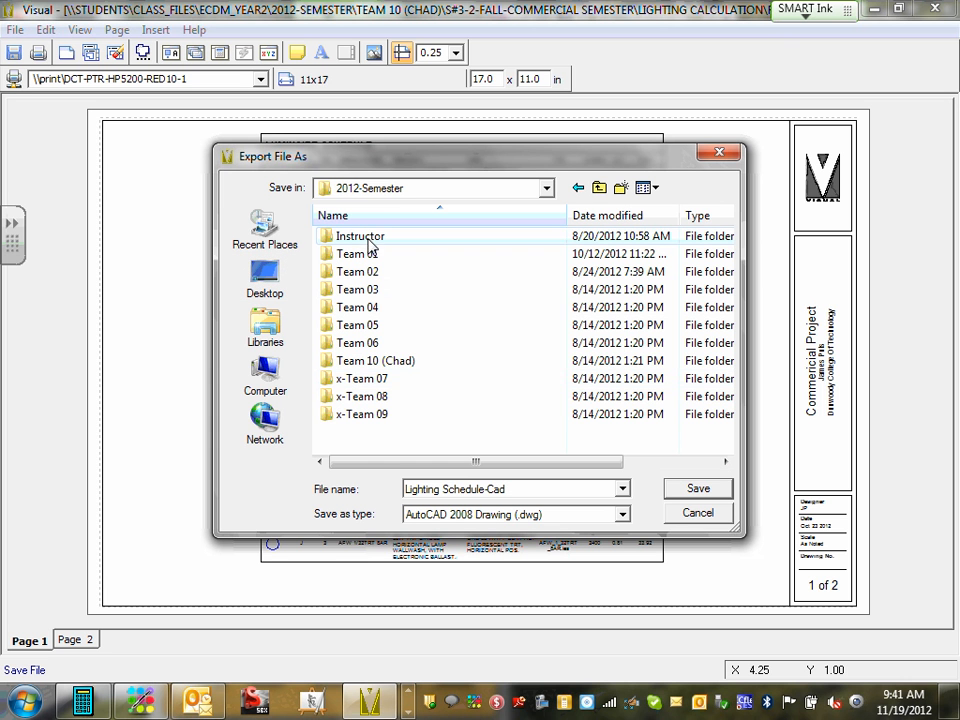
double_click(382, 361)
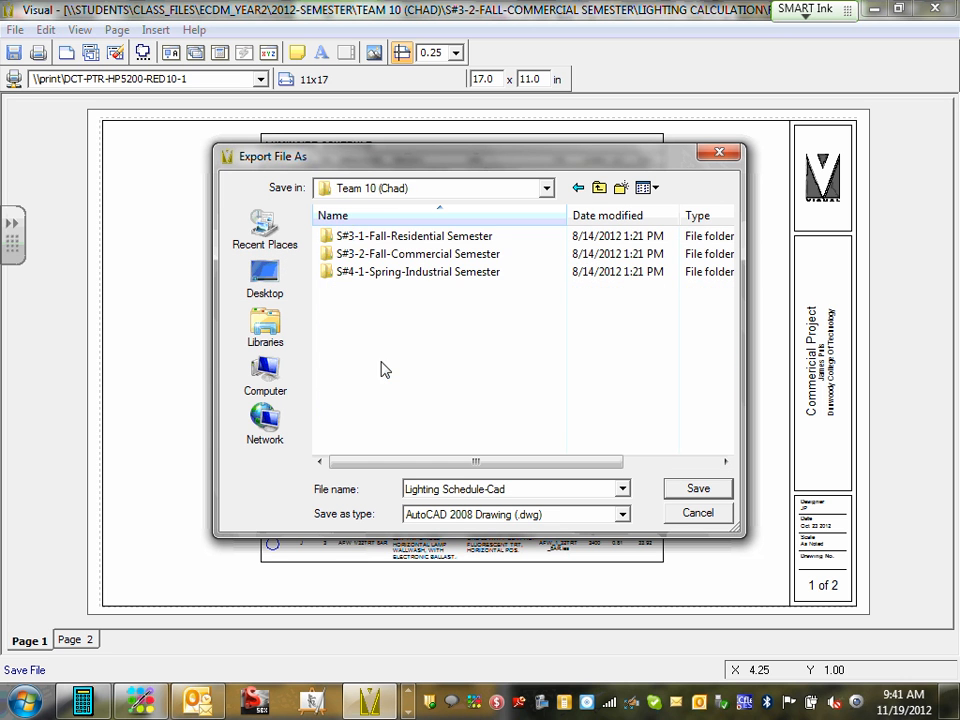
double_click(403, 254)
double_click(390, 240)
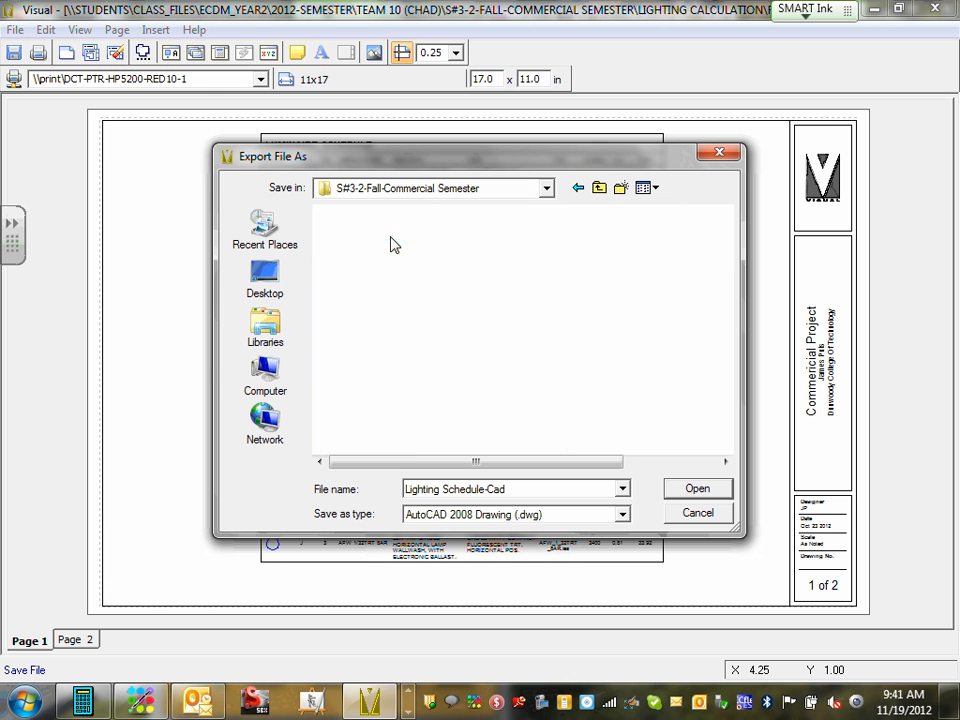
double_click(365, 239)
scroll(400, 305, "down", 1)
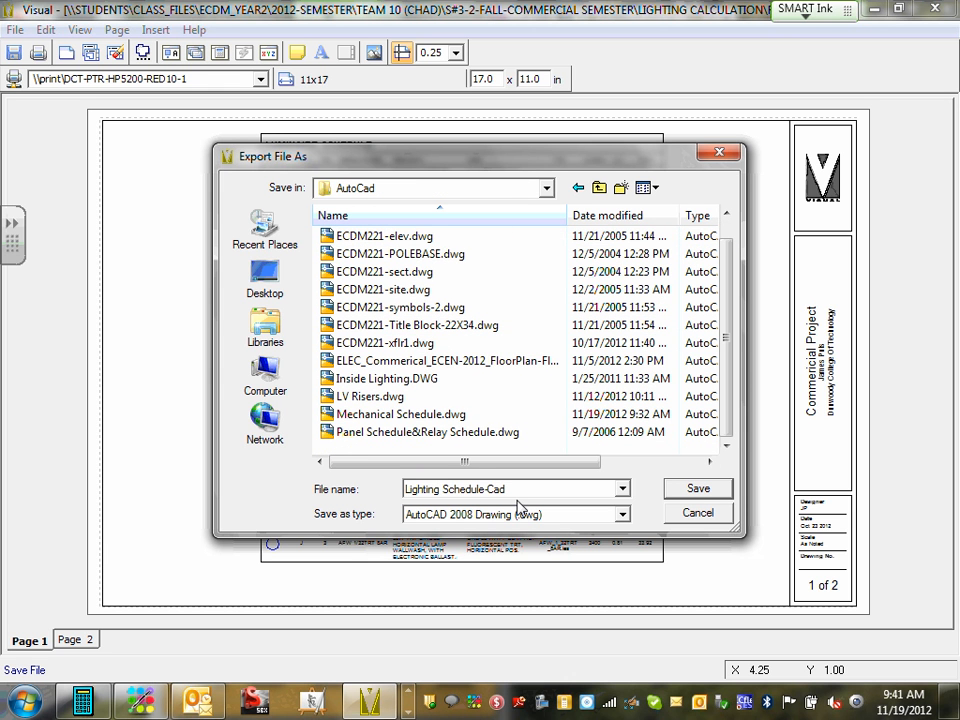
left_click(696, 488)
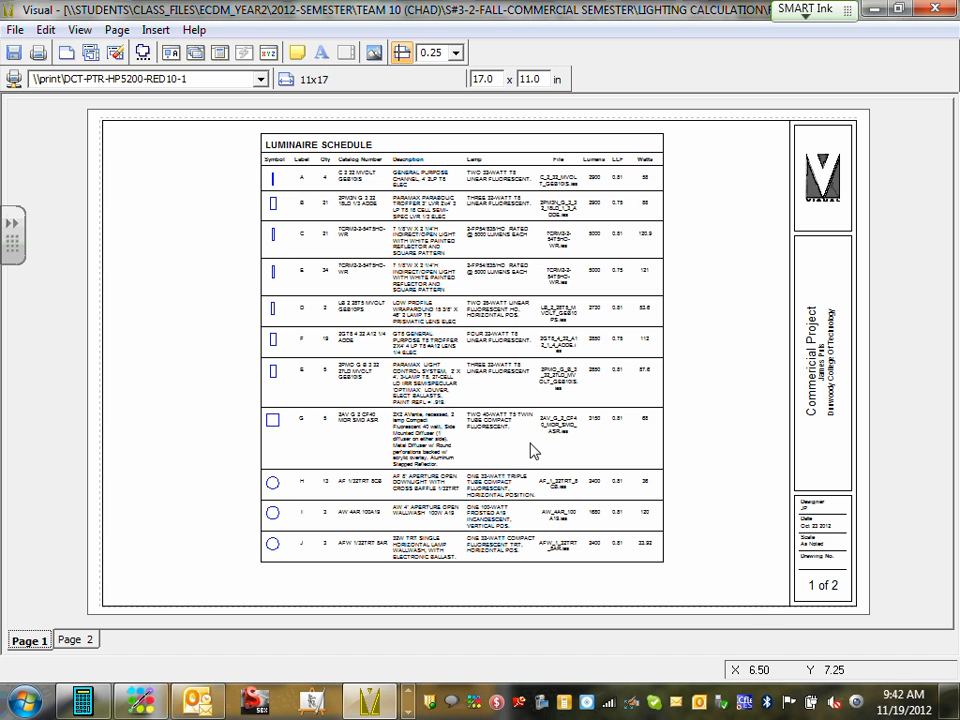
Step: Close the Print Editor and start opening another calculation, saving the changes to FLOORPLAN.VSL
left_click(16, 32)
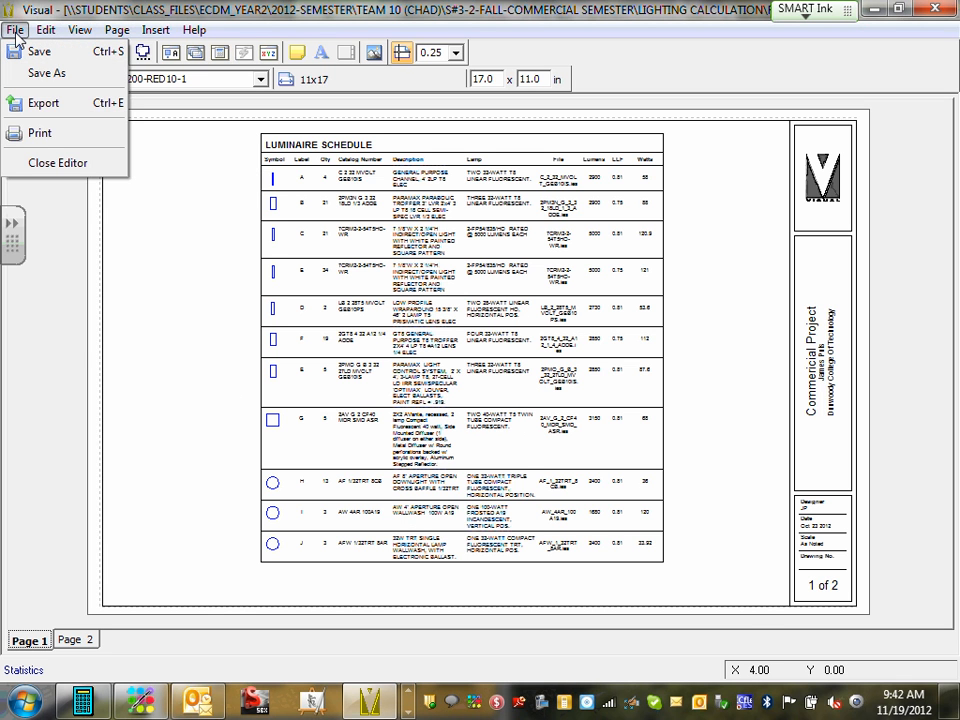
left_click(57, 163)
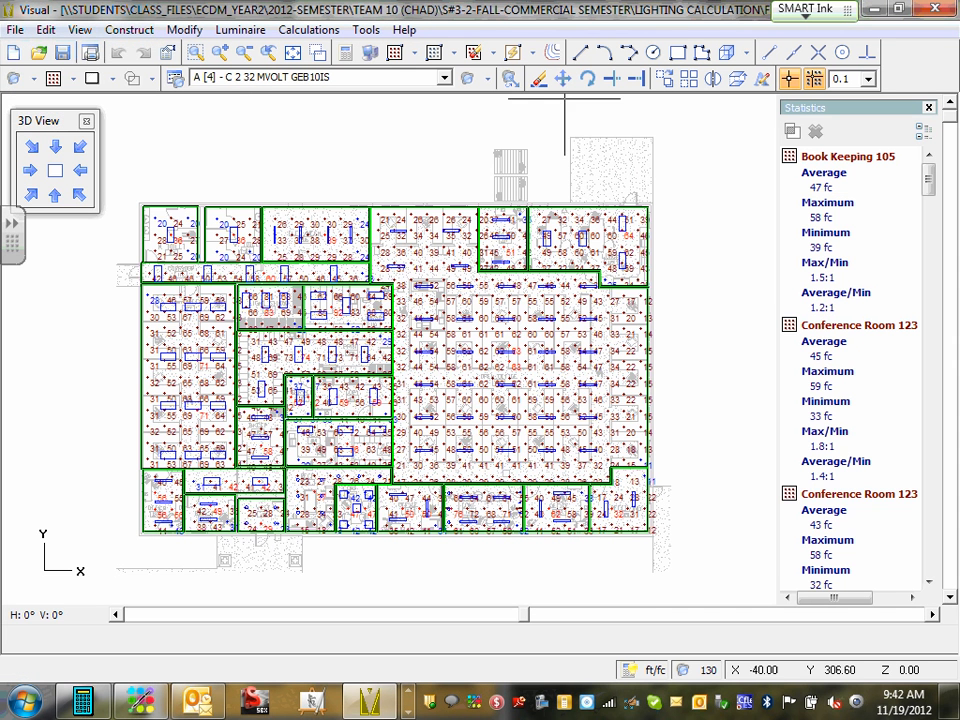
left_click(15, 29)
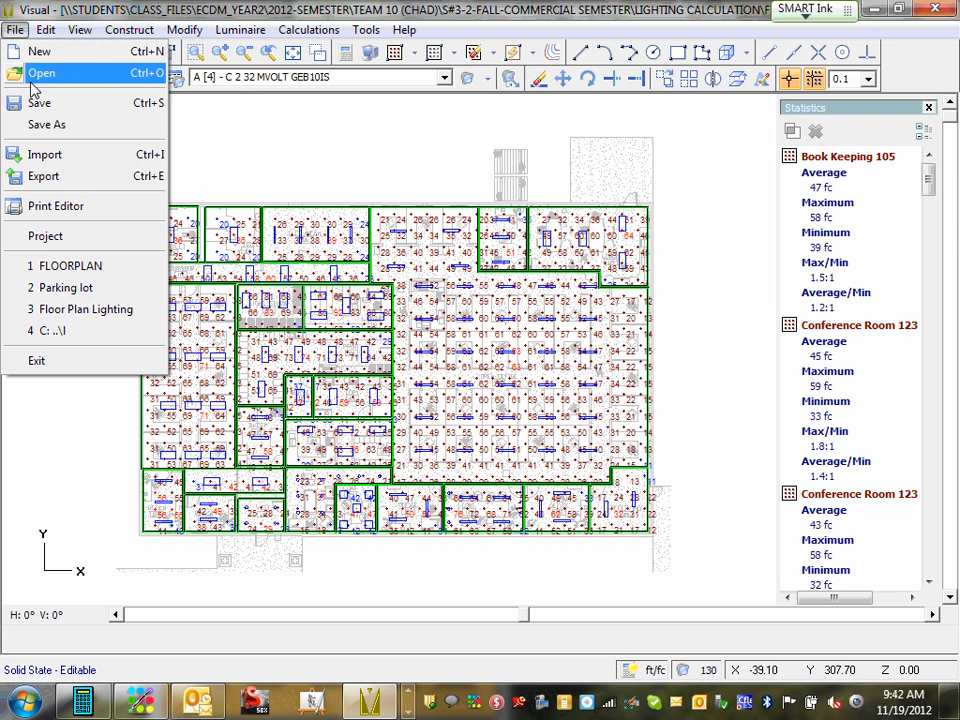
left_click(34, 74)
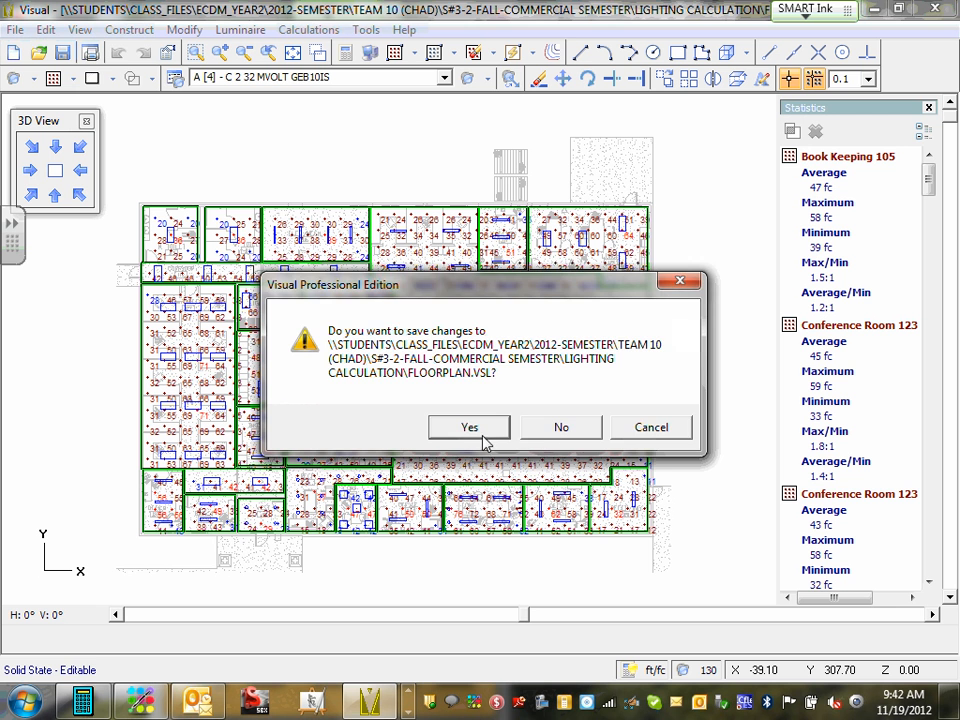
left_click(470, 425)
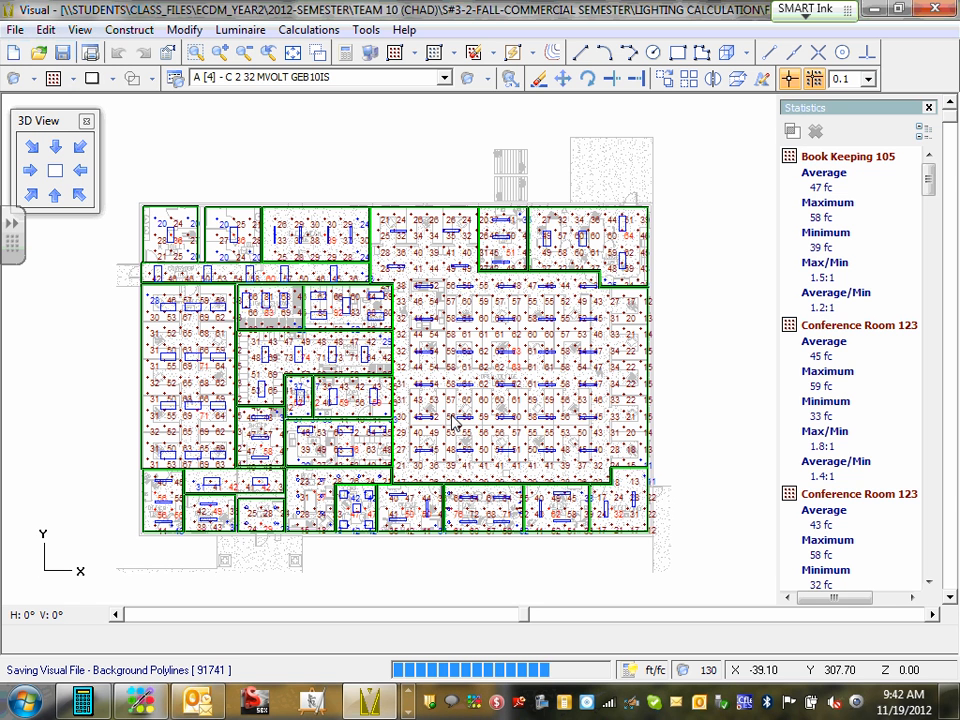
key("alt+Tab")
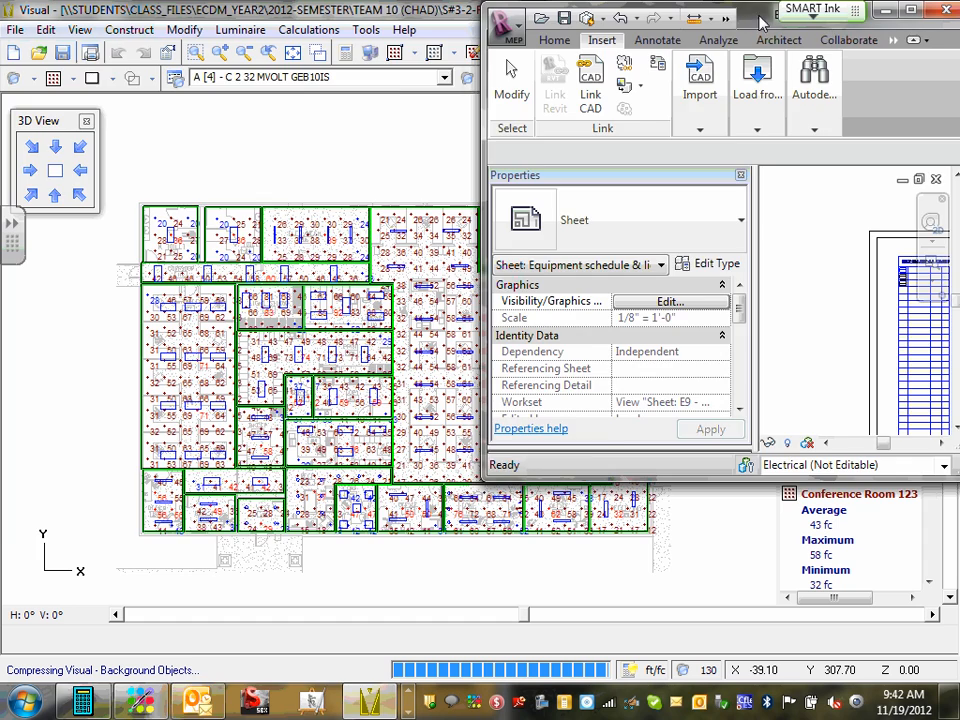
left_click_drag(835, 37, 376, 88)
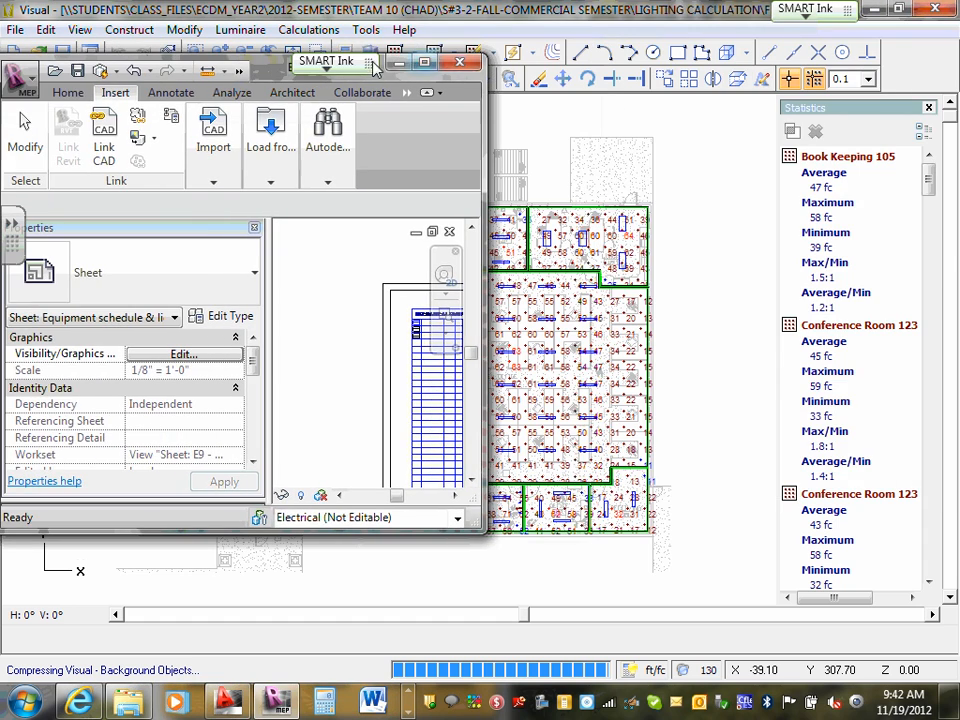
left_click_drag(283, 72, 711, 79)
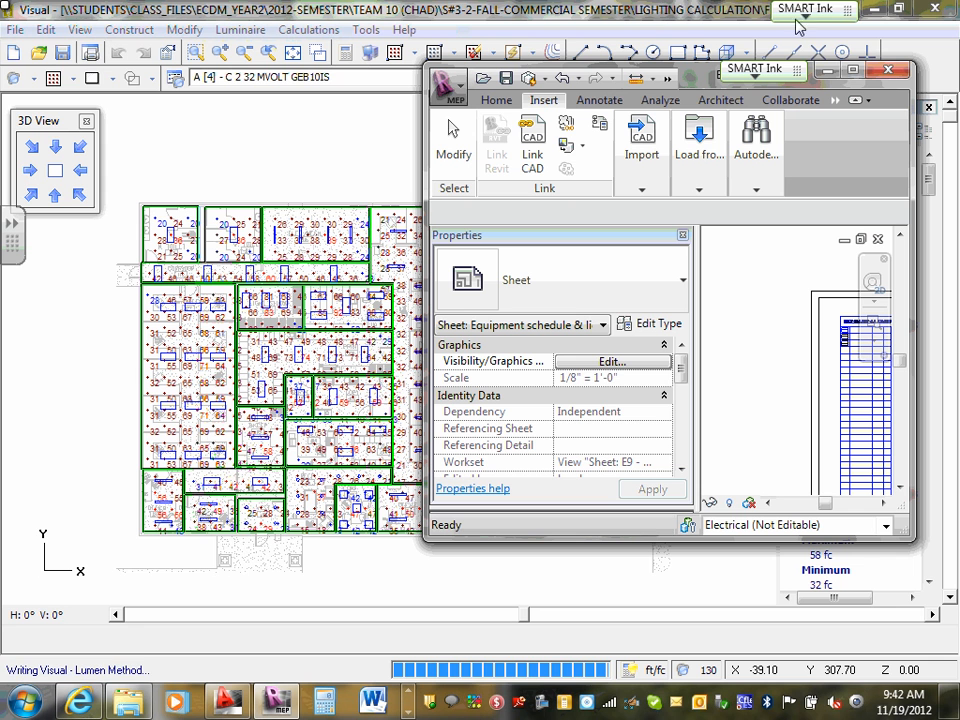
left_click(852, 70)
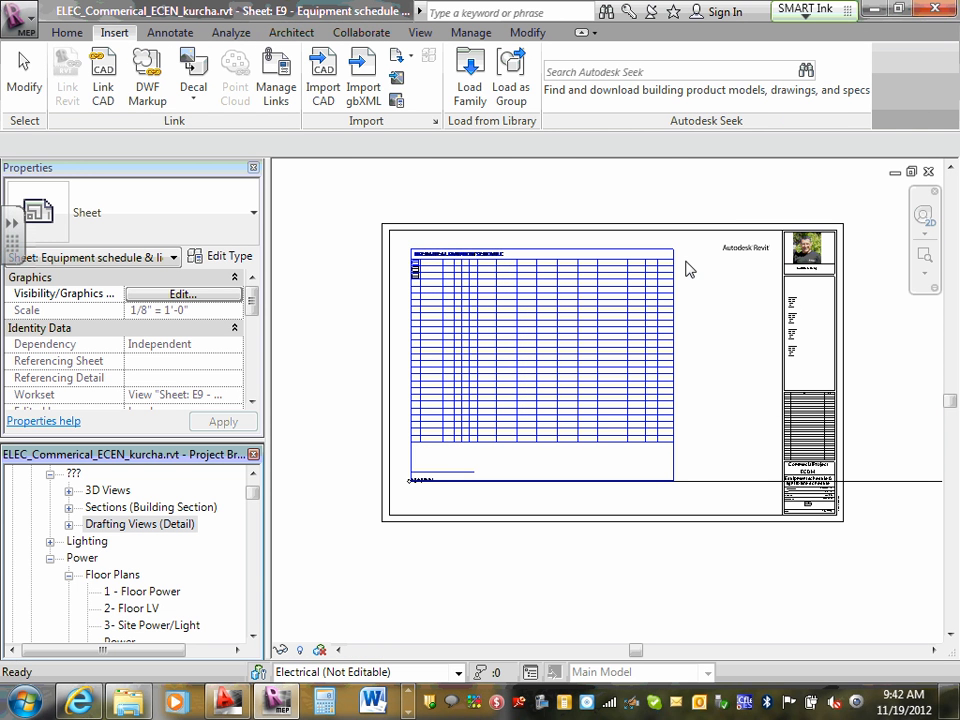
left_click(875, 10)
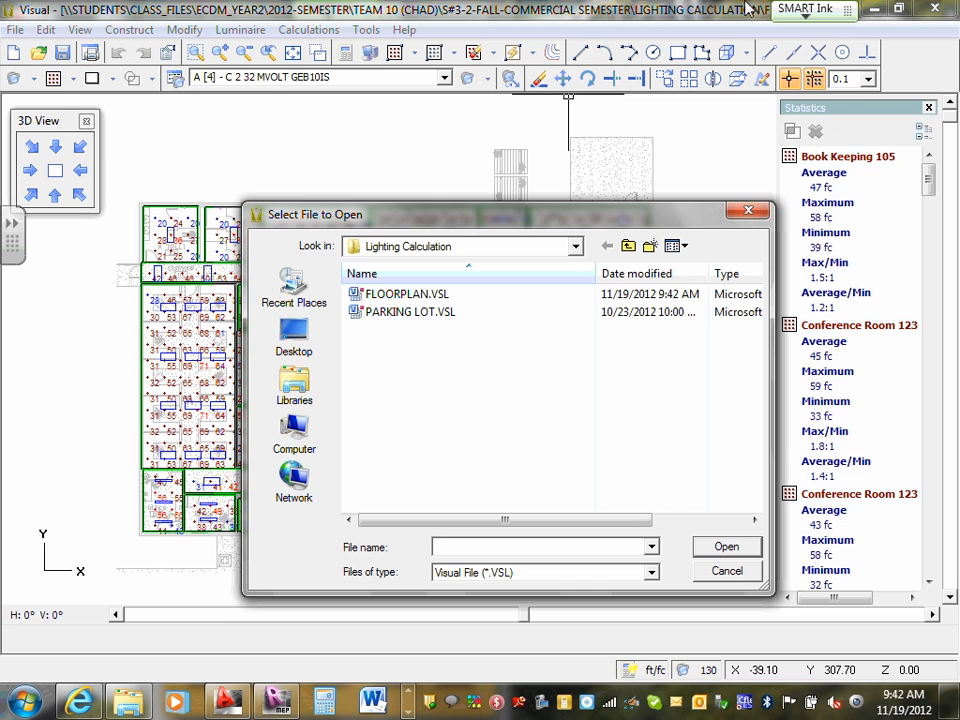
Step: Open PARKING LOT.VSL and place its luminaire schedule near the upper left of the blank Print Editor page
double_click(395, 312)
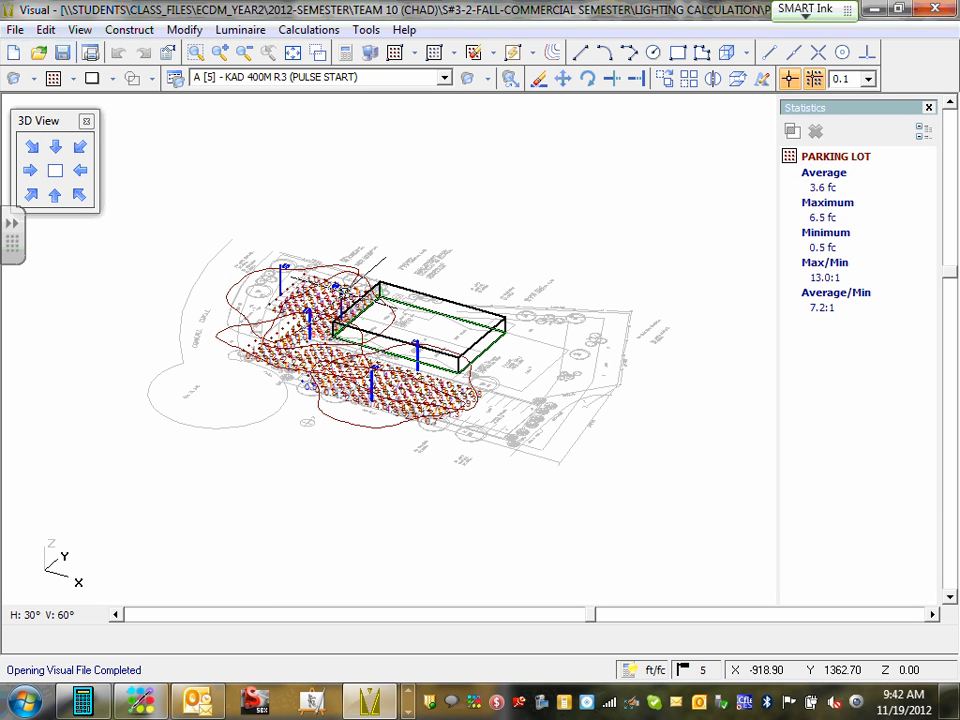
left_click(15, 29)
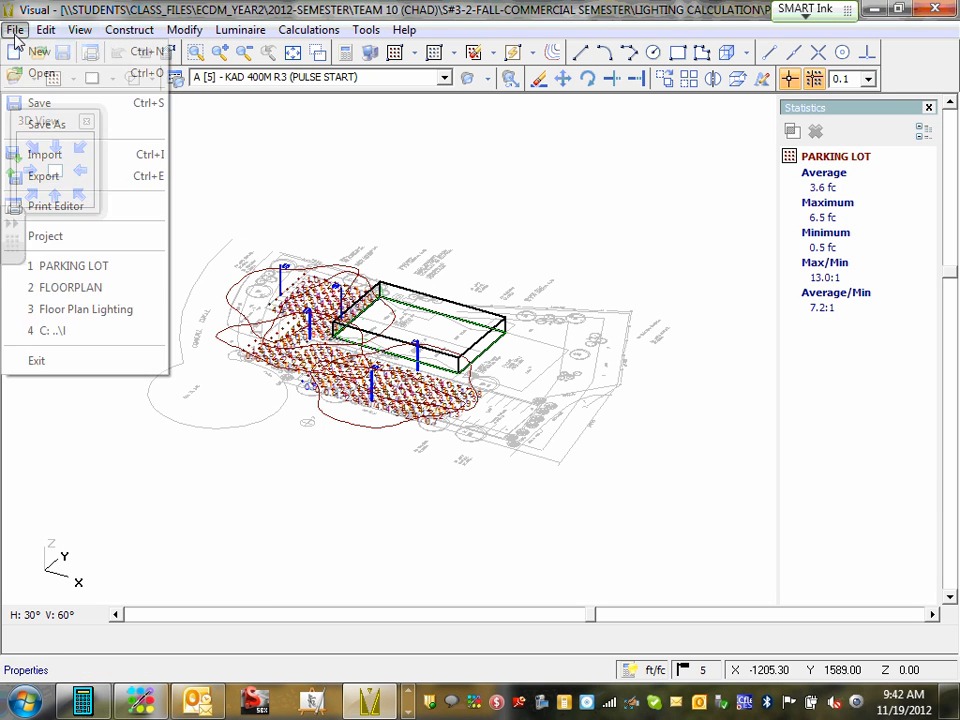
left_click(62, 206)
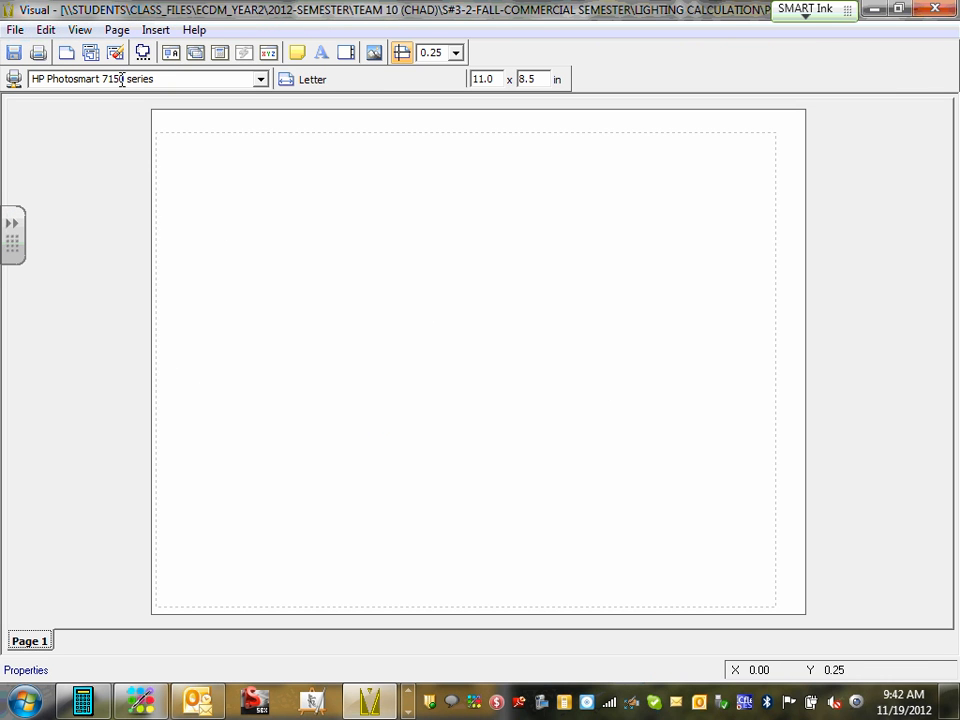
left_click(155, 33)
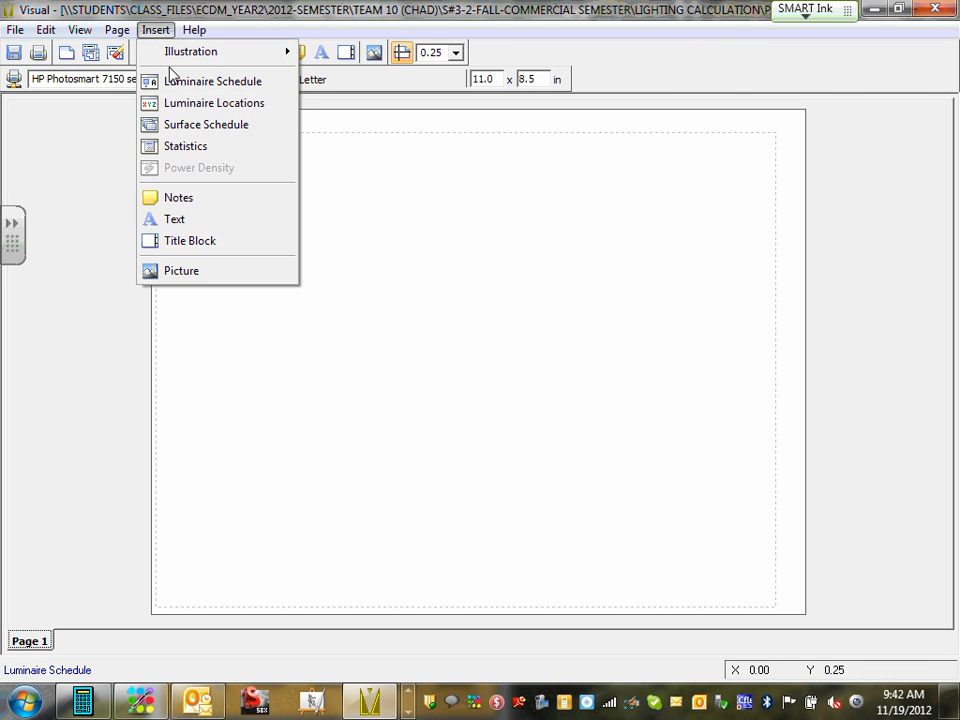
left_click(229, 84)
left_click(216, 185)
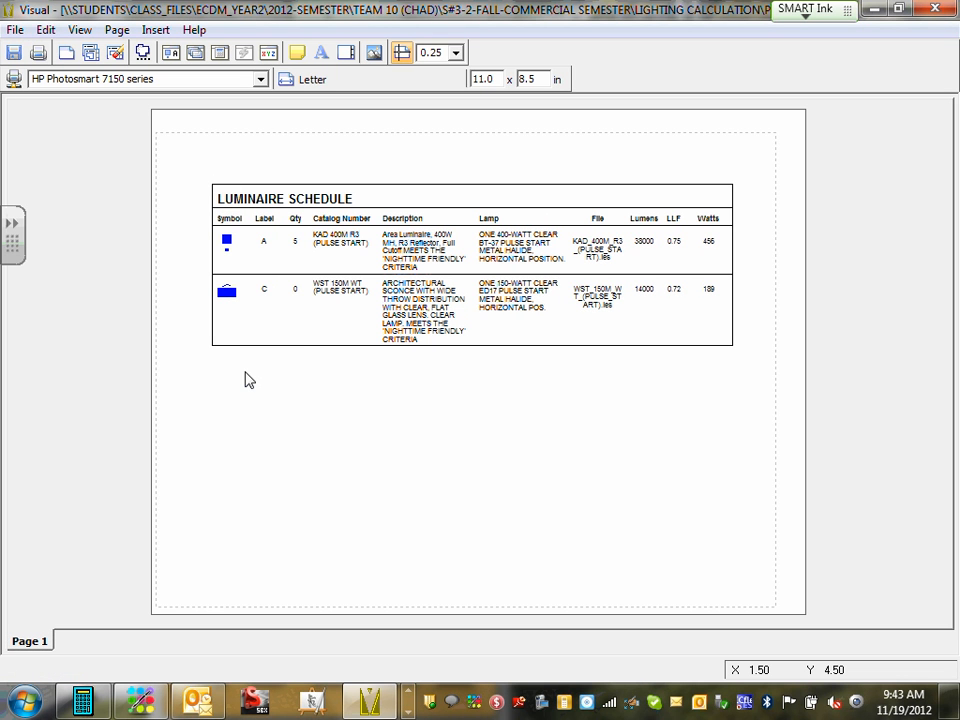
Step: Start exporting the parking lot luminaire schedule page with all layers selected
left_click(12, 31)
left_click(32, 102)
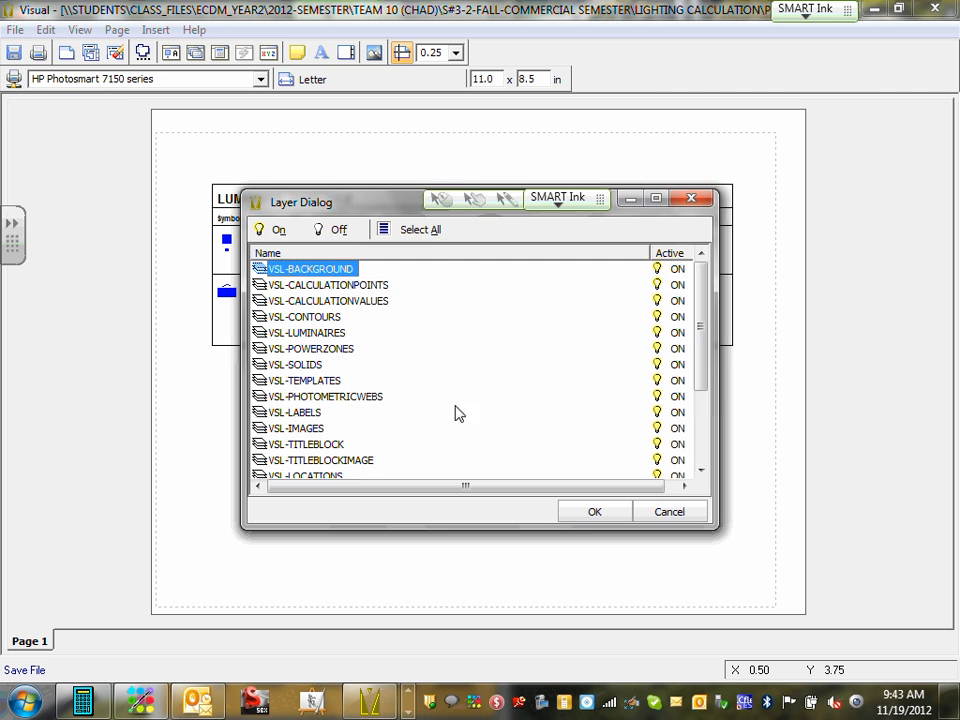
left_click(432, 238)
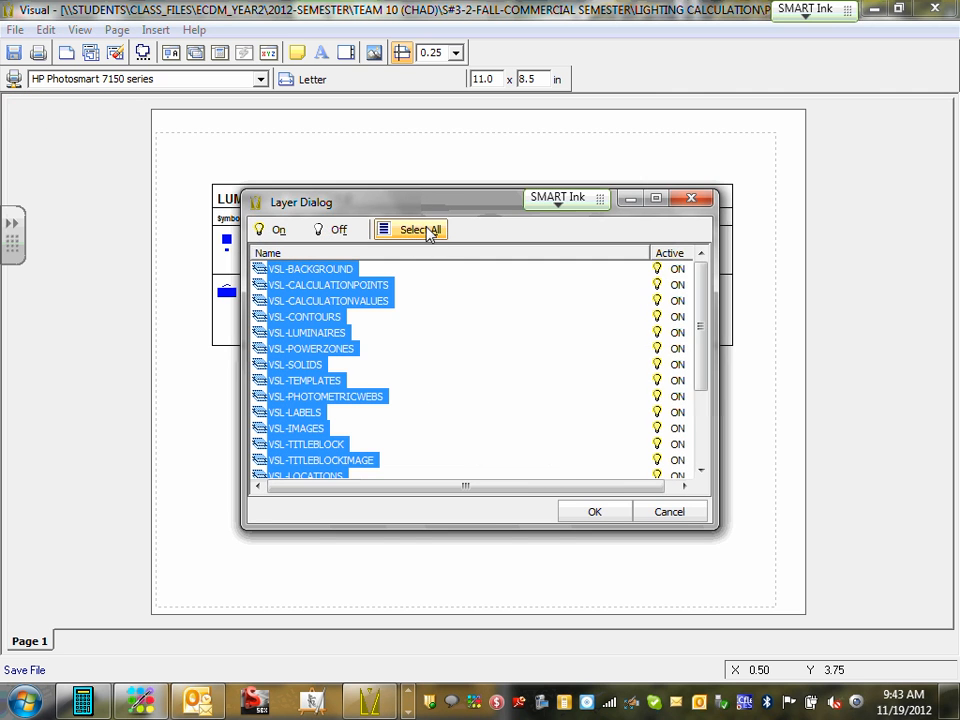
left_click(592, 510)
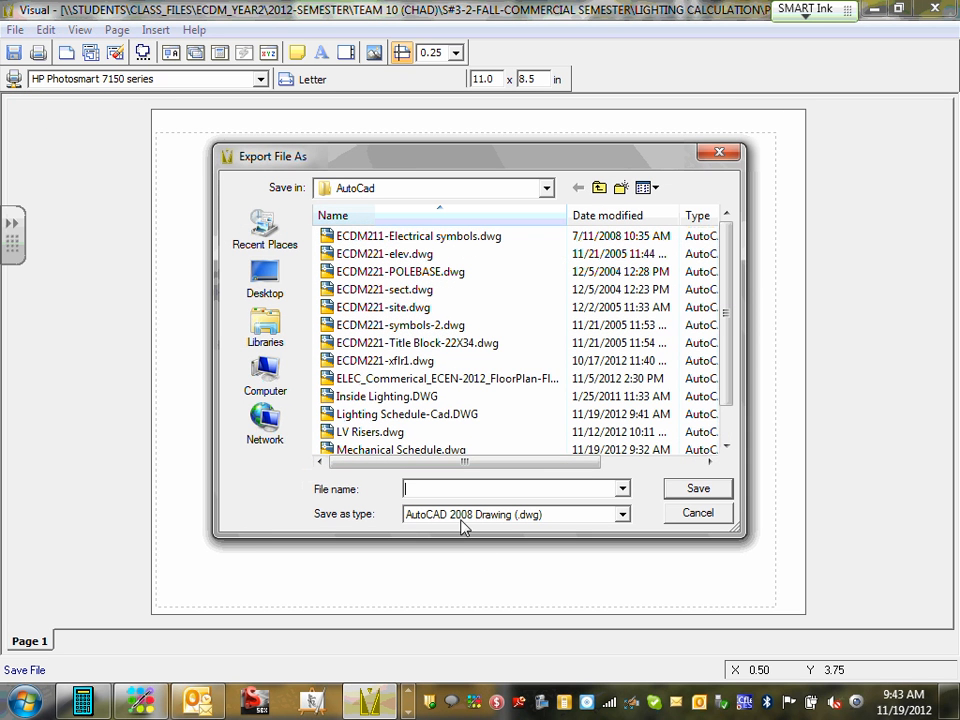
Step: Save the export in the AutoCad folder as an AutoCAD 2008 drawing named Lighting Schedule-Cad-Exterior.DWG
left_click_drag(731, 311, 729, 349)
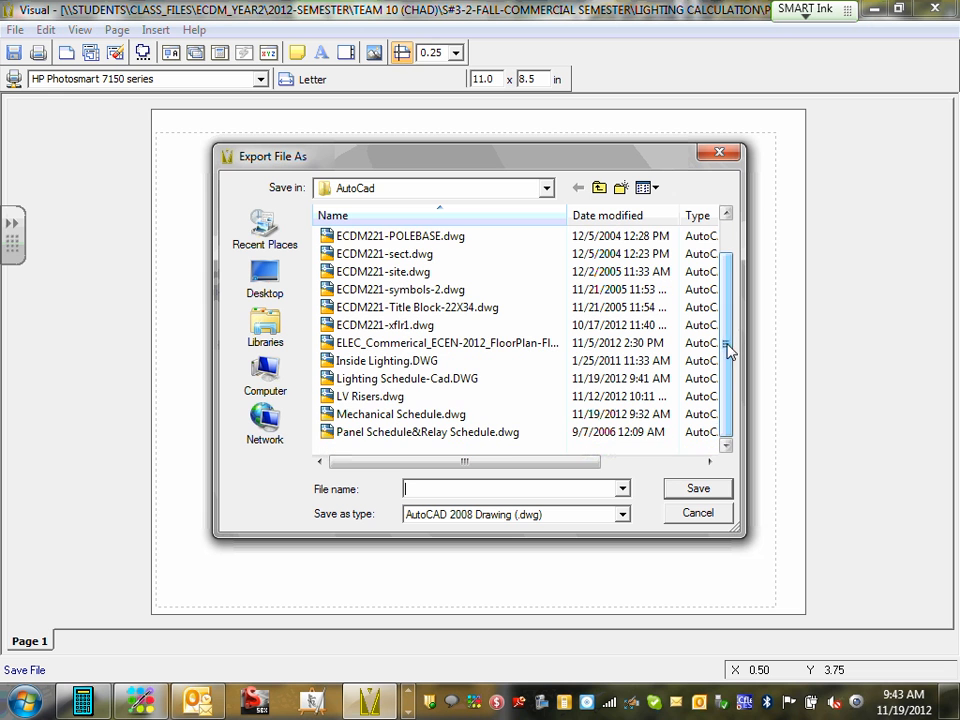
left_click(420, 379)
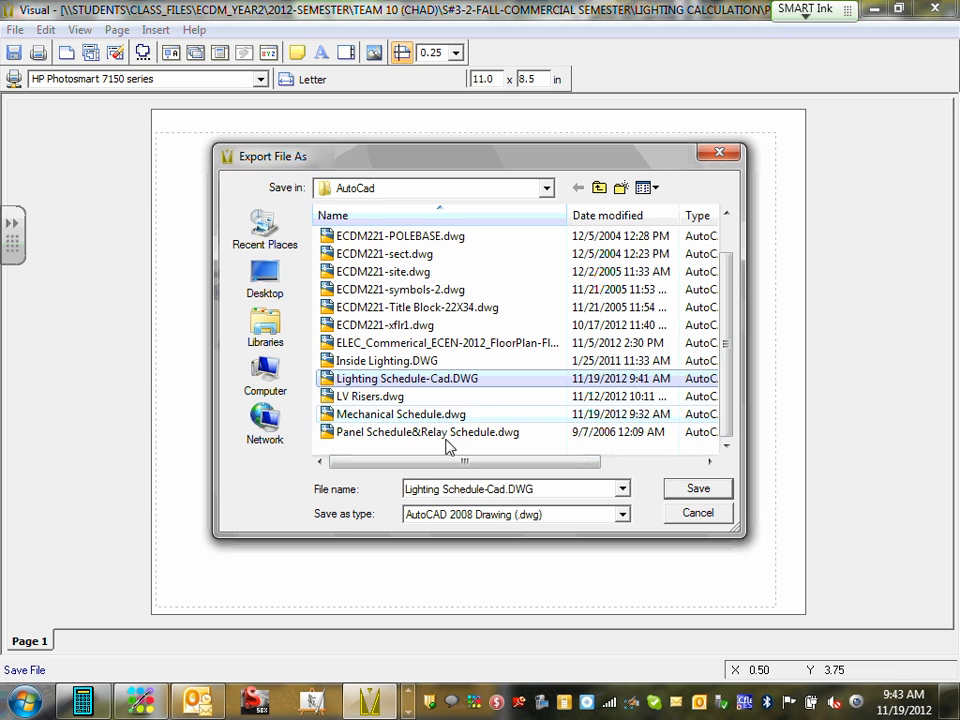
left_click(445, 489)
left_click(462, 490)
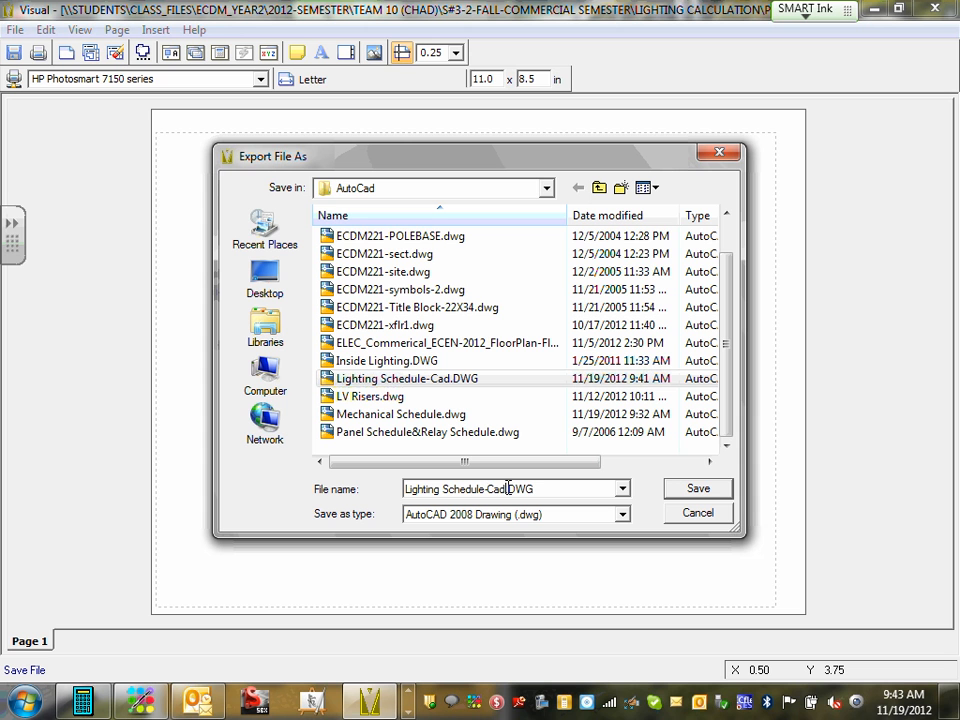
type("-Outside")
key("BackSpace")
key("BackSpace")
key("BackSpace")
key("BackSpace")
key("BackSpace")
key("BackSpace")
key("BackSpace")
key("BackSpace")
type("-Out")
key("BackSpace")
key("BackSpace")
key("BackSpace")
type("Exterior")
key("BackSpace")
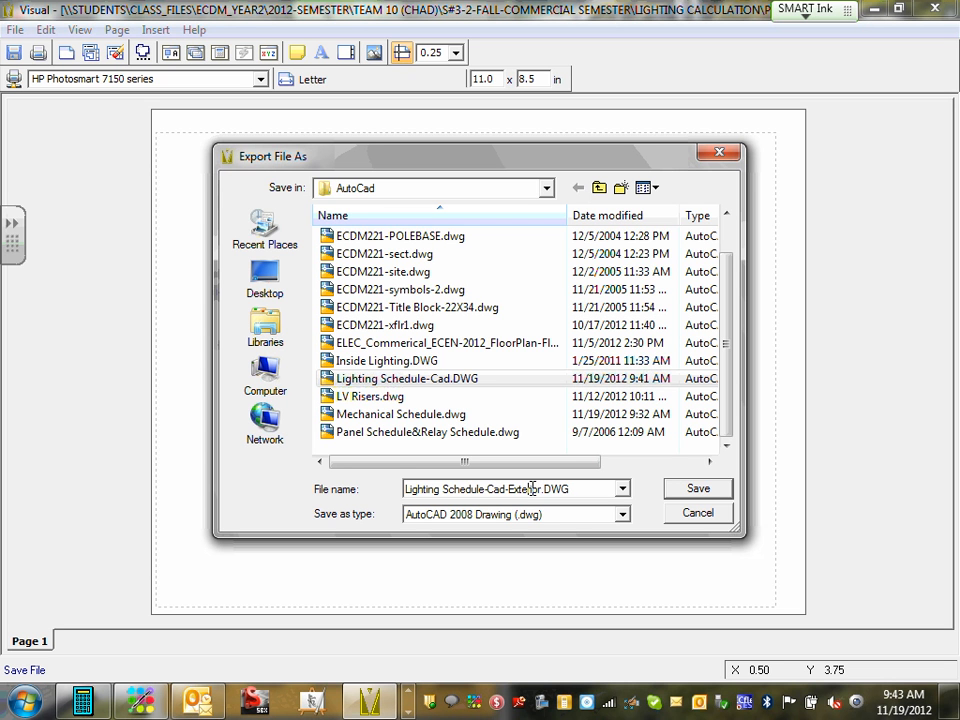
left_click(697, 491)
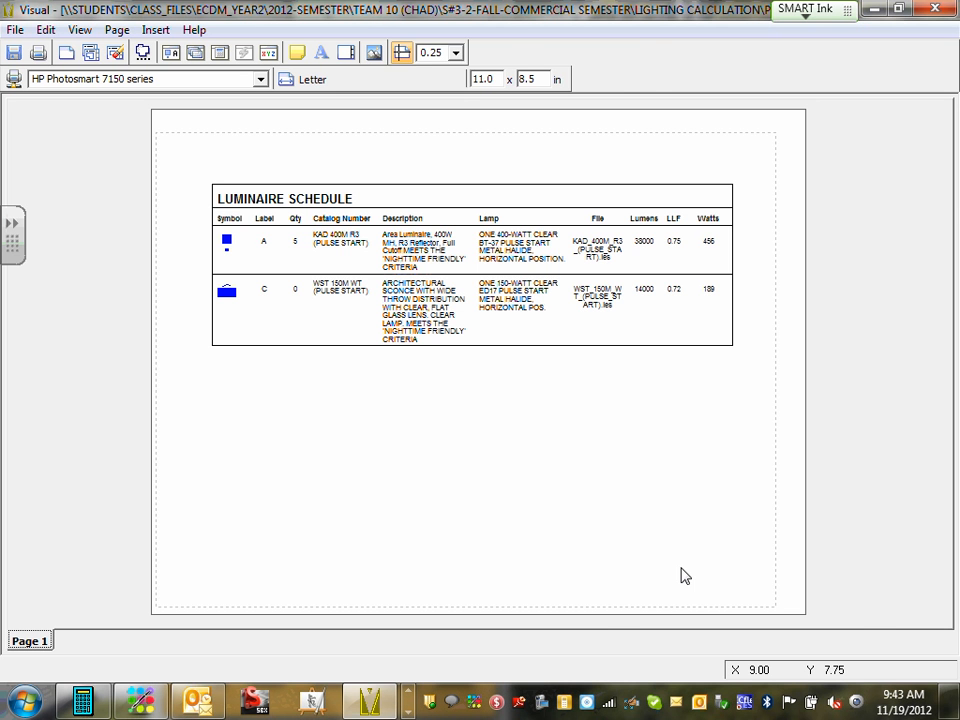
Step: Switch to AutoCAD and open Lighting Schedule-Cad.DWG from the AutoCad folder, continuing despite its non-Autodesk origin
left_click(877, 8)
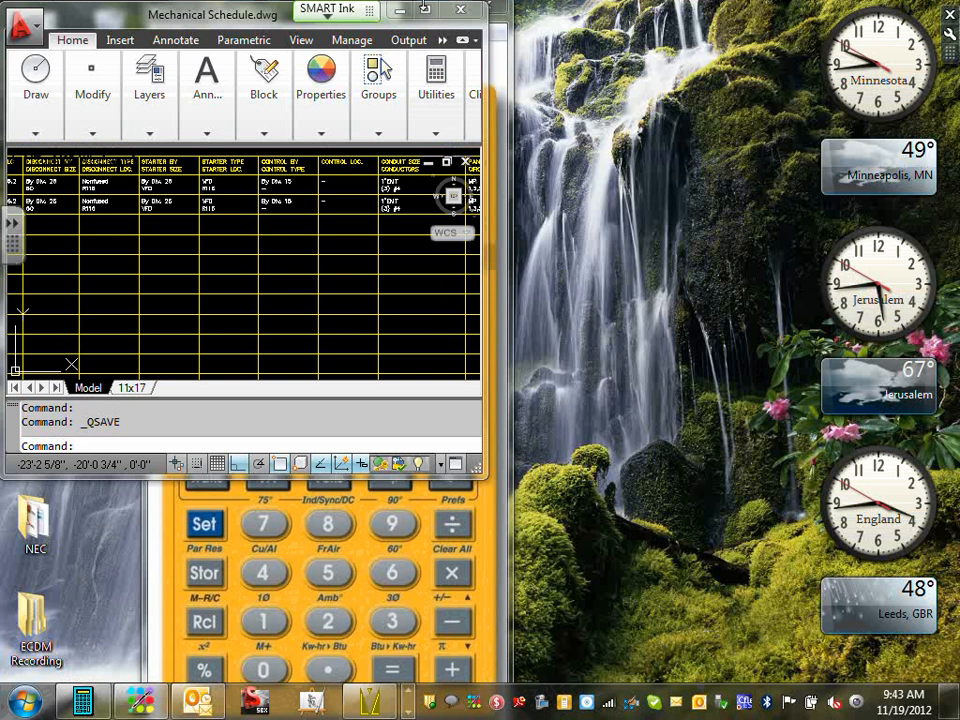
left_click(427, 11)
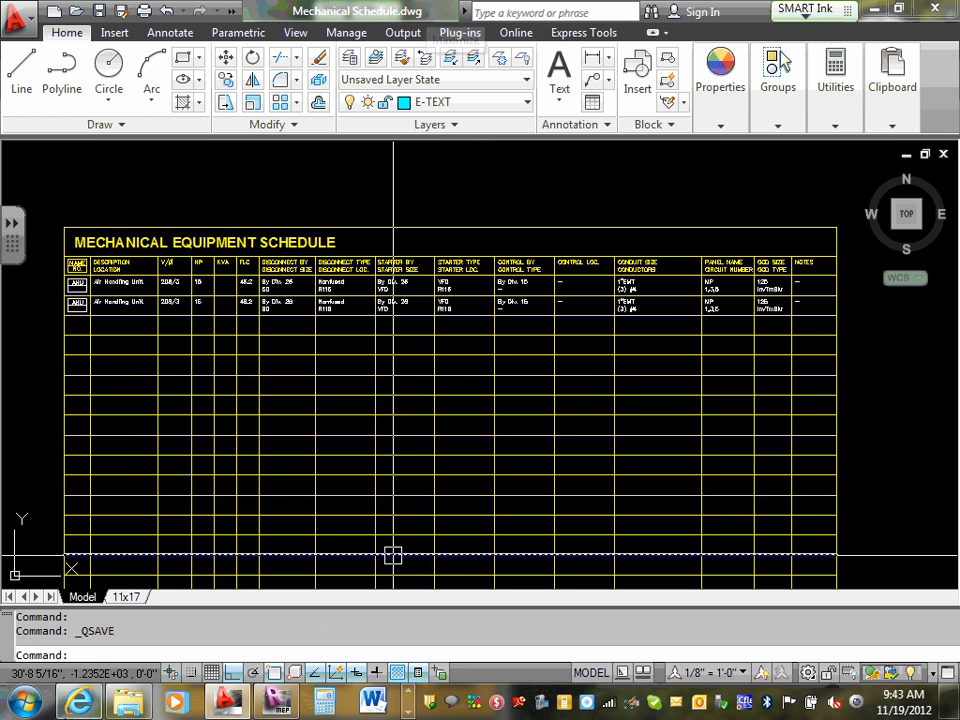
left_click(128, 700)
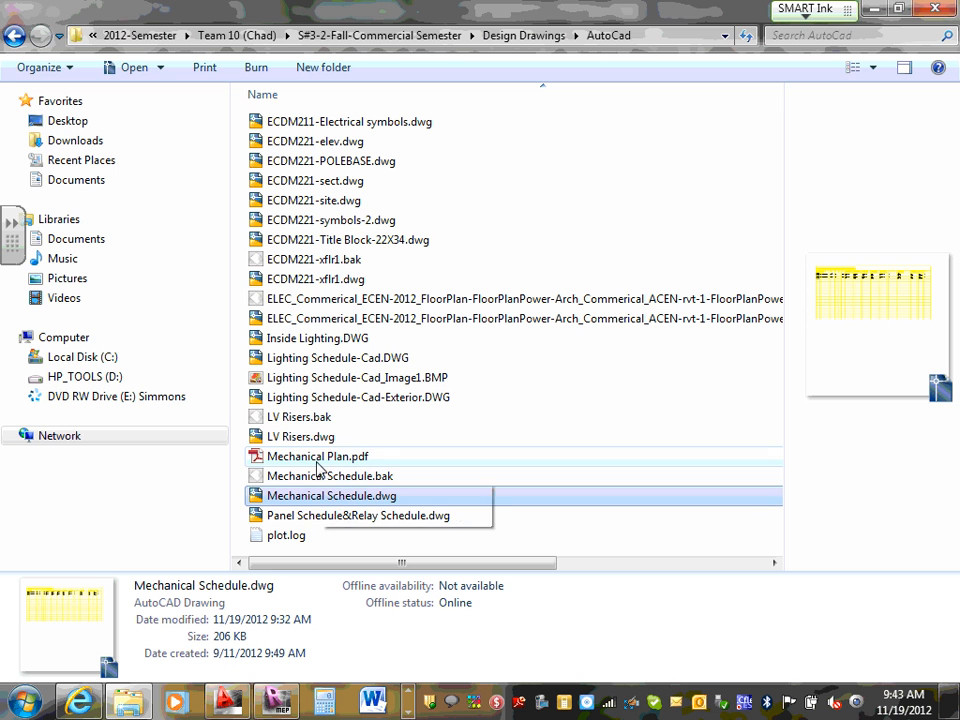
left_click(348, 358)
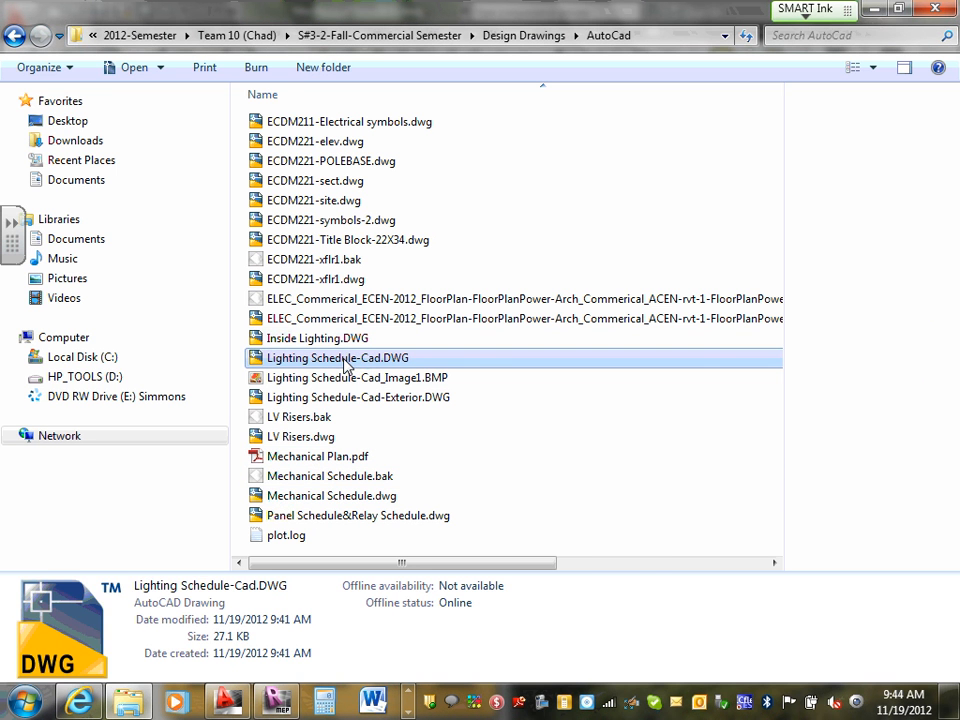
double_click(344, 362)
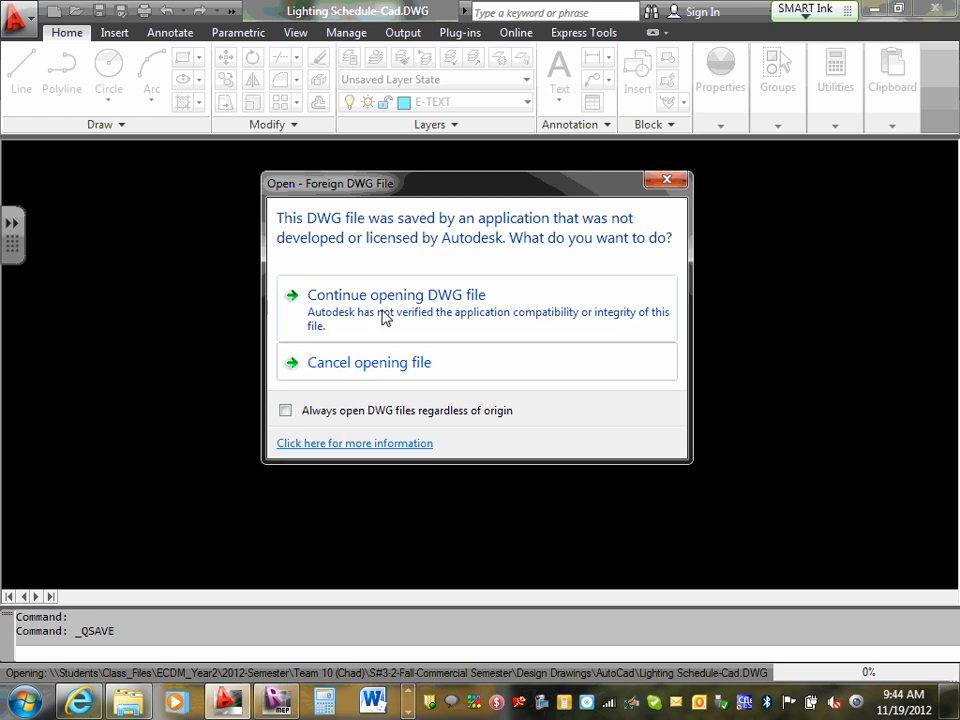
left_click(389, 308)
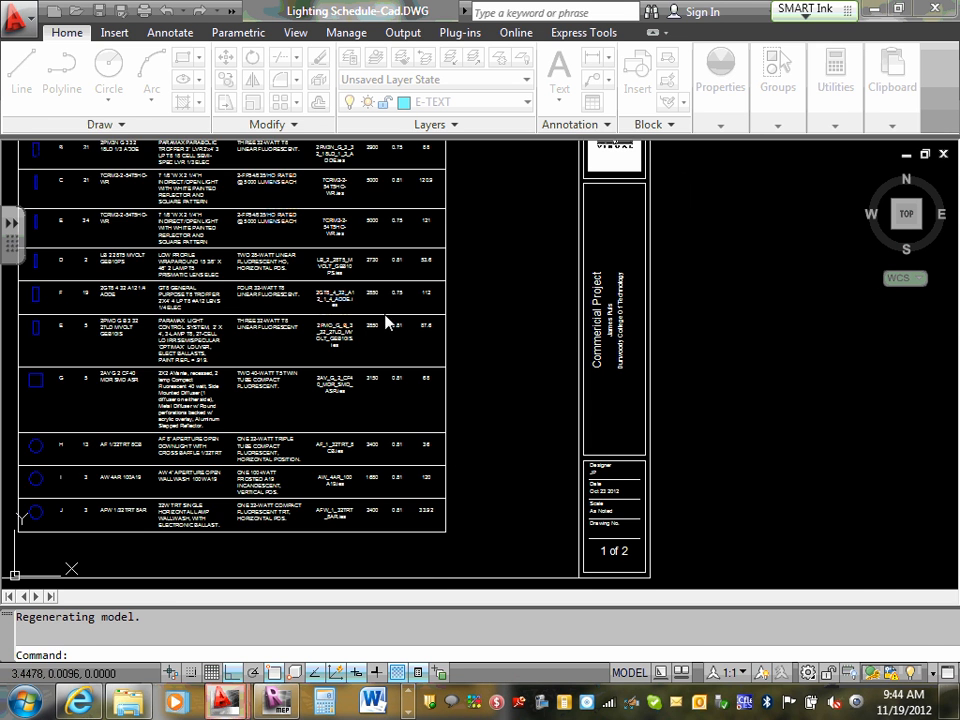
Step: Examine the imported luminaire schedule table and the title block border beside it
scroll(385, 321, "down", 2)
scroll(381, 321, "up", 3)
scroll(290, 320, "down", 3)
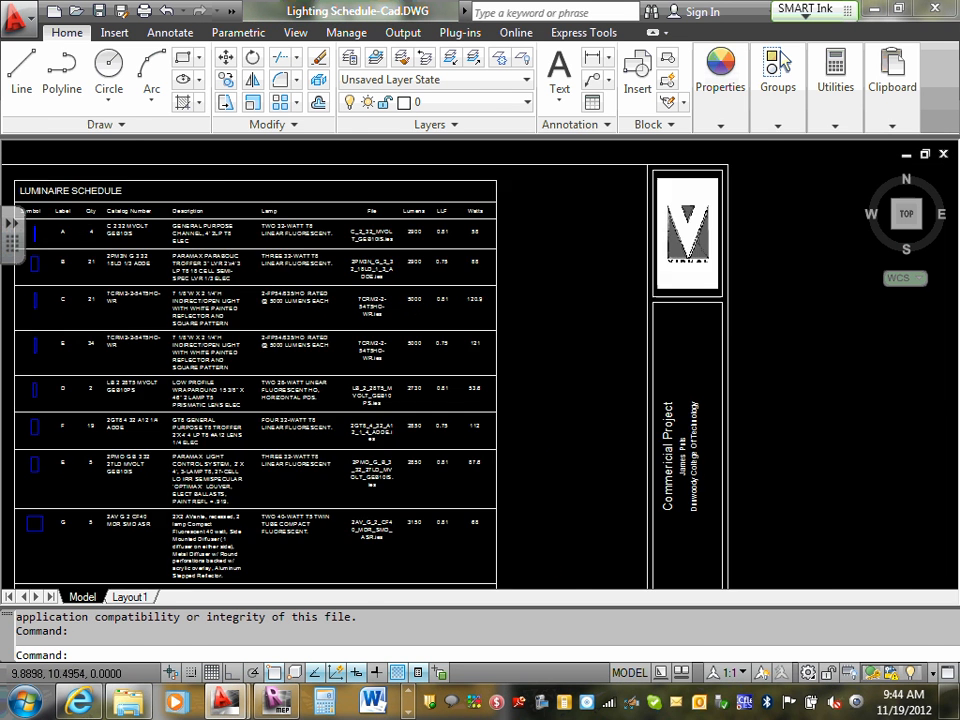
scroll(400, 270, "up", 3)
scroll(470, 265, "down", 3)
scroll(604, 221, "up", 3)
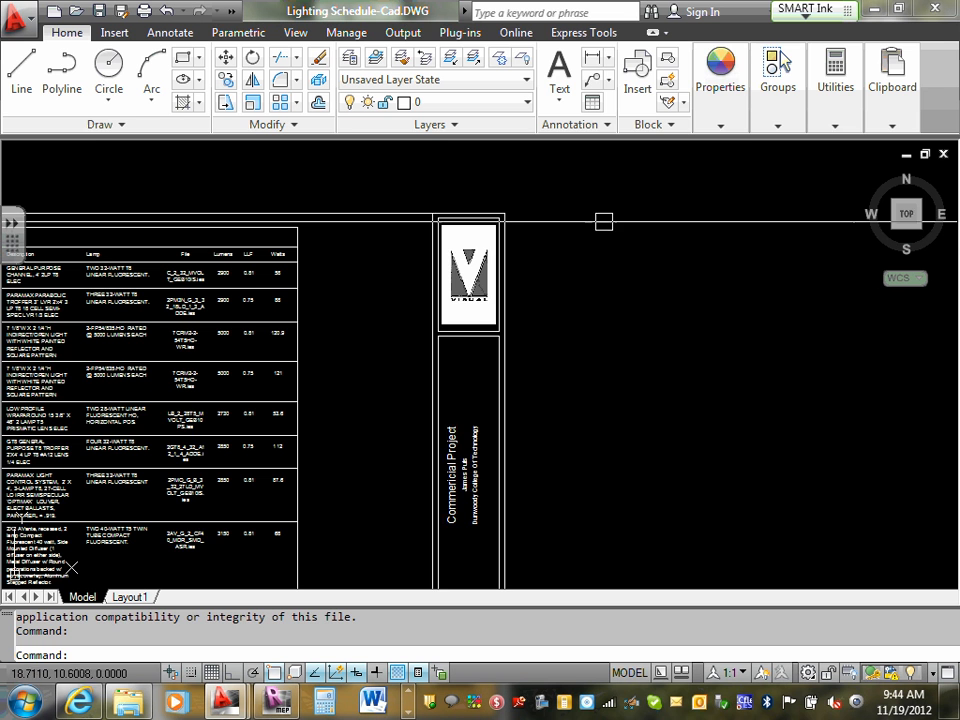
left_click(438, 213)
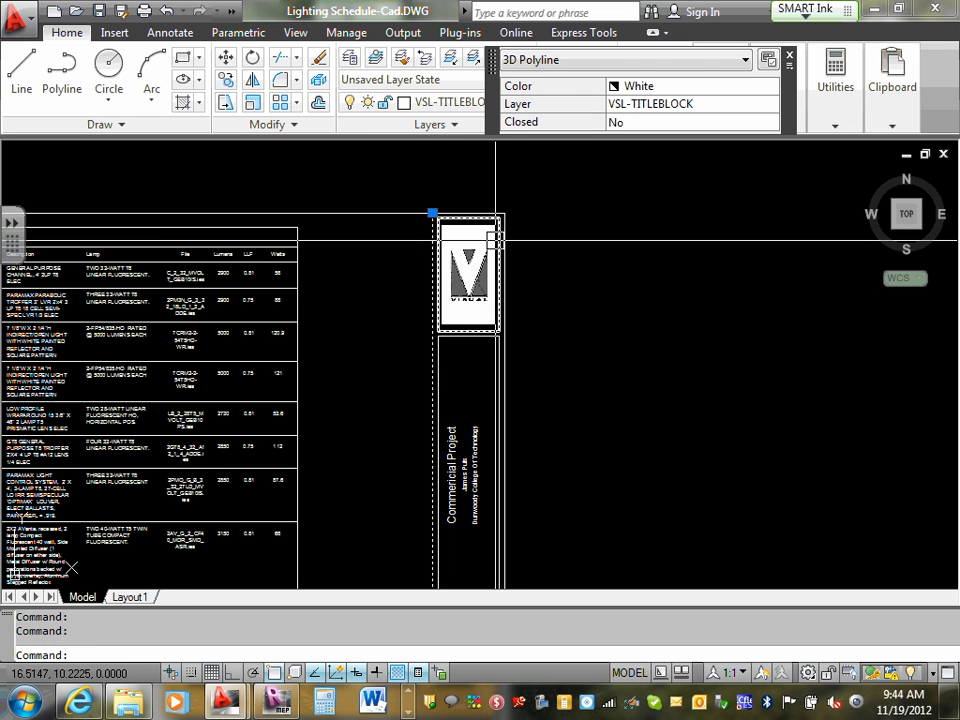
key("Escape")
scroll(490, 236, "down", 5)
scroll(620, 268, "up", 4)
scroll(620, 268, "up", 5)
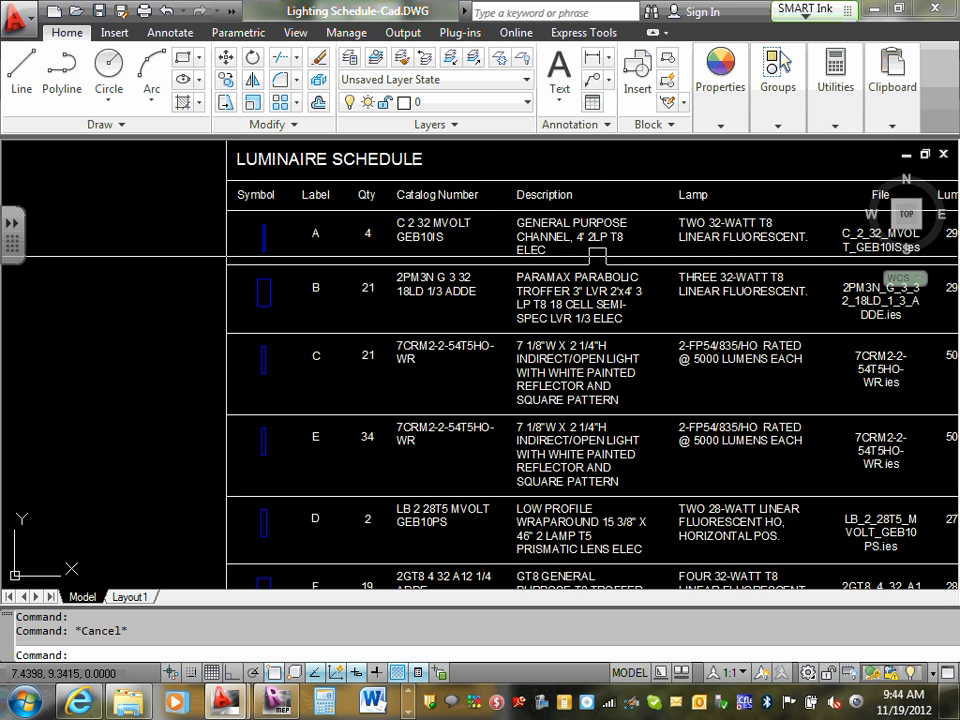
scroll(598, 252, "down", 7)
scroll(568, 257, "up", 3)
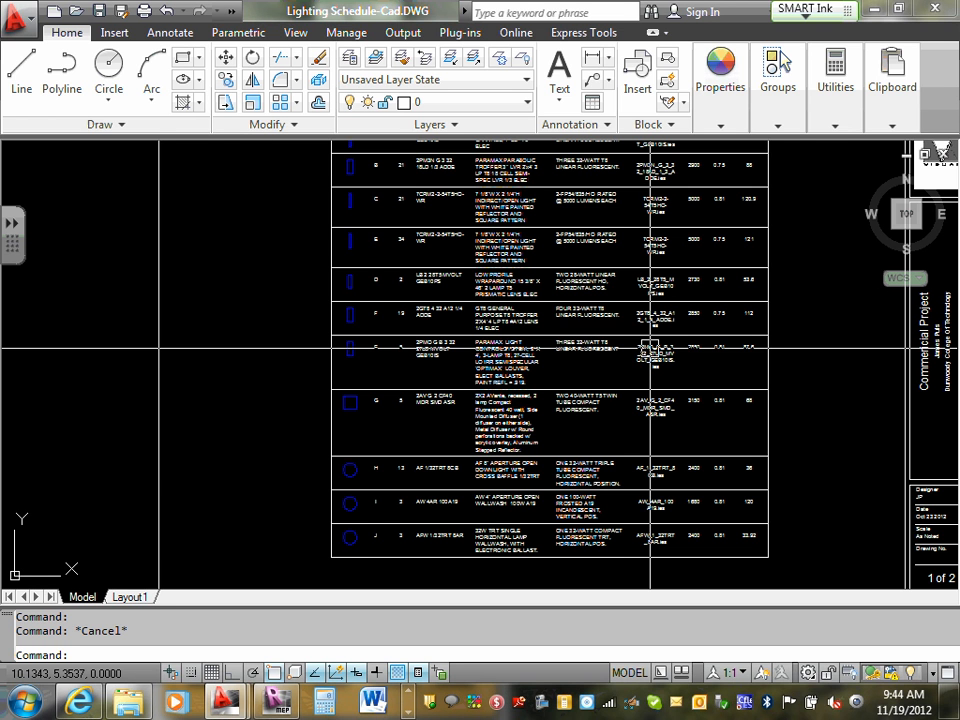
Step: Turn off the VSL-TITLEBLOCKIMAGE layer in the interior lighting schedule drawing
left_click(525, 103)
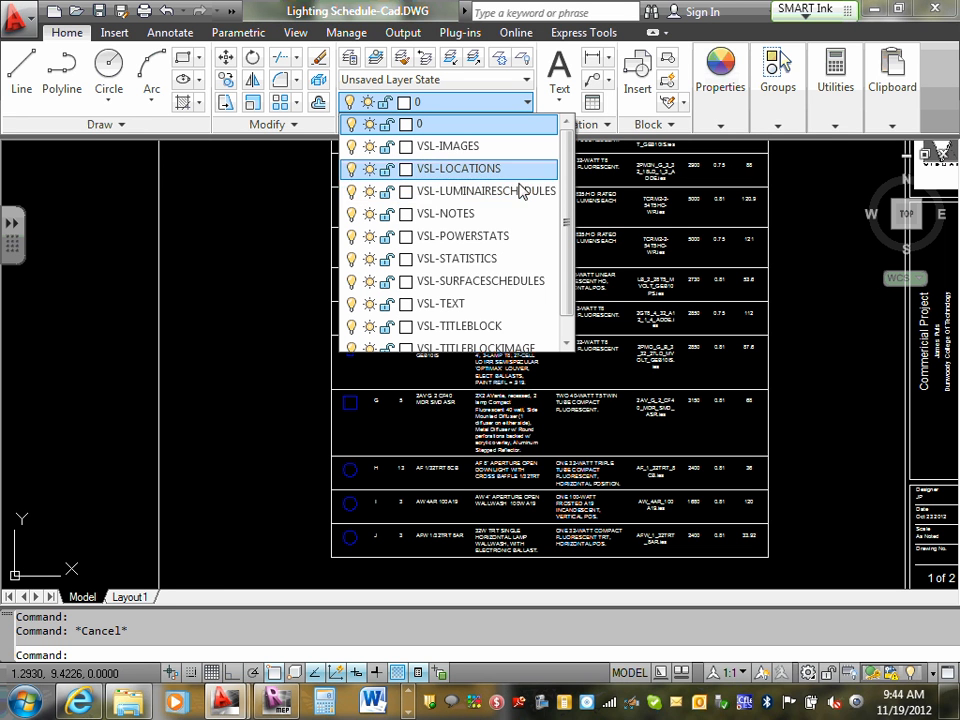
scroll(400, 343, "down", 1)
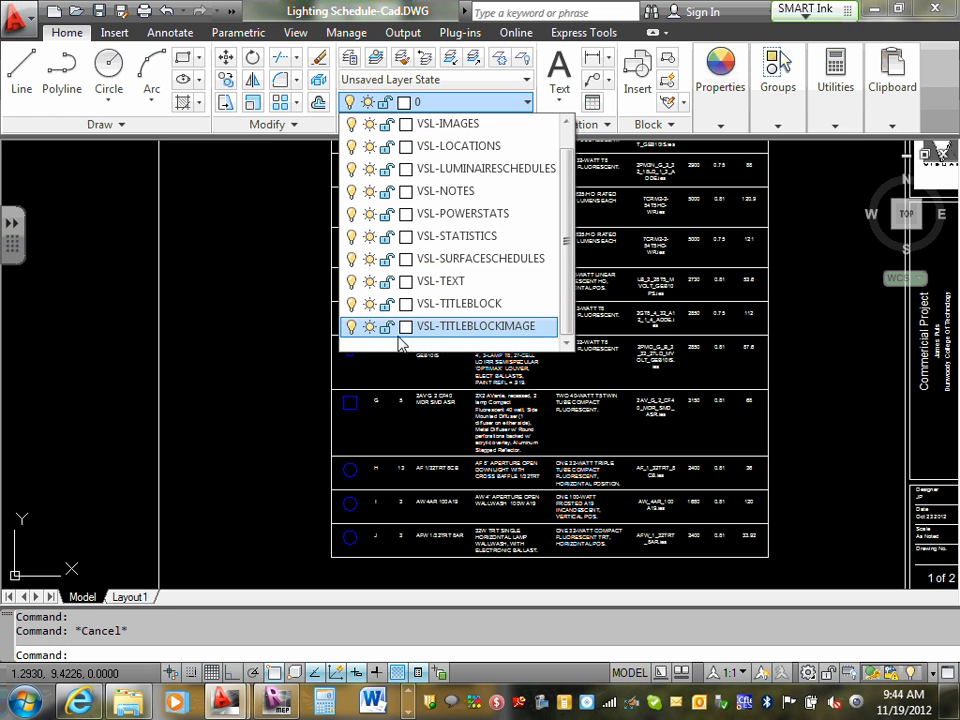
left_click(351, 327)
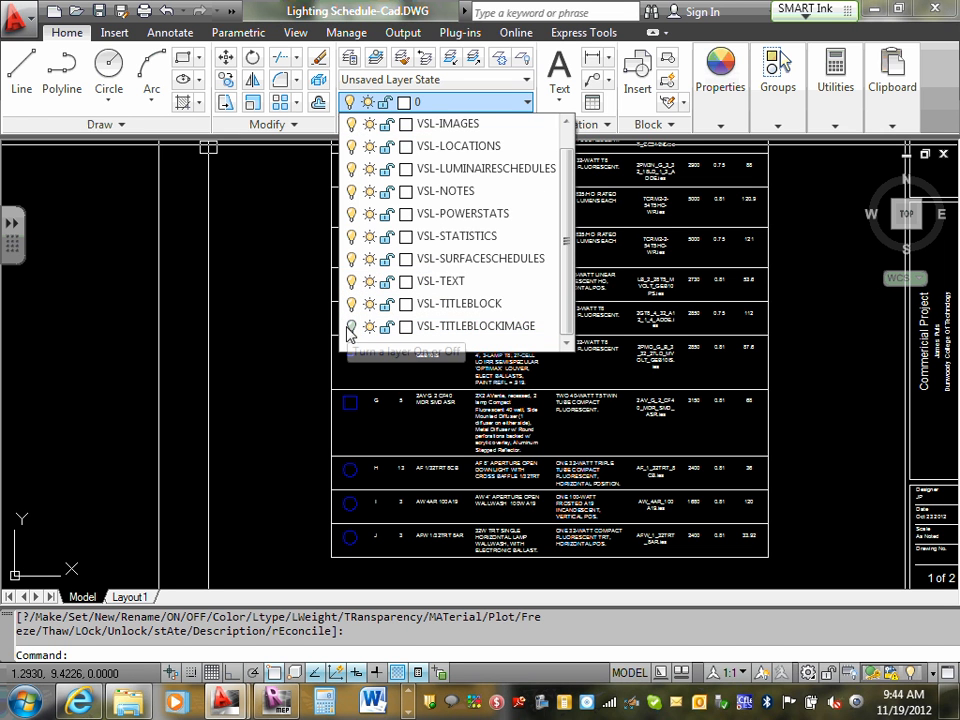
left_click(269, 316)
scroll(270, 304, "down", 4)
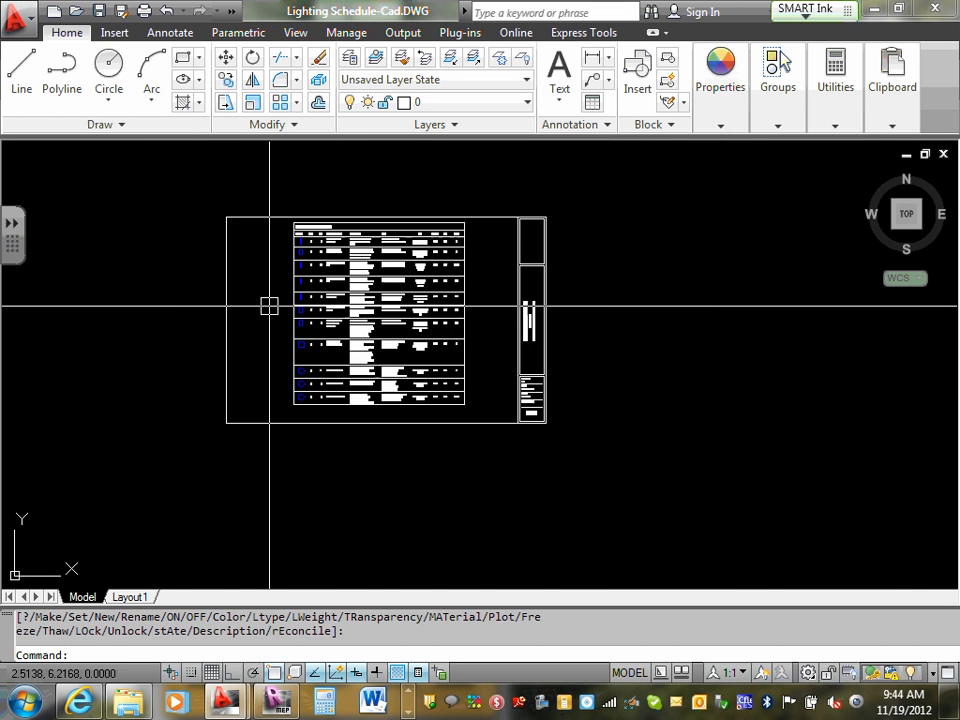
scroll(270, 304, "up", 4)
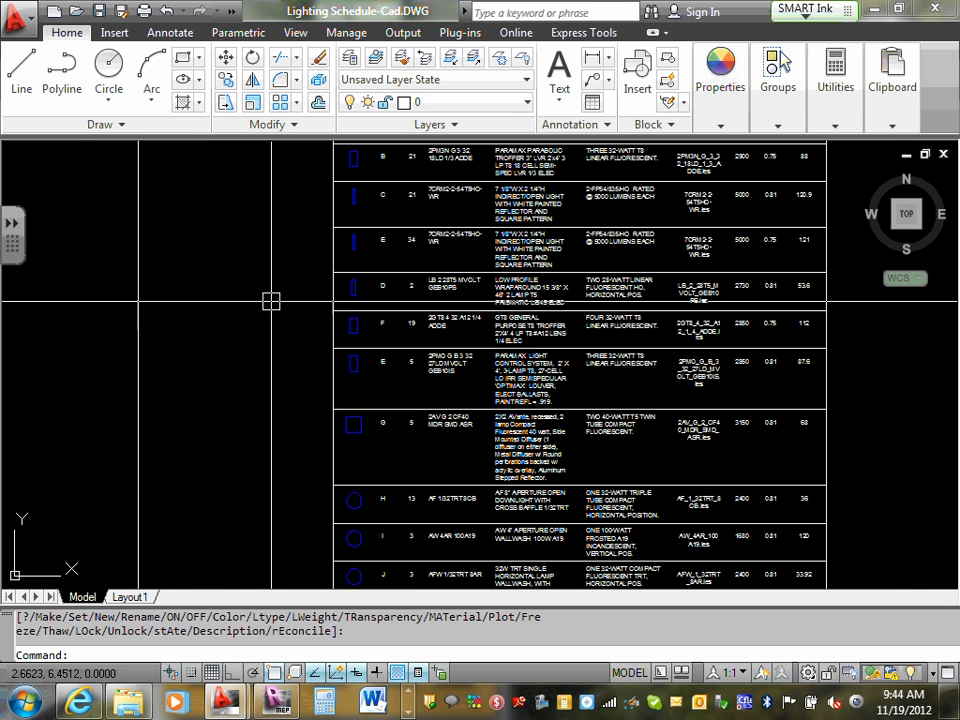
Step: Turn the VSL-TITLEBLOCKIMAGE layer back on
left_click(522, 104)
scroll(440, 310, "down", 1)
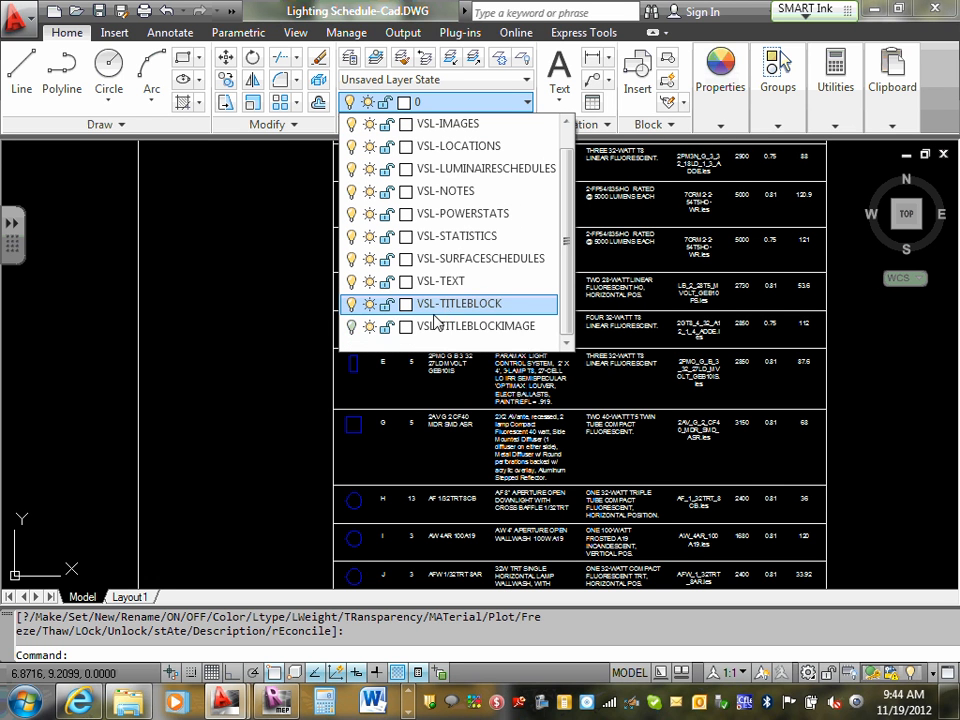
left_click(349, 328)
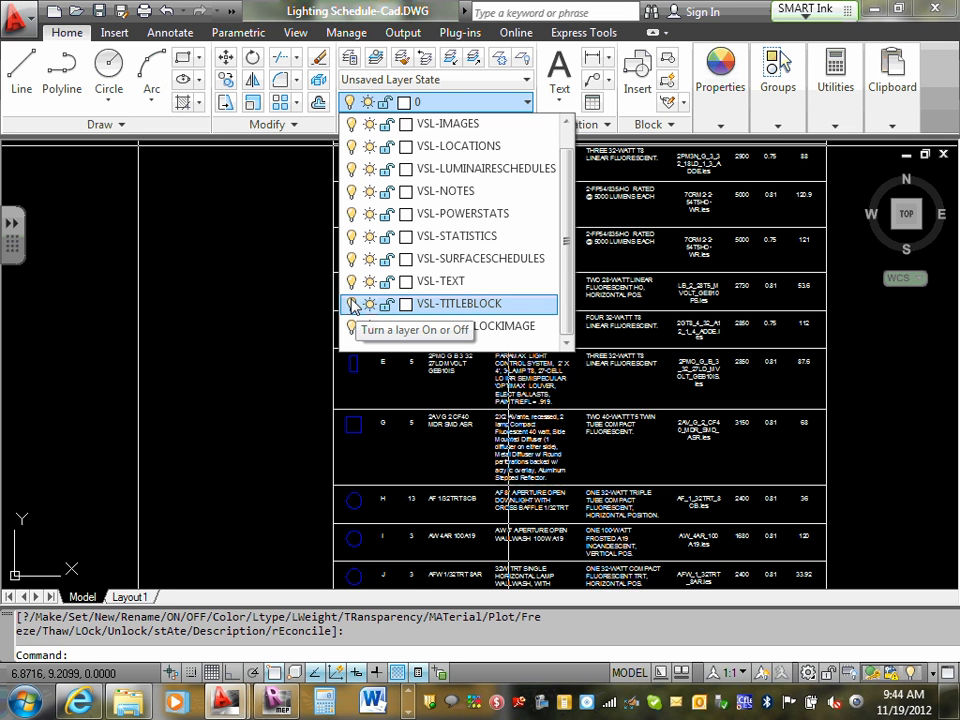
Step: Erase the outer title block border surrounding the luminaire schedule
scroll(857, 351, "down", 6)
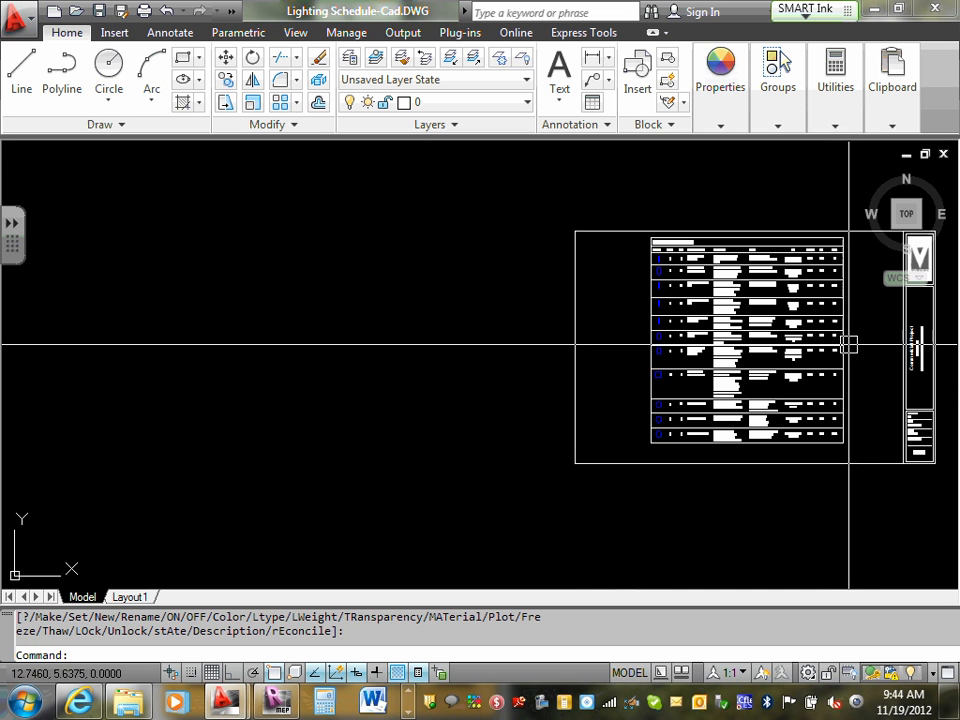
middle_click_drag(859, 331, 510, 333)
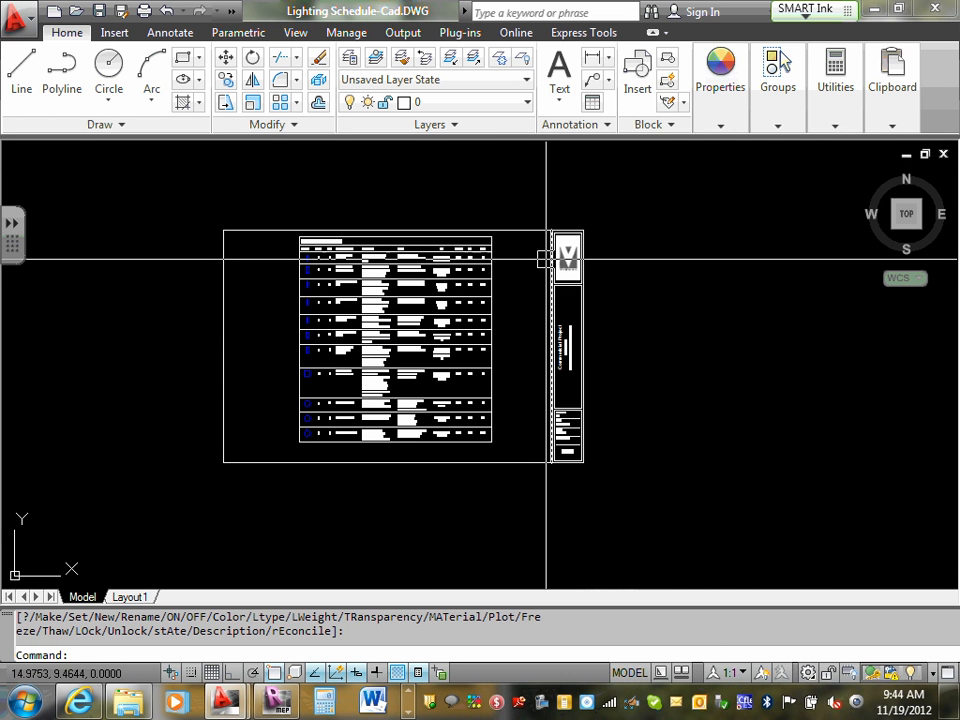
scroll(540, 240, "up", 3)
left_click(533, 219)
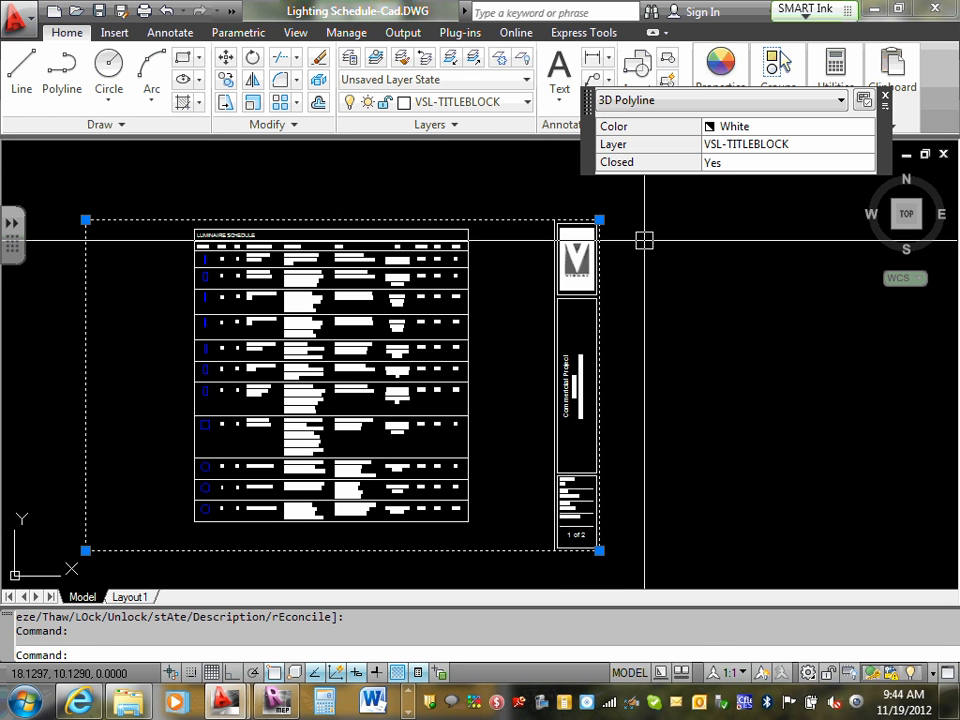
key("Delete")
Step: Erase the remaining title block strip beside the schedule, including the logo, project text and sheet information boxes
left_click(534, 204)
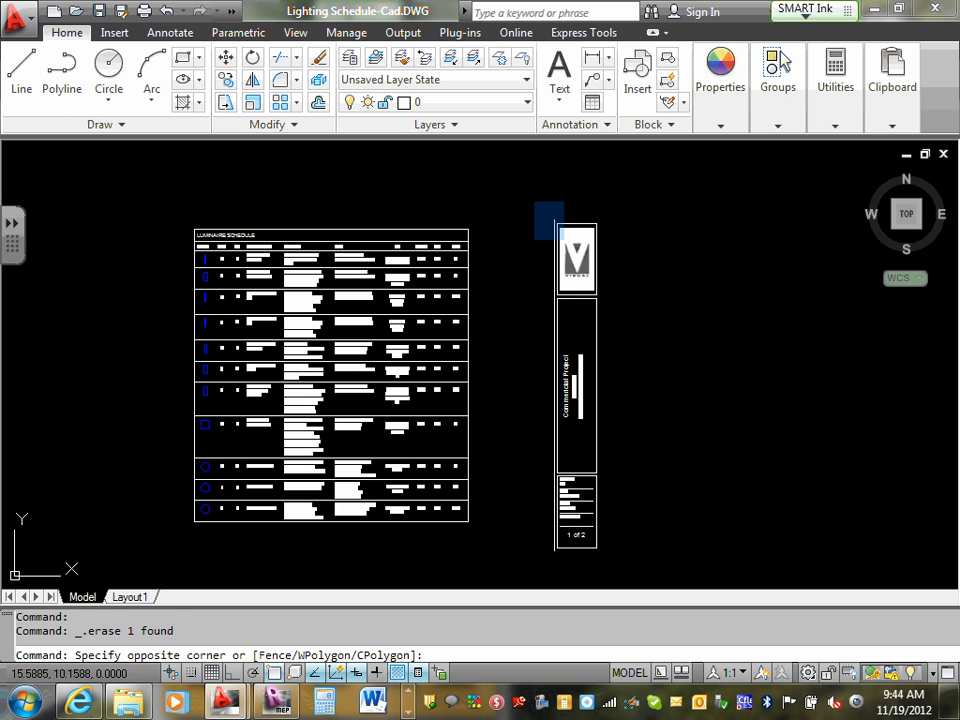
left_click(626, 564)
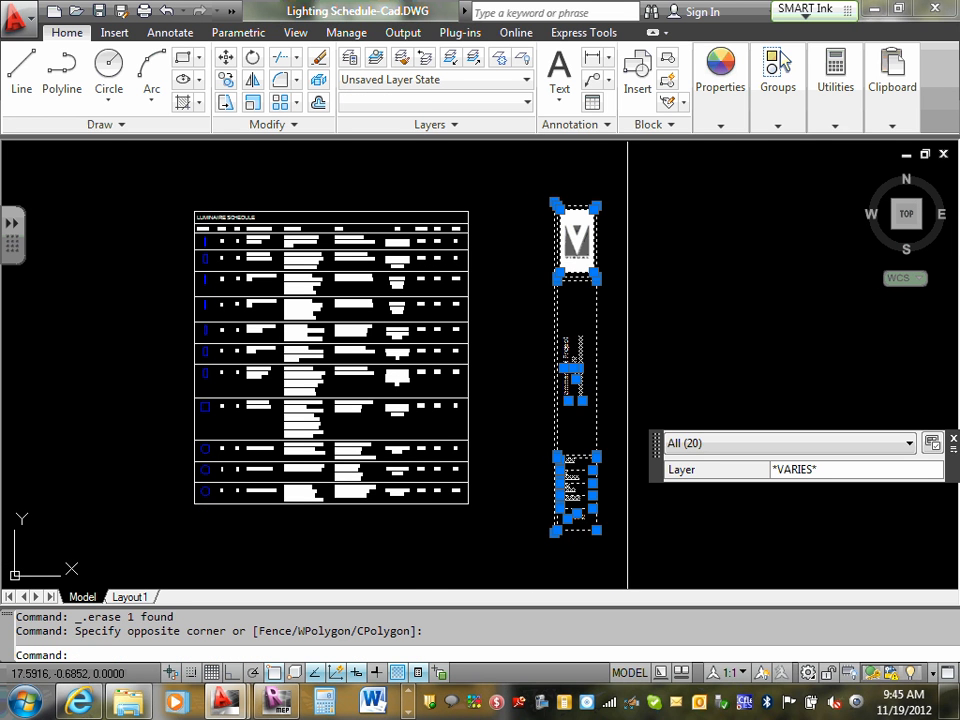
key("Delete")
middle_click_drag(70, 501, 176, 497)
scroll(364, 171, "up", 2)
scroll(368, 183, "down", 4)
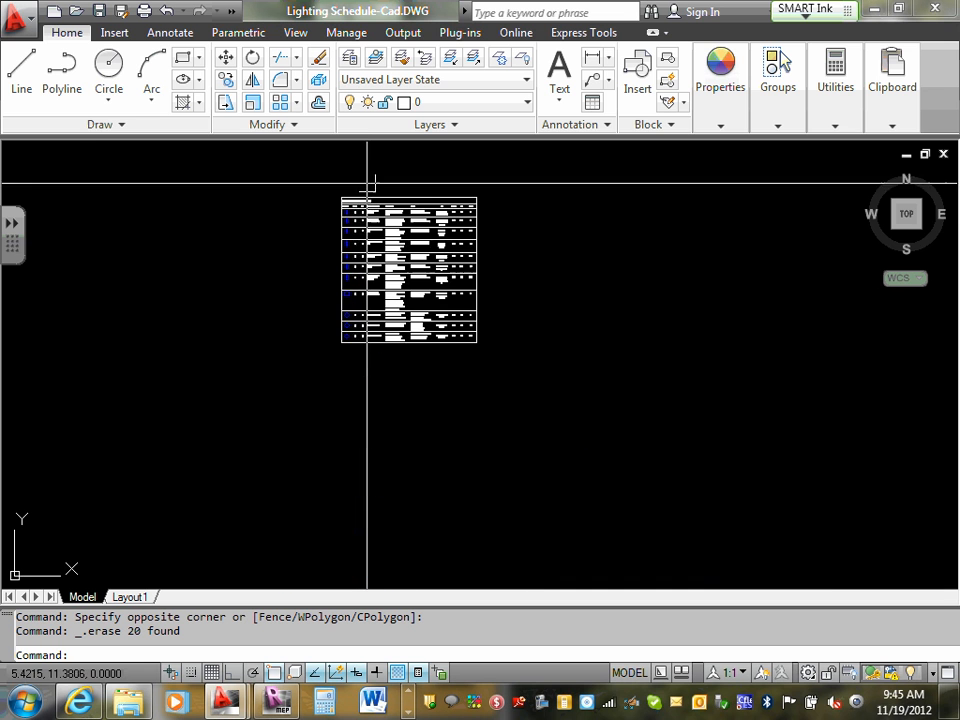
scroll(360, 182, "up", 3)
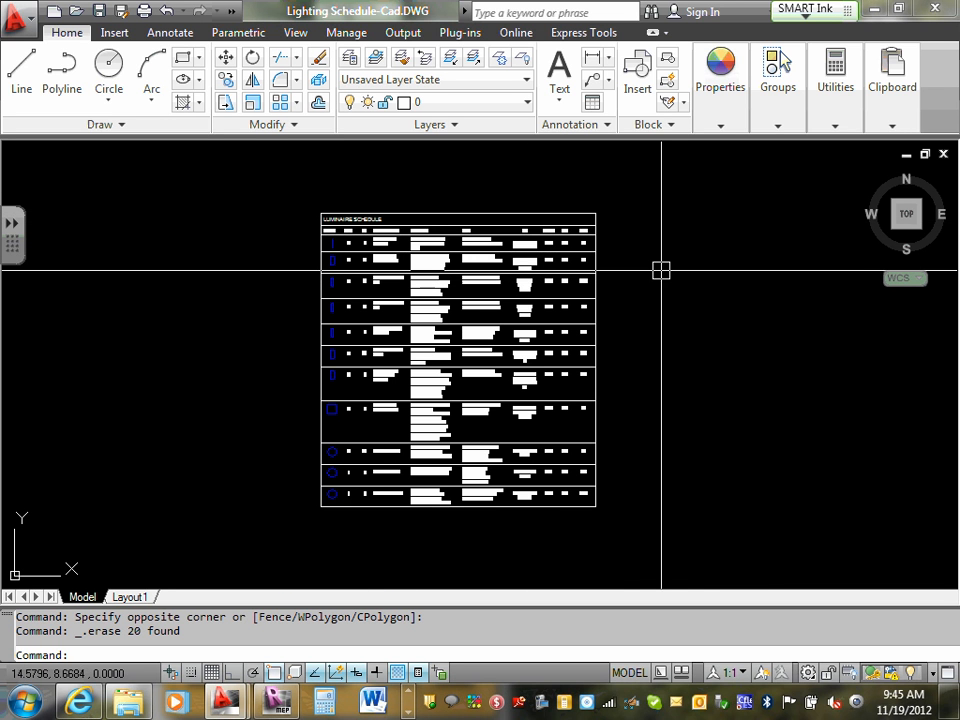
Step: Open Lighting Schedule-Cad-Exterior.DWG from the AutoCad folder, continuing despite its non-Autodesk origin
left_click(874, 9)
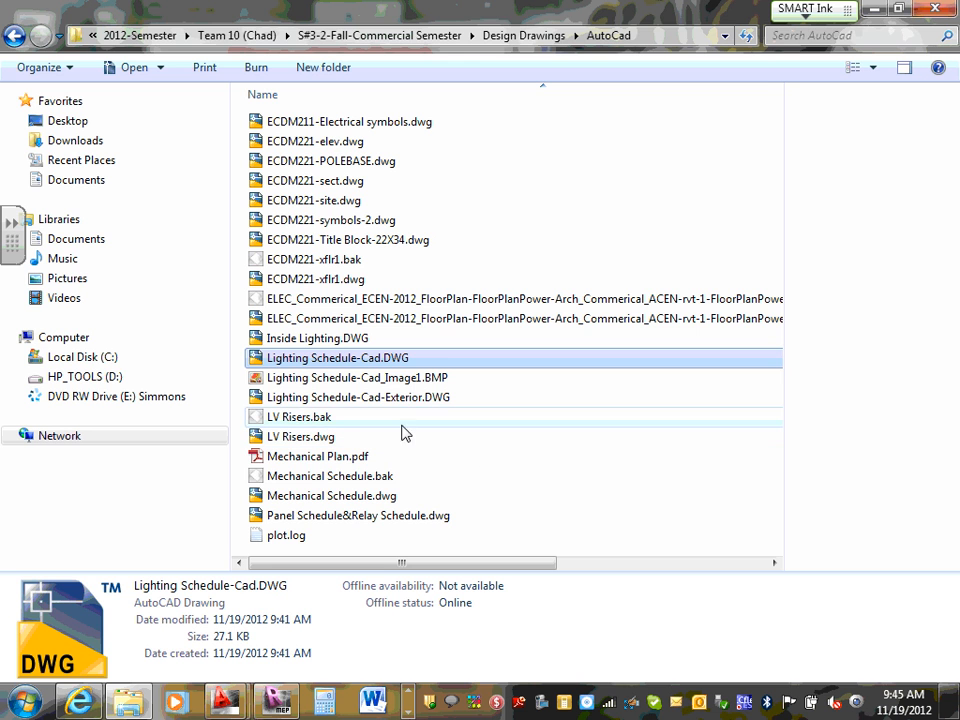
double_click(405, 399)
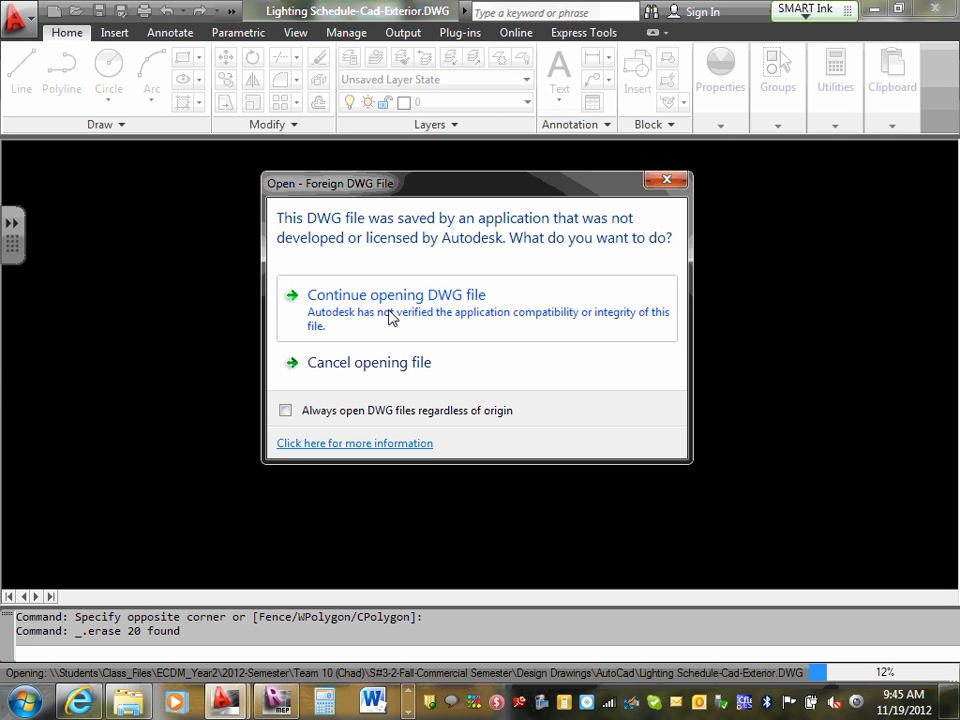
left_click(393, 307)
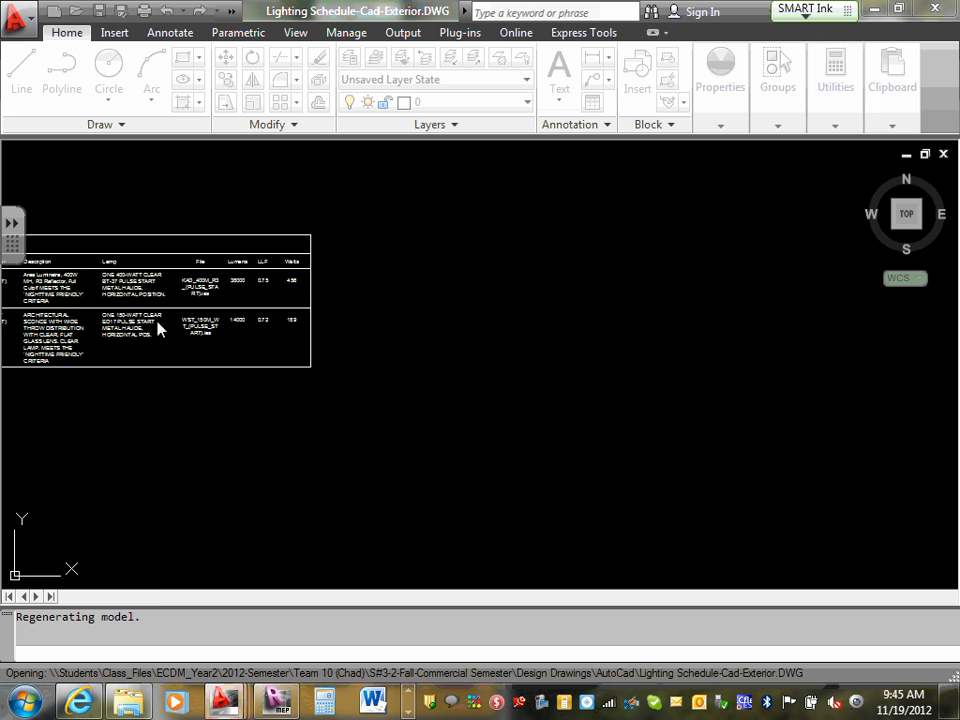
scroll(97, 330, "down", 3)
middle_click_drag(47, 317, 135, 334)
scroll(135, 330, "up", 5)
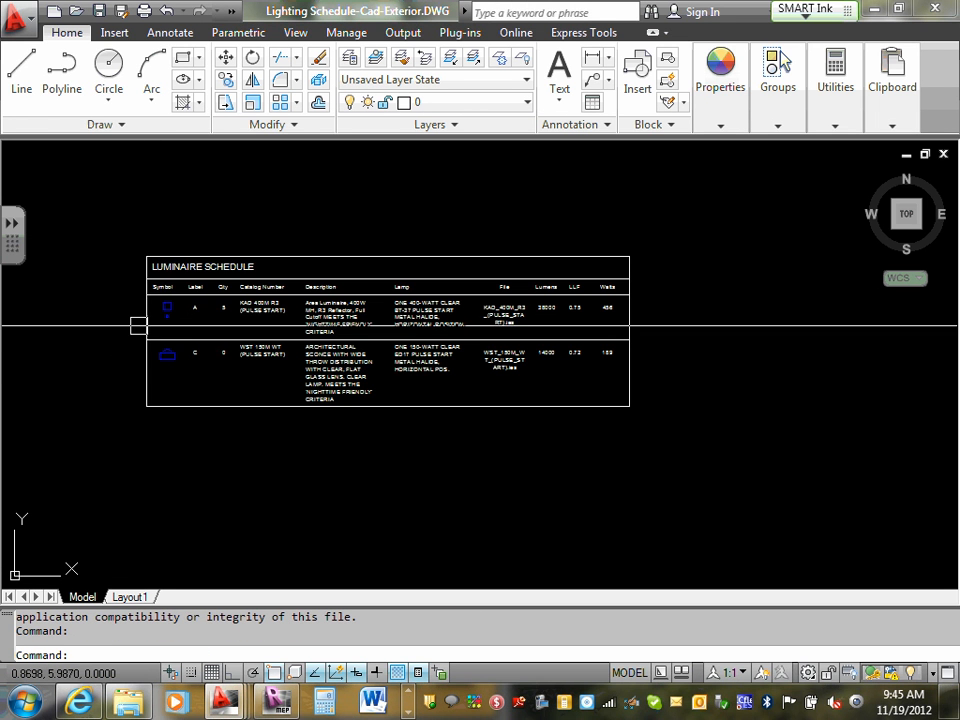
Step: Try to copy the entire exterior luminaire schedule with the Copy Selection command
left_click(120, 207)
left_click(673, 499)
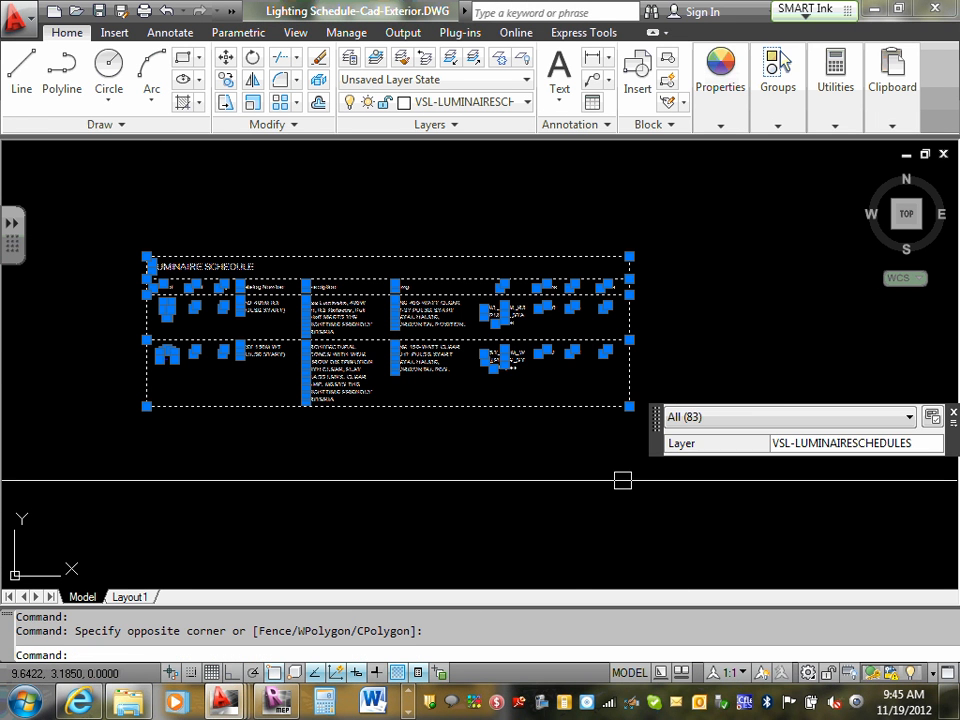
right_click(553, 428)
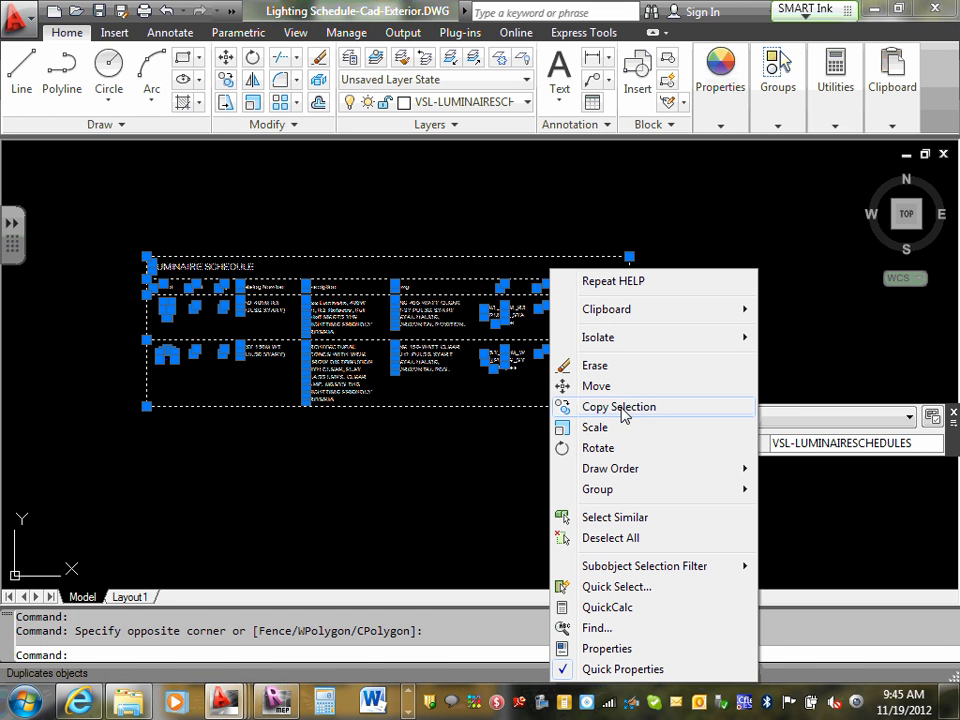
left_click(620, 408)
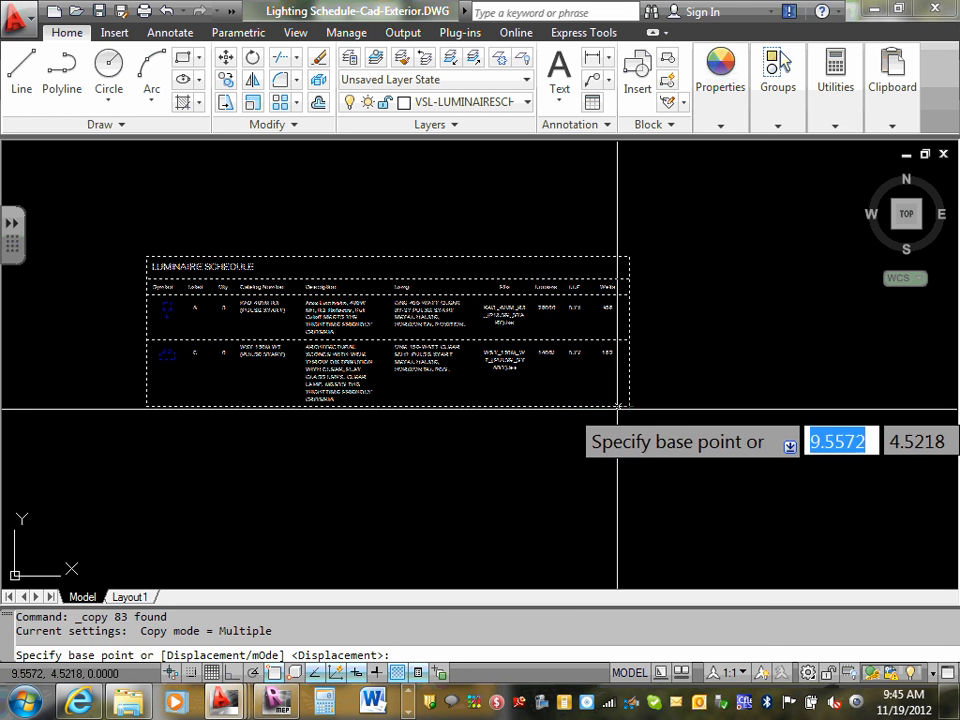
Step: Switch back to the Lighting Schedule-Cad.DWG drawing and bring the empty area below its schedule into view
left_click(869, 9)
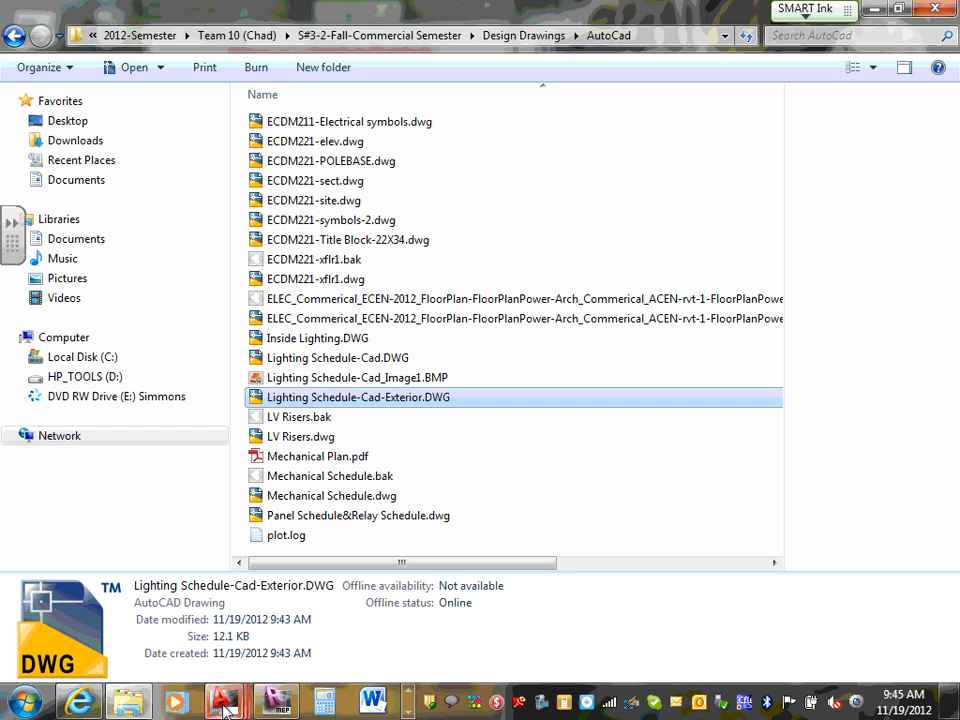
left_click(225, 706)
left_click(364, 630)
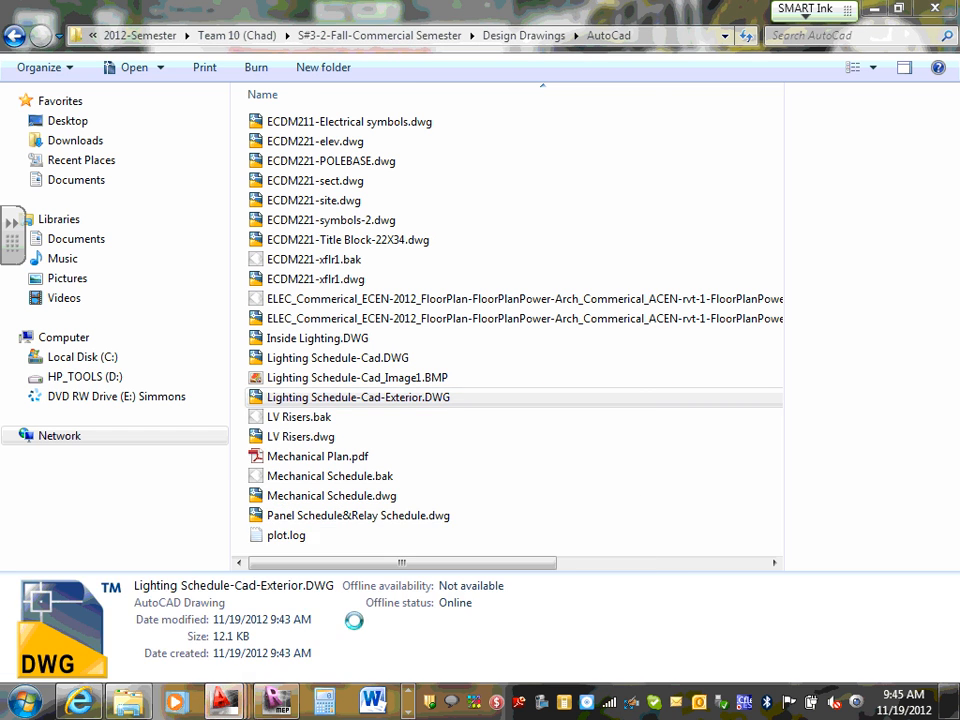
scroll(380, 442, "down", 5)
scroll(382, 443, "up", 5)
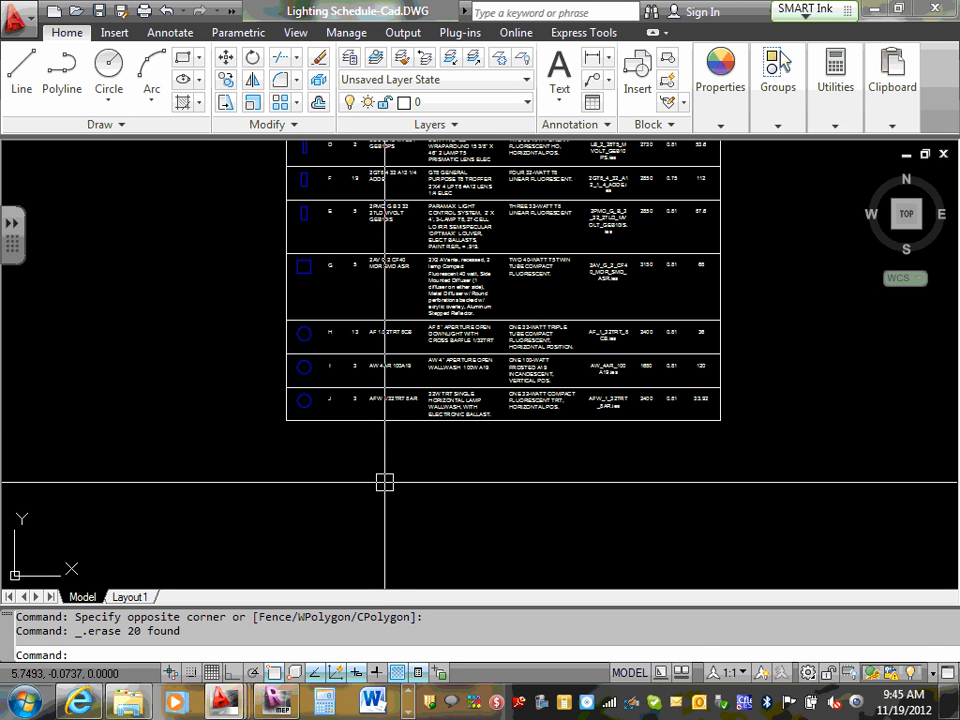
middle_click_drag(384, 480, 364, 433)
Step: Paste the clipboard contents below the interior luminaire schedule, accepting the educational plot stamp
right_click(364, 433)
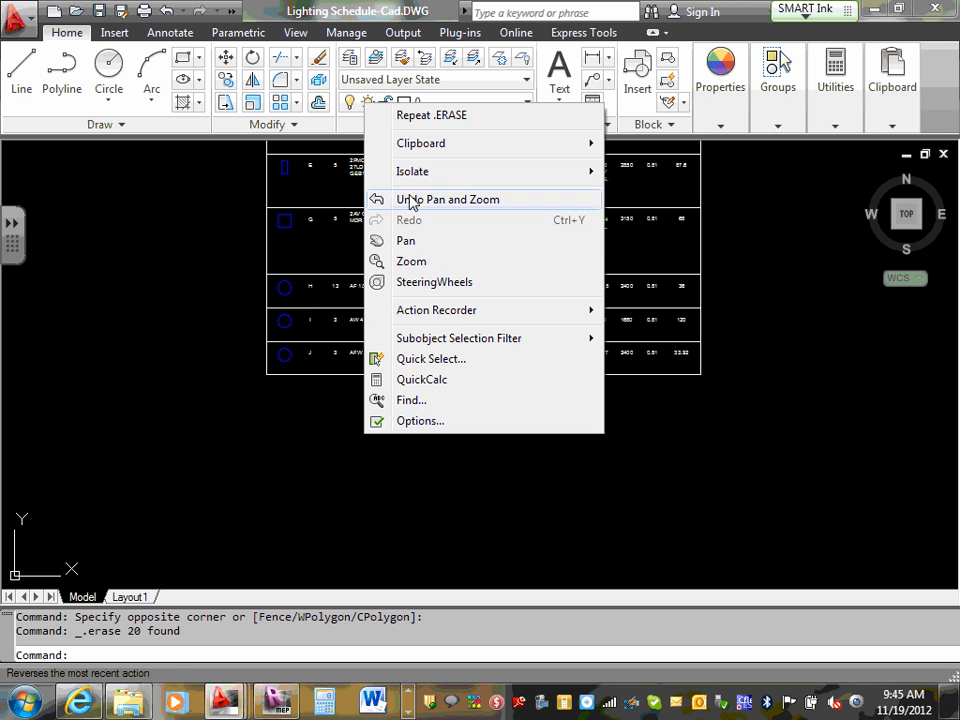
mouse_move(510, 154)
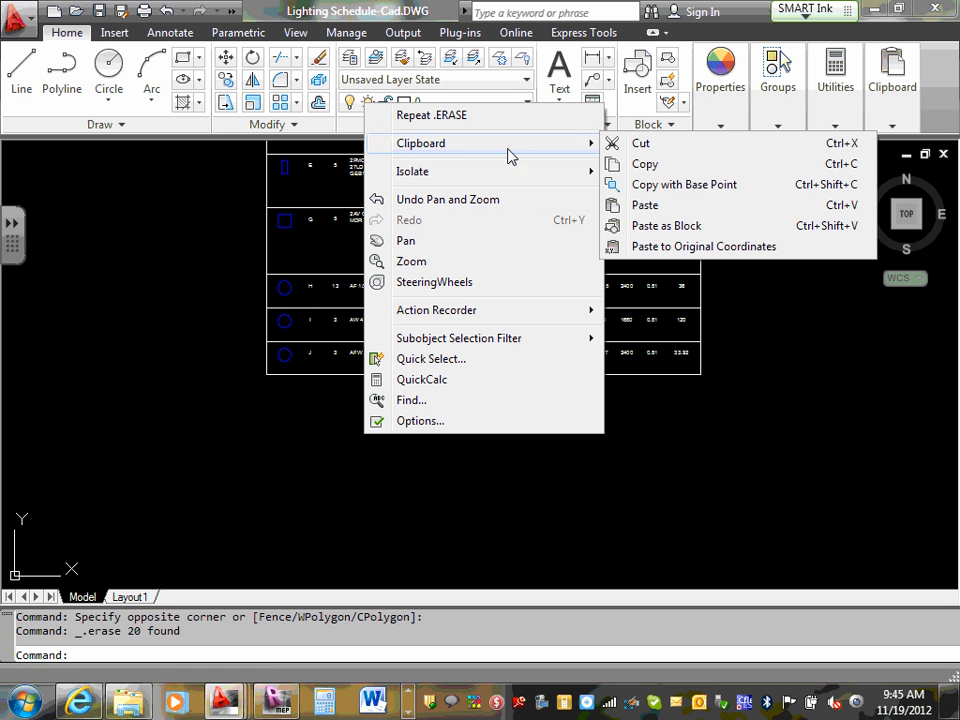
left_click(644, 207)
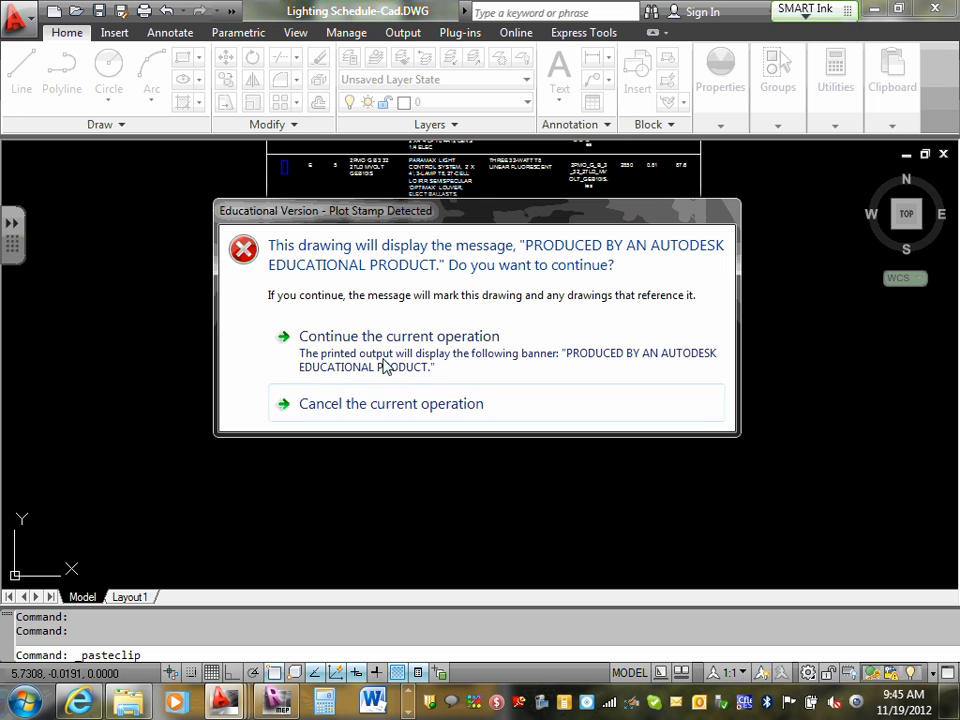
left_click(378, 342)
left_click(514, 405)
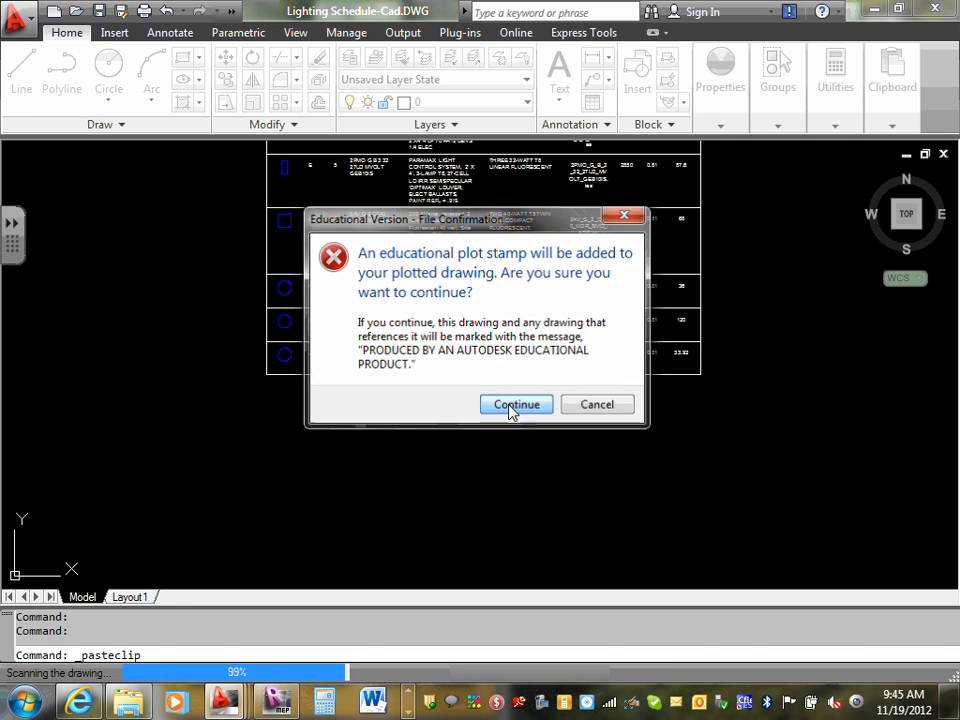
left_click(267, 491)
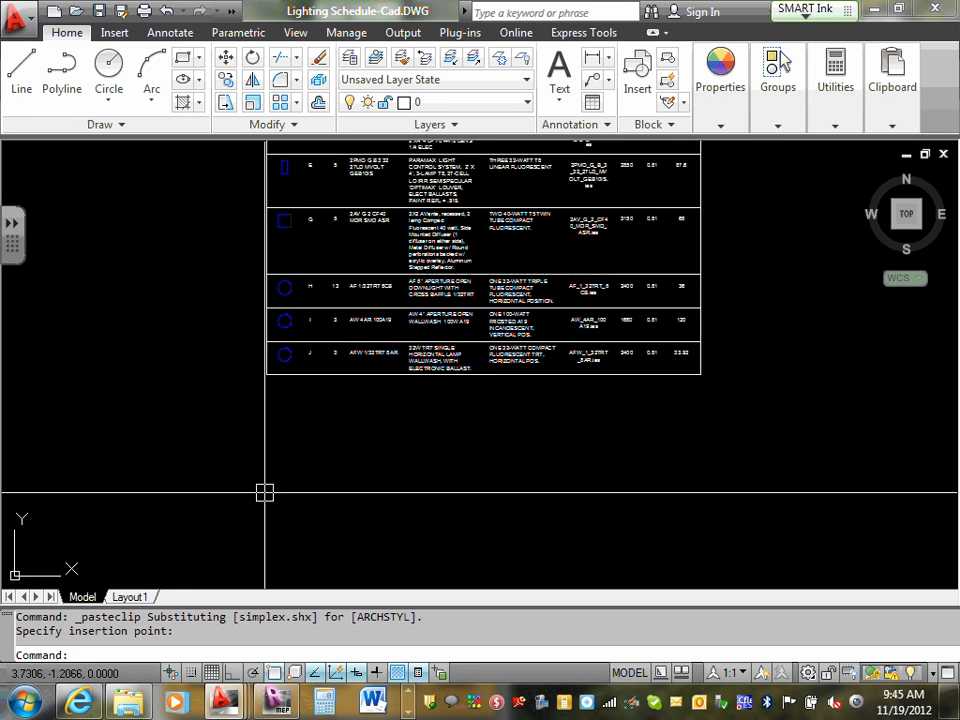
left_click(533, 504)
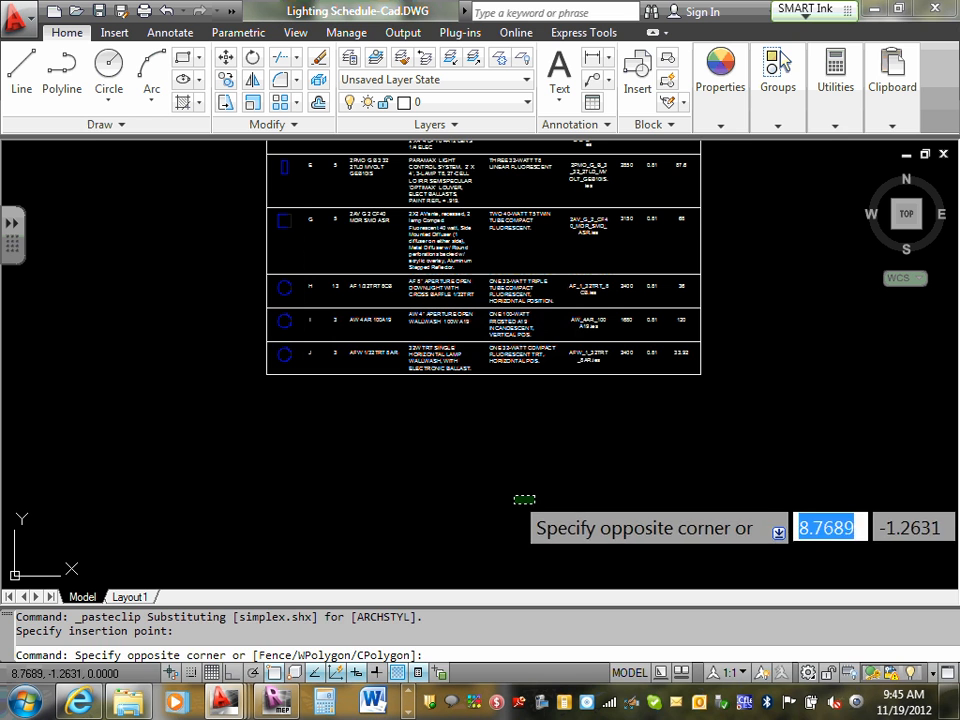
left_click(504, 491)
scroll(467, 478, "down", 6)
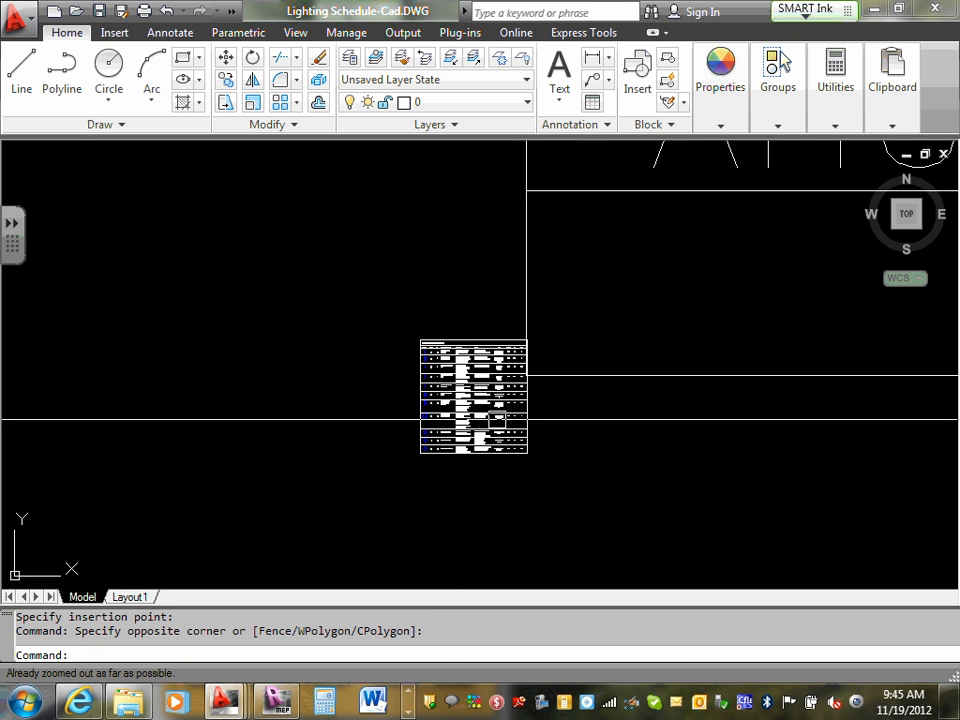
scroll(596, 390, "up", 1)
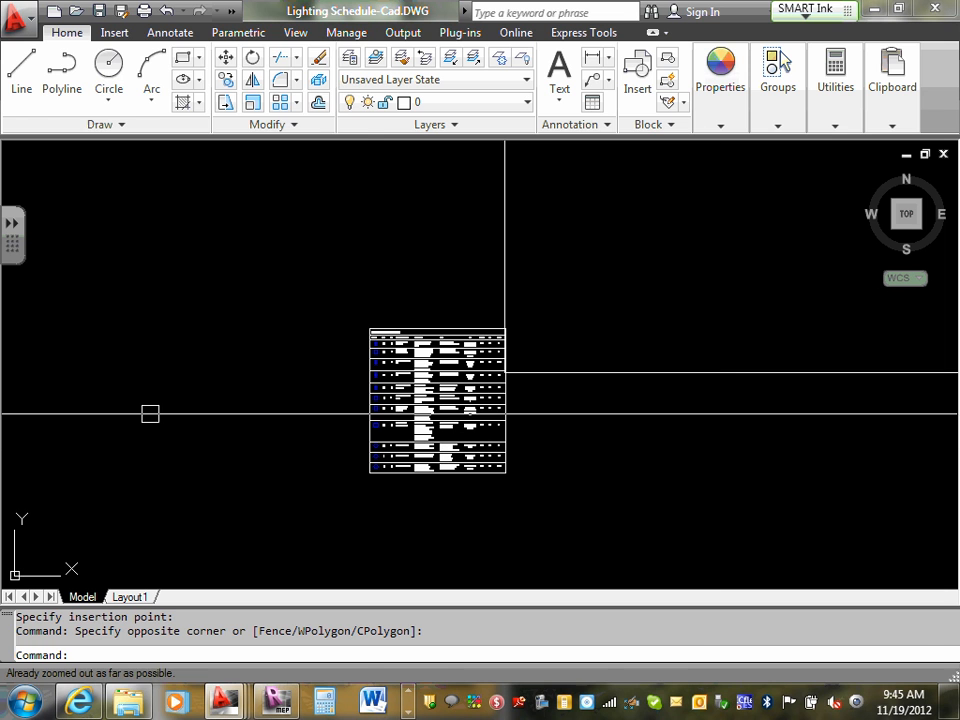
right_click(127, 368)
left_click(116, 443)
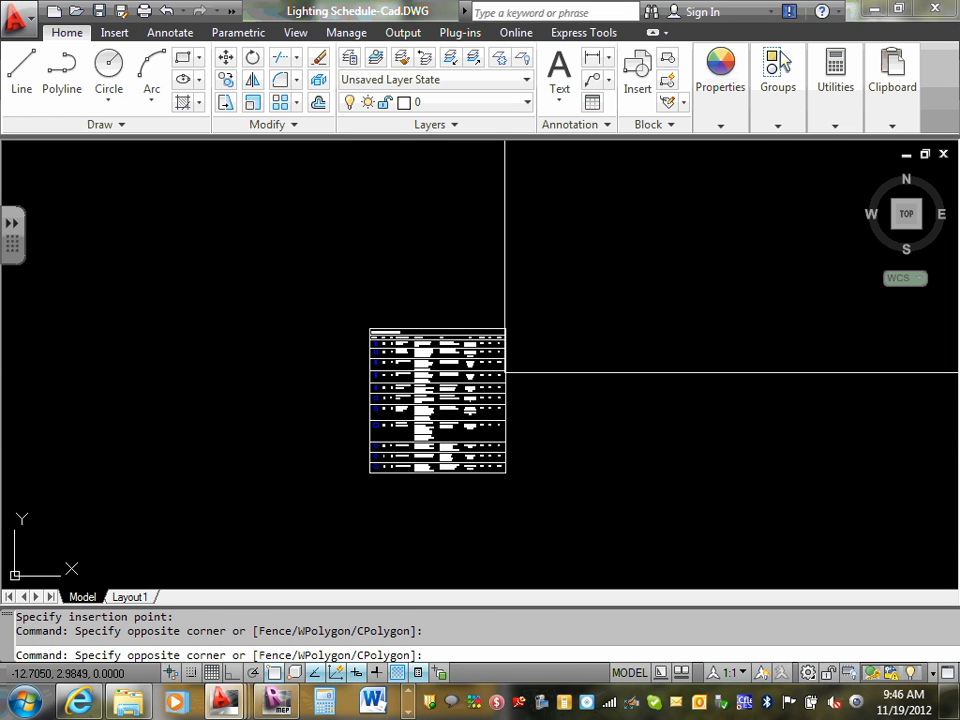
type("e")
key("Return")
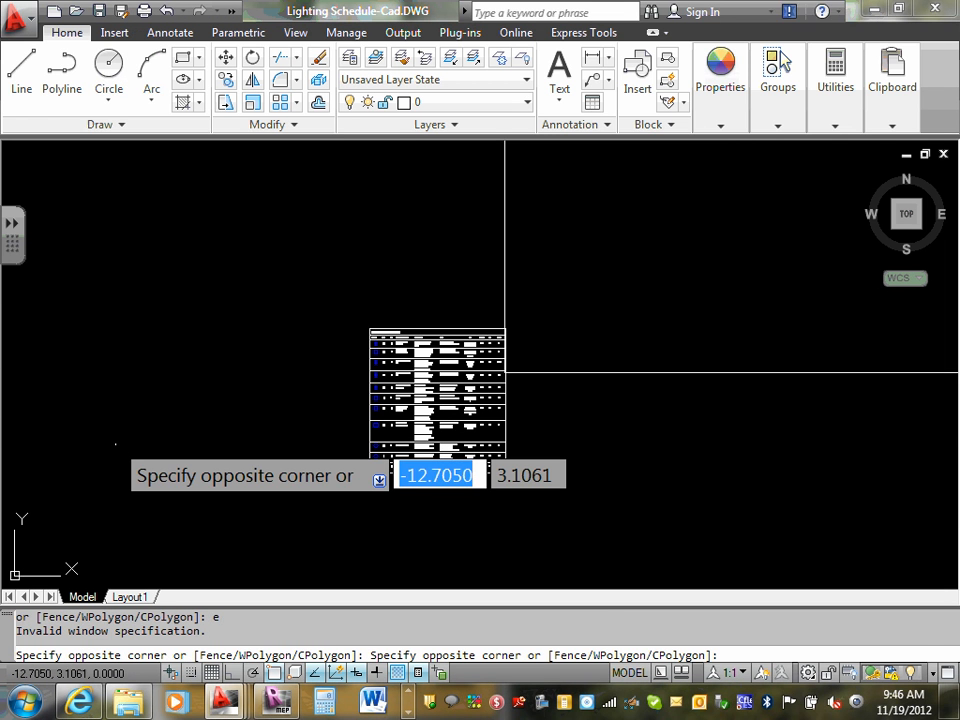
key("Escape")
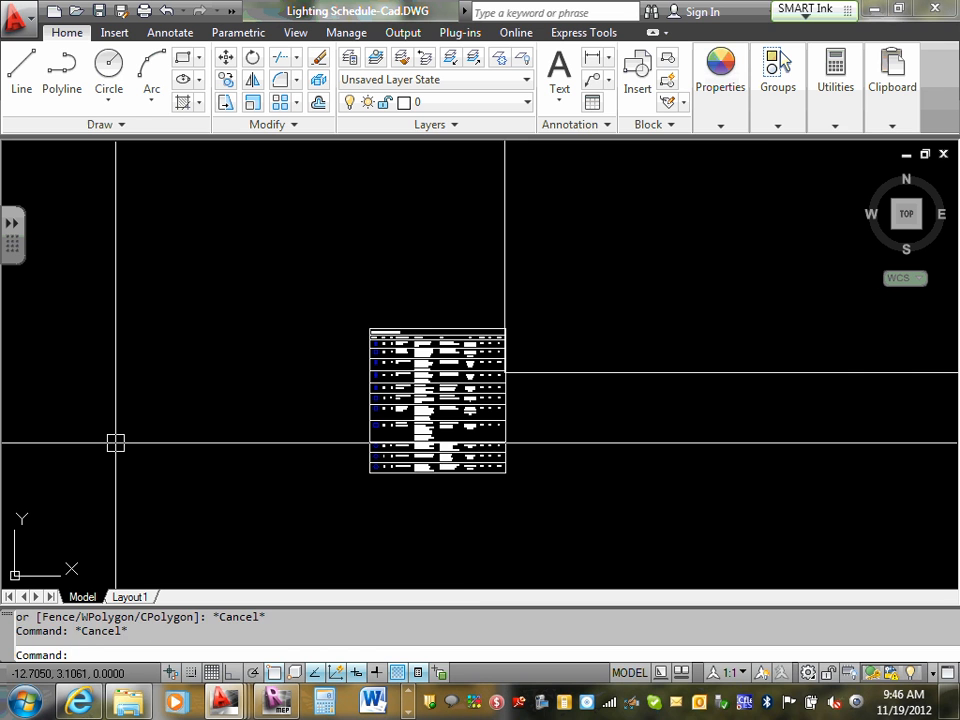
Step: Zoom to the drawing extents and examine the pasted Air Handling Unit row next to the interior luminaire schedule
type("z")
key("Return")
type("e")
key("Return")
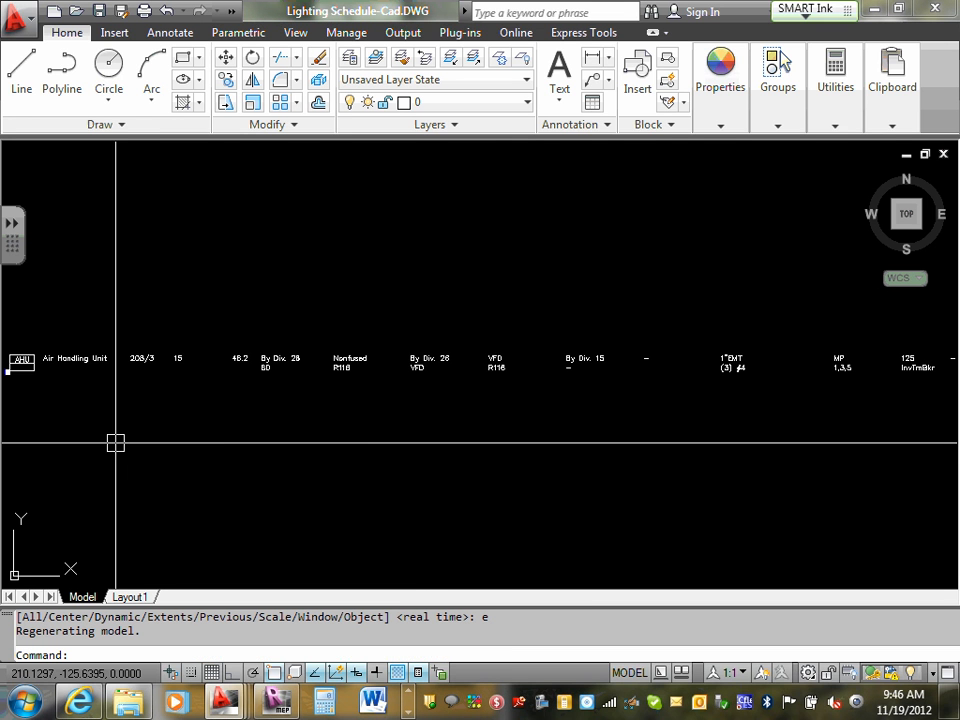
scroll(115, 442, "down", 5)
scroll(403, 366, "up", 8)
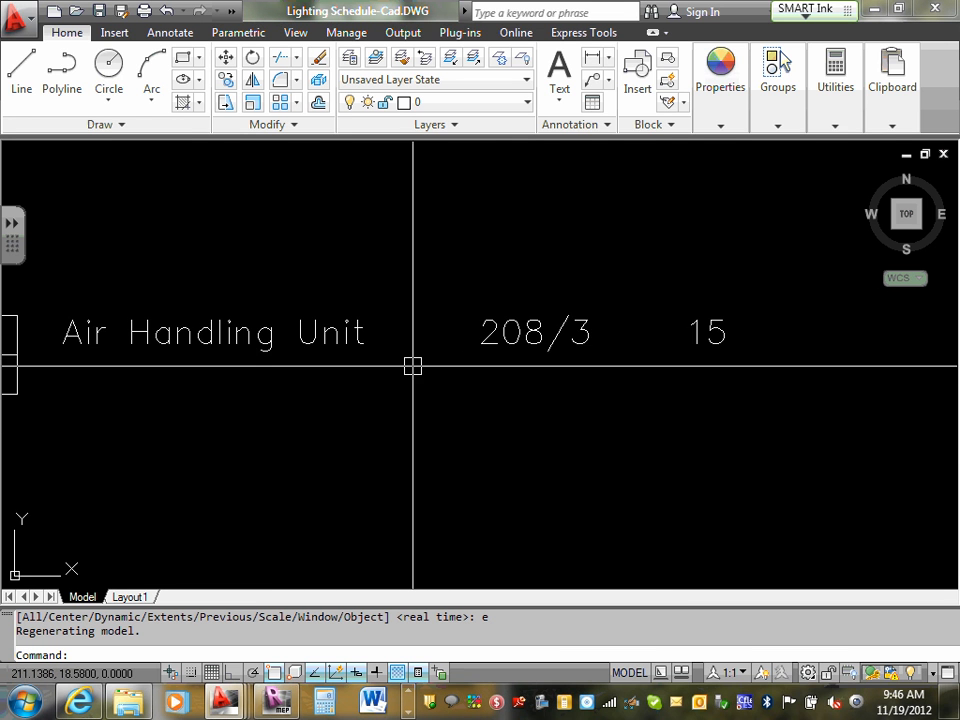
scroll(350, 357, "down", 8)
scroll(250, 360, "up", 6)
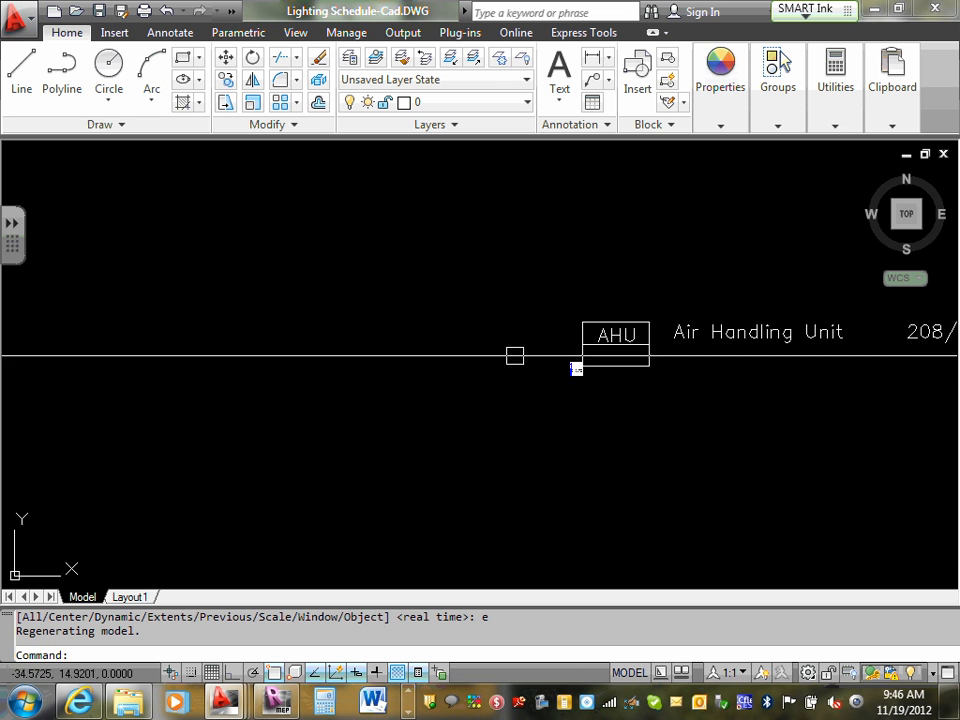
scroll(514, 356, "up", 2)
scroll(529, 356, "down", 8)
scroll(542, 360, "up", 12)
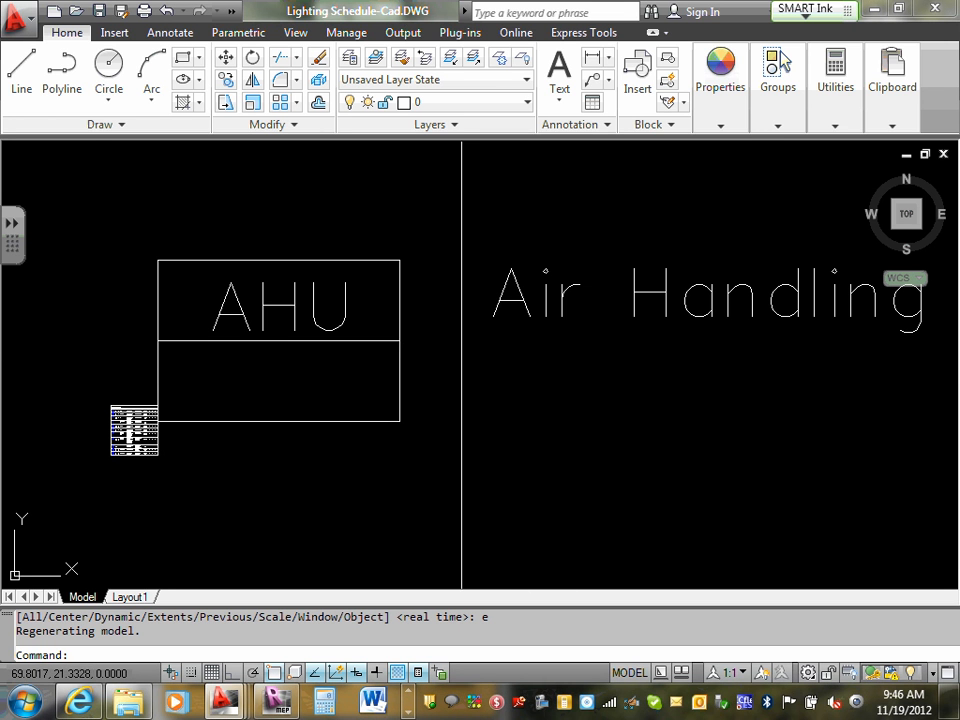
Step: Try to remove the pasted Air Handling Unit row by undoing the most recent operations, checking the drawing after each undo
left_click(169, 11)
scroll(173, 142, "down", 8)
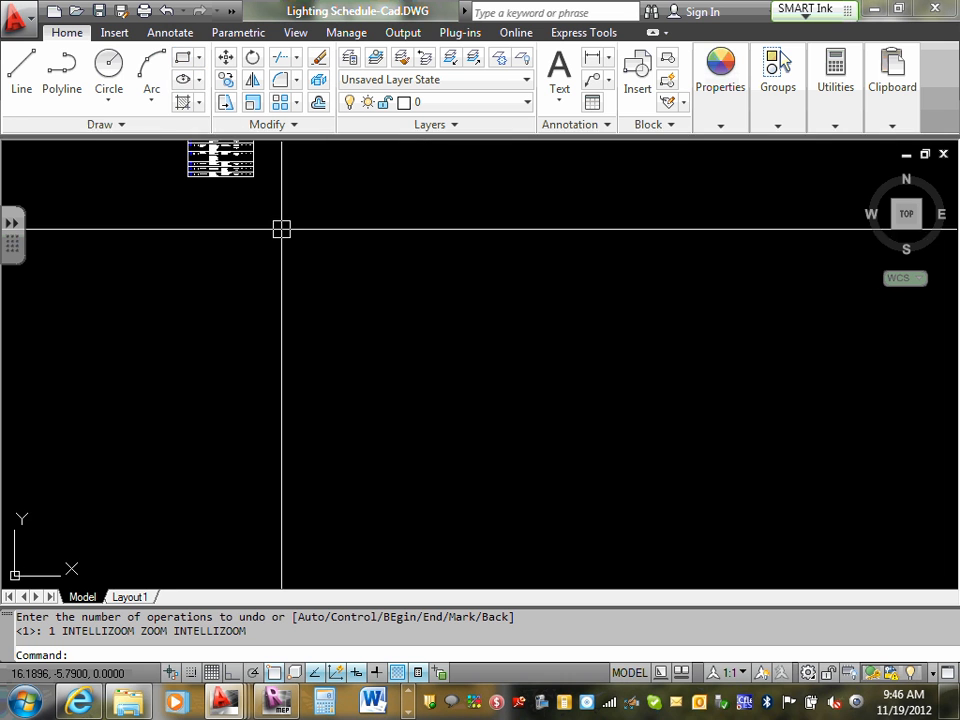
scroll(282, 238, "up", 2)
mouse_move(281, 245)
middle_mouse_down()
mouse_move(369, 360)
mouse_move(440, 405)
mouse_move(463, 447)
middle_mouse_up()
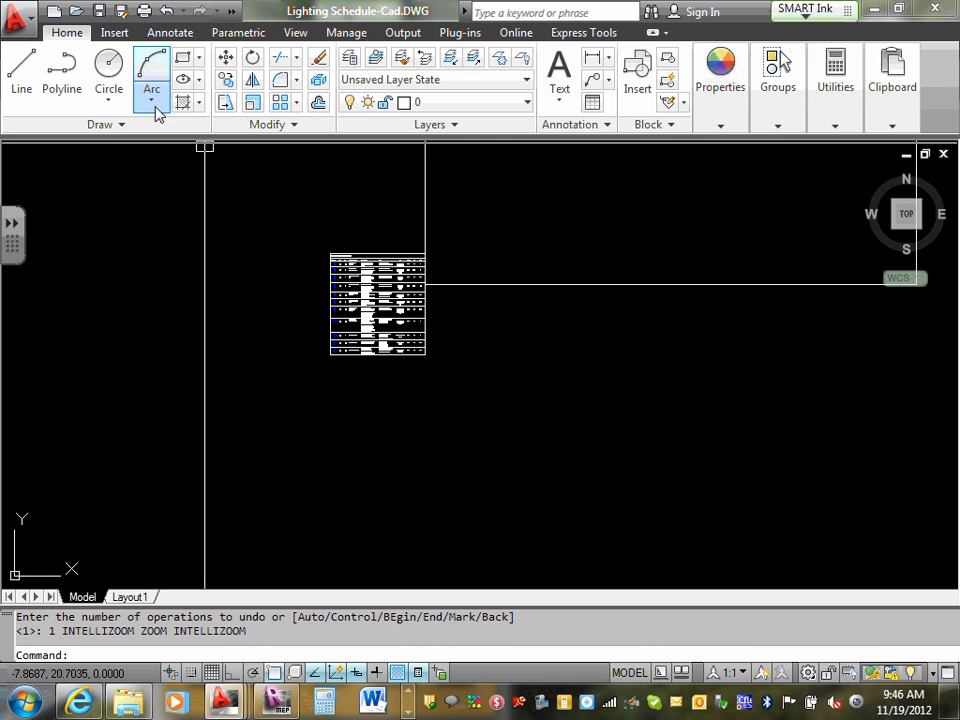
left_click(168, 16)
scroll(373, 337, "down", 8)
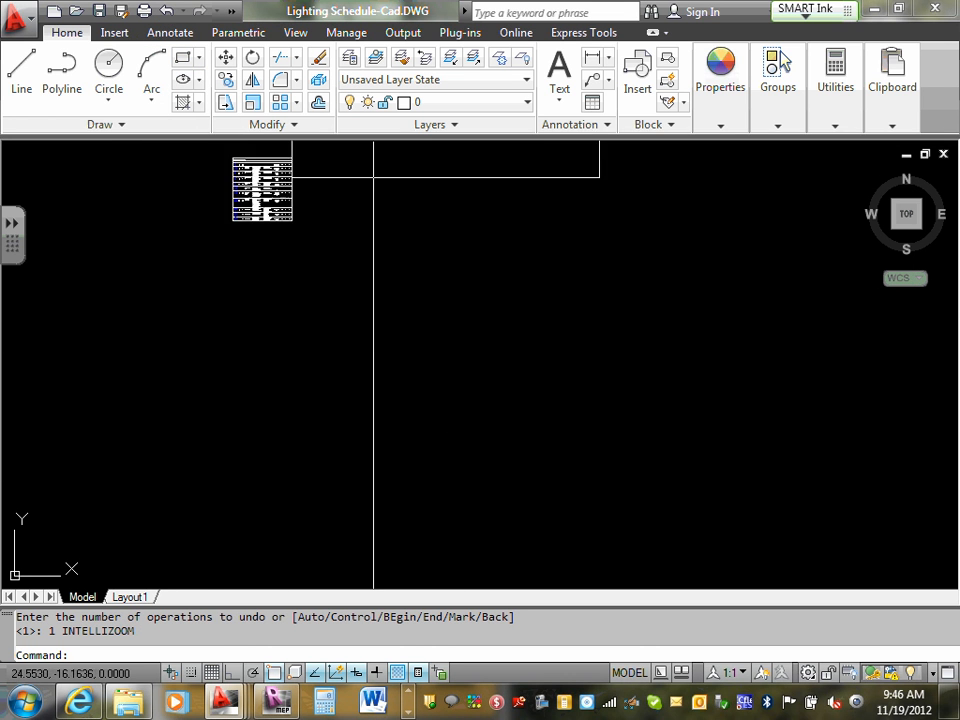
scroll(385, 356, "down", 8)
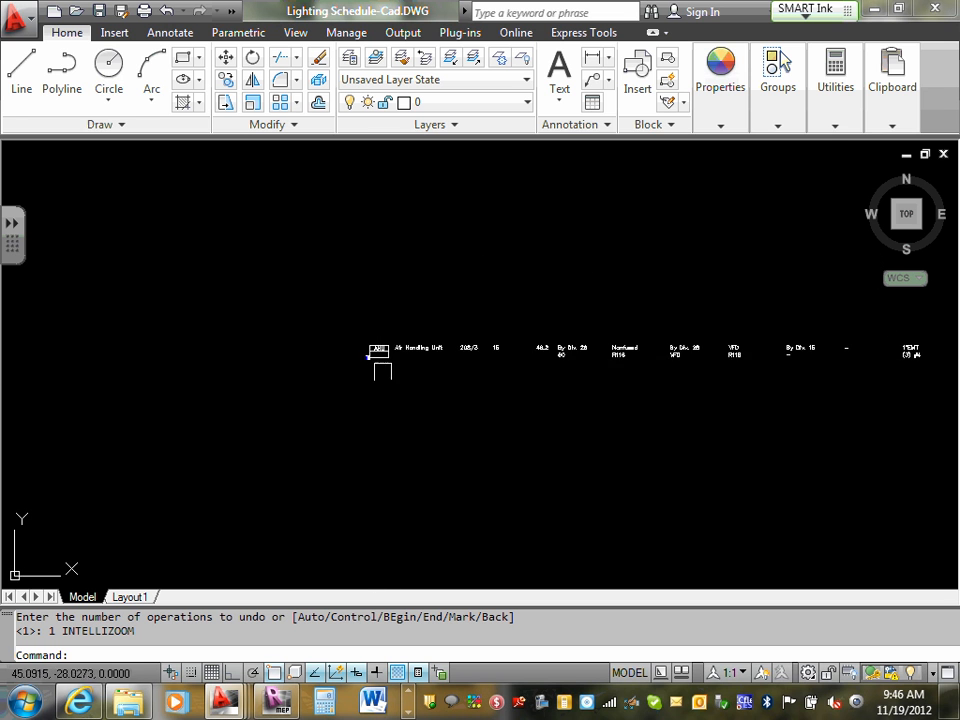
scroll(394, 356, "up", 7)
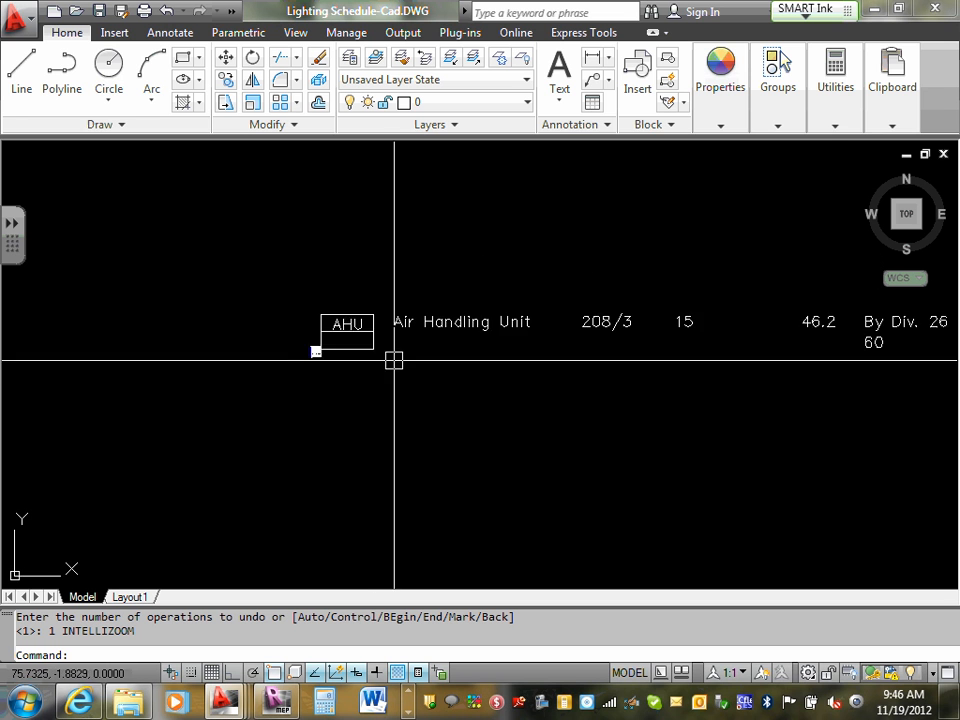
left_click(166, 12)
scroll(284, 183, "up", 6)
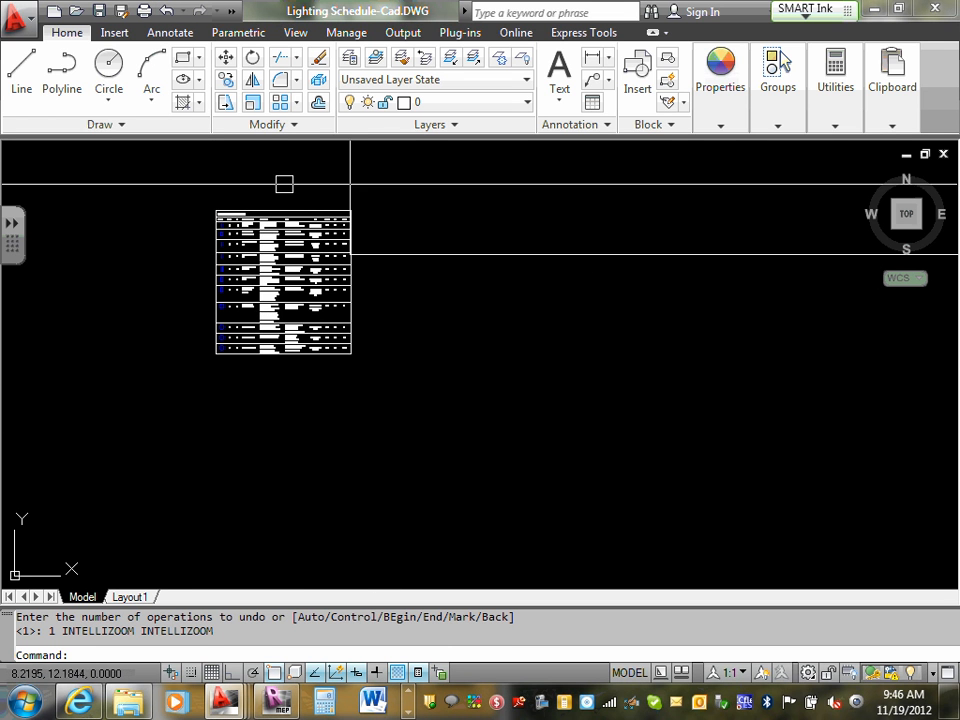
Step: Try erasing the AHU equipment tag block that adjoins the luminaire schedule
left_click(415, 253)
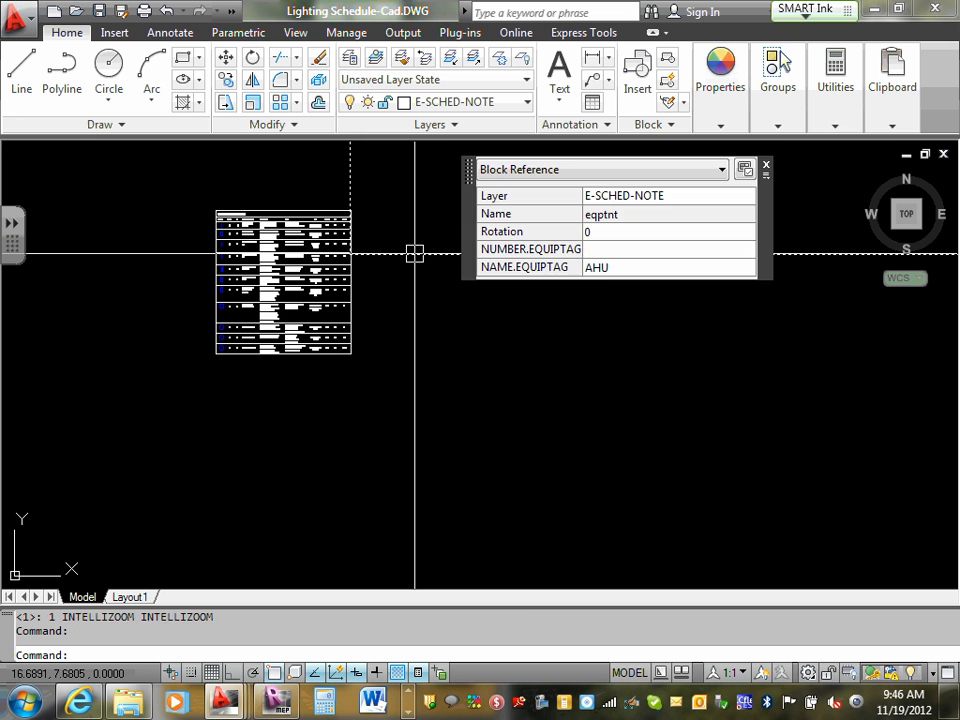
key("Delete")
scroll(441, 276, "down", 6)
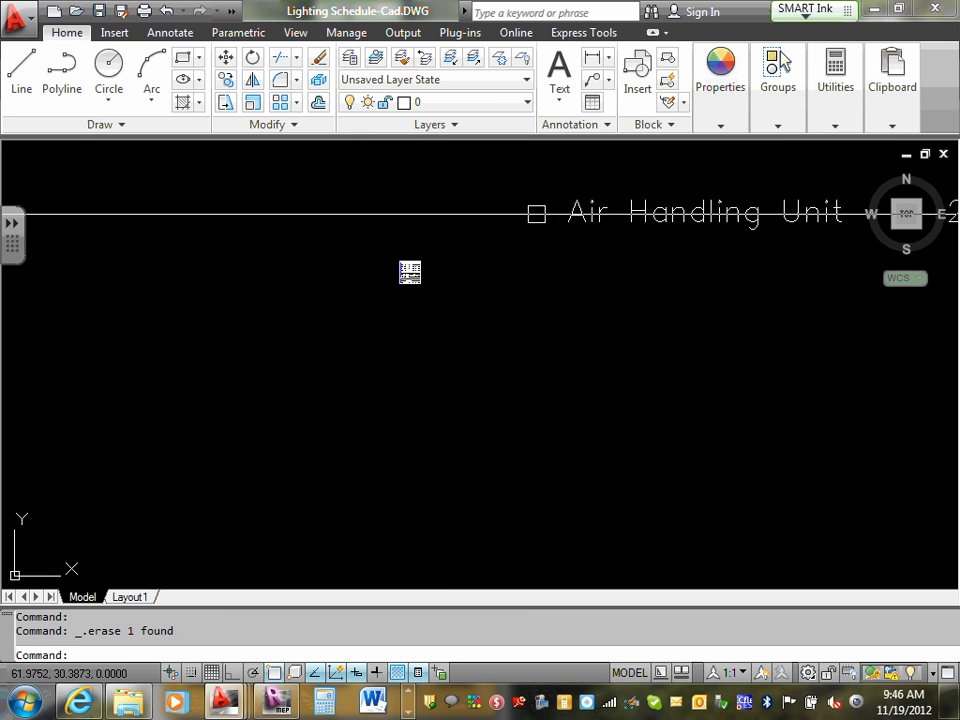
Step: Undo the erasure of the AHU tag block along with the surrounding pan and zoom operations
left_click(166, 12)
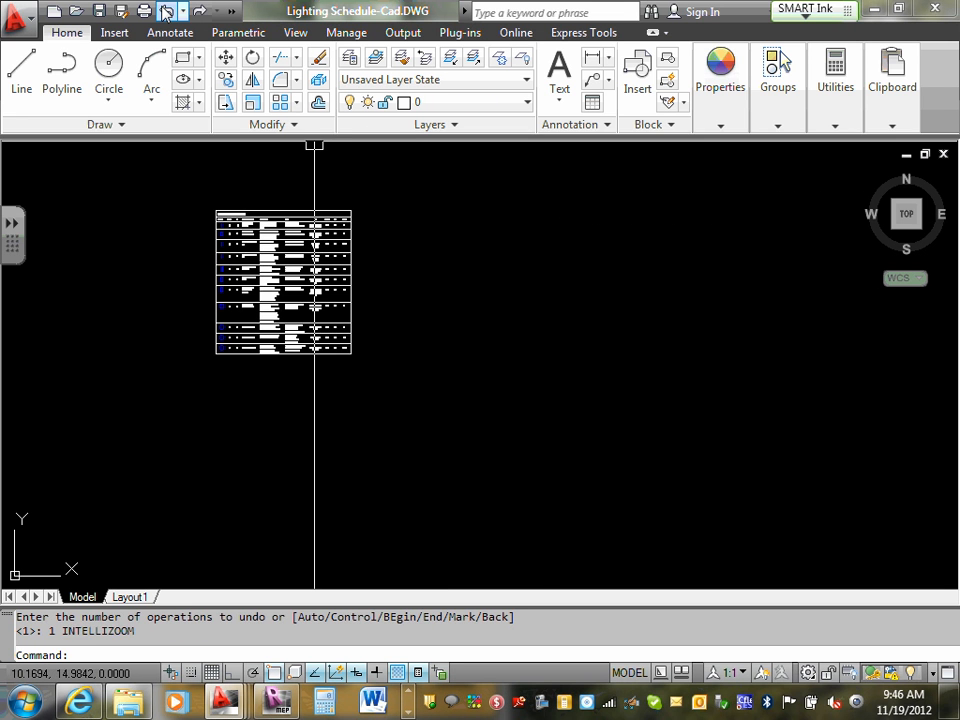
left_click(166, 12)
middle_click_drag(244, 268, 365, 503)
left_click(166, 12)
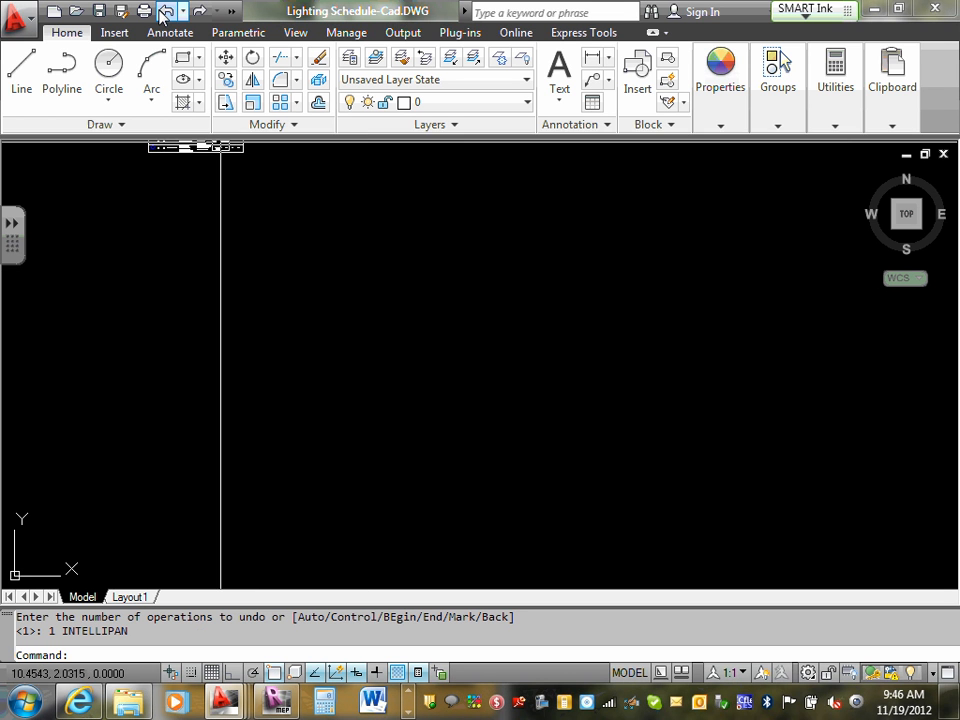
middle_click_drag(182, 208, 328, 453)
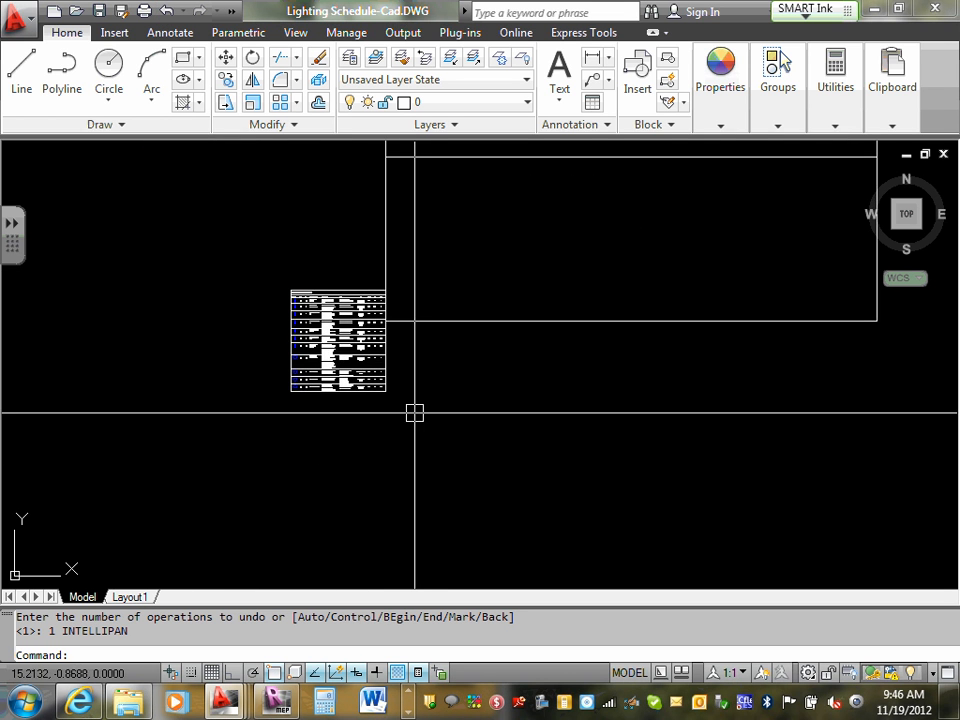
scroll(413, 411, "down", 5)
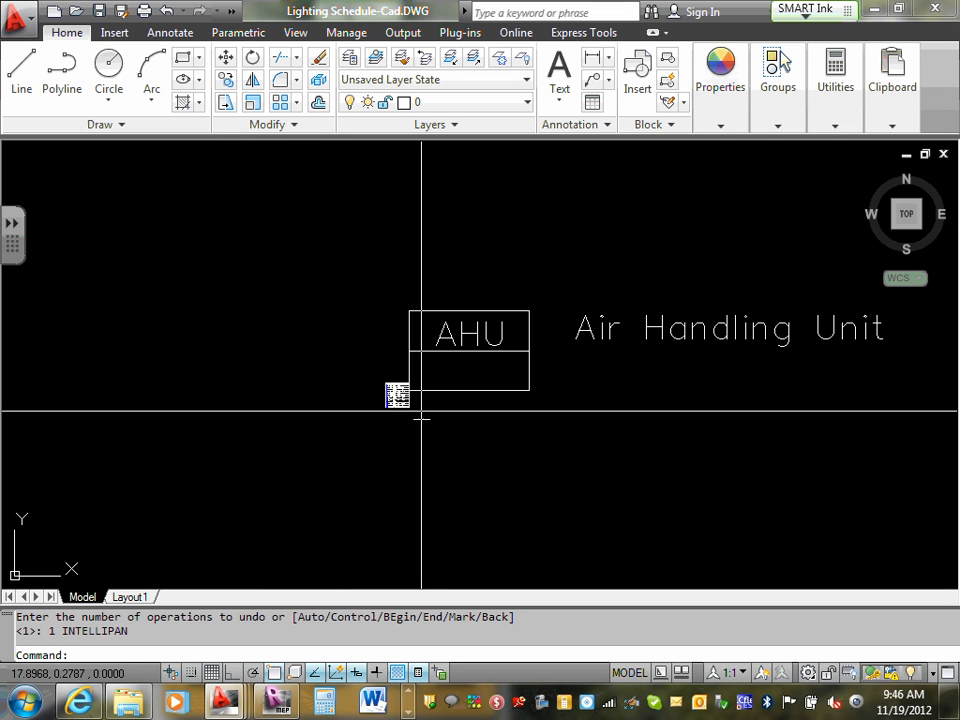
left_click(166, 12)
left_click(166, 12)
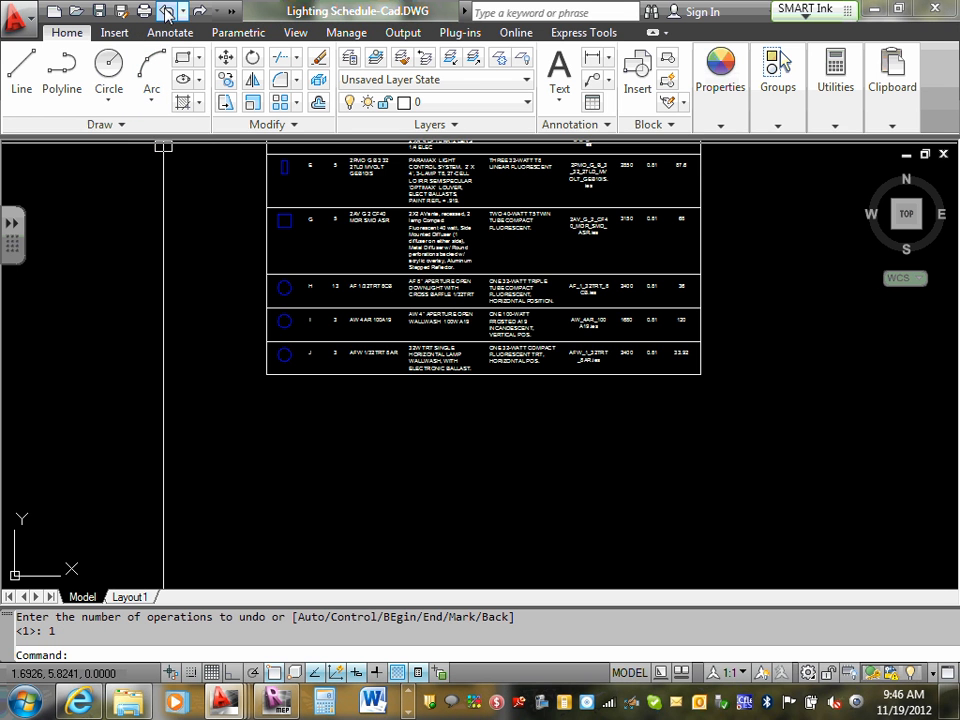
Step: Erase the AHU equipment tag block beside the interior luminaire schedule
middle_click_drag(139, 251, 186, 407)
scroll(186, 407, "down", 5)
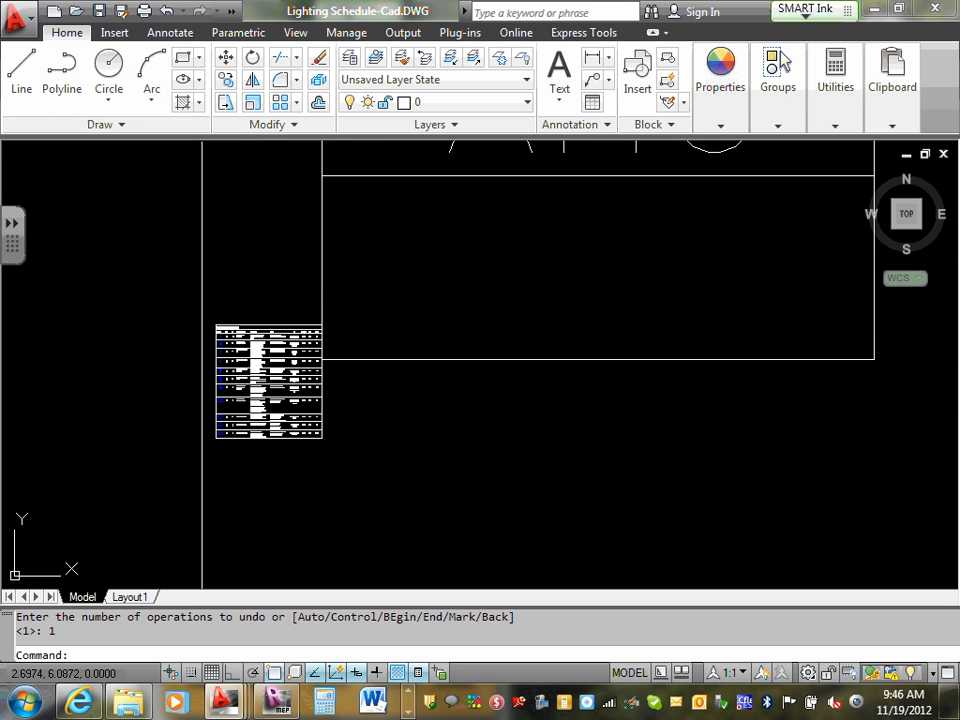
scroll(283, 366, "down", 6)
scroll(405, 364, "down", 8)
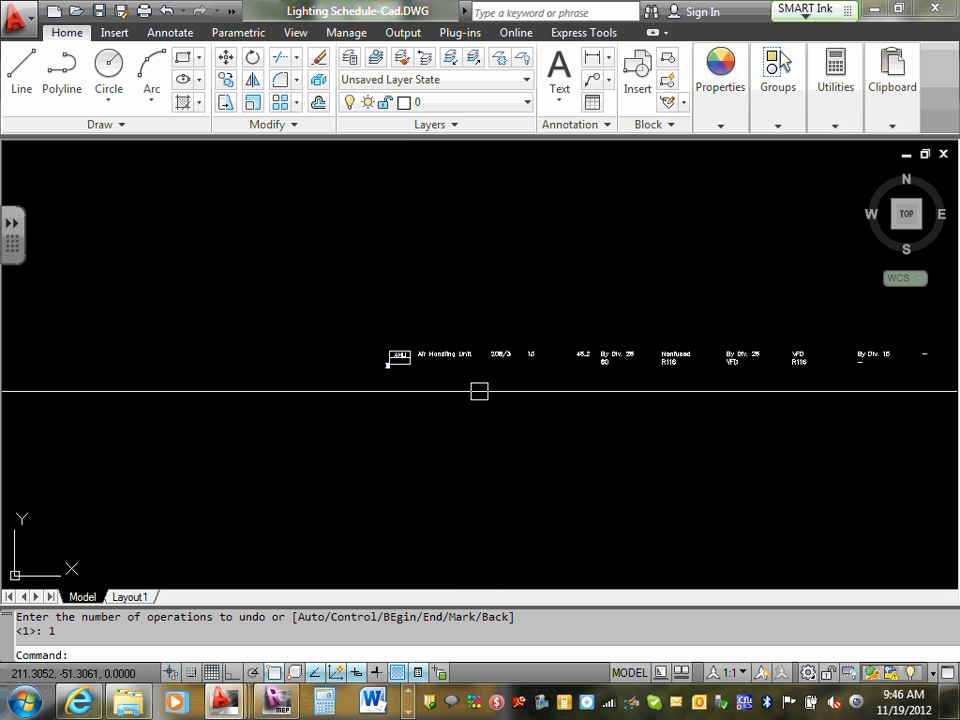
scroll(476, 389, "down", 4)
scroll(469, 385, "up", 12)
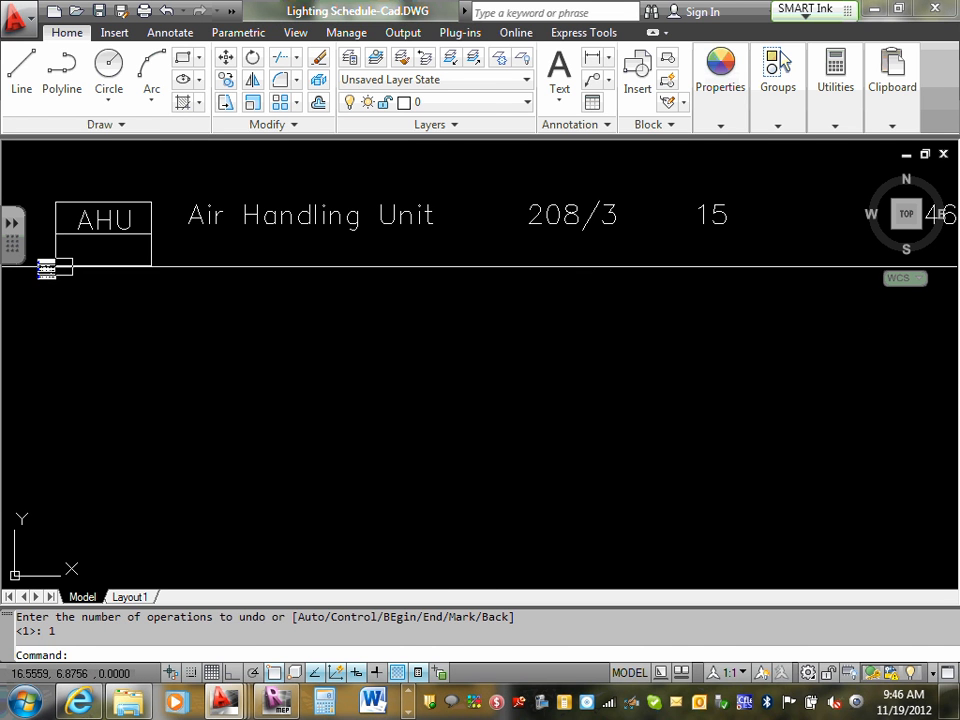
left_click(129, 263)
key("Delete")
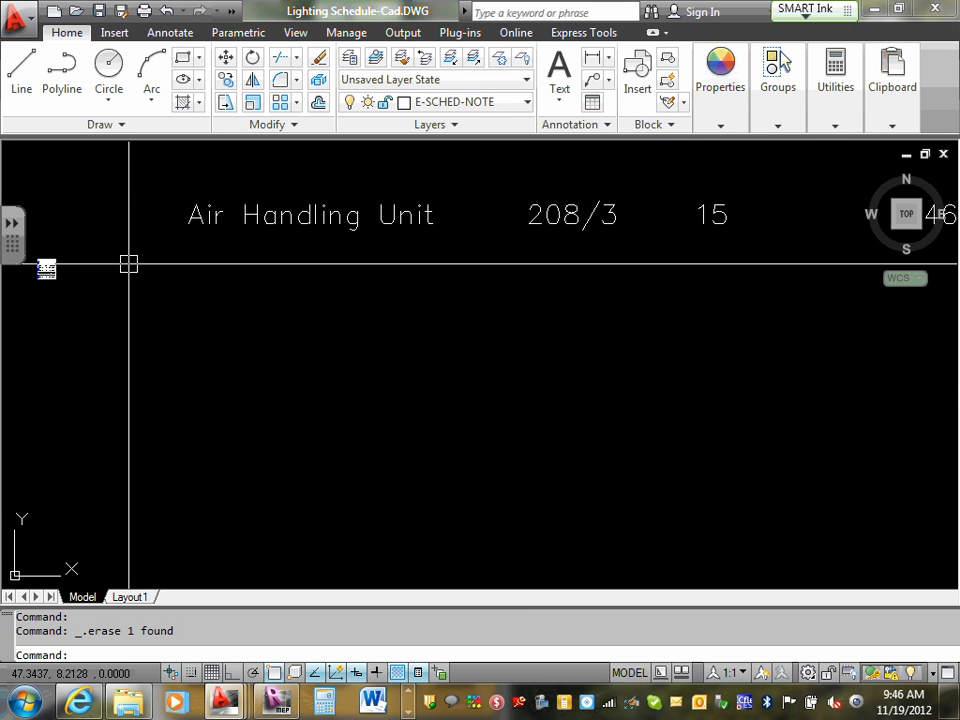
Step: Erase the equipment row's text entries from "Air Handling Unit" through "By Div. 26" and "60" with a window selection
scroll(152, 257, "down", 5)
scroll(164, 228, "up", 5)
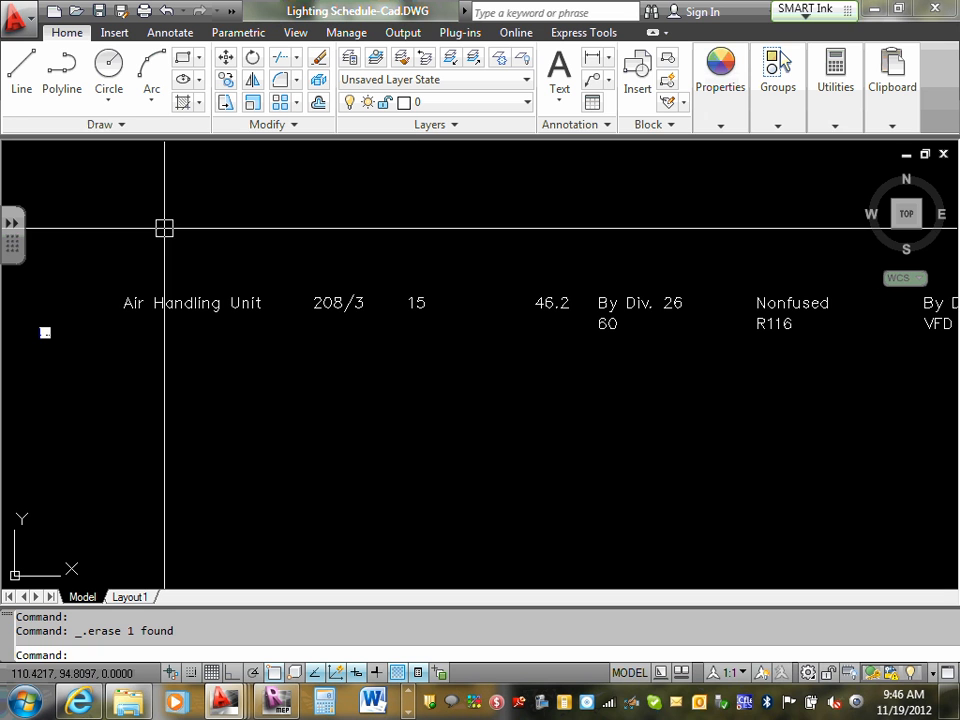
left_click(101, 227)
left_click(765, 377)
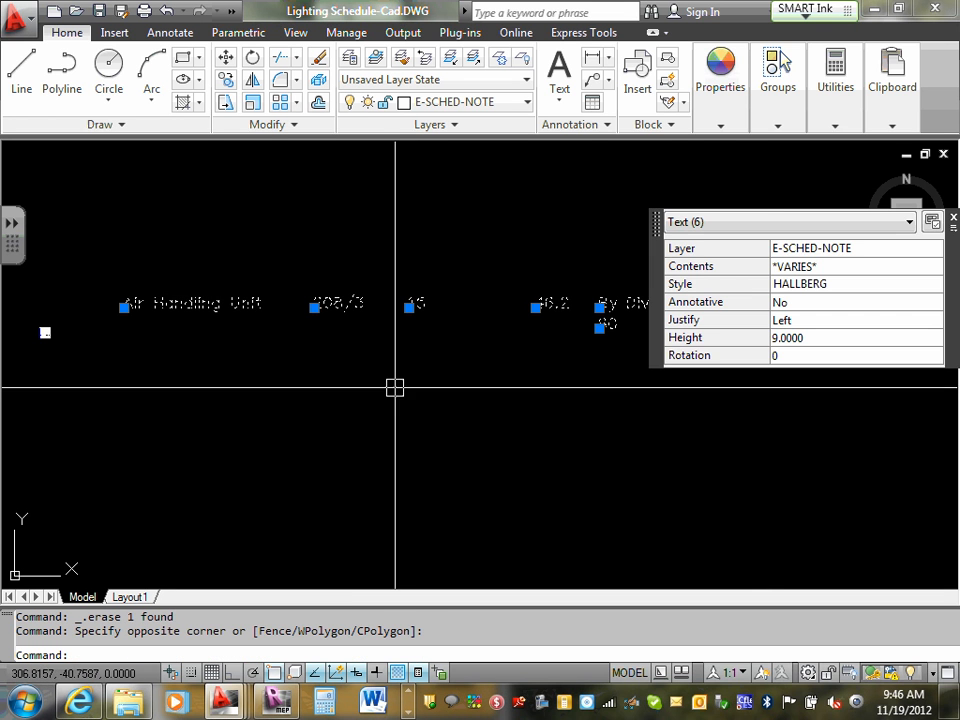
key("Delete")
Step: Try to erase the rest of the equipment row's text with one wide window selection
scroll(375, 385, "down", 5)
left_click(107, 290)
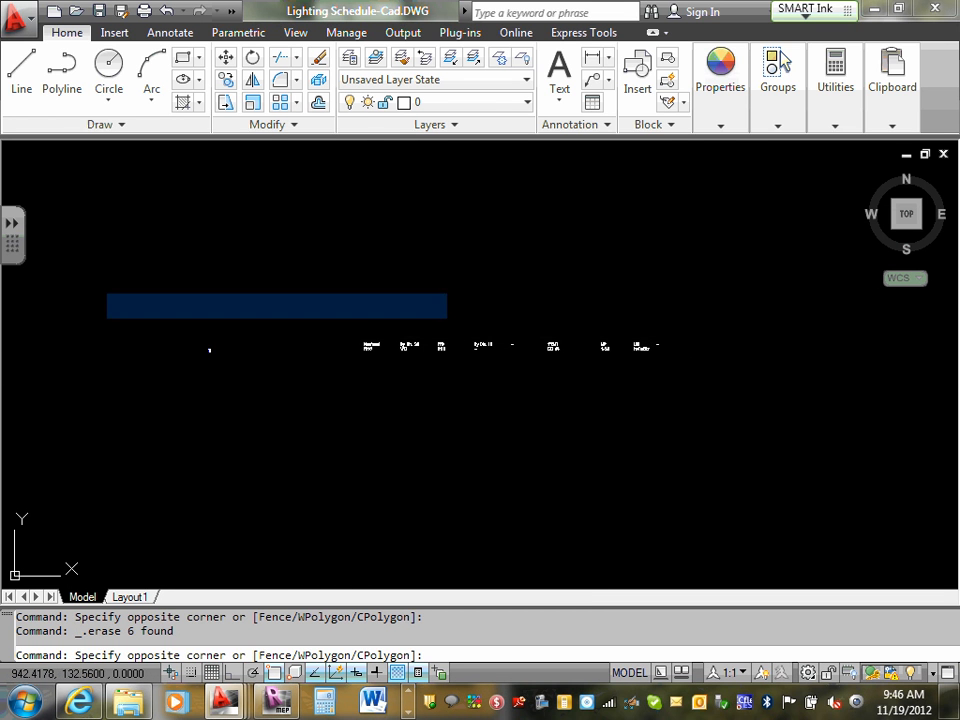
left_click(697, 402)
key("Delete")
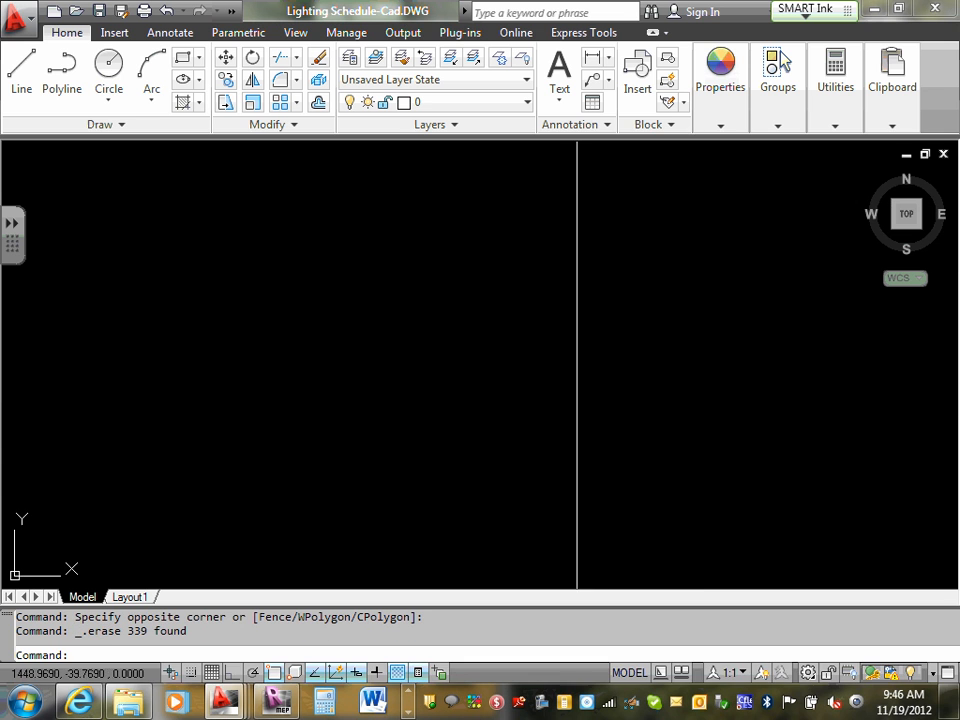
scroll(236, 444, "down", 3)
scroll(199, 430, "down", 2)
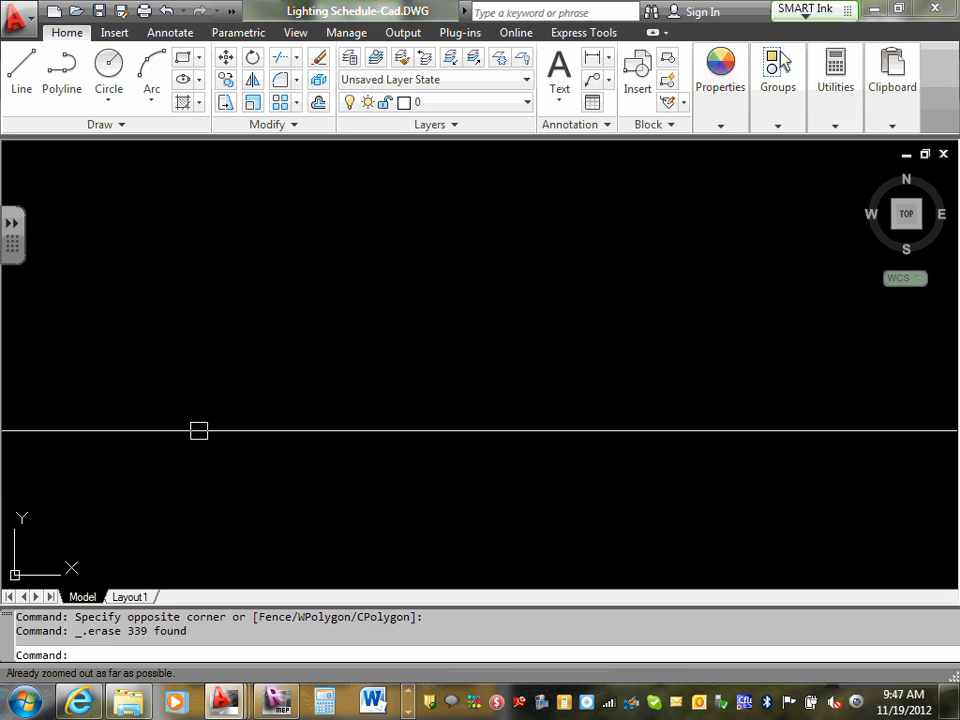
Step: Zoom to the drawing extents repeatedly to check which objects remain in the drawing
type("z")
key("Return")
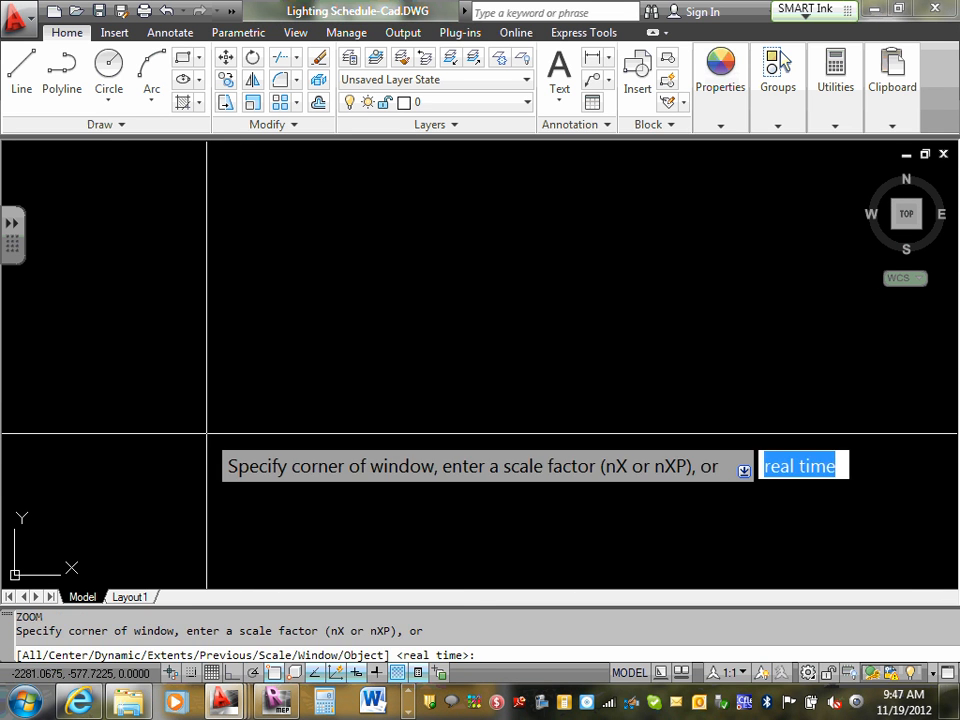
type("e")
key("Return")
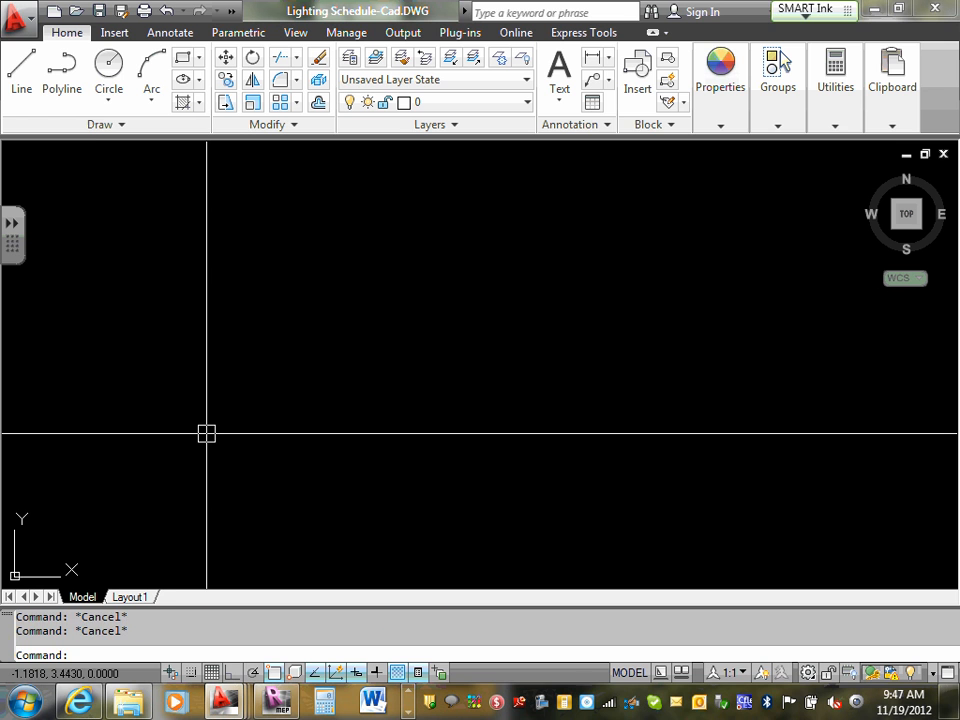
type("z")
key("Return")
type("e")
key("Return")
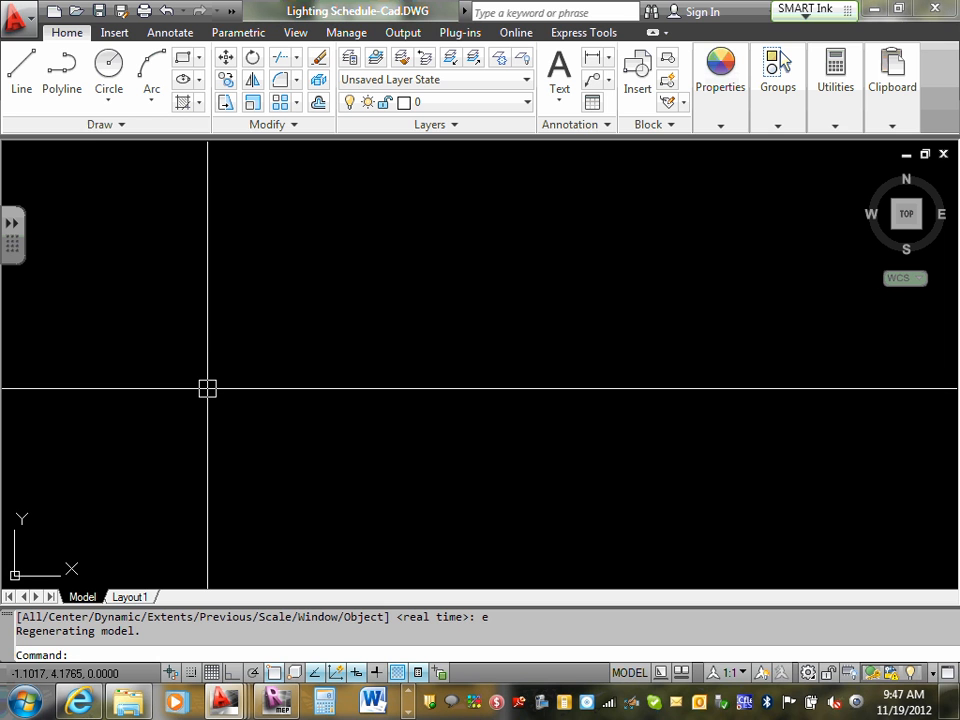
type("z")
key("Return")
type("e")
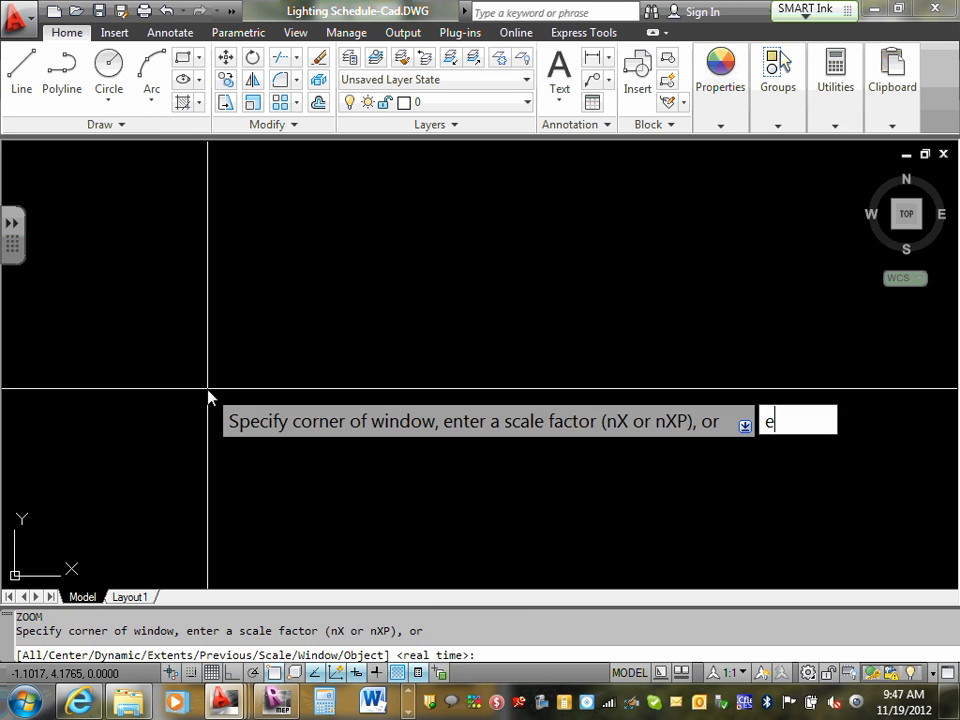
key("Return")
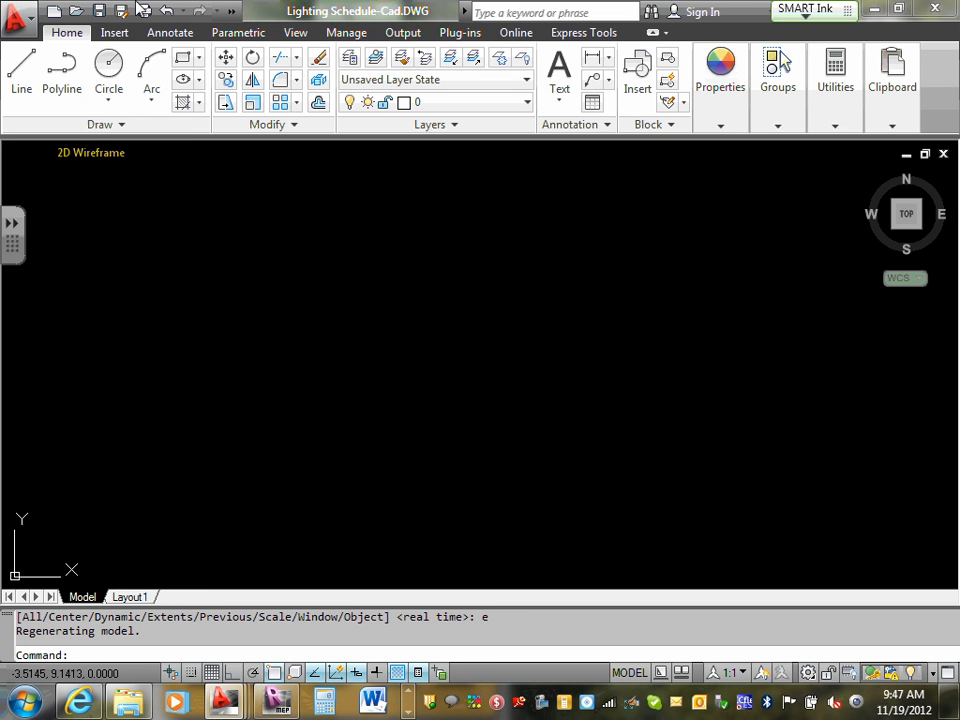
Step: Undo the wide erasure and bring the restored interior luminaire schedule back into view
left_click(167, 11)
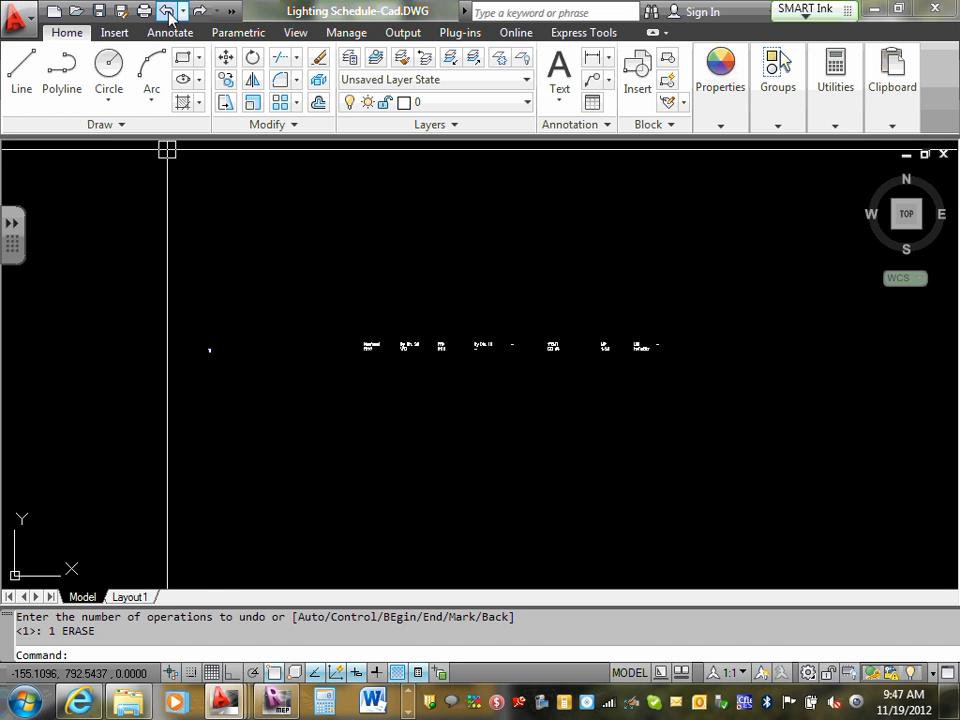
left_click(167, 11)
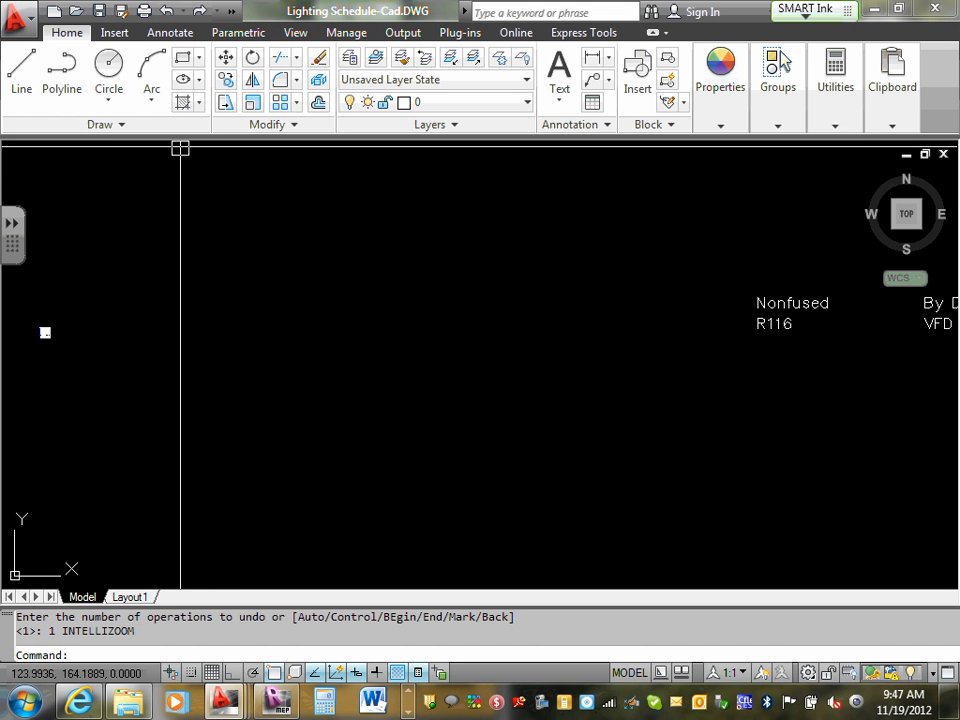
scroll(322, 362, "up", 7)
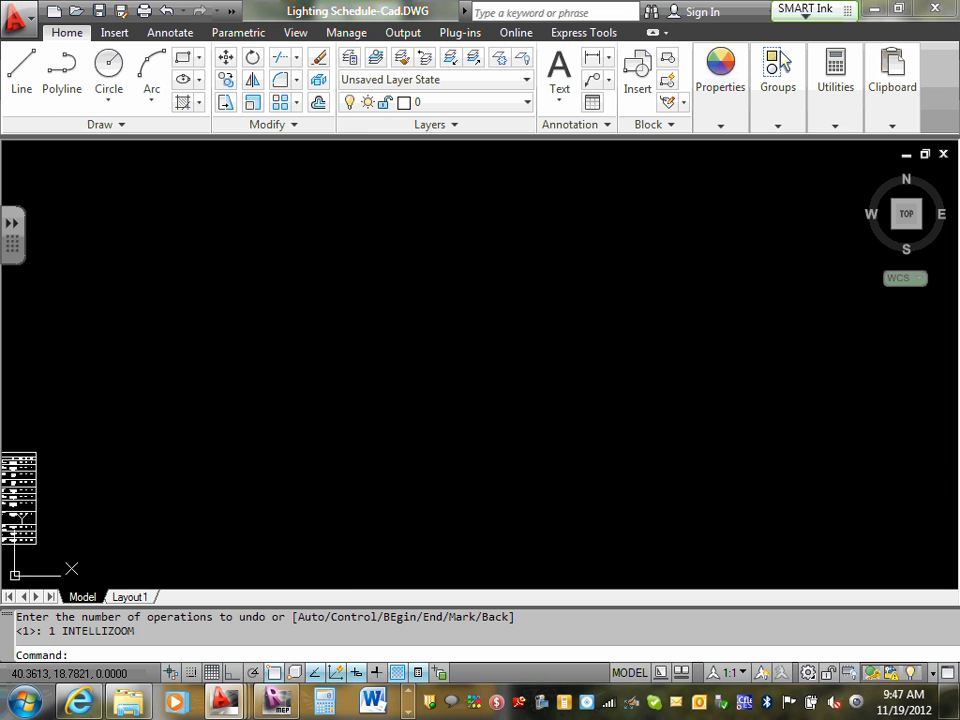
middle_click_drag(199, 465, 676, 380)
scroll(447, 427, "up", 6)
scroll(447, 427, "down", 4)
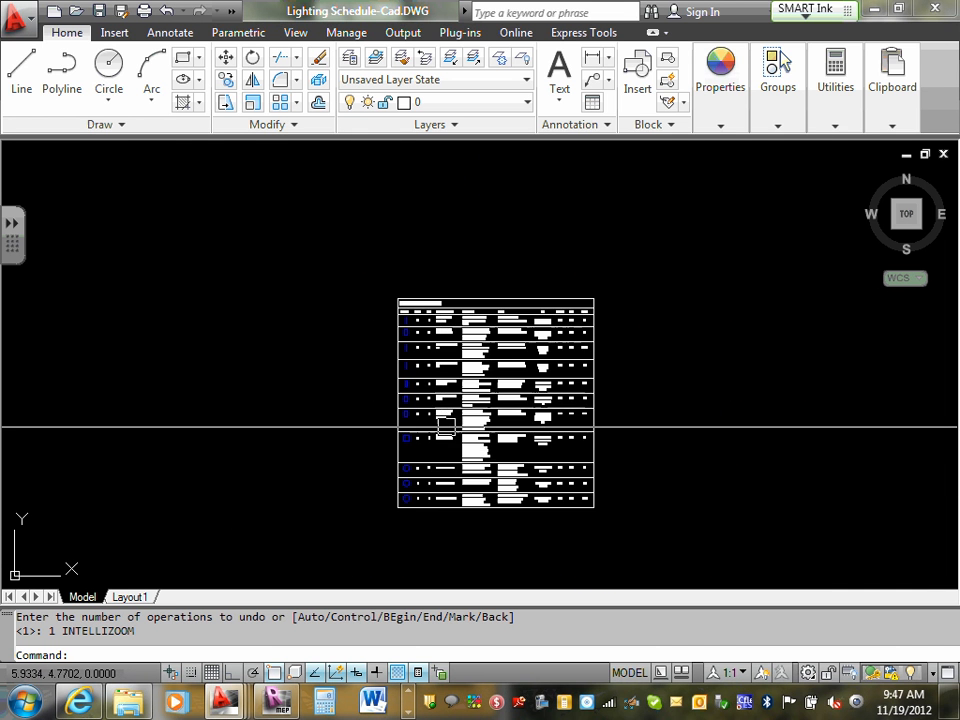
Step: Check the restored interior luminaire schedule and save the Lighting Schedule-Cad drawing
scroll(524, 415, "up", 3)
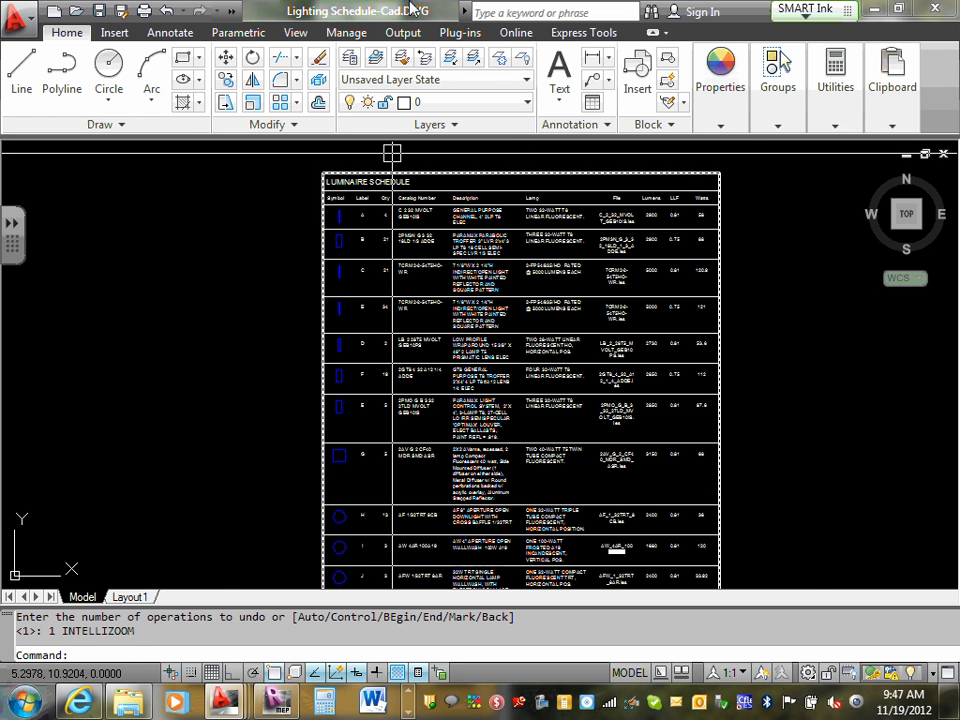
scroll(434, 262, "up", 5)
scroll(434, 262, "down", 5)
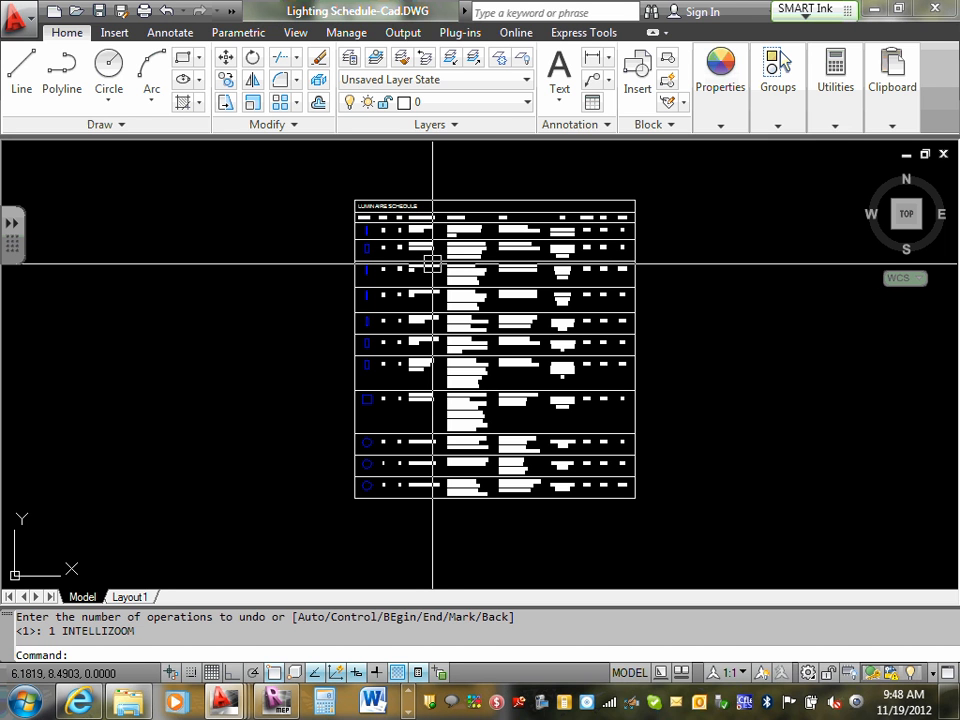
left_click(101, 11)
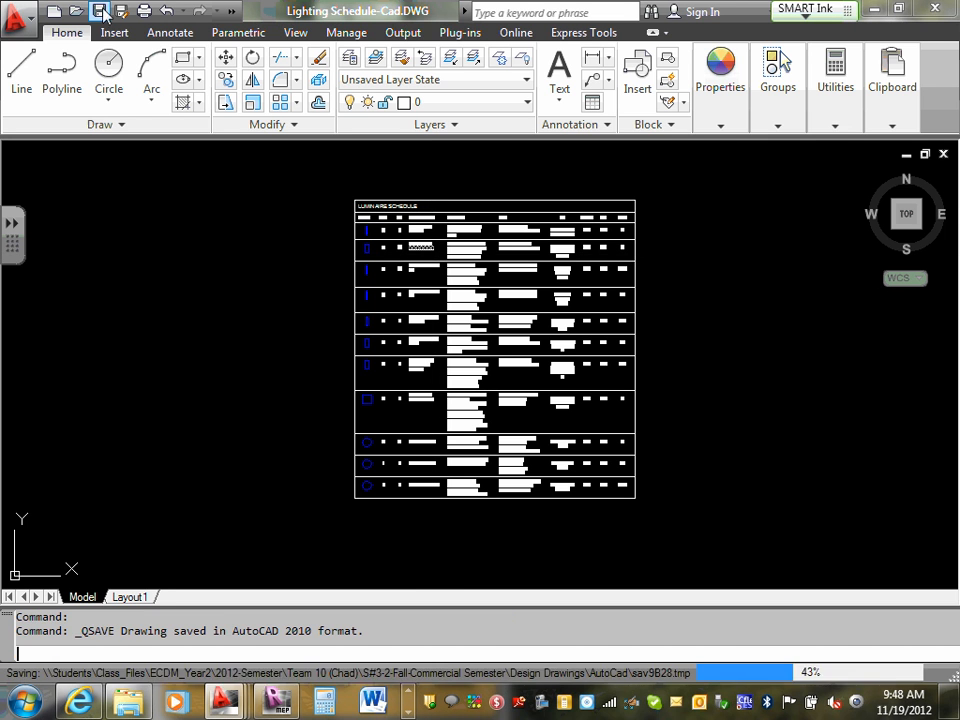
left_click(900, 9)
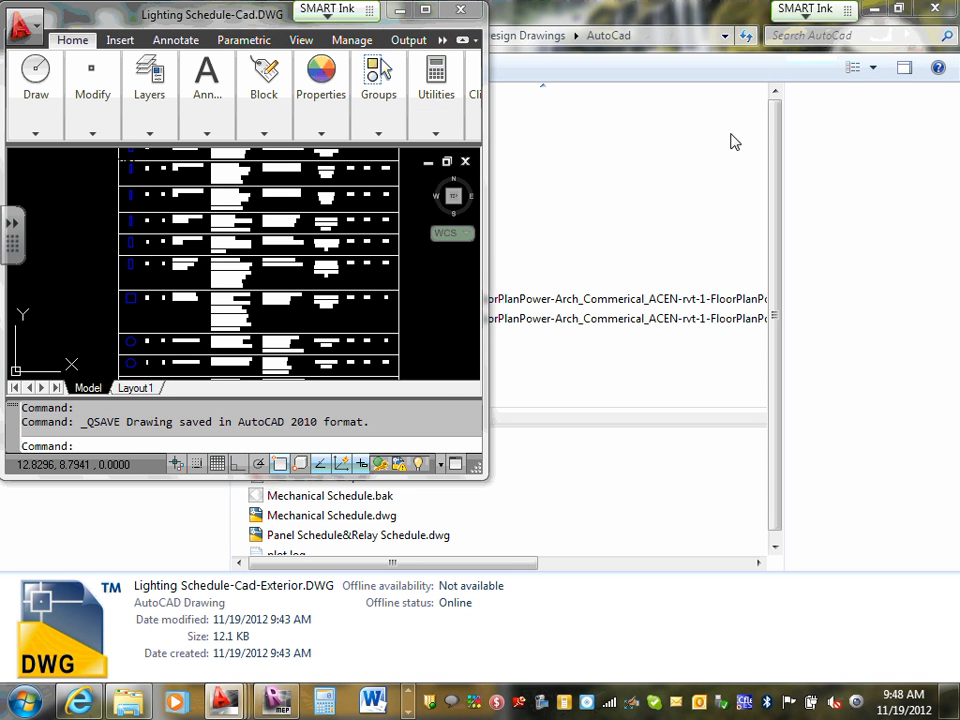
Step: Switch to Revit and create a drafting view named "Lighting Schedule" at 1 1/2" = 1'-0" scale
left_click(278, 700)
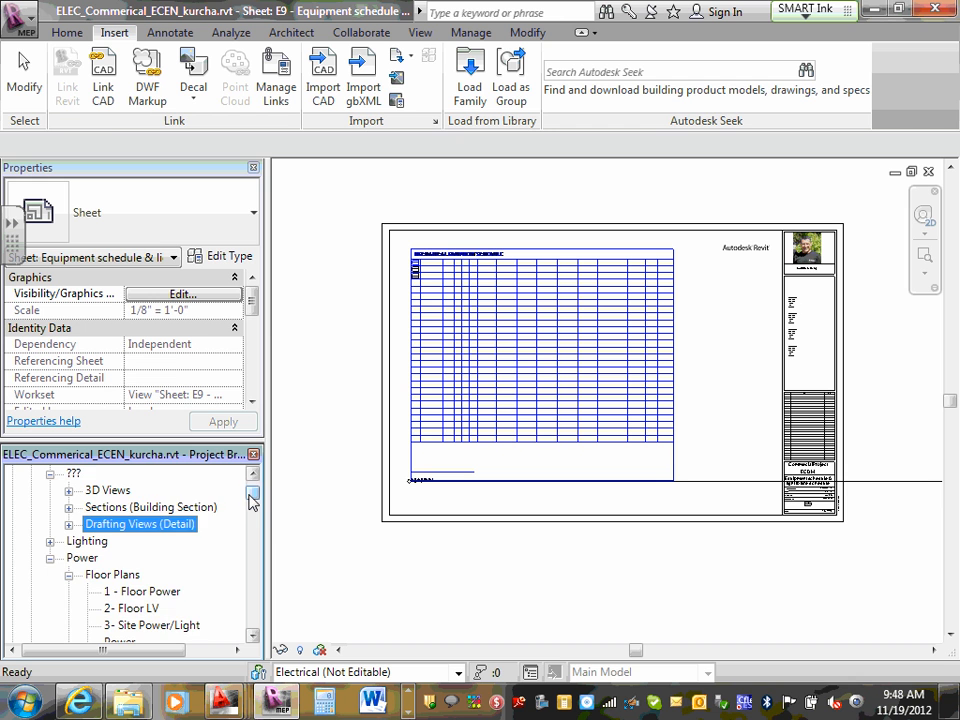
left_click_drag(250, 500, 253, 491)
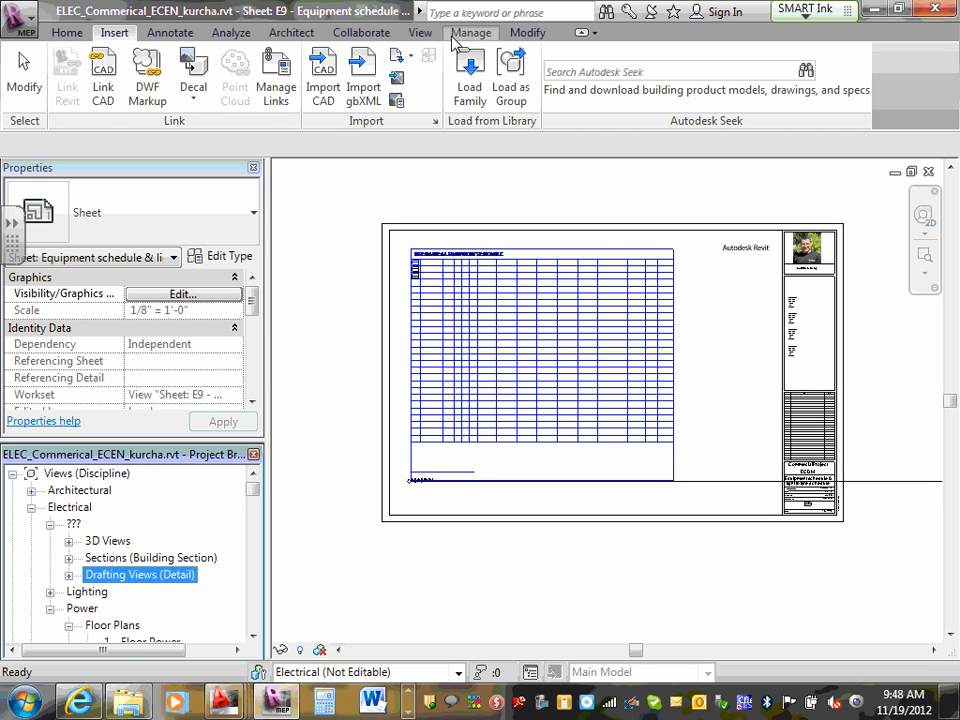
left_click(420, 33)
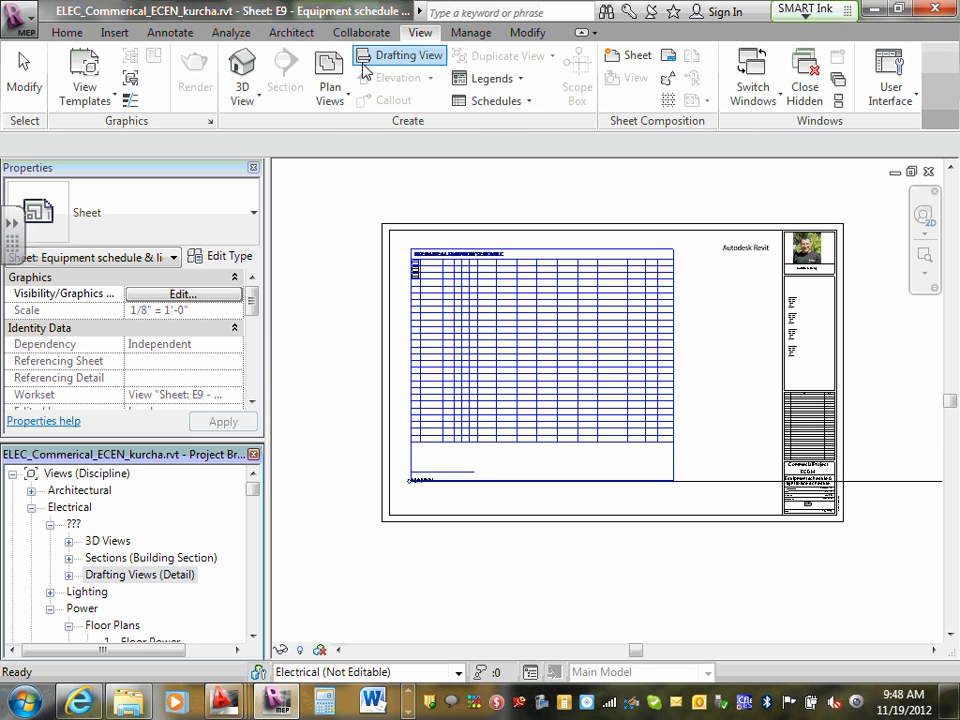
left_click(407, 57)
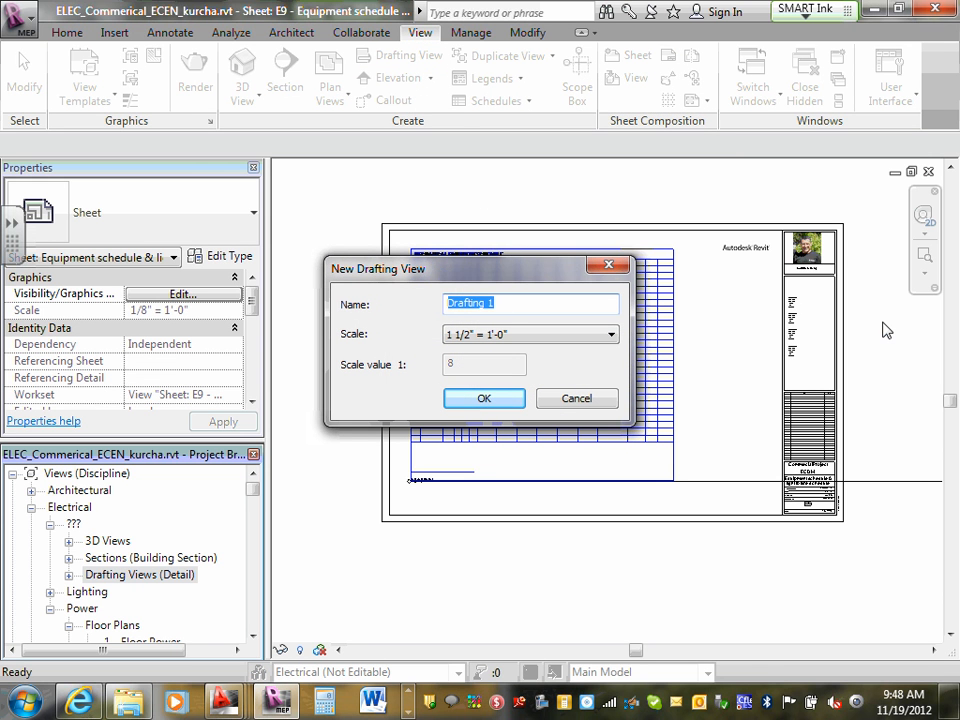
type("Lighting Schde")
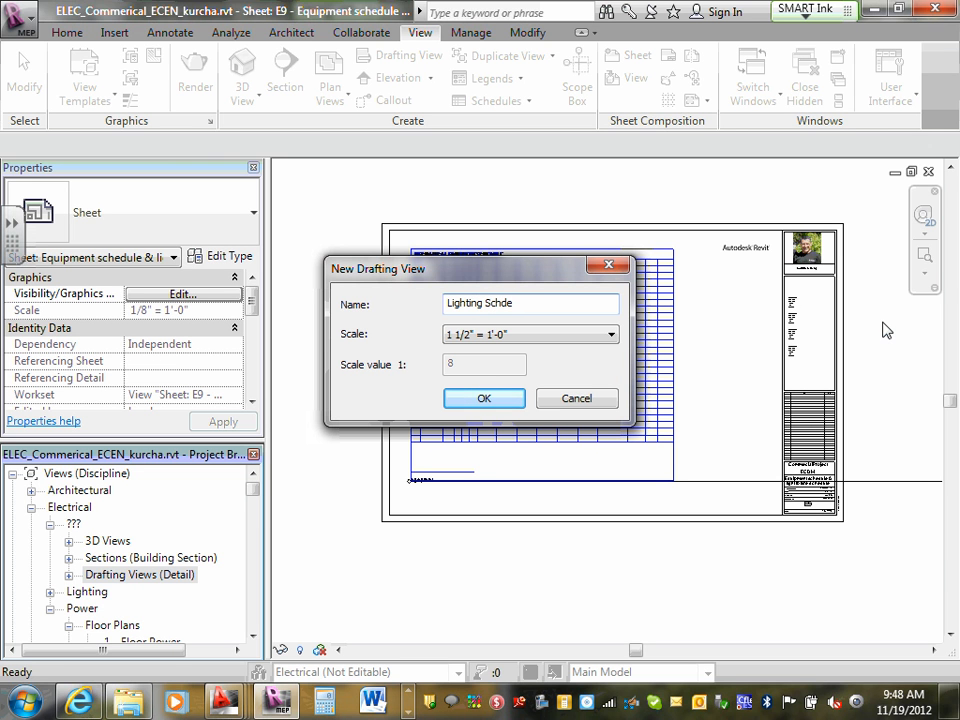
key("BackSpace")
key("BackSpace")
type("edule")
left_click(484, 399)
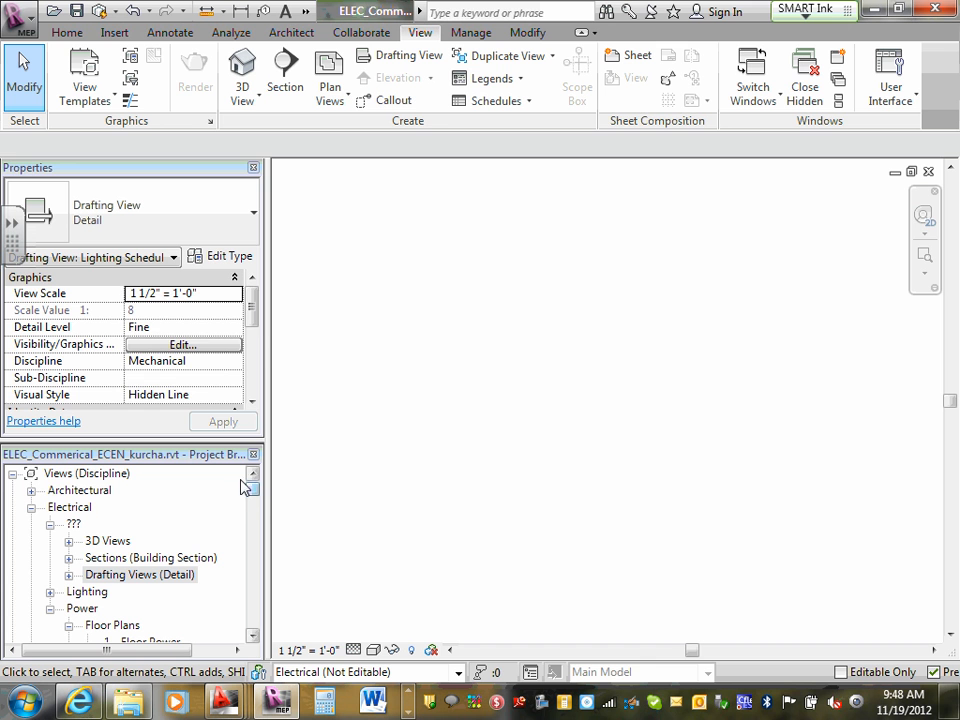
Step: Locate the Lighting Schedule drafting view under Mechanical and set its discipline to Electrical
left_click_drag(256, 312, 251, 370)
left_click_drag(251, 499, 246, 473)
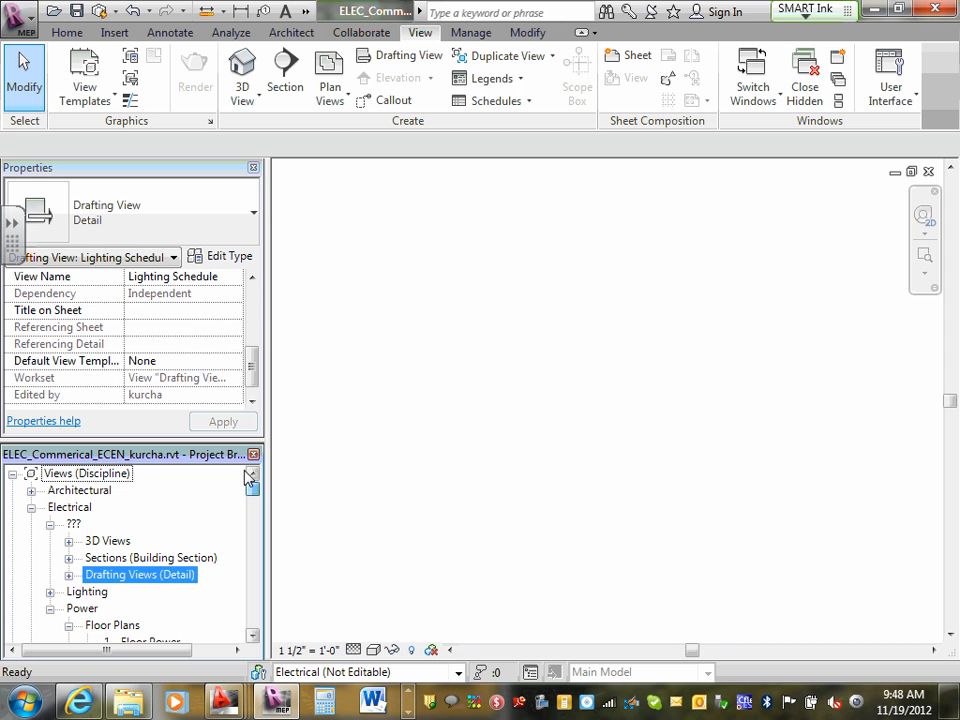
left_click(31, 507)
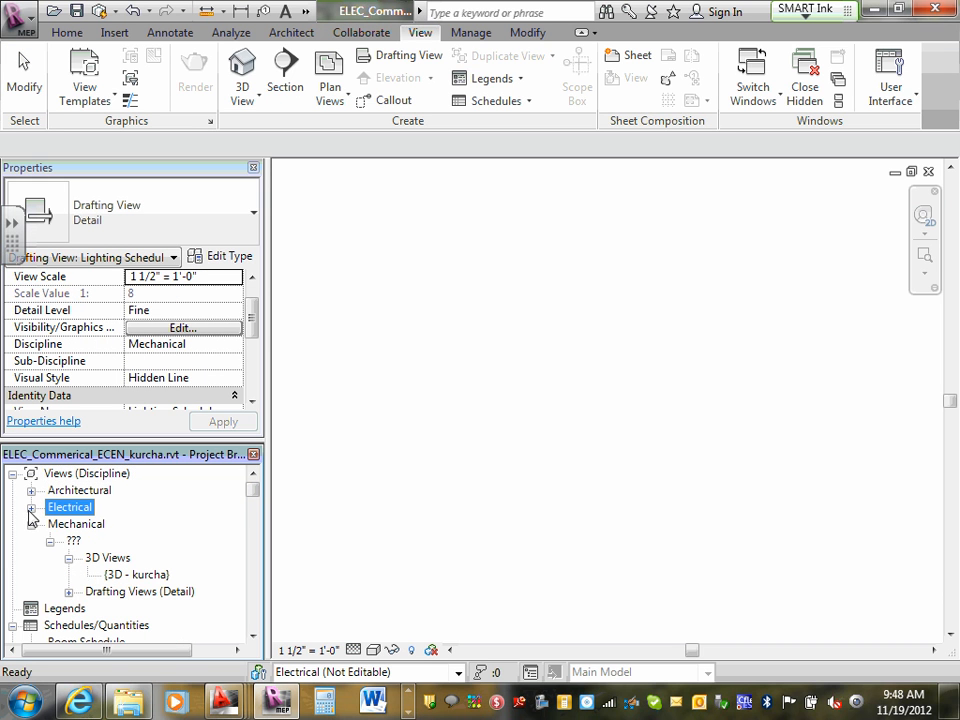
left_click(68, 591)
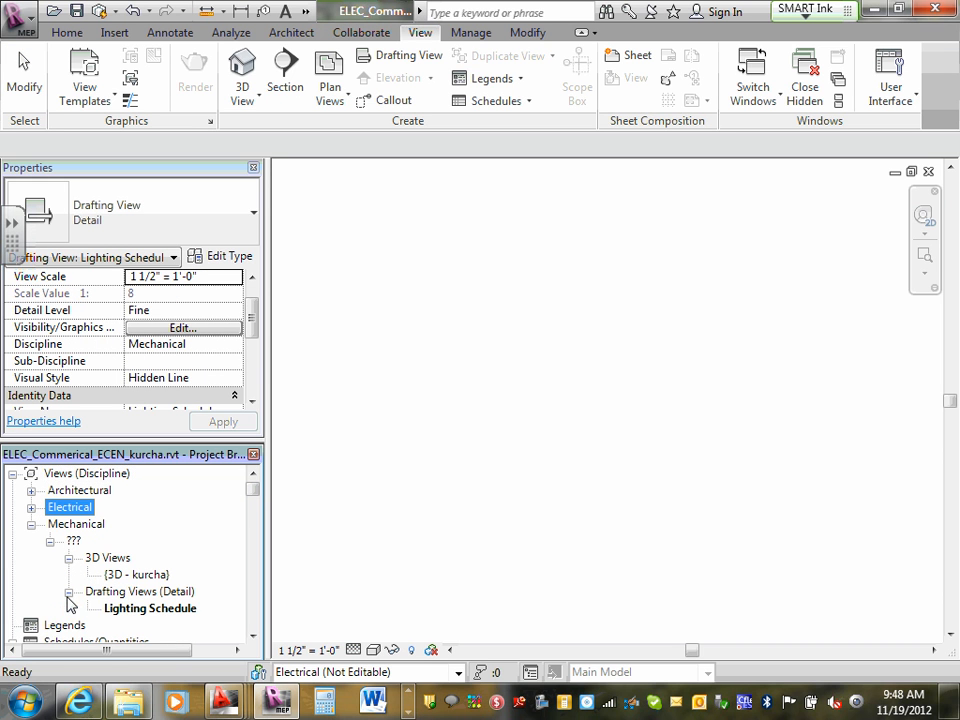
left_click(189, 612)
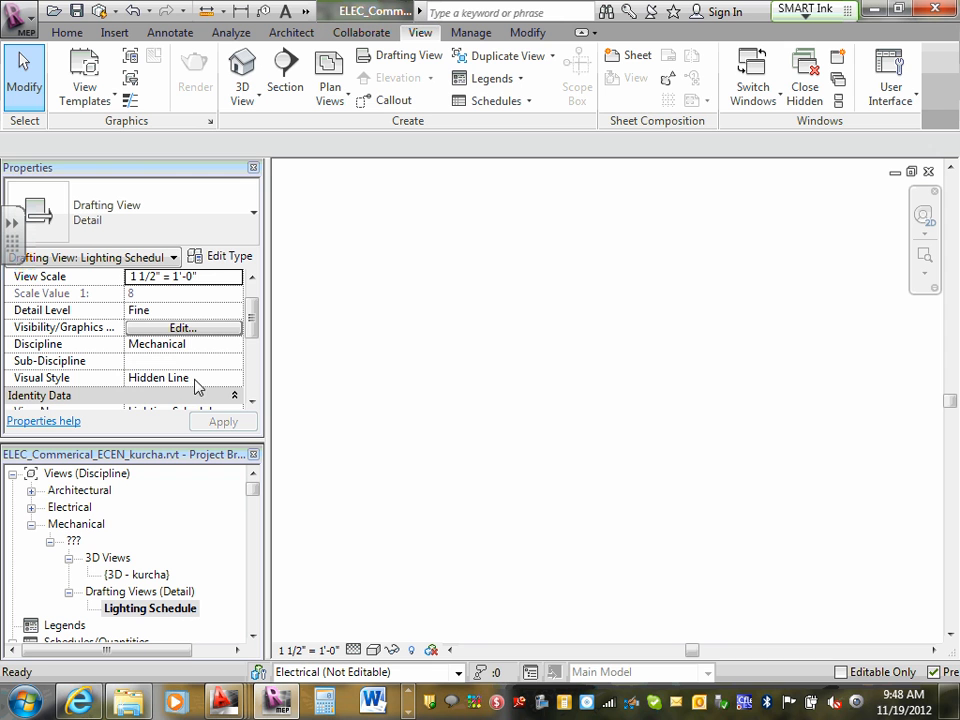
scroll(252, 320, "down", 1)
left_click(201, 328)
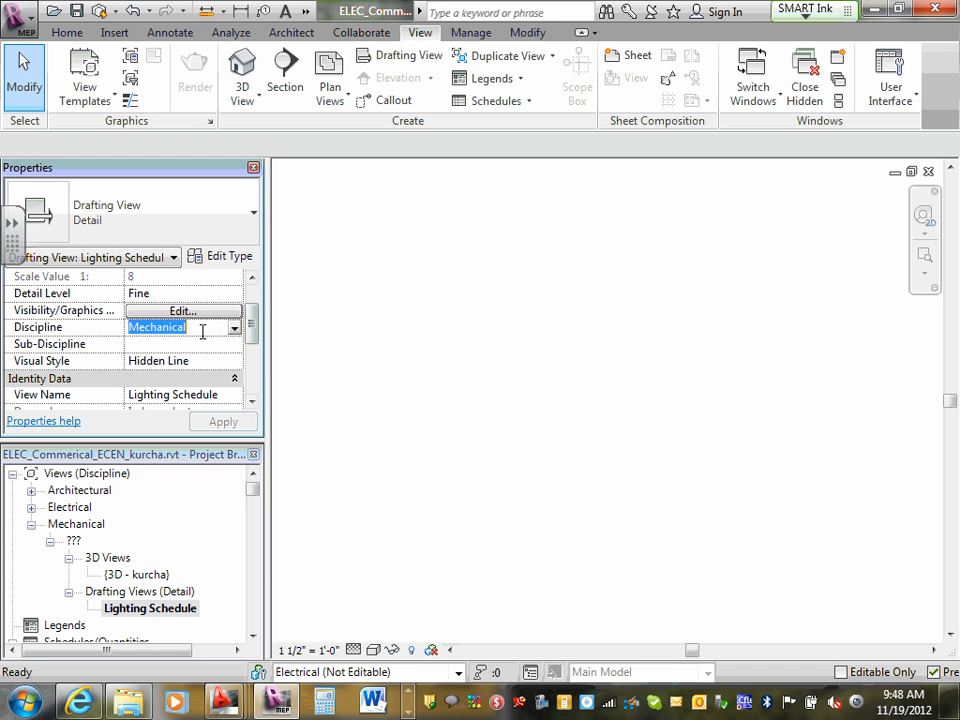
left_click(236, 335)
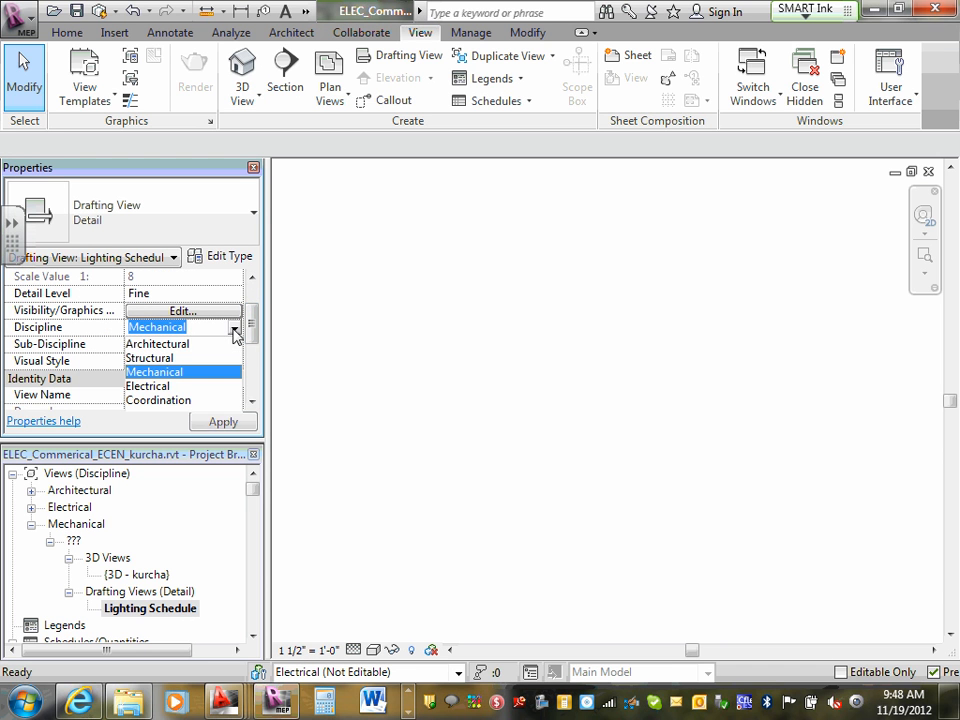
left_click(160, 387)
left_click(222, 421)
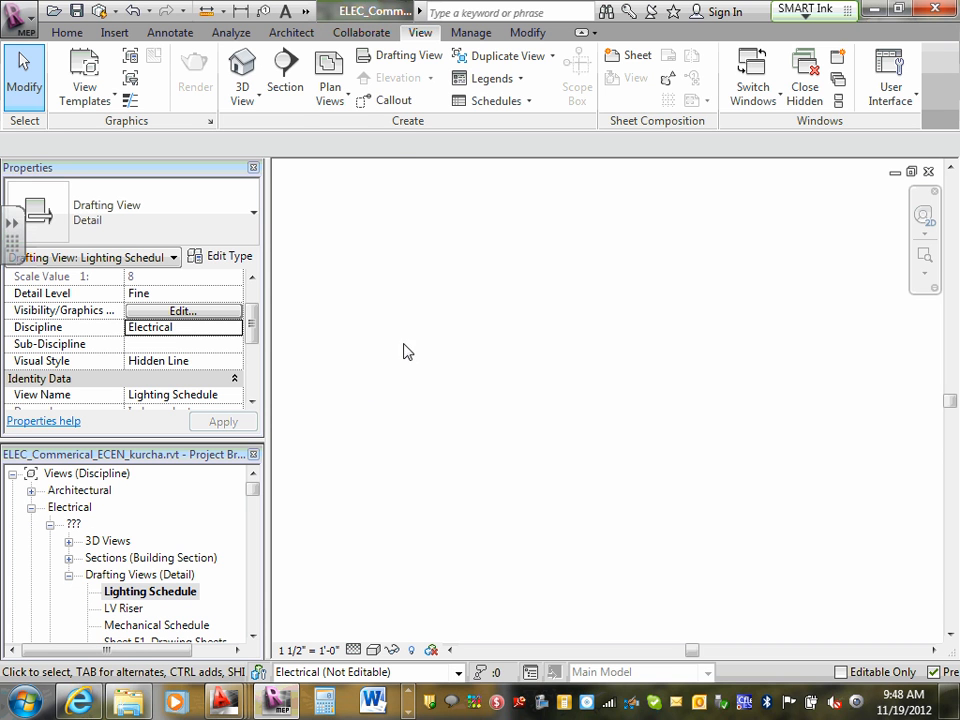
Step: Import Lighting Schedule-Cad.DWG into the Lighting Schedule drafting view with center-to-center positioning and inspect the imported luminaire rows
left_click(113, 34)
left_click(323, 75)
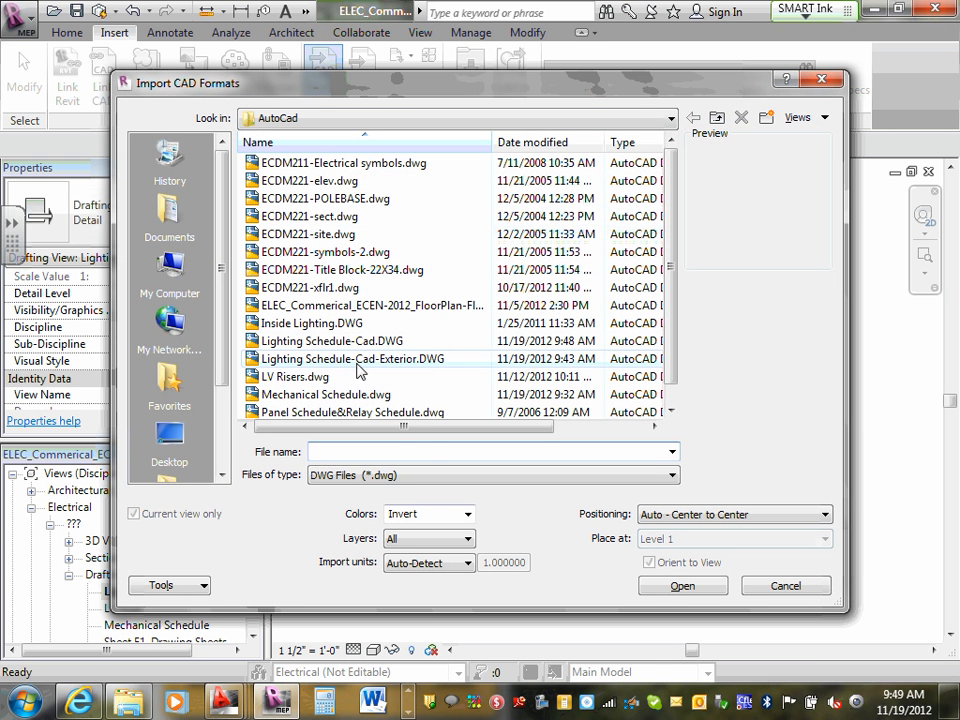
left_click(340, 344)
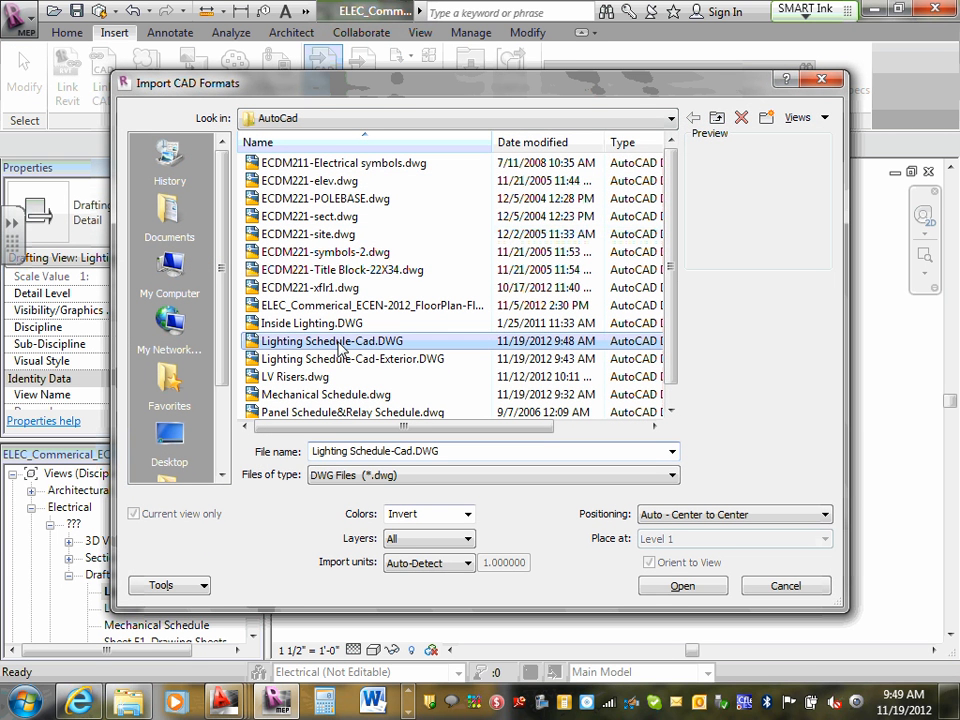
double_click(340, 344)
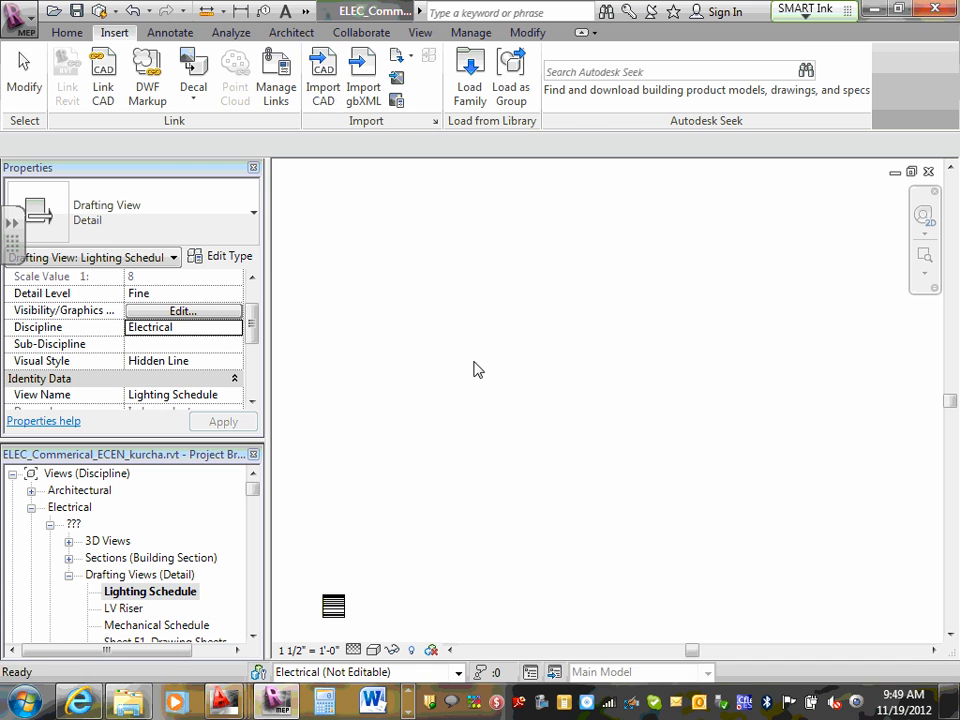
middle_click_drag(336, 551, 393, 376)
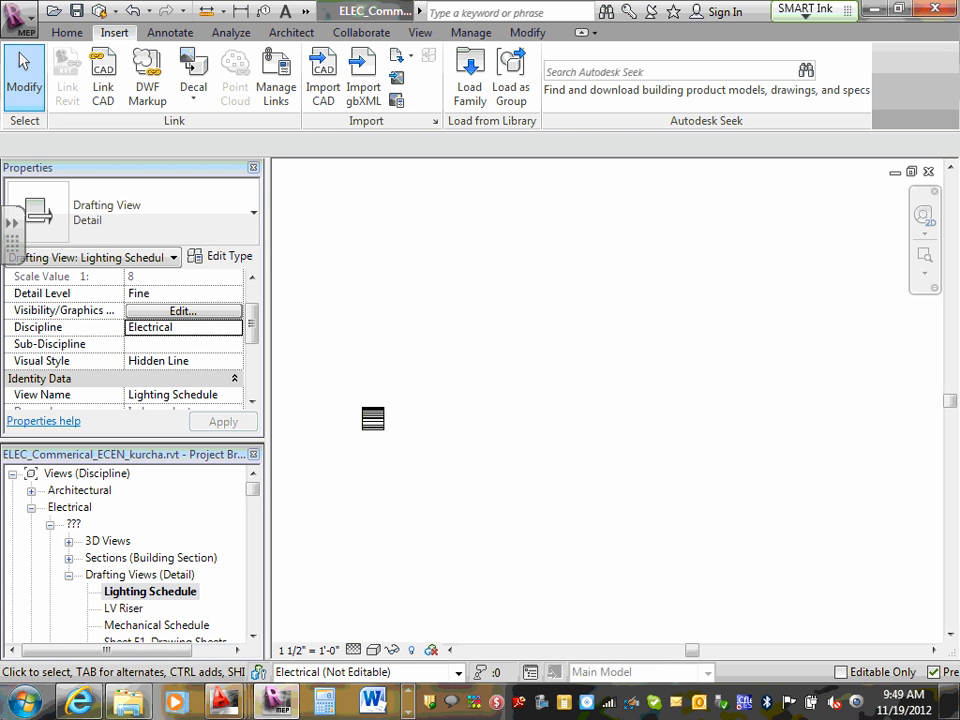
scroll(30, 700, "up", 4)
scroll(75, 702, "down", 3)
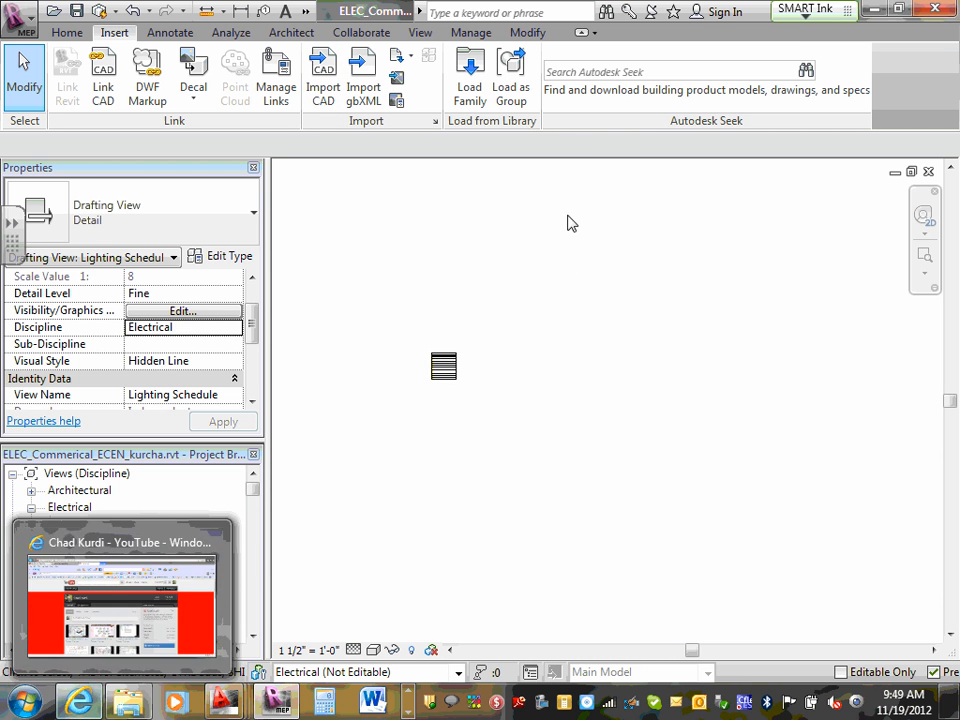
scroll(440, 372, "up", 5)
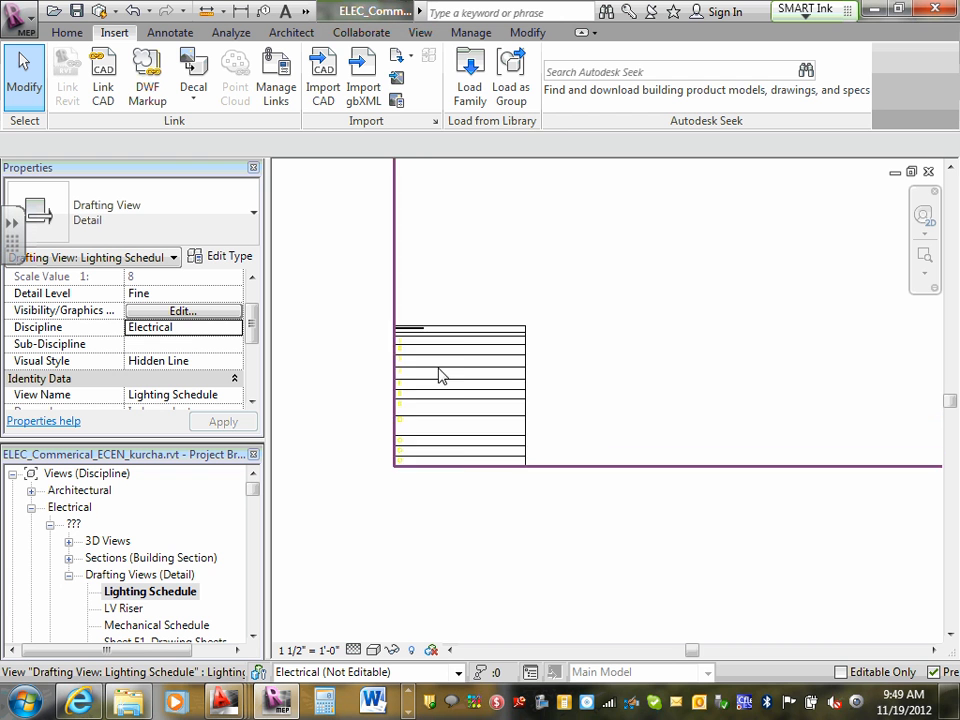
scroll(440, 375, "up", 5)
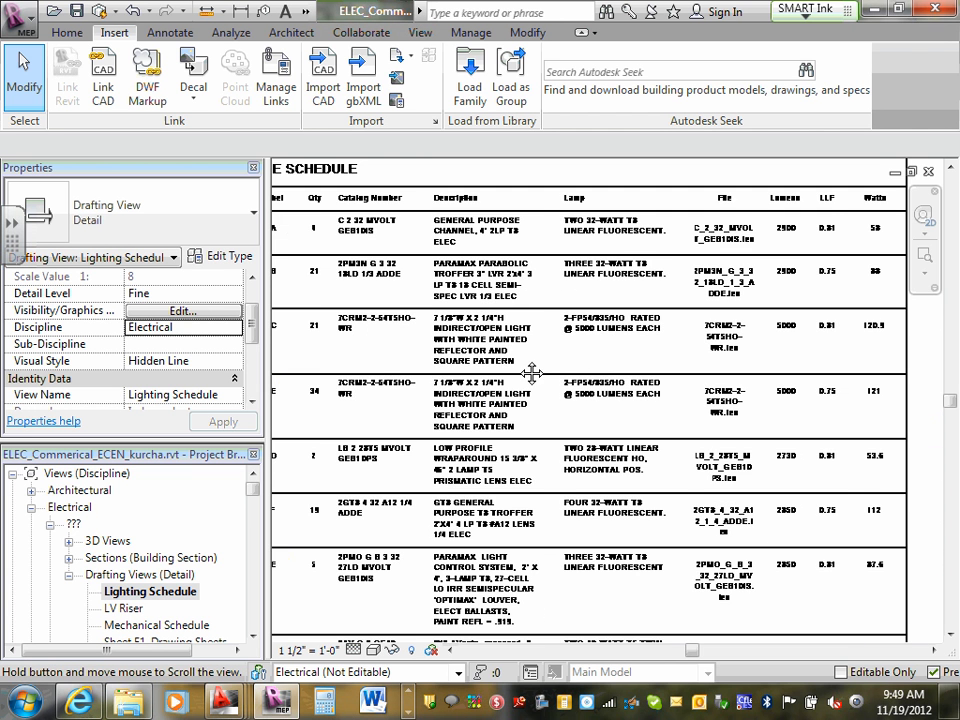
middle_click_drag(531, 373, 606, 380)
scroll(544, 364, "down", 3)
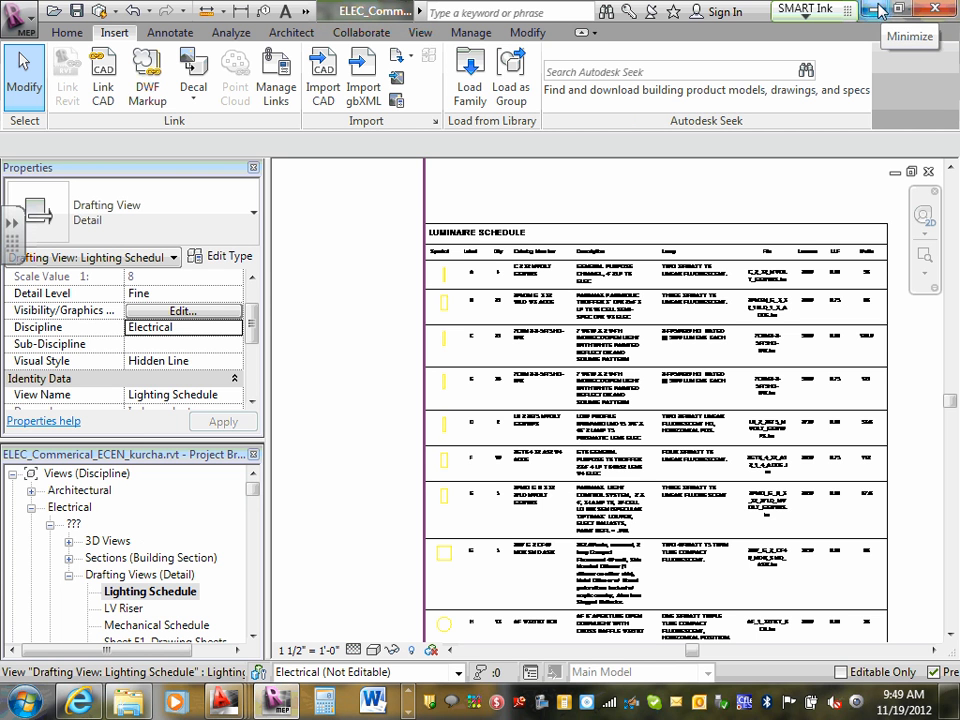
Step: Open Panel Schedule&Relay Schedule.dwg from the AutoCad folder in AutoCAD, accepting the educational plot stamp and ignoring unresolved references
left_click(128, 704)
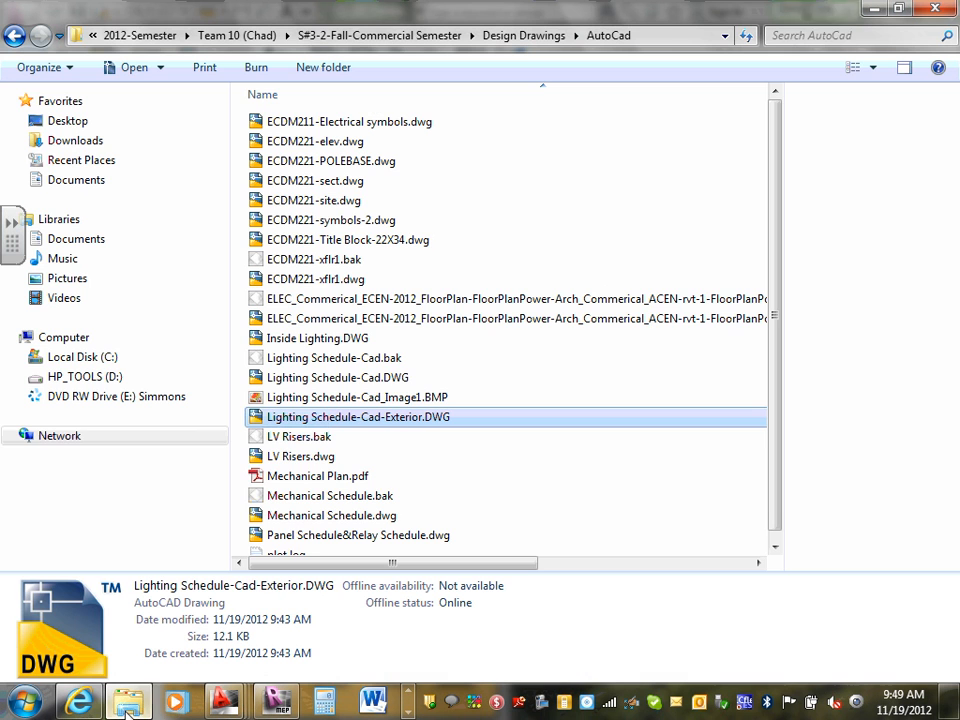
scroll(382, 440, "down", 1)
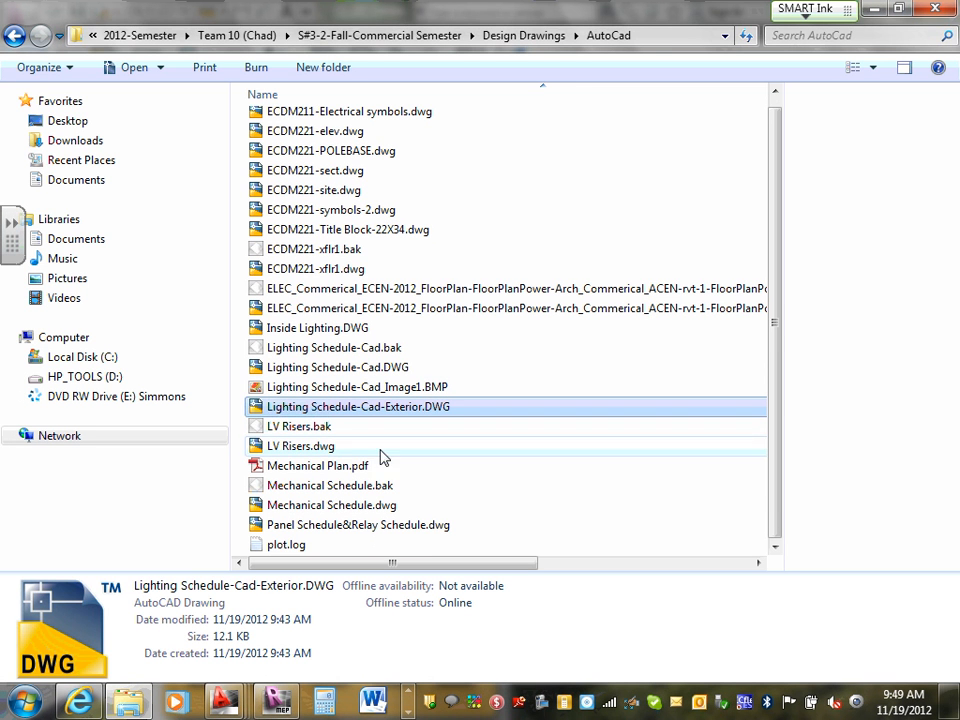
left_click(358, 530)
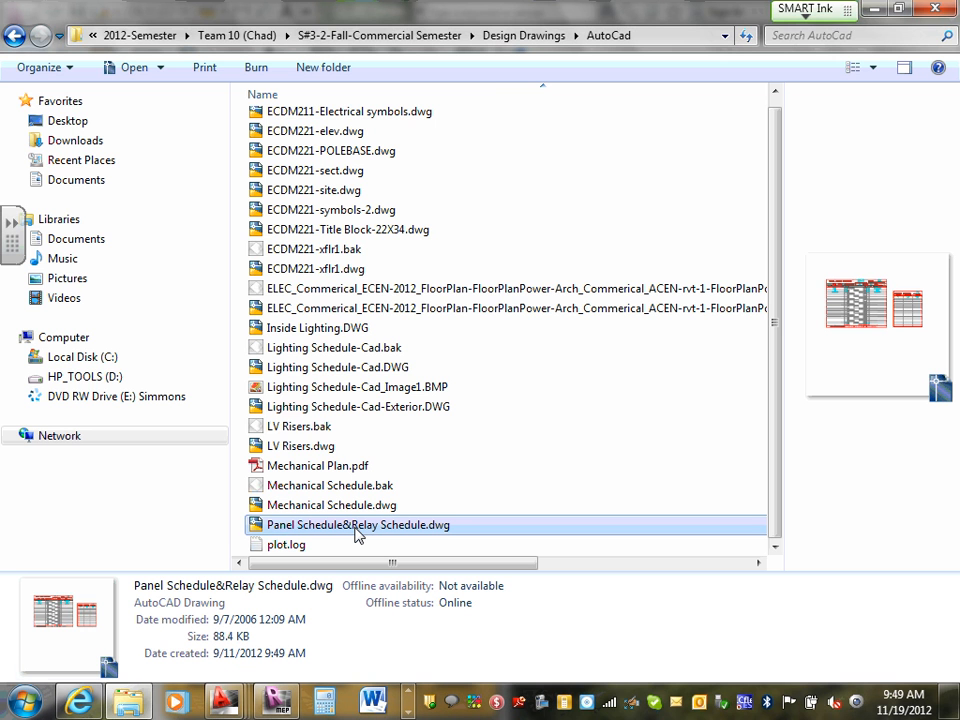
double_click(358, 525)
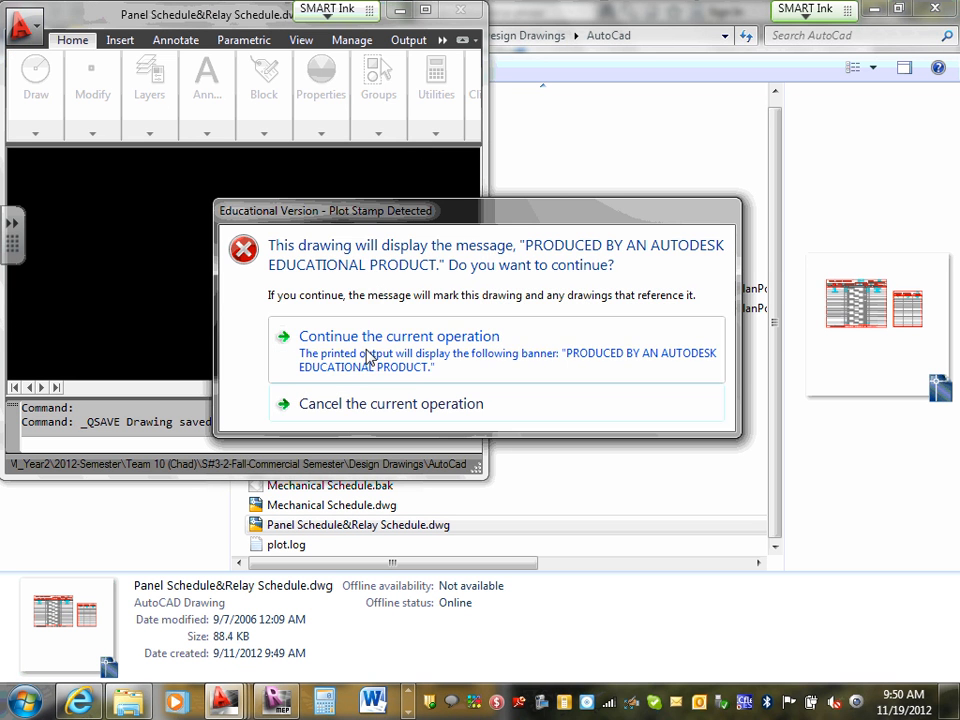
left_click(366, 356)
left_click(536, 406)
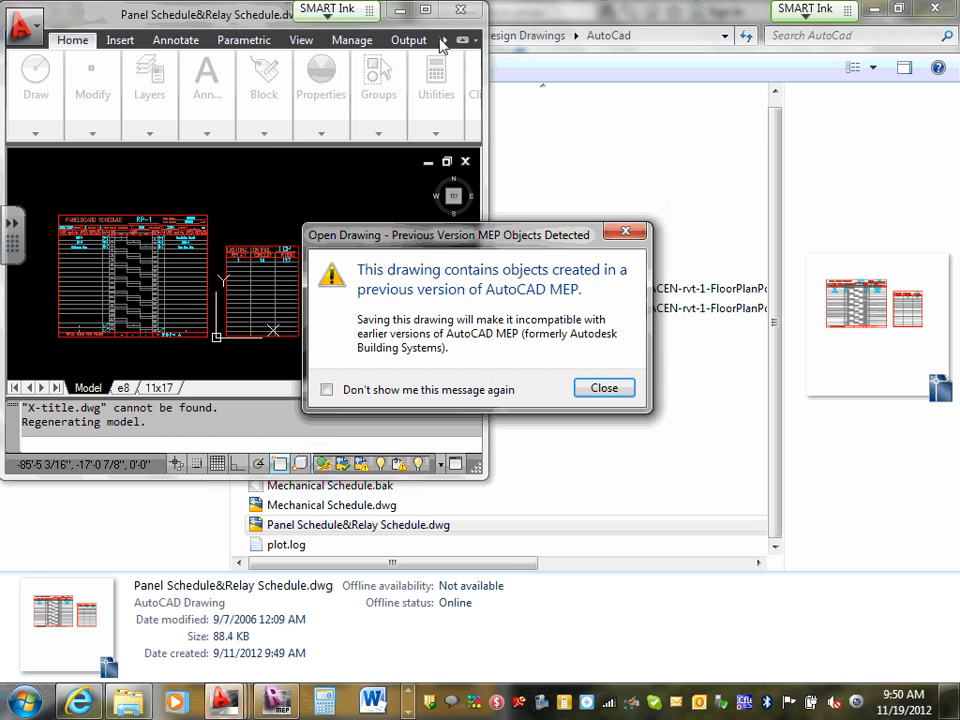
left_click(604, 388)
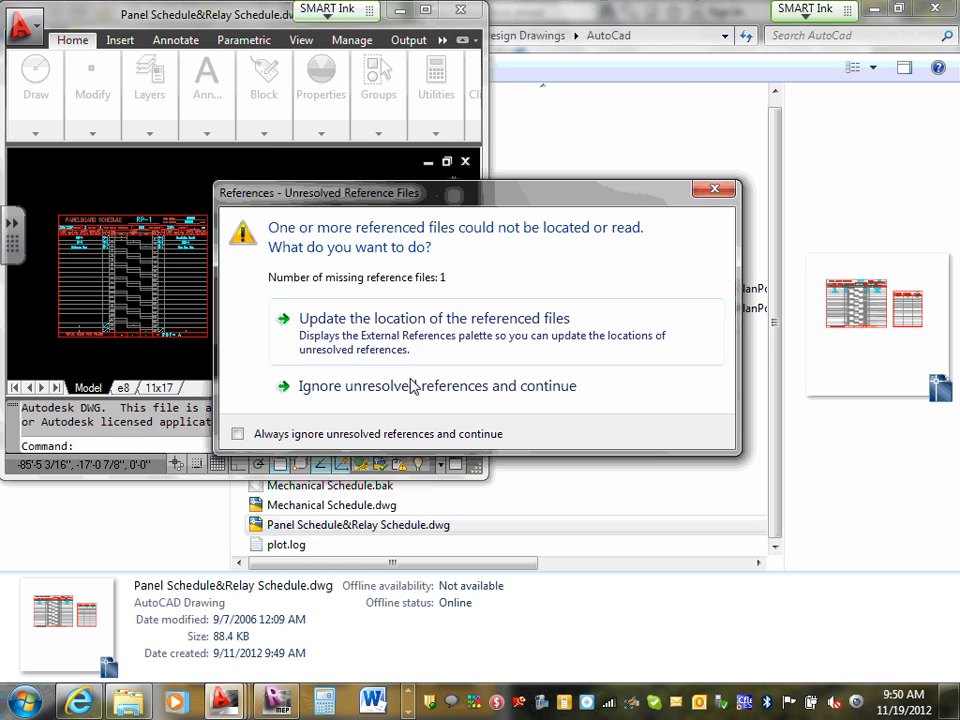
left_click(415, 391)
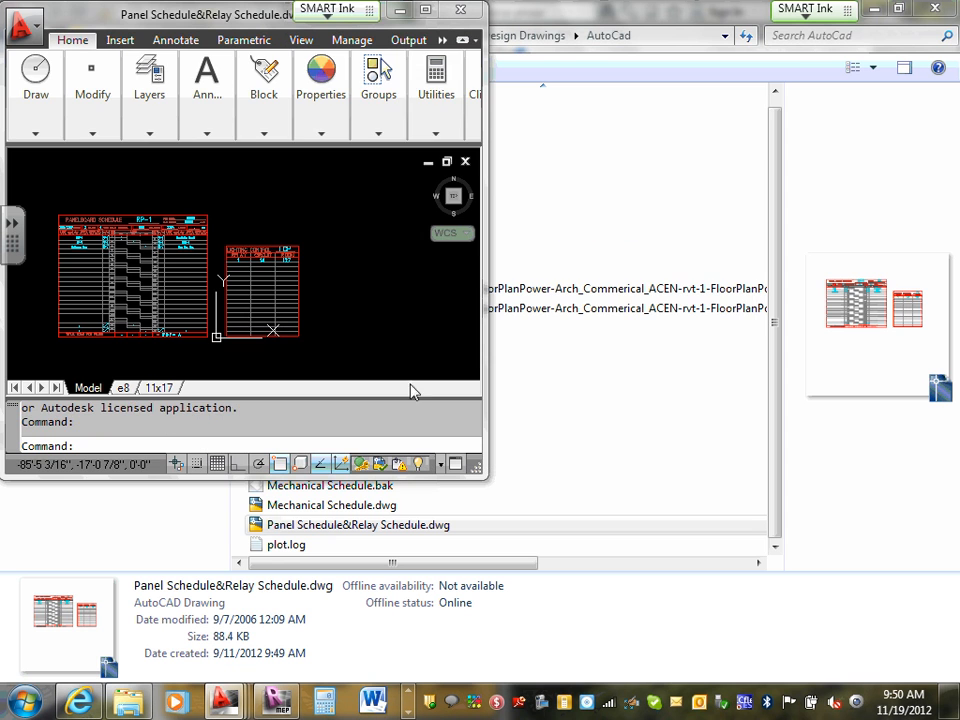
left_click(436, 18)
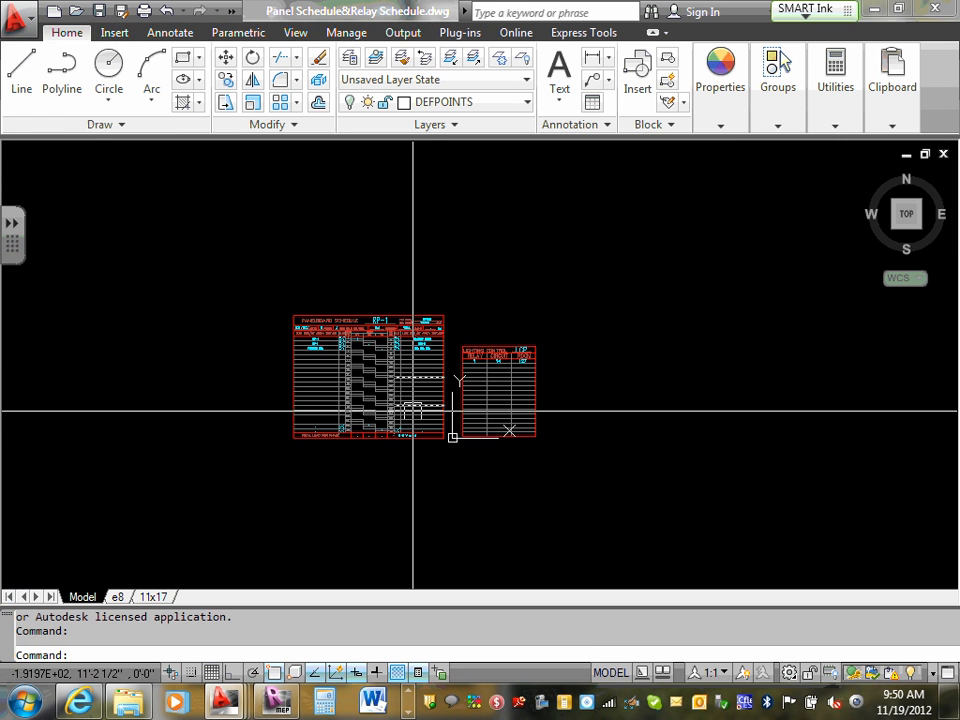
Step: Delete the entire RP-1 panelboard schedule from the model space, keeping only the Lighting Control relay schedule
scroll(420, 395, "up", 3)
scroll(576, 340, "up", 5)
scroll(572, 330, "down", 4)
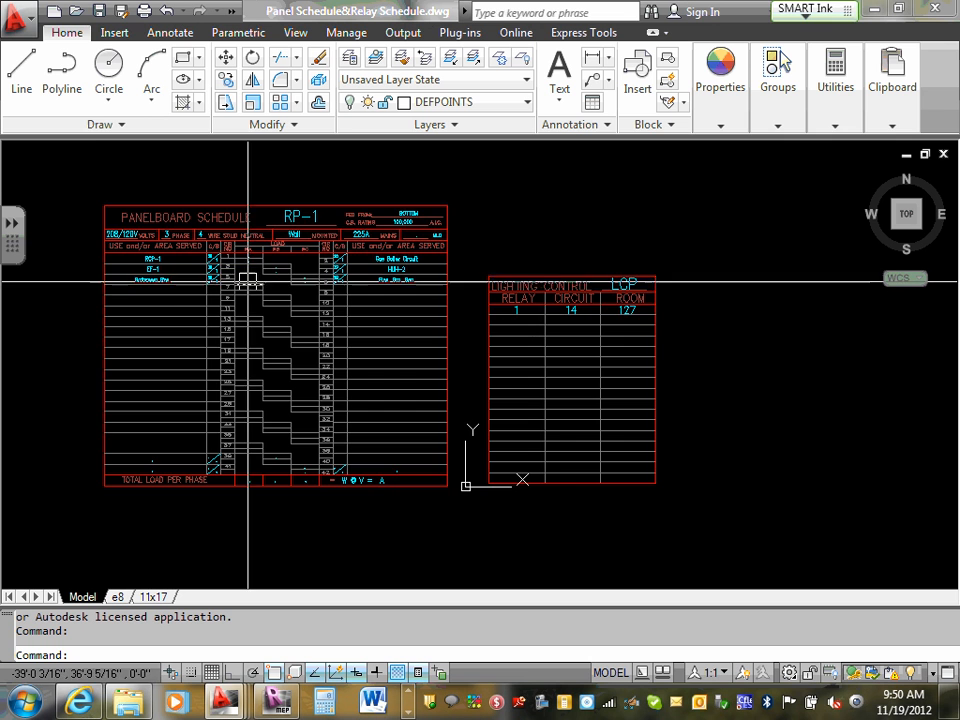
scroll(200, 270, "down", 5)
scroll(165, 264, "up", 2)
left_click(155, 210)
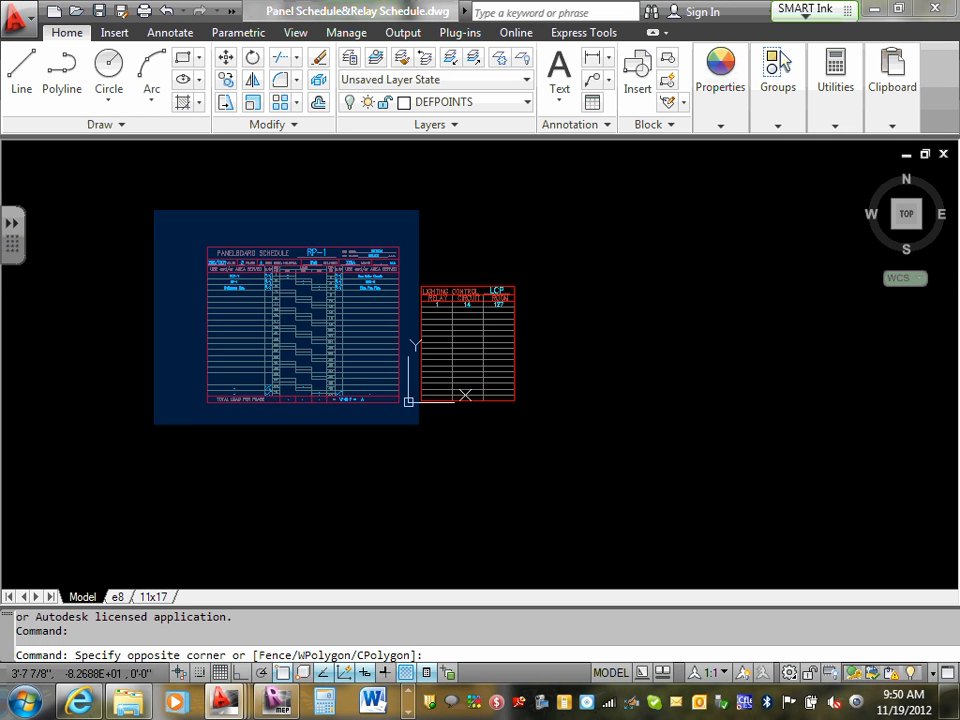
left_click(447, 405)
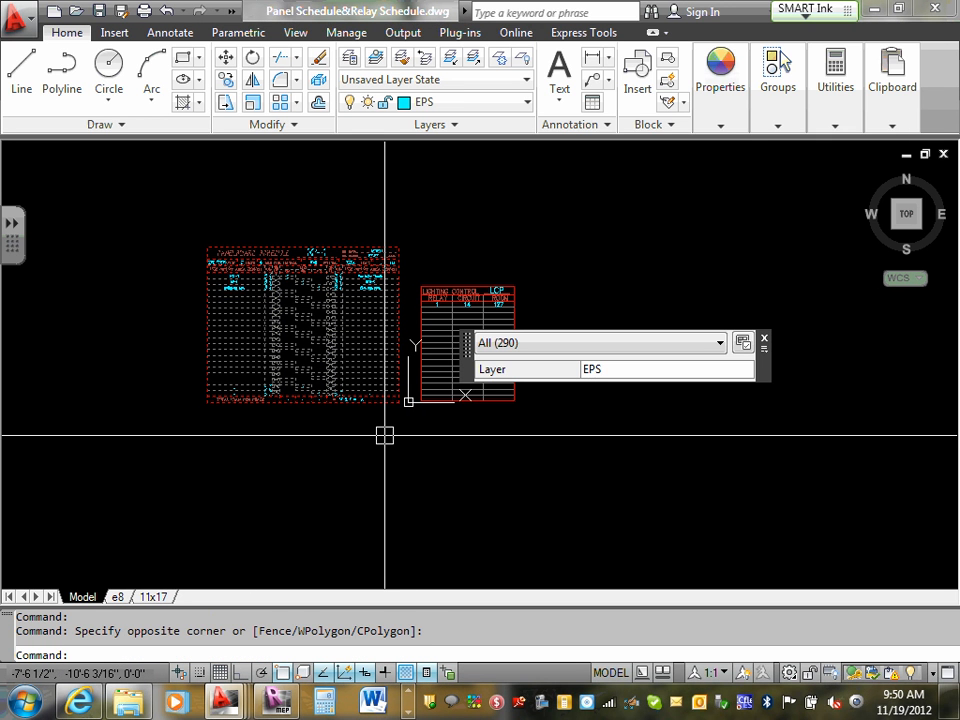
key("Delete")
Step: Examine the relay, circuit and room columns of the LCP Lighting Control schedule
scroll(465, 303, "up", 5)
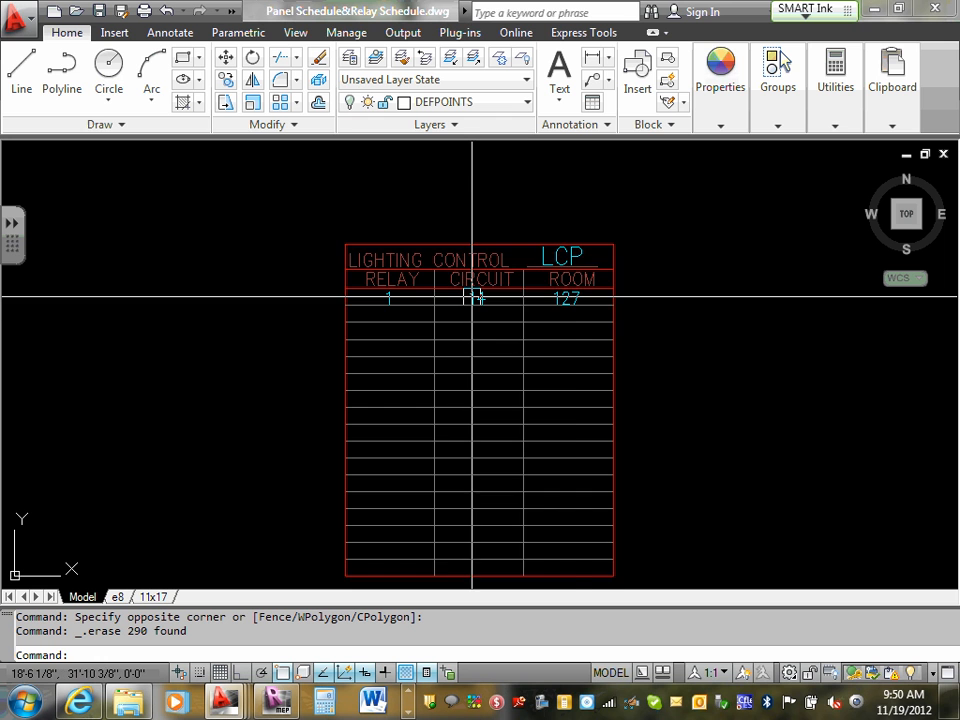
scroll(472, 297, "up", 3)
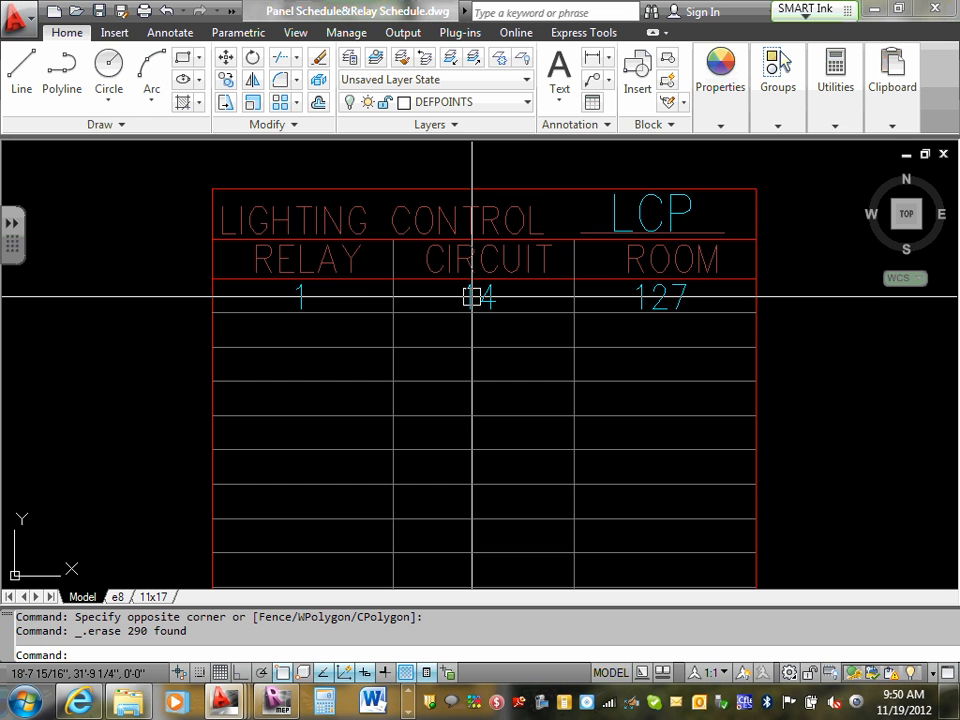
scroll(472, 297, "down", 4)
scroll(472, 297, "up", 2)
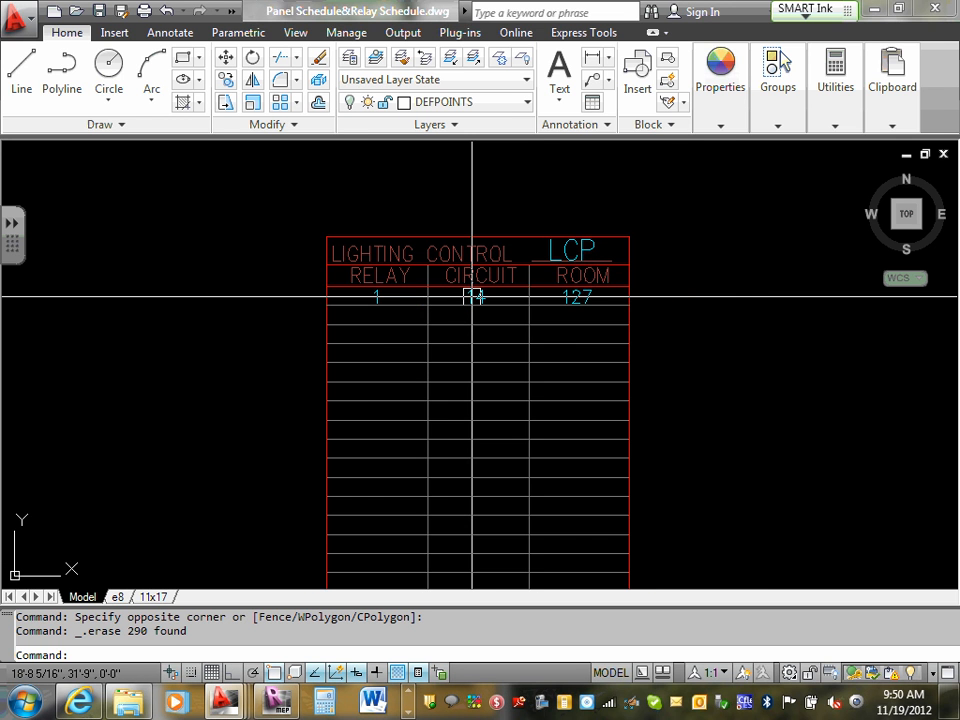
scroll(472, 297, "down", 3)
scroll(476, 326, "up", 2)
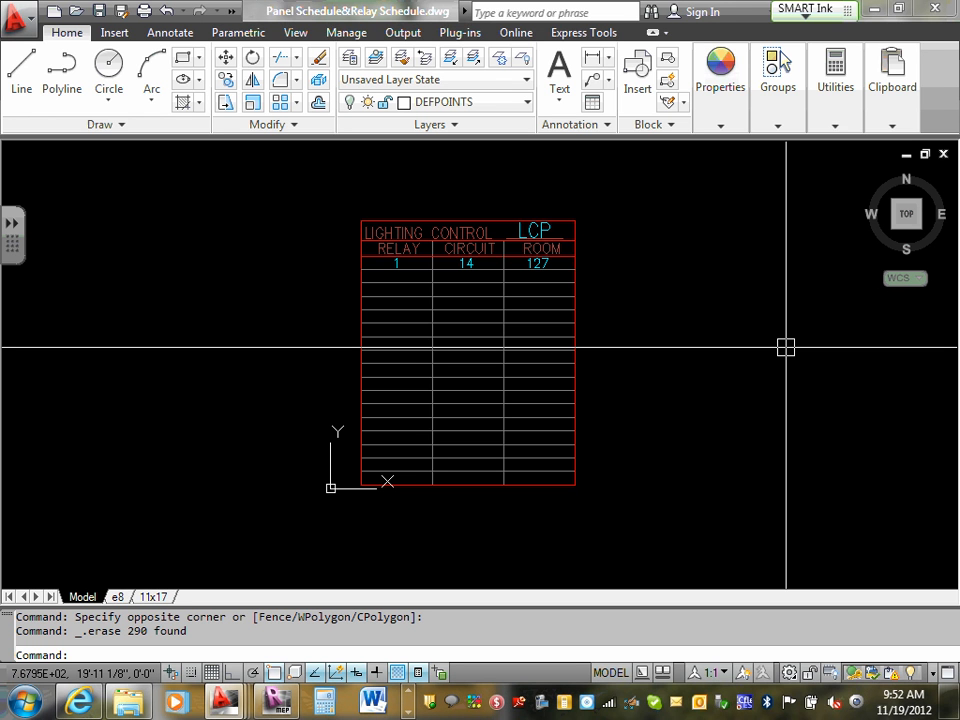
left_click(408, 713)
left_click(408, 713)
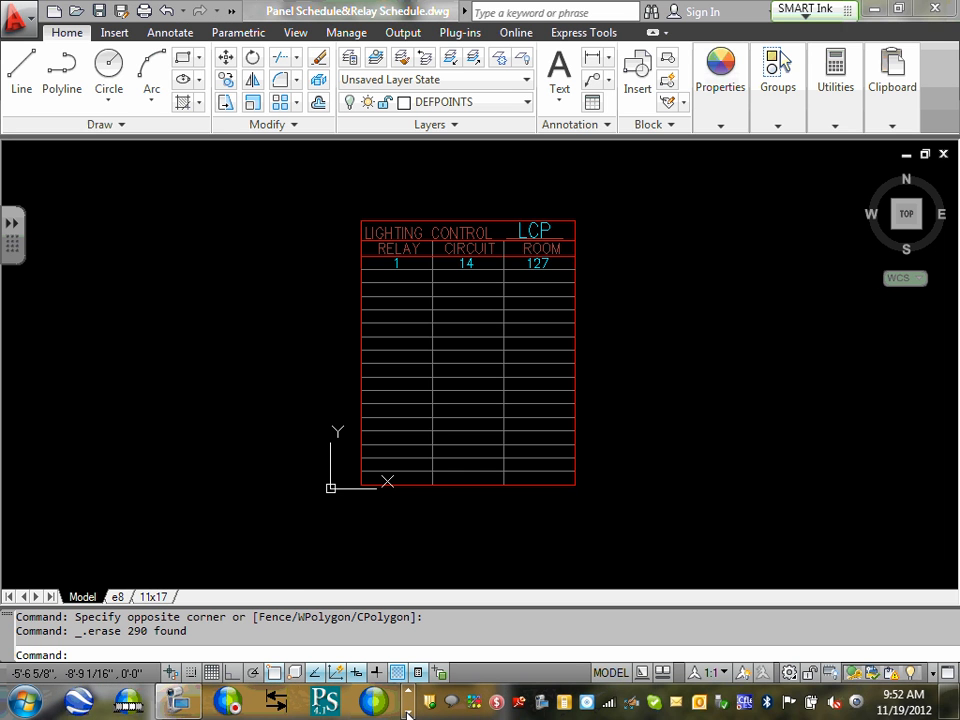
left_click(190, 706)
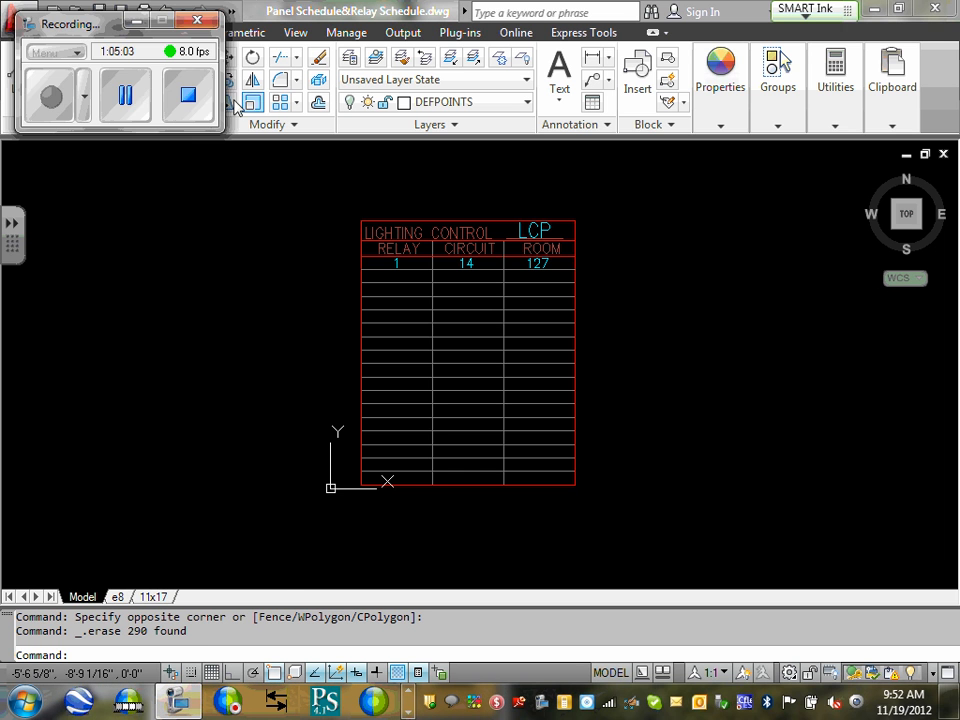